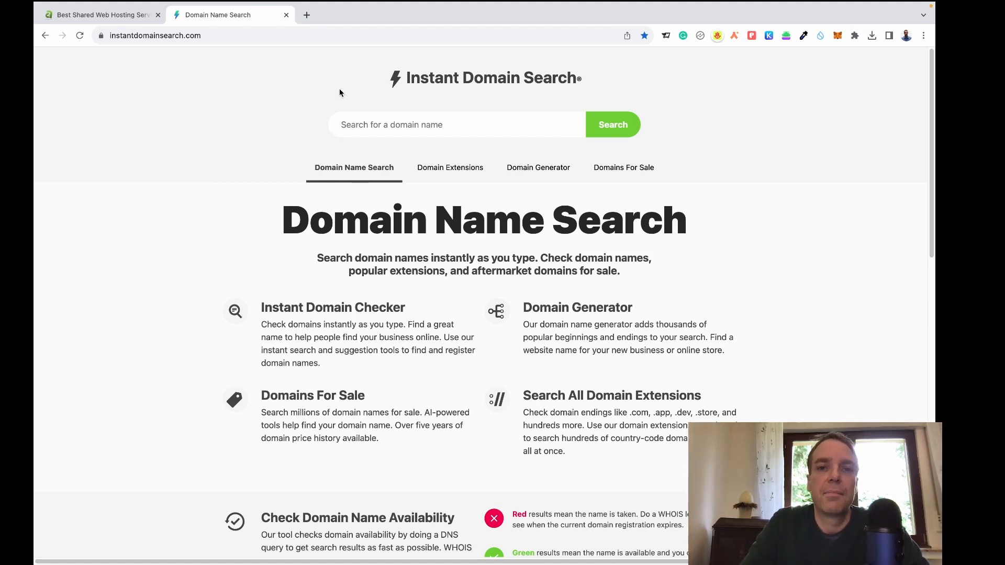
Focus the empty domain search box so suggested keywords like rocket, phone and secure appear.
{"action": "left_click", "coordinate": [345, 121]}
{"action": "left_click", "coordinate": [352, 126]}
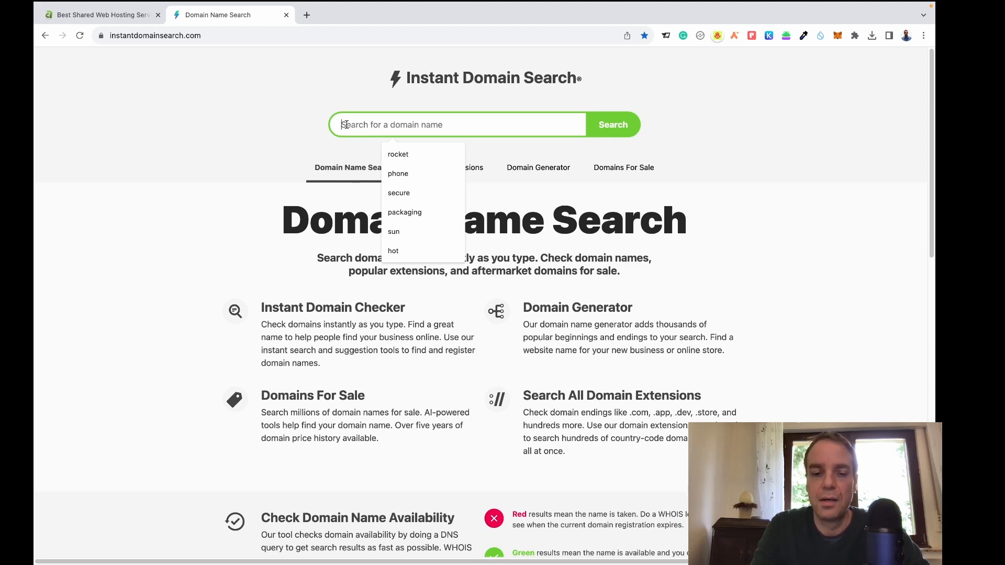
Search 'car', then 'cardealerlondon', and trim the query back to 'cardealer' to compare results.
{"action": "type", "text": "a"}
{"action": "key", "text": "BackSpace"}
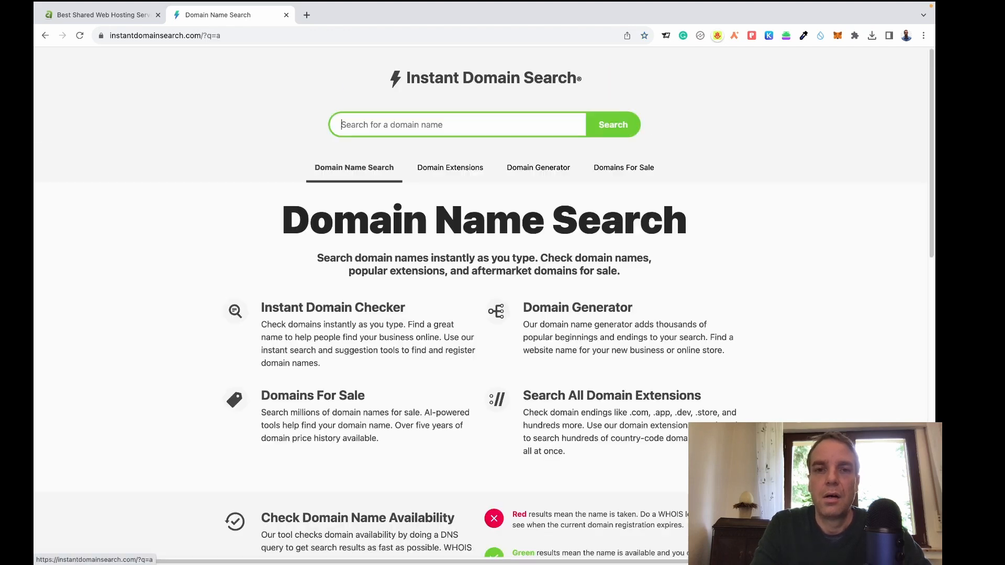
{"action": "type", "text": "card"}
{"action": "key", "text": "BackSpace"}
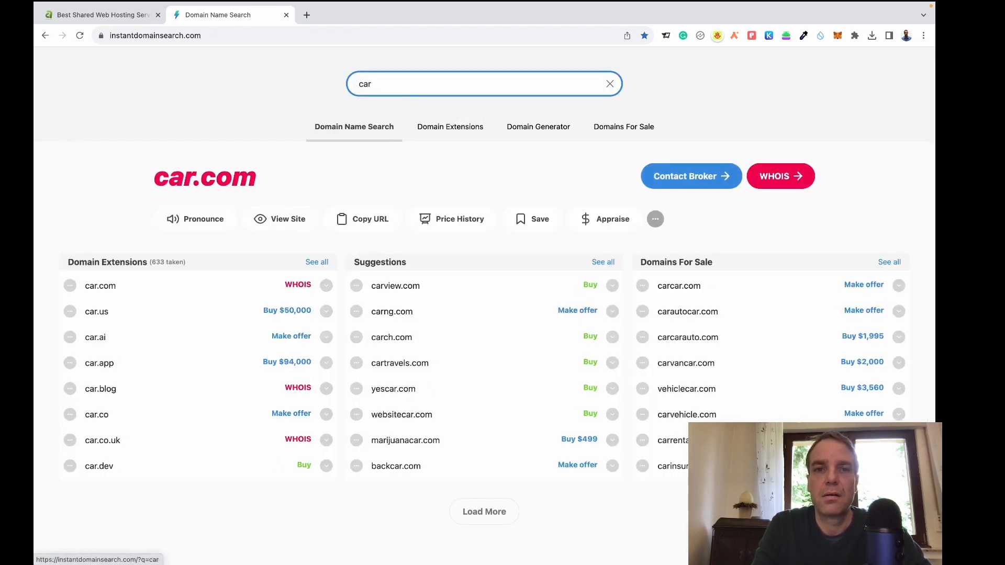
{"action": "type", "text": "dealer"}
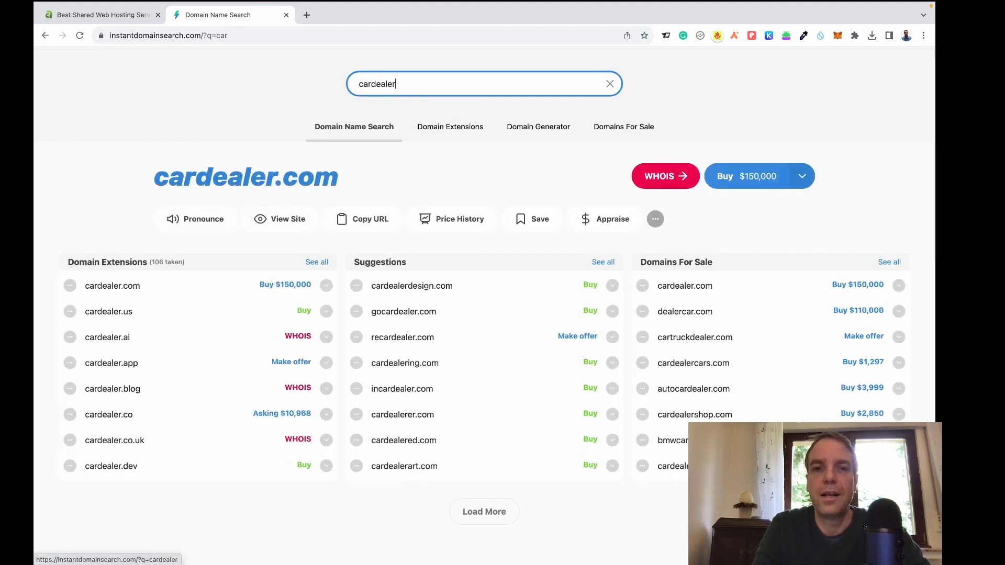
{"action": "type", "text": "london"}
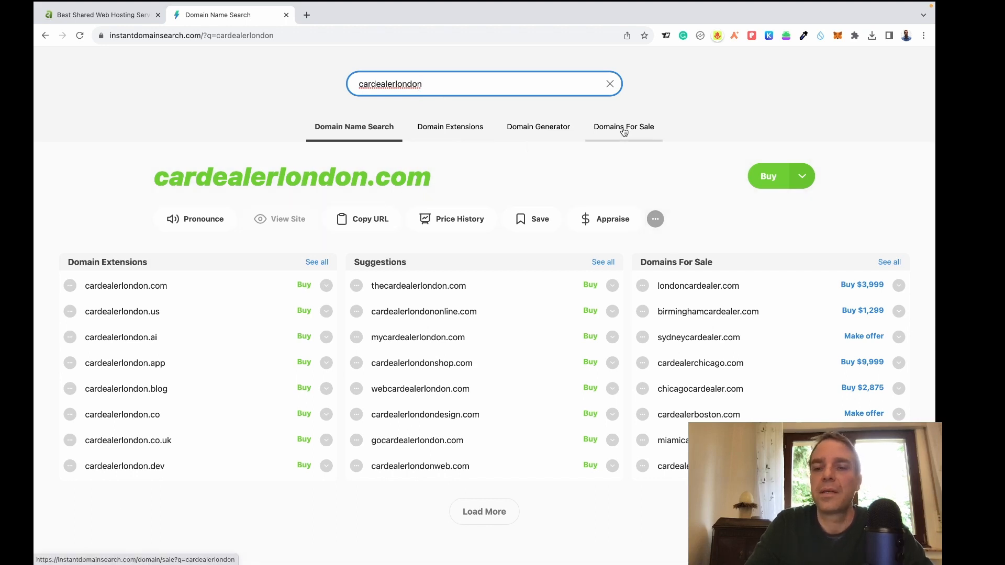
{"action": "key", "text": "BackSpace"}
{"action": "key", "text": "BackSpace"}
{"action": "key", "text": "BackSpace"}
{"action": "key", "text": "BackSpace"}
{"action": "key", "text": "BackSpace"}
{"action": "key", "text": "BackSpace"}
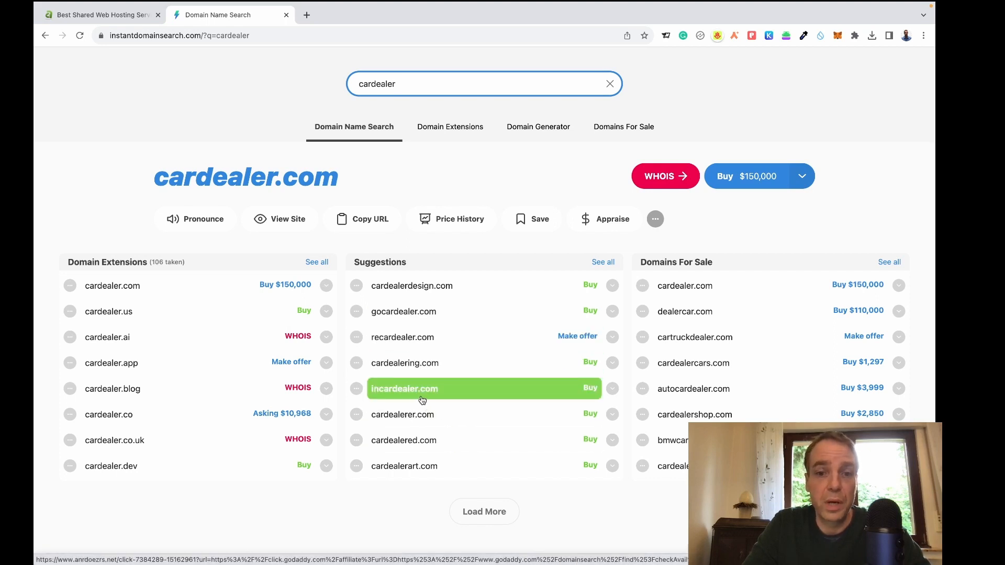
Load more domain results for 'cardealer' and browse the longer list.
{"action": "left_click", "coordinate": [495, 515]}
{"action": "scroll", "coordinate": [510, 387], "scroll_direction": "down", "scroll_amount": 3}
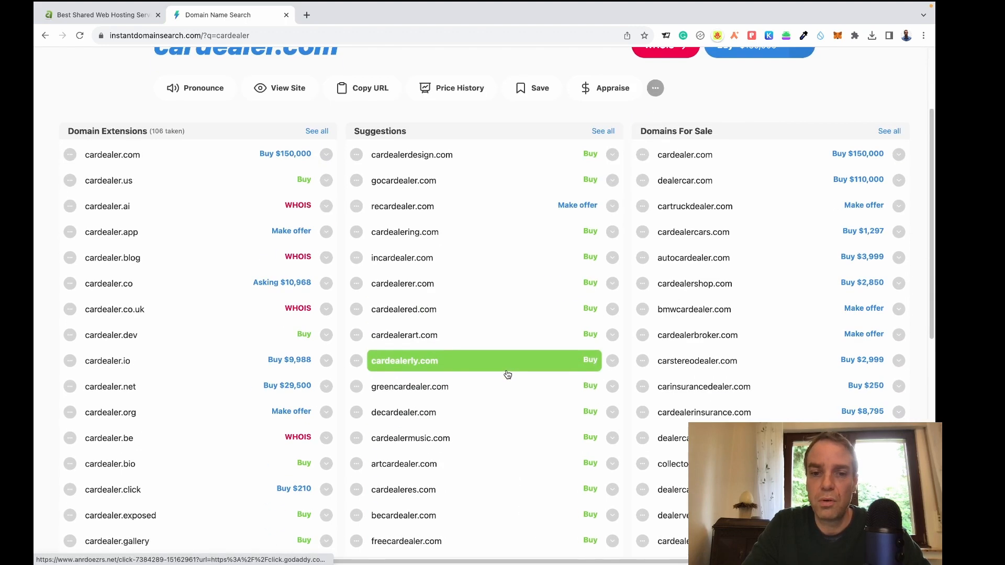
{"action": "scroll", "coordinate": [507, 376], "scroll_direction": "down", "scroll_amount": 5}
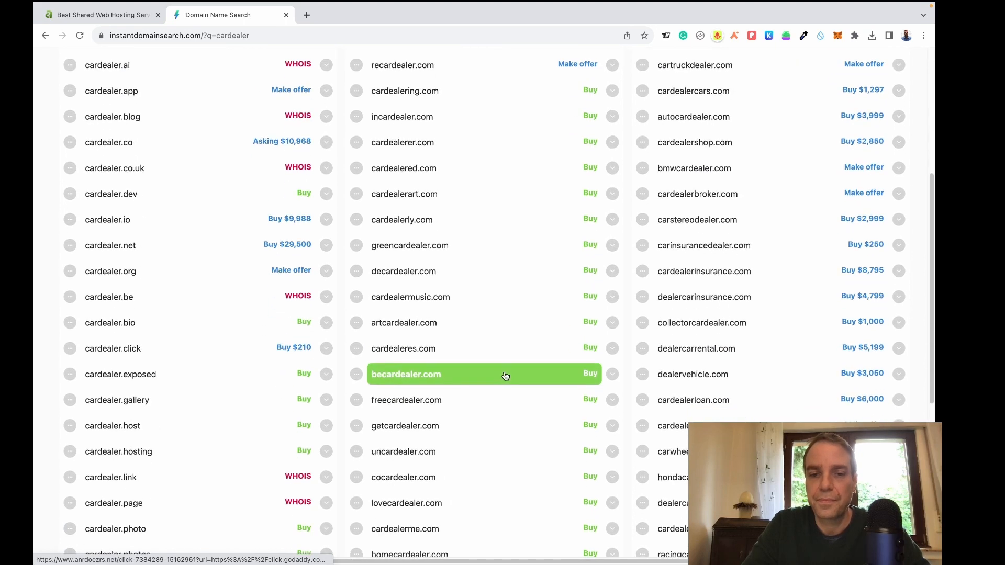
{"action": "scroll", "coordinate": [505, 376], "scroll_direction": "down", "scroll_amount": 2}
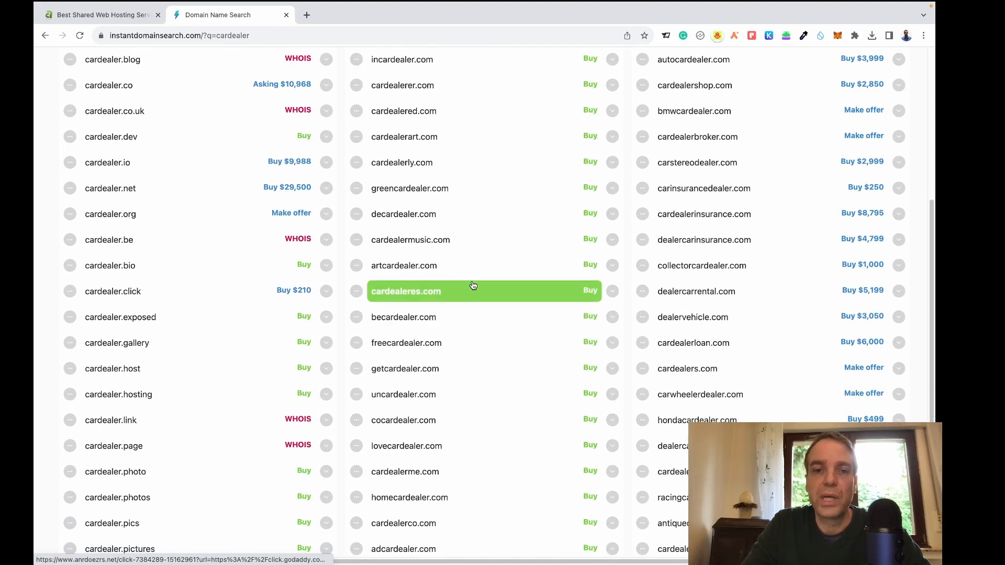
{"action": "scroll", "coordinate": [473, 283], "scroll_direction": "down", "scroll_amount": 3}
{"action": "scroll", "coordinate": [473, 283], "scroll_direction": "up", "scroll_amount": 10}
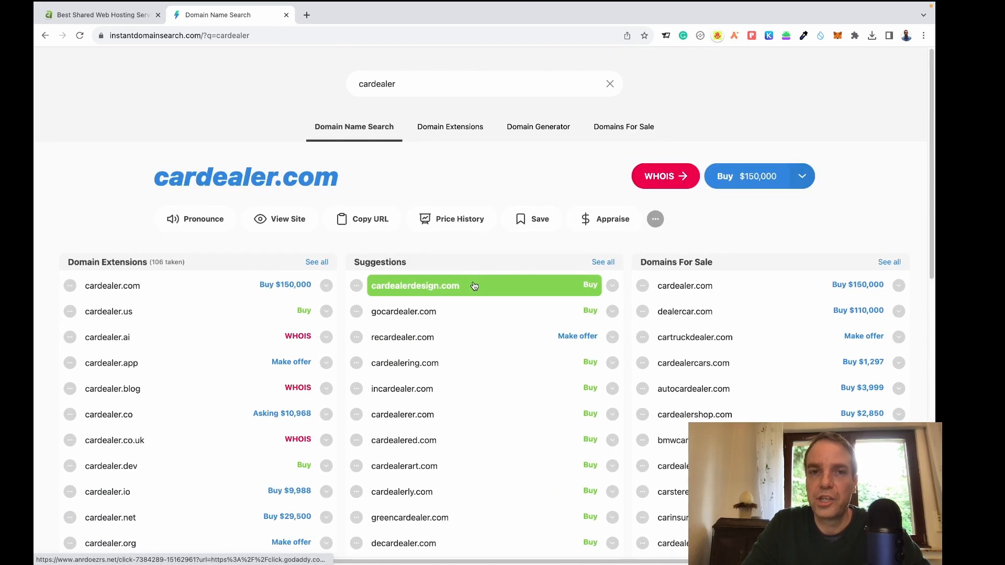
Replace the query with 'mylittleshop' and browse its results, including themylittleshop.com.
{"action": "left_click", "coordinate": [433, 85]}
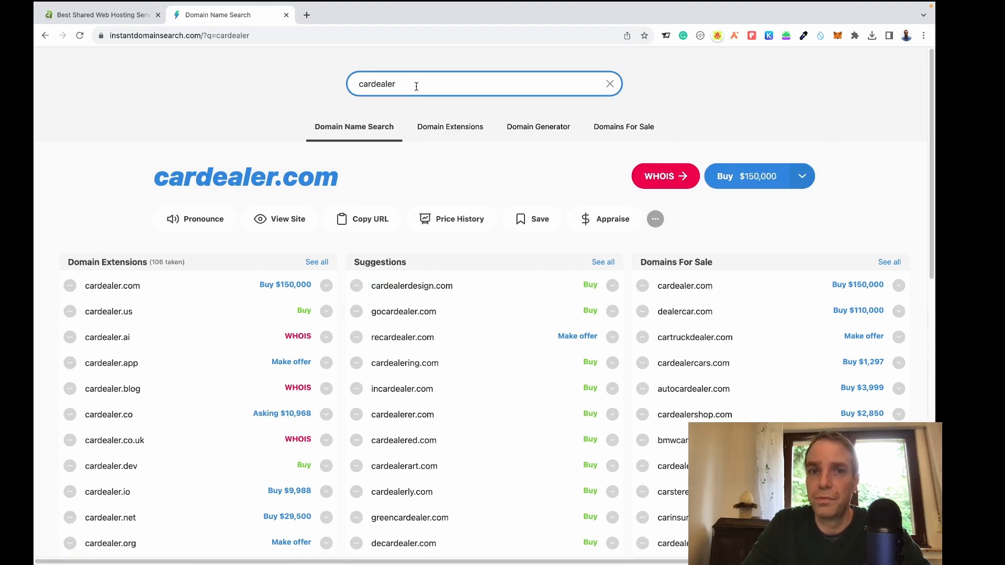
{"action": "left_click_drag", "start_coordinate": [396, 86], "coordinate": [355, 88]}
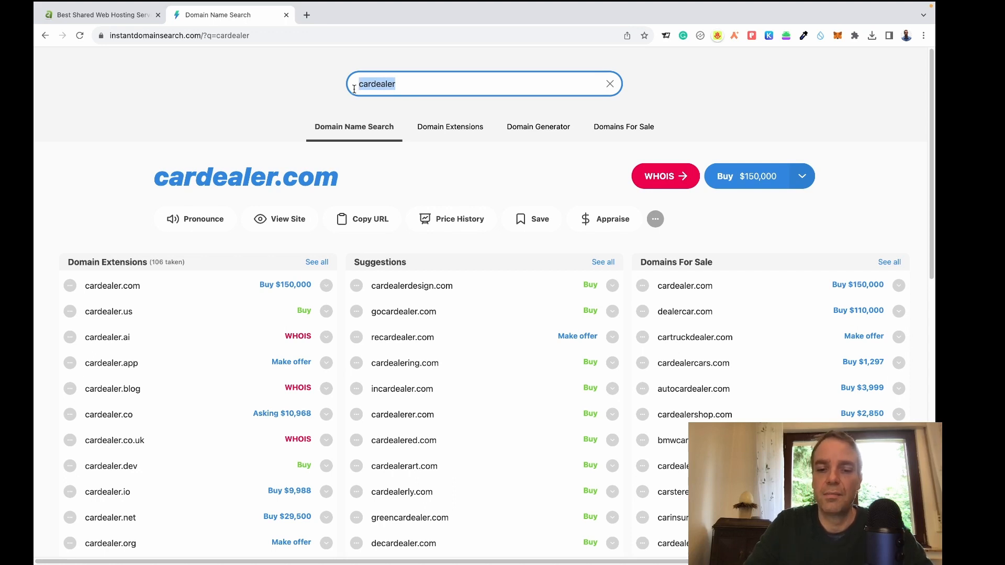
{"action": "type", "text": "my"}
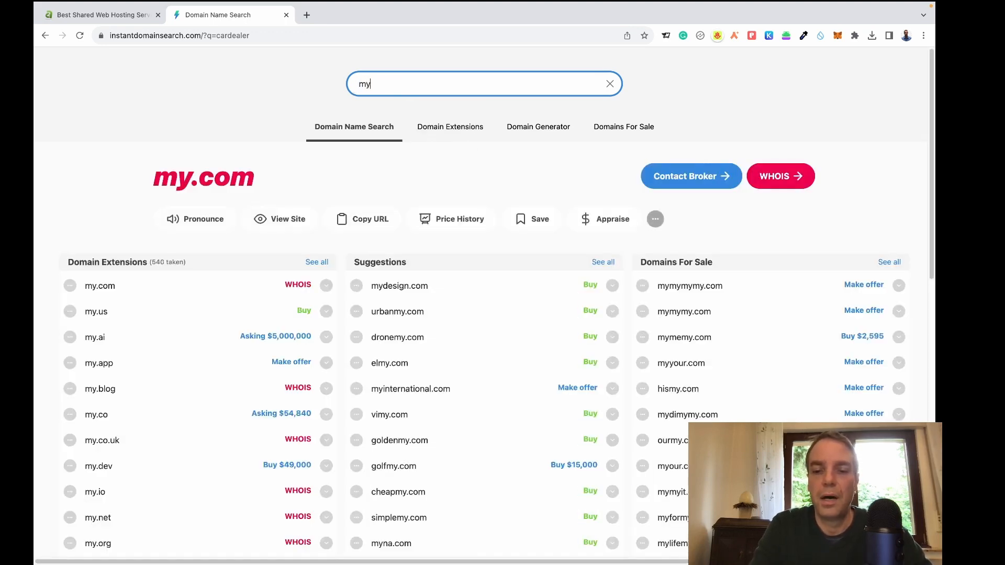
{"action": "type", "text": "littleshop"}
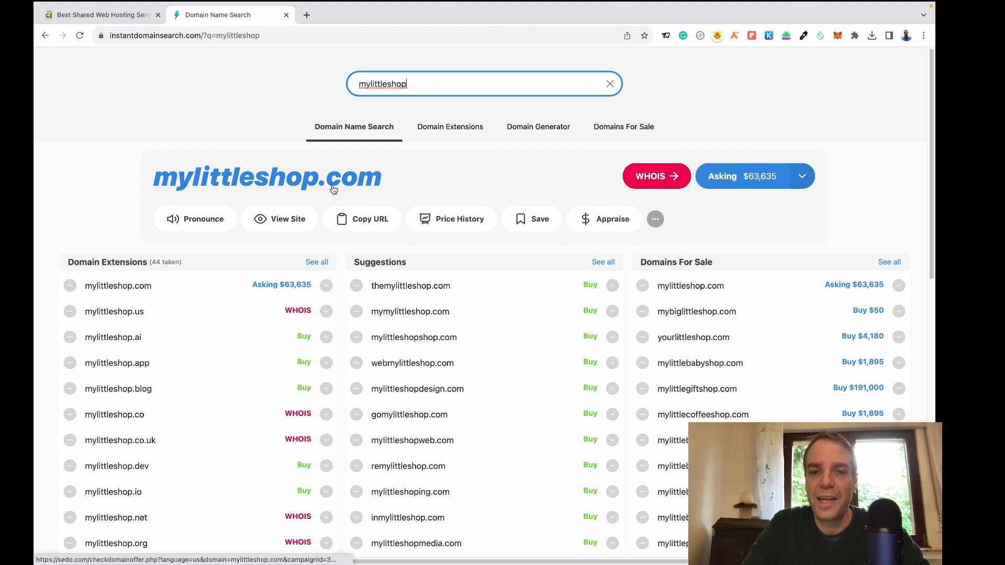
{"action": "scroll", "coordinate": [471, 194], "scroll_direction": "down", "scroll_amount": 1}
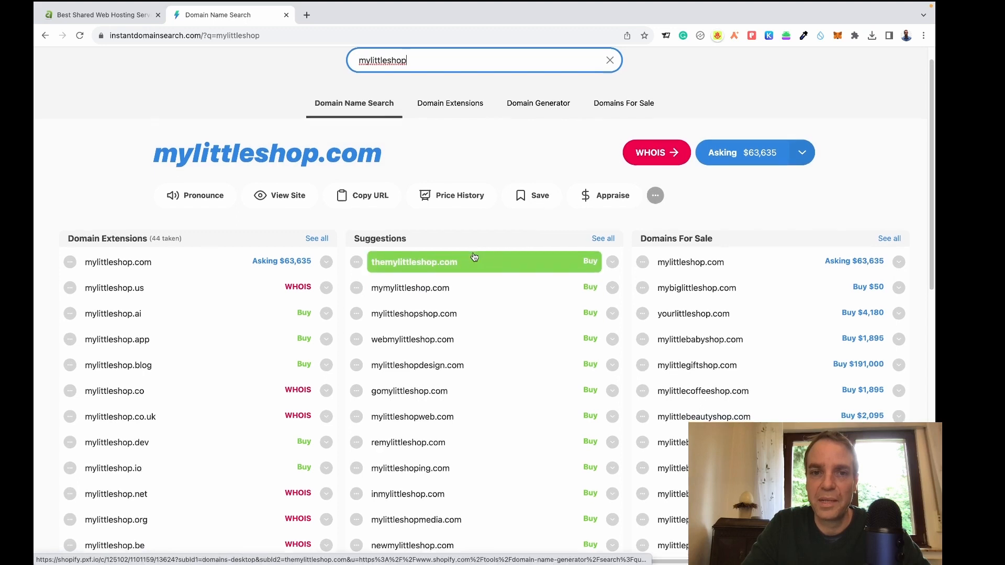
{"action": "scroll", "coordinate": [477, 262], "scroll_direction": "down", "scroll_amount": 1}
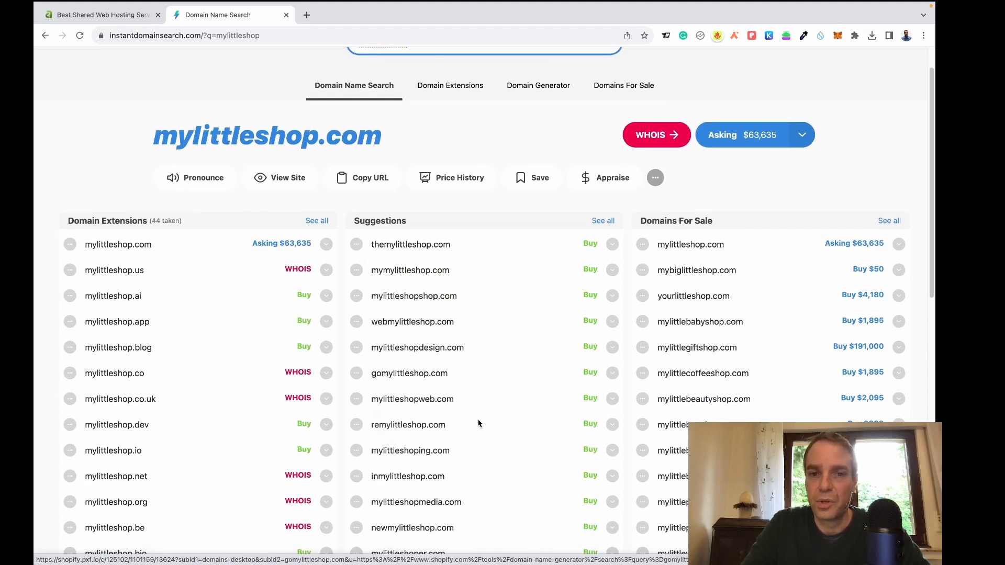
{"action": "scroll", "coordinate": [455, 259], "scroll_direction": "up", "scroll_amount": 2}
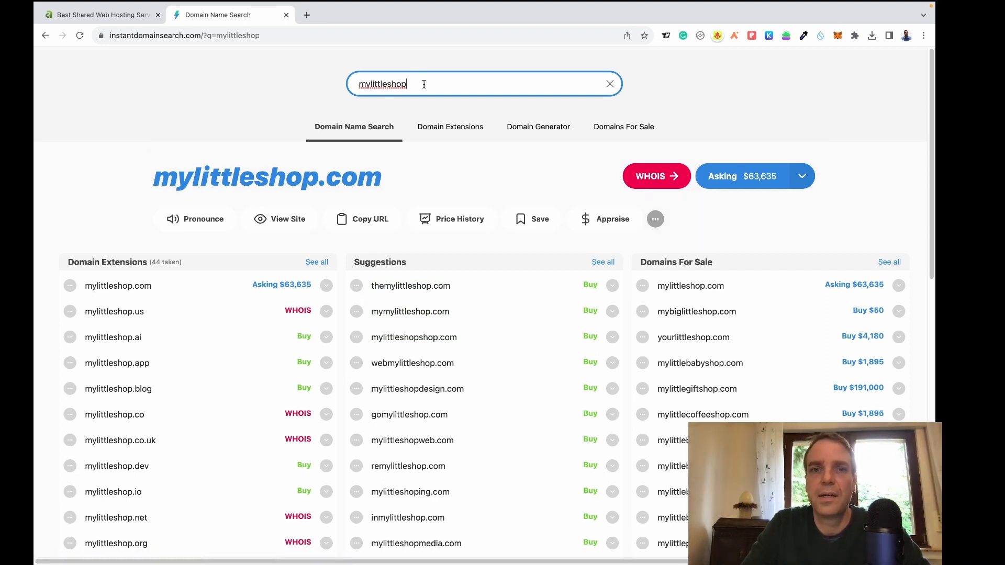
{"action": "left_click_drag", "start_coordinate": [426, 85], "coordinate": [357, 87]}
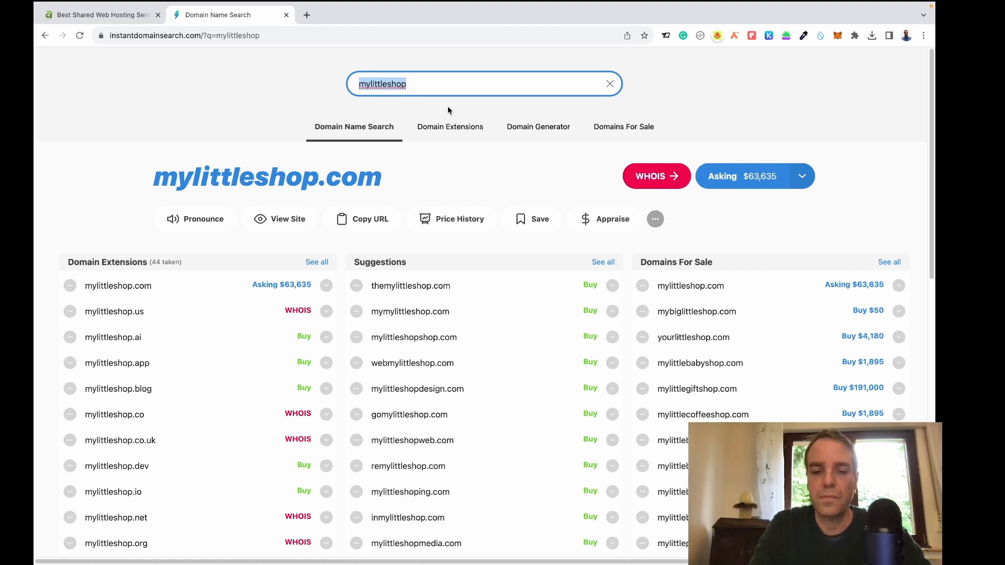
Search 'website4sale', then insert hyphens so the query reads 'website-4-sale'.
{"action": "type", "text": "website"}
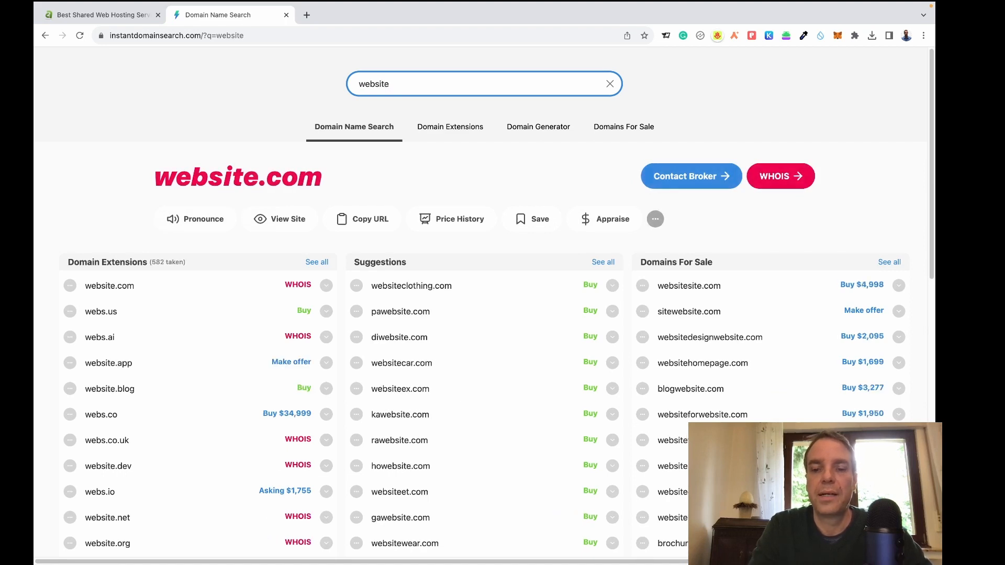
{"action": "type", "text": "4sale"}
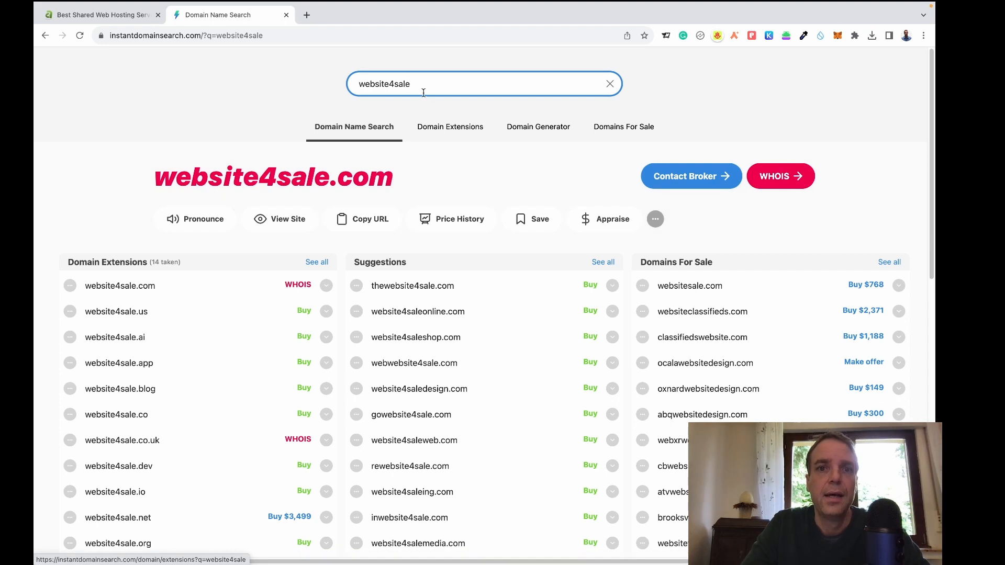
{"action": "left_click", "coordinate": [387, 84]}
{"action": "type", "text": "-"}
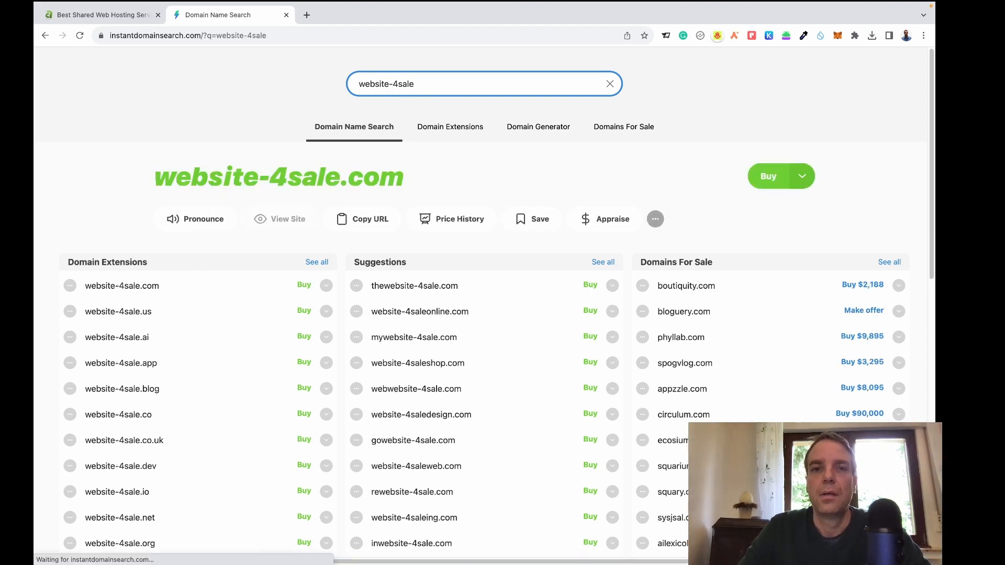
{"action": "key", "text": "Right"}
{"action": "type", "text": "-"}
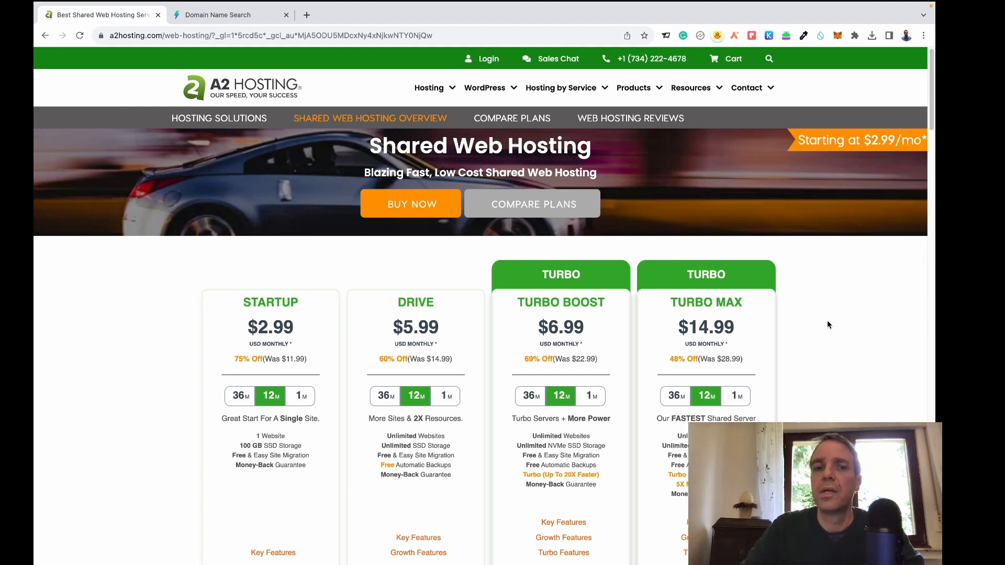
{"action": "scroll", "coordinate": [933, 108], "scroll_direction": "down", "scroll_amount": 2}
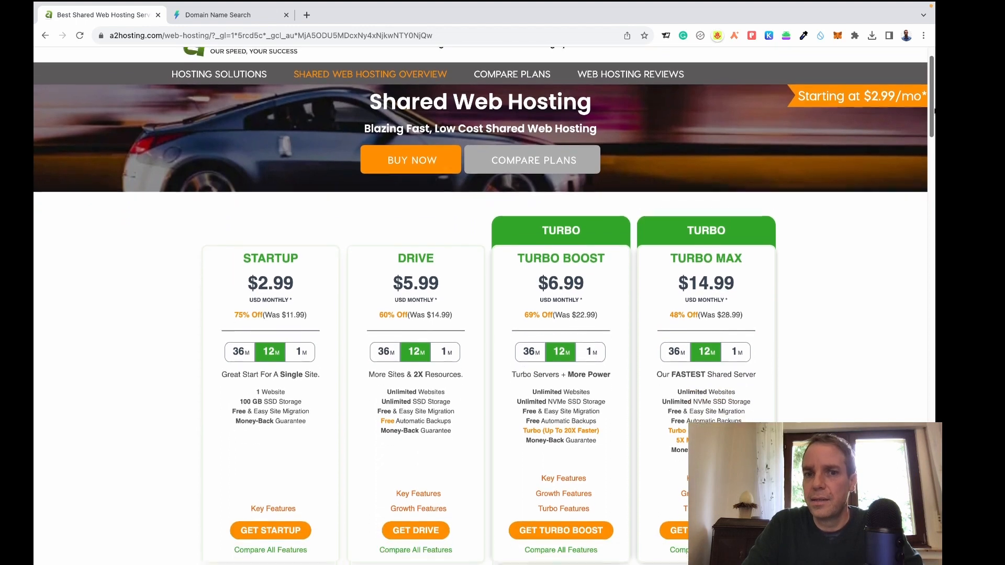
{"action": "left_click_drag", "start_coordinate": [933, 108], "coordinate": [933, 114]}
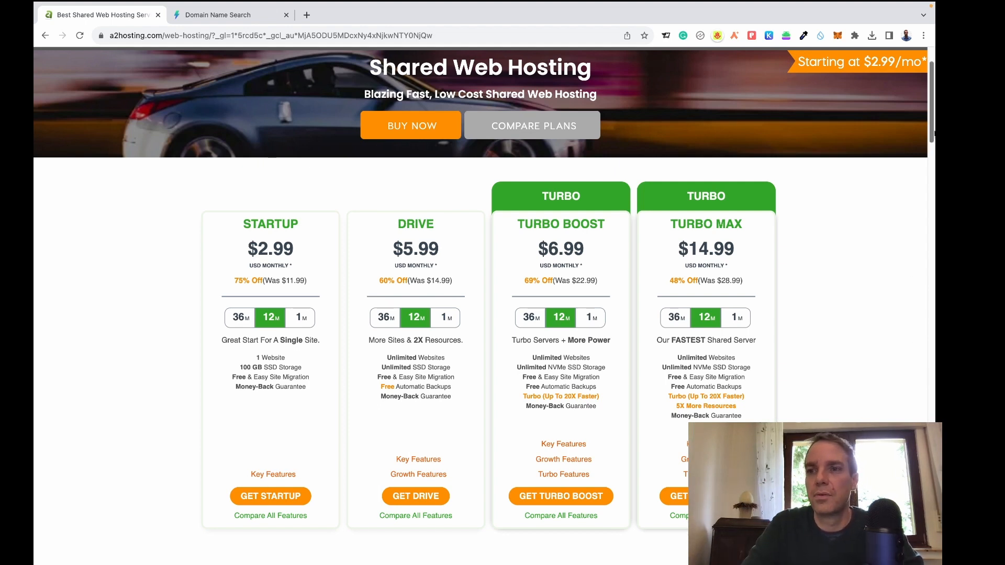
{"action": "scroll", "coordinate": [933, 141], "scroll_direction": "down", "scroll_amount": 1}
{"action": "scroll", "coordinate": [933, 128], "scroll_direction": "up", "scroll_amount": 2}
{"action": "scroll", "coordinate": [933, 128], "scroll_direction": "down", "scroll_amount": 1}
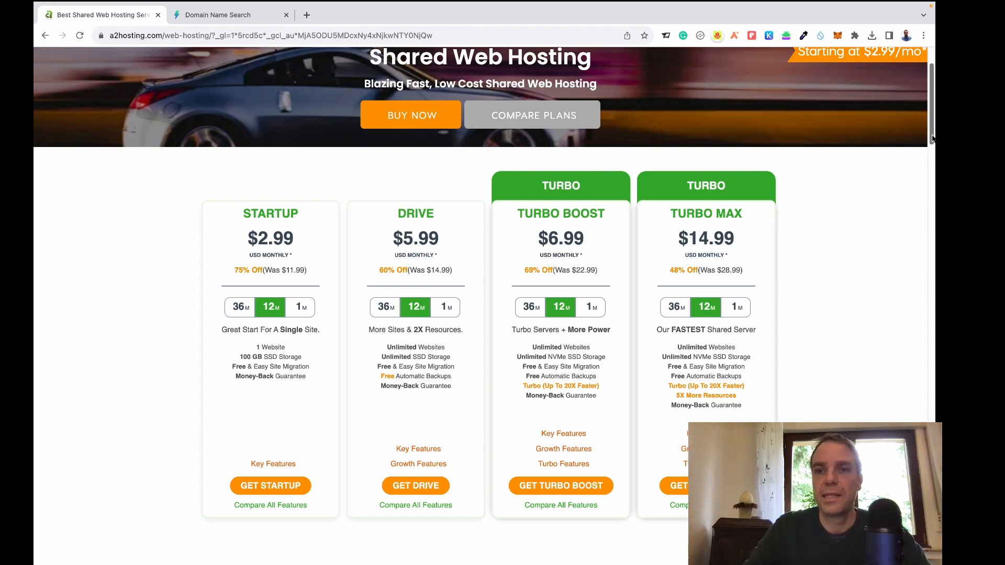
{"action": "scroll", "coordinate": [822, 130], "scroll_direction": "down", "scroll_amount": 1}
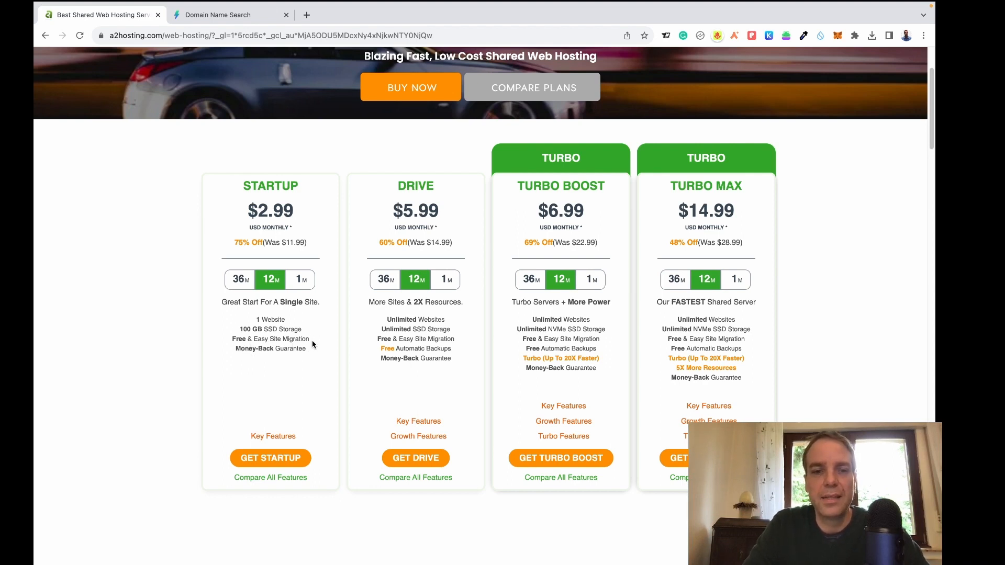
{"action": "mouse_move", "coordinate": [294, 438]}
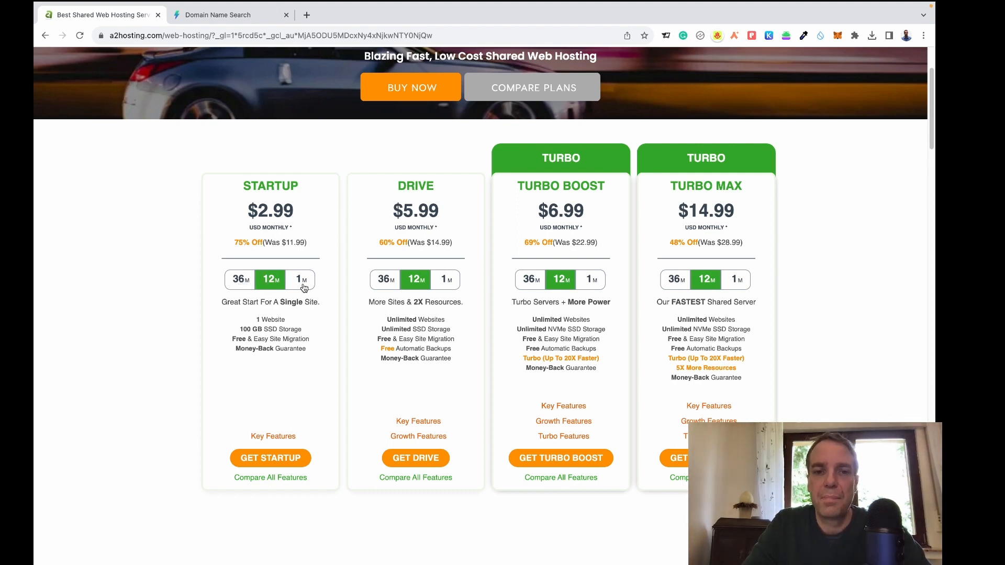
Compare StartUp's 1-month price, return to the 12-month term, and order the StartUp plan.
{"action": "left_click", "coordinate": [301, 286]}
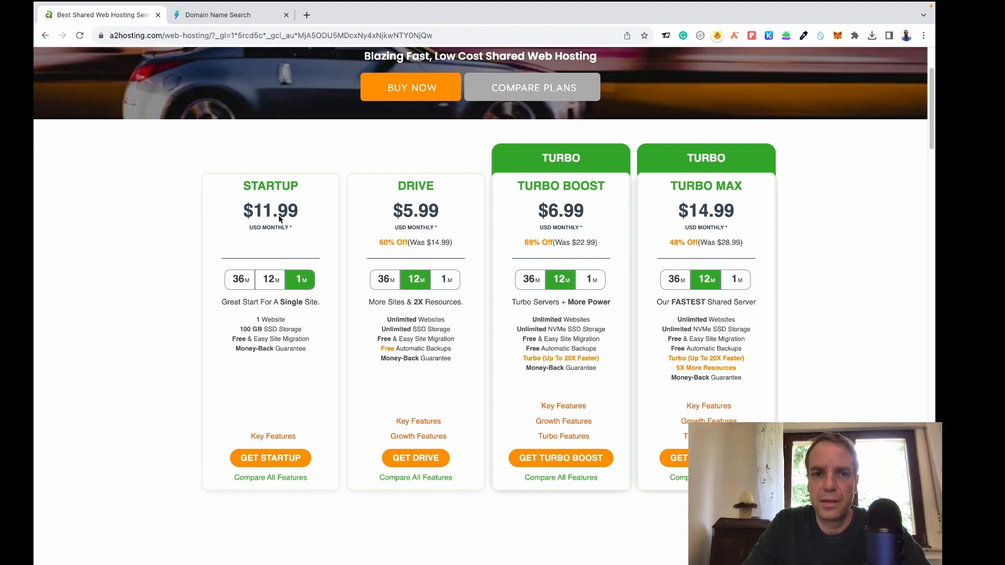
{"action": "left_click", "coordinate": [275, 286]}
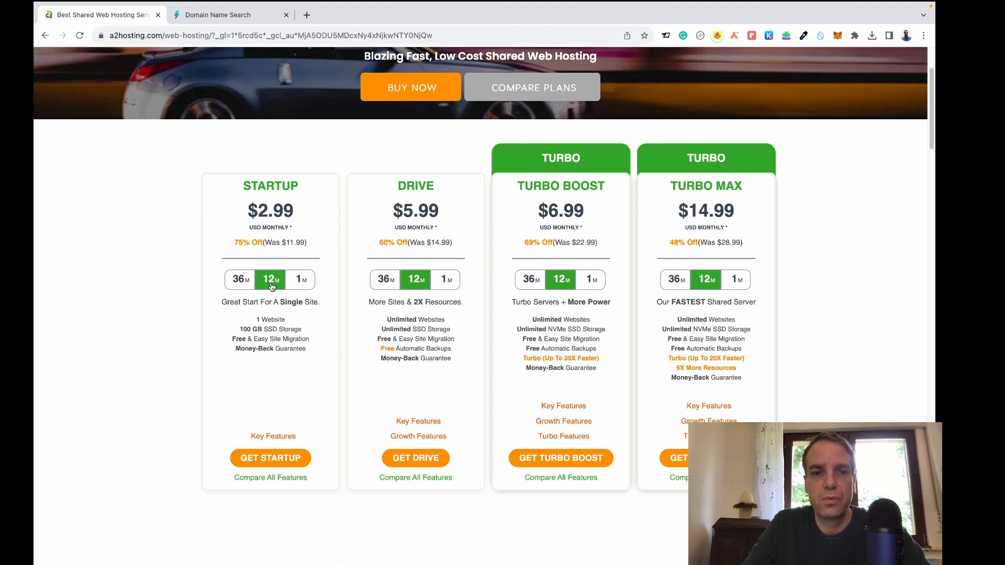
{"action": "left_click", "coordinate": [275, 463]}
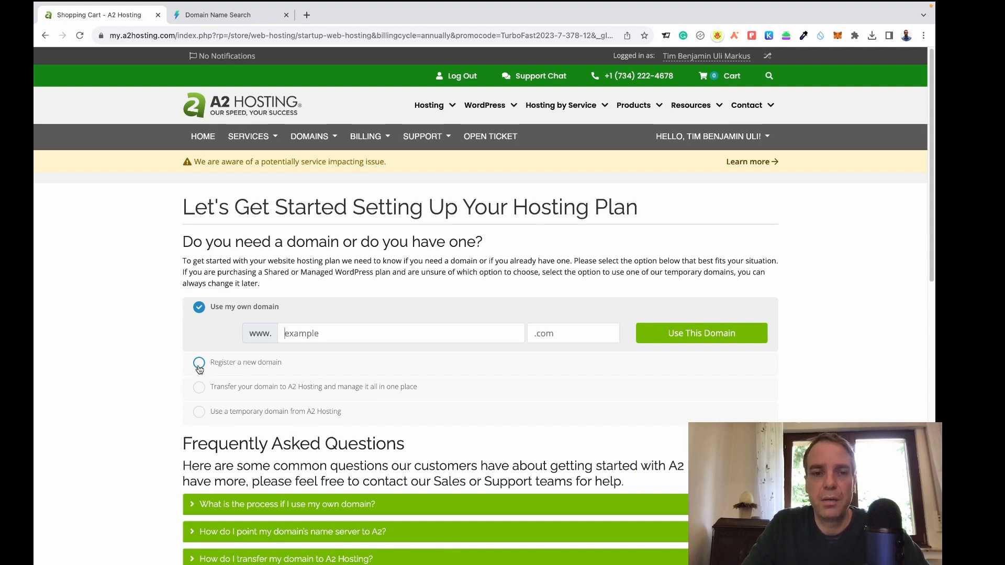
Choose Register a new domain, paste 'website-4-sale' from the search tab, and keep .com.
{"action": "left_click", "coordinate": [199, 369]}
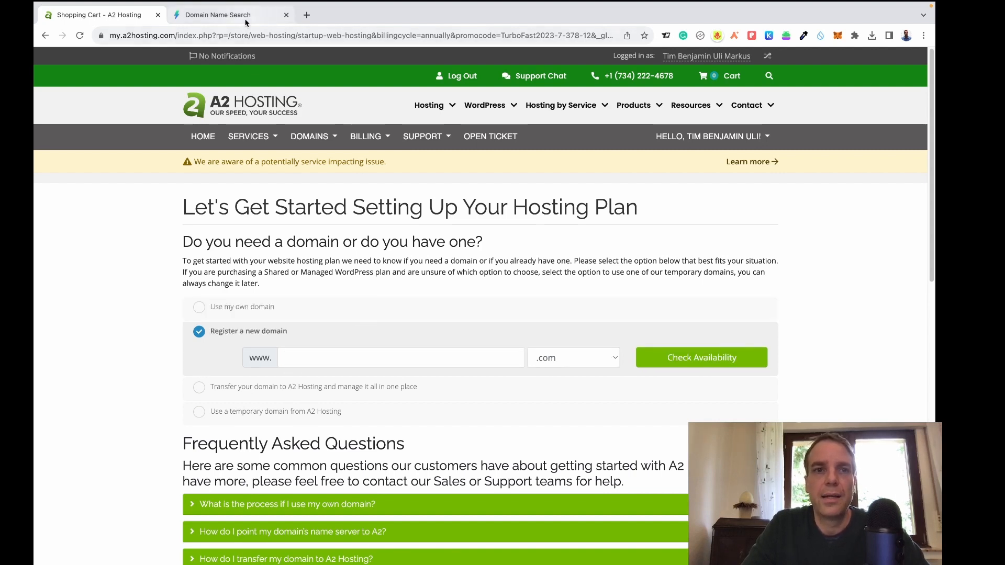
{"action": "left_click", "coordinate": [220, 15]}
{"action": "left_click_drag", "start_coordinate": [441, 84], "coordinate": [358, 83]}
{"action": "key", "text": "super+c"}
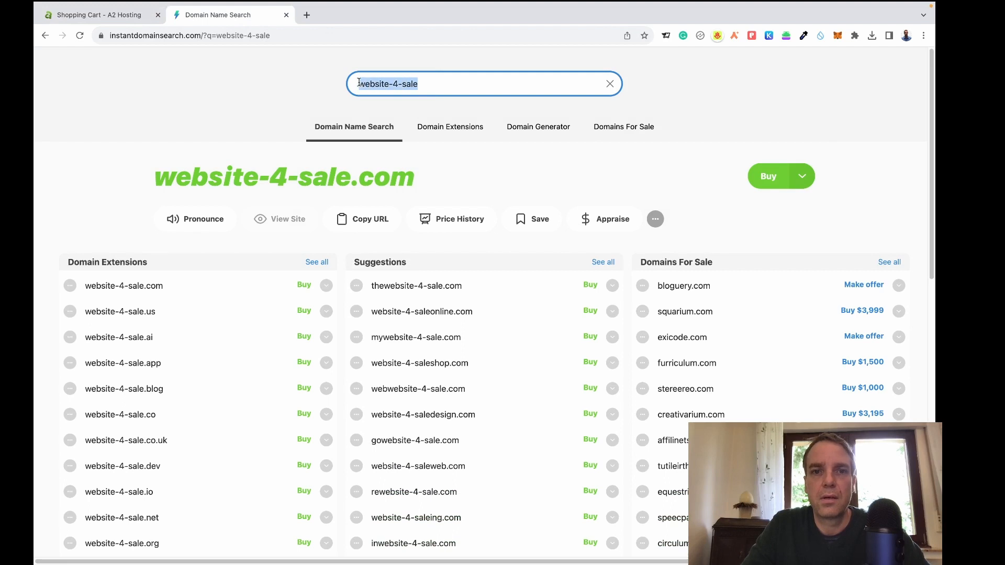
{"action": "left_click", "coordinate": [126, 14]}
{"action": "left_click", "coordinate": [309, 361]}
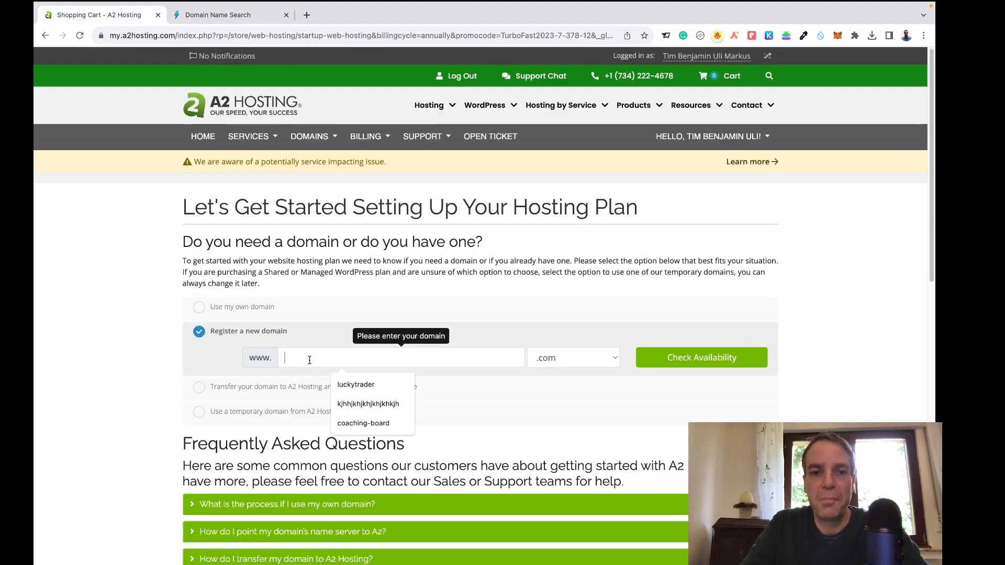
{"action": "key", "text": "super+v"}
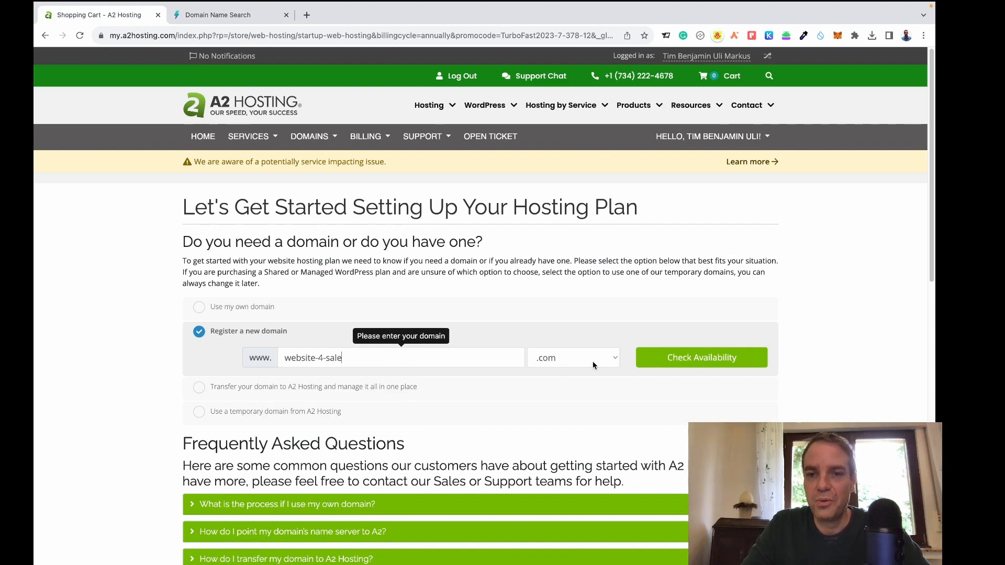
{"action": "left_click", "coordinate": [613, 360]}
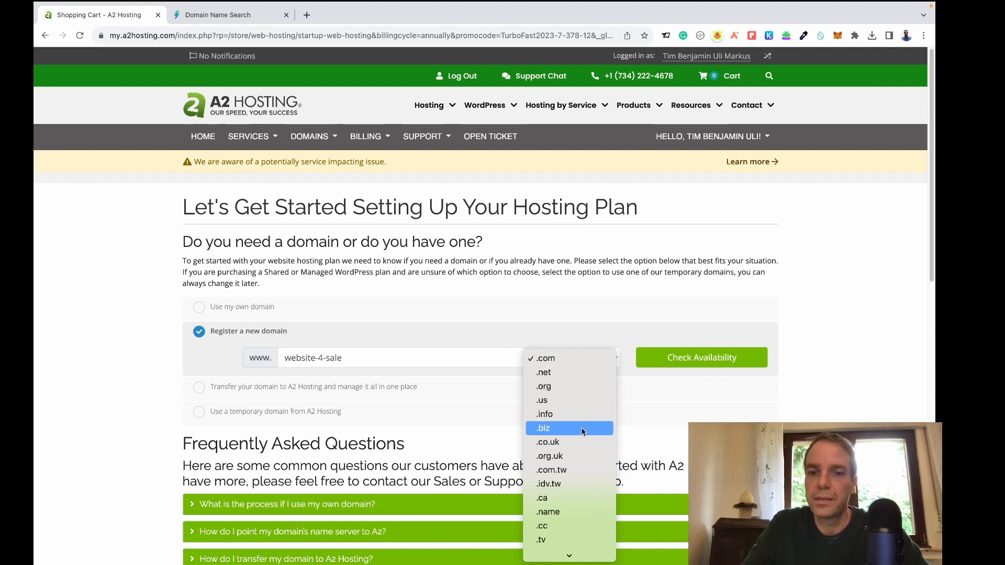
{"action": "scroll", "coordinate": [591, 505], "scroll_direction": "down", "scroll_amount": 5}
{"action": "scroll", "coordinate": [586, 486], "scroll_direction": "down", "scroll_amount": 3}
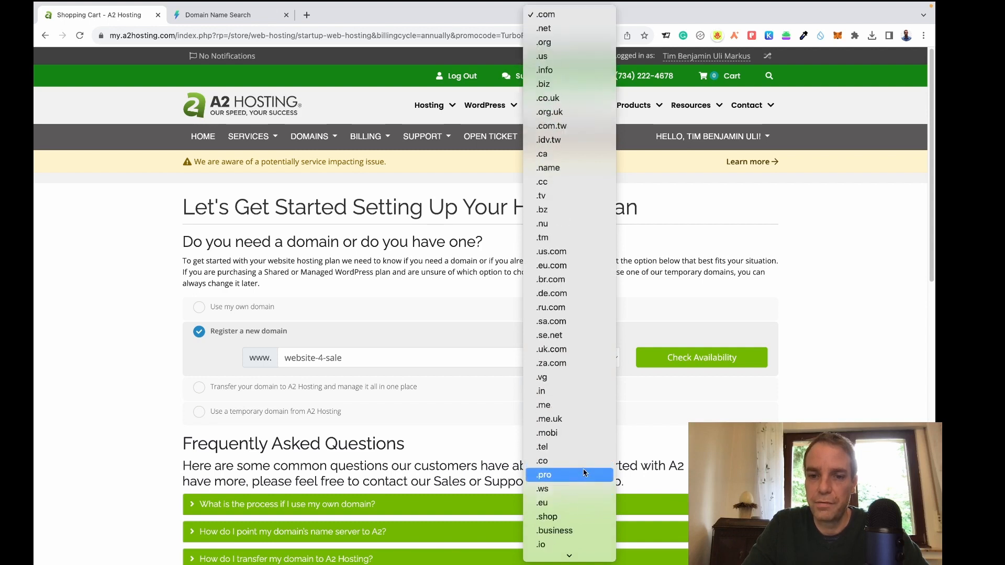
{"action": "left_click", "coordinate": [675, 335]}
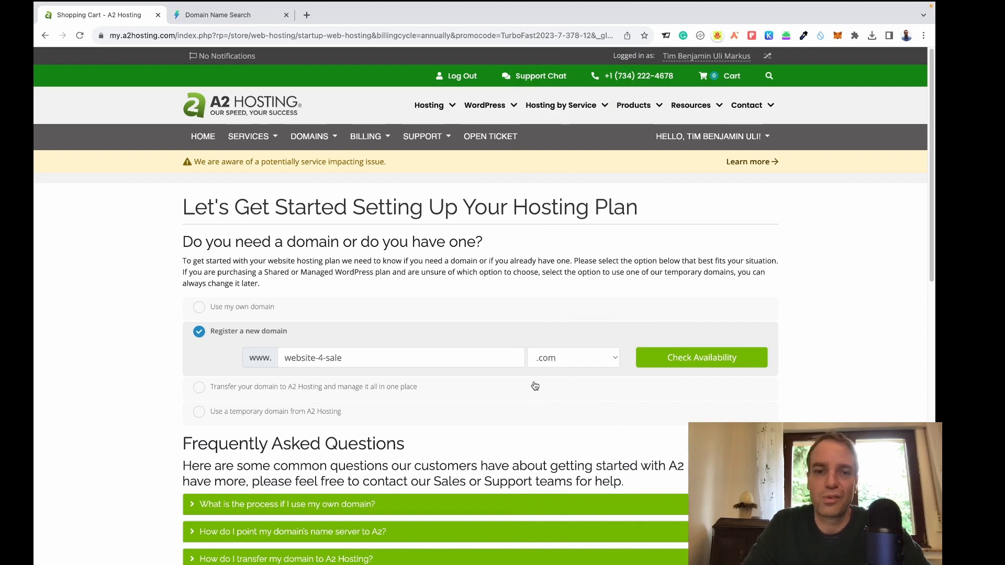
Confirm website-4-sale.com is available at $10.99, review the suggestions, and continue to Configure.
{"action": "left_click", "coordinate": [686, 365]}
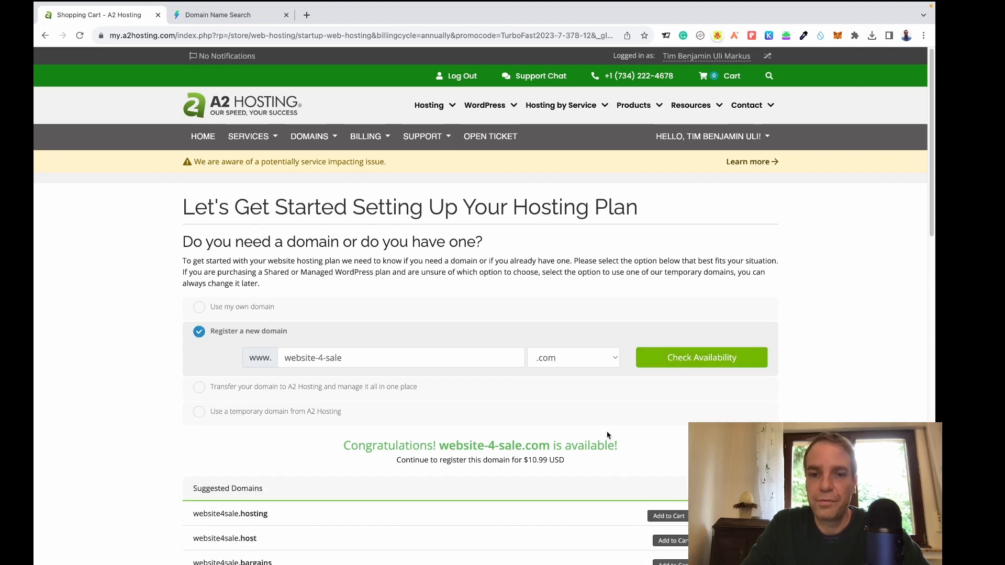
{"action": "scroll", "coordinate": [609, 437], "scroll_direction": "down", "scroll_amount": 2}
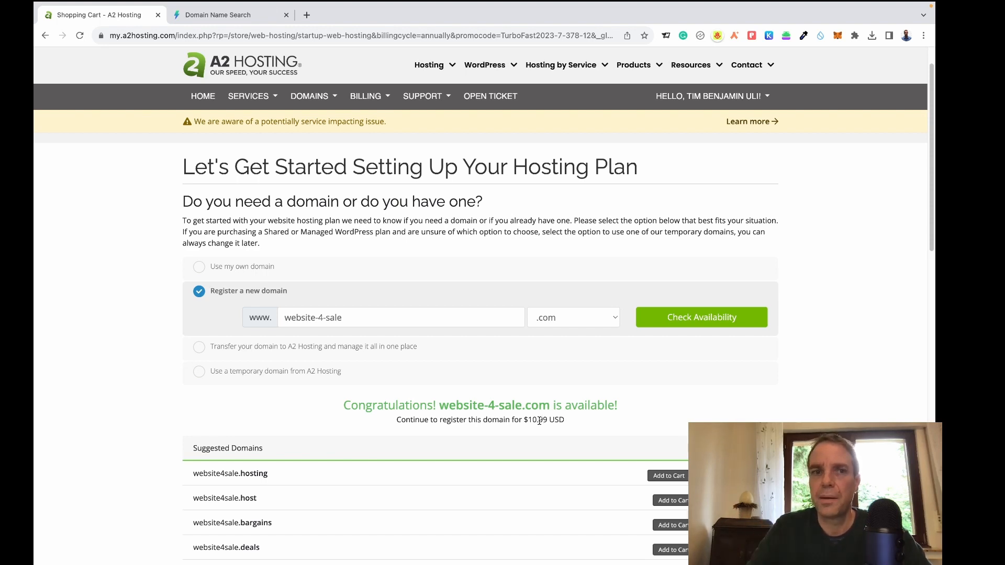
{"action": "scroll", "coordinate": [596, 390], "scroll_direction": "down", "scroll_amount": 3}
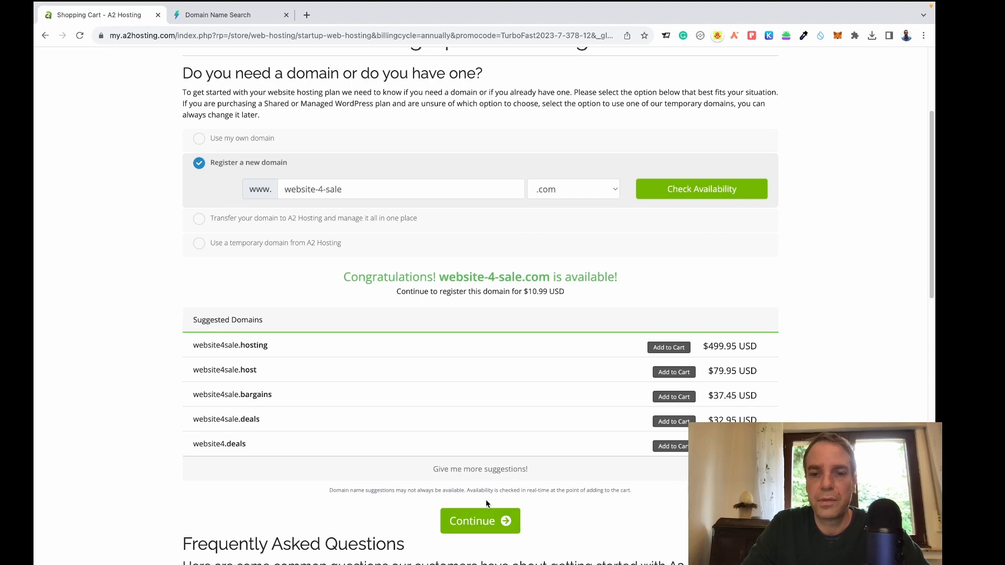
{"action": "left_click", "coordinate": [488, 525]}
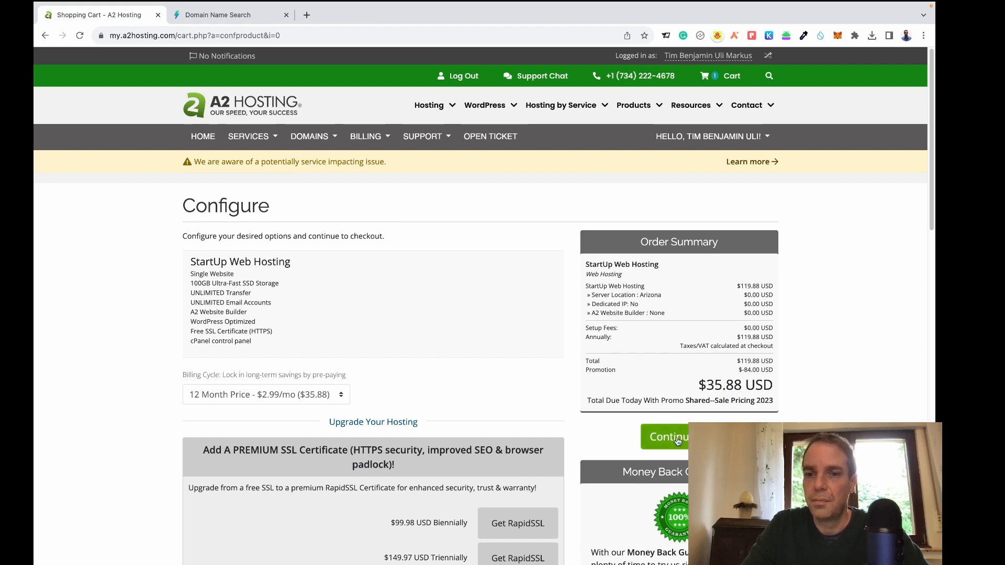
Review the Order Summary: 12-month StartUp term at $35.88 due today after the $84.00 promotion.
{"action": "scroll", "coordinate": [480, 306], "scroll_direction": "down", "scroll_amount": 5}
{"action": "scroll", "coordinate": [480, 306], "scroll_direction": "up", "scroll_amount": 1}
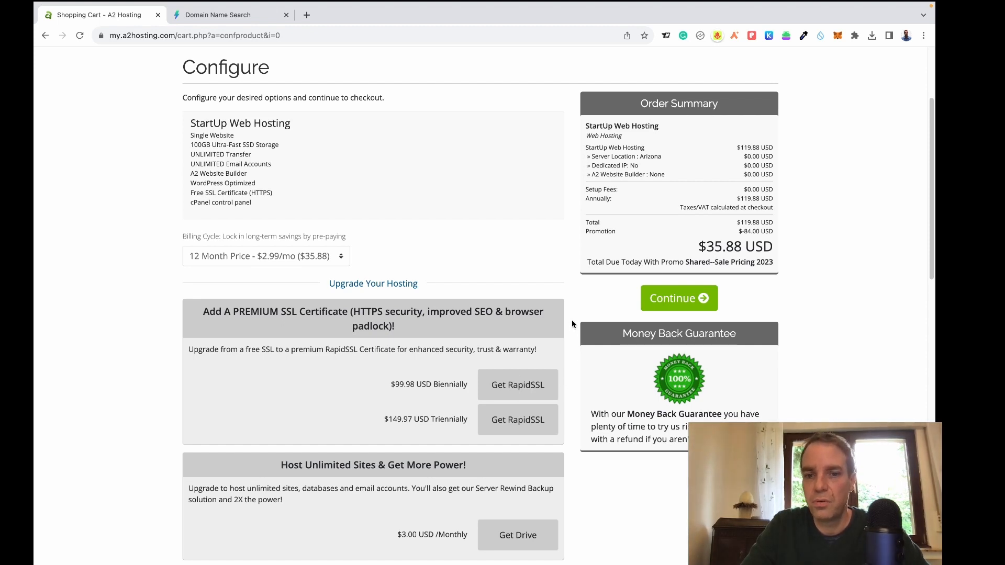
Continue to Domains Configuration, leaving DNS Management, ID Protection and Email Forwarding unchecked.
{"action": "left_click", "coordinate": [691, 300]}
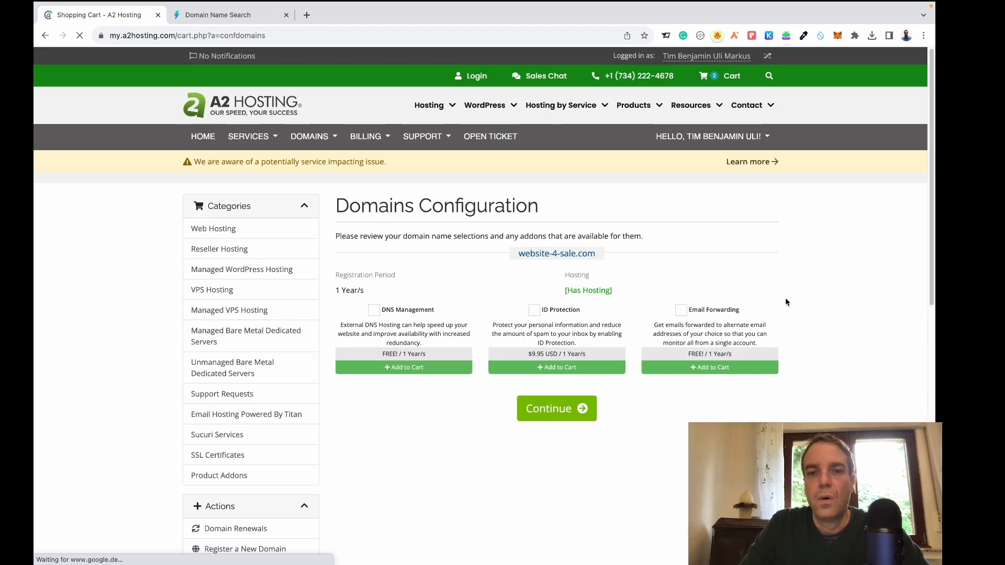
{"action": "scroll", "coordinate": [789, 299], "scroll_direction": "down", "scroll_amount": 1}
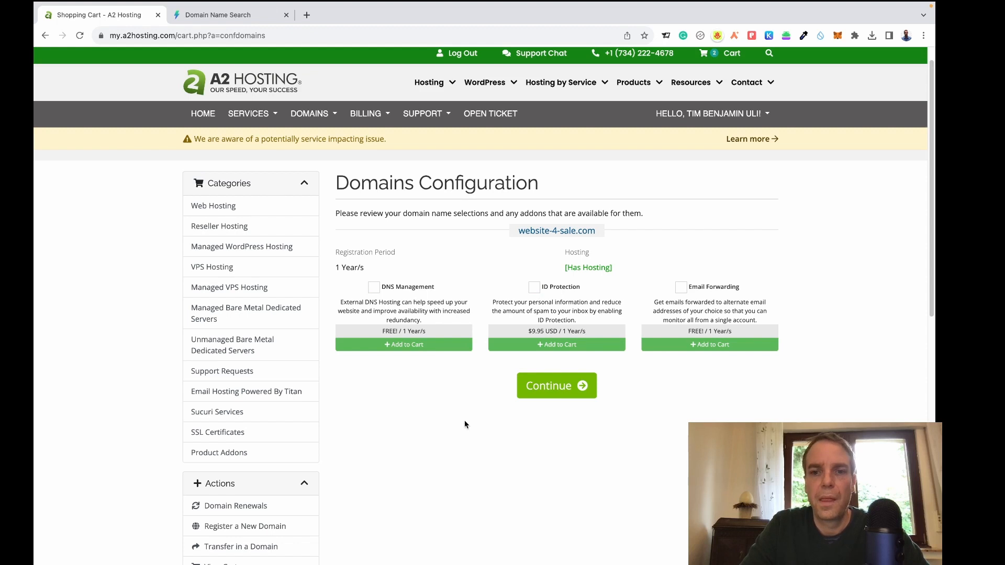
Proceed to the Review & Checkout cart totalling $55.78 due today, including $8.91 VAT.
{"action": "left_click", "coordinate": [559, 392]}
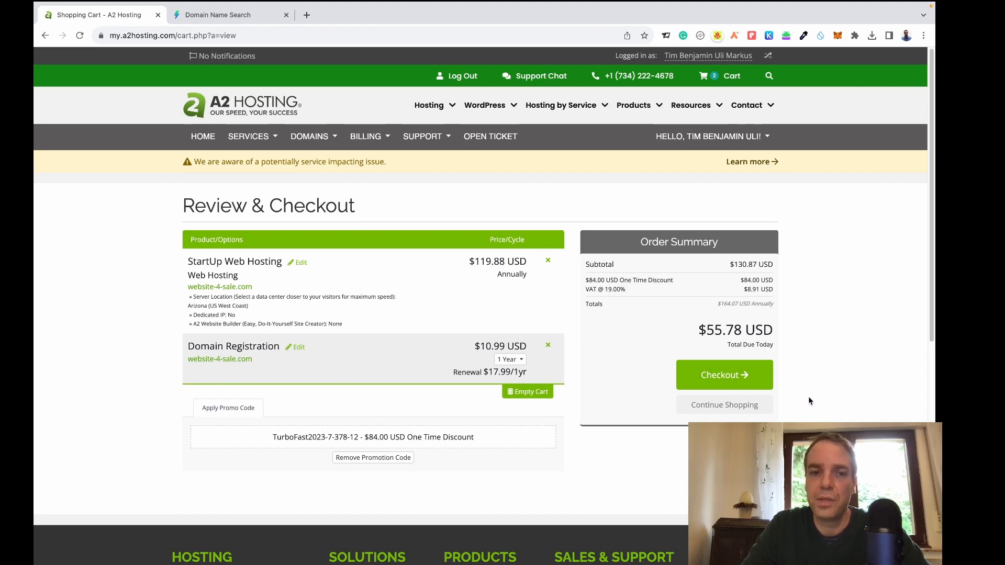
At checkout, choose PayPal as the payment method and accept the Terms of Service.
{"action": "left_click", "coordinate": [737, 380]}
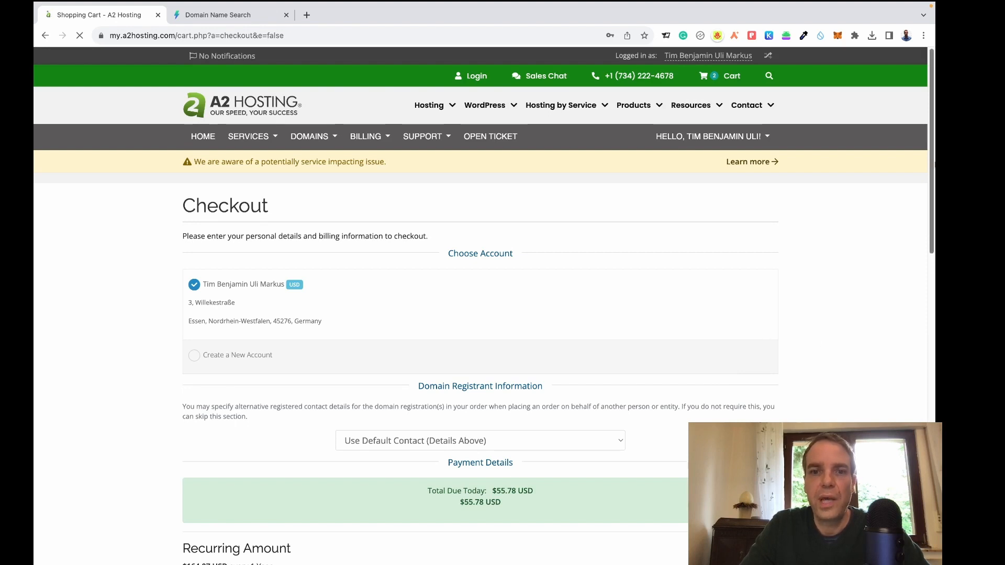
{"action": "left_click_drag", "start_coordinate": [934, 176], "coordinate": [935, 282]}
{"action": "left_click", "coordinate": [926, 215]}
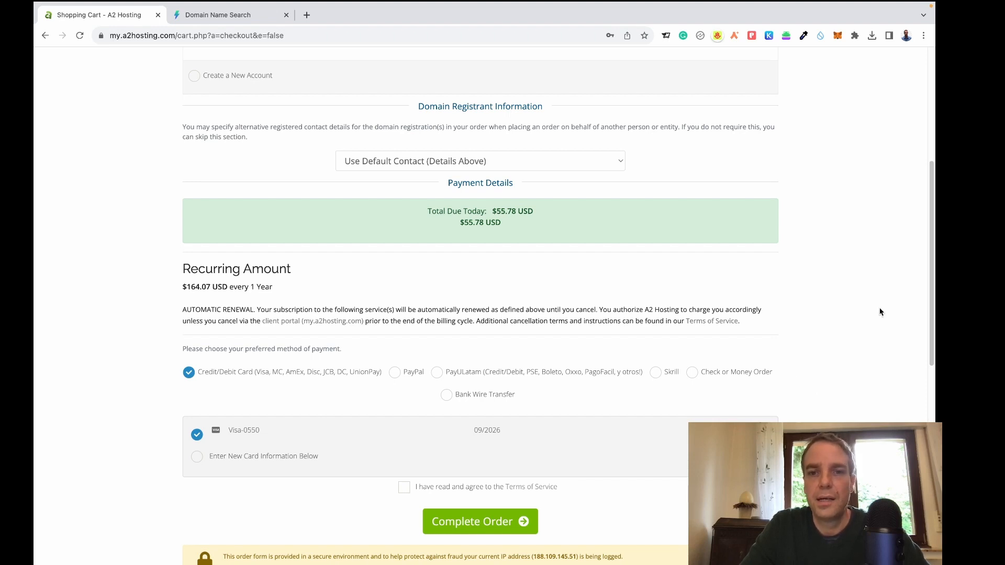
{"action": "left_click", "coordinate": [395, 373]}
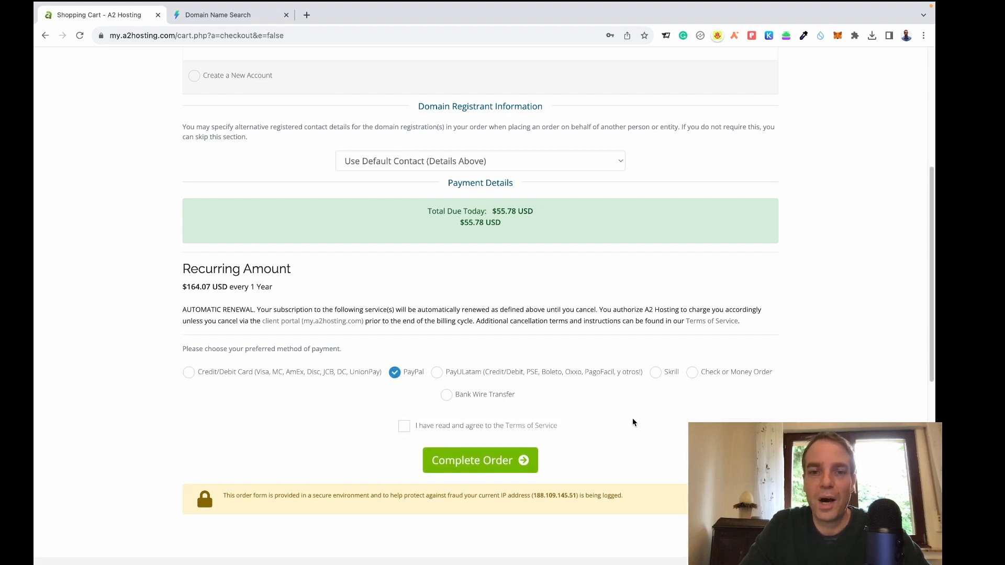
{"action": "left_click", "coordinate": [405, 426]}
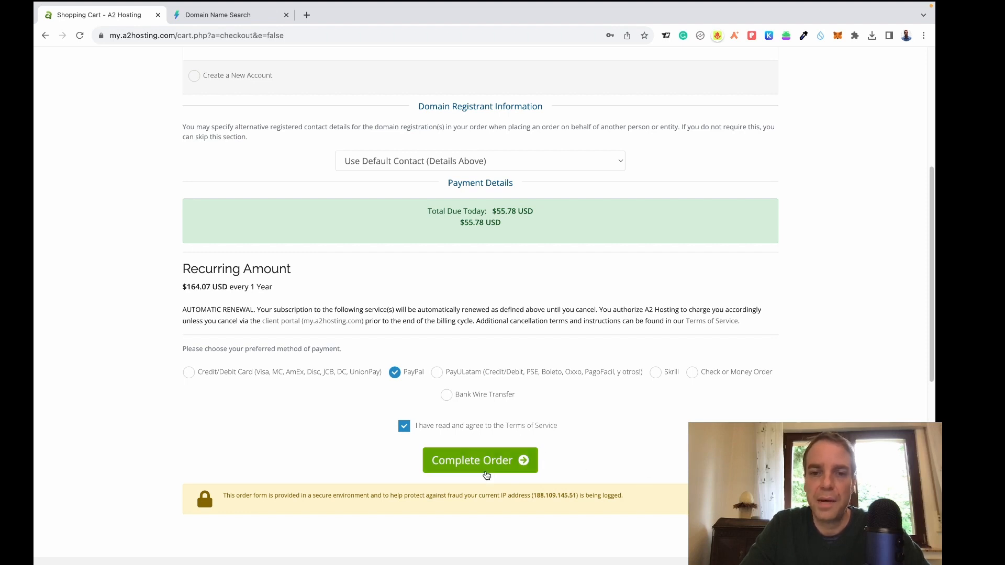
Complete the StartUp Web Hosting and domain order for website-4-sale.com.
{"action": "left_click", "coordinate": [479, 466]}
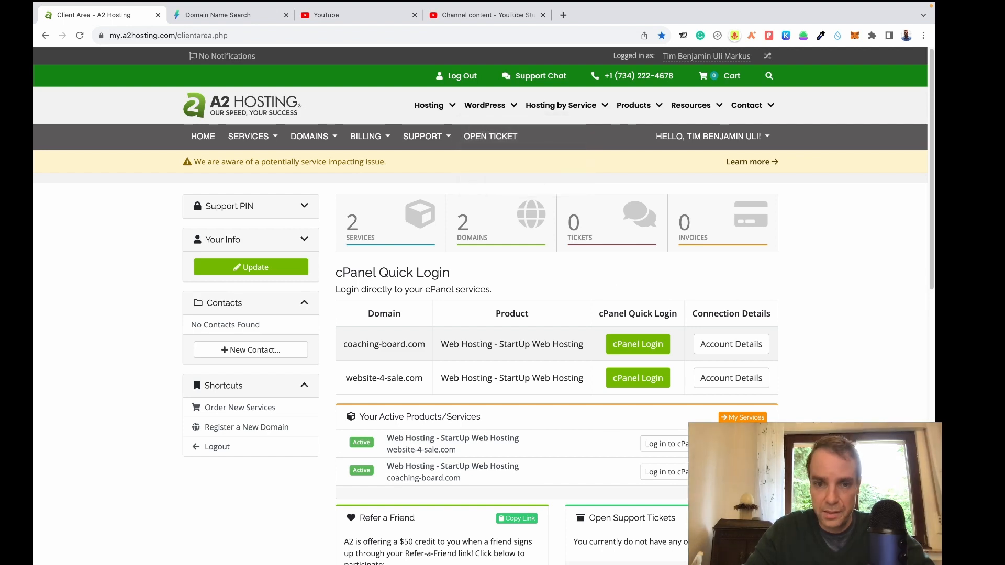
Copy the website-4-sale.com domain text and close both YouTube tabs.
{"action": "left_click_drag", "start_coordinate": [476, 483], "coordinate": [390, 479]}
{"action": "left_click_drag", "start_coordinate": [458, 451], "coordinate": [388, 456]}
{"action": "key", "text": "super+c"}
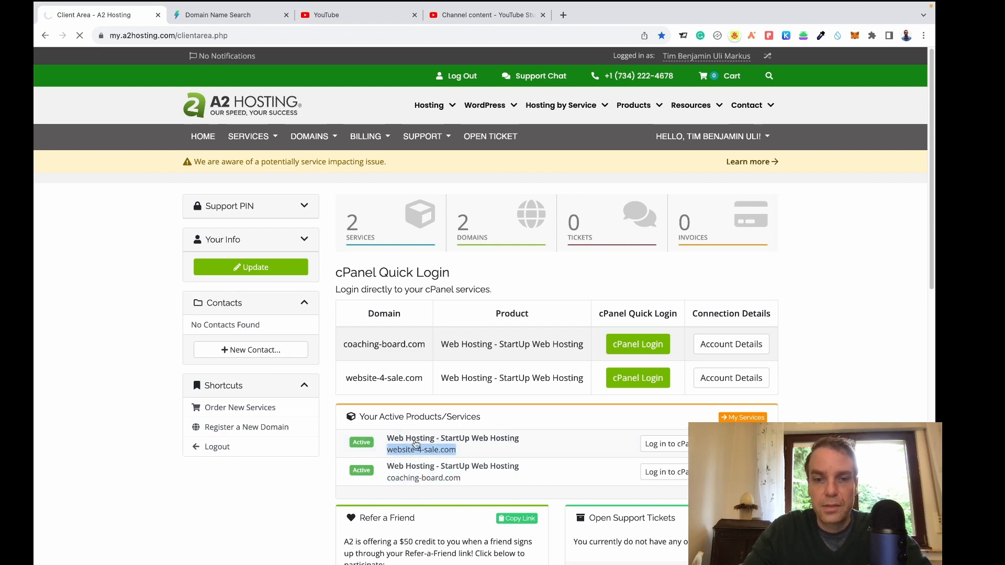
{"action": "left_click", "coordinate": [544, 15]}
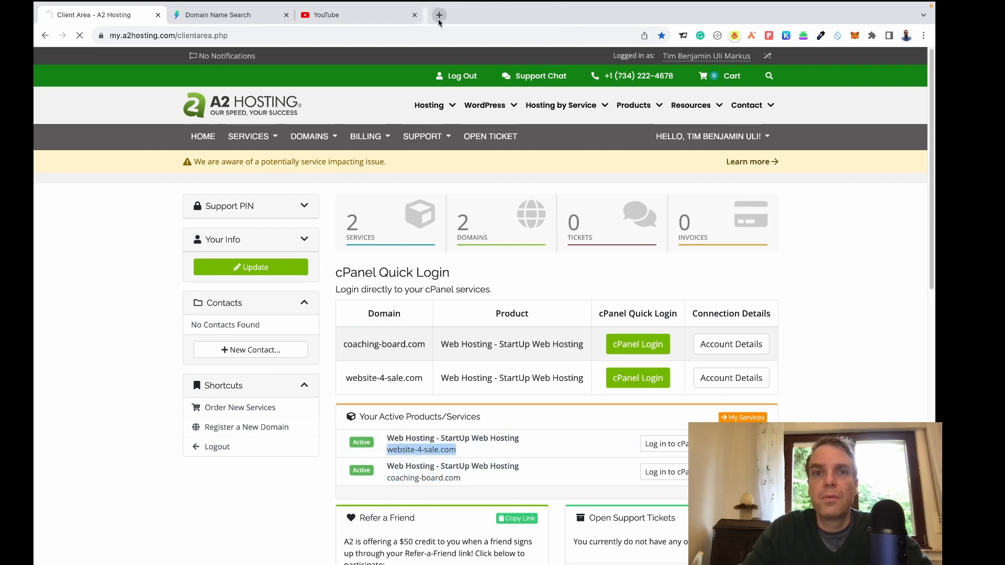
{"action": "left_click", "coordinate": [414, 15]}
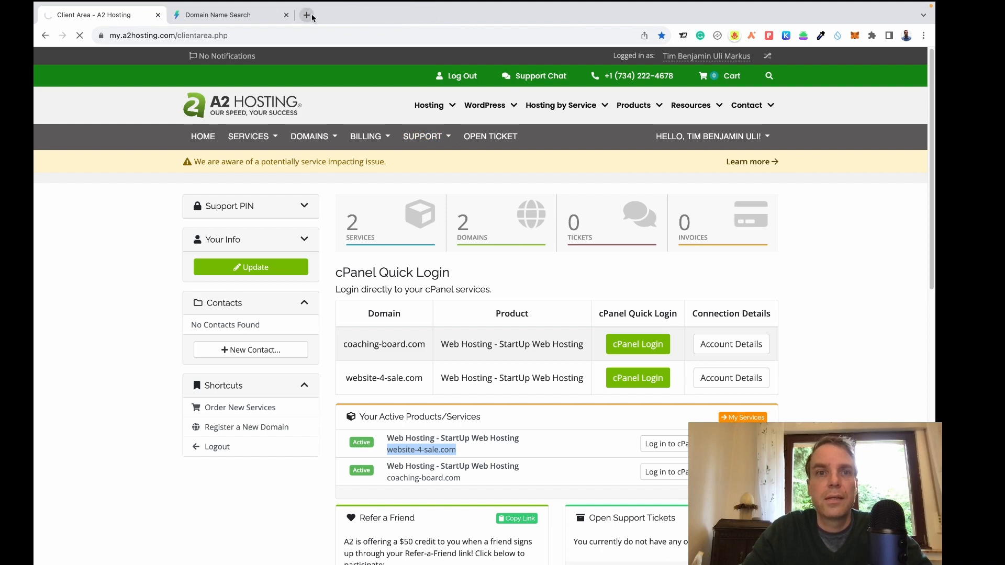
{"action": "left_click", "coordinate": [307, 15]}
Load website-4-sale.com in the new tab to view A2's default placeholder page.
{"action": "key", "text": "super+v"}
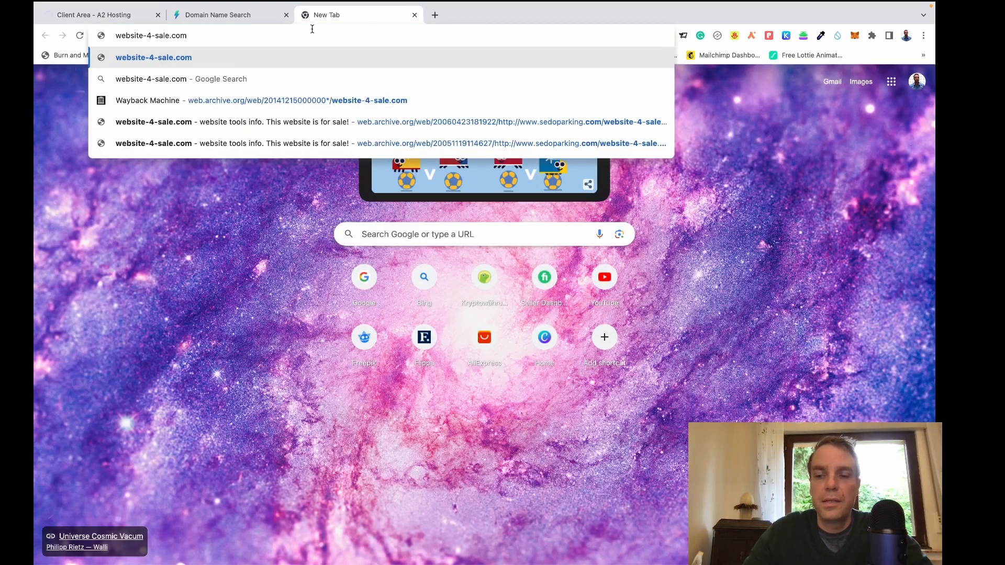
{"action": "key", "text": "Return"}
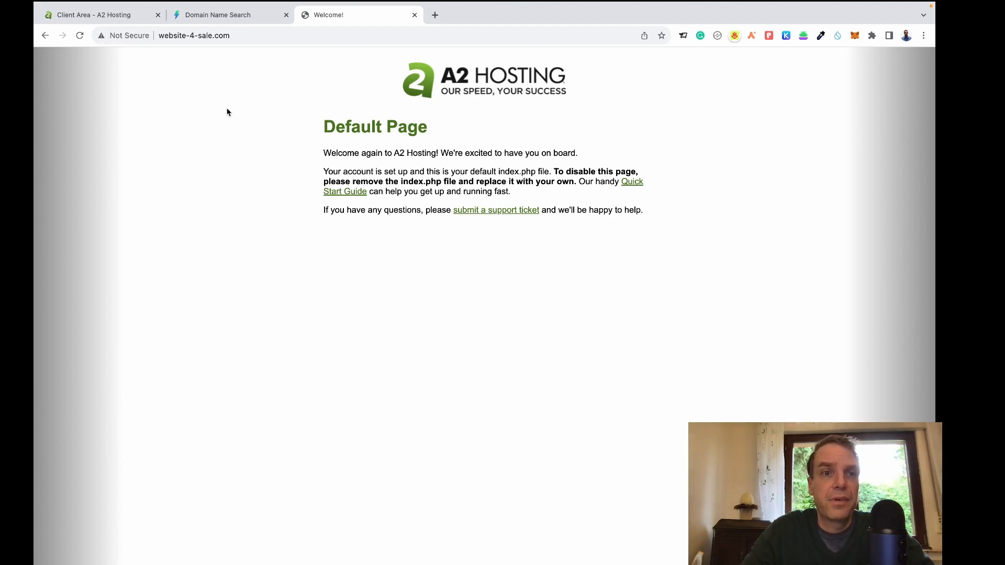
Back in the Client Area, log in to cPanel for website-4-sale.com.
{"action": "left_click", "coordinate": [119, 17]}
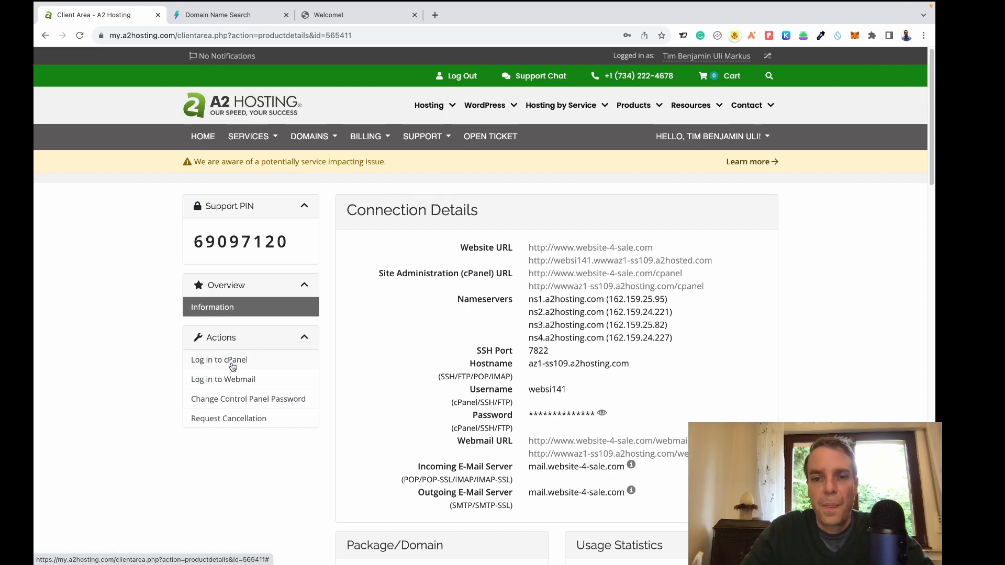
{"action": "left_click", "coordinate": [231, 363]}
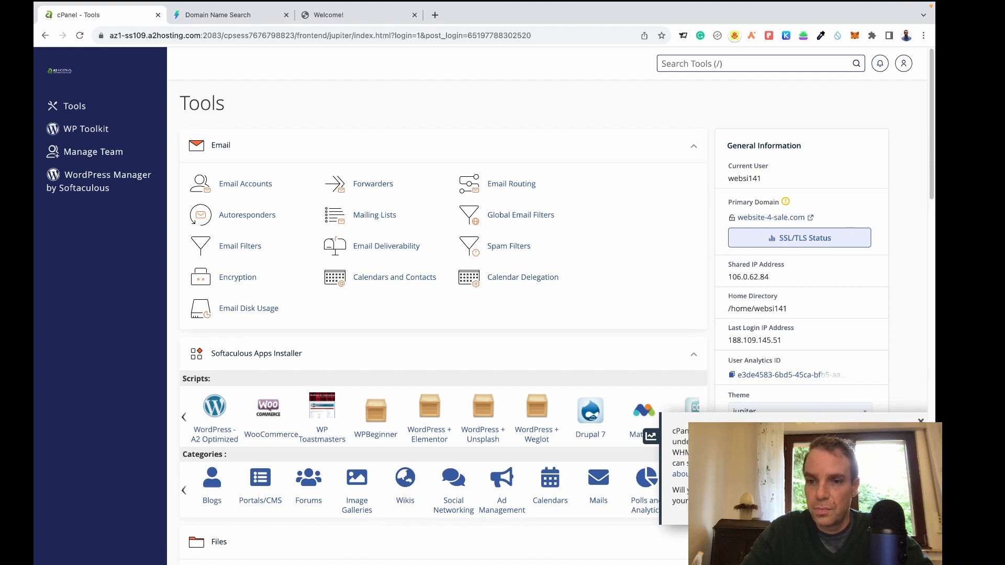
Save the default SSL/TLS key type in cPanel's SSL/TLS manager.
{"action": "left_click", "coordinate": [920, 420]}
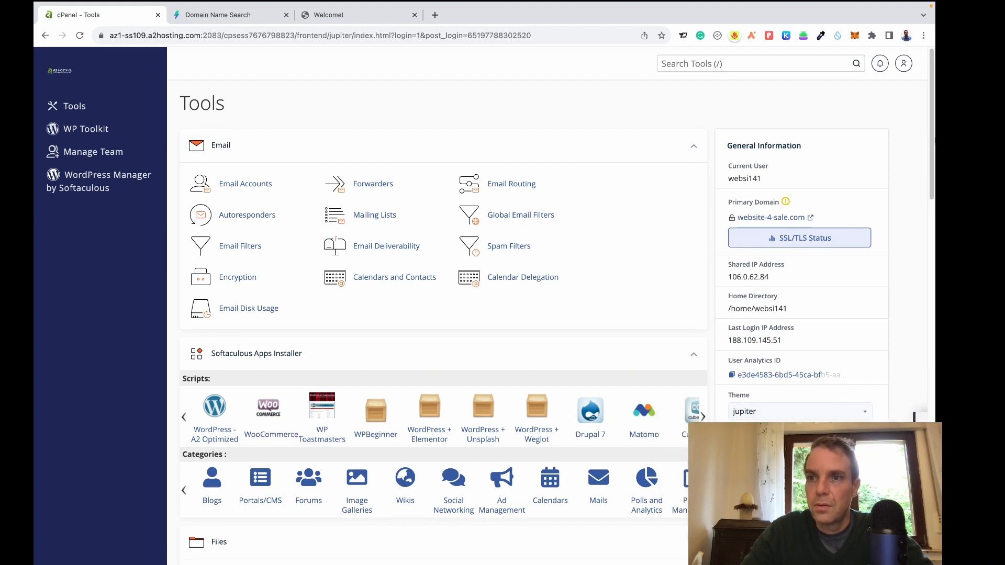
{"action": "left_click_drag", "start_coordinate": [933, 145], "coordinate": [933, 385]}
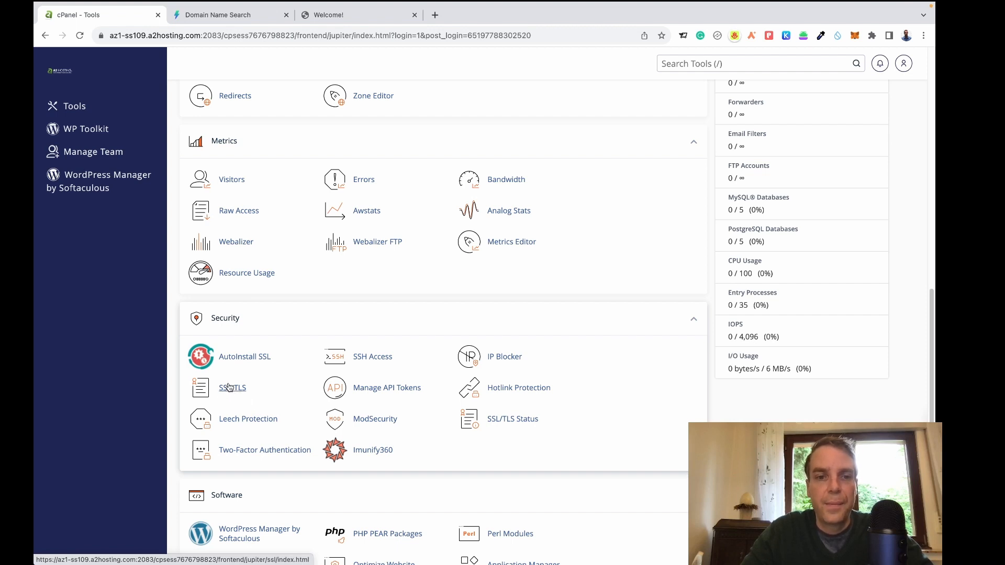
{"action": "left_click", "coordinate": [229, 394]}
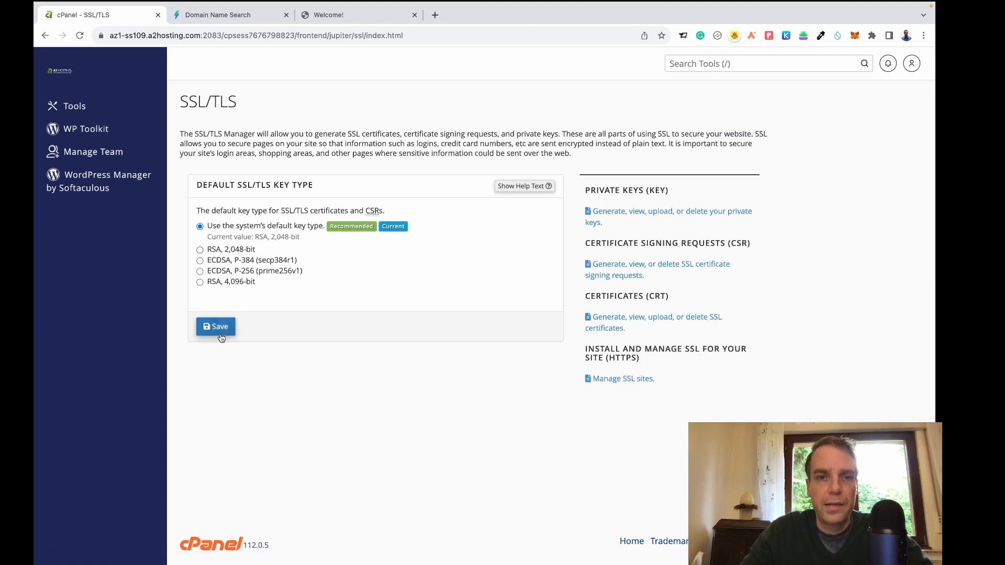
{"action": "left_click", "coordinate": [223, 334]}
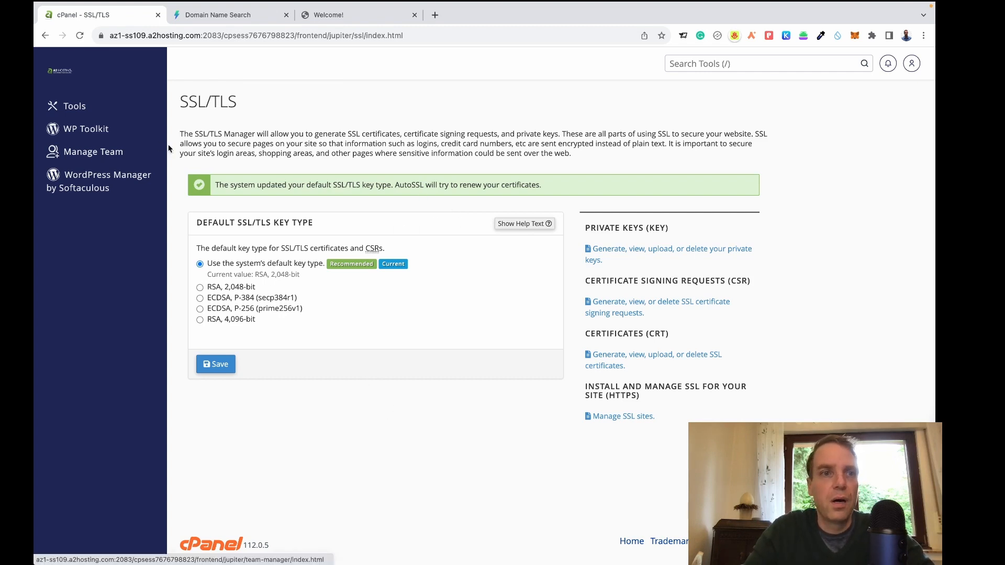
Return to the cPanel Tools page and reload the website-4-sale.com tab to check it.
{"action": "left_click", "coordinate": [45, 38]}
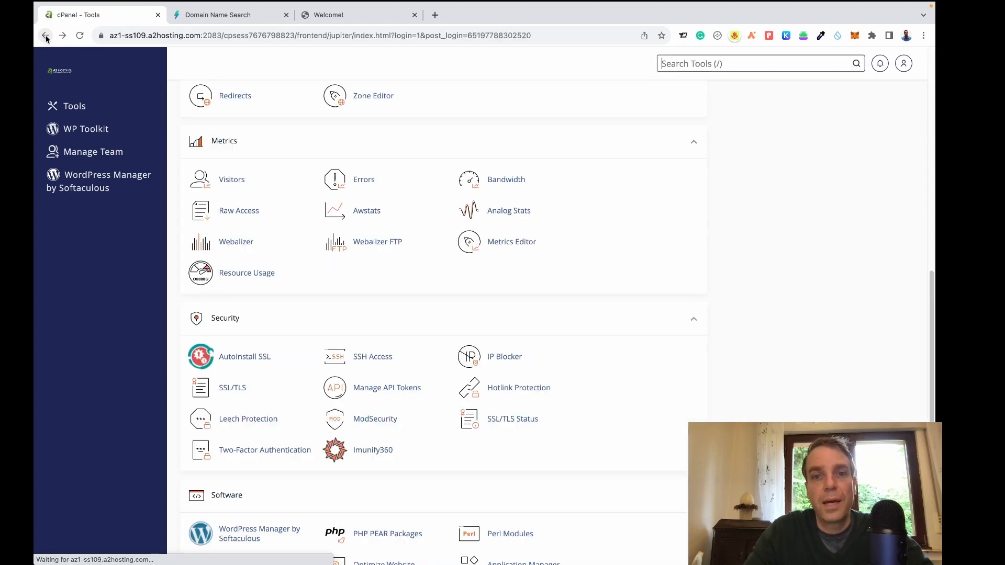
{"action": "left_click", "coordinate": [360, 20]}
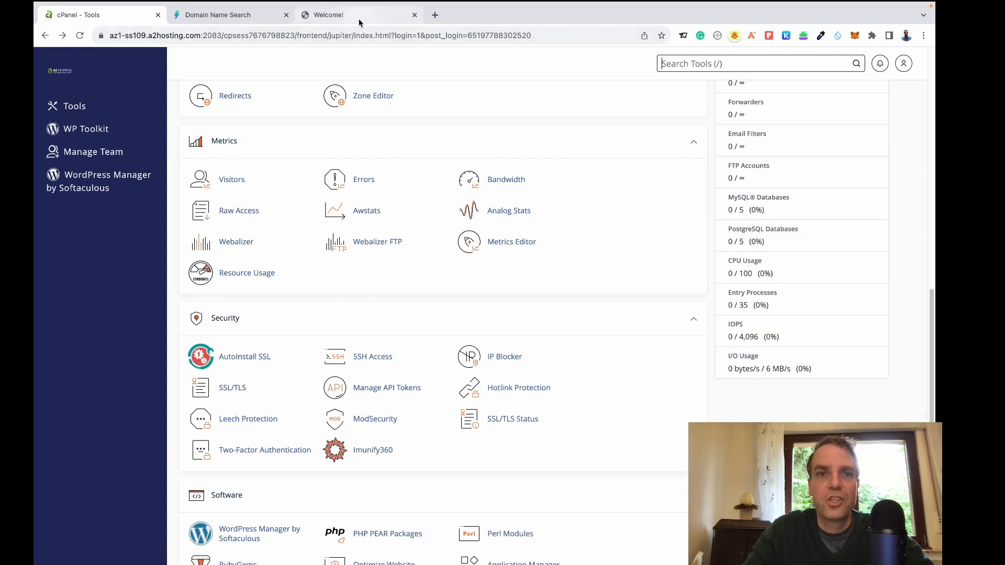
{"action": "left_click", "coordinate": [80, 35]}
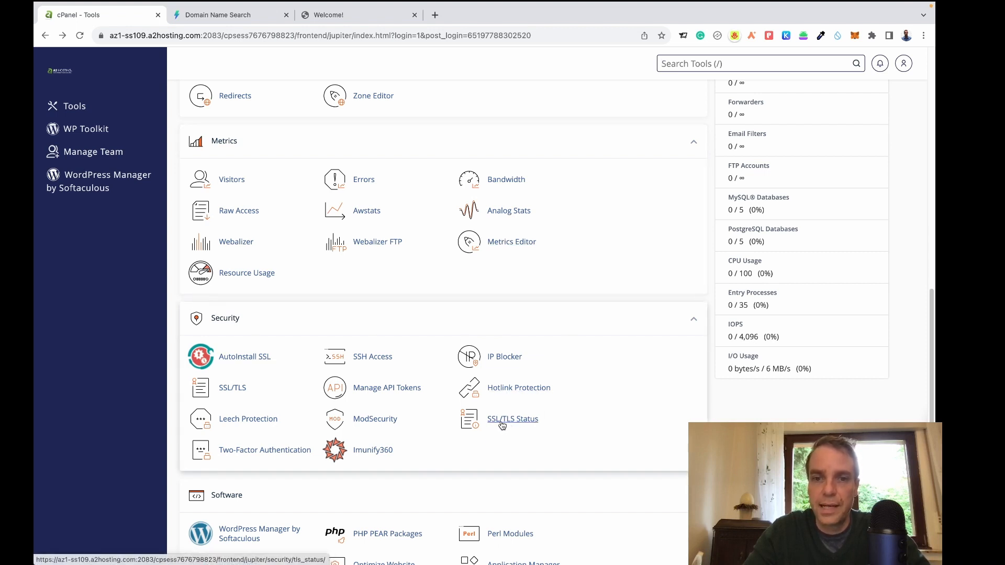
Run AutoSSL for website-4-sale.com from the SSL/TLS Status page.
{"action": "left_click", "coordinate": [516, 425]}
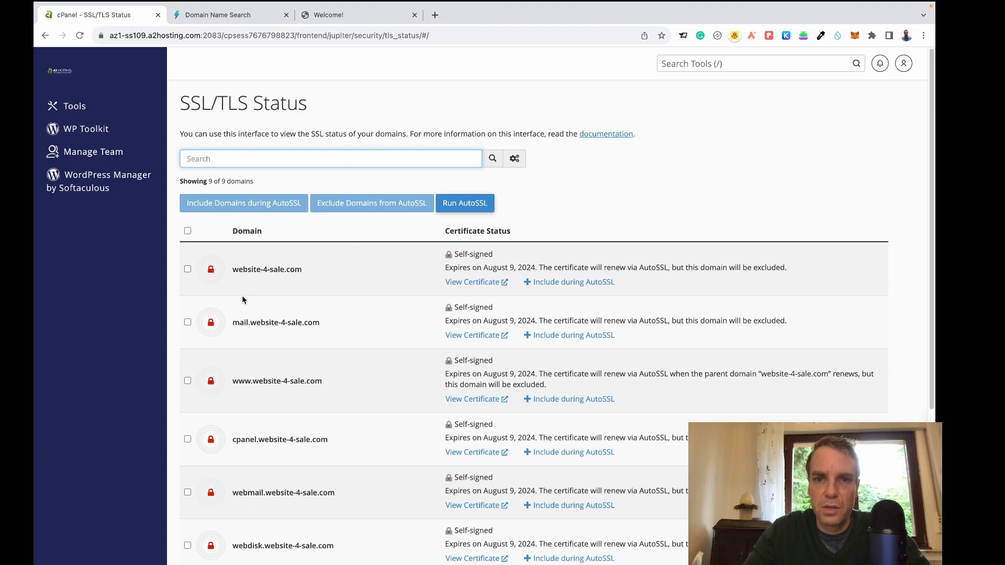
{"action": "left_click", "coordinate": [187, 271]}
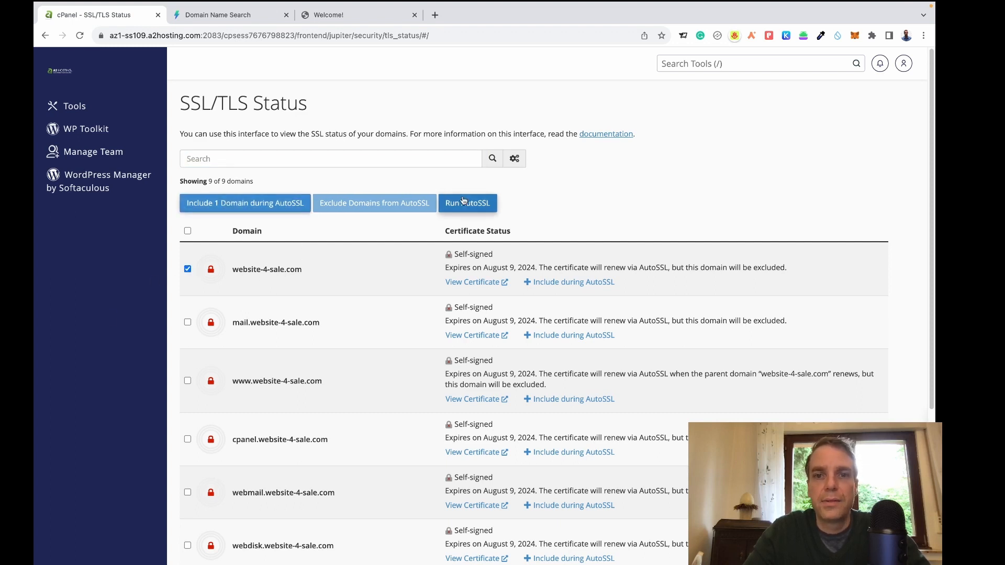
{"action": "left_click", "coordinate": [476, 210]}
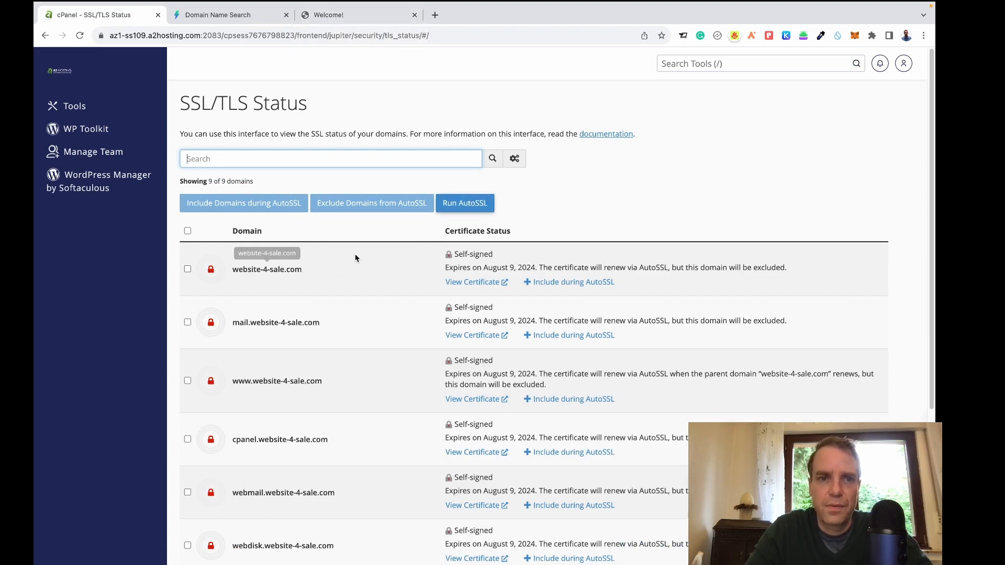
{"action": "left_click", "coordinate": [346, 15]}
Reload the website to test for HTTPS, then switch back to the cPanel tab.
{"action": "left_click", "coordinate": [80, 35]}
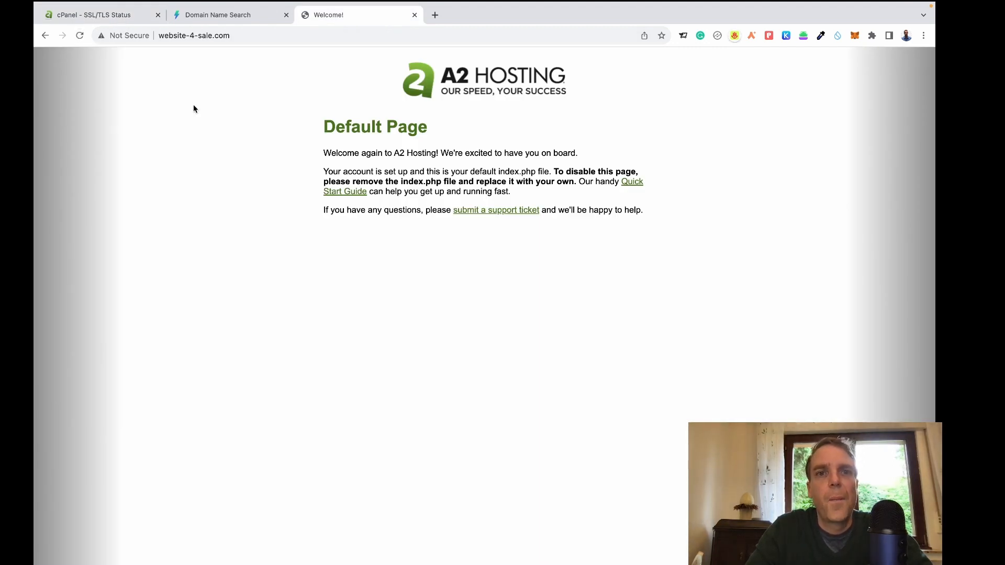
{"action": "left_click", "coordinate": [123, 17]}
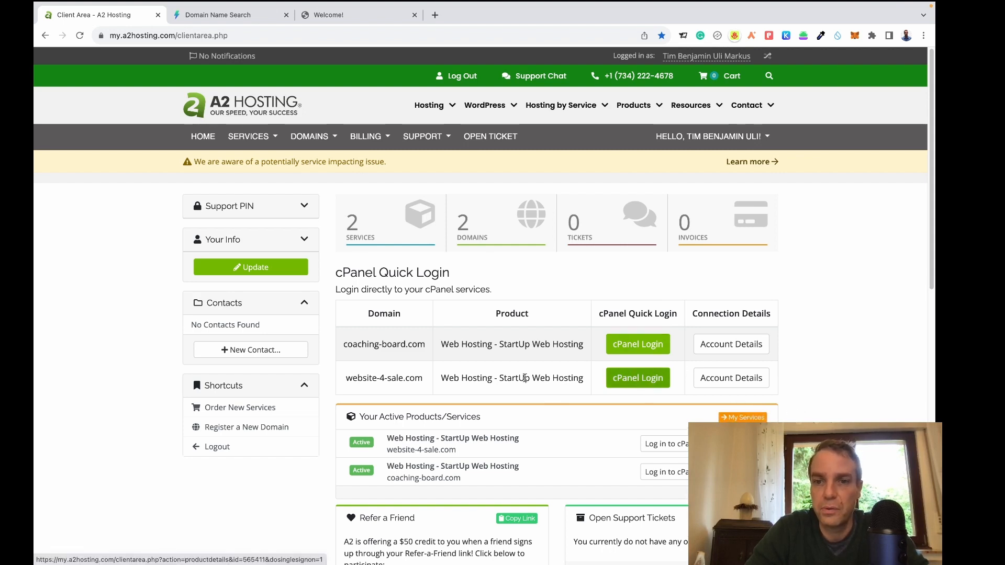
Log into cPanel for website-4-sale.com and open the Email Accounts list.
{"action": "left_click", "coordinate": [642, 382]}
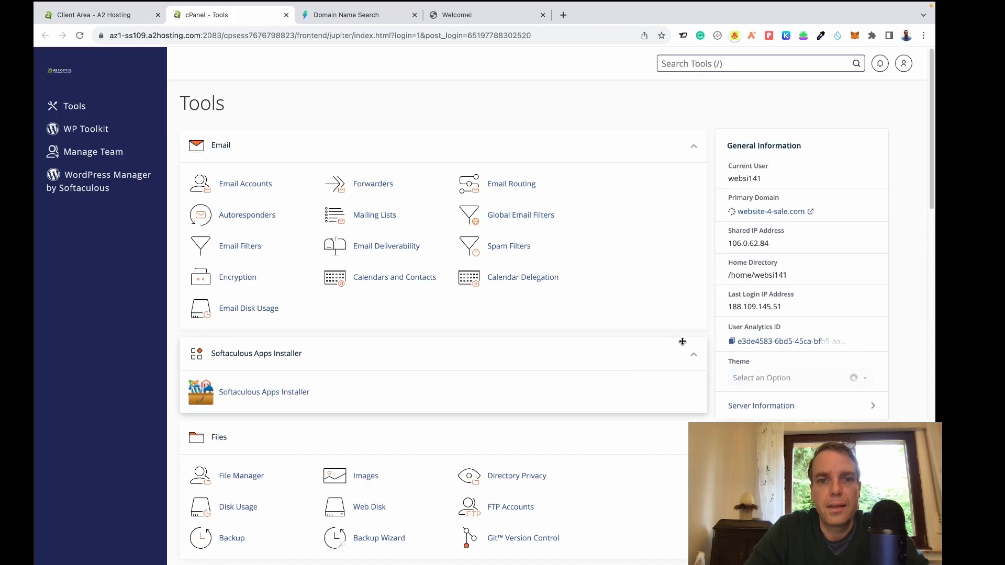
{"action": "scroll", "coordinate": [716, 321], "scroll_direction": "down", "scroll_amount": 1}
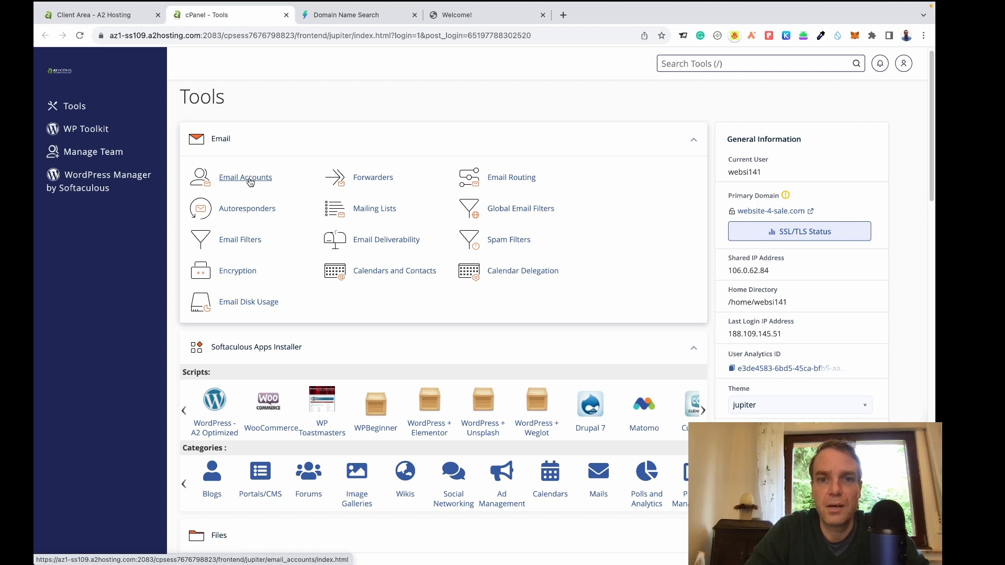
{"action": "left_click", "coordinate": [251, 180]}
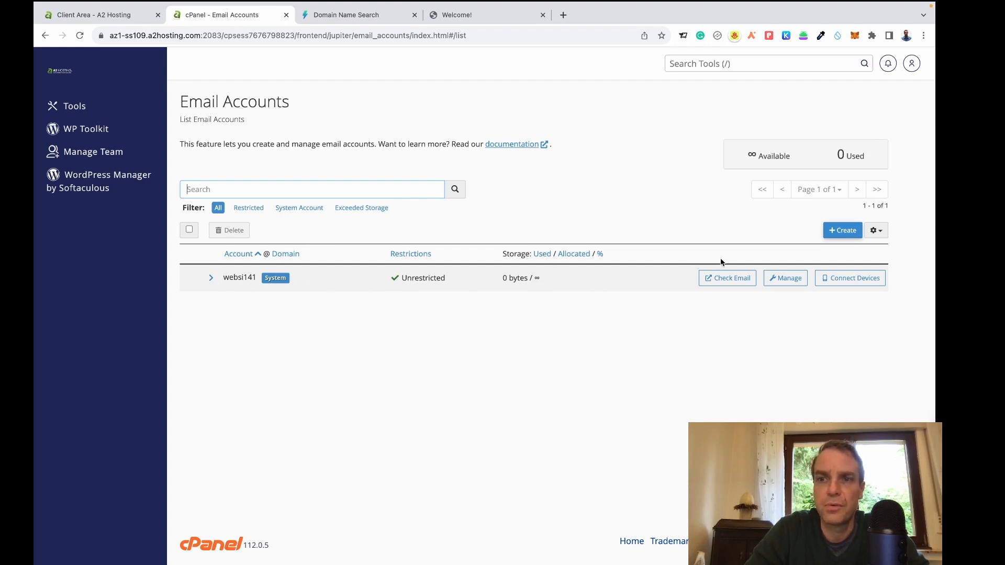
{"action": "left_click", "coordinate": [841, 231]}
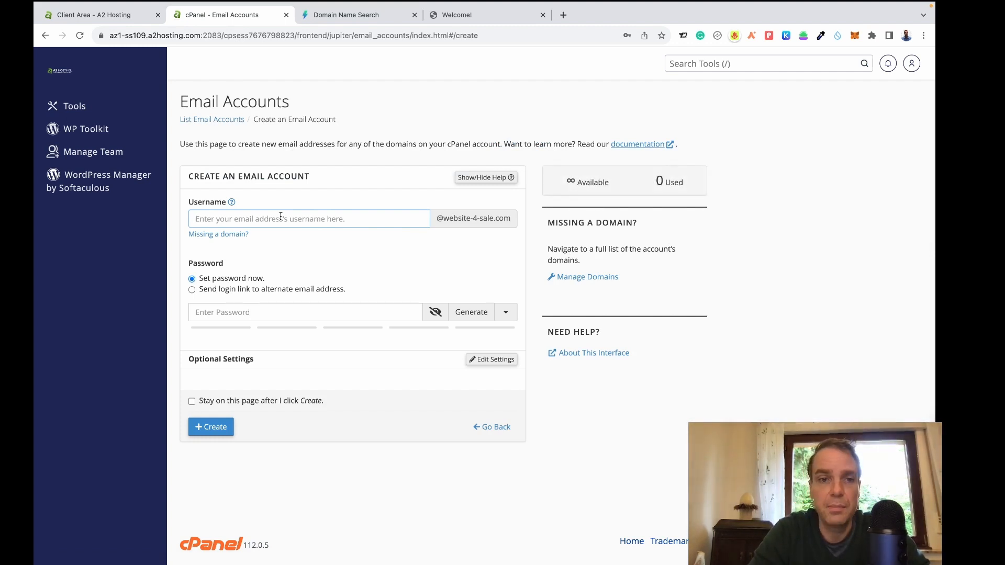
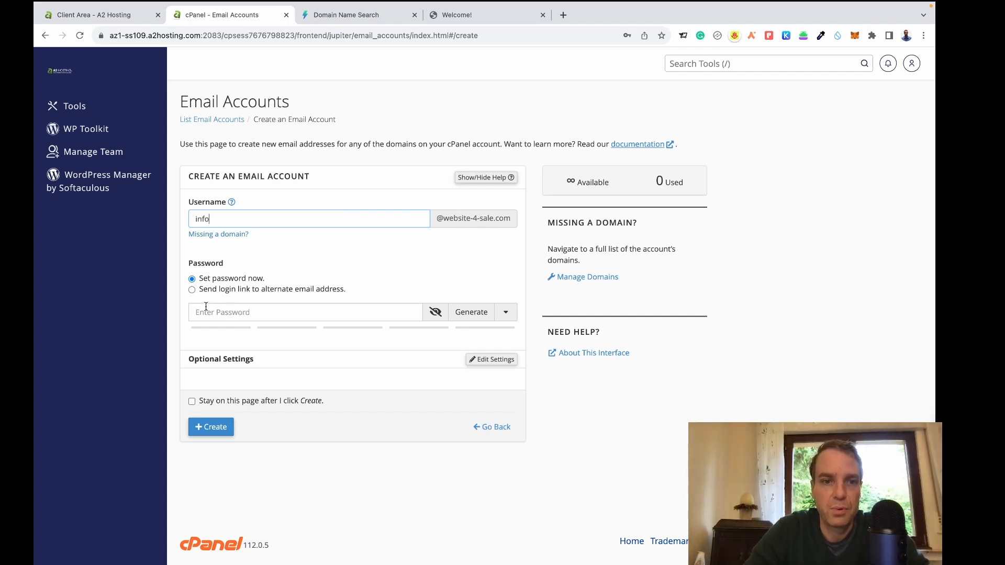
{"action": "left_click", "coordinate": [293, 312]}
{"action": "left_click", "coordinate": [472, 313]}
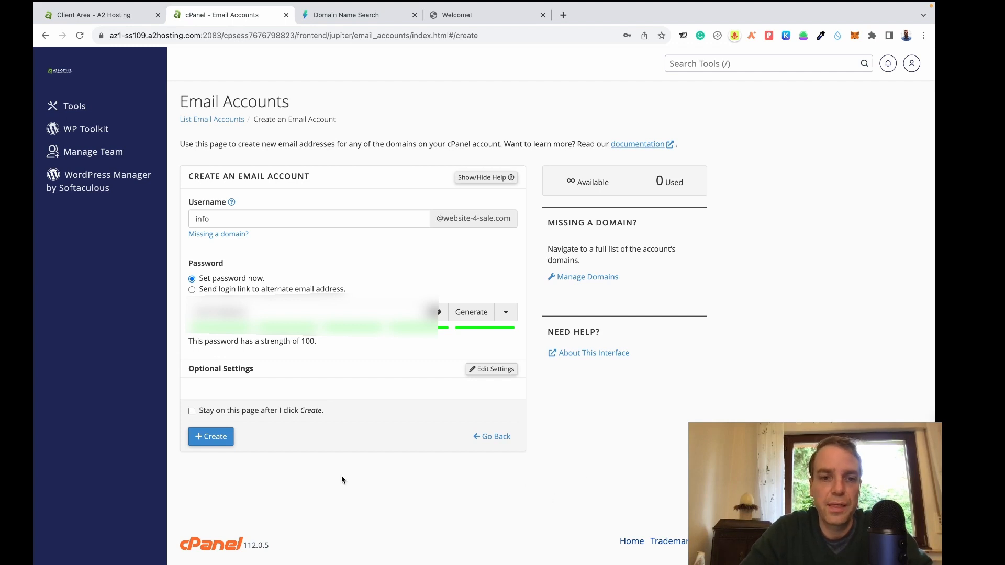
{"action": "left_click", "coordinate": [221, 443]}
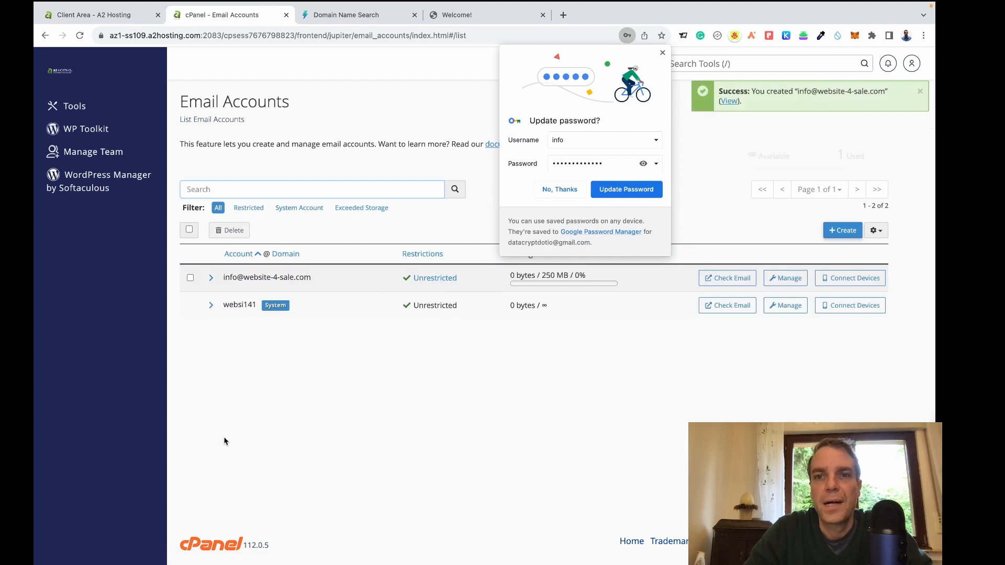
{"action": "left_click", "coordinate": [662, 52]}
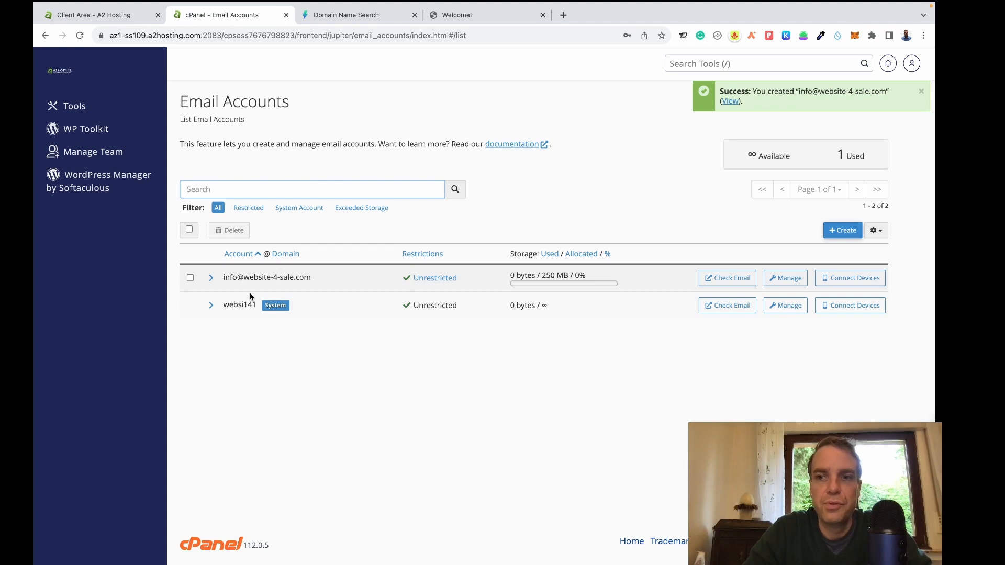
In the client area, open website-4-sale.com's details and select the mail.website-4-sale.com incoming and outgoing server lines.
{"action": "left_click", "coordinate": [104, 16]}
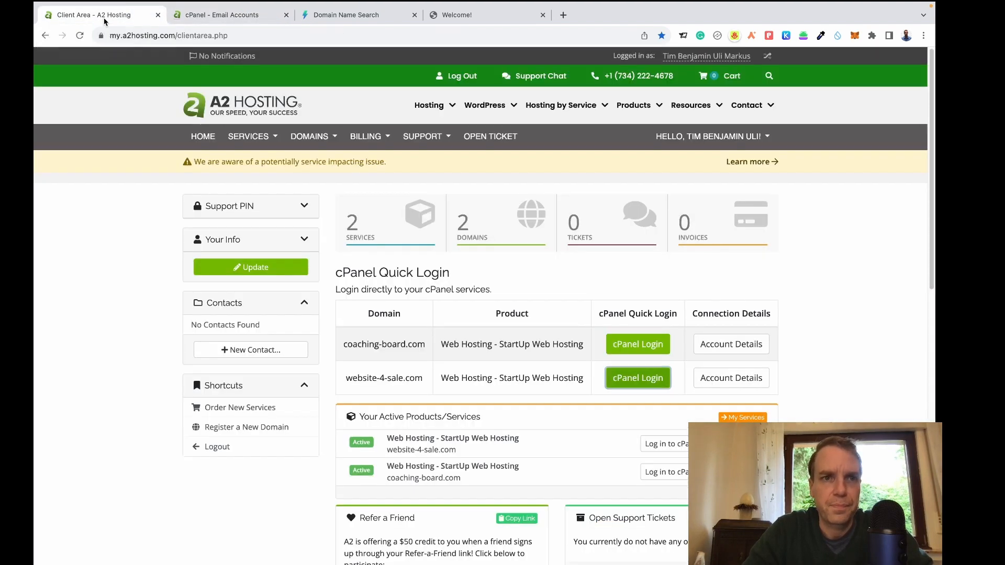
{"action": "scroll", "coordinate": [566, 313], "scroll_direction": "down", "scroll_amount": 1}
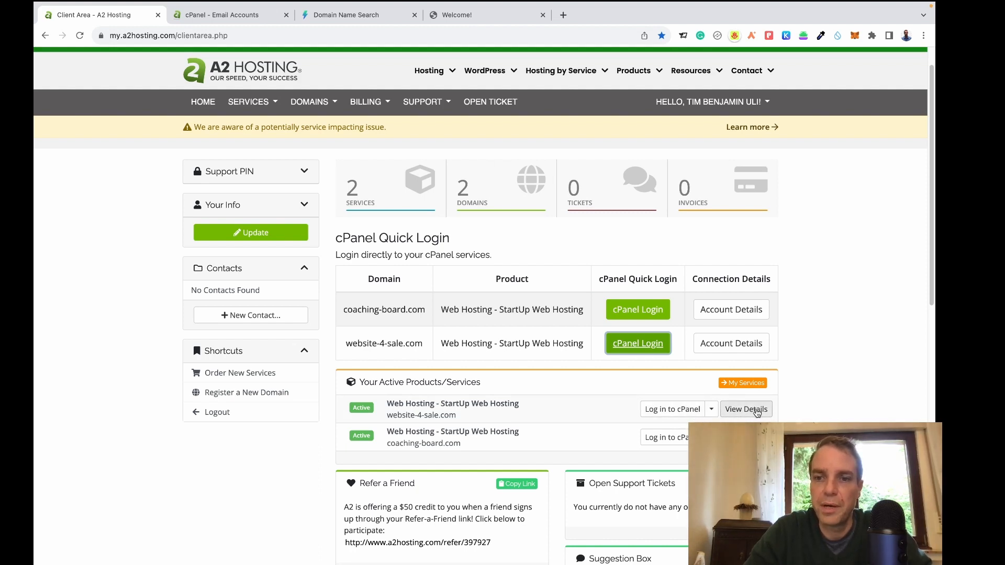
{"action": "left_click", "coordinate": [757, 411]}
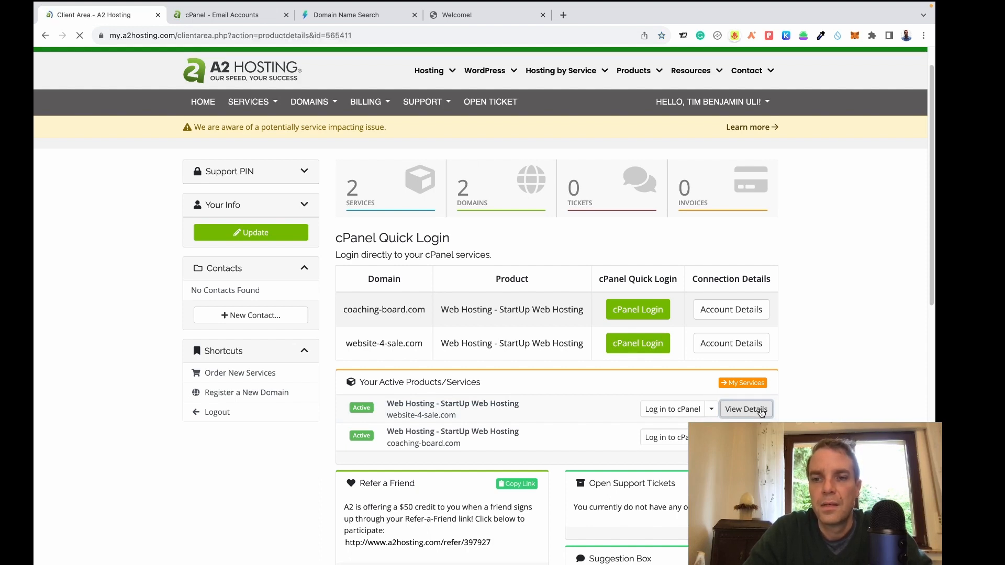
{"action": "scroll", "coordinate": [758, 411], "scroll_direction": "down", "scroll_amount": 2}
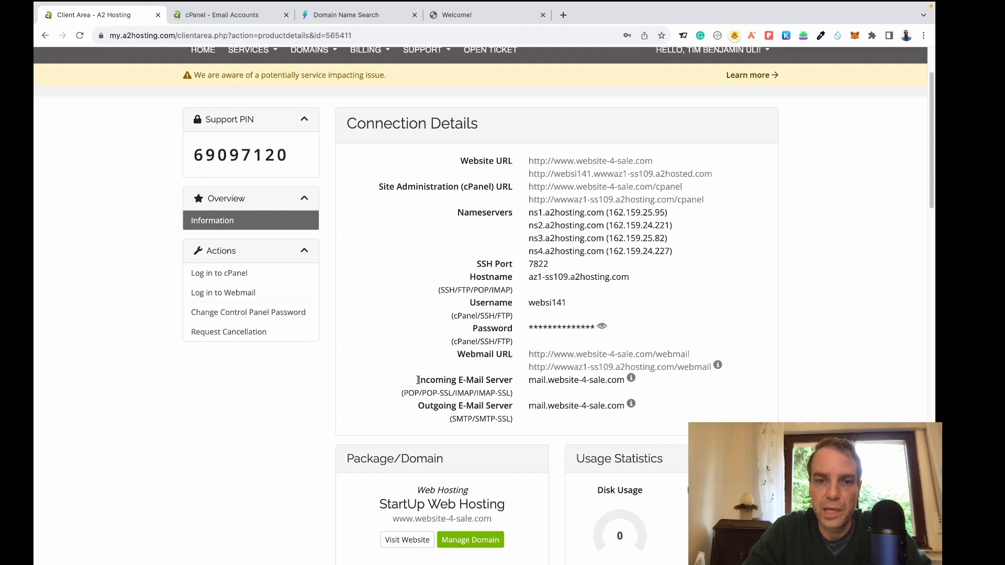
{"action": "left_click_drag", "start_coordinate": [418, 380], "coordinate": [624, 415]}
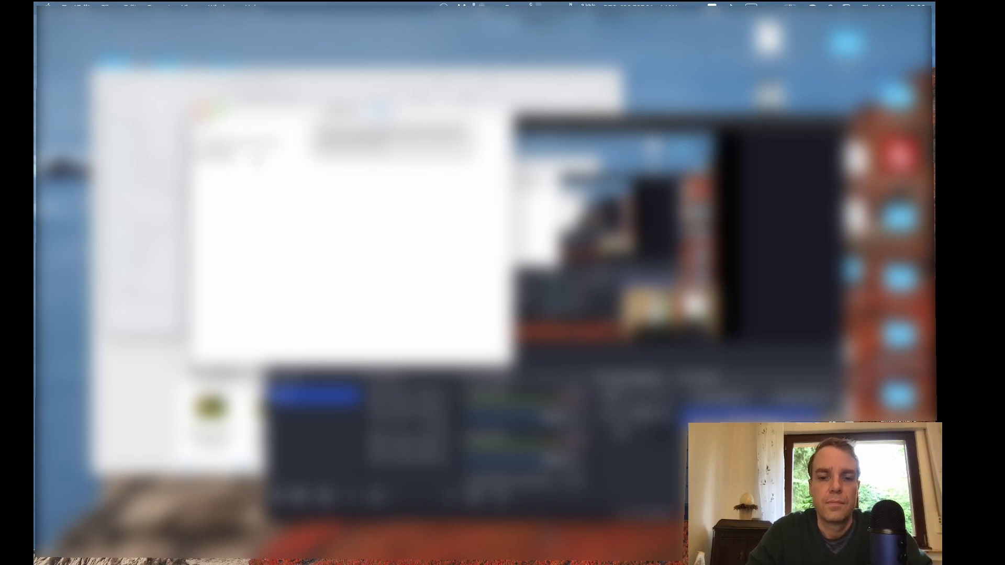
Paste the mail server details into the note, save it, and clear the page selection.
{"action": "key", "text": "super+v"}
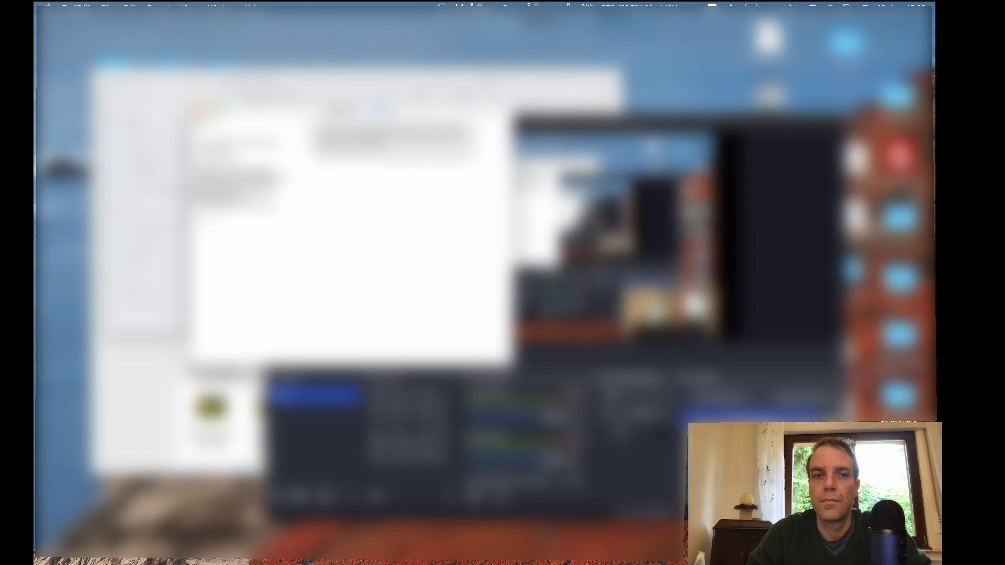
{"action": "key", "text": "super+s"}
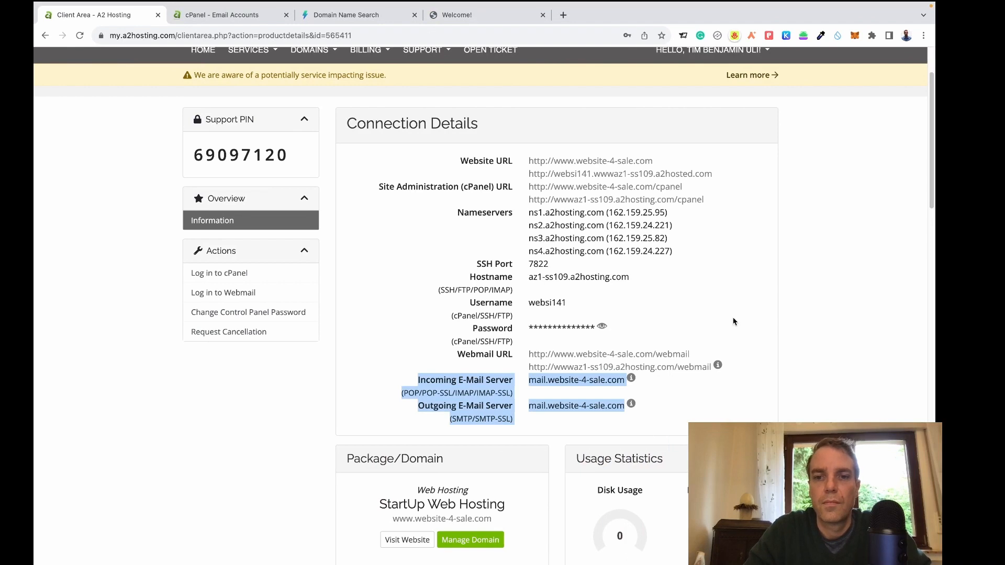
{"action": "left_click", "coordinate": [778, 321]}
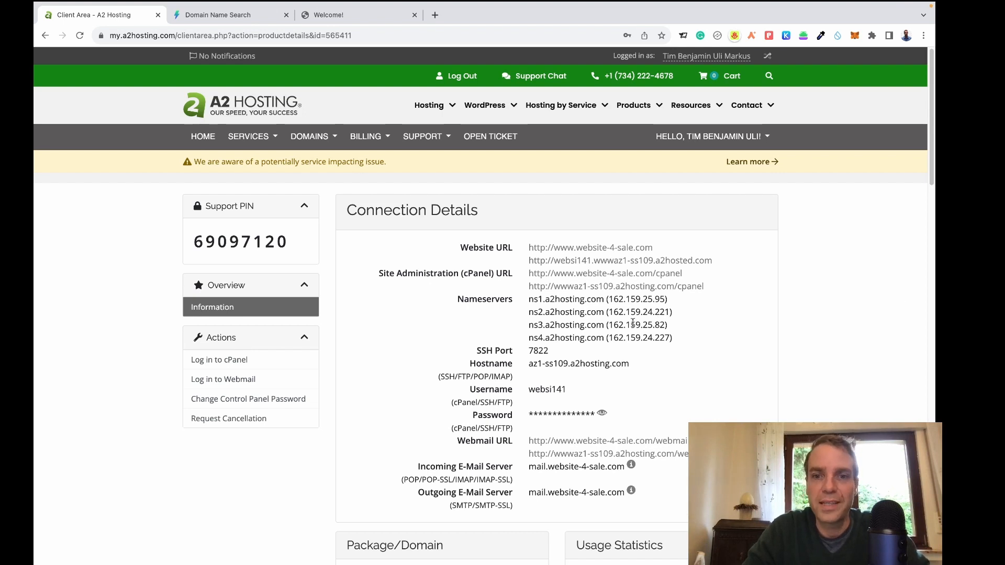
Return to the client area home and log in to cPanel for website-4-sale.com.
{"action": "left_click", "coordinate": [210, 140]}
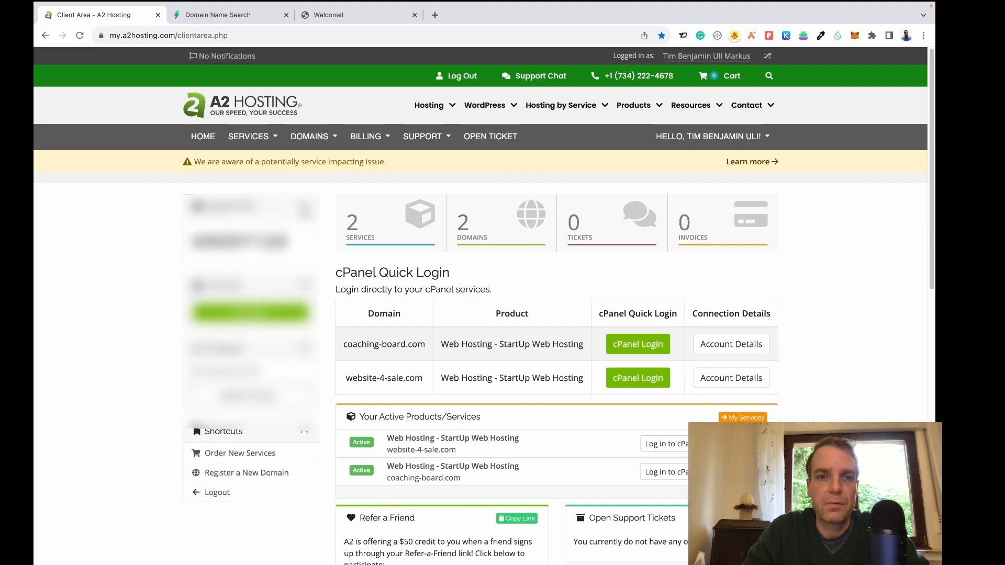
{"action": "scroll", "coordinate": [840, 362], "scroll_direction": "down", "scroll_amount": 1}
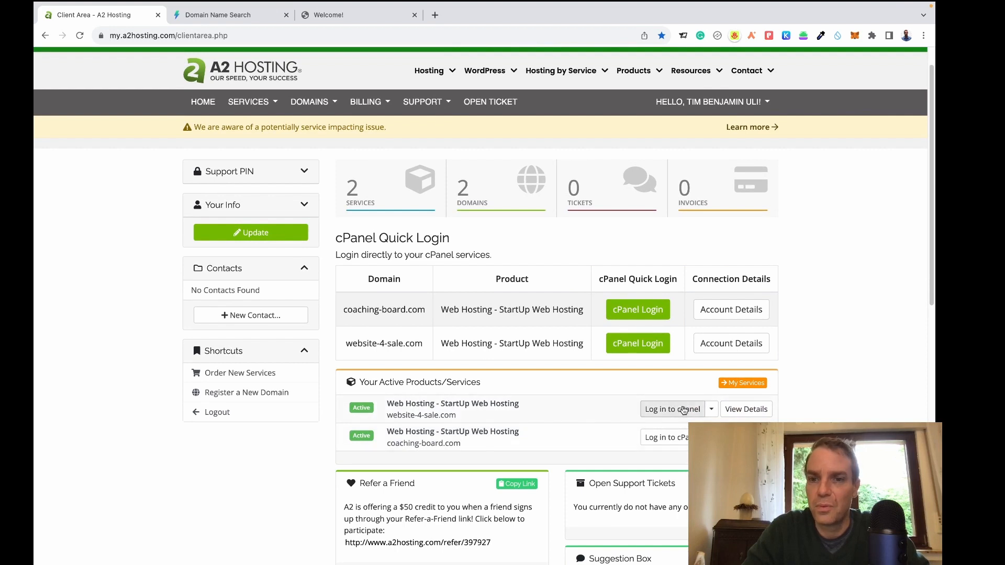
{"action": "left_click", "coordinate": [673, 414]}
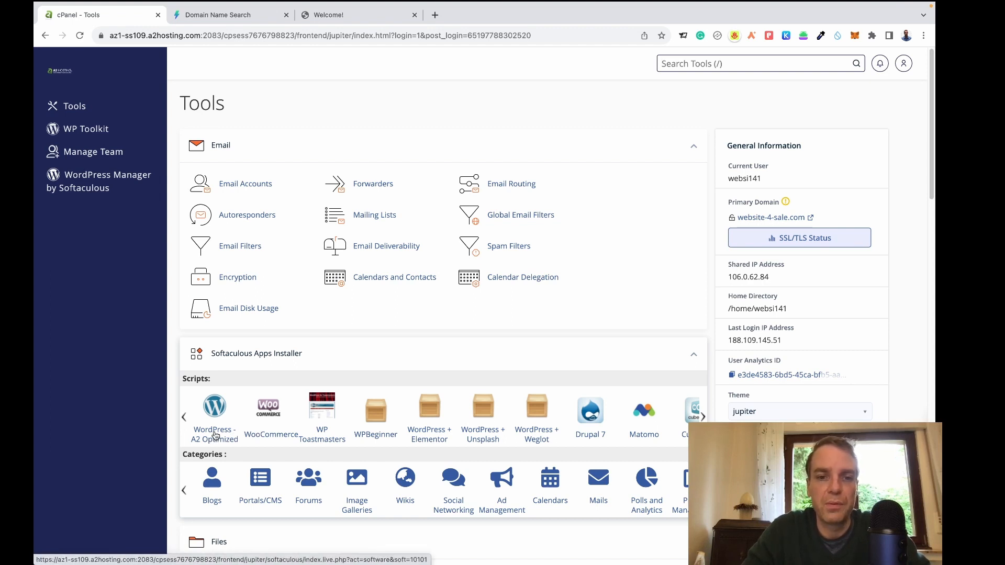
Open the WordPress - A2 Optimized install form and change the site name to 'Website 4 Sale'.
{"action": "left_click", "coordinate": [215, 435]}
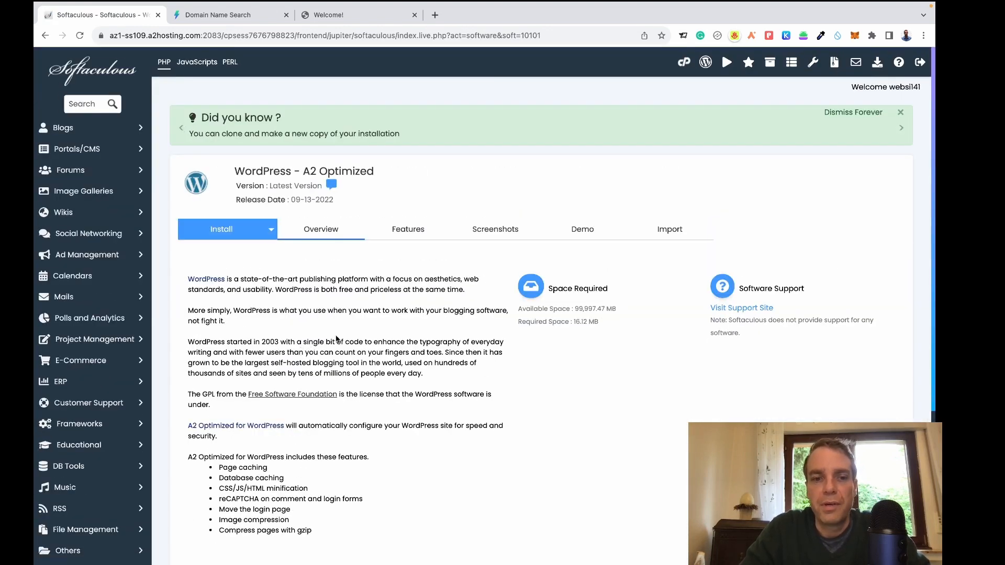
{"action": "left_click", "coordinate": [234, 235]}
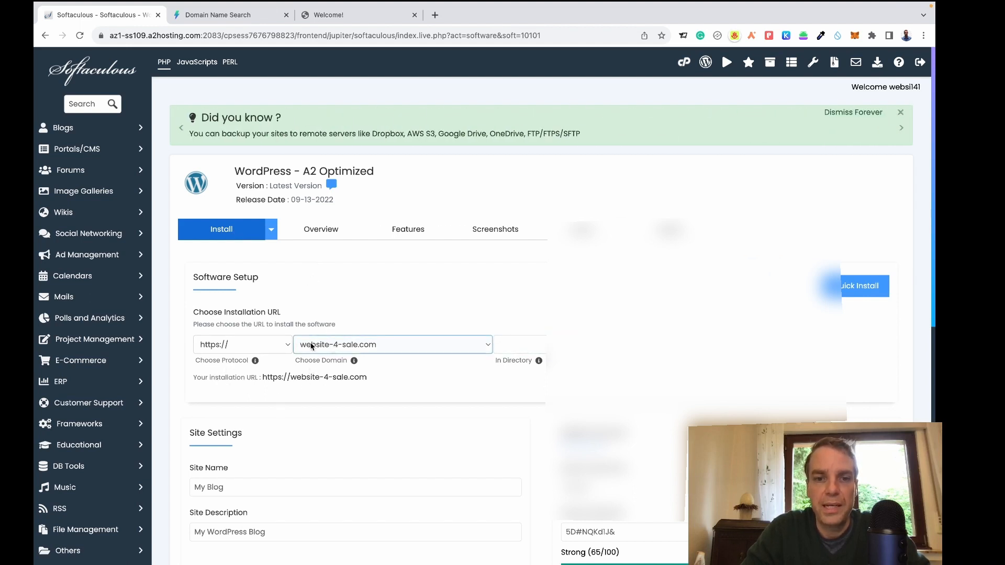
{"action": "scroll", "coordinate": [618, 335], "scroll_direction": "down", "scroll_amount": 3}
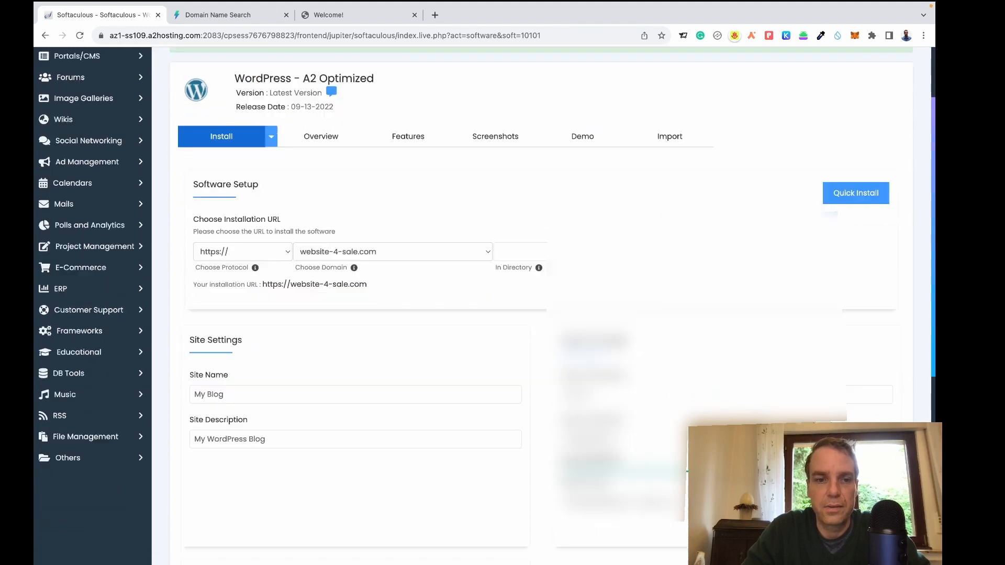
{"action": "left_click", "coordinate": [261, 390]}
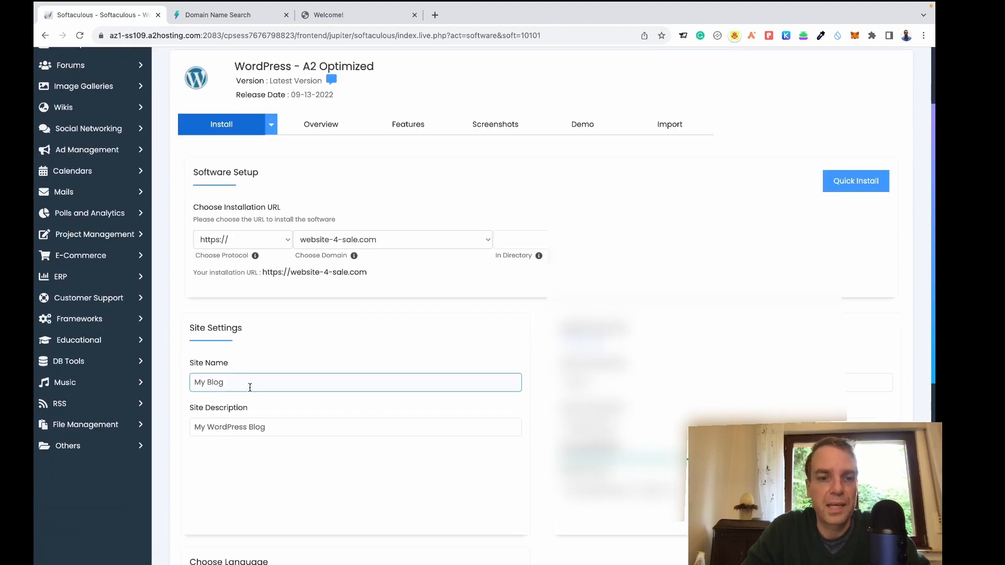
{"action": "left_click_drag", "start_coordinate": [249, 386], "coordinate": [192, 386]}
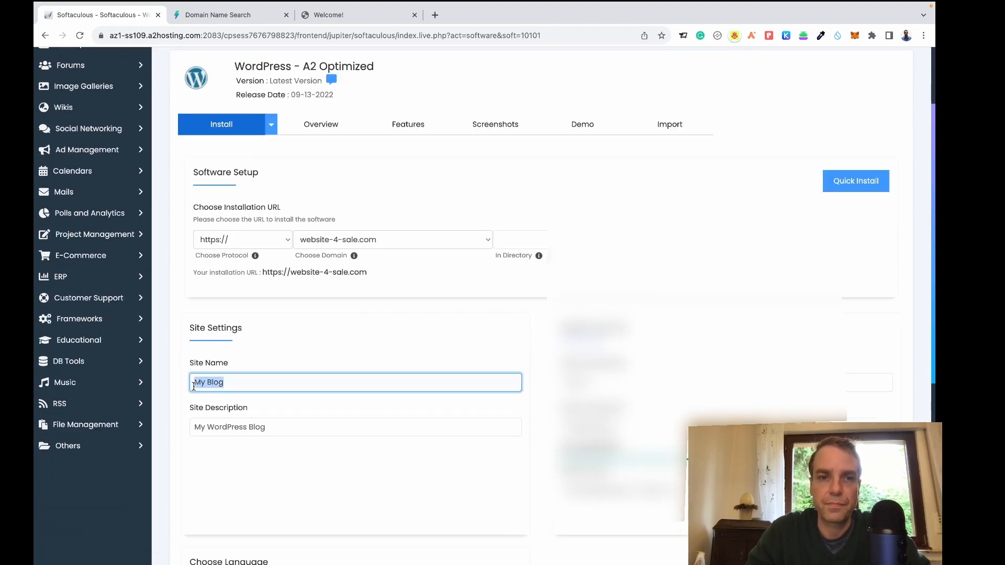
{"action": "type", "text": "Web"}
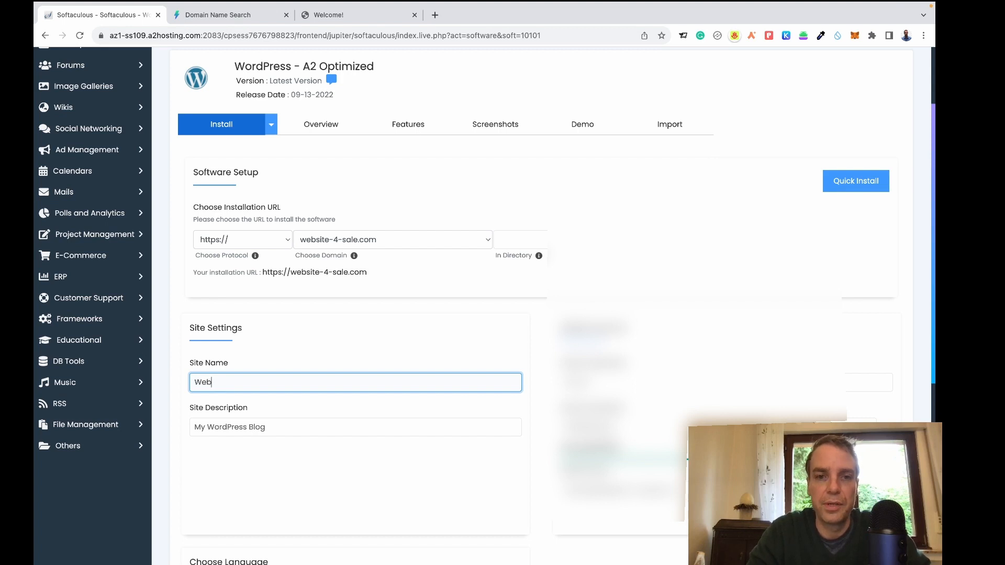
{"action": "type", "text": "site"}
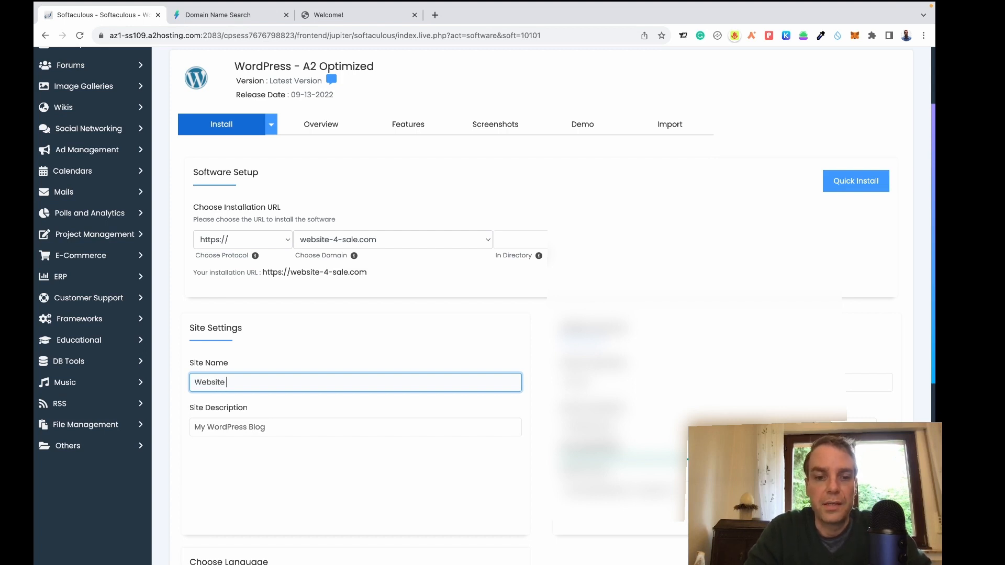
{"action": "type", "text": " 4 Sale"}
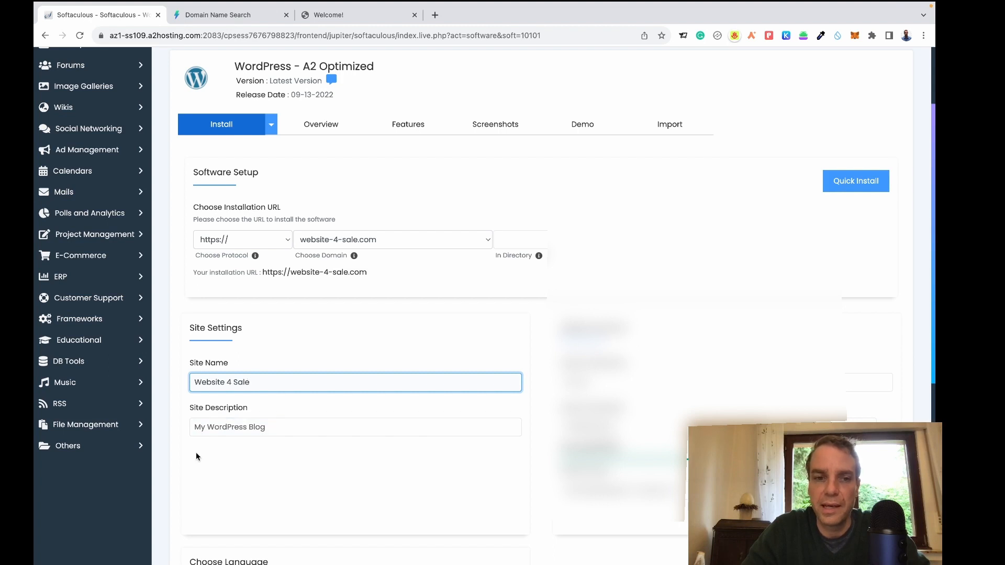
{"action": "left_click", "coordinate": [211, 433]}
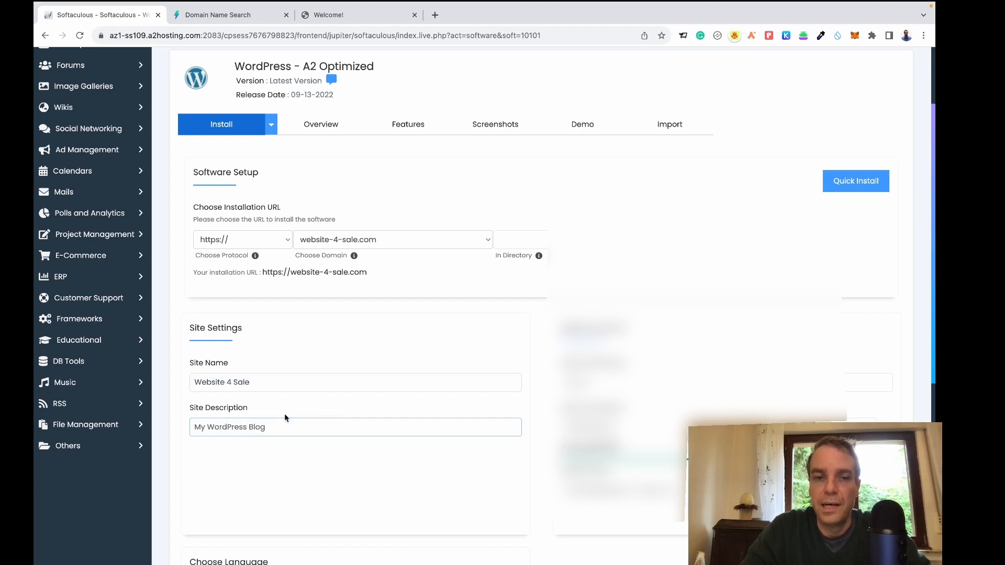
Select the admin username and change the admin email address to begin with 'info'.
{"action": "scroll", "coordinate": [513, 295], "scroll_direction": "down", "scroll_amount": 1}
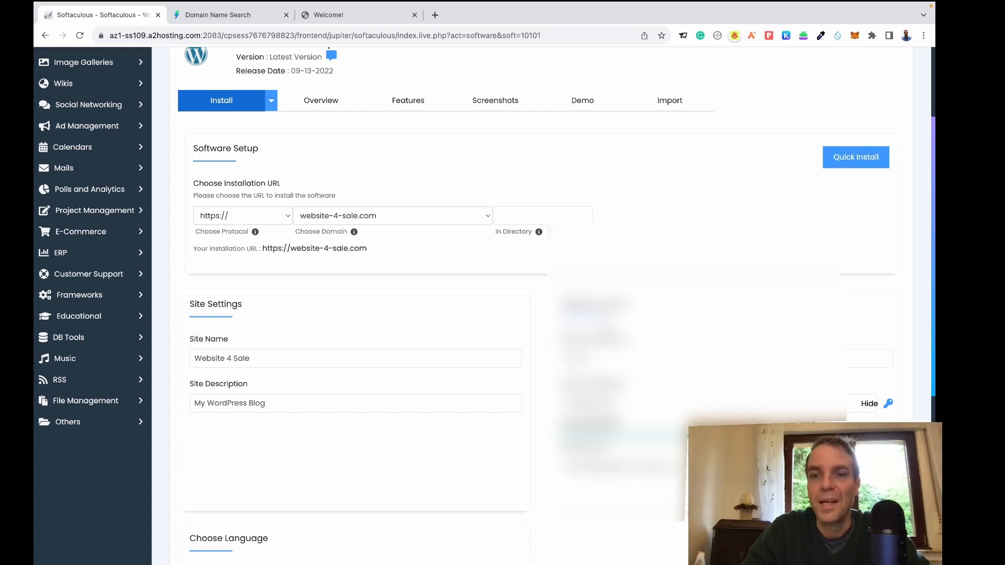
{"action": "left_click", "coordinate": [612, 356]}
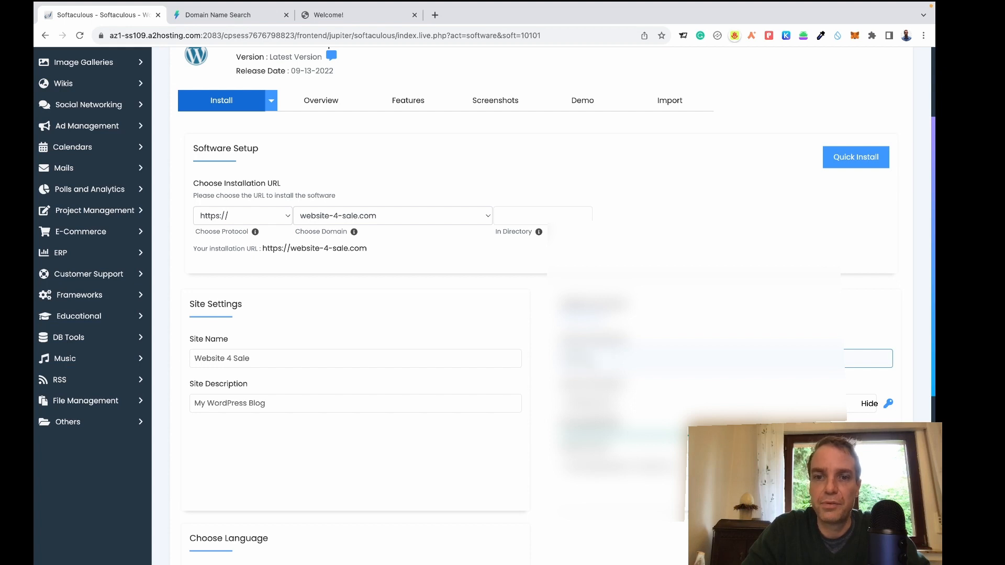
{"action": "double_click", "coordinate": [578, 358]}
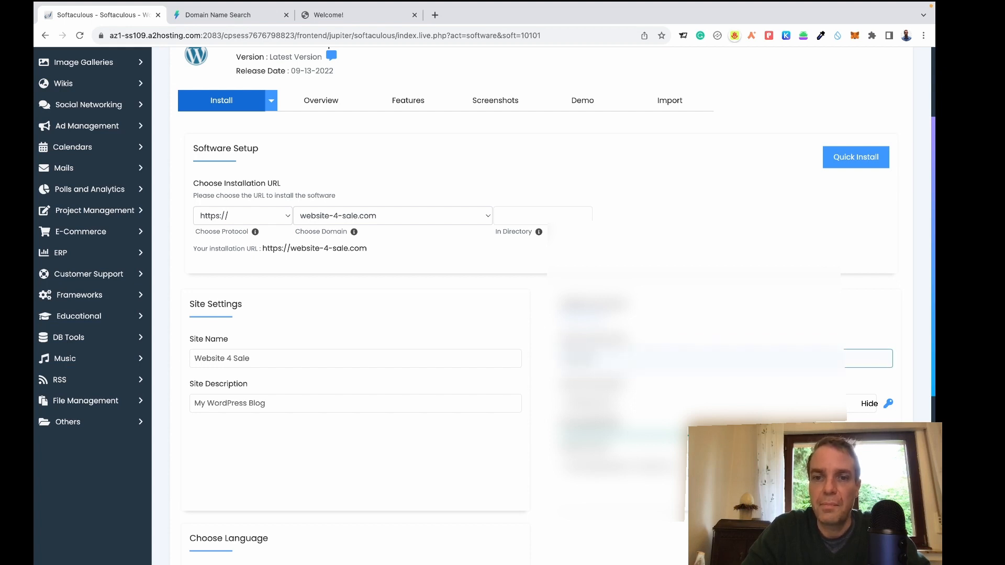
{"action": "double_click", "coordinate": [576, 358]}
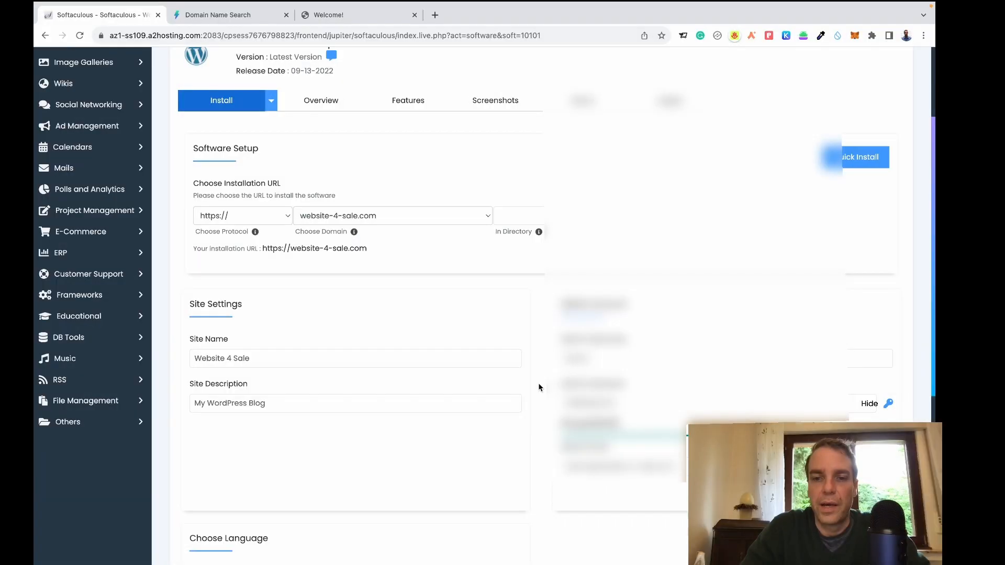
{"action": "scroll", "coordinate": [539, 389], "scroll_direction": "down", "scroll_amount": 1}
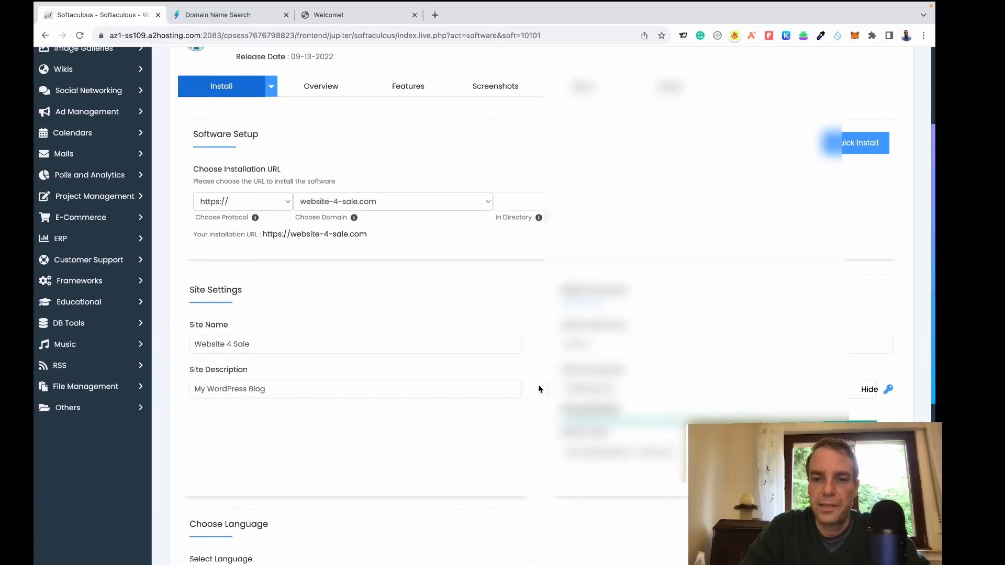
{"action": "scroll", "coordinate": [539, 389], "scroll_direction": "down", "scroll_amount": 2}
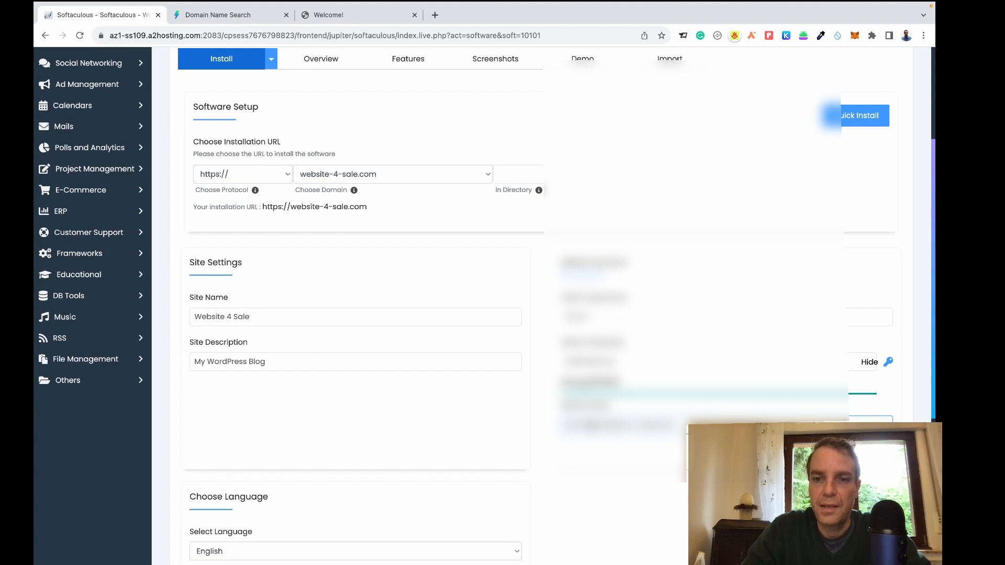
{"action": "left_click_drag", "start_coordinate": [592, 426], "coordinate": [560, 428]}
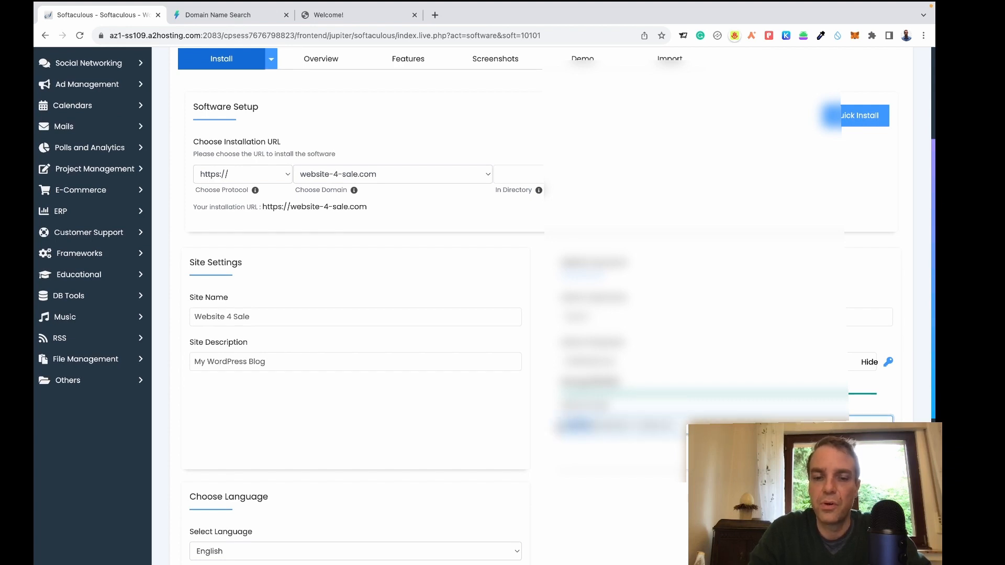
{"action": "key", "text": "BackSpace"}
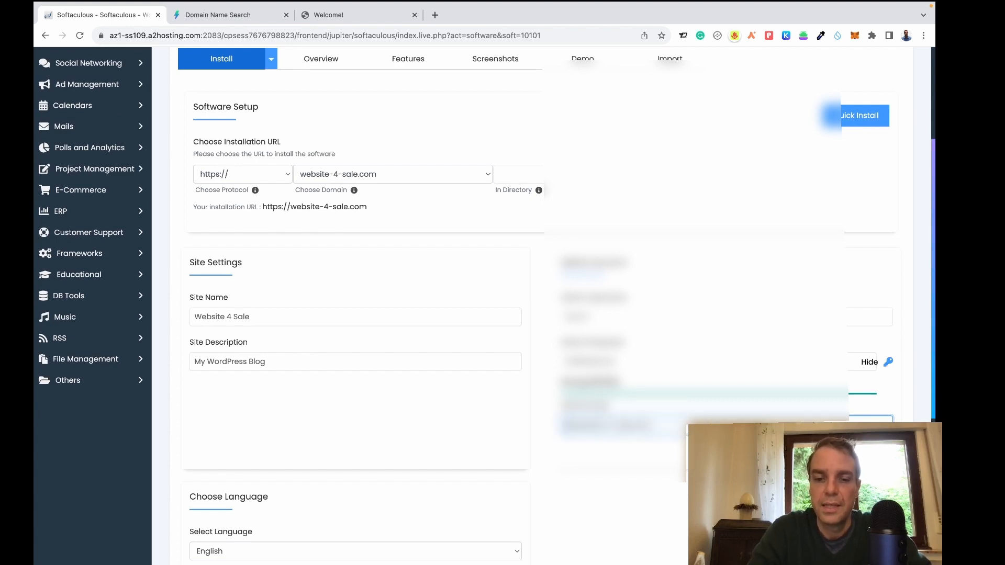
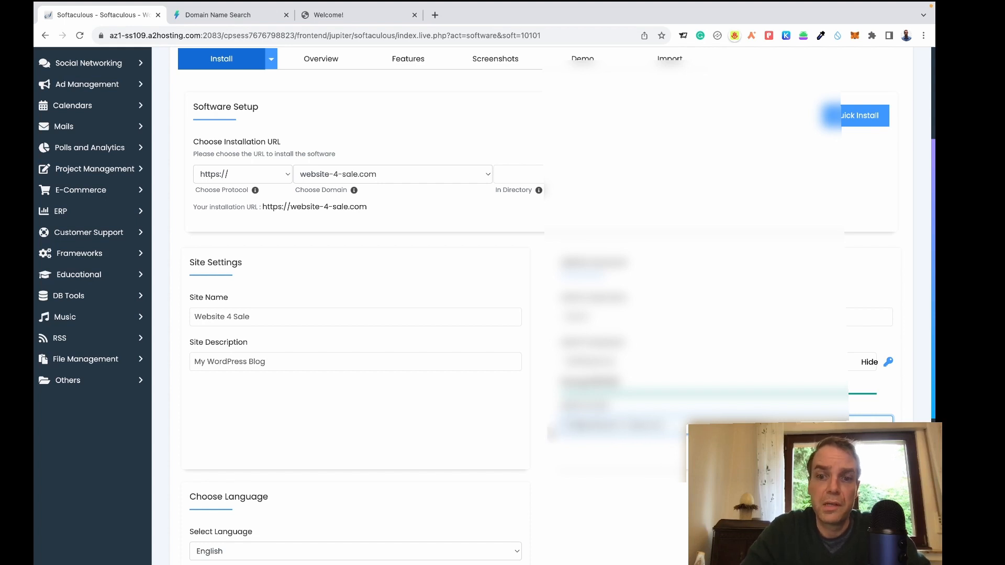
{"action": "left_click", "coordinate": [550, 434]}
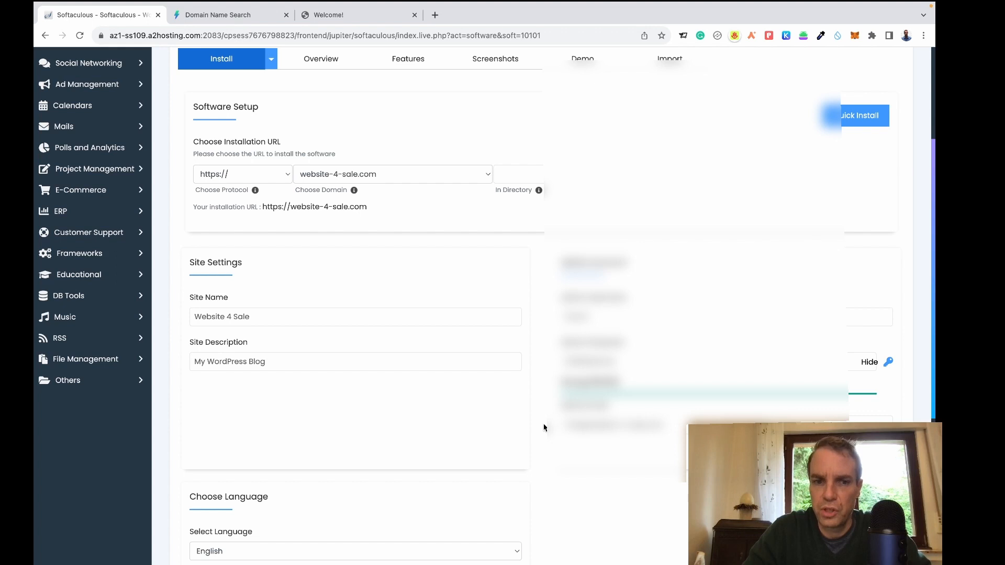
Expand Advanced Options and scroll down to the Install button.
{"action": "scroll", "coordinate": [543, 428], "scroll_direction": "down", "scroll_amount": 3}
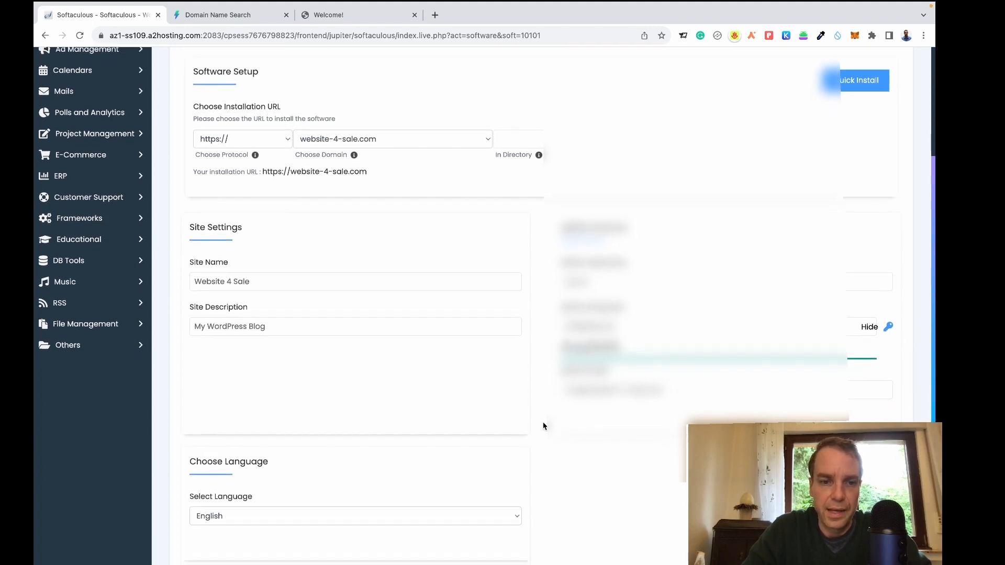
{"action": "scroll", "coordinate": [549, 401], "scroll_direction": "down", "scroll_amount": 1}
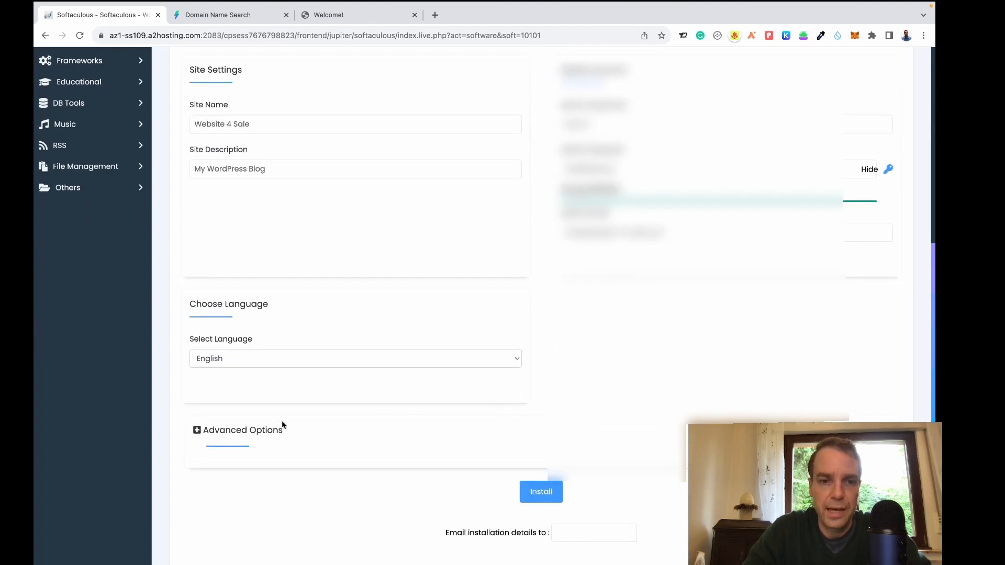
{"action": "left_click", "coordinate": [196, 431]}
{"action": "scroll", "coordinate": [352, 422], "scroll_direction": "down", "scroll_amount": 2}
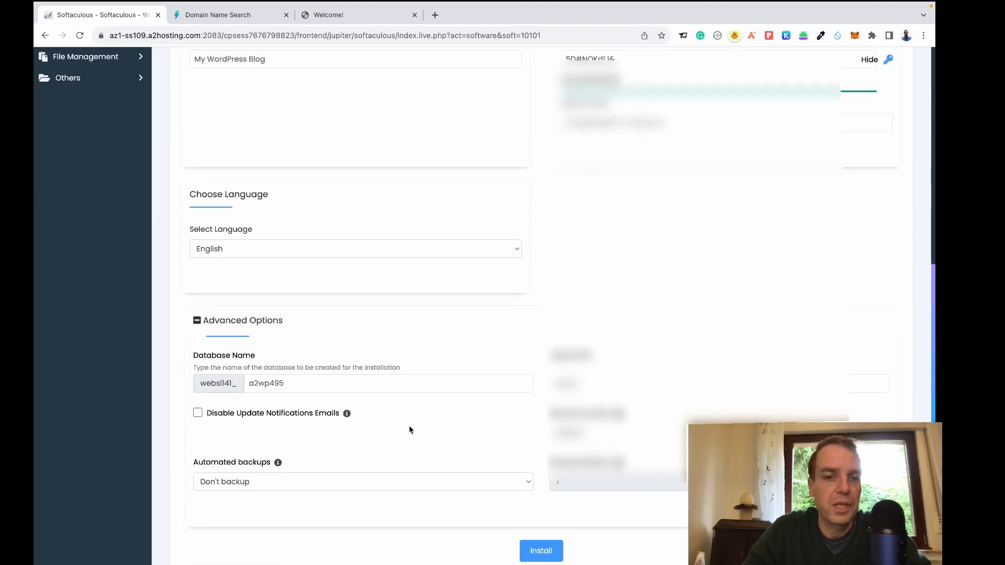
{"action": "scroll", "coordinate": [440, 403], "scroll_direction": "down", "scroll_amount": 3}
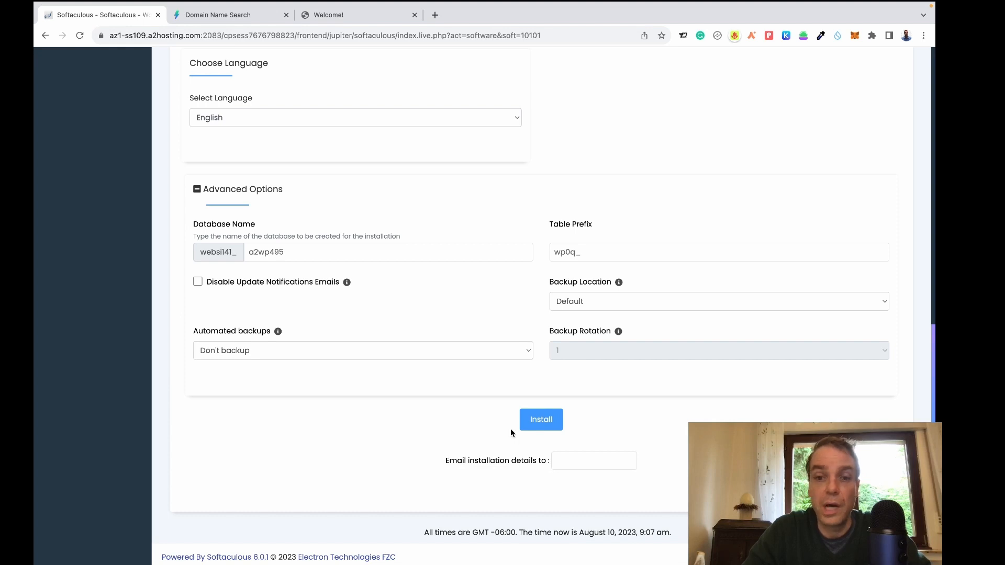
Allow overwriting the existing index.php and resubmit the WordPress installation.
{"action": "left_click", "coordinate": [542, 427]}
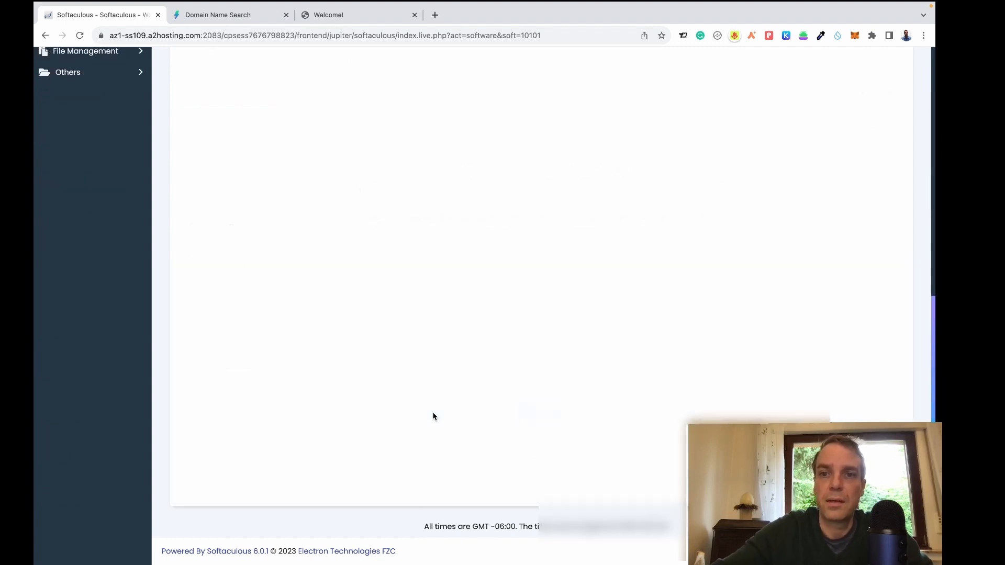
{"action": "scroll", "coordinate": [604, 395], "scroll_direction": "up", "scroll_amount": 8}
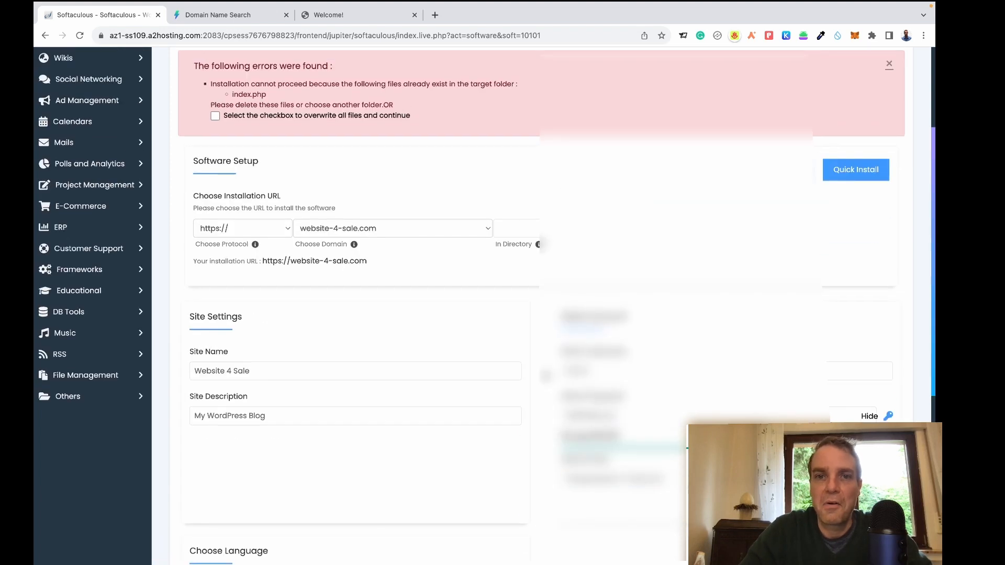
{"action": "scroll", "coordinate": [544, 366], "scroll_direction": "up", "scroll_amount": 1}
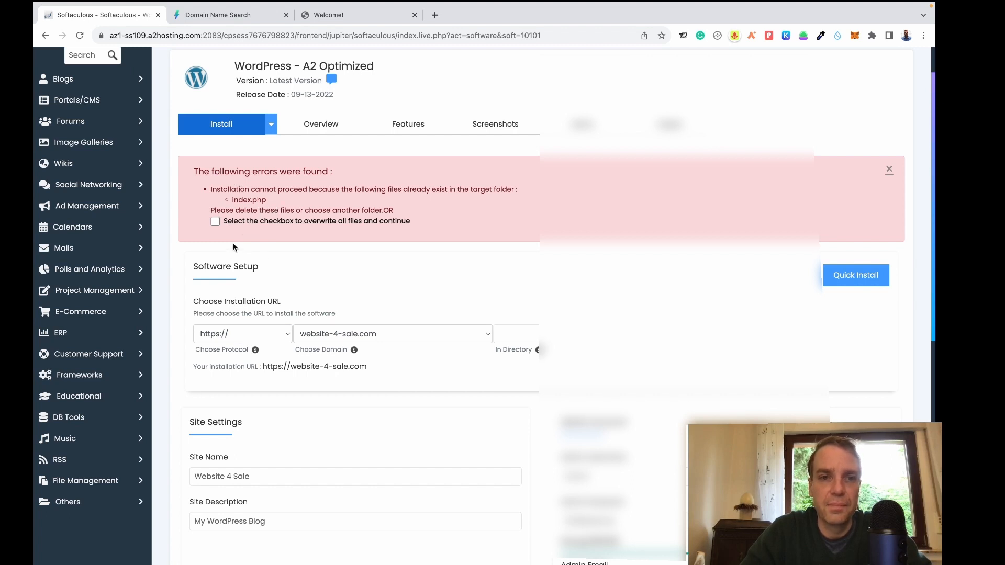
{"action": "left_click", "coordinate": [215, 222]}
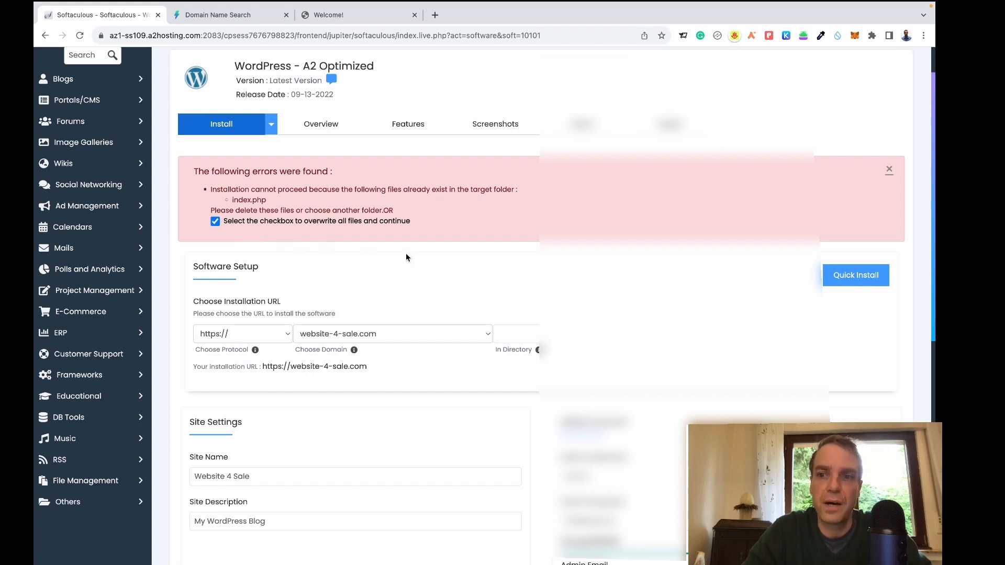
{"action": "scroll", "coordinate": [428, 259], "scroll_direction": "down", "scroll_amount": 7}
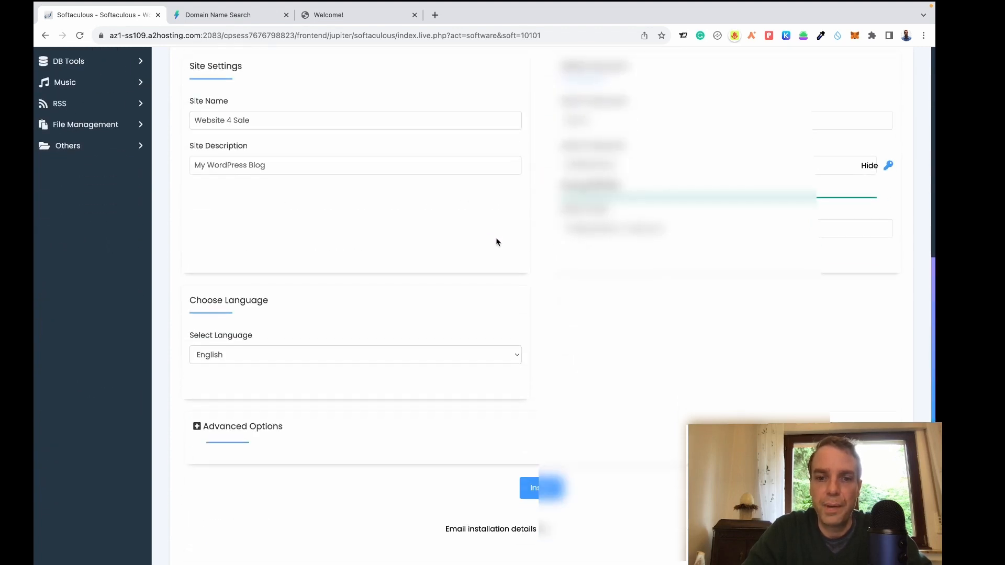
{"action": "left_click", "coordinate": [528, 488]}
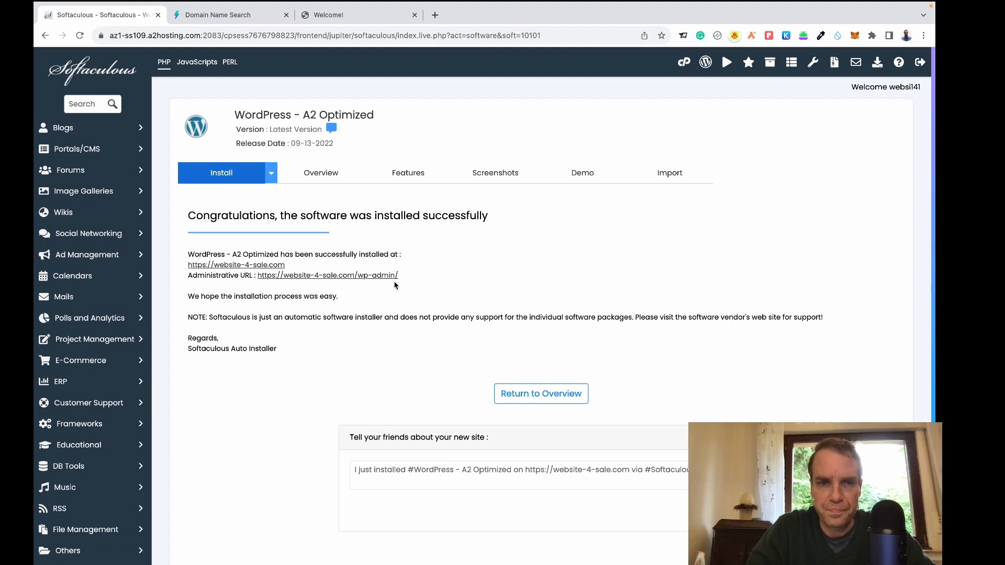
{"action": "scroll", "coordinate": [460, 294], "scroll_direction": "down", "scroll_amount": 3}
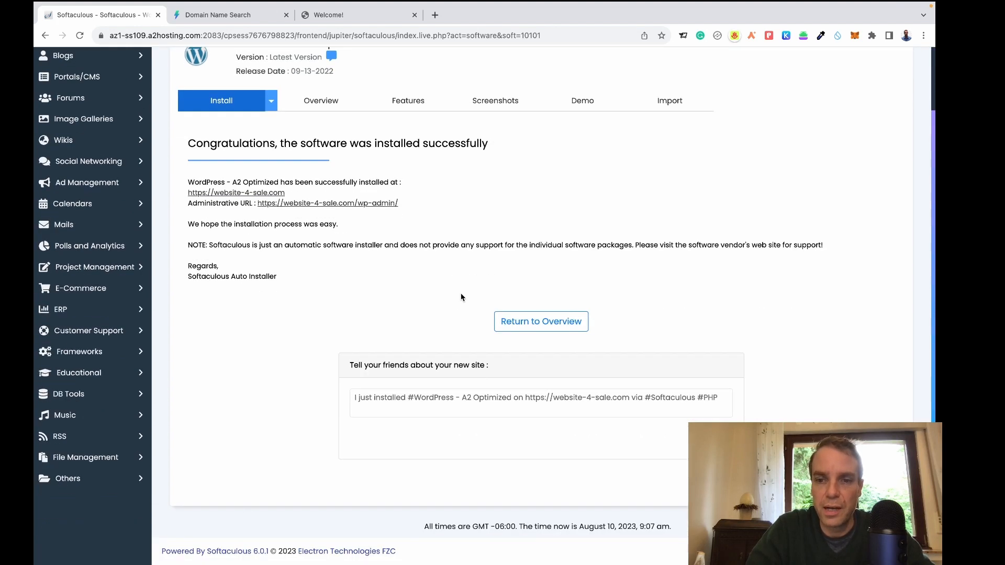
{"action": "scroll", "coordinate": [460, 297], "scroll_direction": "up", "scroll_amount": 1}
{"action": "left_click", "coordinate": [364, 239]}
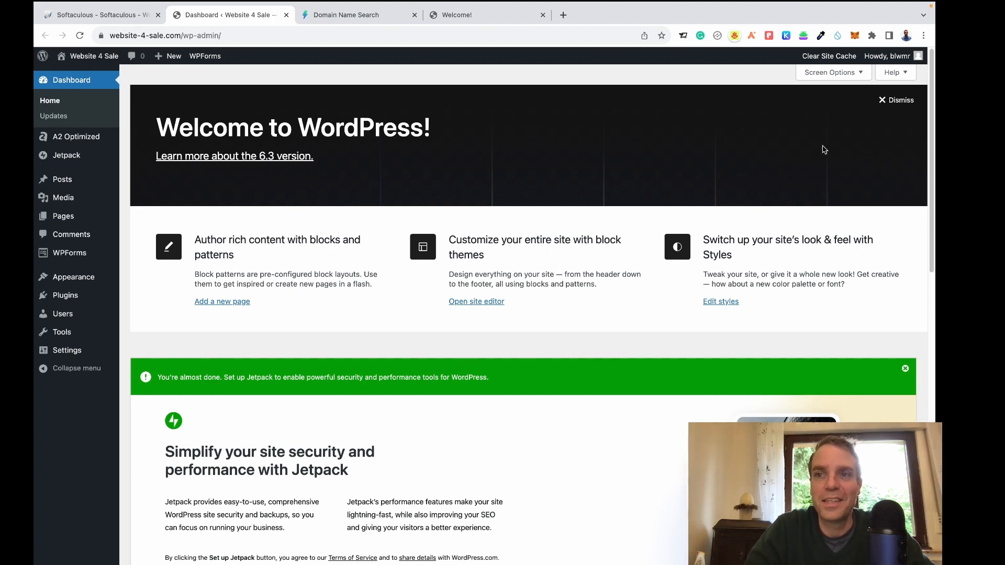
Dismiss the Welcome to WordPress panel and the Jetpack setup banner.
{"action": "left_click", "coordinate": [896, 101]}
{"action": "left_click", "coordinate": [905, 101]}
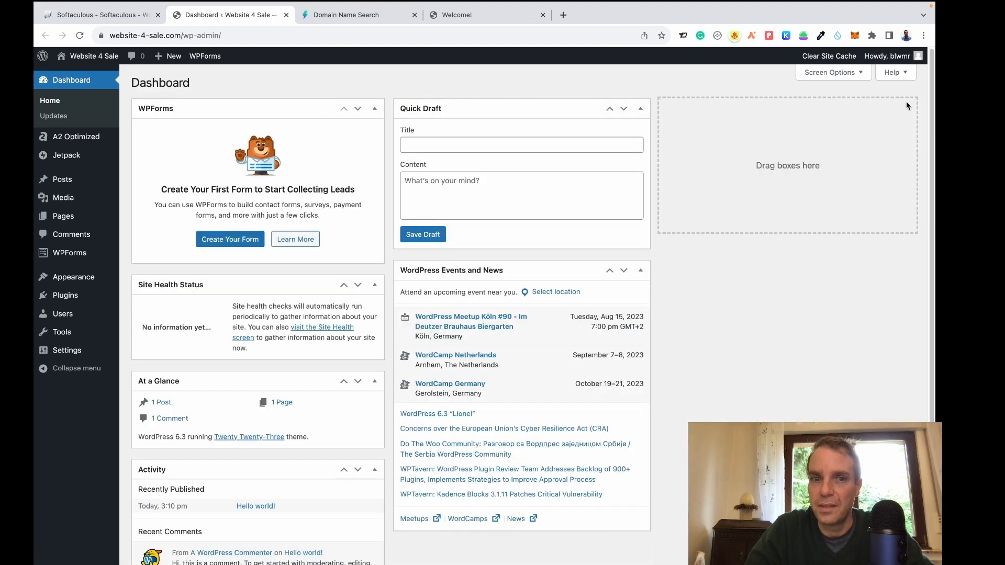
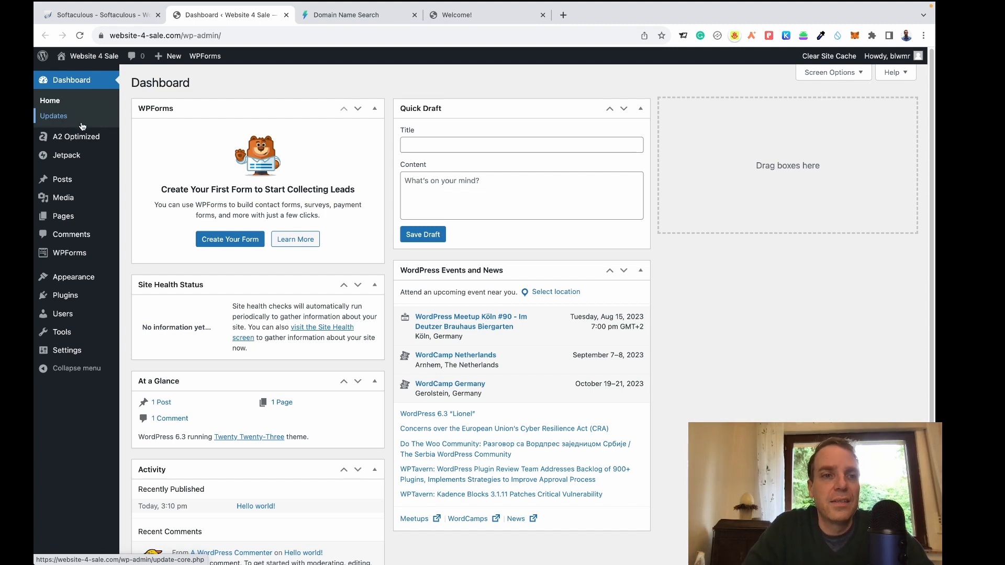
Browse the A2 Optimized, Jetpack and Media sidebar menus, ending on the Posts list.
{"action": "mouse_move", "coordinate": [82, 137]}
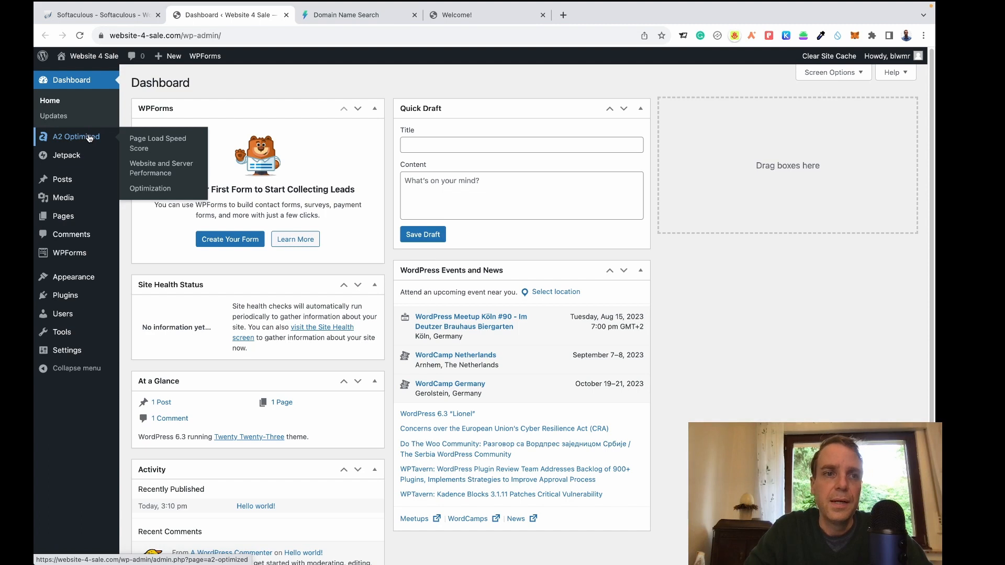
{"action": "mouse_move", "coordinate": [66, 157]}
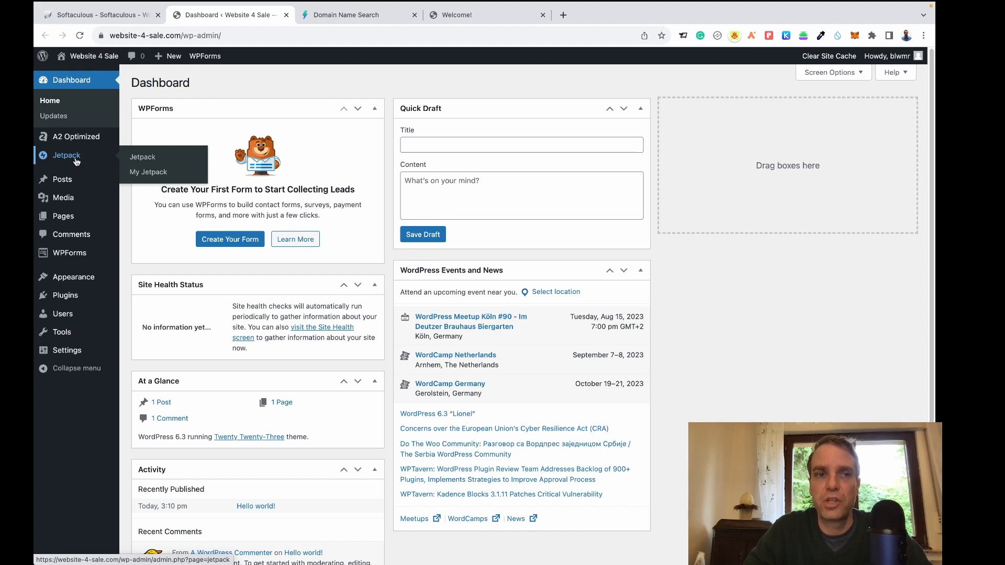
{"action": "mouse_move", "coordinate": [75, 193]}
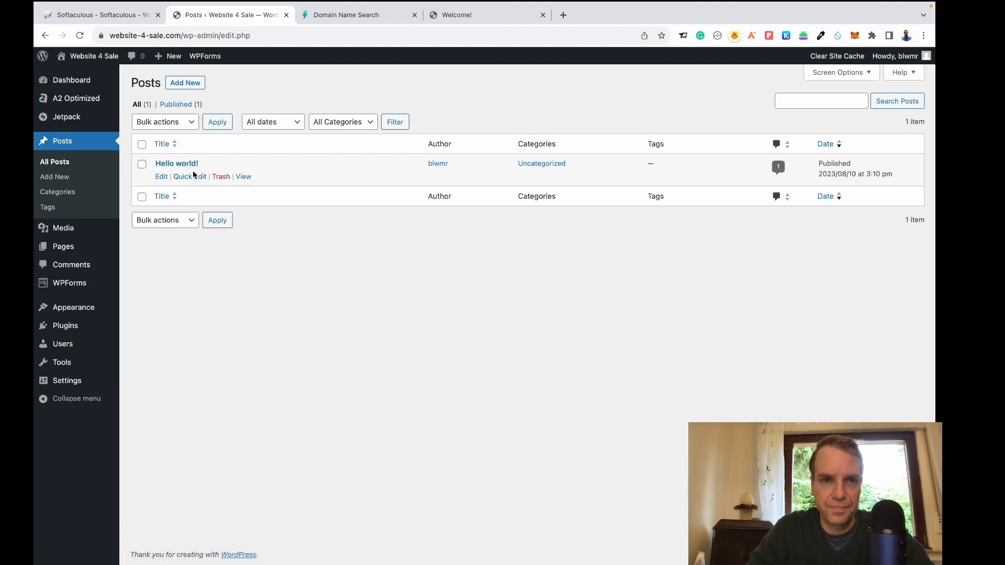
Trash the 'Hello world!' post, leaving the Posts list empty.
{"action": "left_click", "coordinate": [221, 177]}
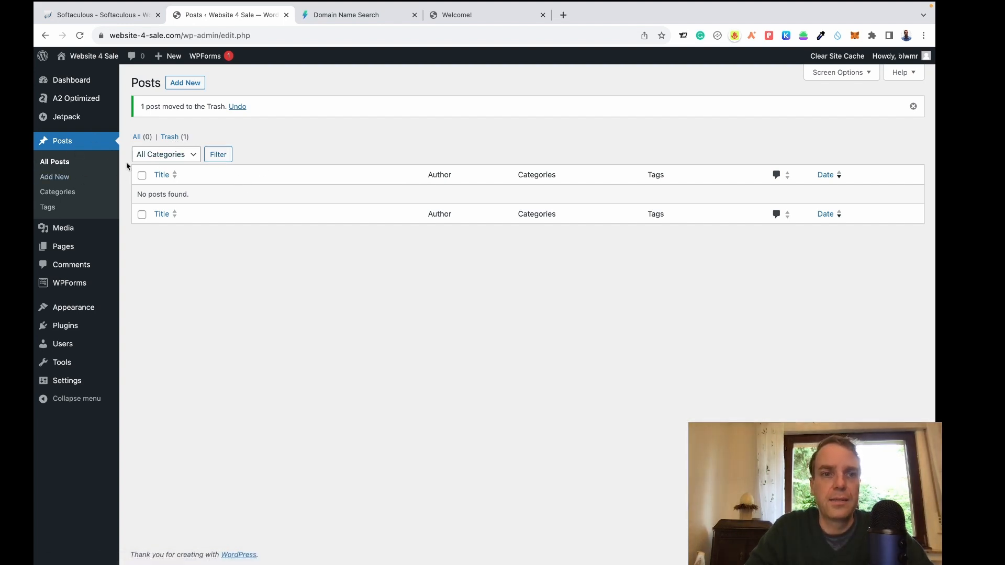
{"action": "mouse_move", "coordinate": [66, 232]}
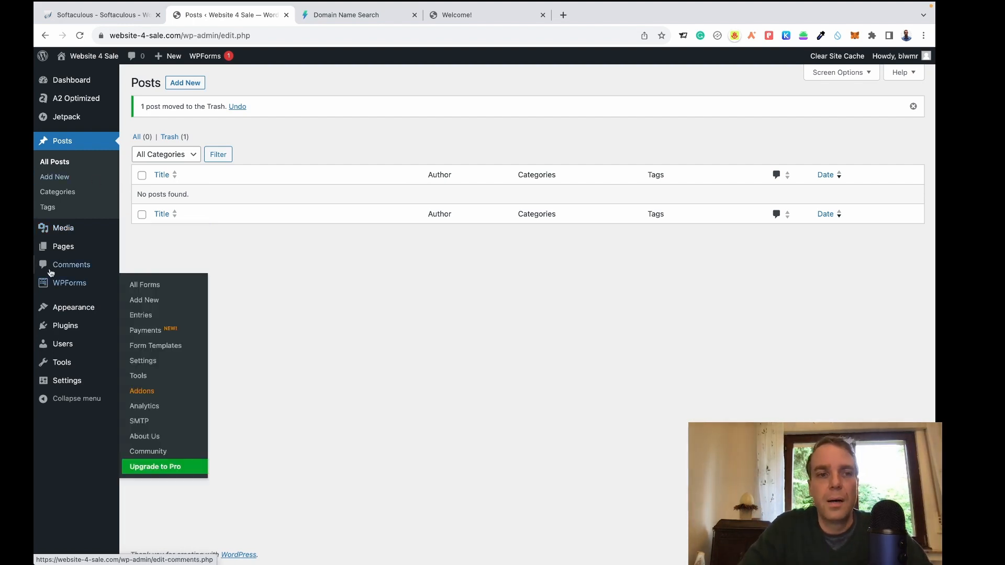
Open the Media Library, which has no media items.
{"action": "left_click", "coordinate": [67, 232]}
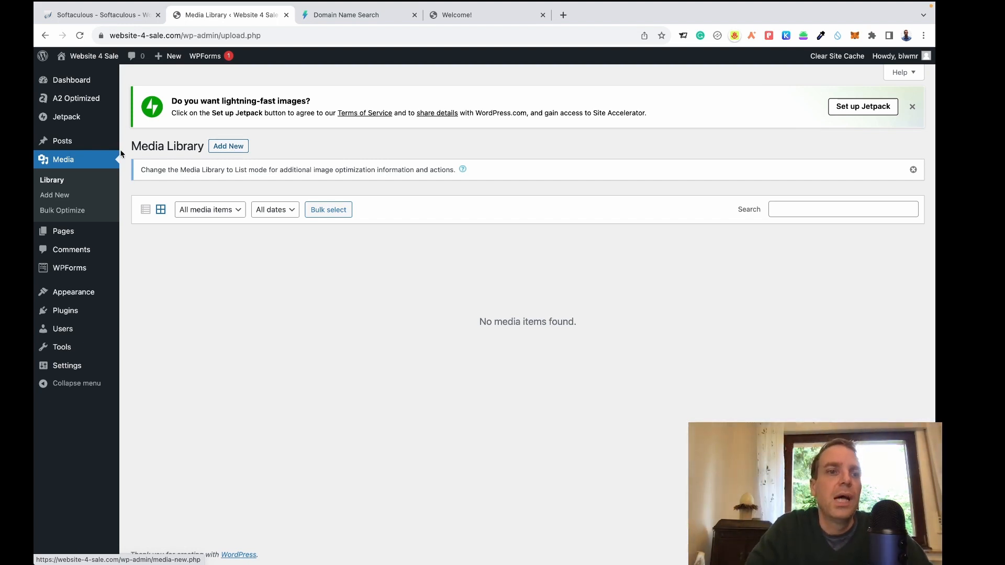
{"action": "mouse_move", "coordinate": [72, 236]}
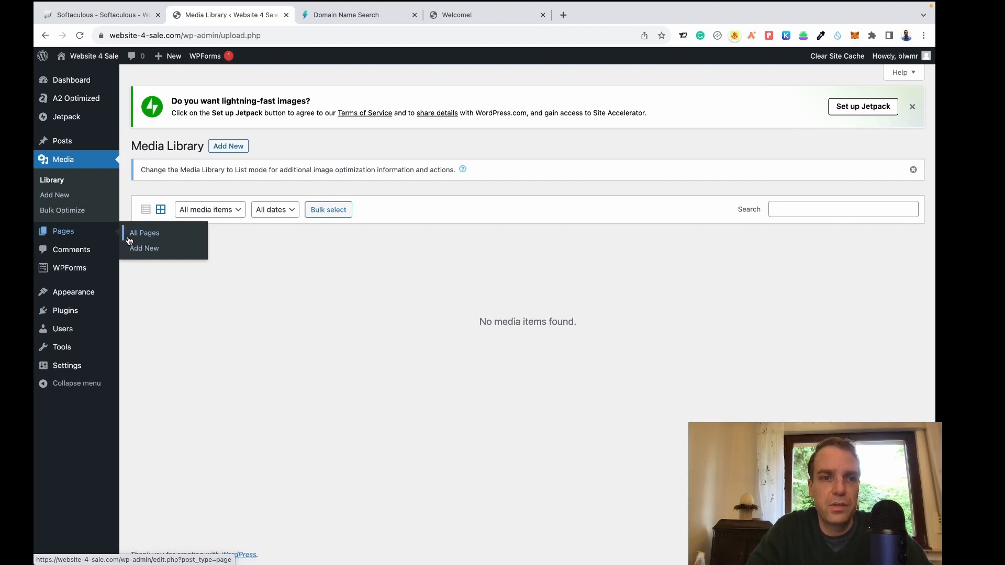
Open All Pages, check the live front page, and close the Domain Name Search tab.
{"action": "left_click", "coordinate": [147, 237]}
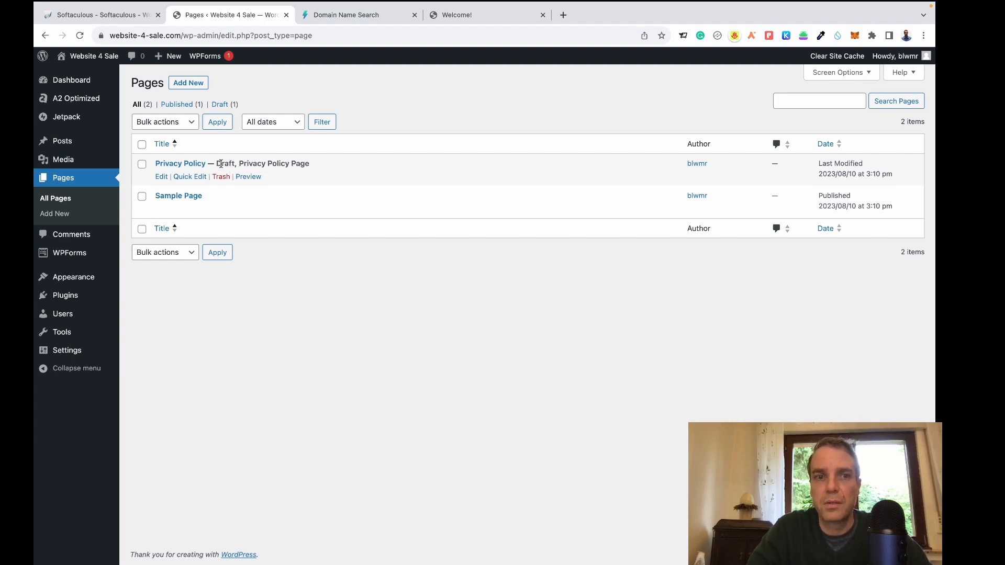
{"action": "left_click", "coordinate": [463, 17]}
{"action": "left_click", "coordinate": [80, 36]}
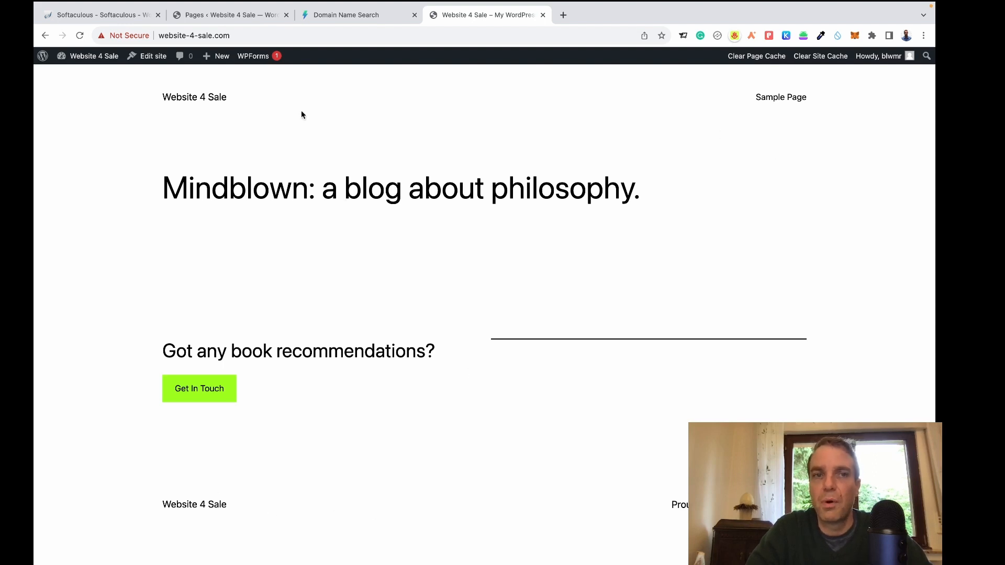
{"action": "left_click", "coordinate": [233, 17]}
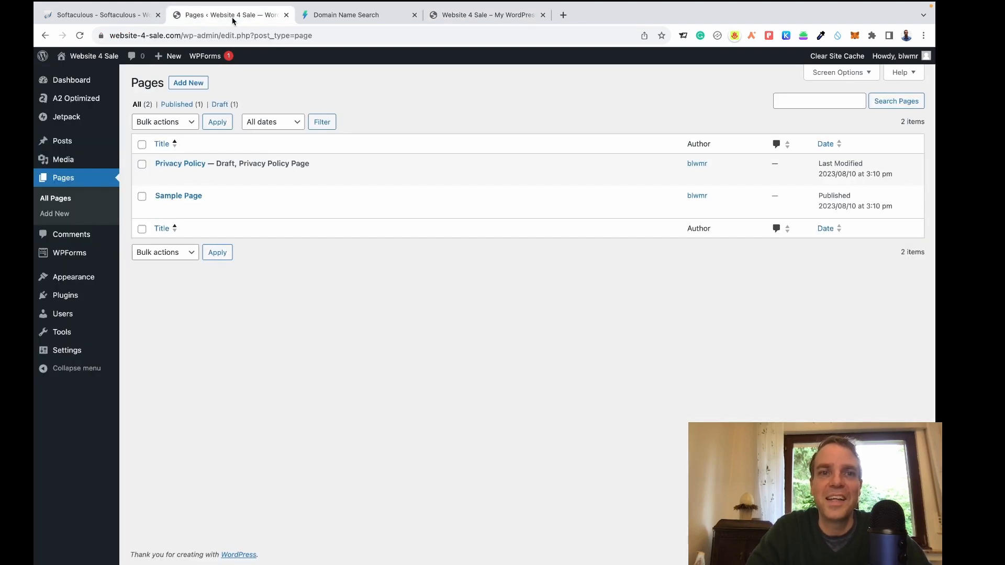
{"action": "left_click", "coordinate": [414, 15]}
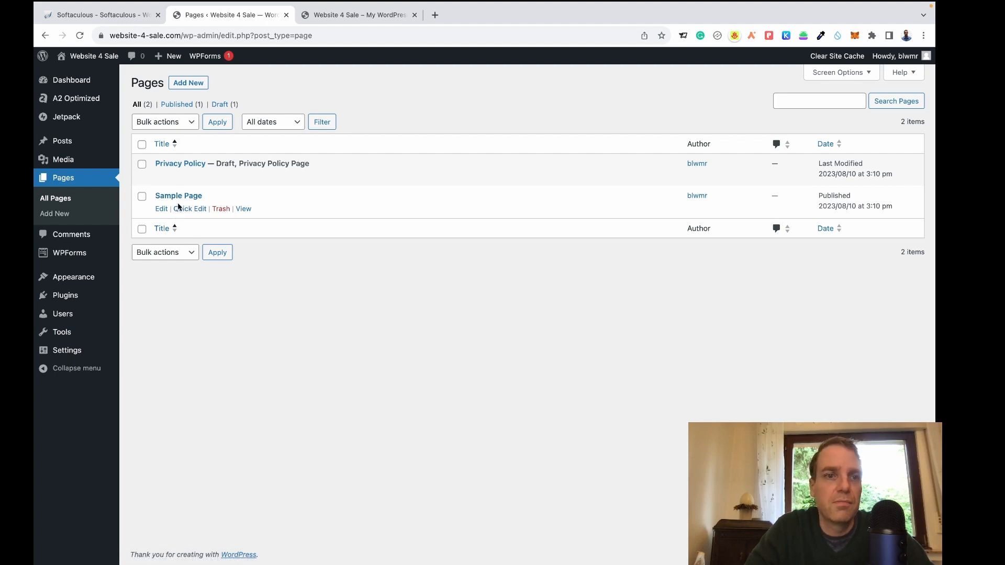
{"action": "left_click", "coordinate": [333, 20]}
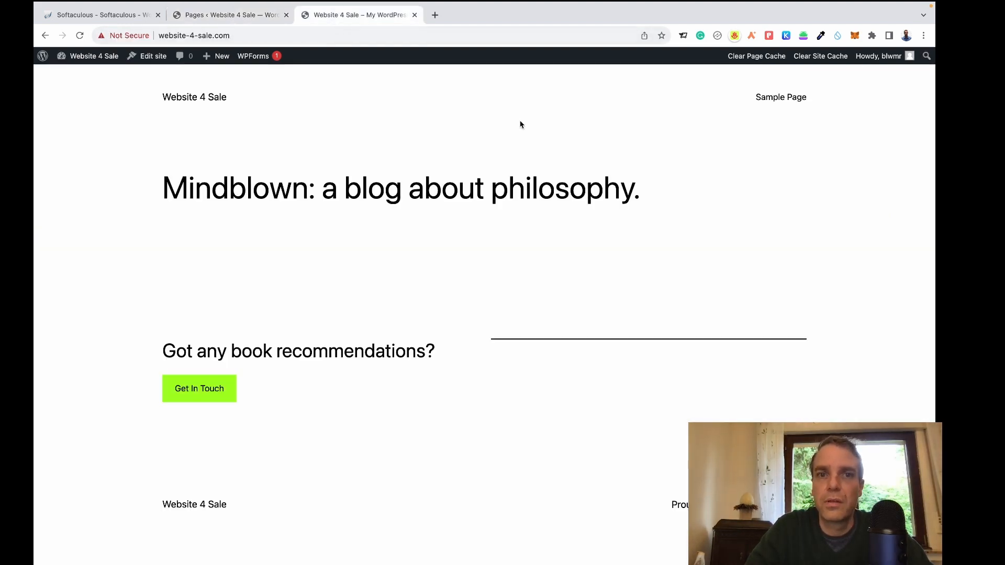
{"action": "left_click", "coordinate": [241, 19]}
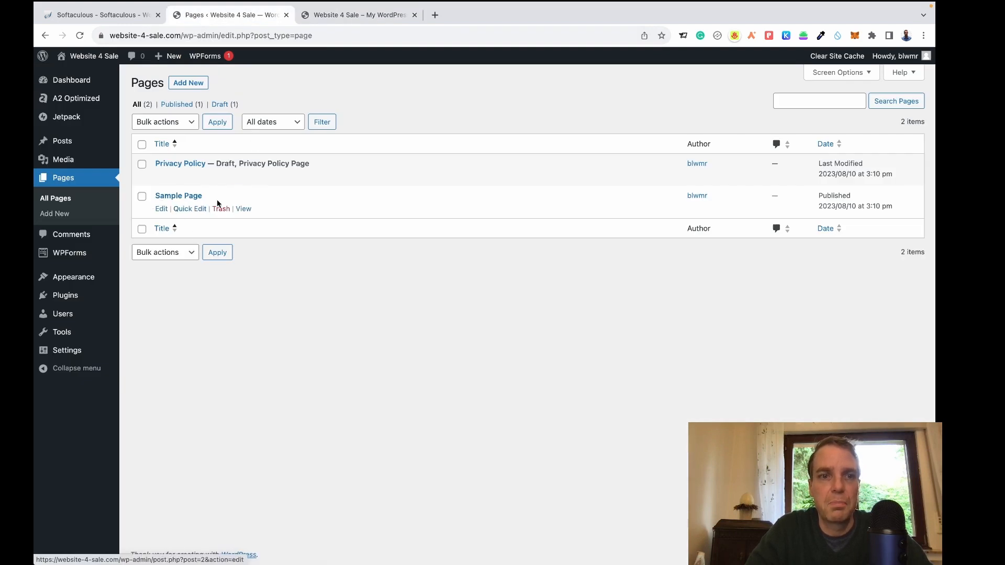
Trash the Sample Page and open the empty Comments list.
{"action": "left_click", "coordinate": [221, 209]}
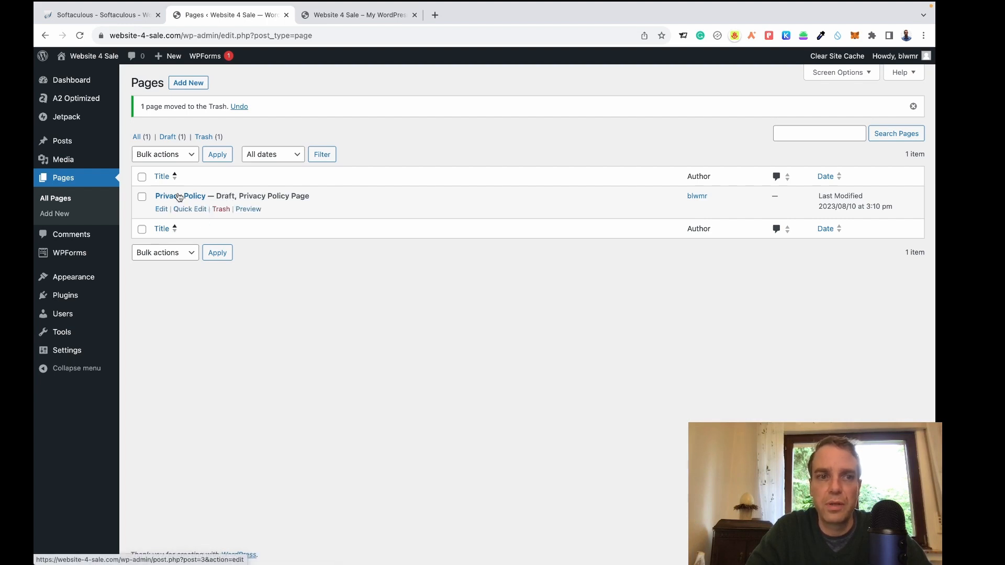
{"action": "left_click", "coordinate": [84, 240]}
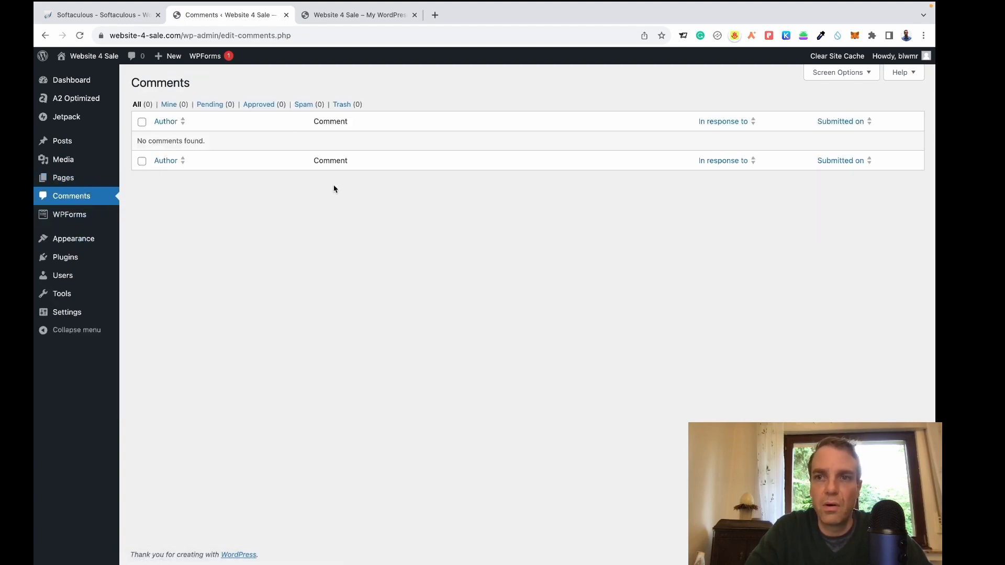
Open the WPForms Forms Overview, which shows no forms created yet.
{"action": "mouse_move", "coordinate": [69, 219]}
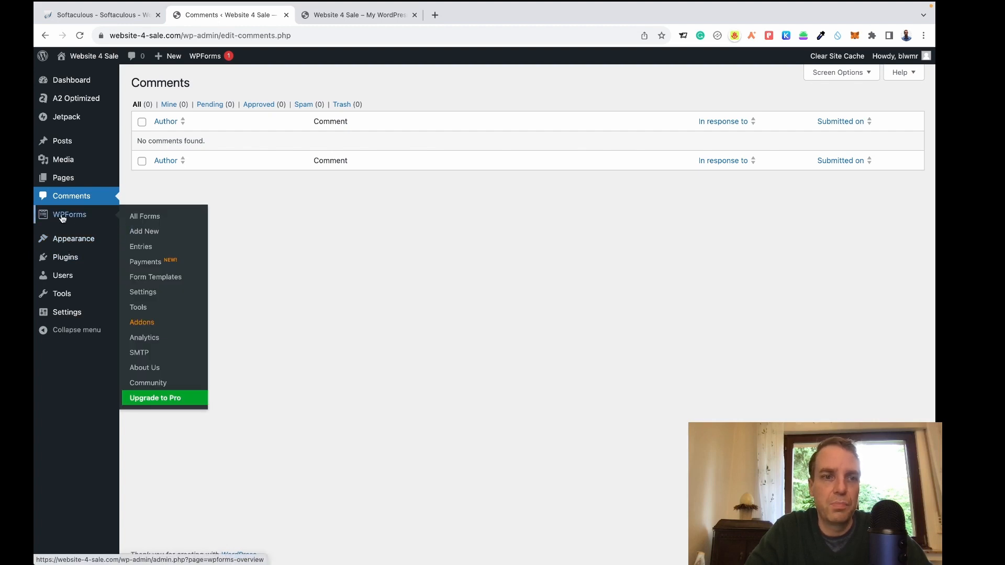
{"action": "left_click", "coordinate": [68, 217]}
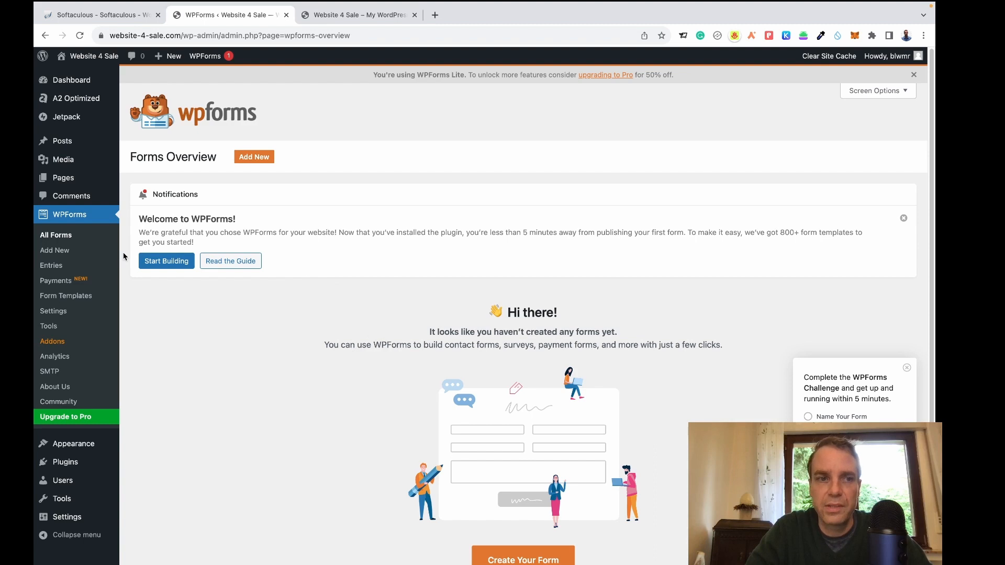
{"action": "scroll", "coordinate": [94, 246], "scroll_direction": "down", "scroll_amount": 1}
{"action": "mouse_move", "coordinate": [82, 446]}
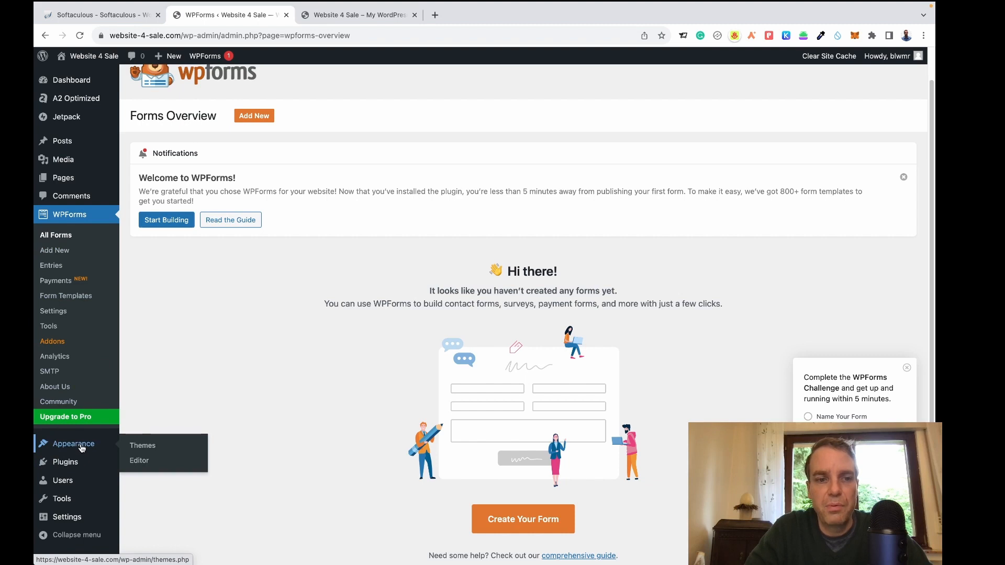
Review the installed themes with Twenty Twenty-Three active, then open Installed Plugins.
{"action": "left_click", "coordinate": [82, 449]}
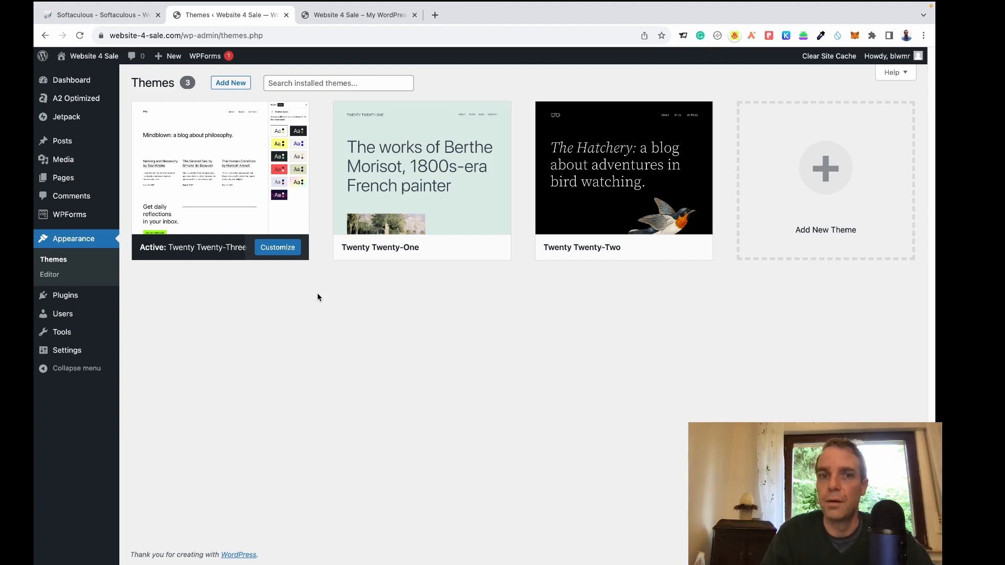
{"action": "mouse_move", "coordinate": [464, 242]}
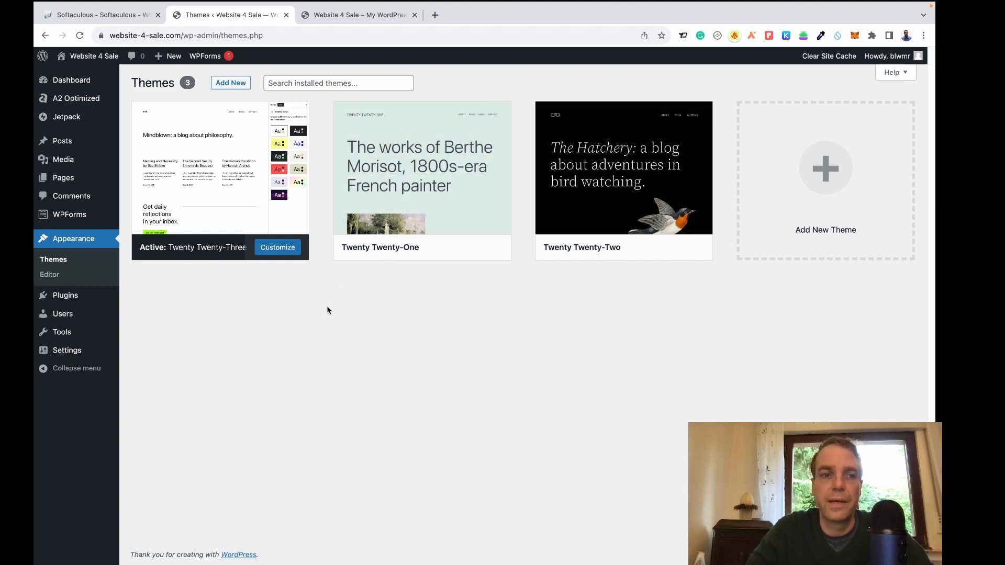
{"action": "mouse_move", "coordinate": [264, 210]}
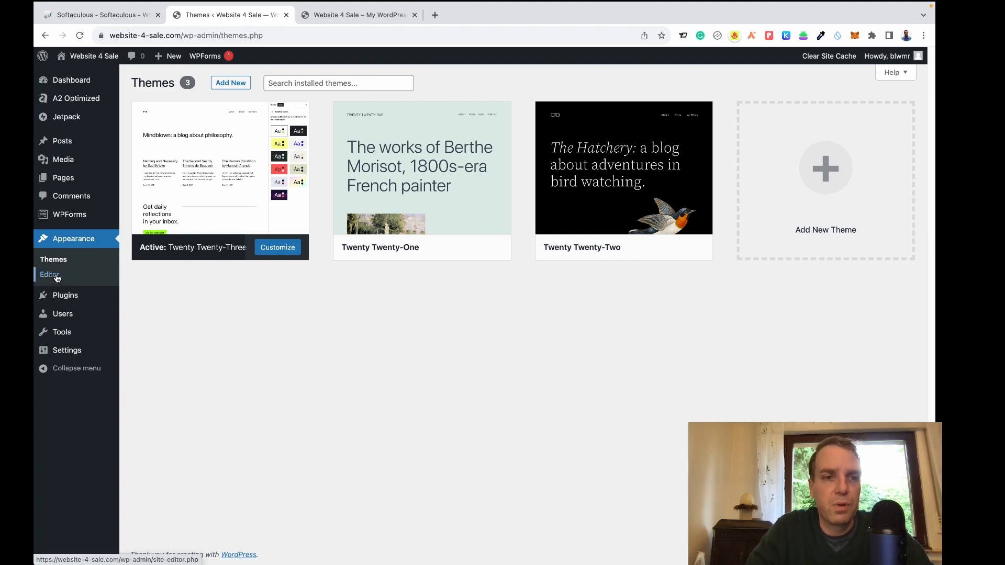
{"action": "mouse_move", "coordinate": [69, 302]}
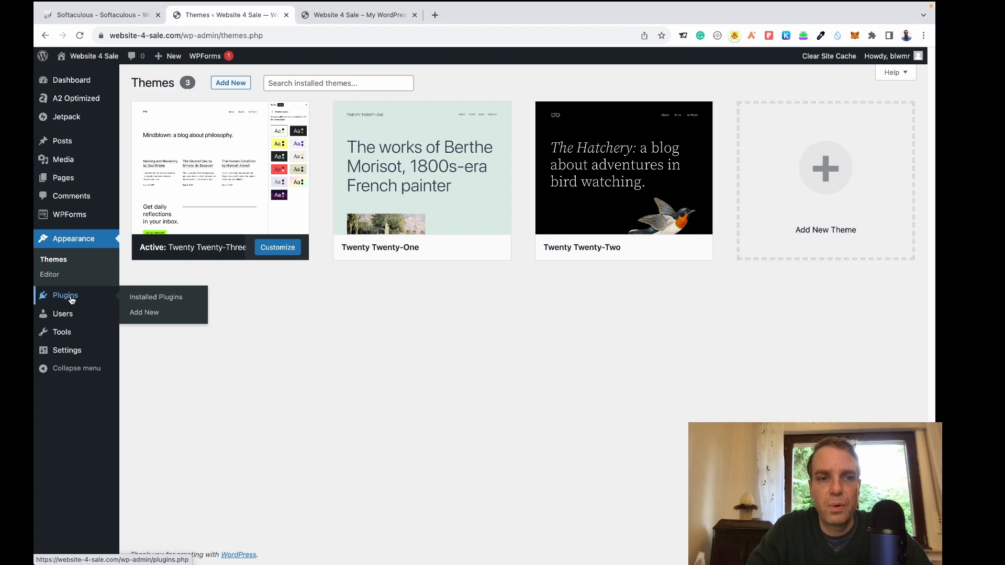
{"action": "left_click", "coordinate": [73, 299]}
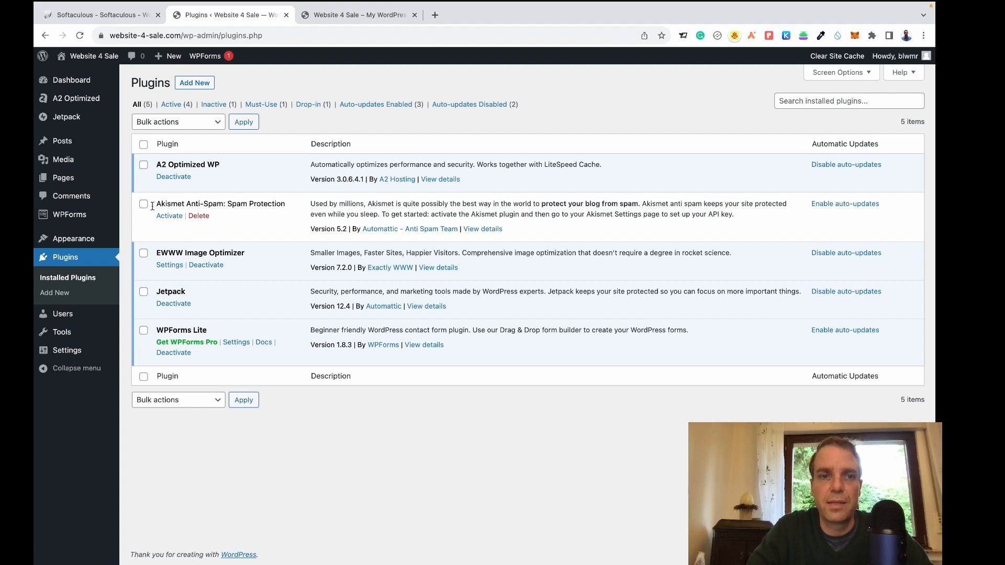
Delete the inactive Akismet Anti-Spam plugin, leaving four plugins.
{"action": "left_click", "coordinate": [202, 217]}
{"action": "left_click", "coordinate": [578, 109]}
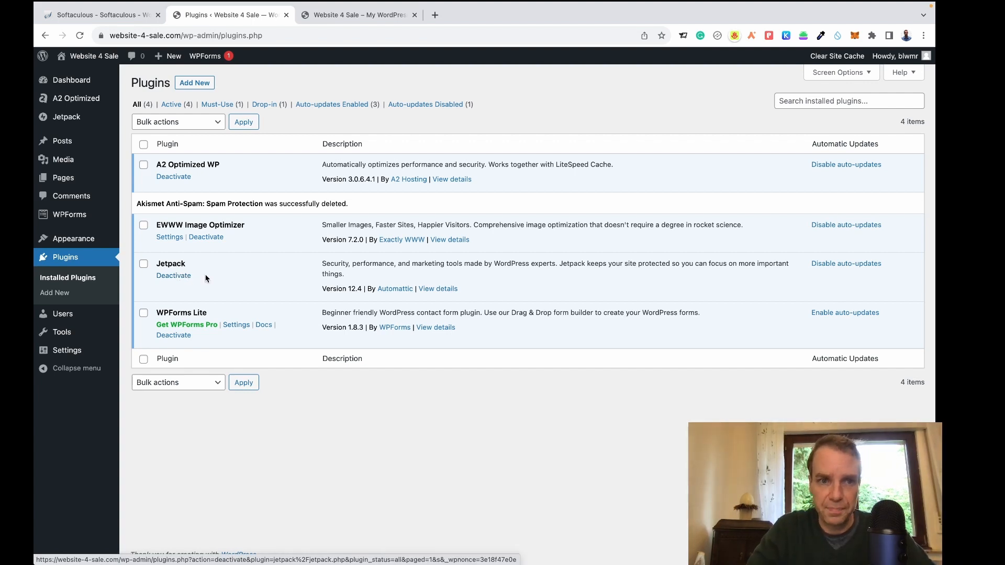
Deactivate and delete Jetpack, then enable auto-updates for WPForms Lite.
{"action": "left_click", "coordinate": [174, 276]}
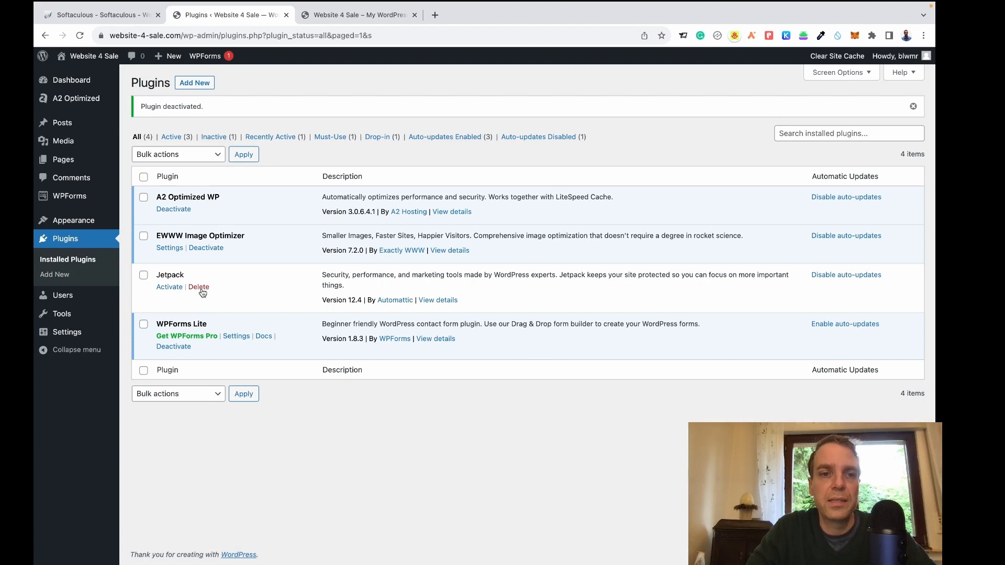
{"action": "left_click", "coordinate": [202, 291]}
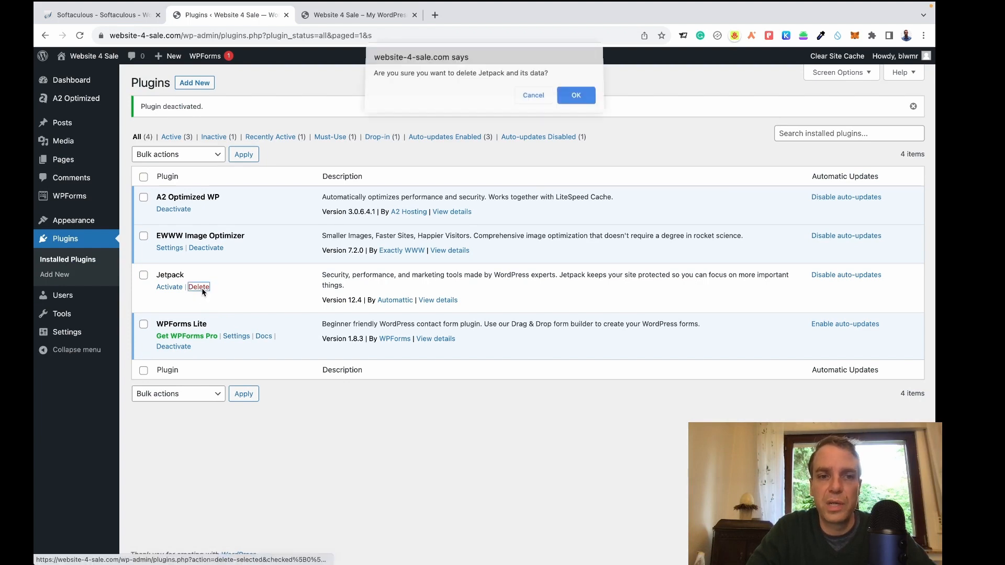
{"action": "left_click", "coordinate": [568, 96]}
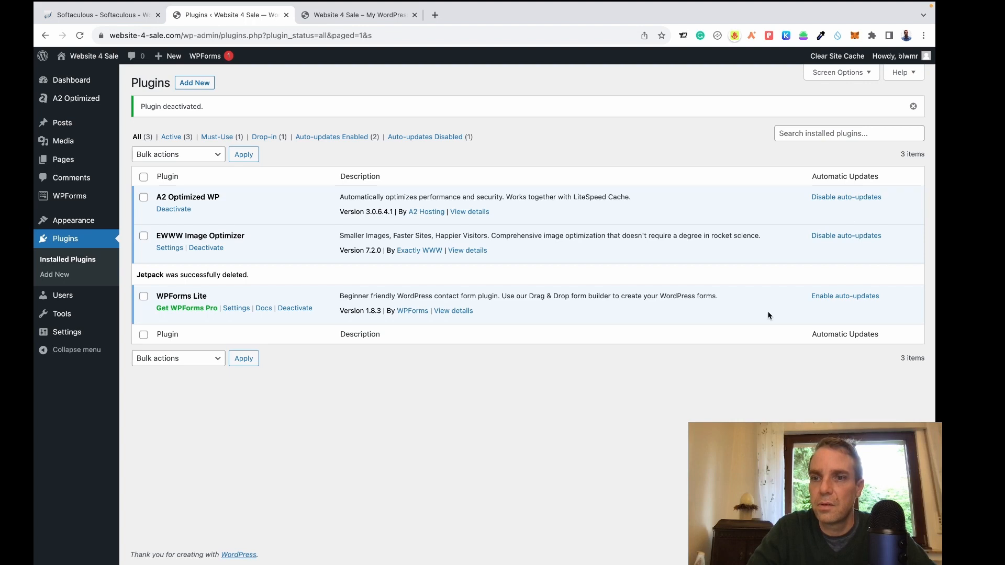
{"action": "left_click", "coordinate": [828, 298]}
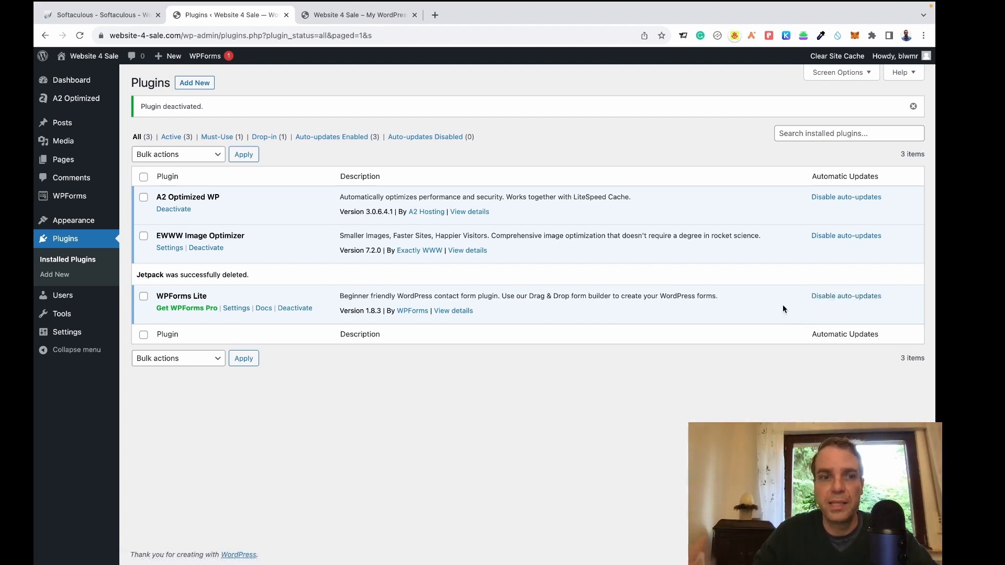
{"action": "mouse_move", "coordinate": [67, 301]}
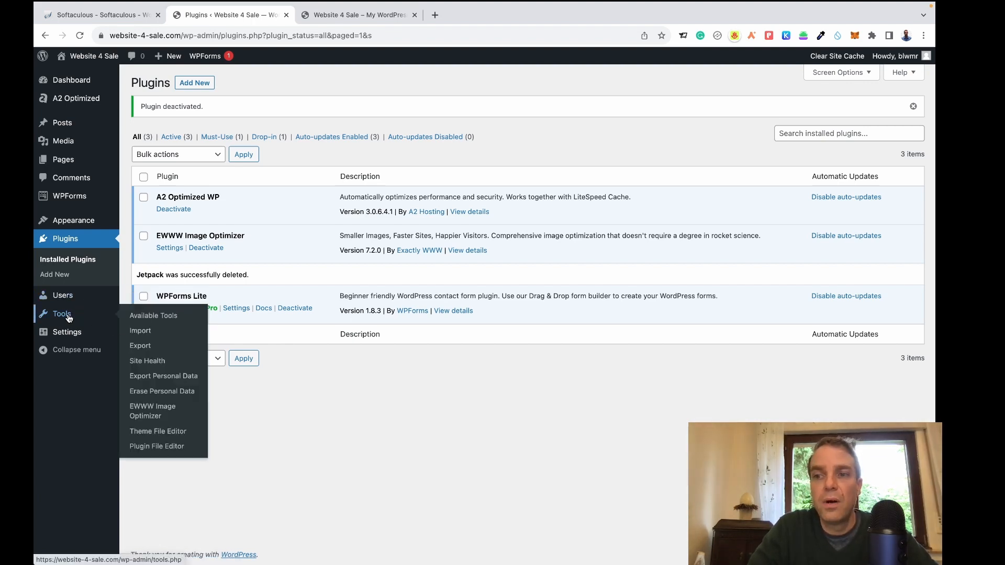
{"action": "mouse_move", "coordinate": [68, 334]}
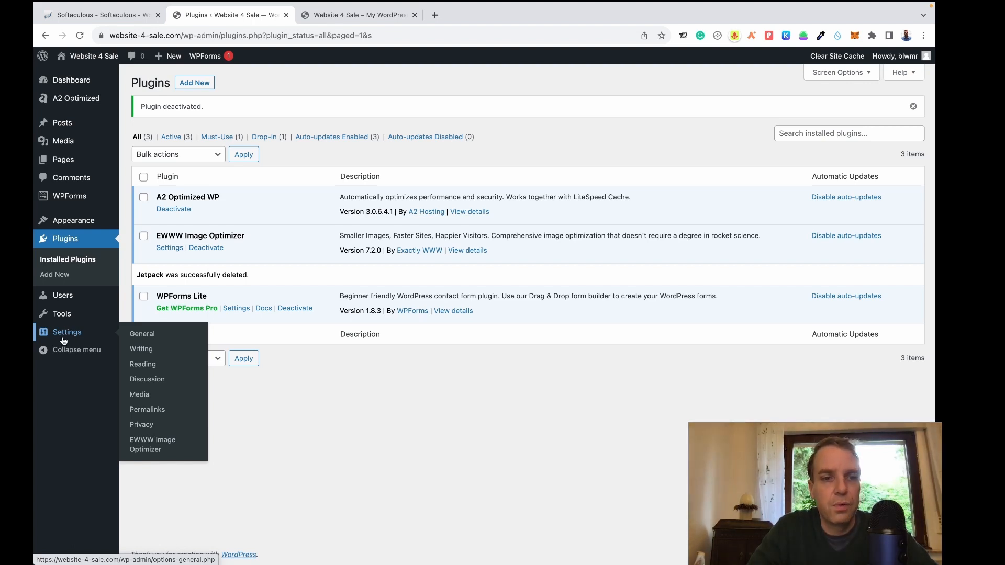
Clear the 'My WordPress Blog' tagline, save General Settings, and open Writing Settings.
{"action": "left_click", "coordinate": [143, 335]}
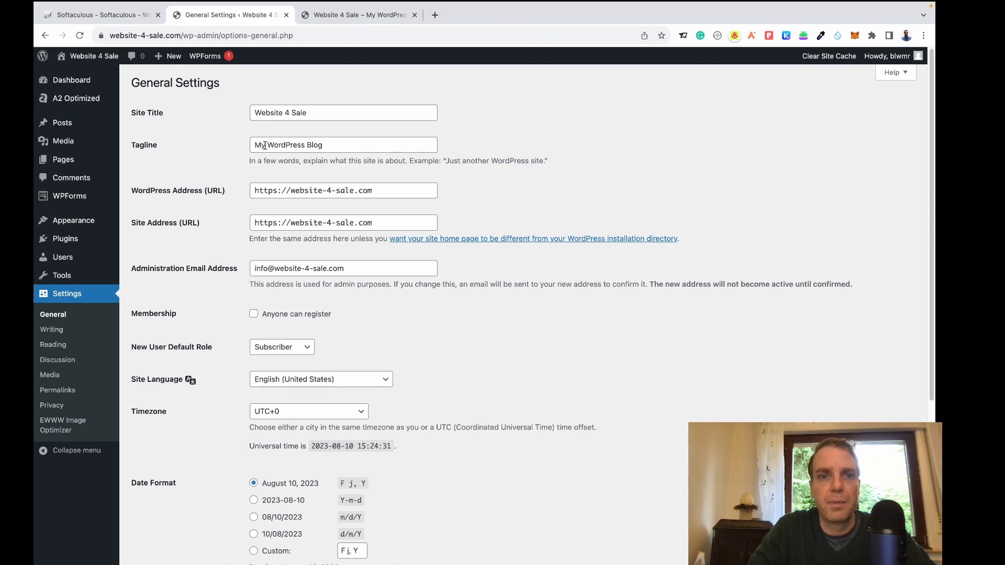
{"action": "left_click", "coordinate": [318, 145]}
{"action": "left_click_drag", "start_coordinate": [318, 145], "coordinate": [217, 145]}
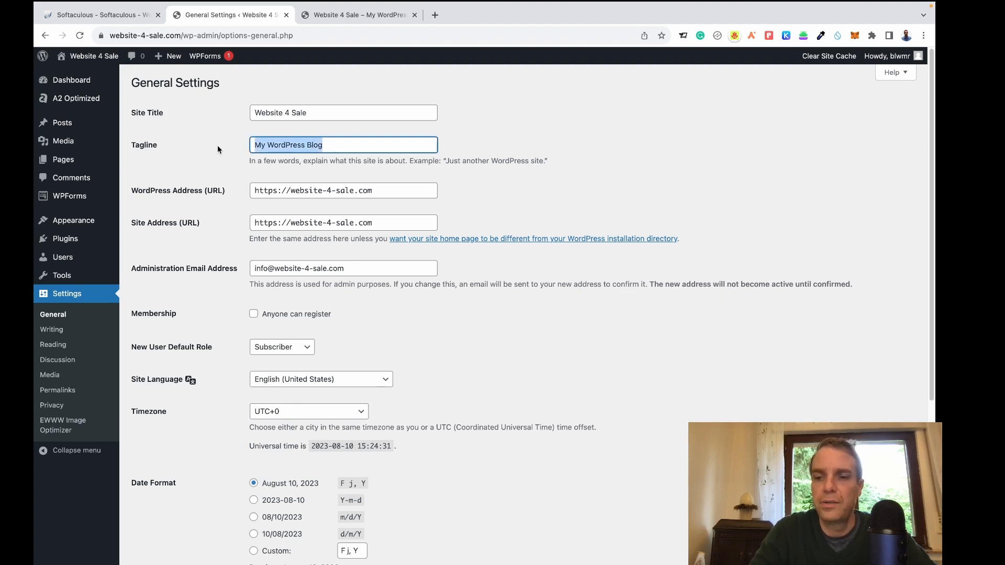
{"action": "key", "text": "BackSpace"}
{"action": "left_click", "coordinate": [314, 157]}
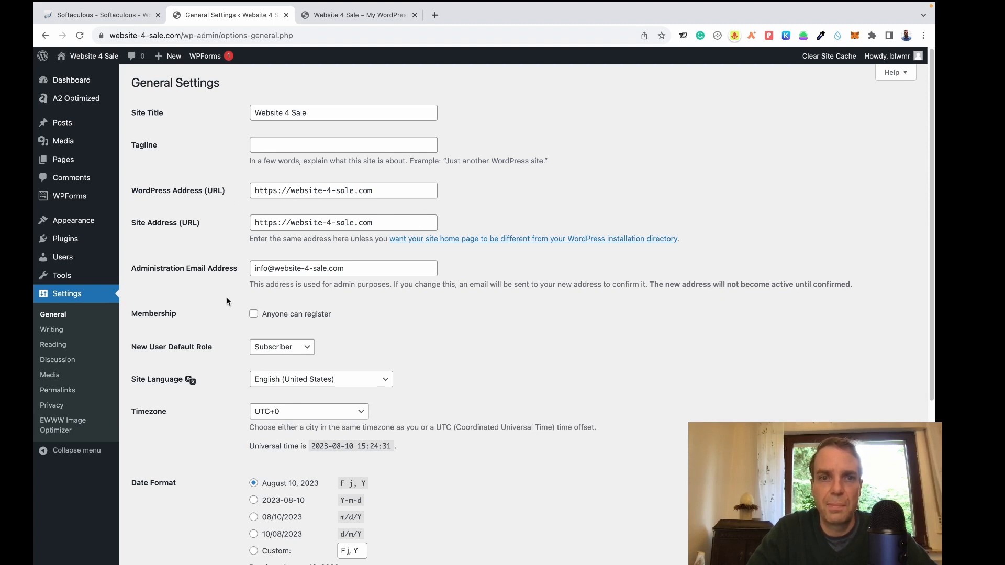
{"action": "scroll", "coordinate": [381, 298], "scroll_direction": "down", "scroll_amount": 4}
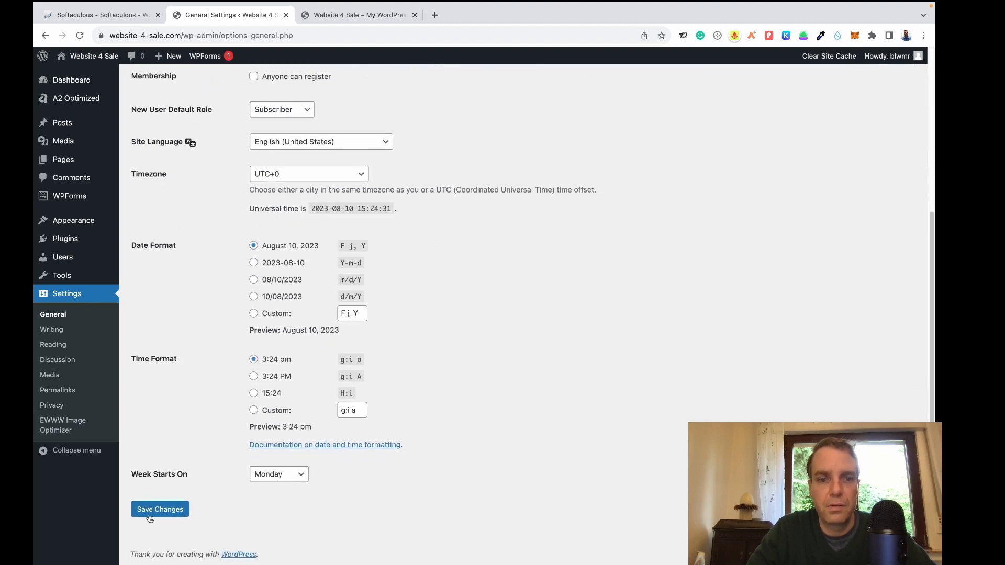
{"action": "left_click", "coordinate": [171, 513]}
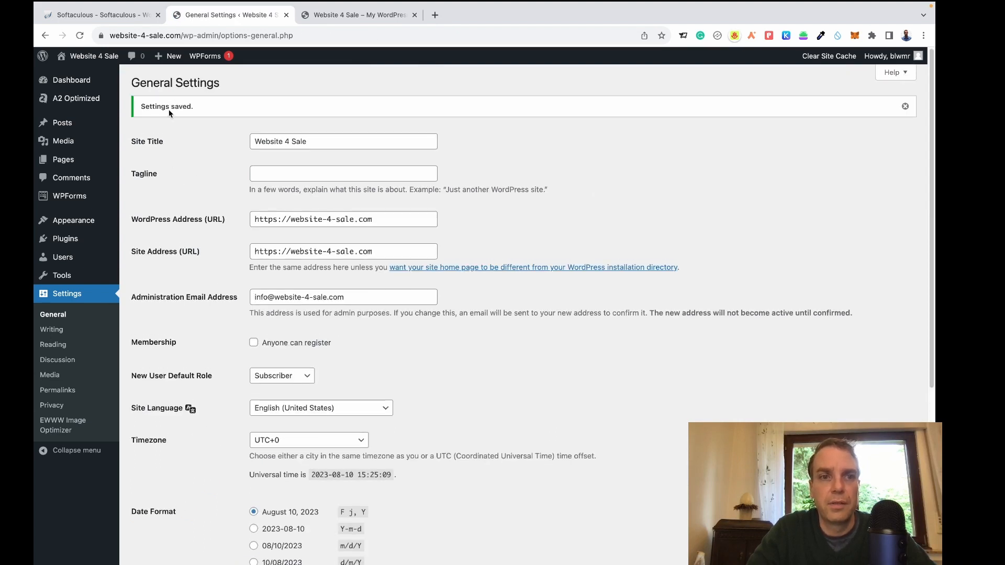
{"action": "left_click", "coordinate": [50, 333]}
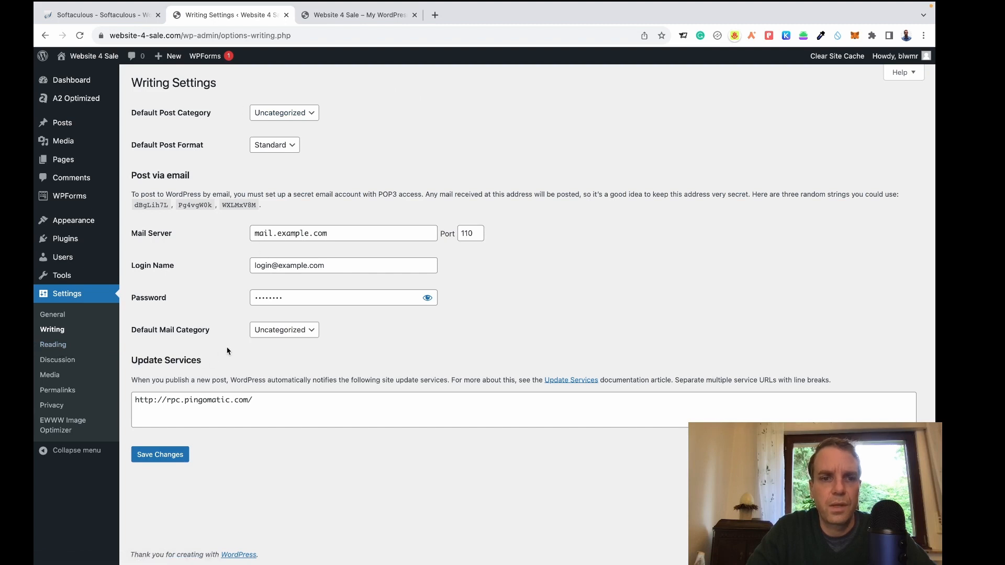
Open Reading Settings, showing 10 posts per page with search indexing allowed.
{"action": "left_click", "coordinate": [55, 346]}
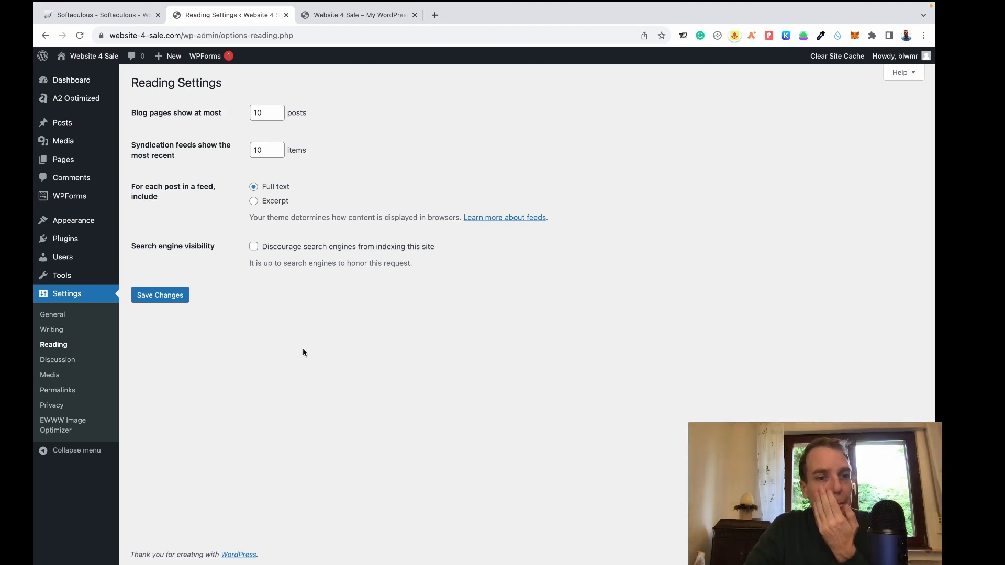
Switch the permalink structure to Post name (/%postname%/) and save the change.
{"action": "left_click", "coordinate": [62, 394]}
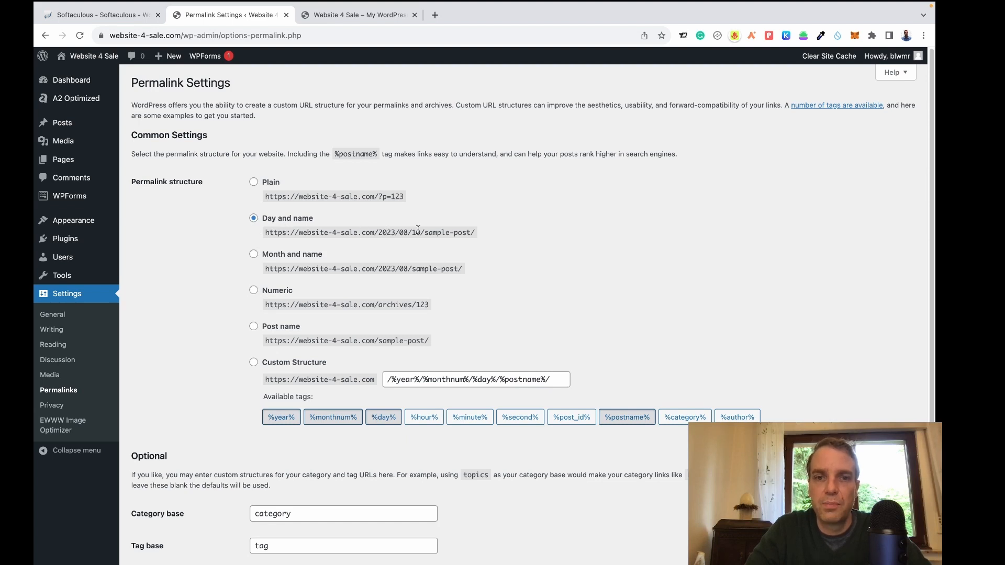
{"action": "left_click_drag", "start_coordinate": [328, 233], "coordinate": [481, 235]}
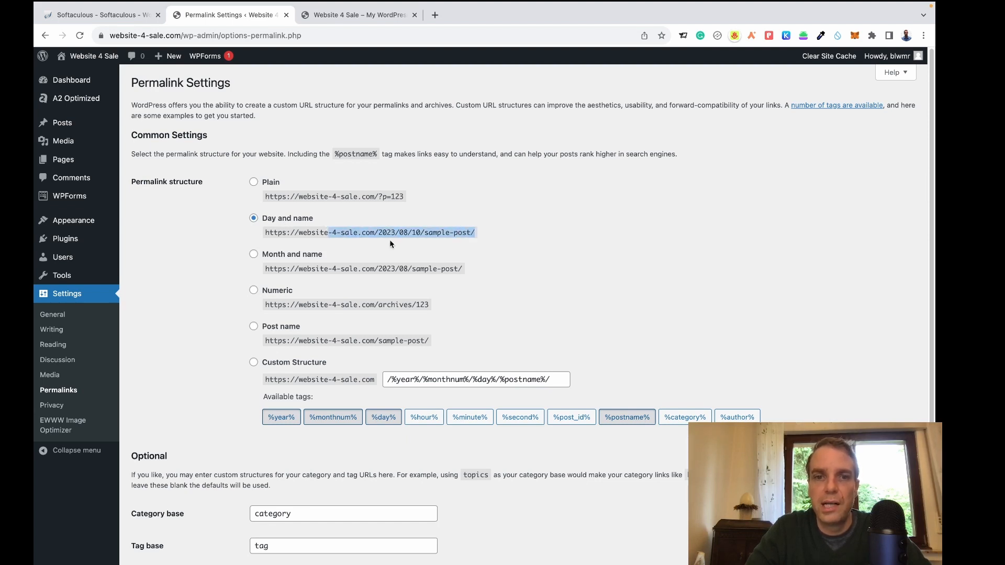
{"action": "left_click", "coordinate": [488, 243]}
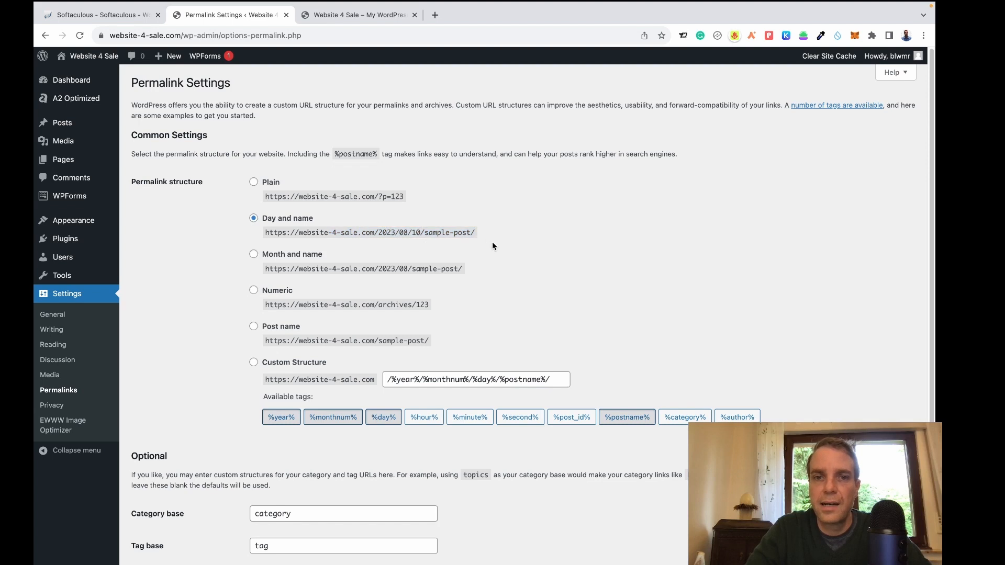
{"action": "left_click", "coordinate": [255, 327]}
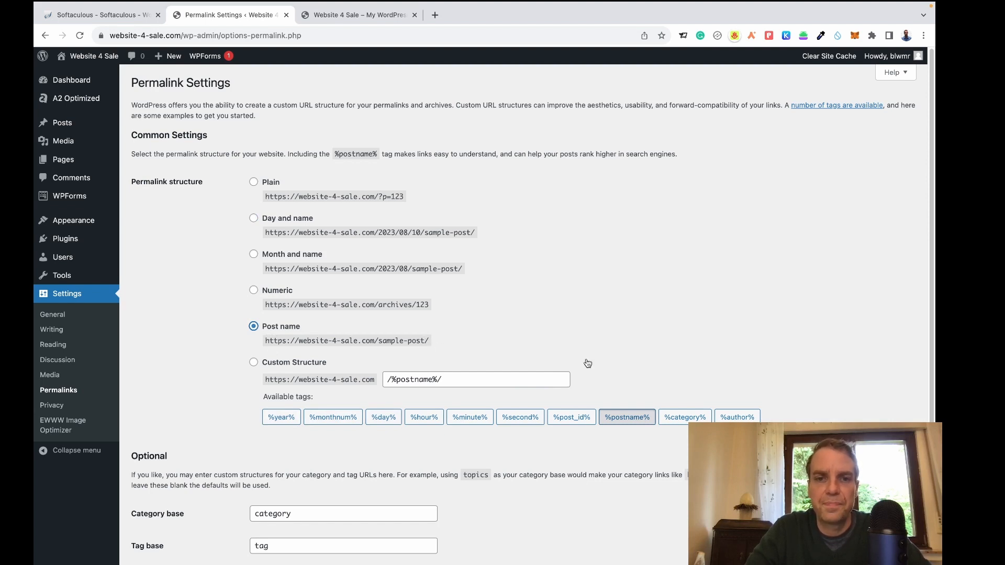
{"action": "scroll", "coordinate": [635, 354], "scroll_direction": "down", "scroll_amount": 3}
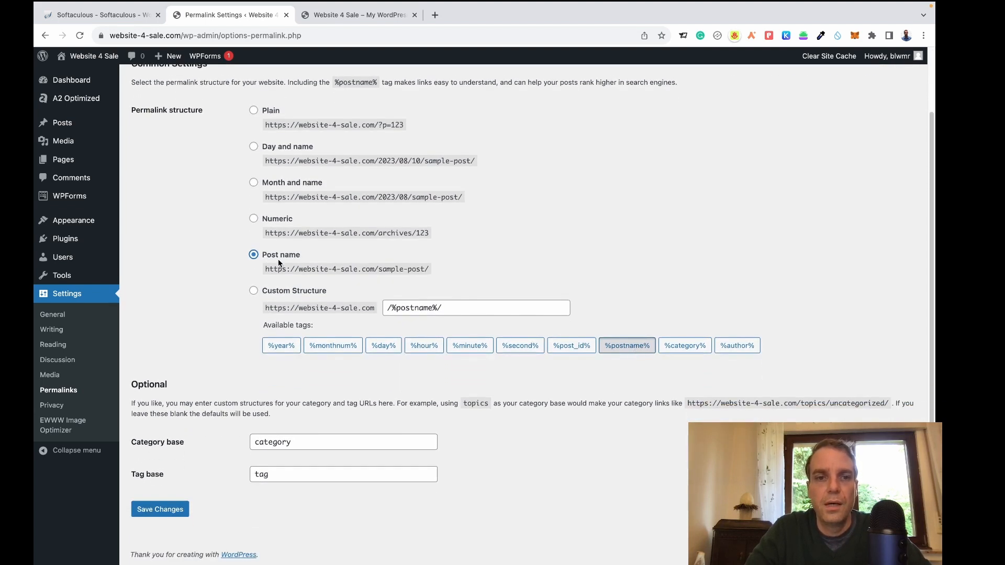
{"action": "left_click", "coordinate": [172, 515]}
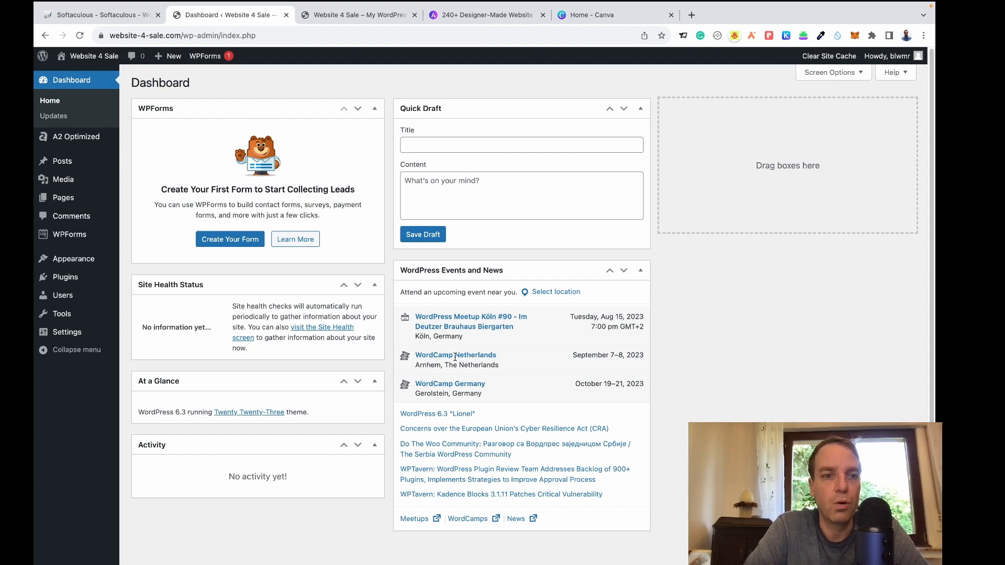
Go to the Add New plugins page from the Plugins menu.
{"action": "mouse_move", "coordinate": [61, 278]}
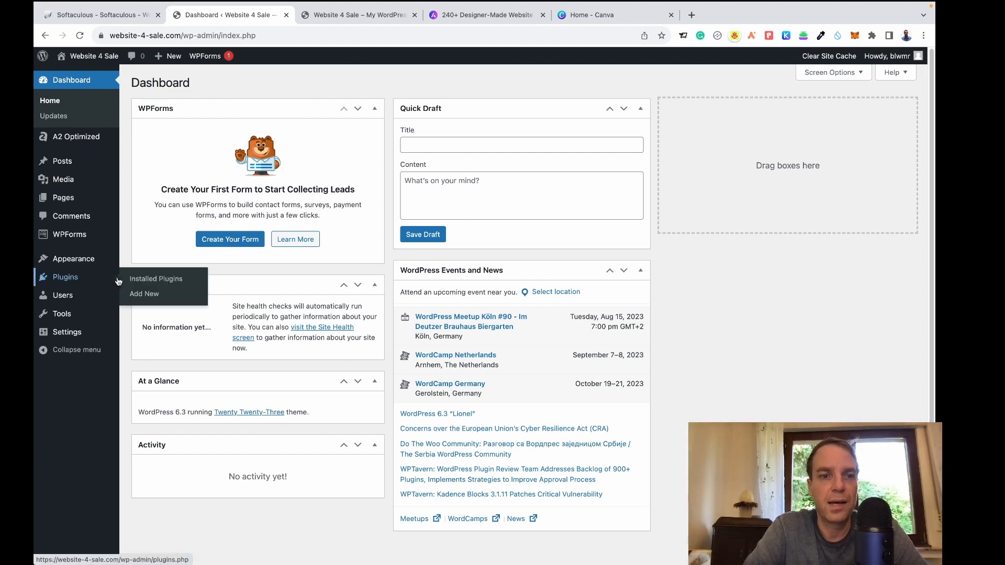
{"action": "left_click", "coordinate": [147, 296]}
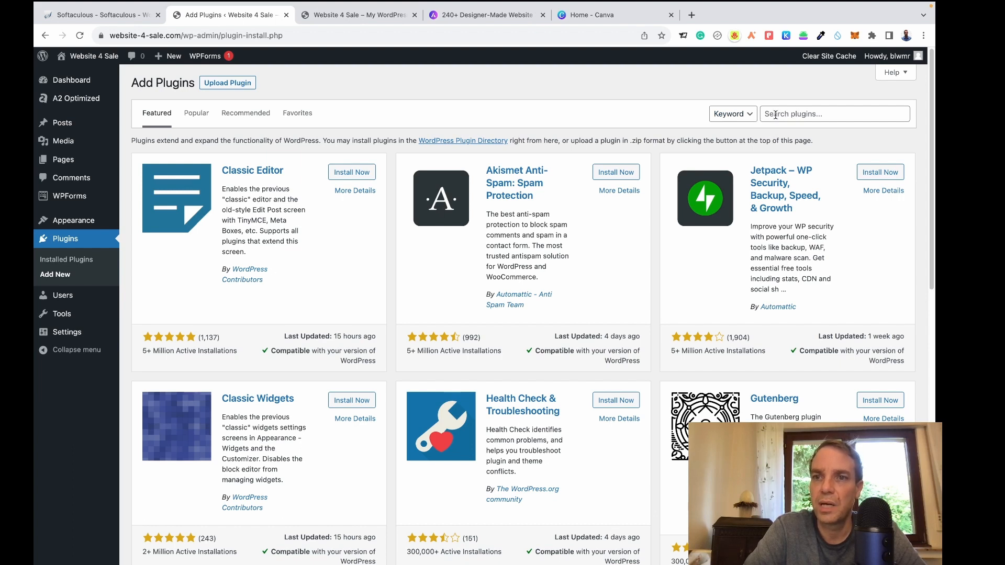
Search plugins for 'Yoast', then install and activate Yoast SEO.
{"action": "left_click", "coordinate": [776, 115]}
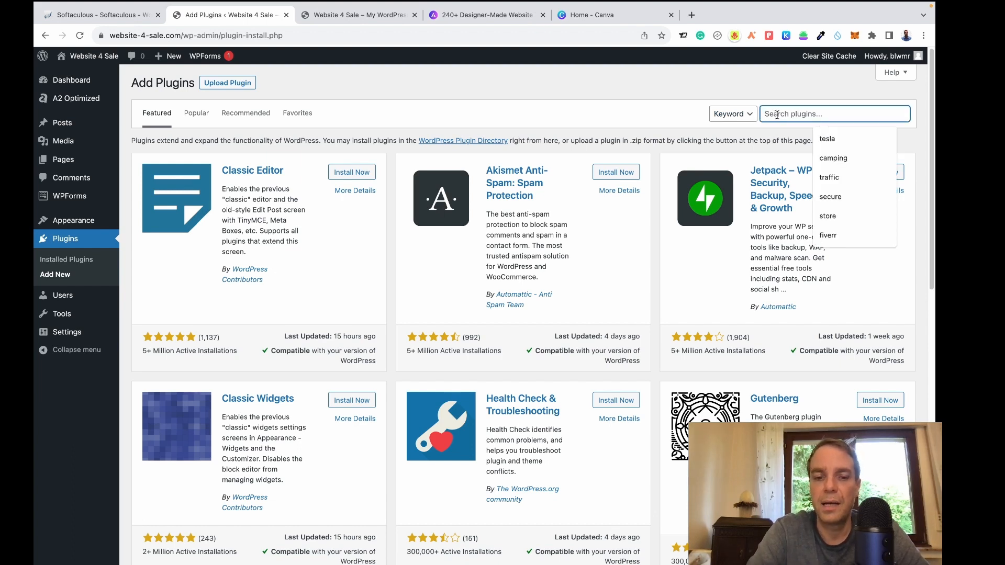
{"action": "type", "text": "Yoast"}
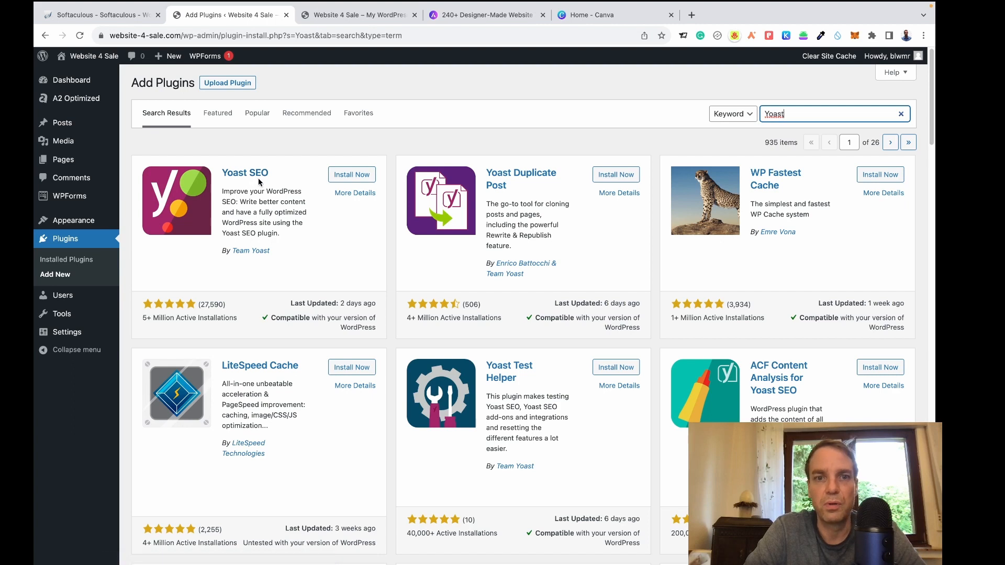
{"action": "left_click", "coordinate": [355, 178]}
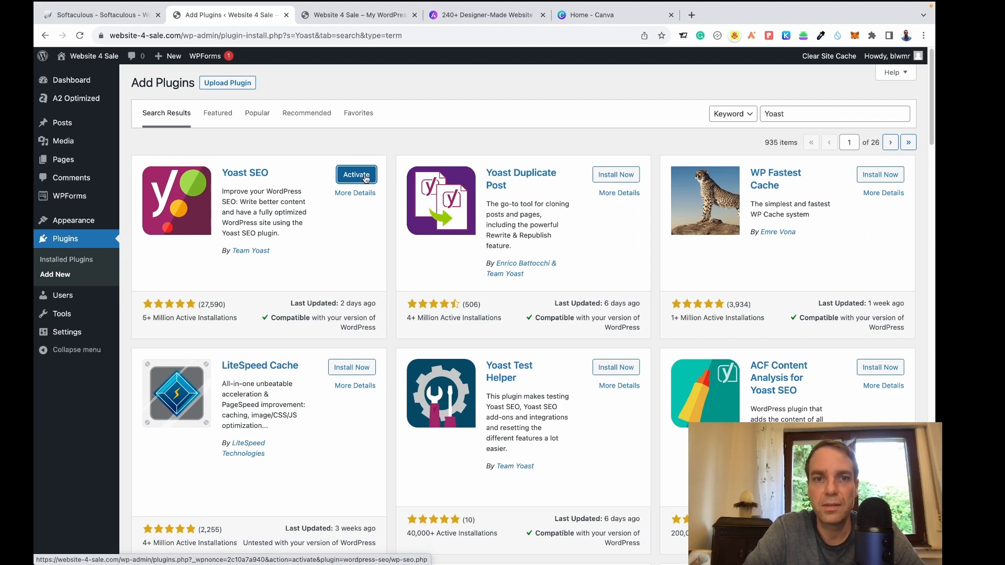
{"action": "left_click", "coordinate": [366, 179]}
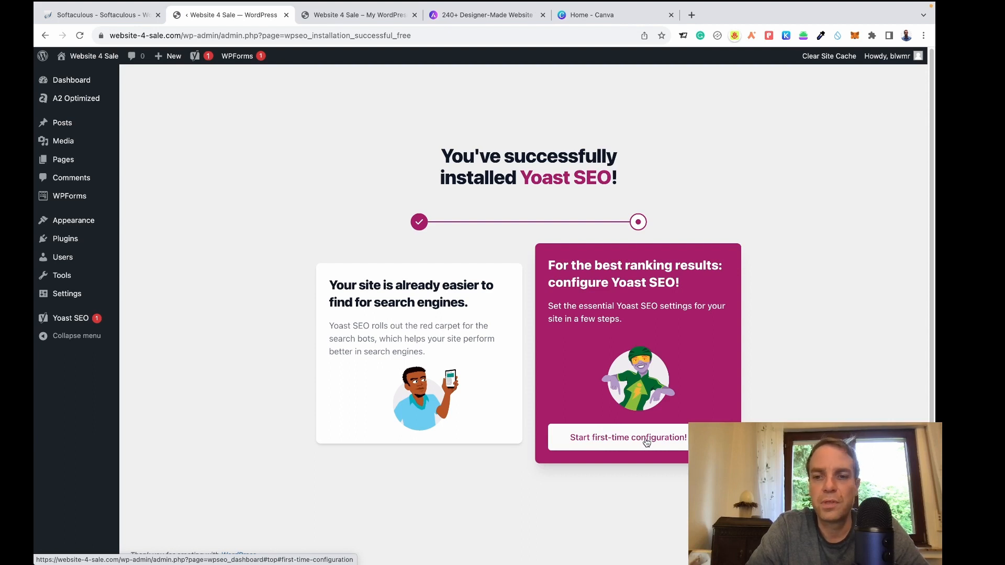
Start Yoast's first-time configuration, run SEO data optimization, and advance to Site Representation.
{"action": "left_click", "coordinate": [647, 442]}
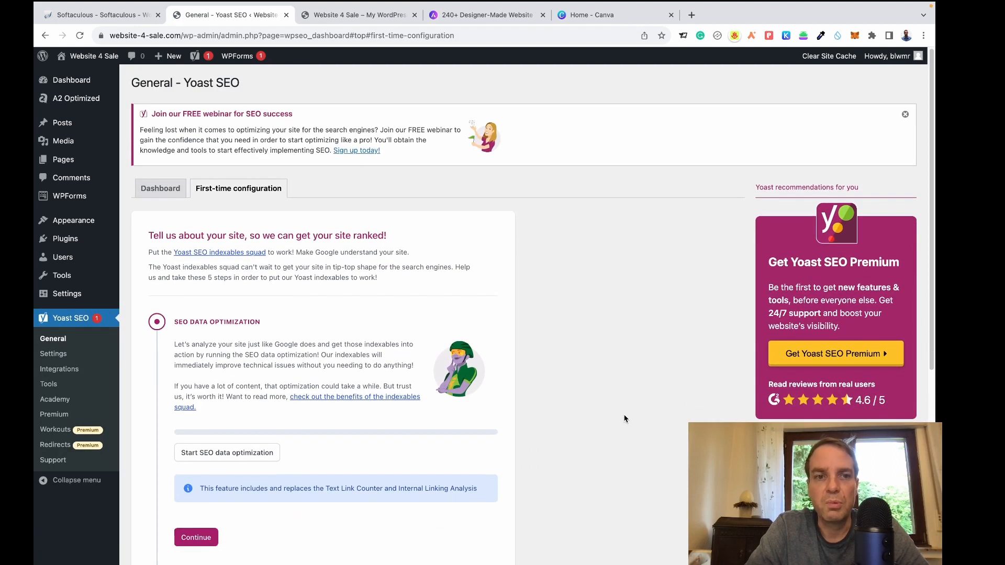
{"action": "scroll", "coordinate": [480, 297], "scroll_direction": "down", "scroll_amount": 3}
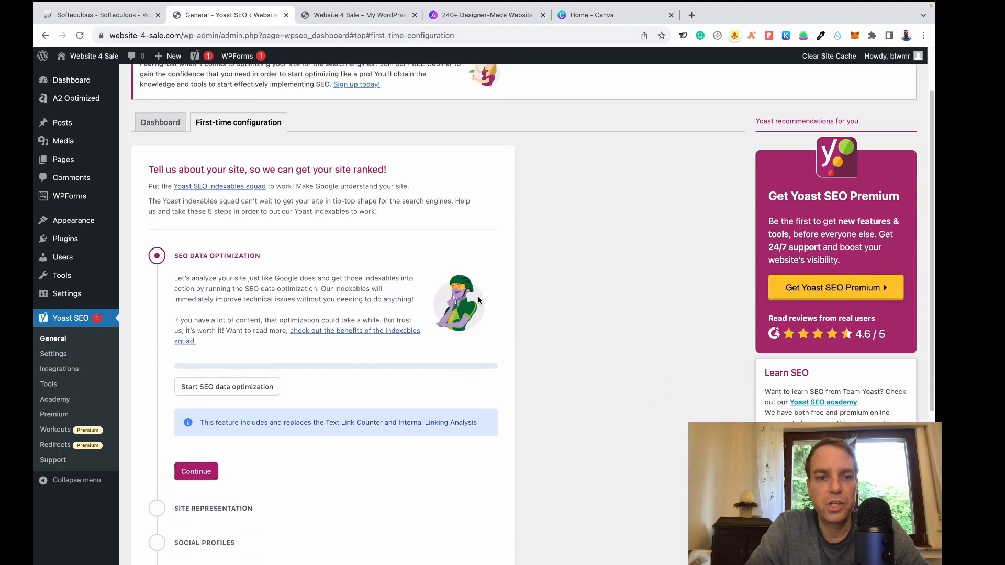
{"action": "left_click", "coordinate": [235, 394]}
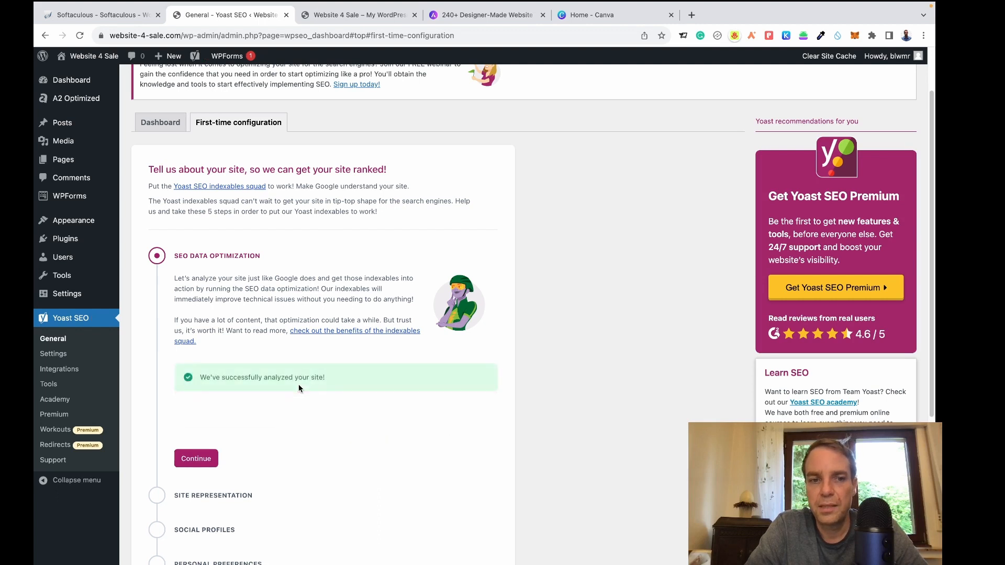
{"action": "left_click", "coordinate": [197, 426]}
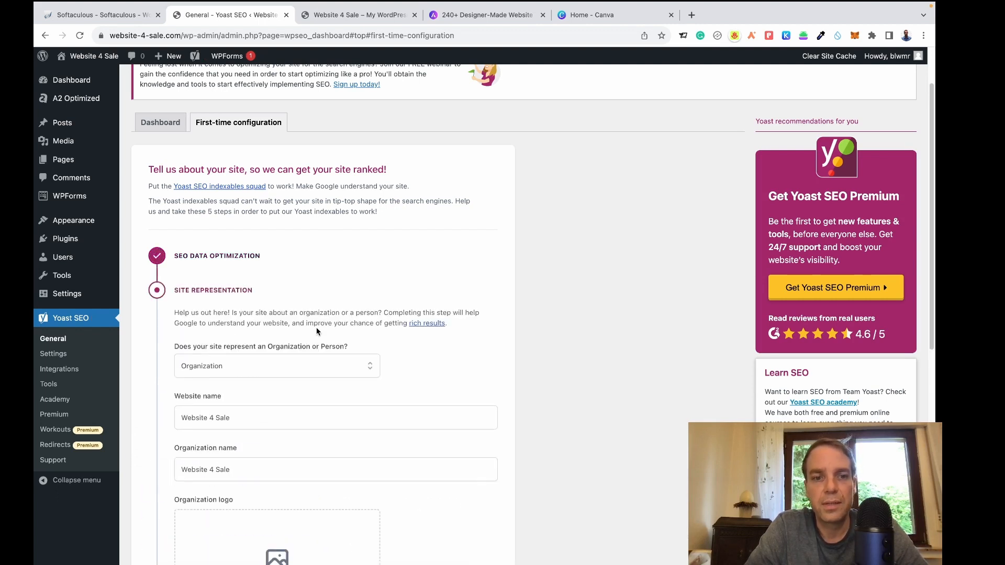
Keep Organization as the site type in Yoast's Site Representation step.
{"action": "scroll", "coordinate": [318, 329], "scroll_direction": "down", "scroll_amount": 2}
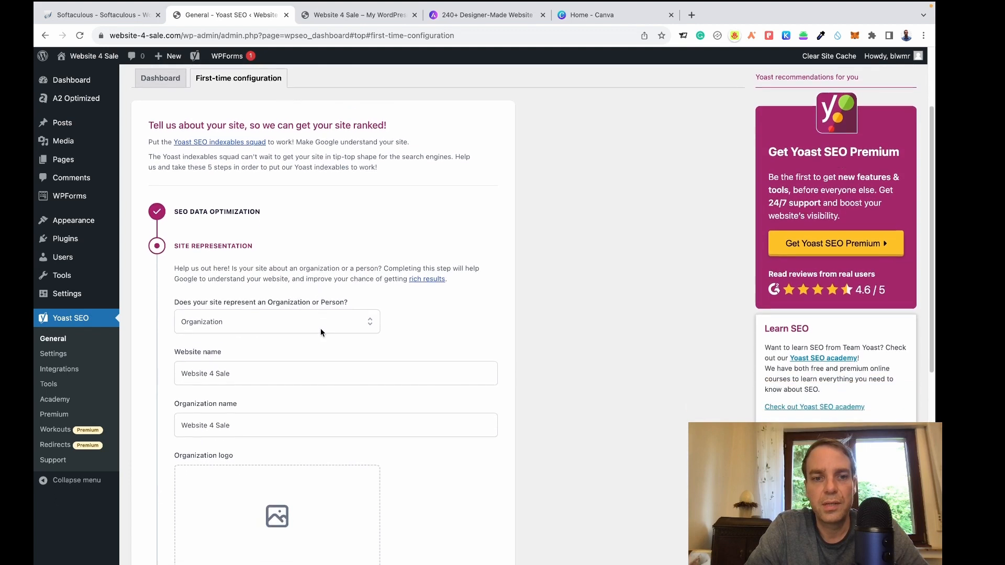
{"action": "left_click", "coordinate": [234, 327]}
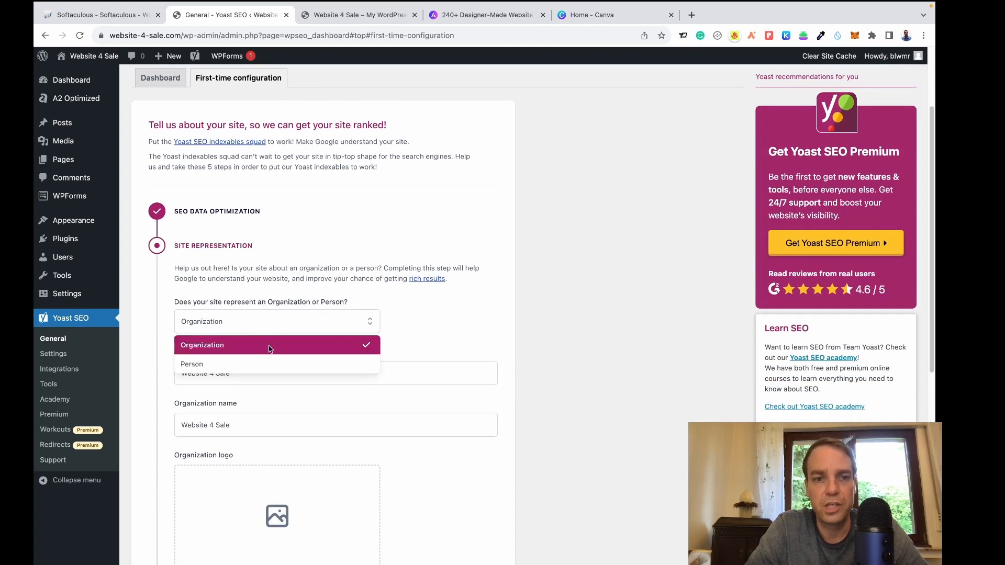
{"action": "left_click", "coordinate": [447, 326]}
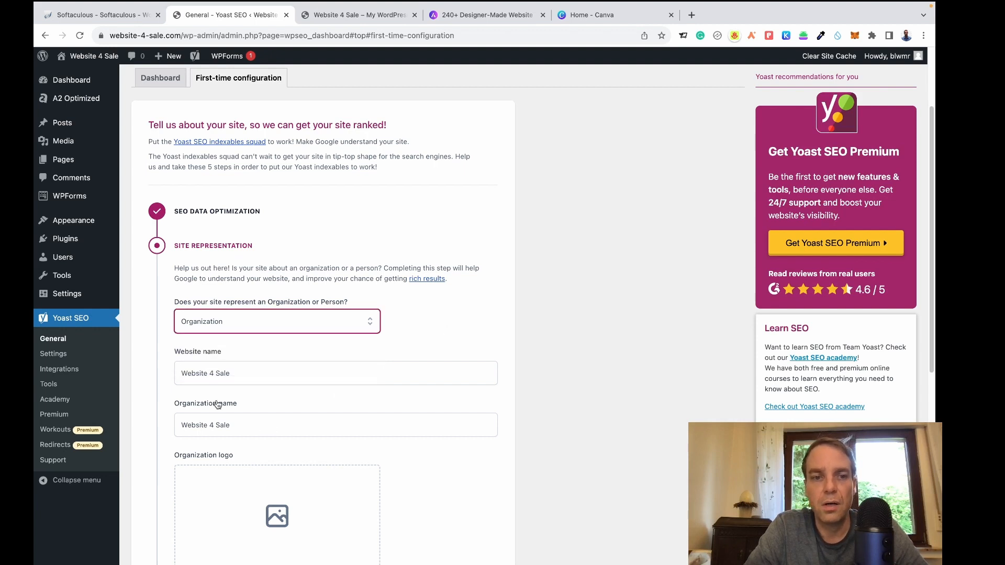
Change the website name to 'Website-4-Sale' and save the step.
{"action": "left_click", "coordinate": [212, 372]}
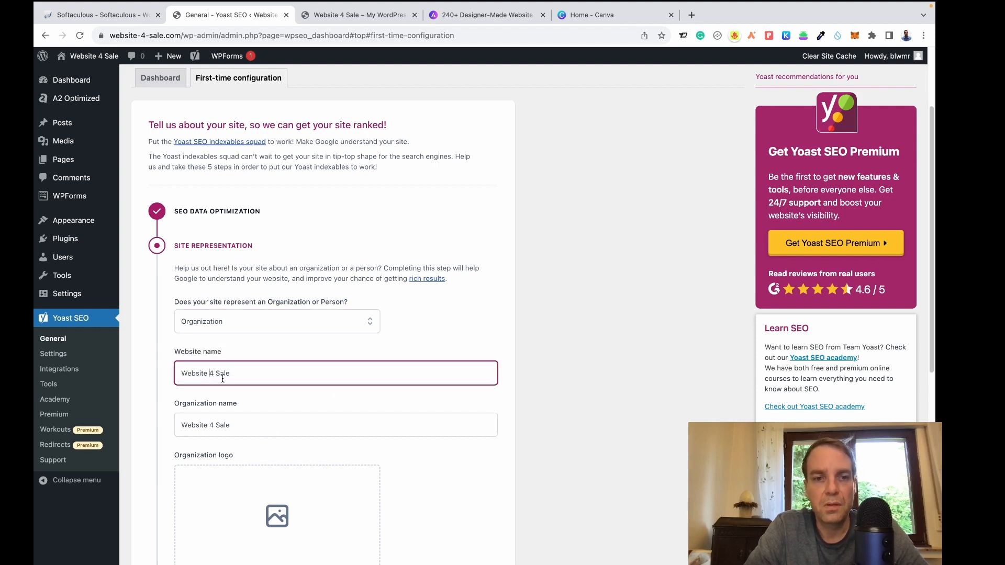
{"action": "key", "text": "BackSpace"}
{"action": "type", "text": "-"}
{"action": "key", "text": "Right"}
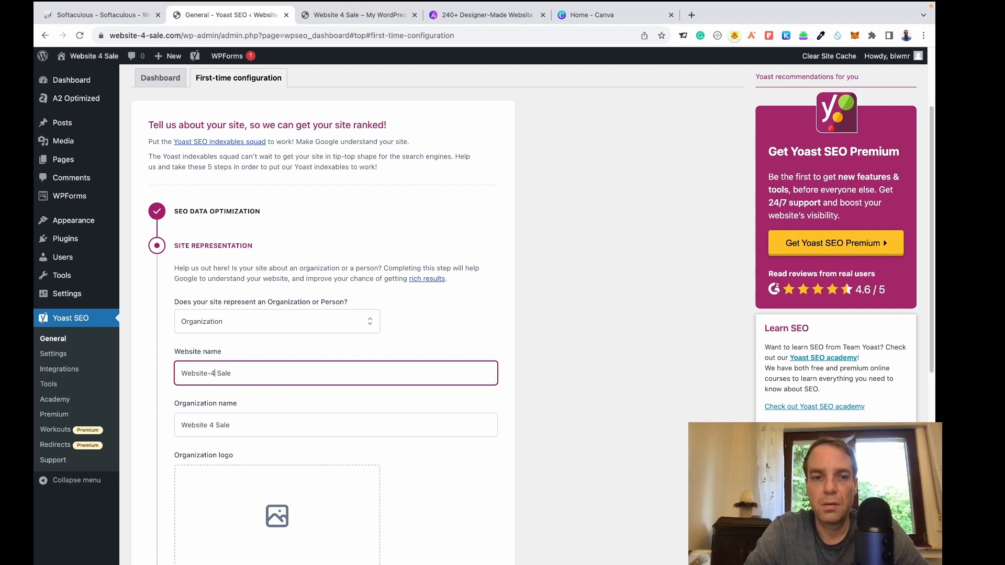
{"action": "key", "text": "BackSpace"}
{"action": "type", "text": "-"}
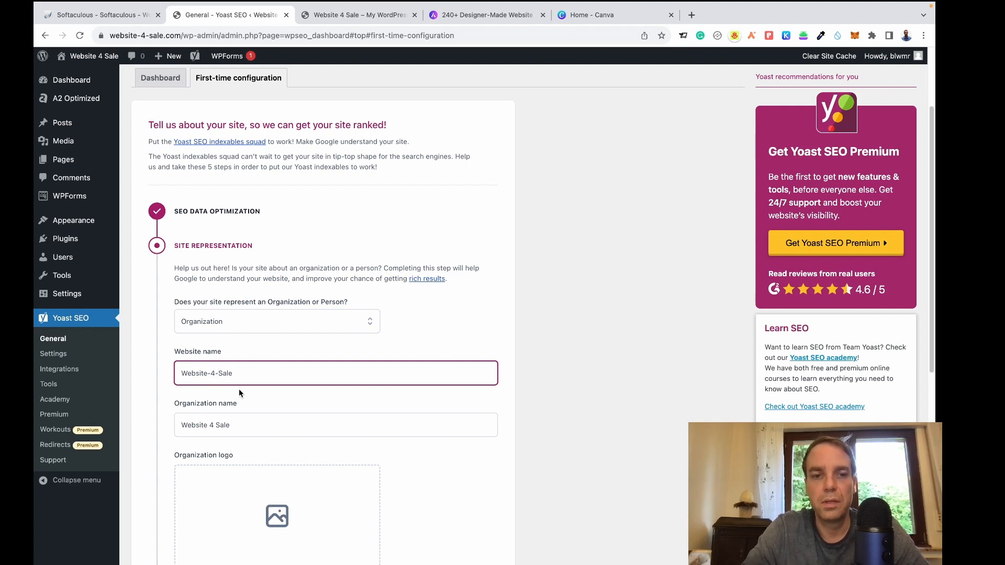
{"action": "left_click", "coordinate": [167, 379]}
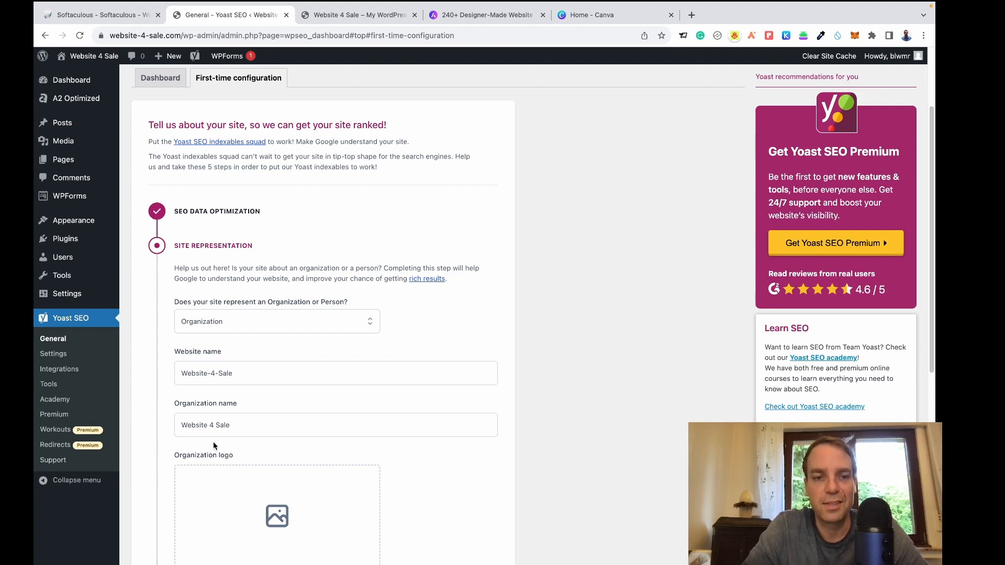
{"action": "scroll", "coordinate": [478, 377], "scroll_direction": "down", "scroll_amount": 4}
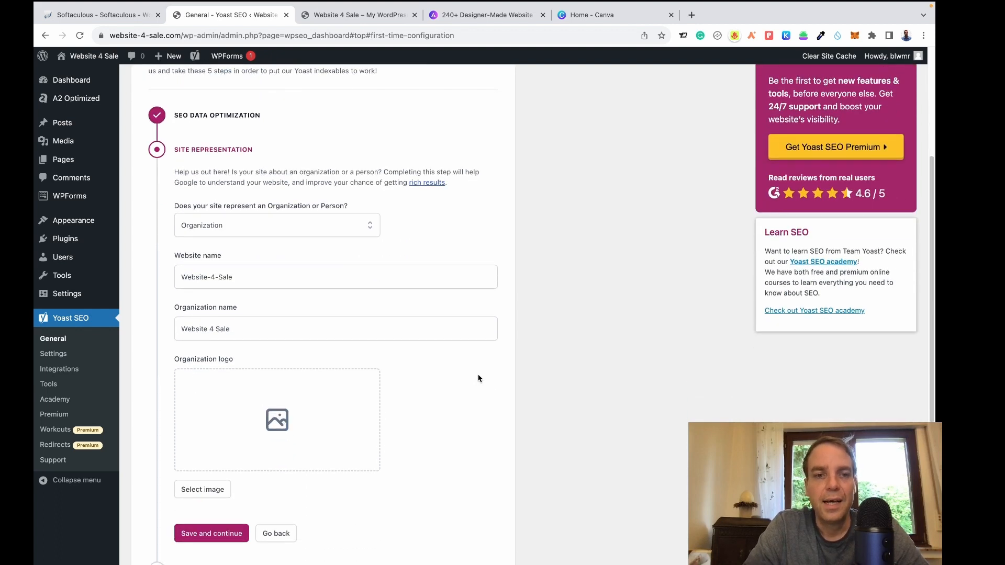
{"action": "scroll", "coordinate": [472, 394], "scroll_direction": "down", "scroll_amount": 1}
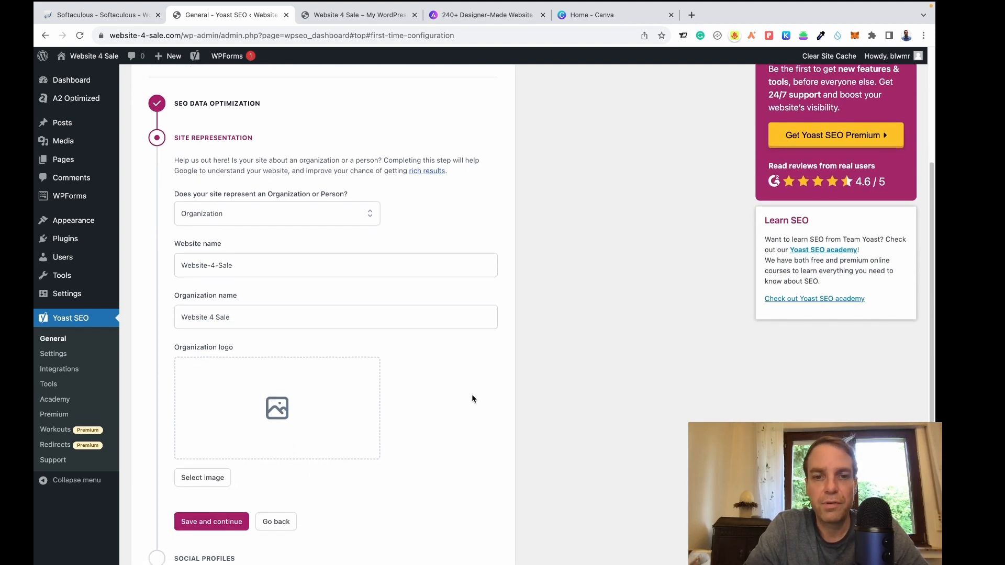
{"action": "scroll", "coordinate": [470, 401], "scroll_direction": "down", "scroll_amount": 6}
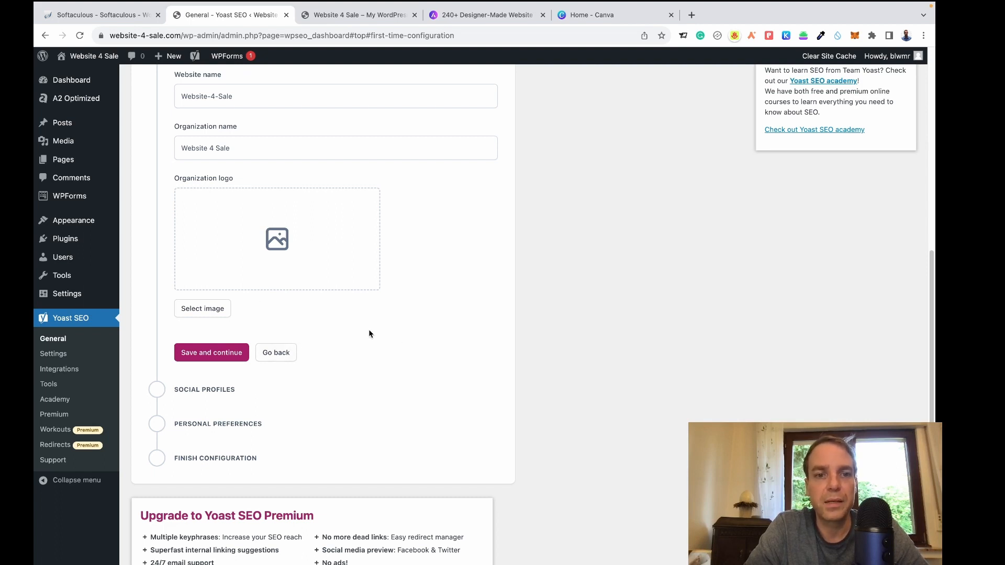
{"action": "left_click", "coordinate": [216, 358]}
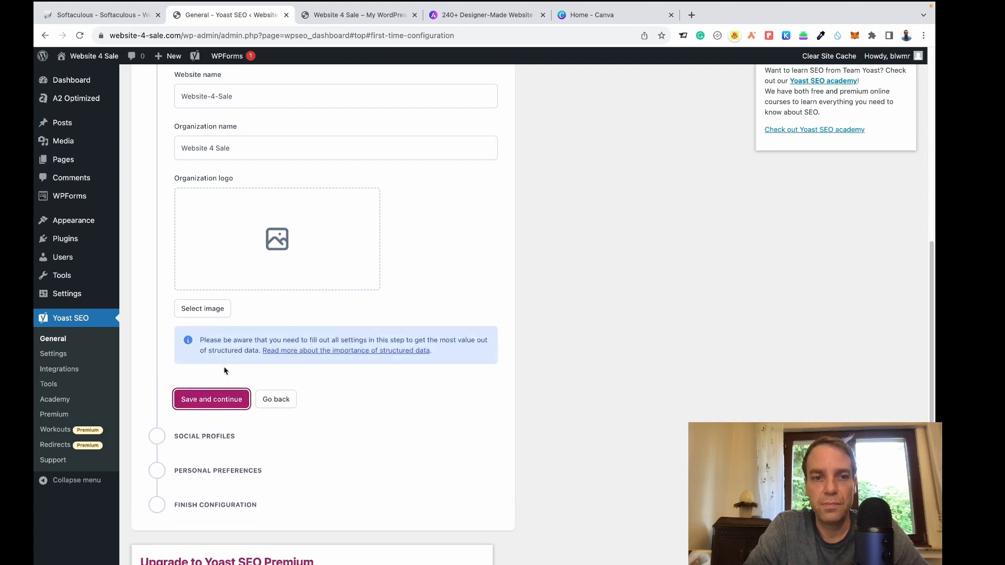
Leave social profiles empty and keep site-data tracking declined to finish all five steps.
{"action": "left_click", "coordinate": [225, 406]}
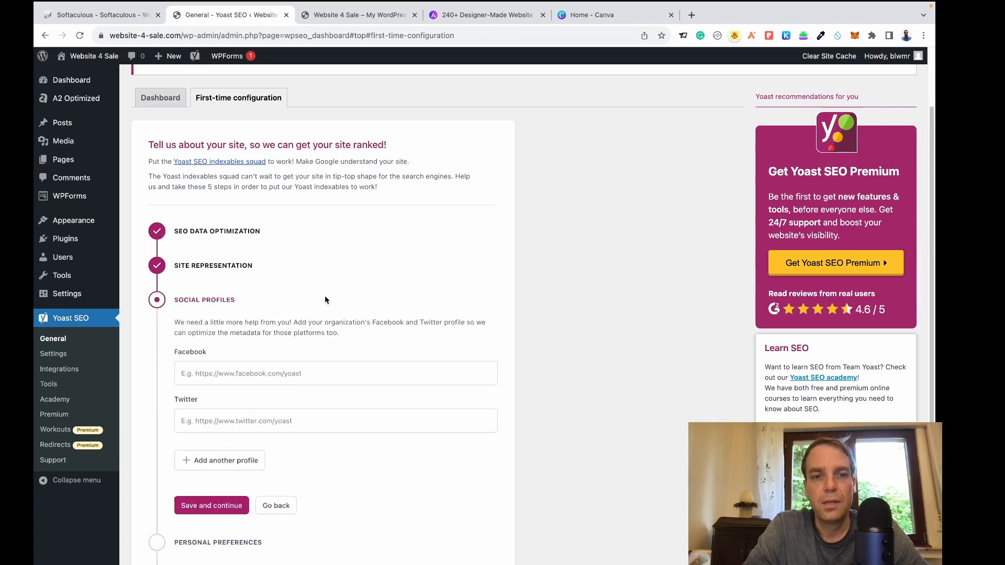
{"action": "scroll", "coordinate": [325, 297], "scroll_direction": "down", "scroll_amount": 3}
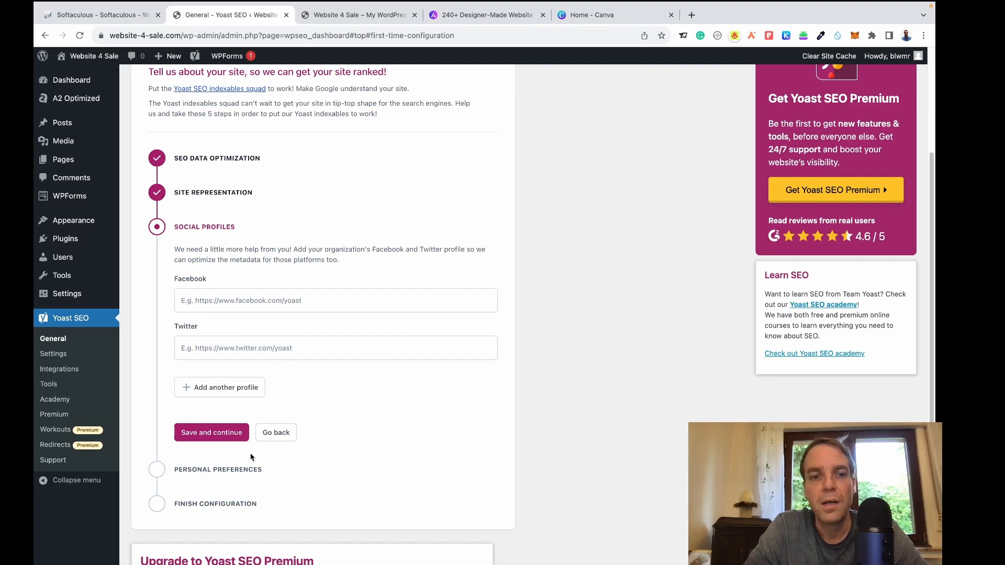
{"action": "left_click", "coordinate": [212, 442]}
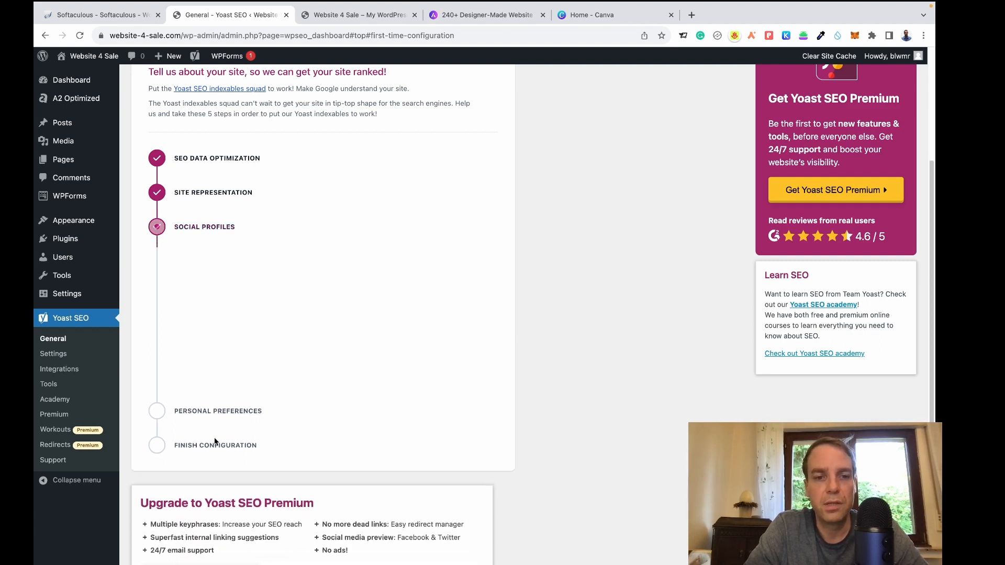
{"action": "scroll", "coordinate": [326, 336], "scroll_direction": "down", "scroll_amount": 3}
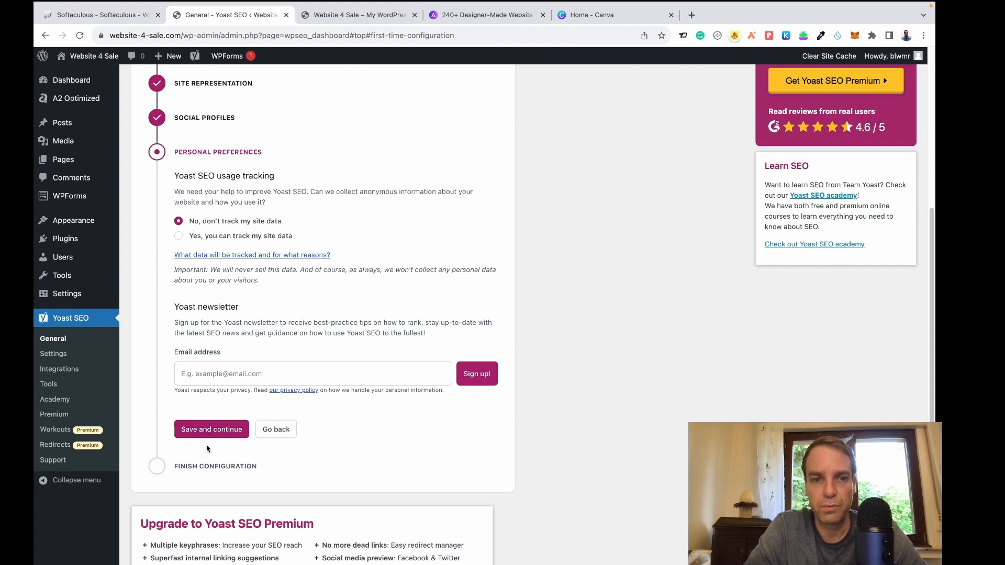
{"action": "left_click", "coordinate": [217, 435]}
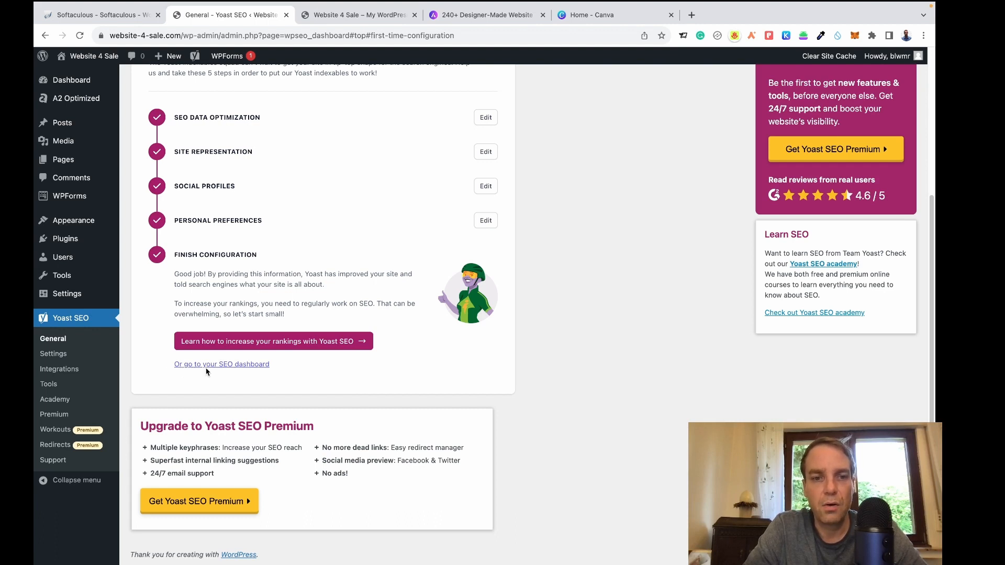
View the Yoast SEO dashboard, then go back to the main WordPress Dashboard.
{"action": "left_click", "coordinate": [238, 366]}
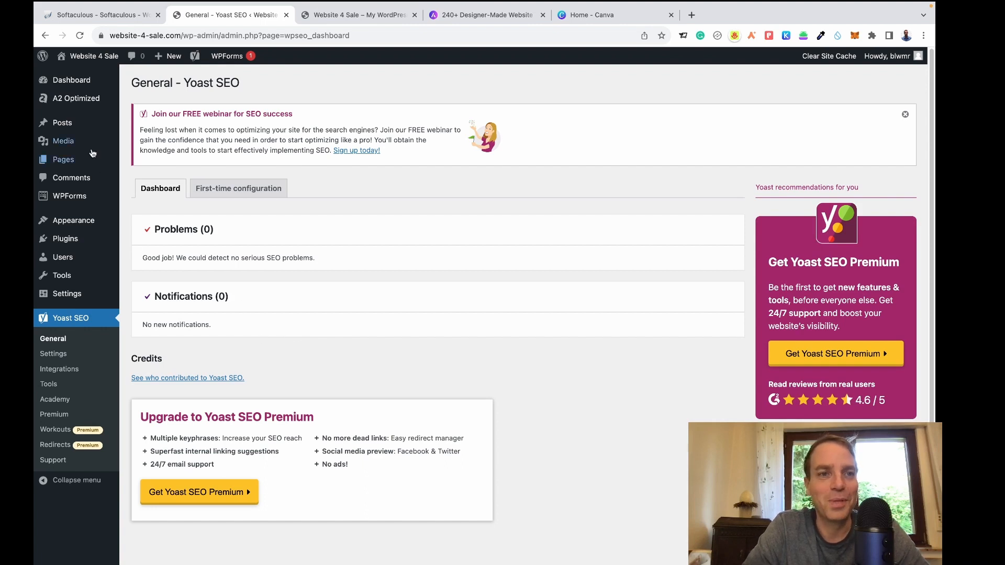
{"action": "left_click", "coordinate": [69, 81]}
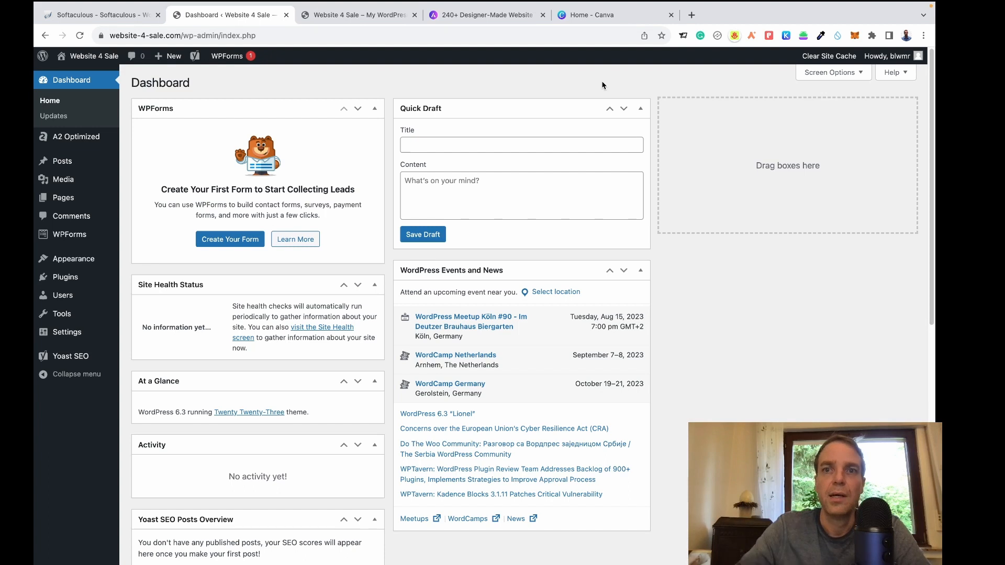
Switch to the 'Home - Canva' browser tab.
{"action": "left_click", "coordinate": [595, 16]}
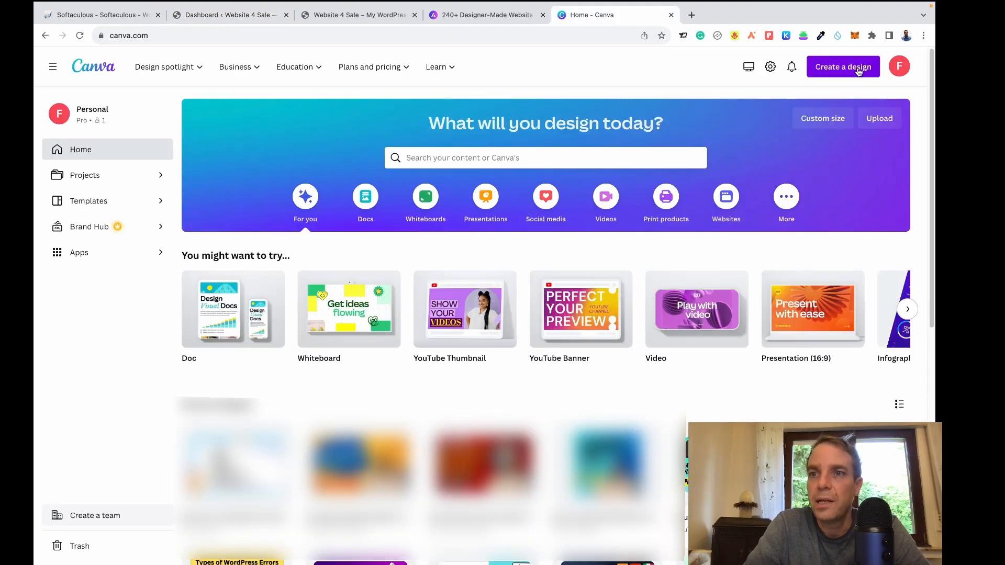
Create a new Canva design using the recent 1000 × 400 px custom size.
{"action": "left_click", "coordinate": [847, 67]}
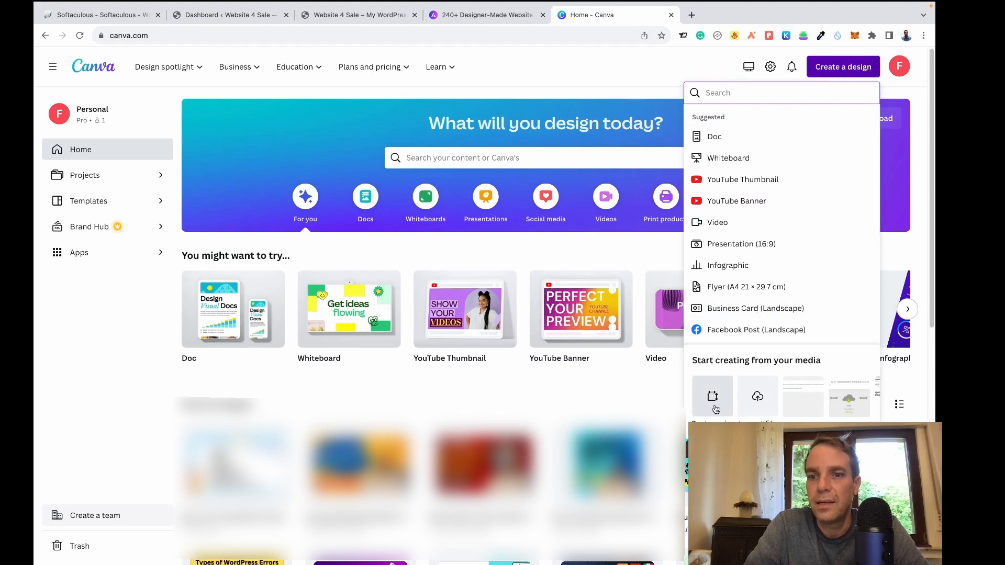
{"action": "left_click", "coordinate": [713, 396]}
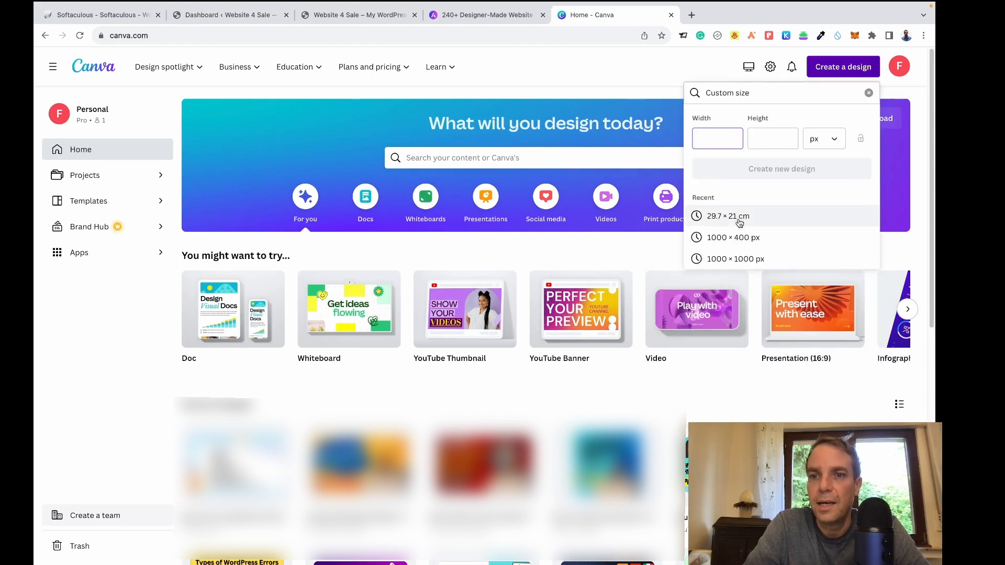
{"action": "left_click", "coordinate": [725, 243]}
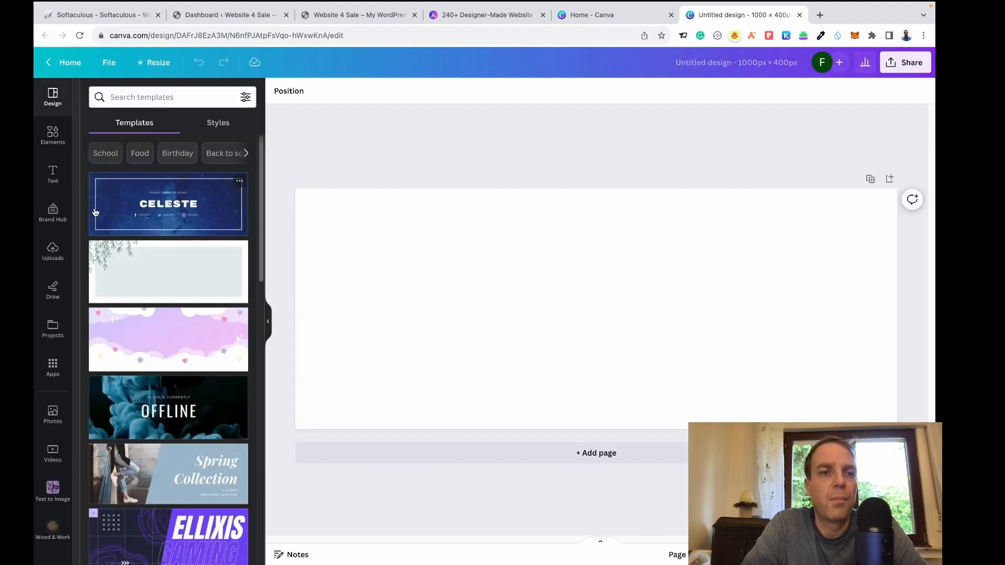
Add the 'Beach Please' script text combination to the banner.
{"action": "left_click", "coordinate": [54, 180]}
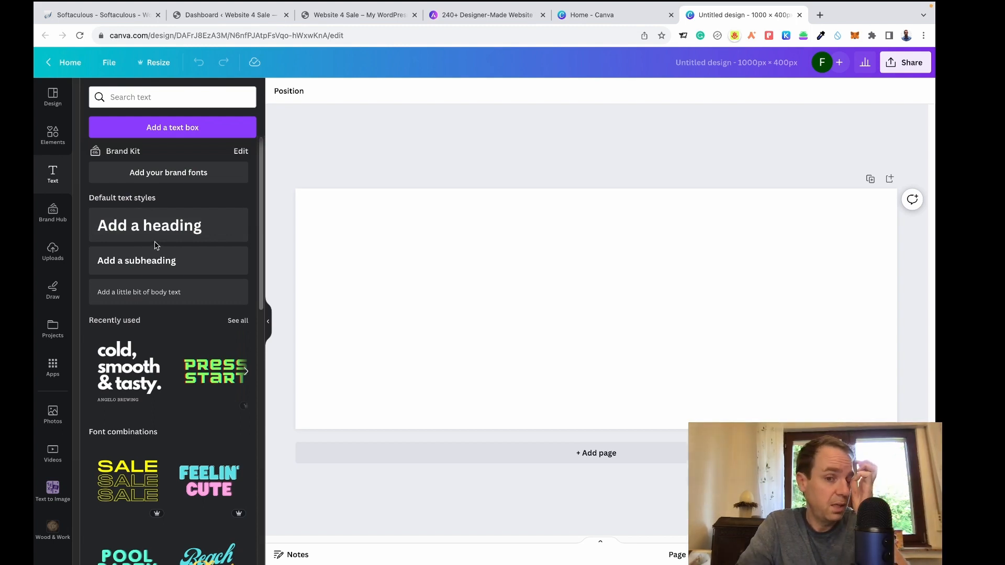
{"action": "scroll", "coordinate": [156, 245], "scroll_direction": "down", "scroll_amount": 5}
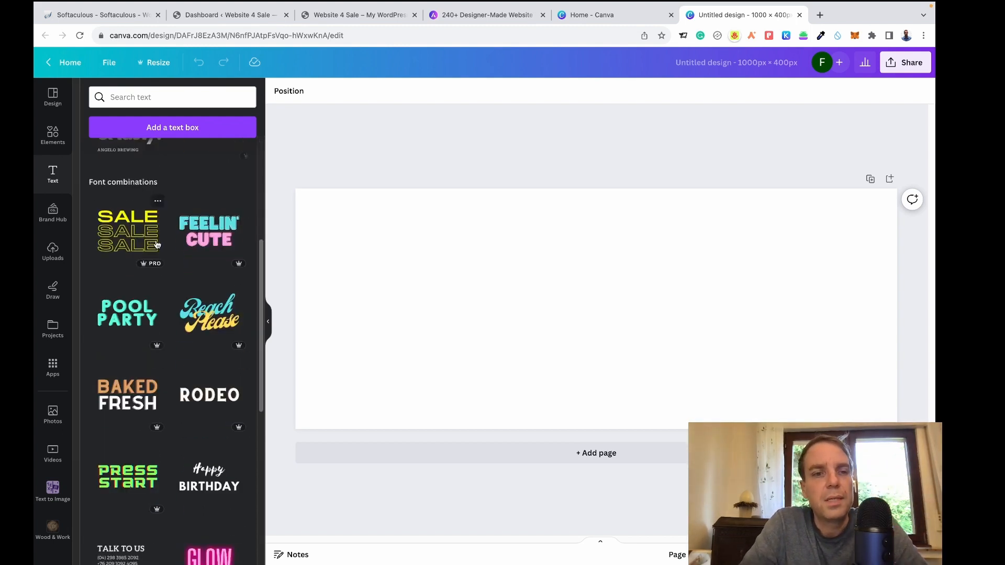
{"action": "scroll", "coordinate": [234, 335], "scroll_direction": "down", "scroll_amount": 2}
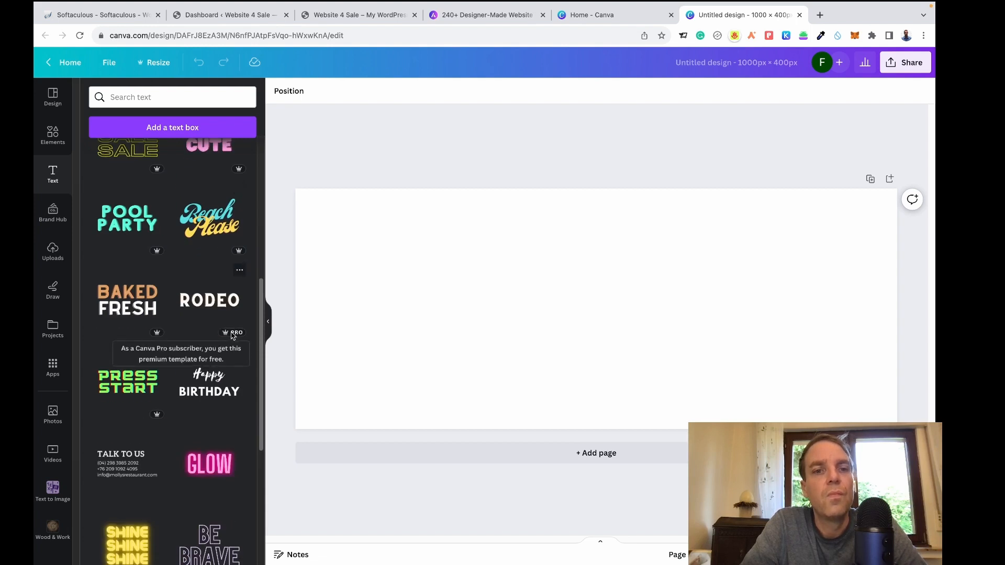
{"action": "left_click", "coordinate": [215, 235]}
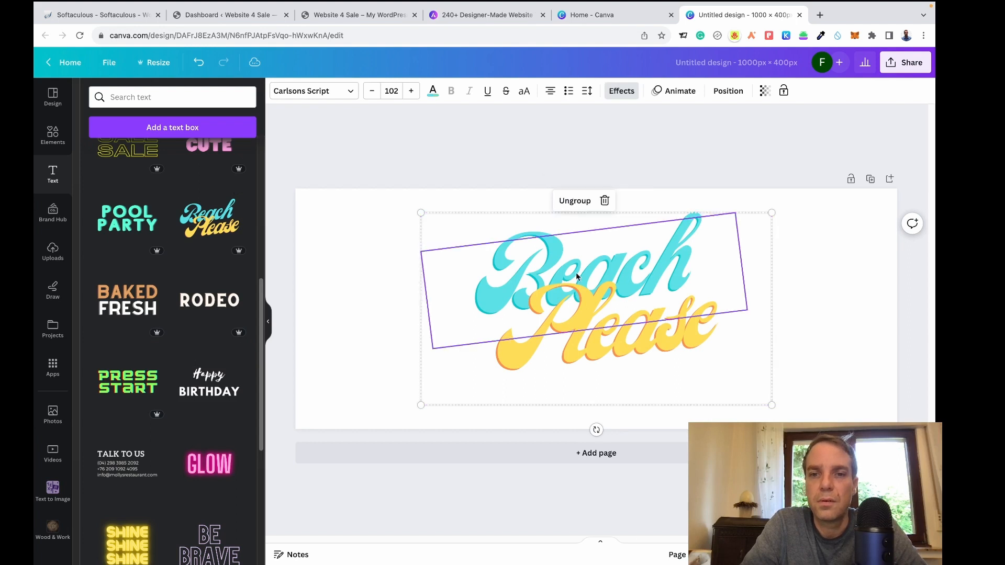
Replace 'Beach' with 'Website' and 'Please' with 'Sale' in the text.
{"action": "double_click", "coordinate": [593, 268]}
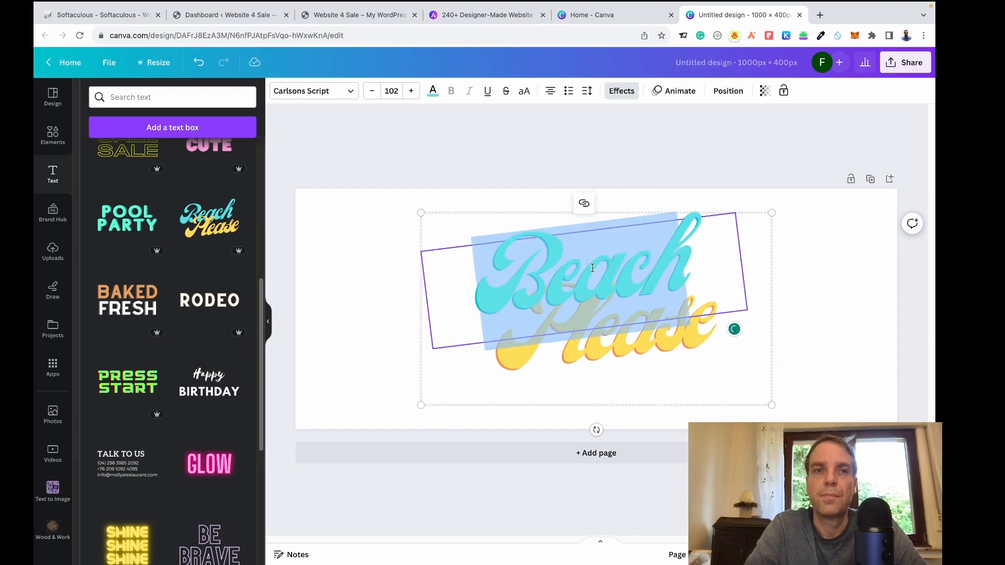
{"action": "type", "text": "Website"}
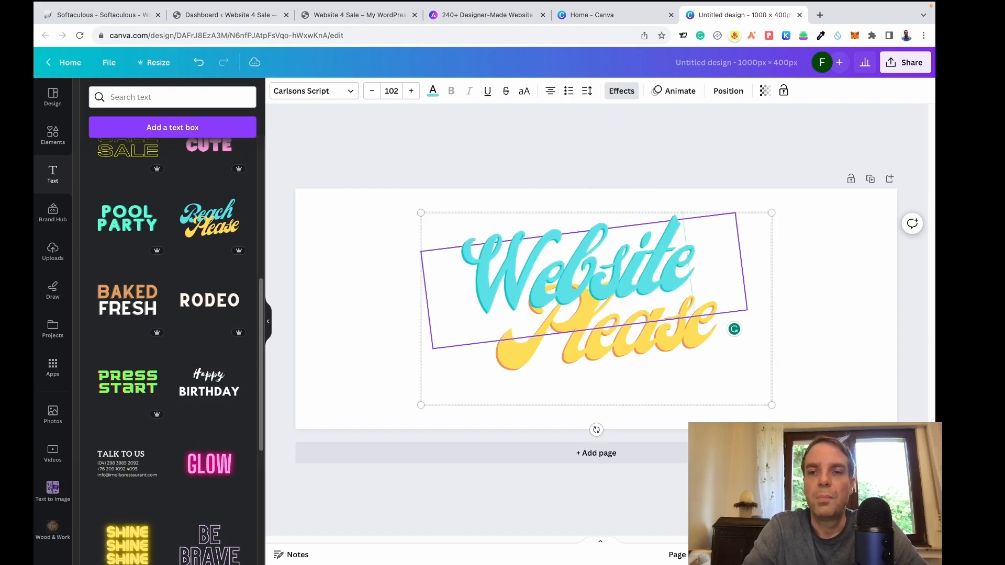
{"action": "left_click", "coordinate": [607, 352]}
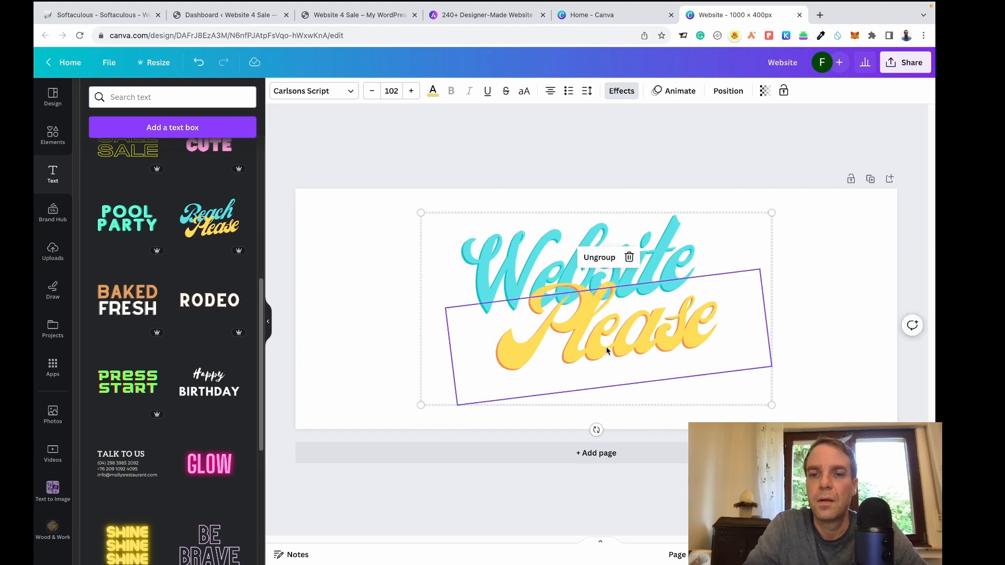
{"action": "left_click", "coordinate": [607, 347]}
{"action": "double_click", "coordinate": [606, 347]}
{"action": "type", "text": "S"}
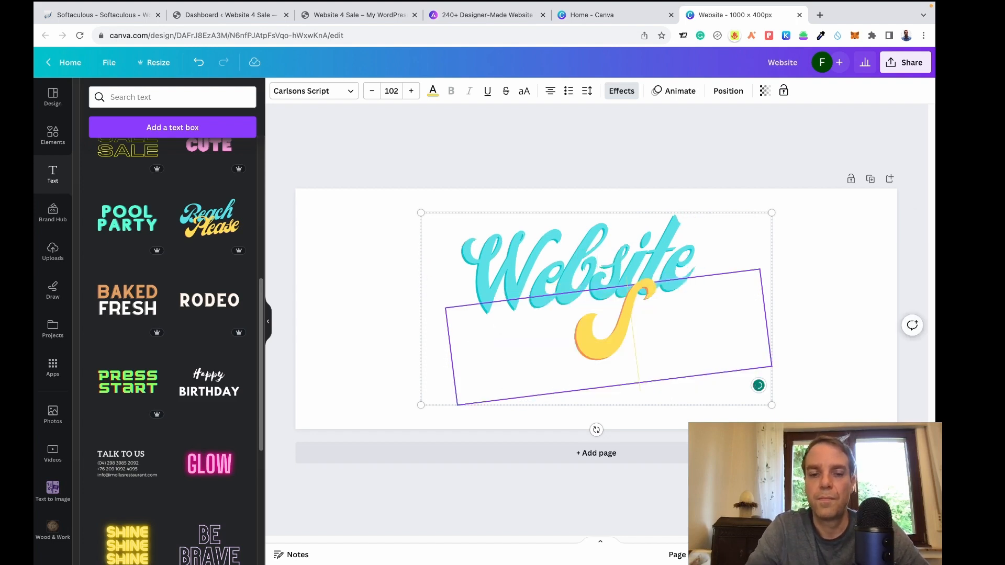
{"action": "type", "text": "ale"}
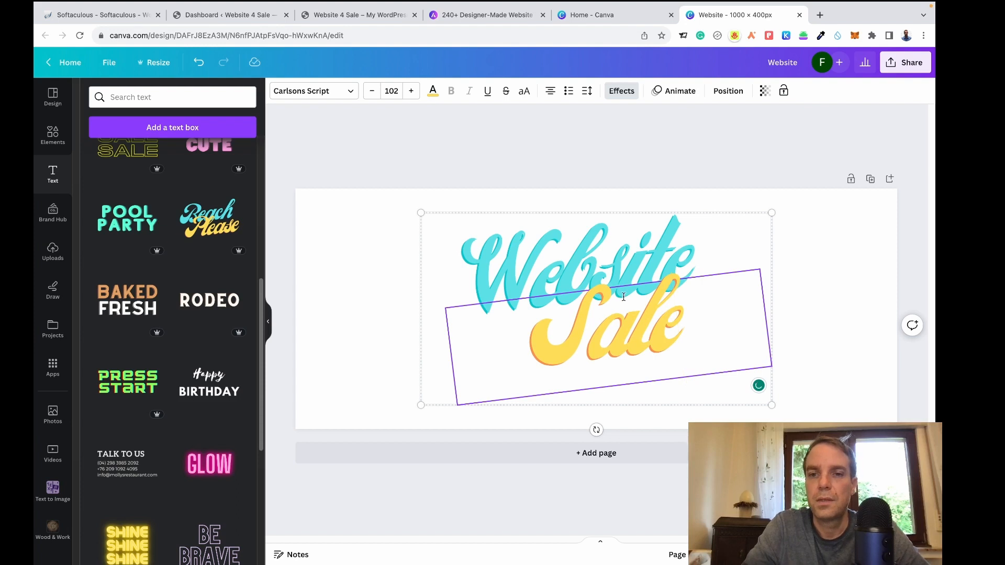
{"action": "left_click", "coordinate": [596, 191]}
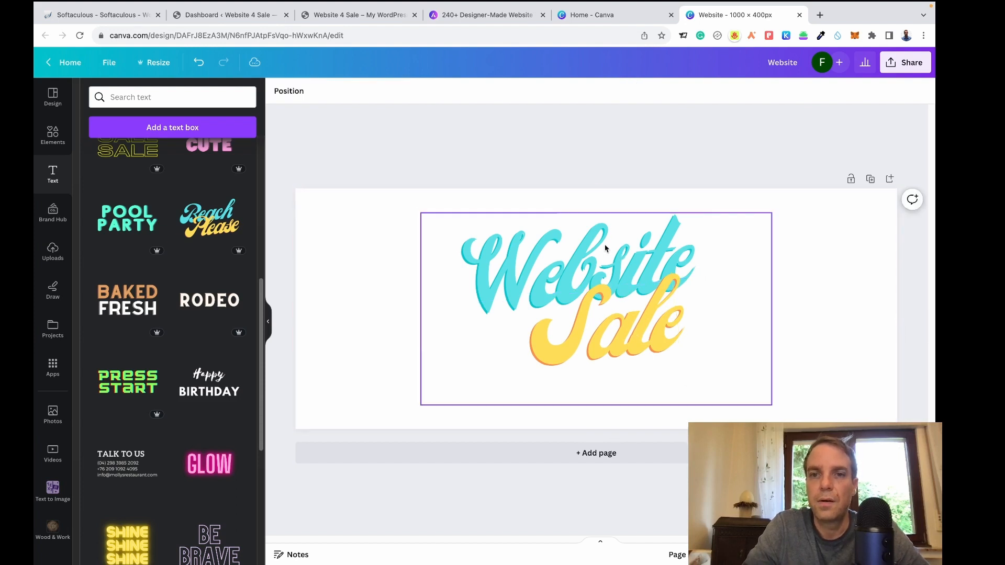
Ungroup the heading, duplicate 'Website' and replace the copy's text with 4.
{"action": "left_click", "coordinate": [607, 260]}
{"action": "left_click", "coordinate": [575, 202]}
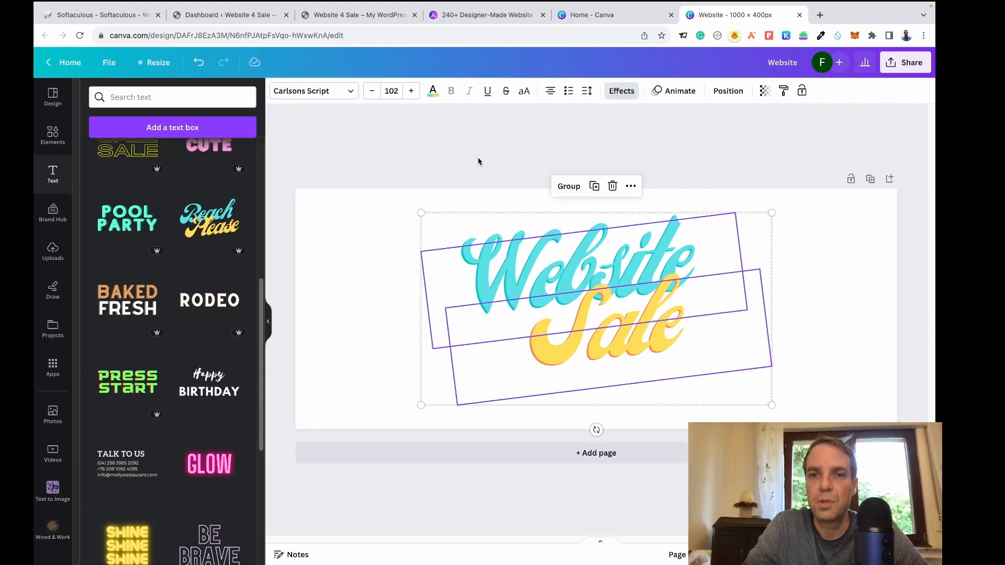
{"action": "left_click", "coordinate": [541, 242]}
{"action": "left_click", "coordinate": [565, 201]}
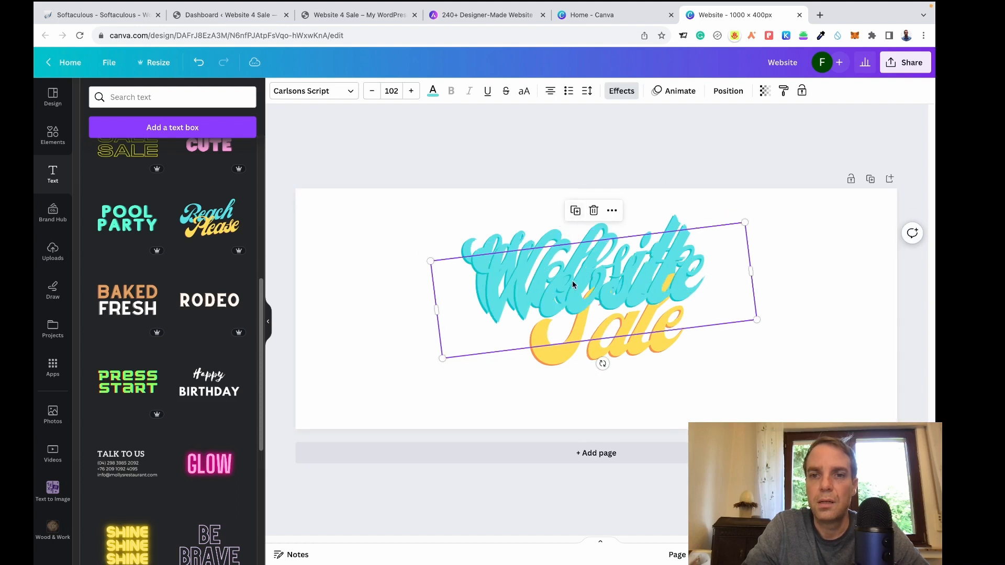
{"action": "left_click_drag", "start_coordinate": [576, 285], "coordinate": [685, 315]}
{"action": "double_click", "coordinate": [746, 317]}
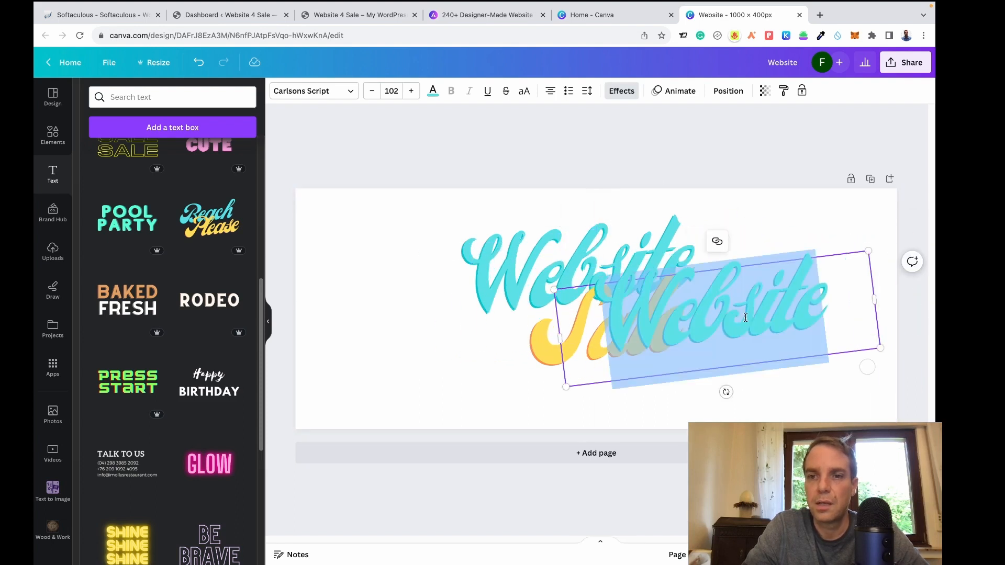
{"action": "type", "text": "4"}
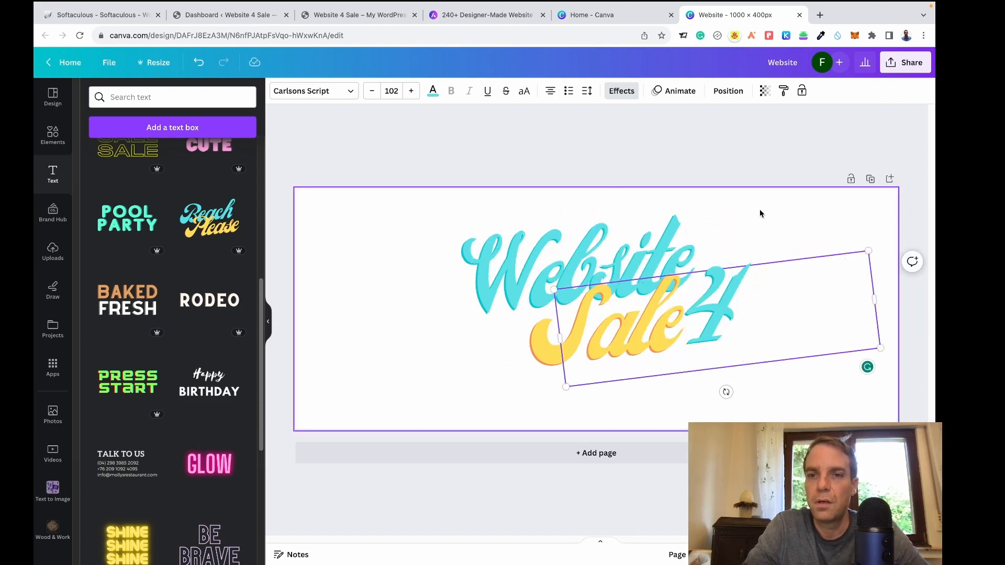
Colour the 4 dark red and narrow its text box around the digit.
{"action": "double_click", "coordinate": [731, 295]}
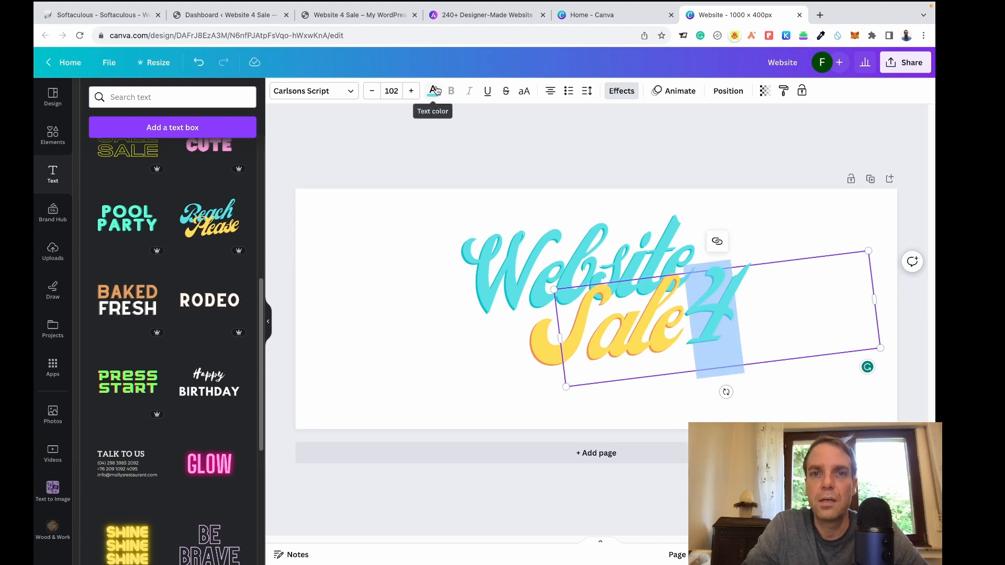
{"action": "left_click", "coordinate": [433, 90]}
{"action": "left_click", "coordinate": [96, 237]}
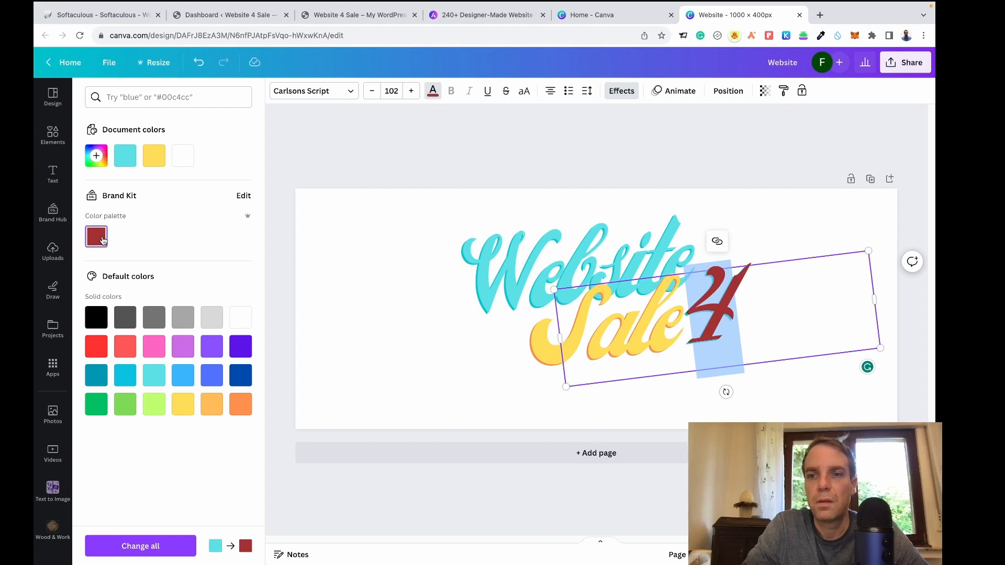
{"action": "left_click", "coordinate": [295, 246]}
{"action": "left_click", "coordinate": [388, 219]}
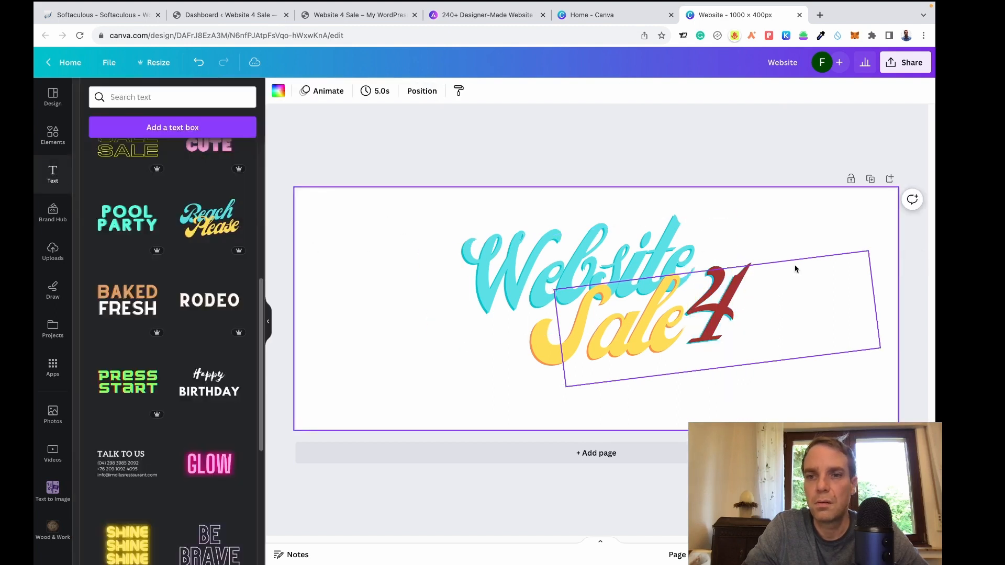
{"action": "left_click", "coordinate": [709, 295]}
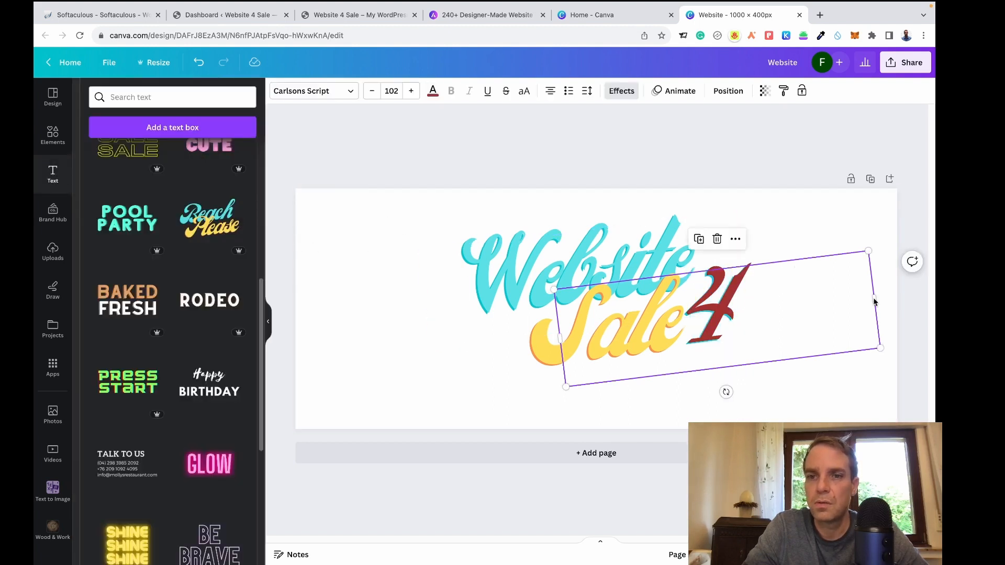
{"action": "left_click_drag", "start_coordinate": [560, 339], "coordinate": [814, 310]}
{"action": "left_click", "coordinate": [789, 233]}
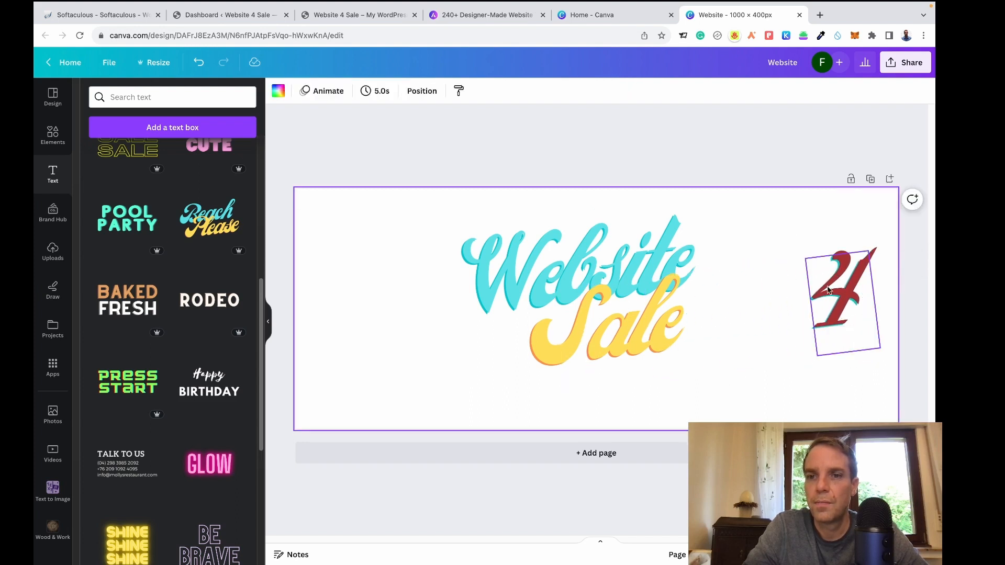
Lower Sale, nudge Website up, and set the 4 between them, tilted 39° at size 66.
{"action": "left_click", "coordinate": [652, 287]}
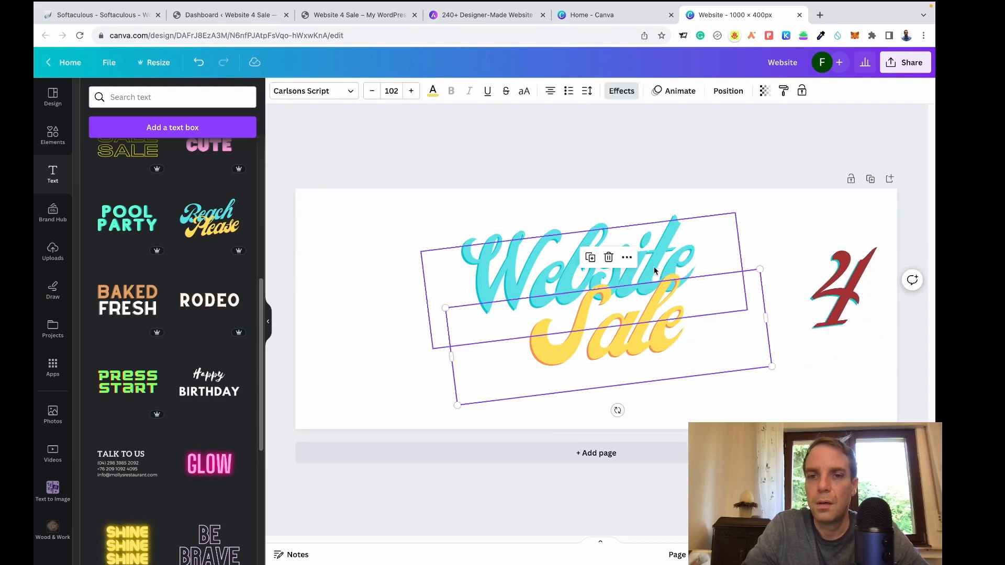
{"action": "left_click_drag", "start_coordinate": [635, 339], "coordinate": [644, 373]}
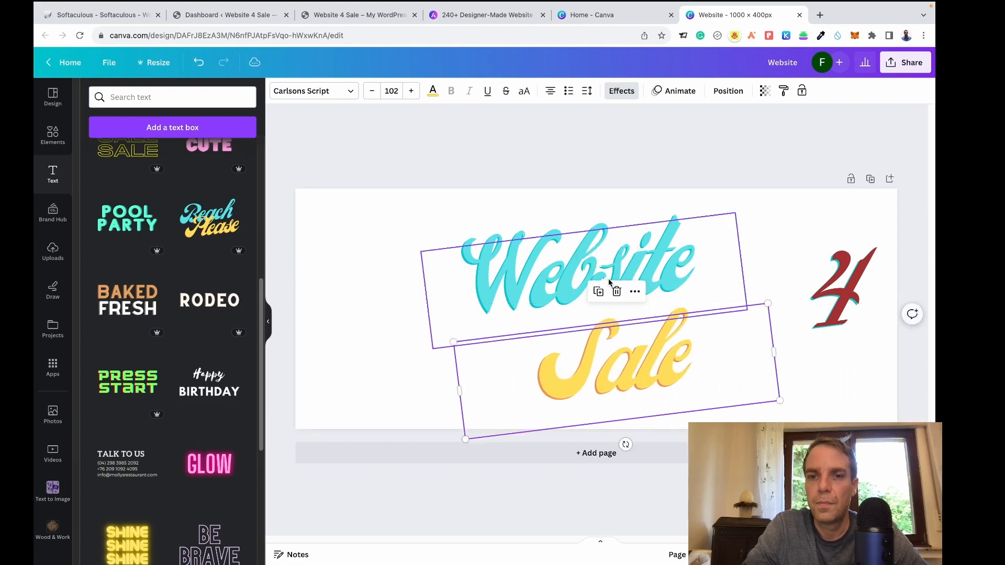
{"action": "left_click_drag", "start_coordinate": [609, 269], "coordinate": [606, 256]}
{"action": "left_click_drag", "start_coordinate": [837, 288], "coordinate": [612, 319]}
{"action": "left_click_drag", "start_coordinate": [627, 393], "coordinate": [655, 388]}
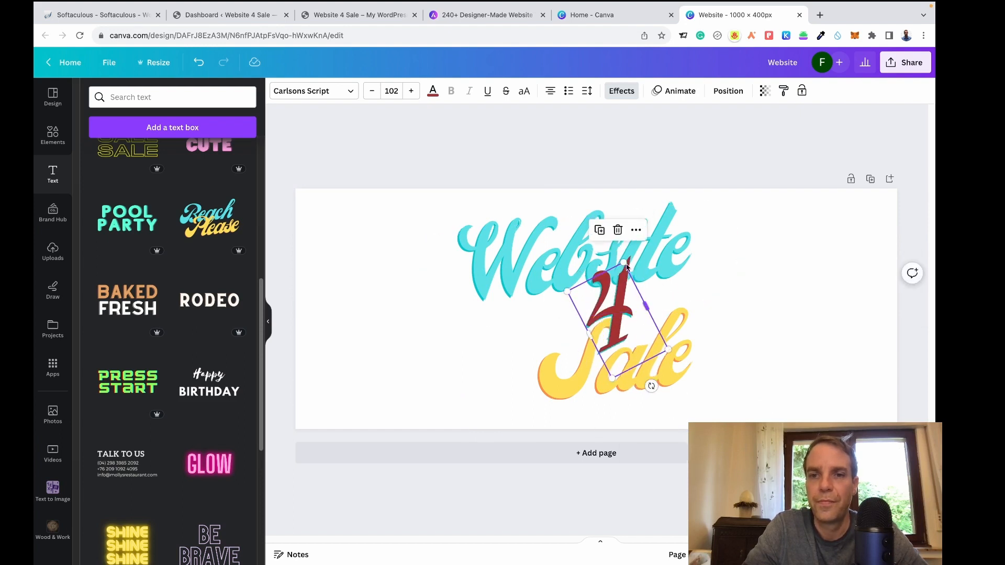
{"action": "left_click_drag", "start_coordinate": [624, 262], "coordinate": [634, 322]}
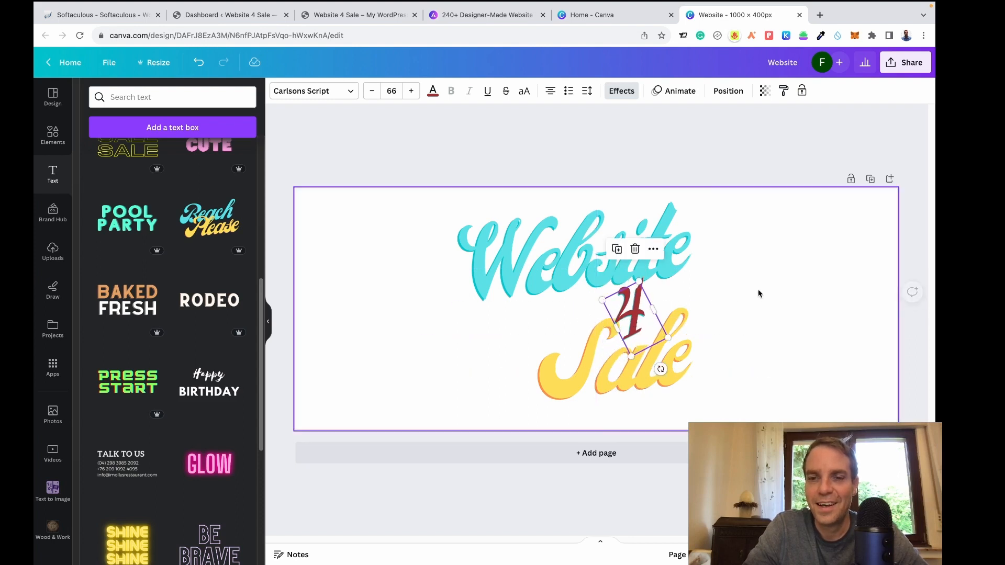
{"action": "left_click", "coordinate": [761, 337]}
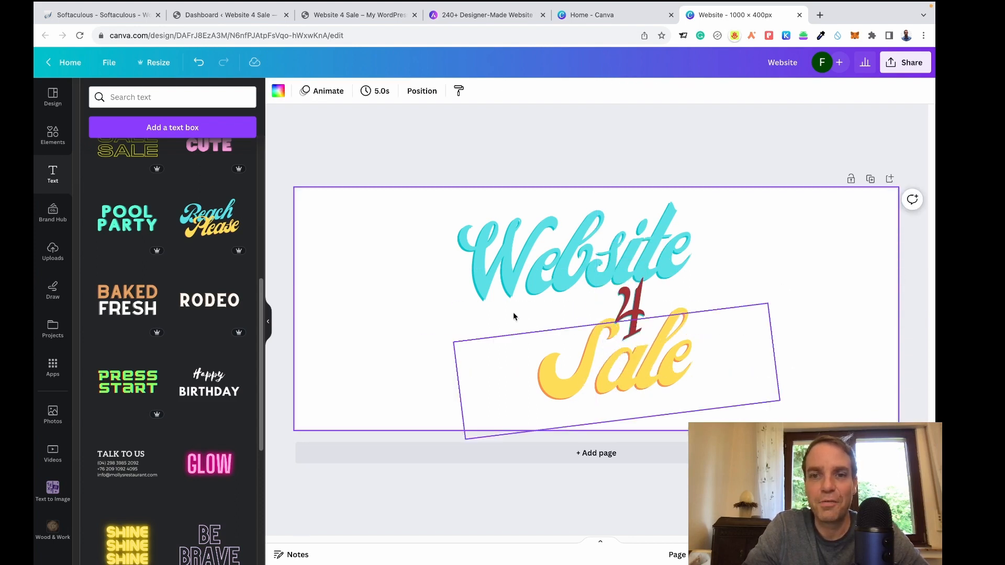
Shift Sale slightly up and left to tighten the heading.
{"action": "left_click", "coordinate": [615, 371]}
{"action": "left_click_drag", "start_coordinate": [610, 367], "coordinate": [606, 358]}
{"action": "left_click", "coordinate": [820, 286]}
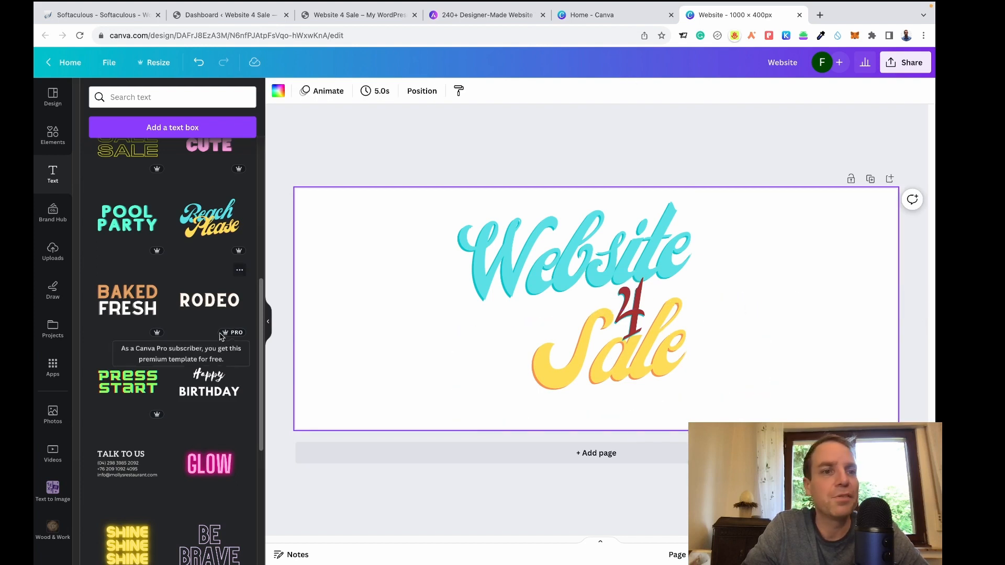
{"action": "left_click", "coordinate": [48, 131]}
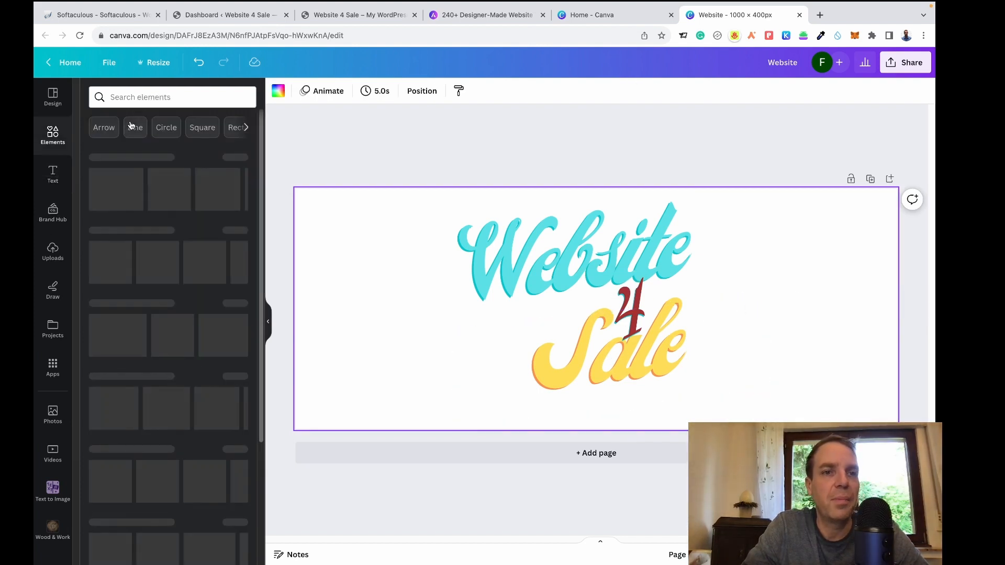
Add the monitor graphic from a 'website' elements search, enlarged at the left of the page.
{"action": "left_click", "coordinate": [119, 99]}
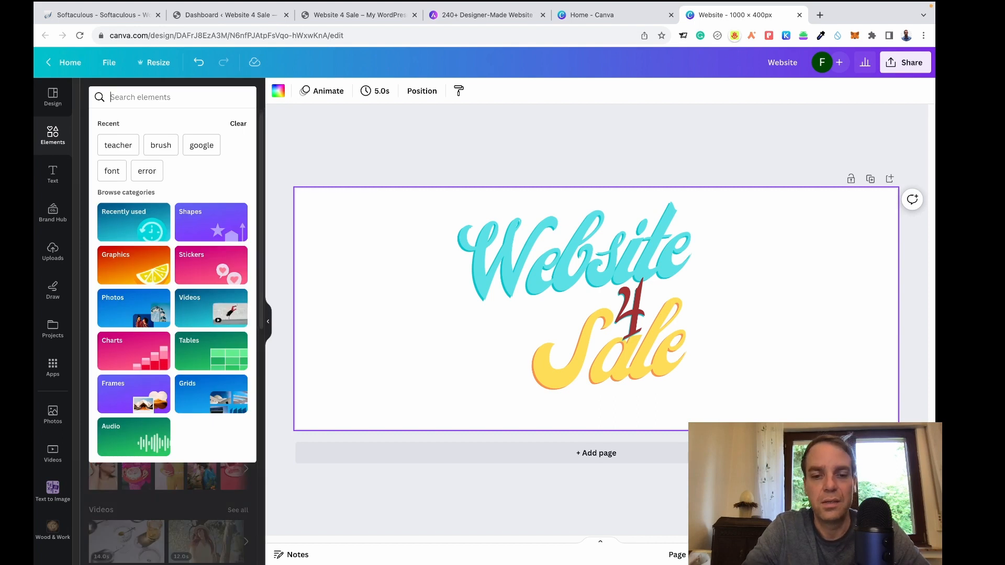
{"action": "type", "text": "website"}
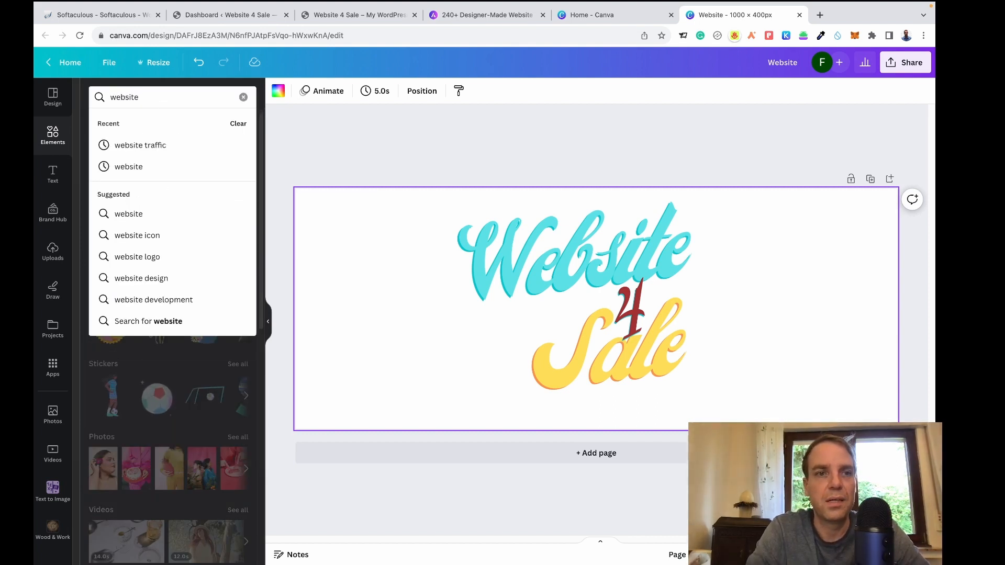
{"action": "key", "text": "Return"}
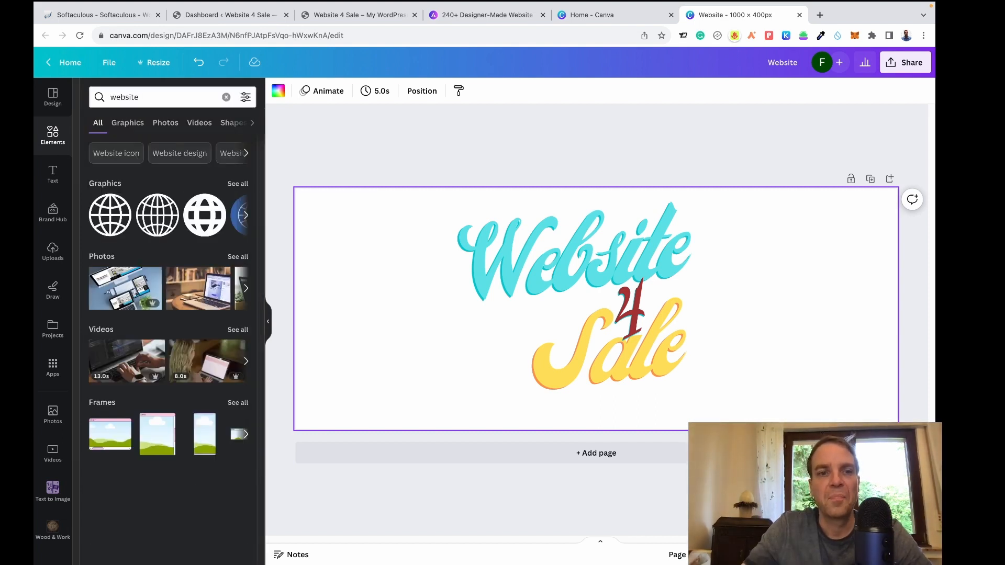
{"action": "left_click", "coordinate": [244, 185]}
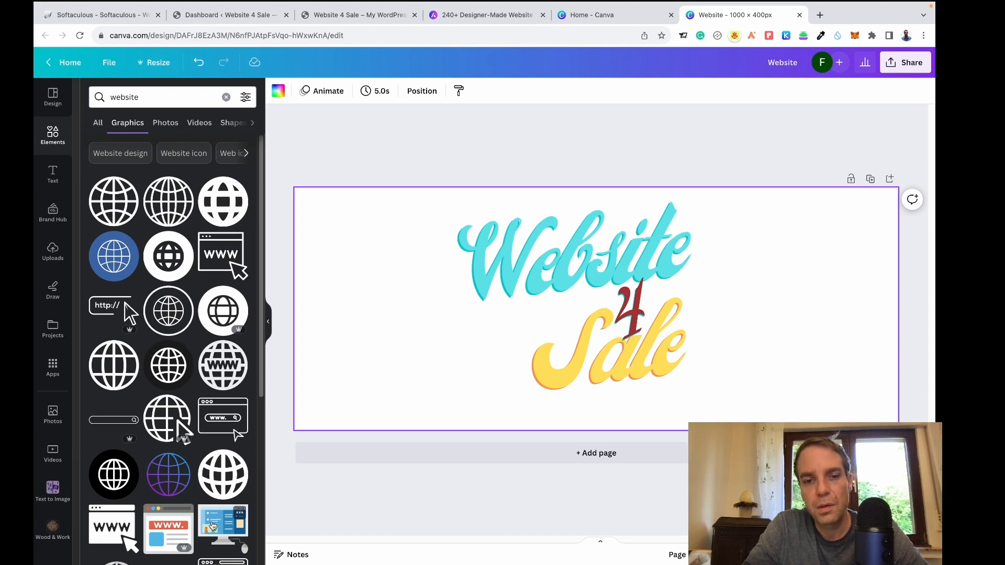
{"action": "left_click", "coordinate": [223, 528]}
{"action": "left_click_drag", "start_coordinate": [555, 286], "coordinate": [340, 244]}
{"action": "left_click_drag", "start_coordinate": [425, 317], "coordinate": [512, 398]}
{"action": "left_click_drag", "start_coordinate": [450, 305], "coordinate": [430, 306]}
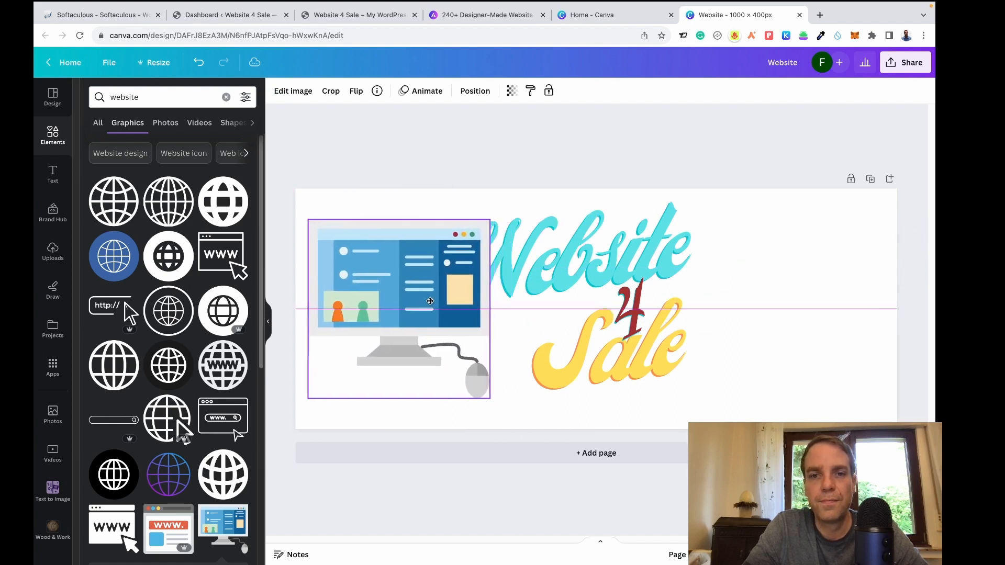
Move the whole Website 4 Sale heading to the right.
{"action": "left_click_drag", "start_coordinate": [785, 163], "coordinate": [558, 406]}
{"action": "left_click_drag", "start_coordinate": [547, 271], "coordinate": [602, 264]}
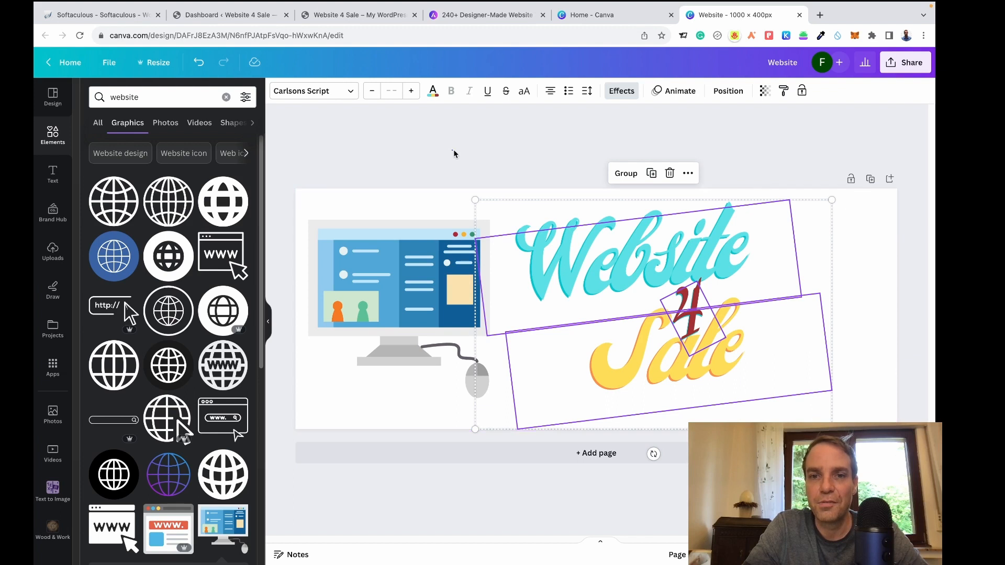
{"action": "left_click", "coordinate": [436, 292]}
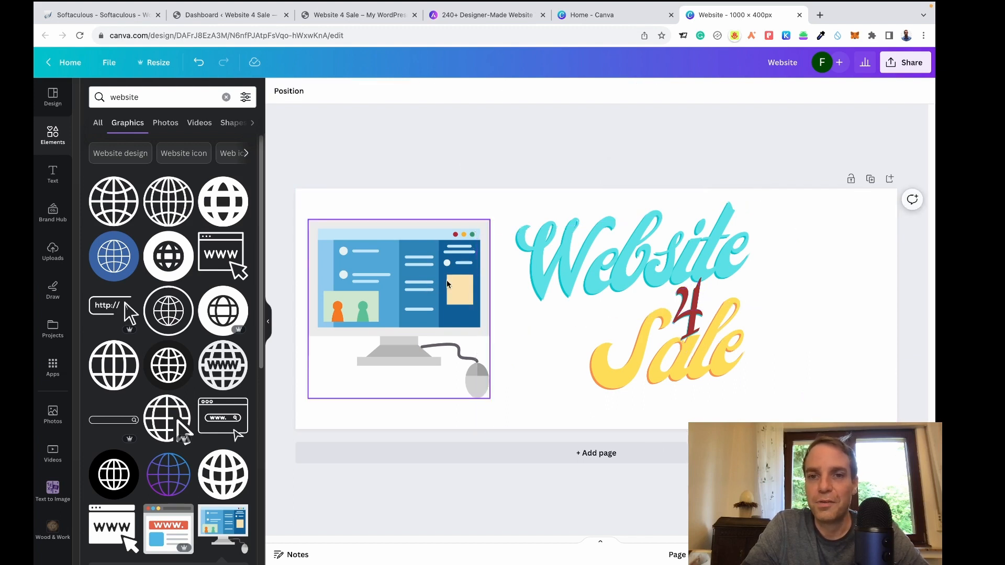
Send the monitor graphic behind the Website 4 Sale text.
{"action": "mouse_move", "coordinate": [433, 274]}
{"action": "left_mouse_down"}
{"action": "mouse_move", "coordinate": [460, 273]}
{"action": "mouse_move", "coordinate": [433, 270]}
{"action": "mouse_move", "coordinate": [445, 270]}
{"action": "left_mouse_up"}
{"action": "left_click", "coordinate": [464, 93]}
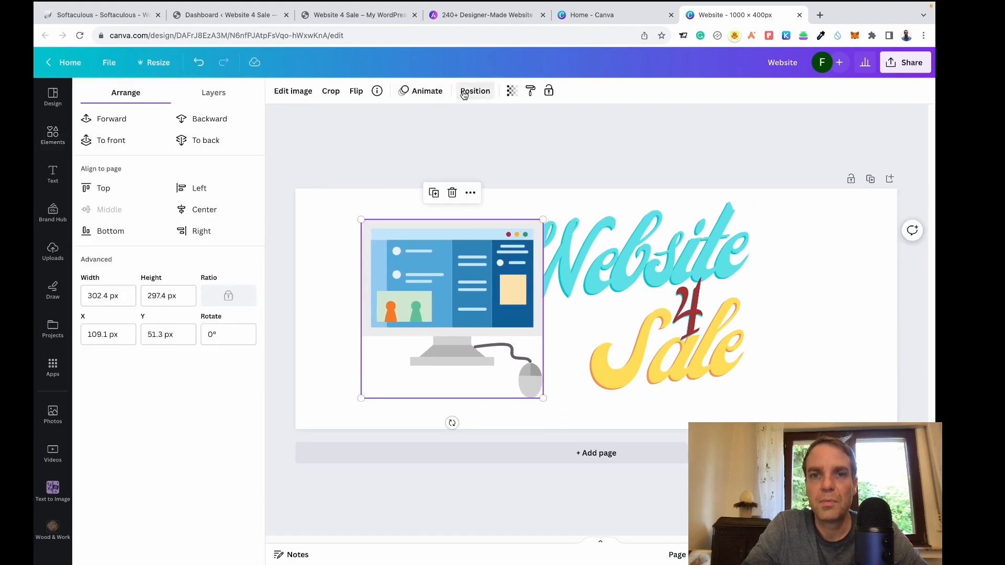
{"action": "left_click", "coordinate": [219, 146]}
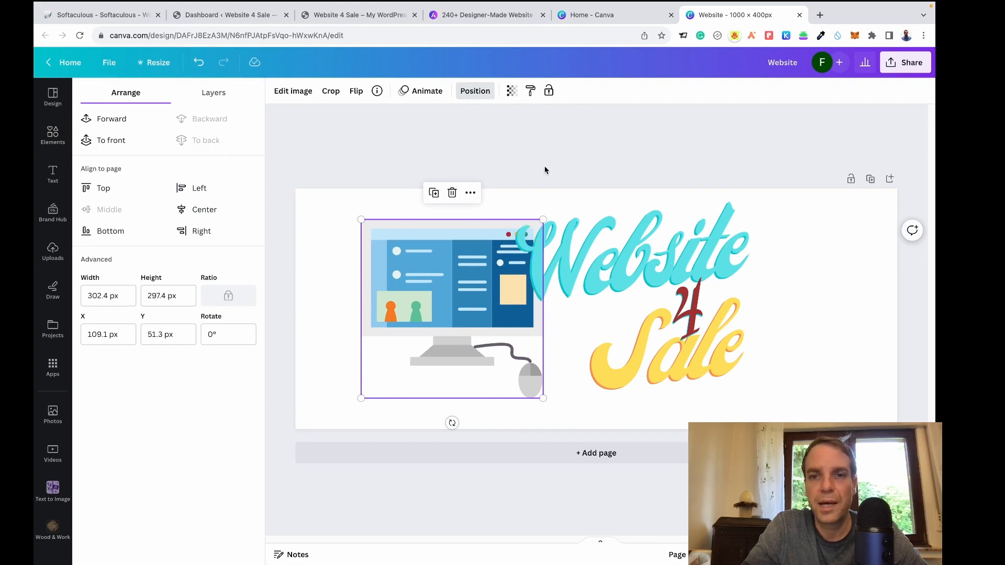
{"action": "left_click", "coordinate": [546, 172]}
{"action": "left_click", "coordinate": [561, 181]}
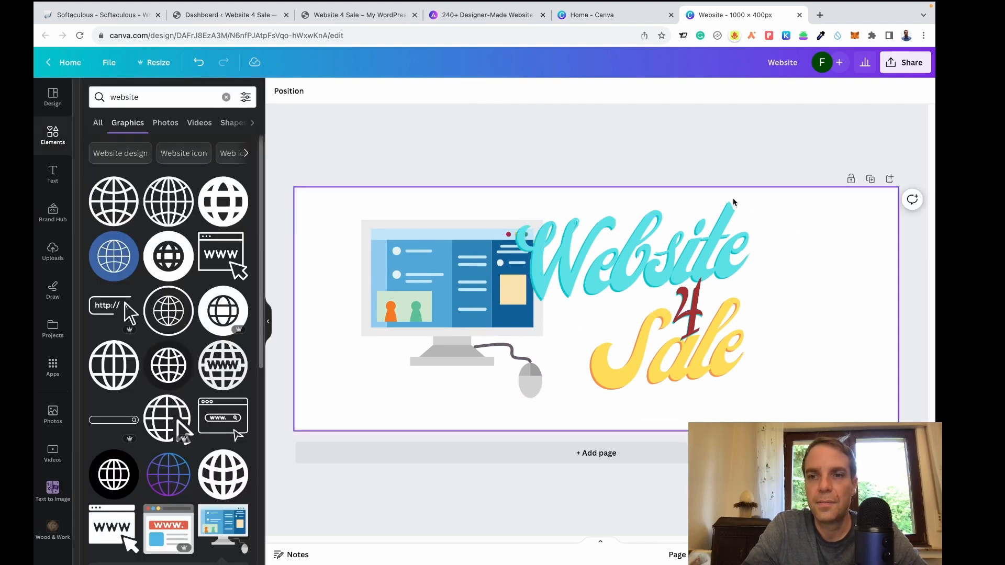
Group all banner elements and shift the group left and up.
{"action": "left_click_drag", "start_coordinate": [781, 160], "coordinate": [349, 421]}
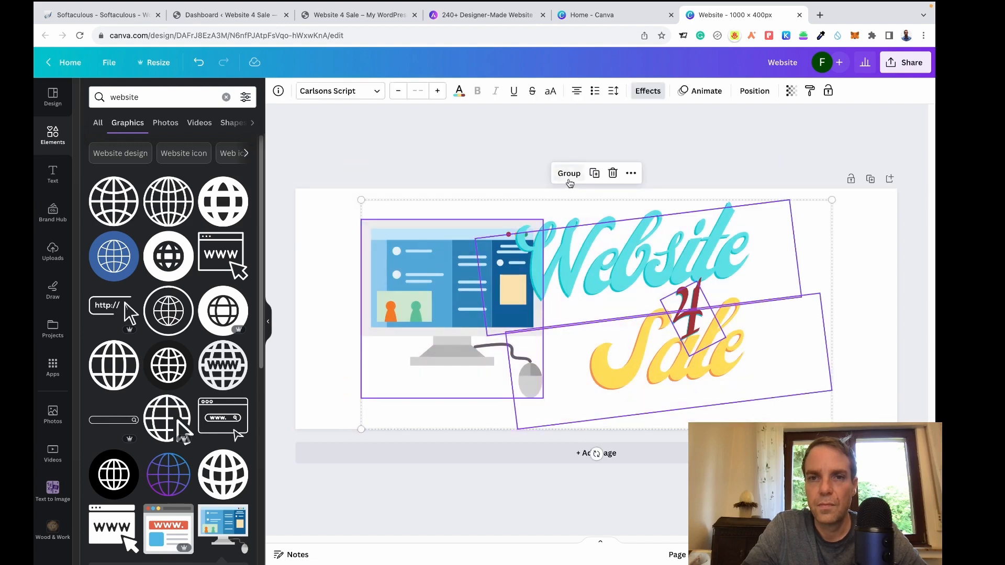
{"action": "left_click", "coordinate": [569, 176]}
{"action": "left_click_drag", "start_coordinate": [647, 269], "coordinate": [605, 251]}
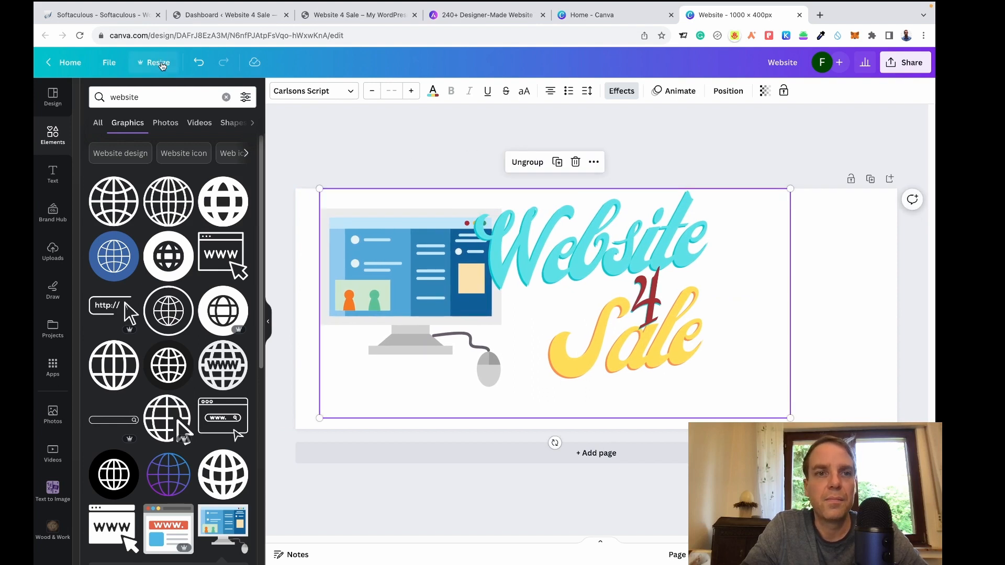
{"action": "left_click", "coordinate": [159, 63]}
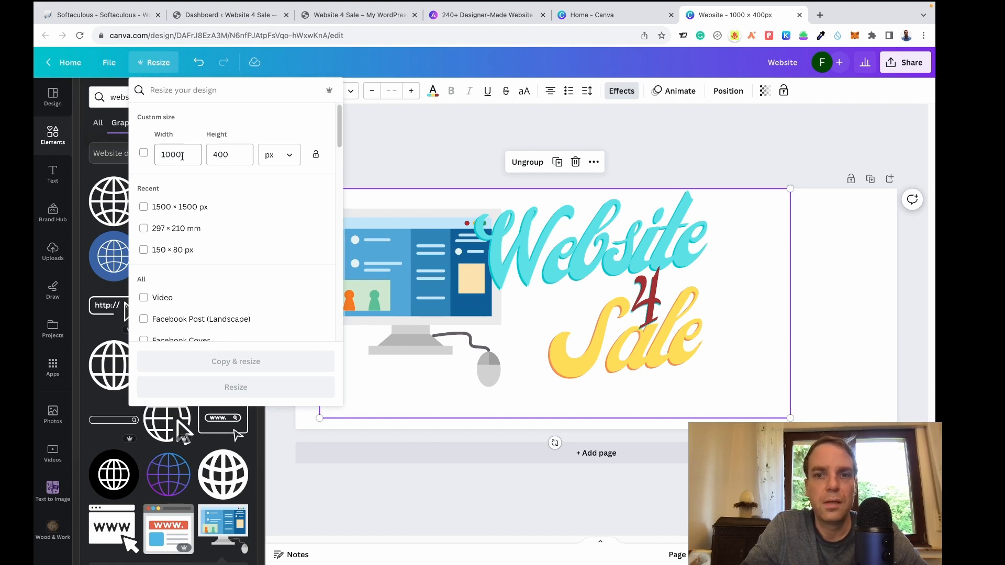
Enlarge the logo group and shift it slightly left.
{"action": "left_click", "coordinate": [507, 275]}
{"action": "left_click", "coordinate": [506, 275]}
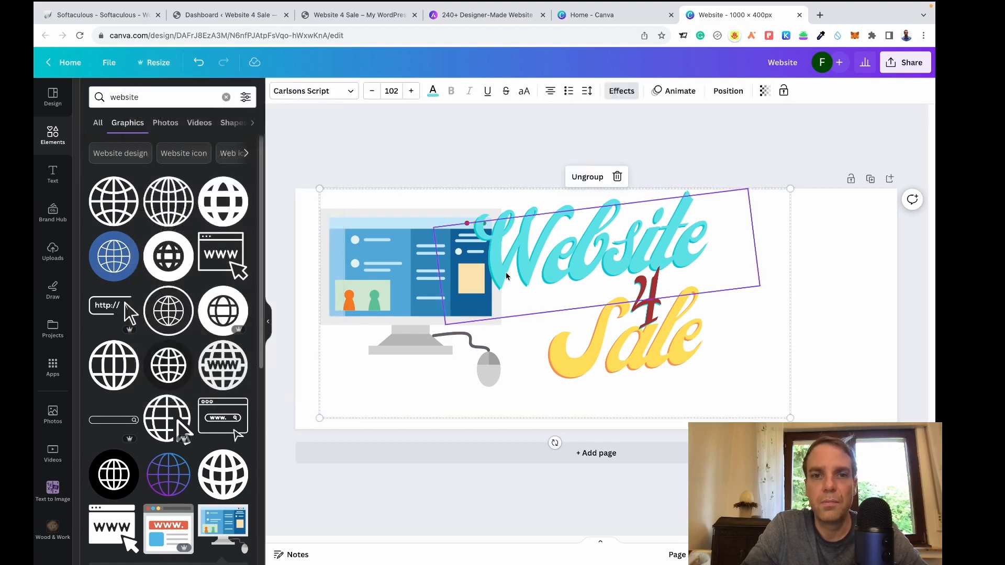
{"action": "left_click_drag", "start_coordinate": [791, 418], "coordinate": [879, 461]}
{"action": "left_click", "coordinate": [532, 179]}
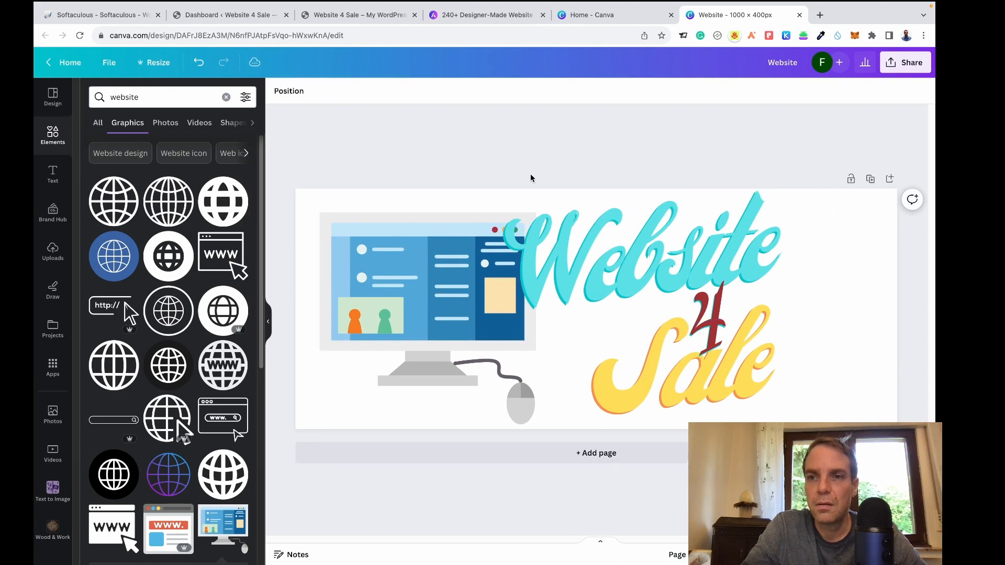
{"action": "left_click_drag", "start_coordinate": [486, 267], "coordinate": [471, 271]}
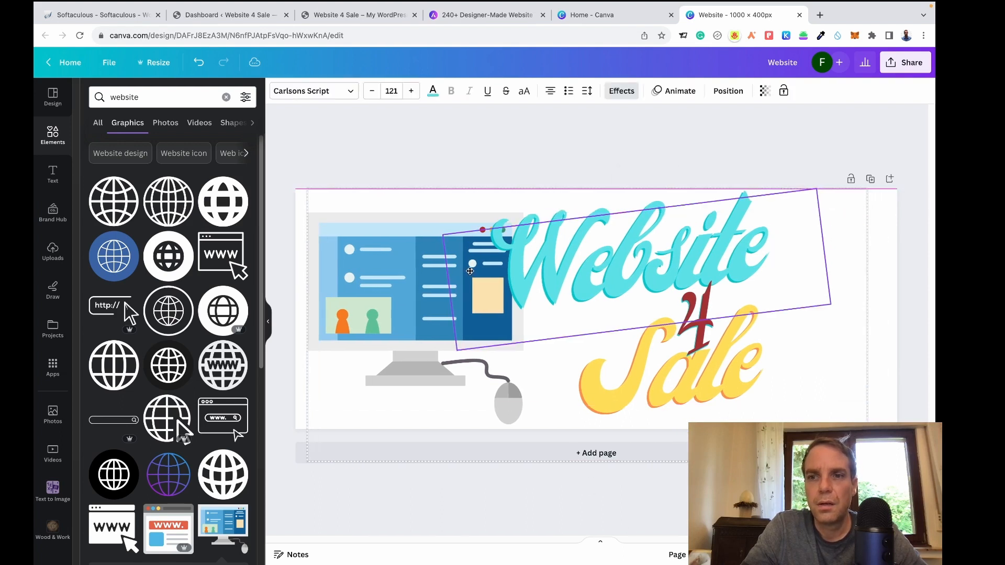
{"action": "left_click", "coordinate": [421, 128]}
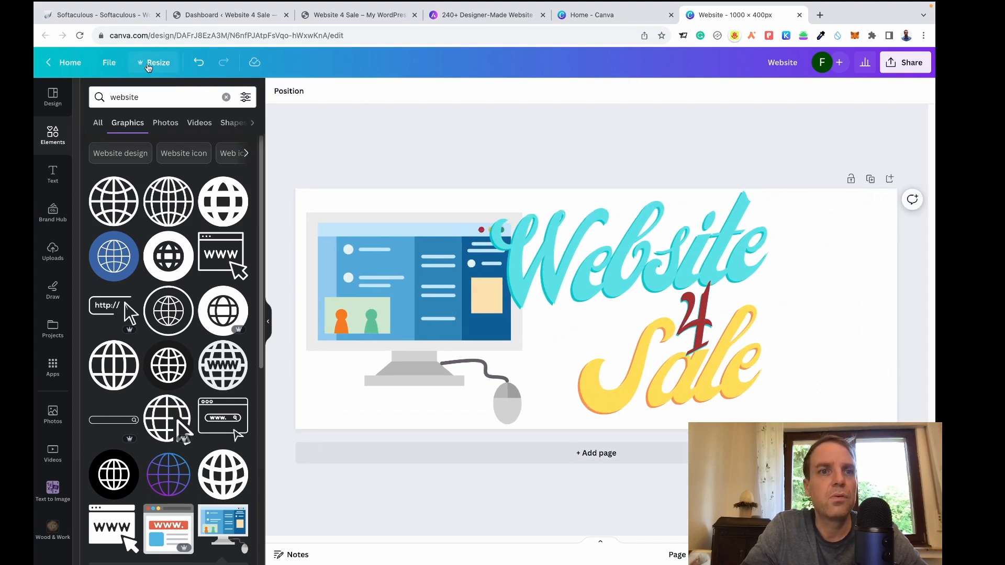
Make a 900 × 400 px copy of the design with width set to 900.
{"action": "left_click", "coordinate": [149, 66]}
{"action": "left_click", "coordinate": [173, 154]}
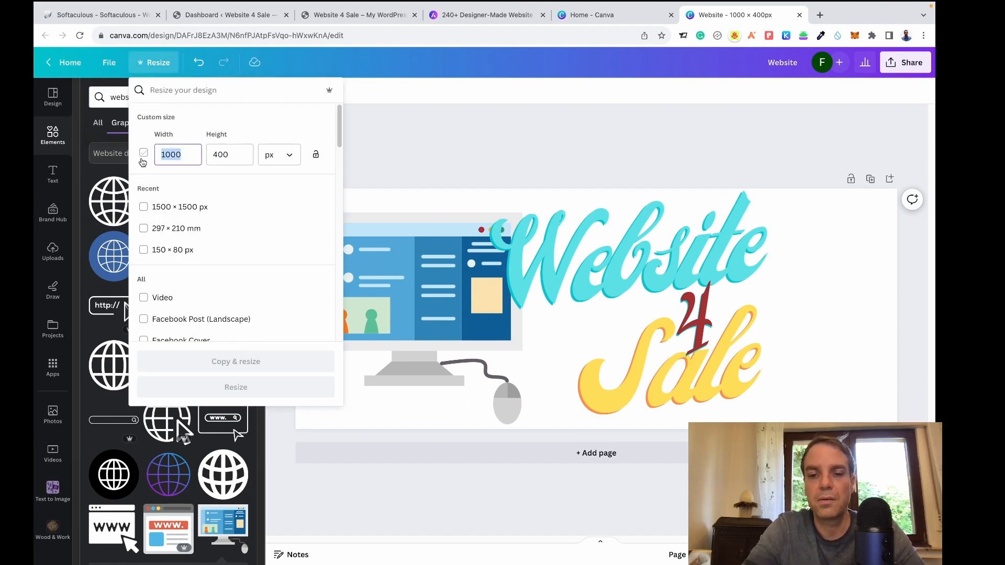
{"action": "type", "text": "900"}
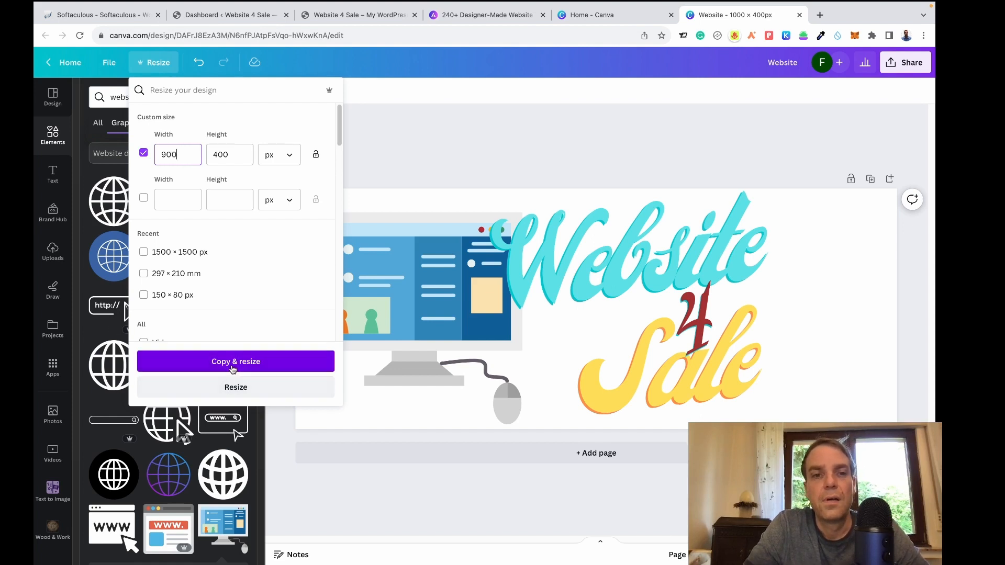
{"action": "left_click", "coordinate": [230, 367]}
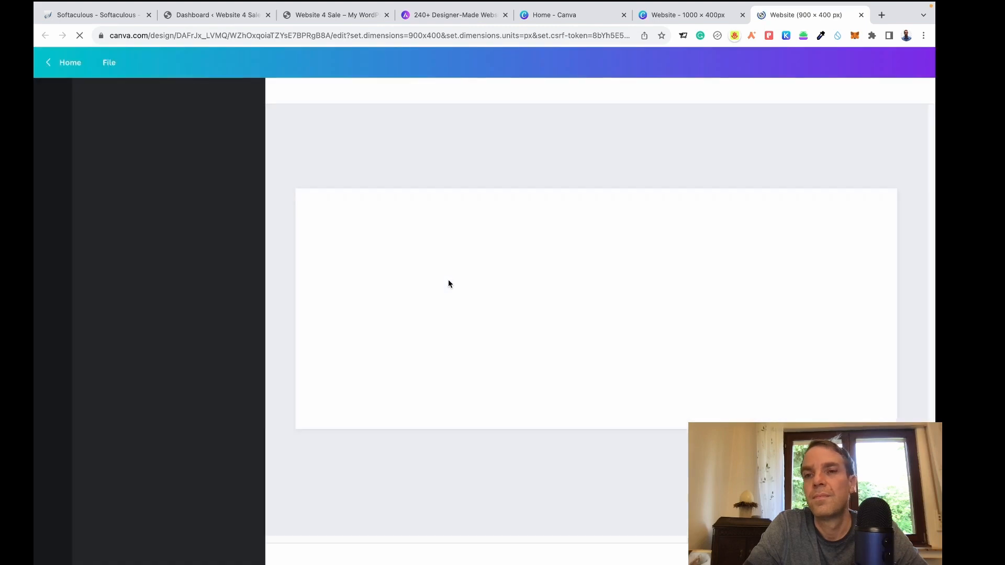
Enlarge and reposition the logo group in the 900 × 400 px copy, then close it.
{"action": "left_click", "coordinate": [592, 280]}
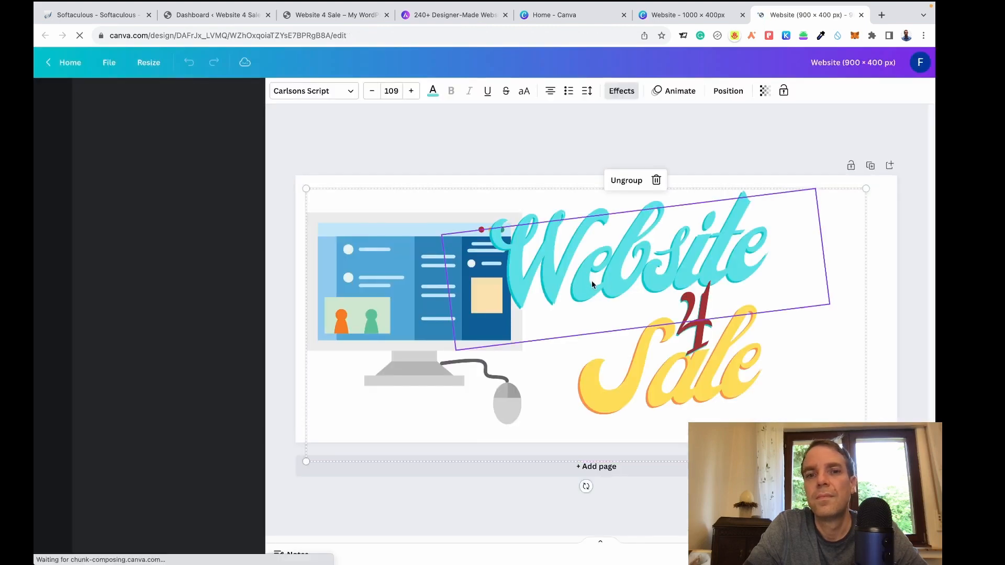
{"action": "left_click_drag", "start_coordinate": [598, 282], "coordinate": [565, 273]}
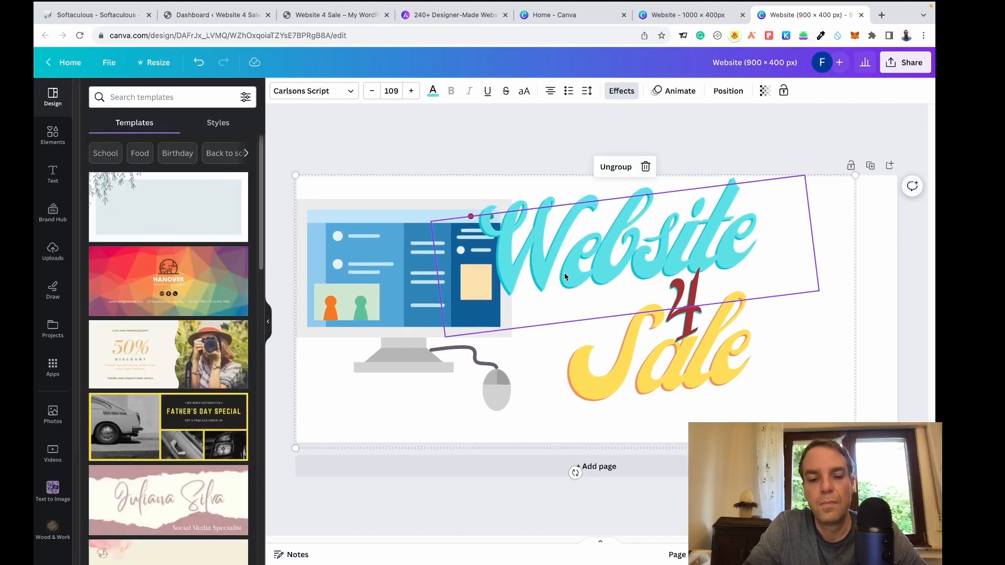
{"action": "left_click", "coordinate": [638, 141]}
{"action": "left_click", "coordinate": [685, 310]}
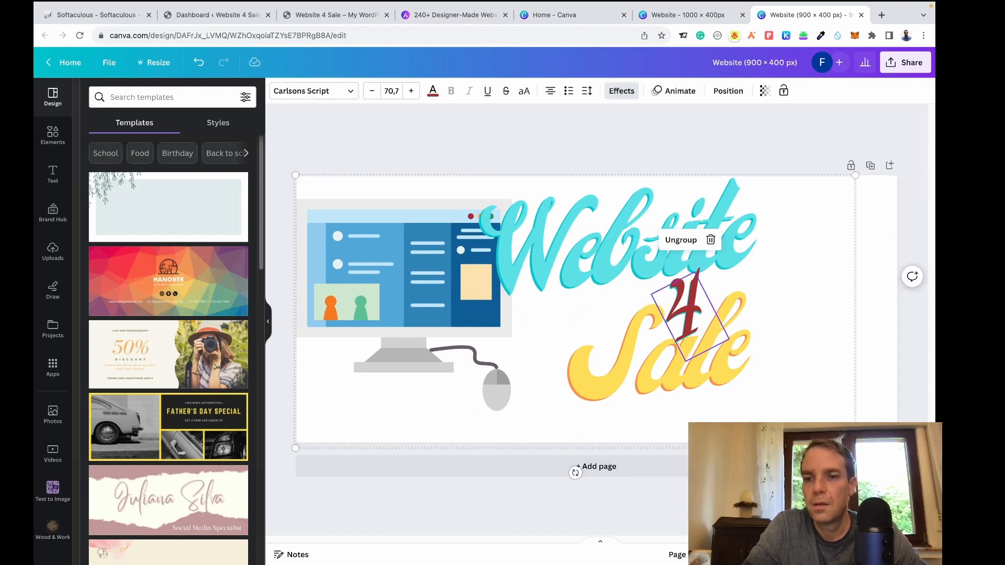
{"action": "left_click_drag", "start_coordinate": [856, 448], "coordinate": [914, 476]}
{"action": "mouse_move", "coordinate": [699, 382]}
{"action": "left_mouse_down"}
{"action": "mouse_move", "coordinate": [714, 378]}
{"action": "mouse_move", "coordinate": [698, 377]}
{"action": "left_mouse_up"}
{"action": "left_click", "coordinate": [861, 15]}
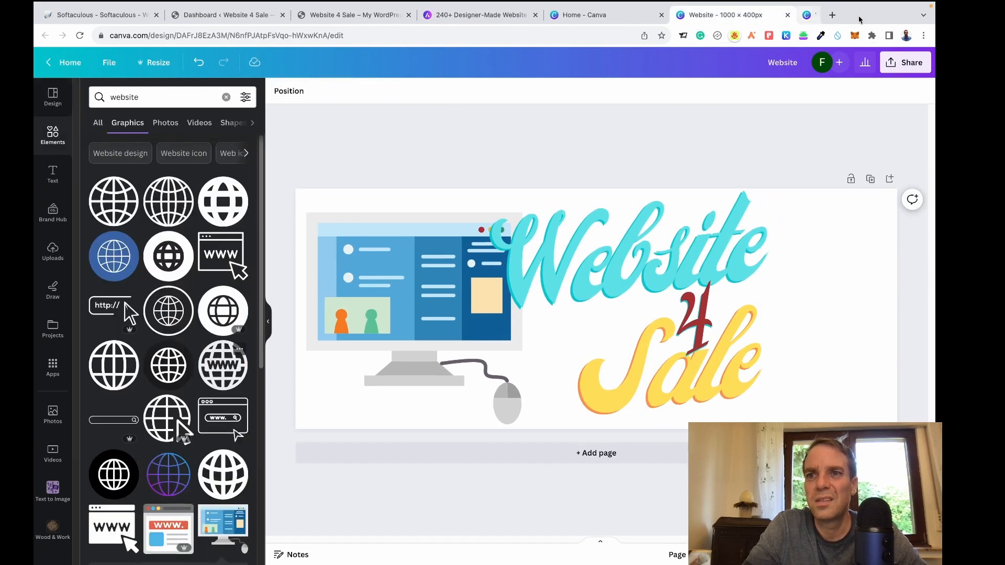
Change the width from 1000 to 800 and make an 800 × 400 px copy.
{"action": "left_click", "coordinate": [157, 64]}
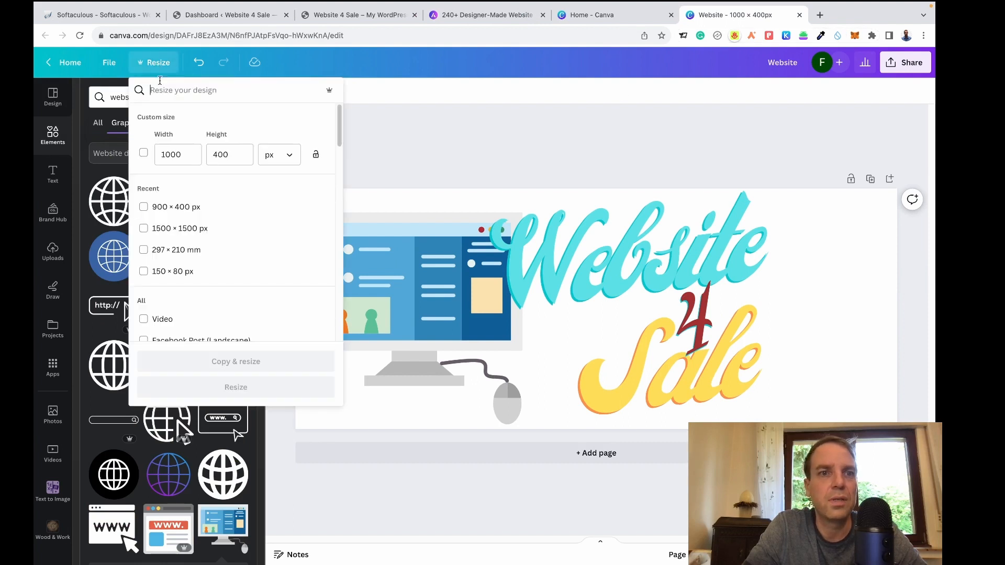
{"action": "left_click", "coordinate": [181, 154]}
{"action": "double_click", "coordinate": [165, 154]}
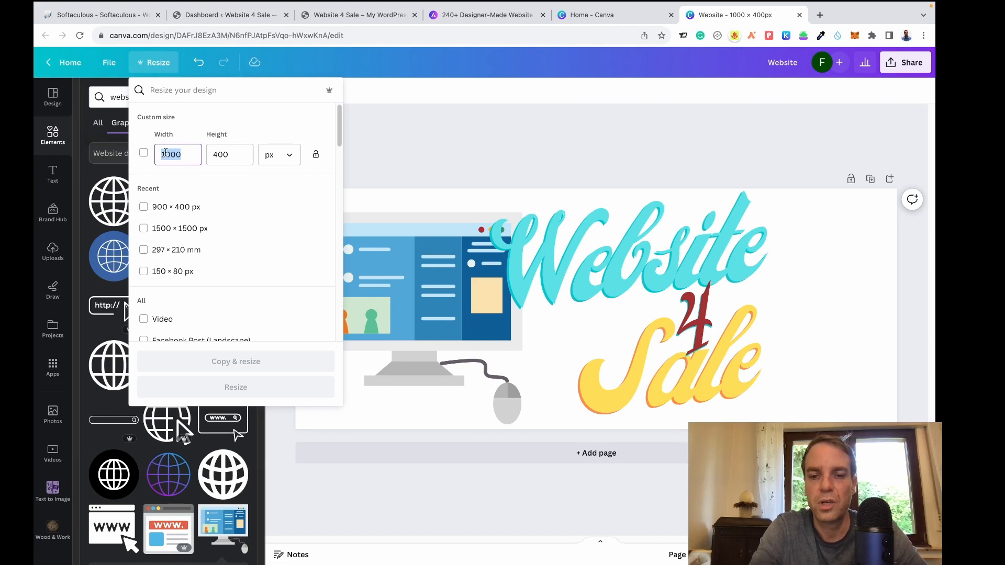
{"action": "type", "text": "800"}
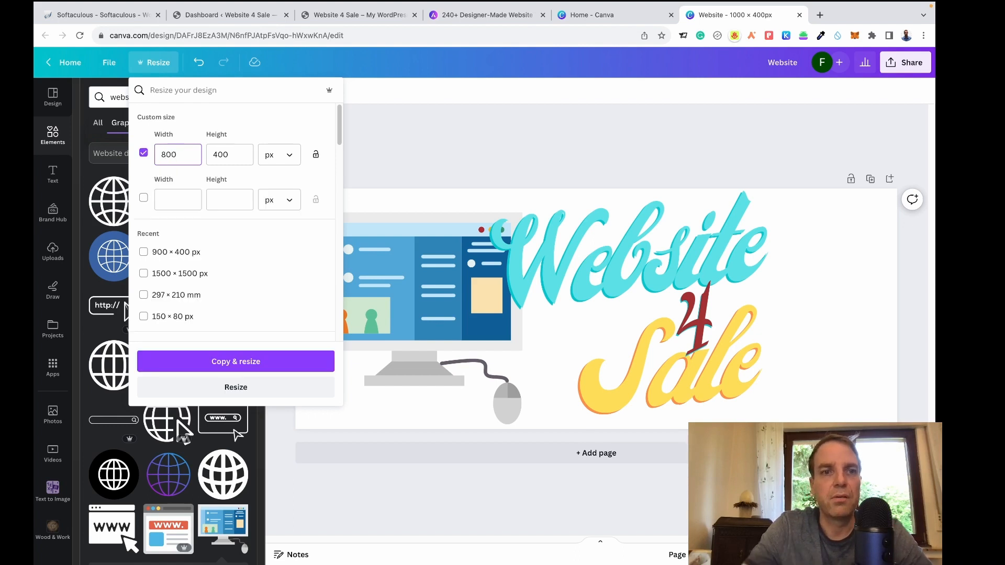
{"action": "left_click", "coordinate": [245, 363]}
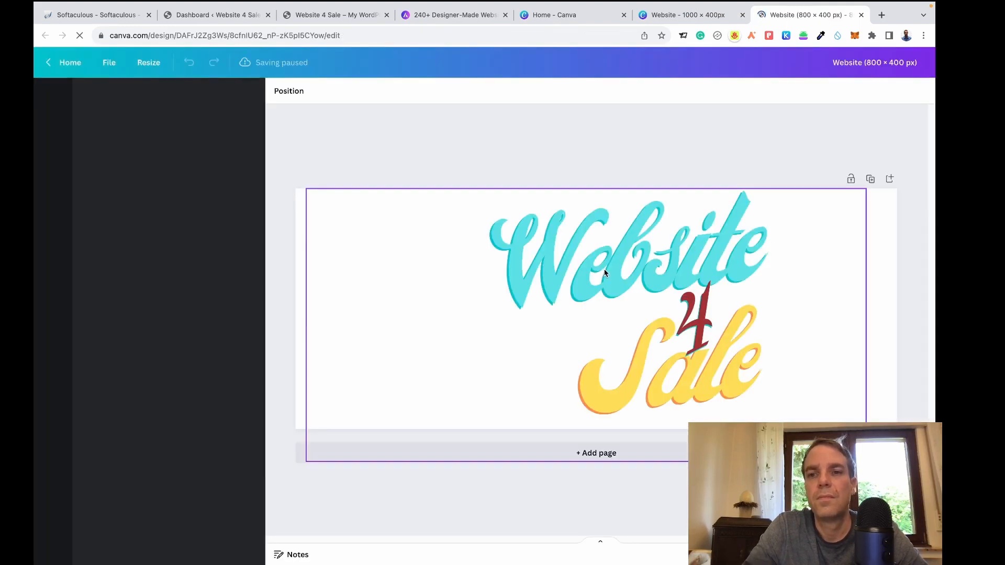
Scale up the monitor-and-heading group and move it right to span the 800 × 400 px page.
{"action": "left_click", "coordinate": [533, 249]}
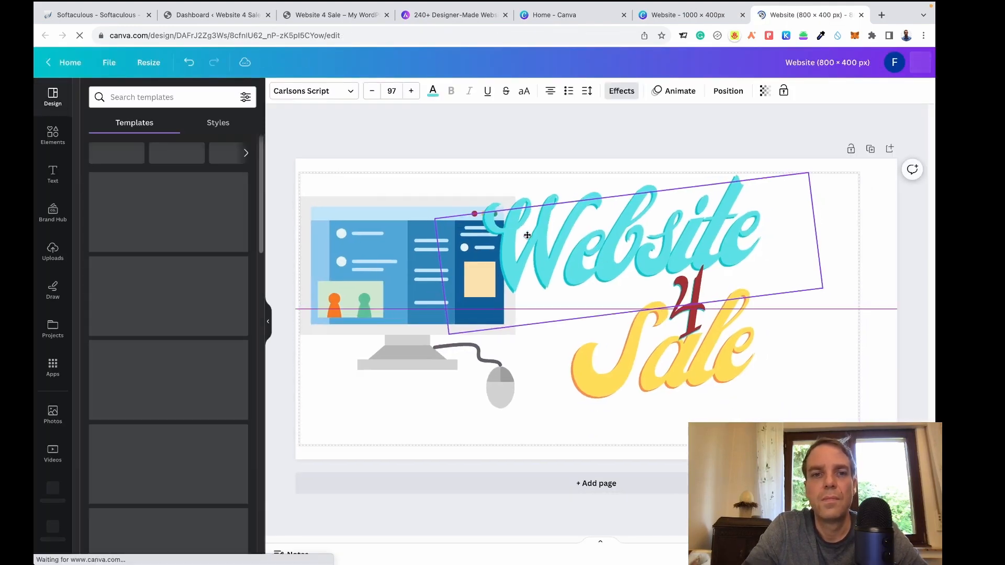
{"action": "left_click_drag", "start_coordinate": [526, 238], "coordinate": [526, 235]}
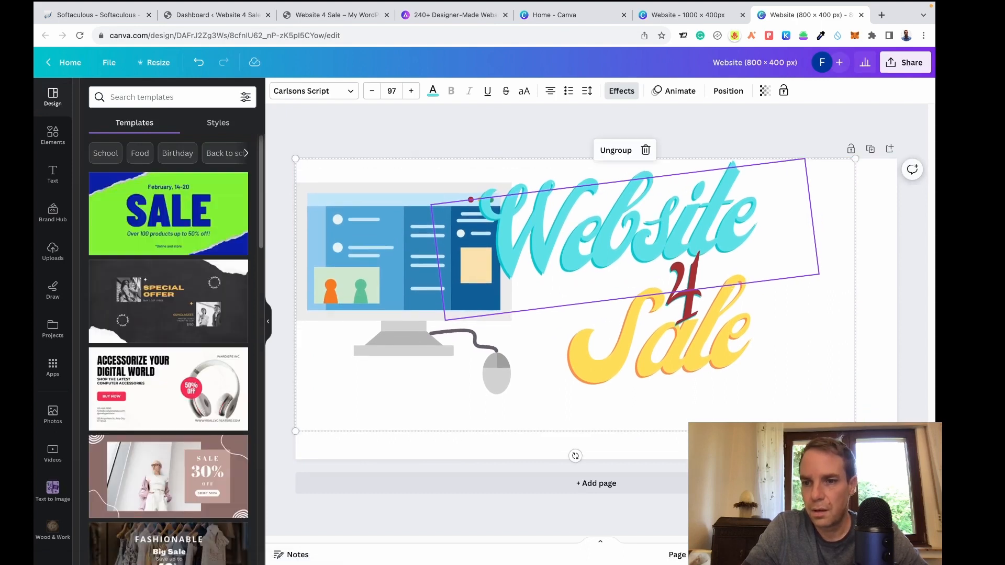
{"action": "left_click_drag", "start_coordinate": [855, 431], "coordinate": [947, 476]}
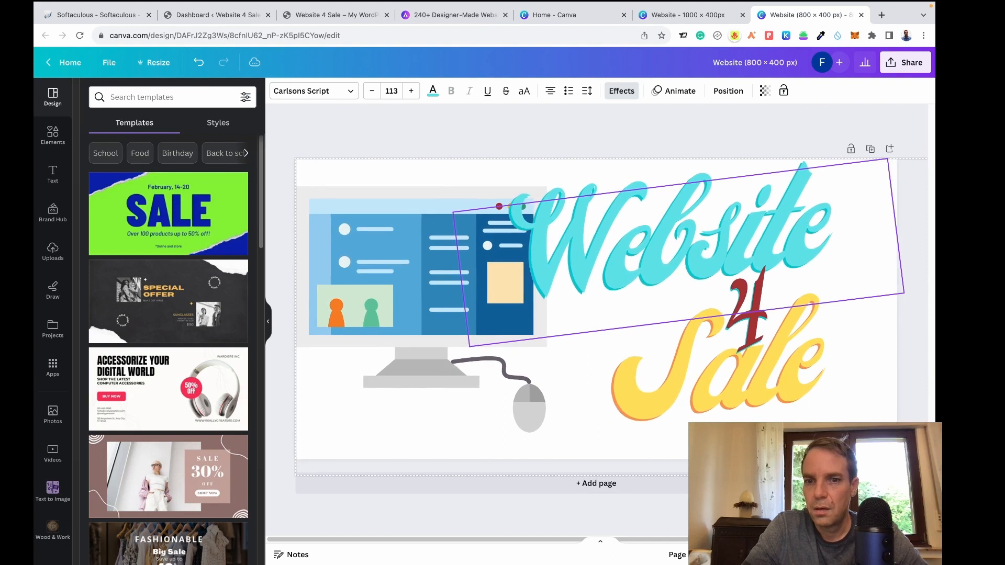
{"action": "left_click_drag", "start_coordinate": [673, 279], "coordinate": [674, 299]}
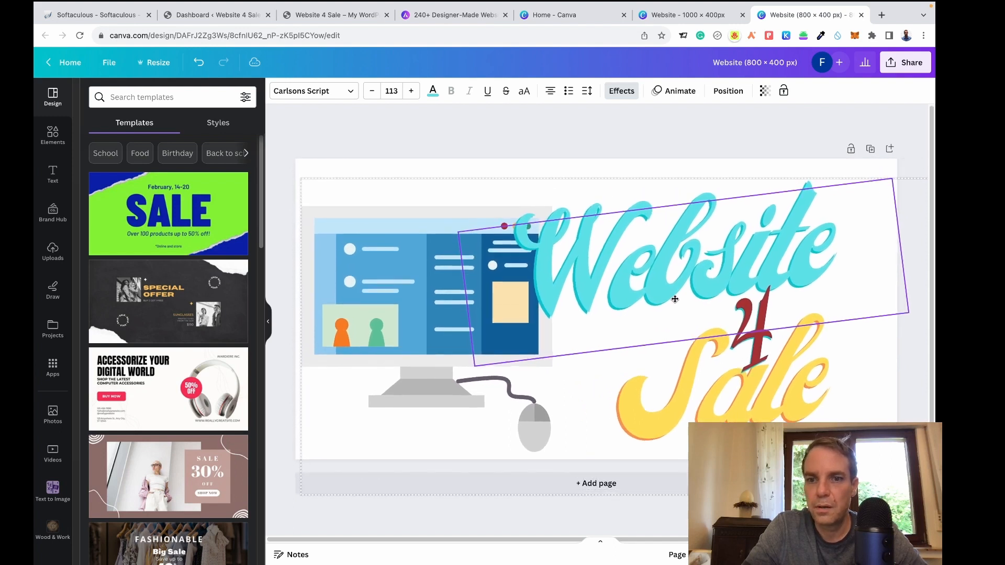
{"action": "left_click_drag", "start_coordinate": [299, 183], "coordinate": [276, 143]}
{"action": "left_click_drag", "start_coordinate": [440, 269], "coordinate": [477, 264]}
{"action": "left_click", "coordinate": [418, 138]}
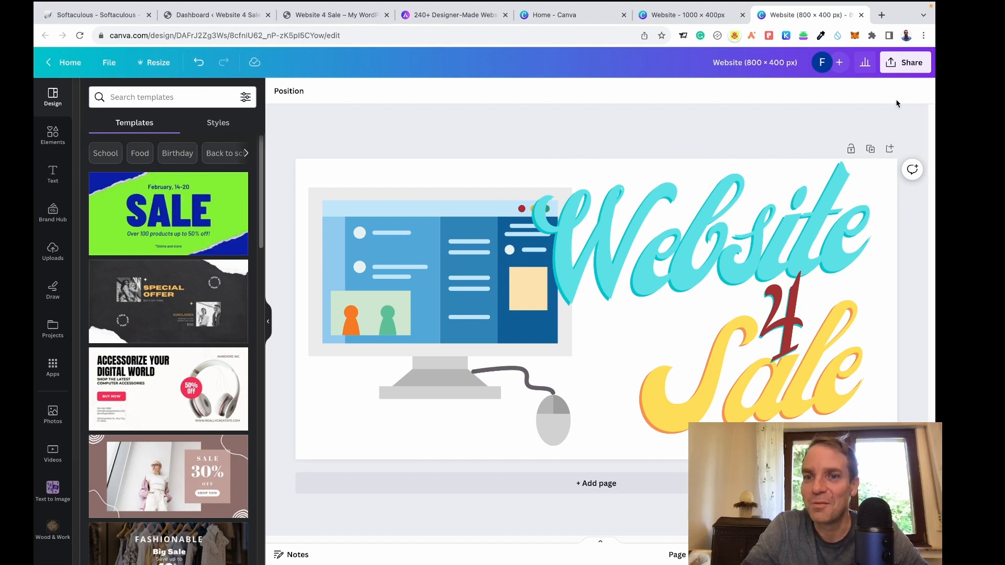
Download the 800 × 400 px banner as a transparent-background PNG.
{"action": "left_click", "coordinate": [905, 62]}
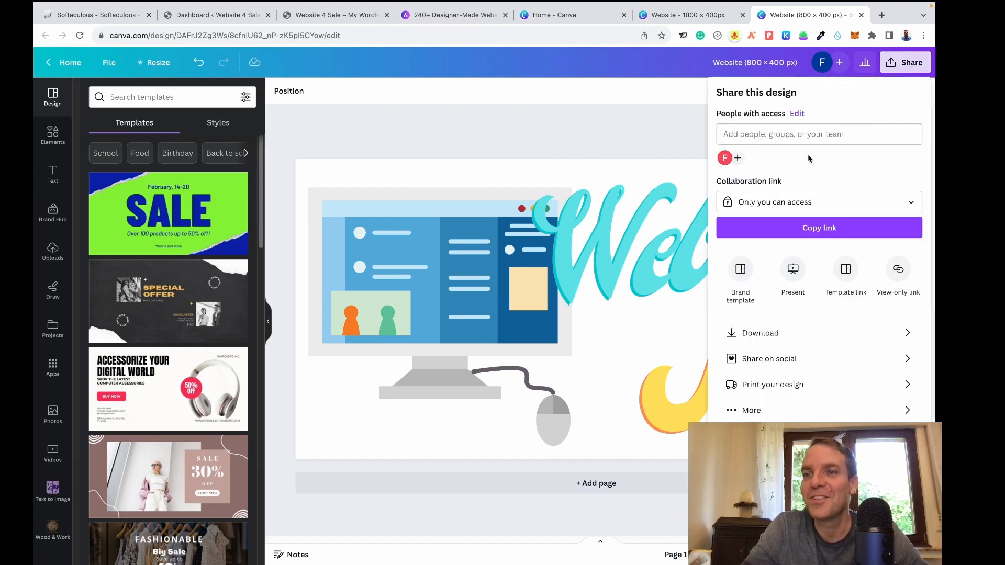
{"action": "left_click", "coordinate": [843, 331]}
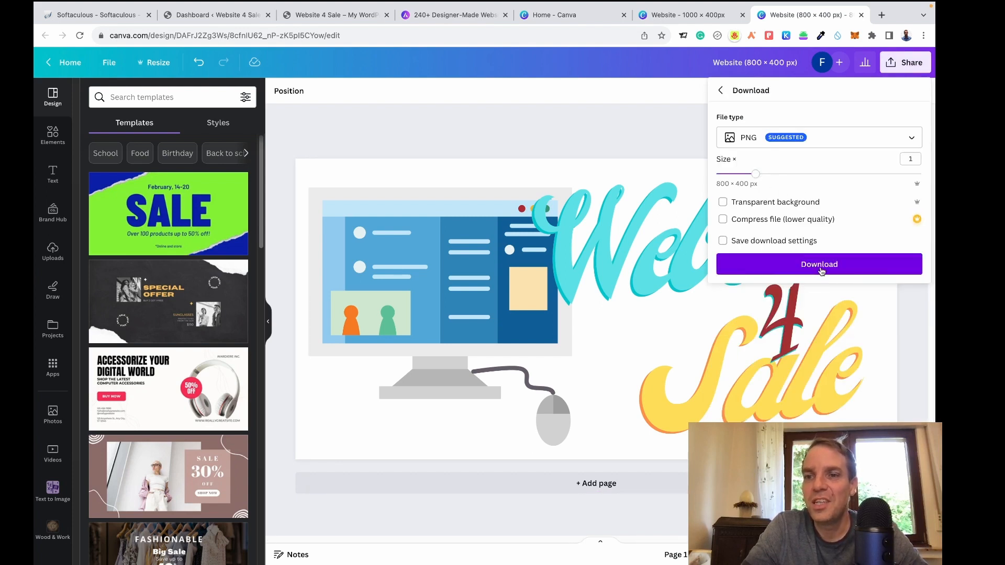
{"action": "left_click", "coordinate": [723, 202]}
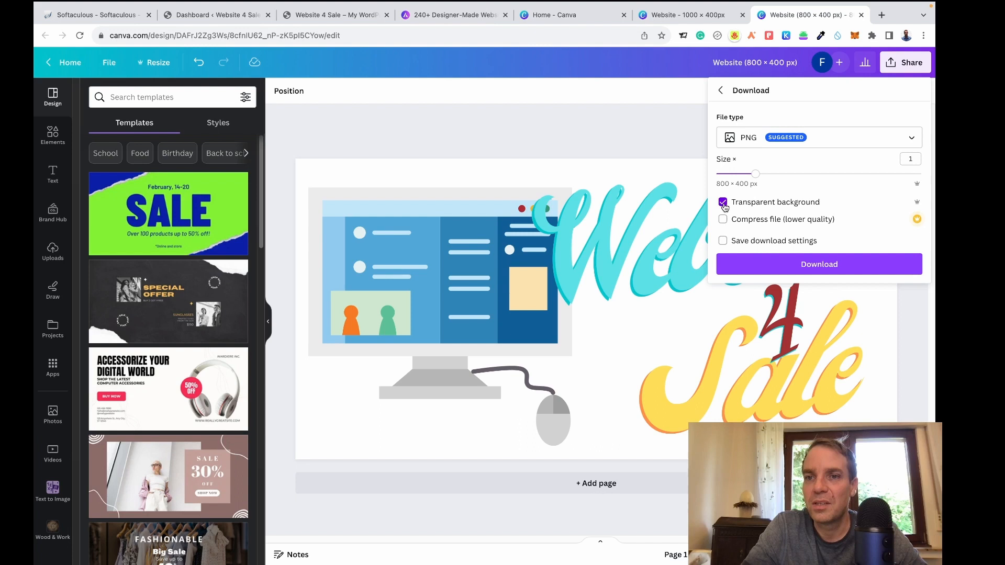
{"action": "left_click", "coordinate": [850, 268]}
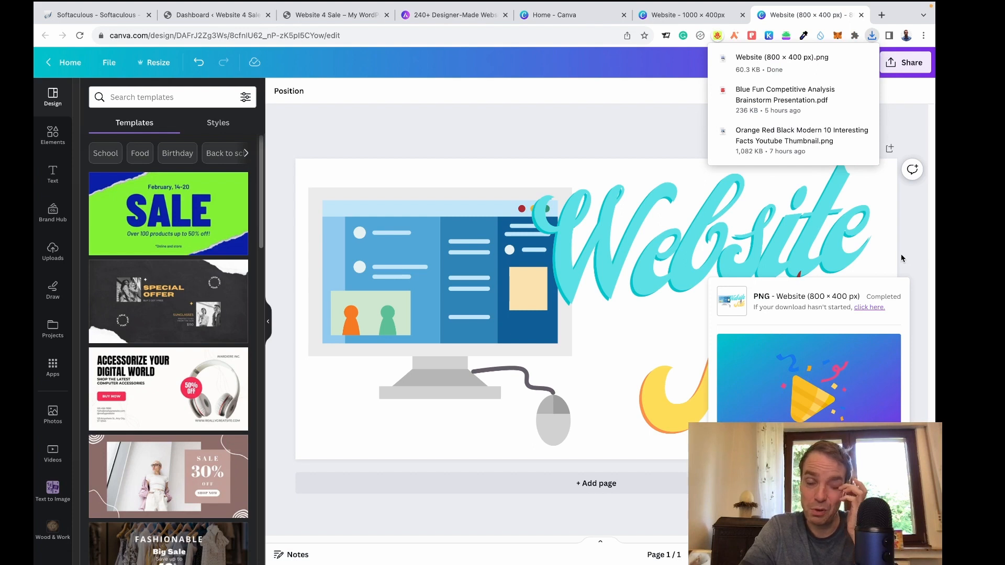
{"action": "left_click", "coordinate": [919, 228]}
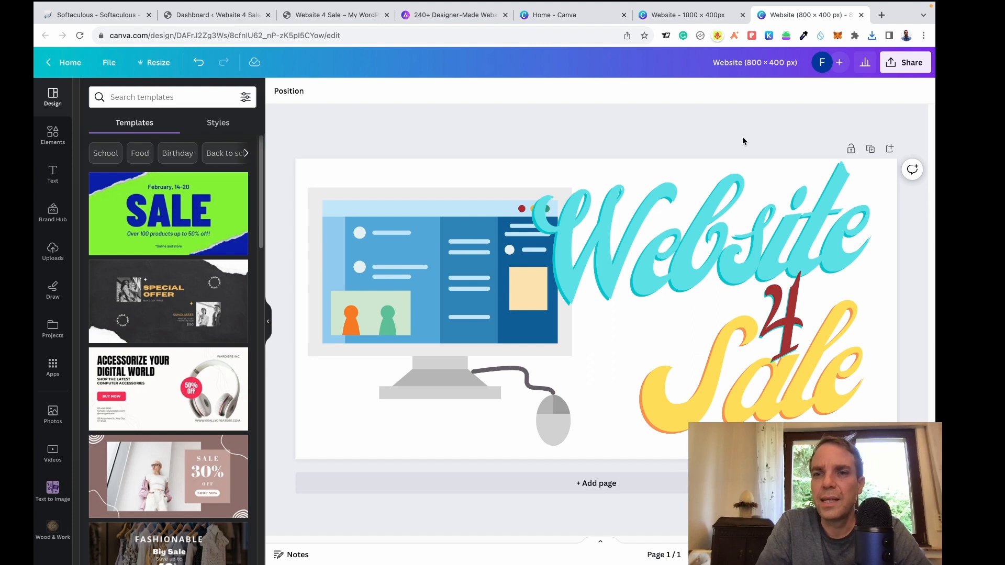
{"action": "key", "text": "ctrl+Left"}
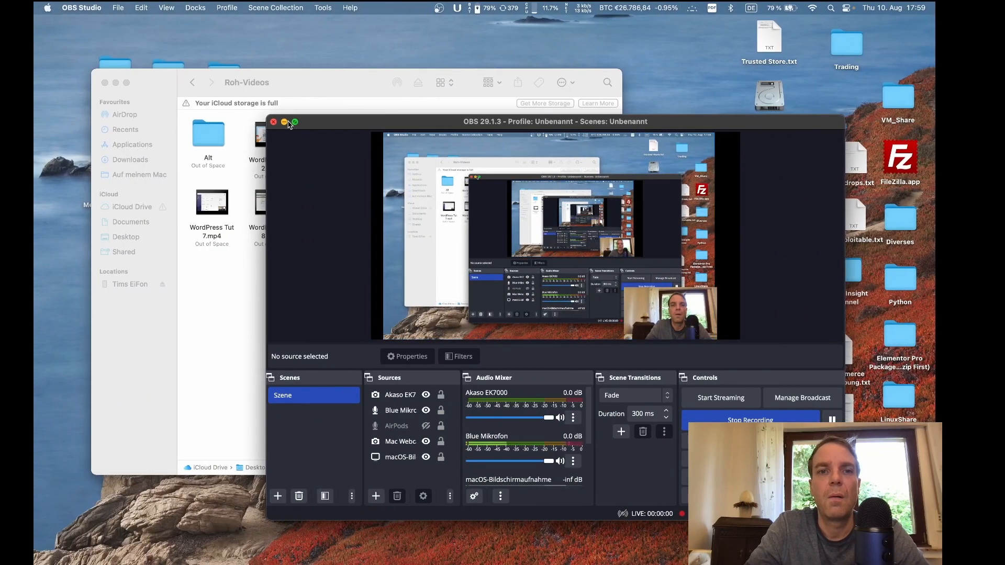
Move Website (800 × 400 px).png from Downloads into the Website 4 Sale folder.
{"action": "left_click", "coordinate": [284, 121]}
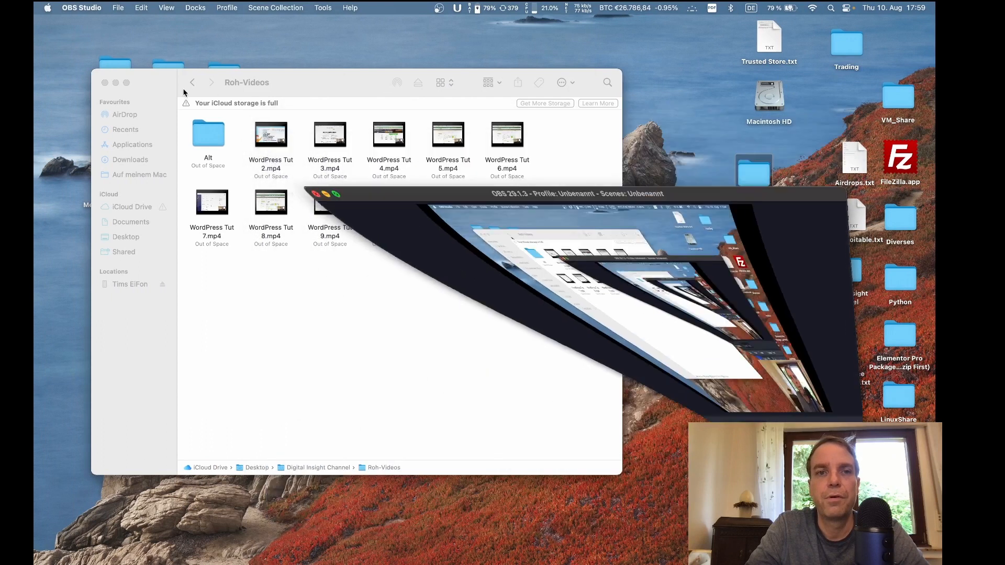
{"action": "left_click", "coordinate": [116, 82]}
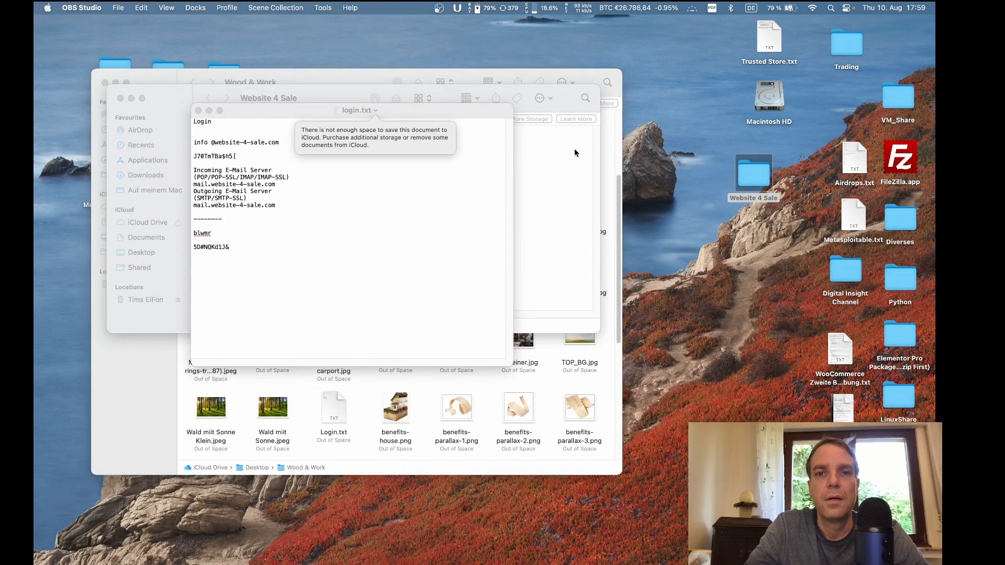
{"action": "left_click", "coordinate": [574, 149]}
{"action": "mouse_move", "coordinate": [641, 530]}
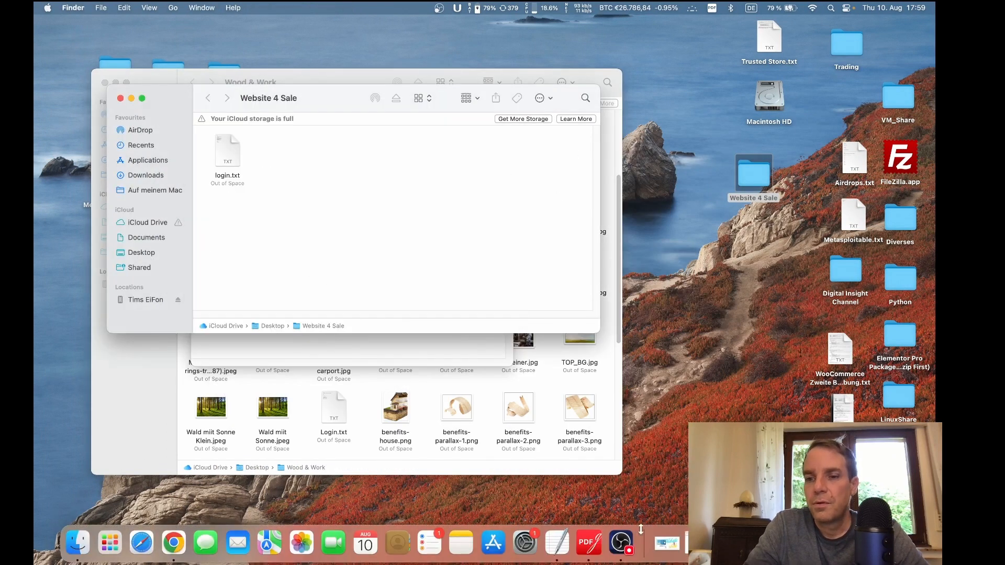
{"action": "left_click_drag", "start_coordinate": [667, 543], "coordinate": [330, 158]}
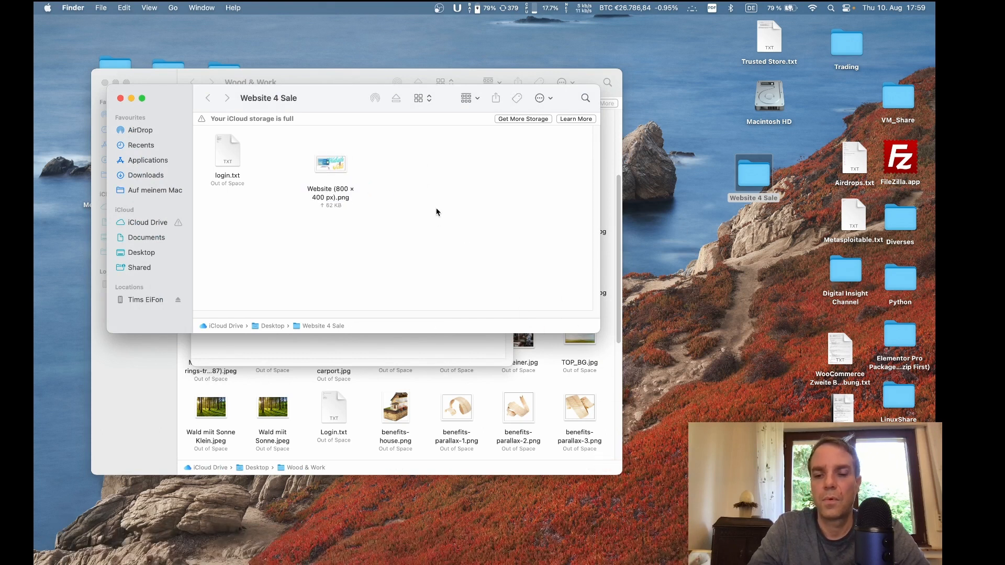
{"action": "key", "text": "ctrl+Right"}
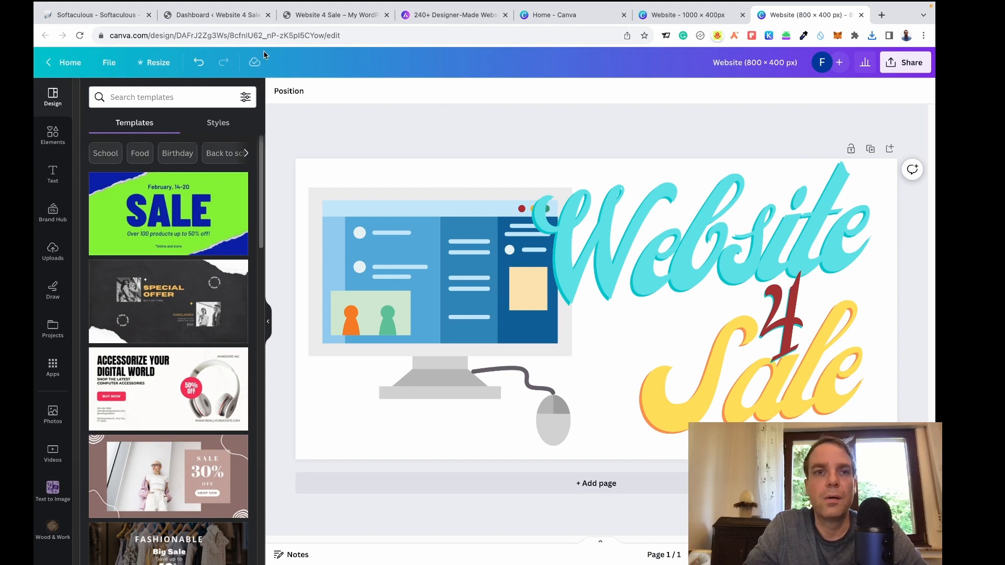
Switch to the 'Dashboard < Website 4 Sale' browser tab.
{"action": "left_click", "coordinate": [89, 15]}
{"action": "left_click", "coordinate": [209, 14]}
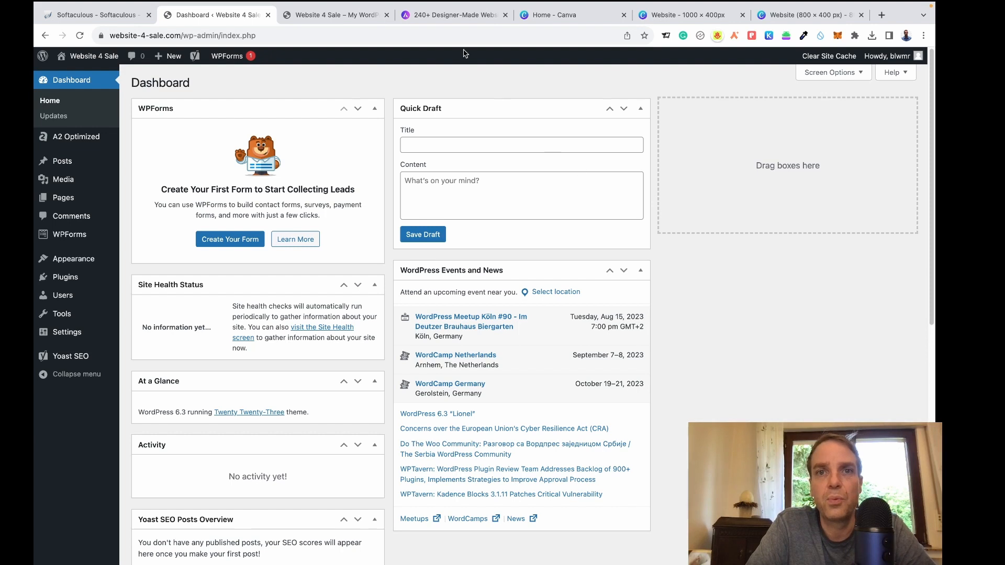
Open the 240+ Designer-Made Websites gallery and browse templates like Love Nature and Brandstore.
{"action": "left_click", "coordinate": [451, 17]}
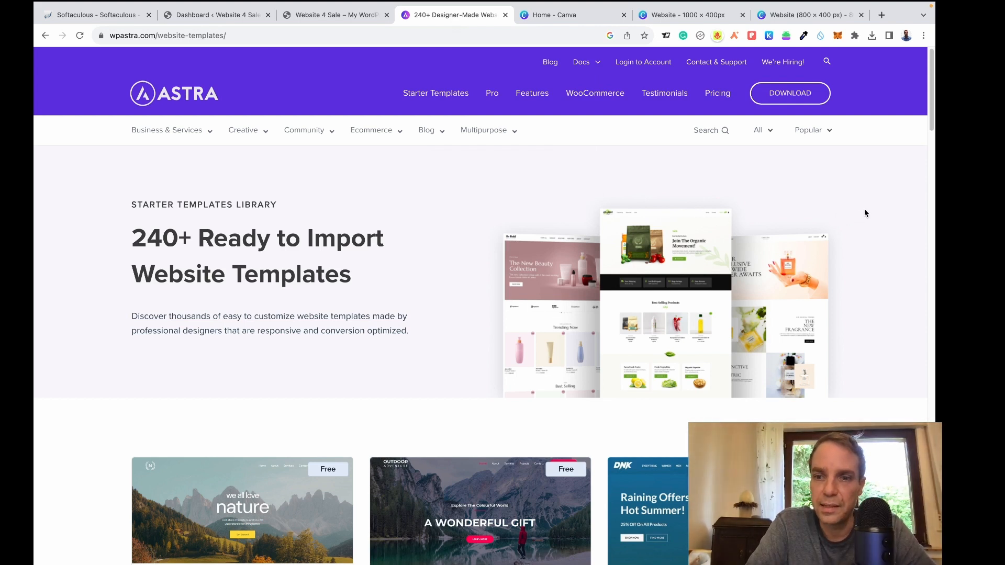
{"action": "scroll", "coordinate": [865, 209], "scroll_direction": "down", "scroll_amount": 2}
{"action": "scroll", "coordinate": [865, 209], "scroll_direction": "down", "scroll_amount": 3}
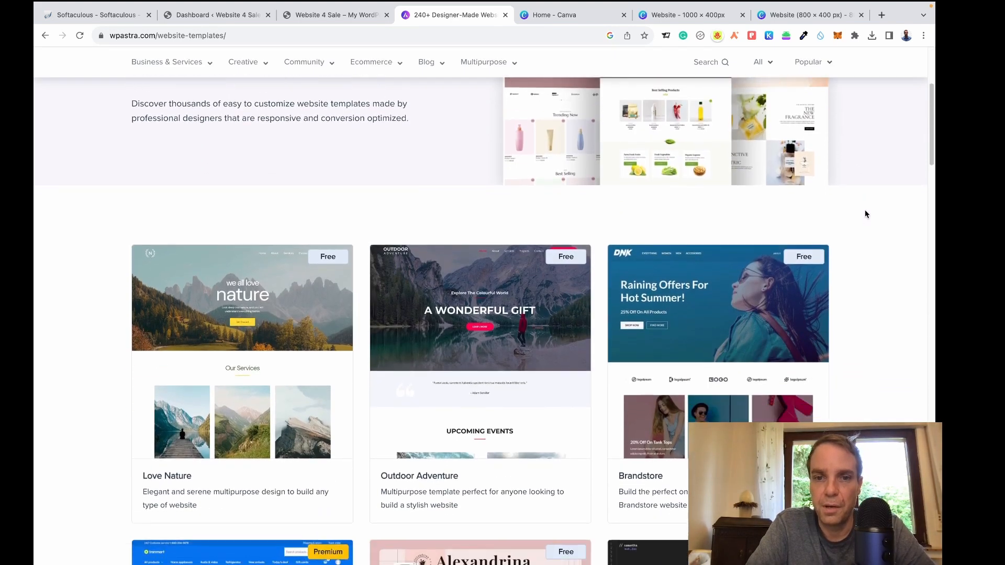
{"action": "scroll", "coordinate": [866, 214], "scroll_direction": "down", "scroll_amount": 1}
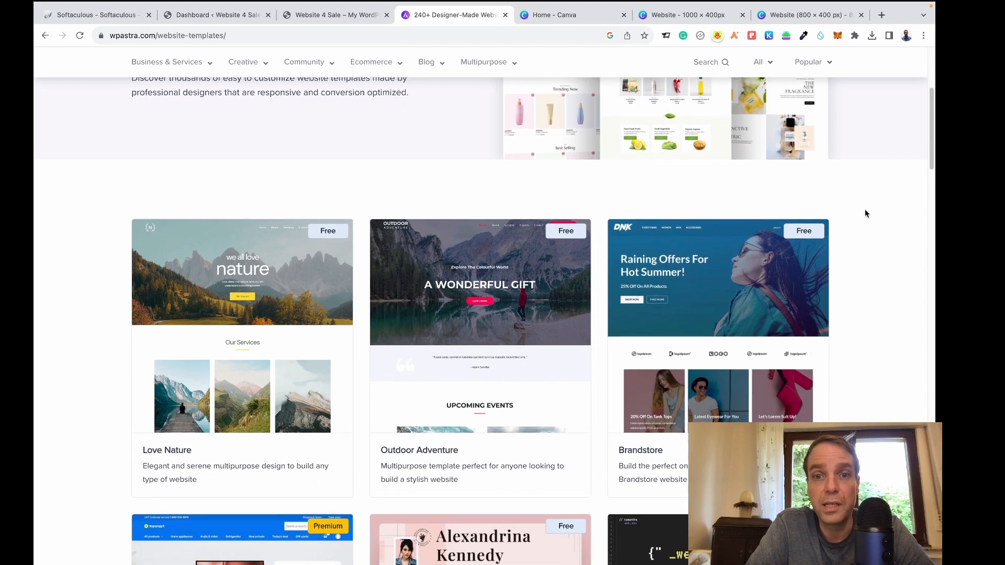
{"action": "scroll", "coordinate": [865, 214], "scroll_direction": "down", "scroll_amount": 1}
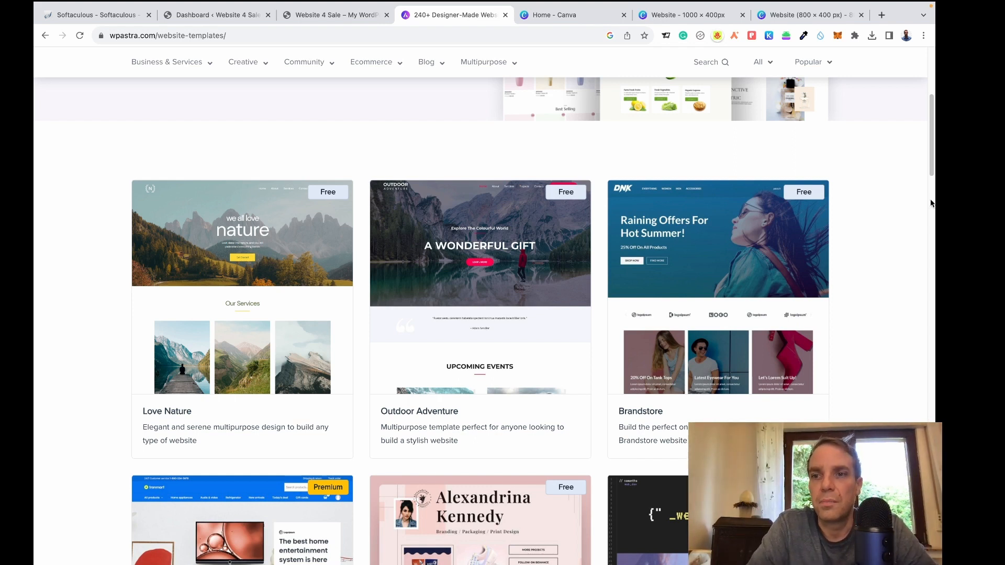
{"action": "left_click_drag", "start_coordinate": [932, 155], "coordinate": [933, 164]}
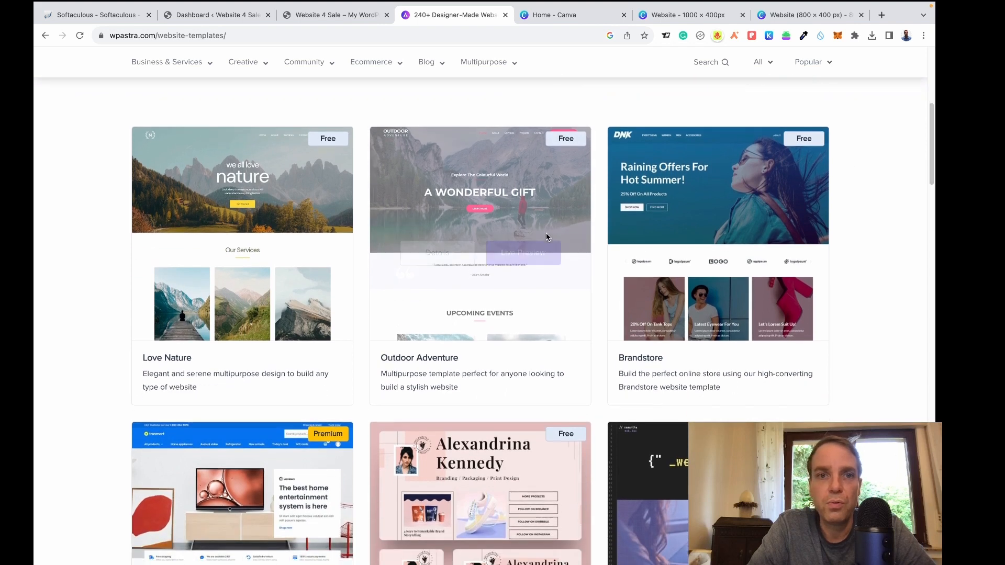
{"action": "mouse_move", "coordinate": [295, 148]}
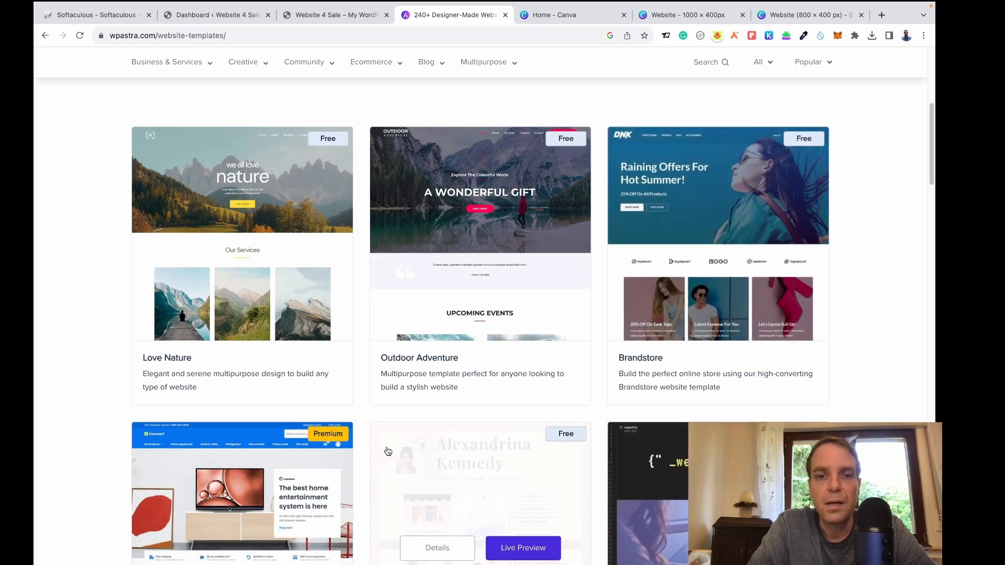
{"action": "mouse_move", "coordinate": [764, 266]}
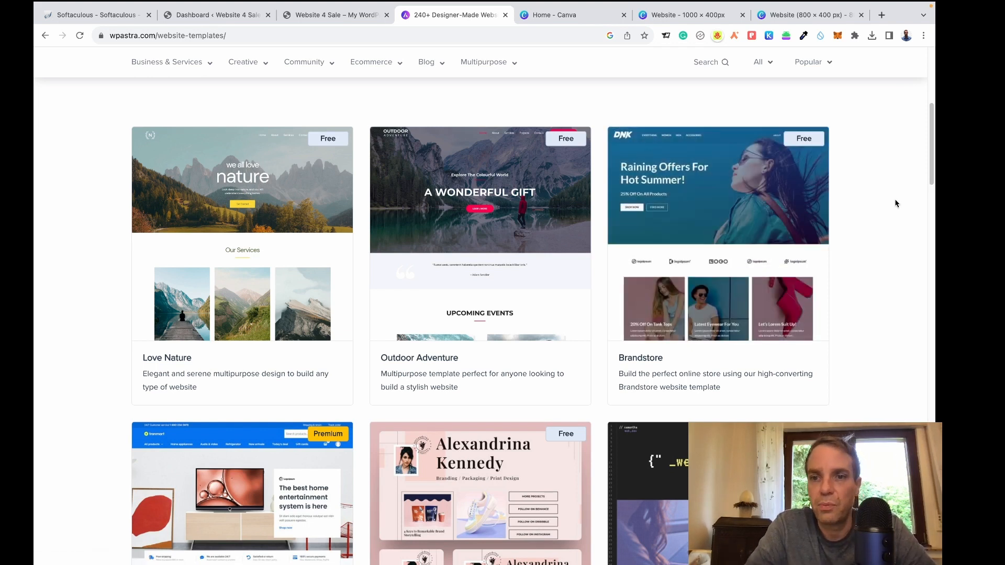
{"action": "mouse_move", "coordinate": [518, 219]}
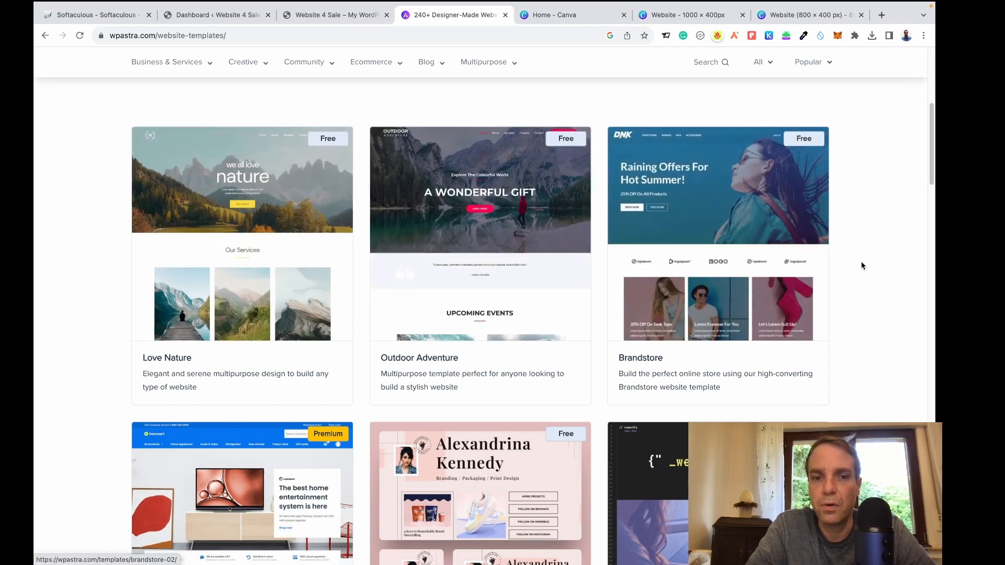
{"action": "scroll", "coordinate": [863, 264], "scroll_direction": "down", "scroll_amount": 3}
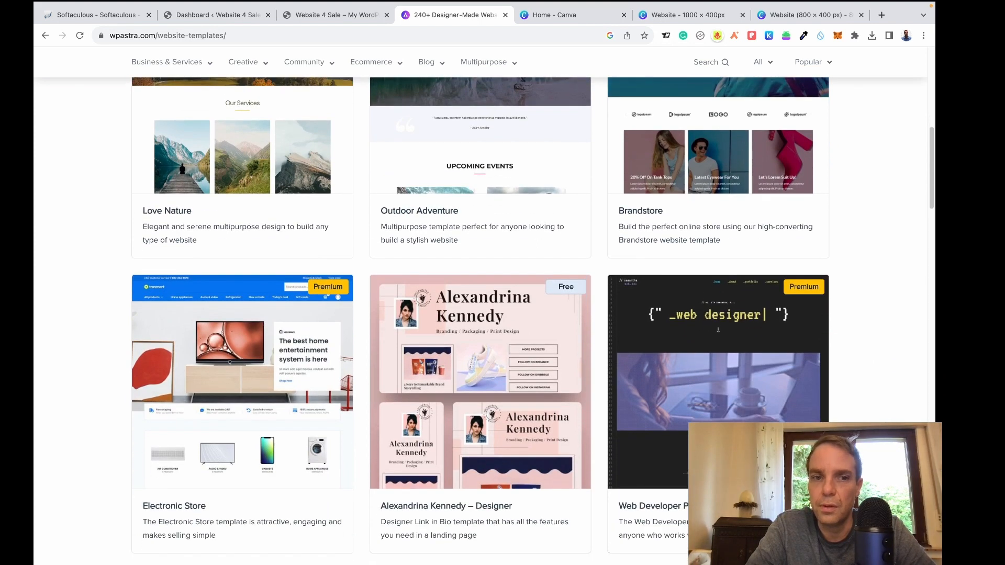
{"action": "mouse_move", "coordinate": [249, 304]}
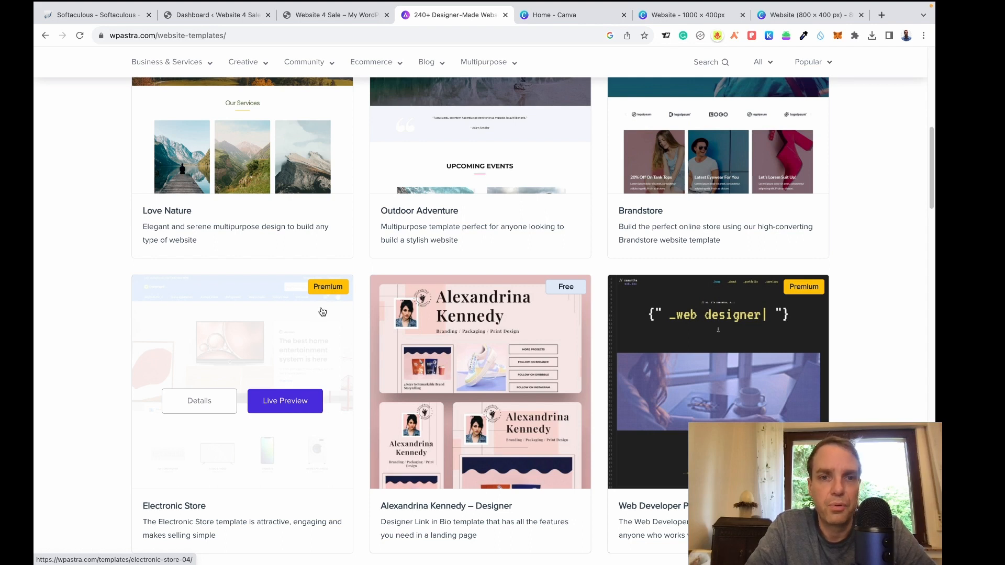
{"action": "mouse_move", "coordinate": [372, 305]}
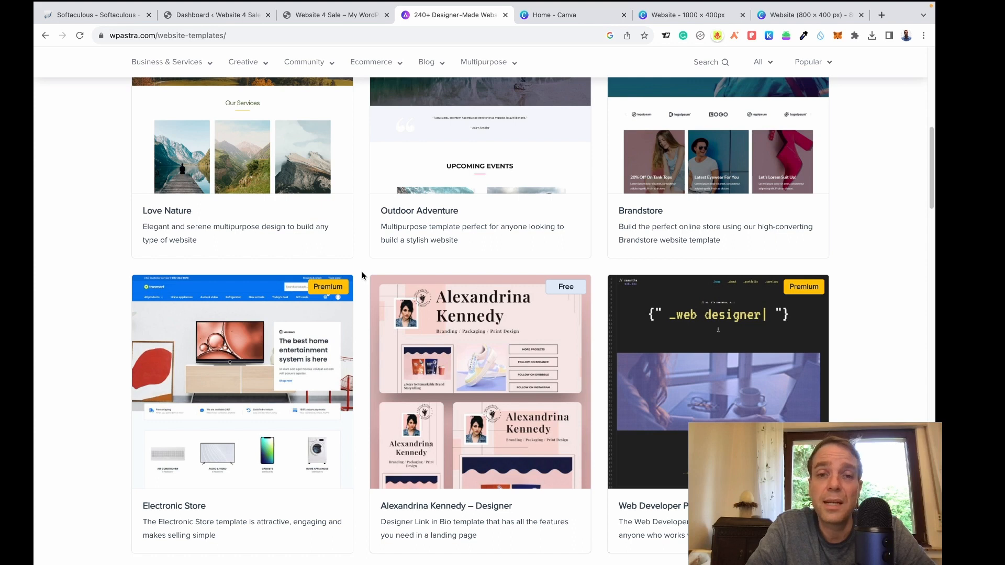
Move to page 2 of the template gallery and find the Construction Company card.
{"action": "scroll", "coordinate": [362, 273], "scroll_direction": "up", "scroll_amount": 2}
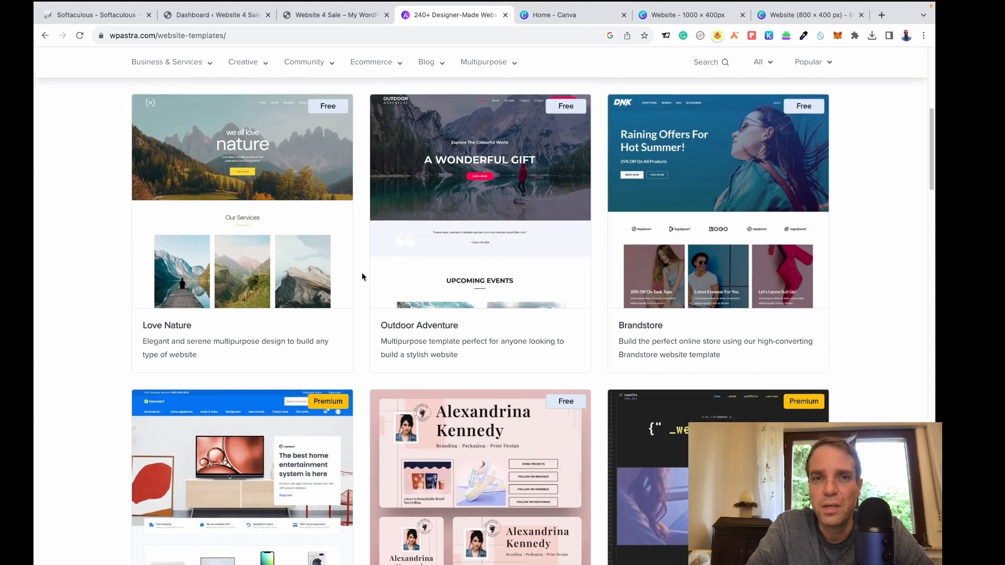
{"action": "mouse_move", "coordinate": [353, 101]}
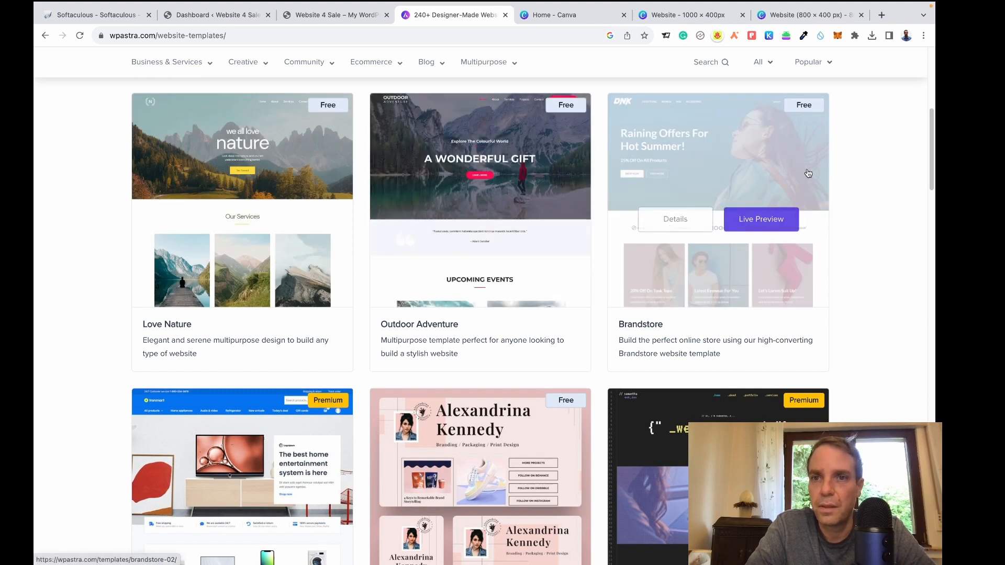
{"action": "left_click_drag", "start_coordinate": [931, 145], "coordinate": [934, 437]}
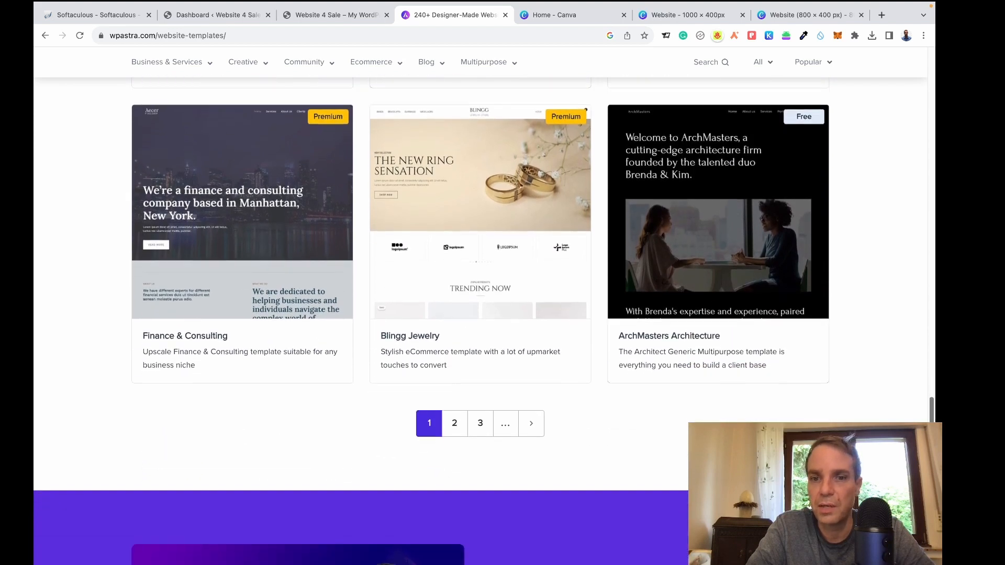
{"action": "left_click", "coordinate": [460, 427]}
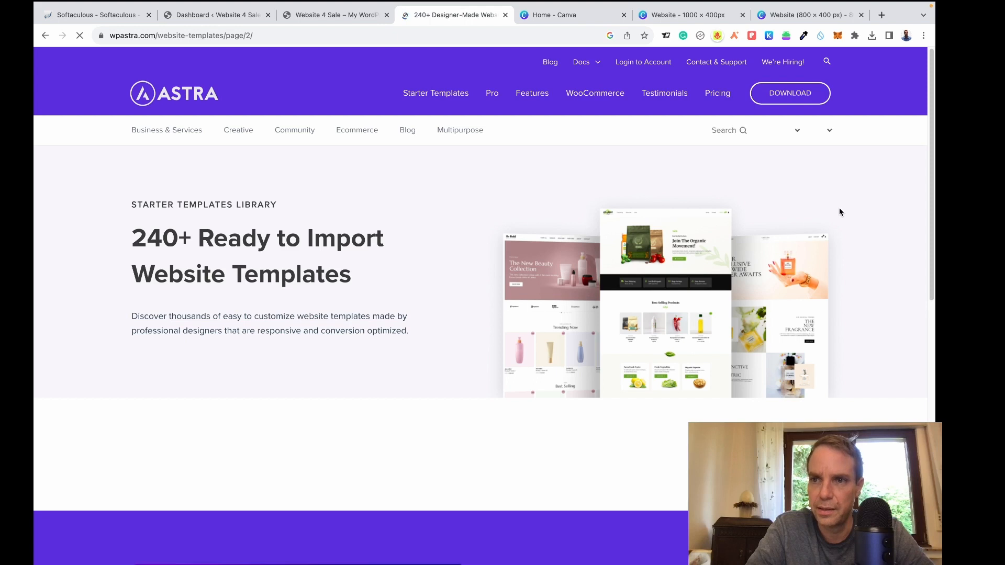
{"action": "scroll", "coordinate": [843, 212], "scroll_direction": "down", "scroll_amount": 4}
{"action": "scroll", "coordinate": [861, 231], "scroll_direction": "down", "scroll_amount": 1}
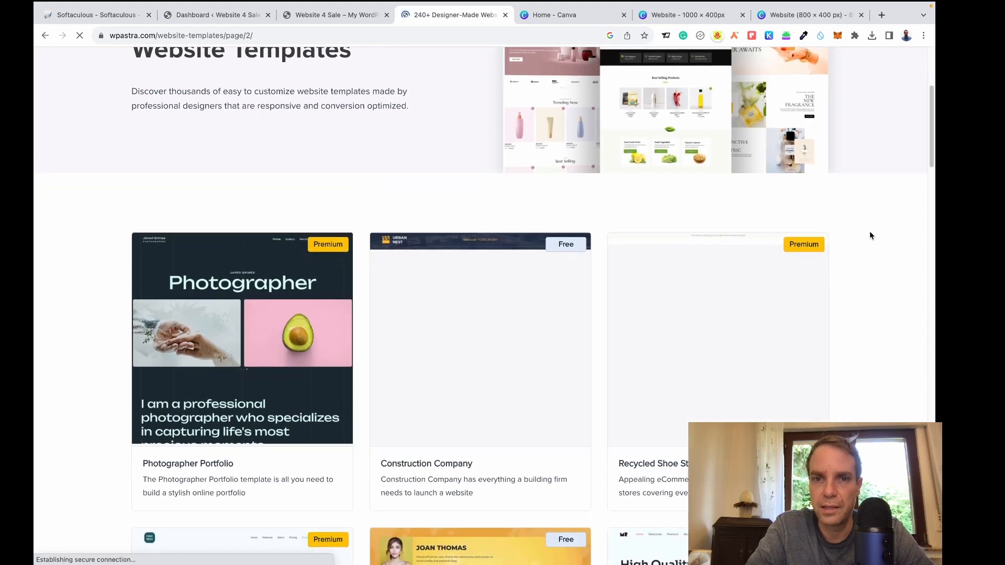
{"action": "scroll", "coordinate": [870, 235], "scroll_direction": "down", "scroll_amount": 1}
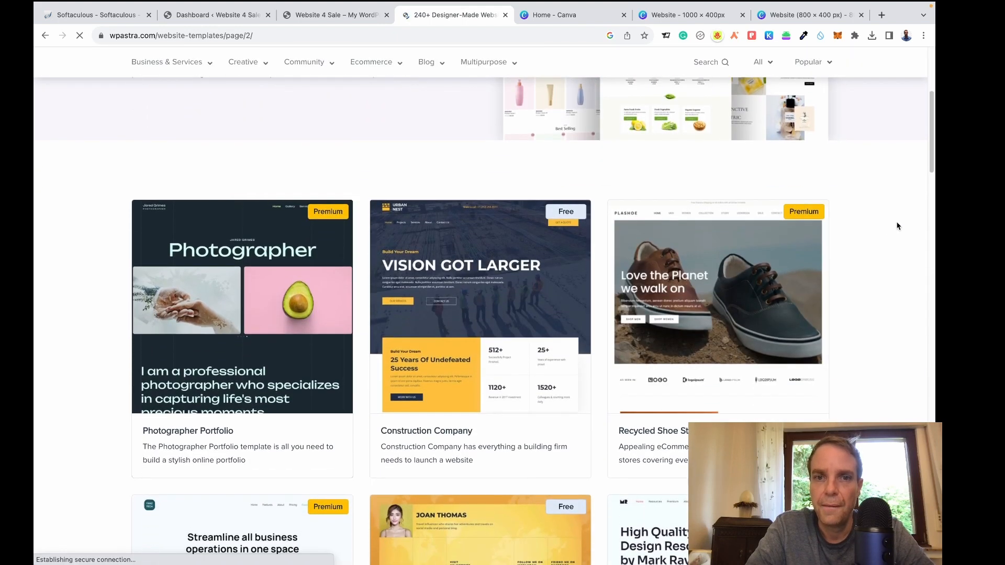
{"action": "mouse_move", "coordinate": [933, 146]}
{"action": "left_mouse_down"}
{"action": "mouse_move", "coordinate": [933, 203]}
{"action": "mouse_move", "coordinate": [933, 151]}
{"action": "mouse_move", "coordinate": [933, 165]}
{"action": "left_mouse_up"}
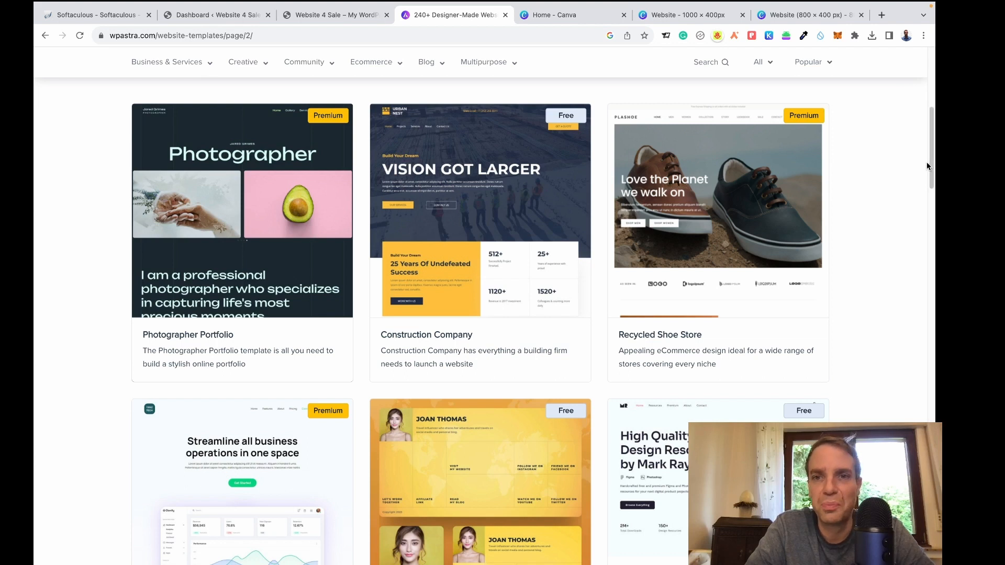
{"action": "mouse_move", "coordinate": [449, 215]}
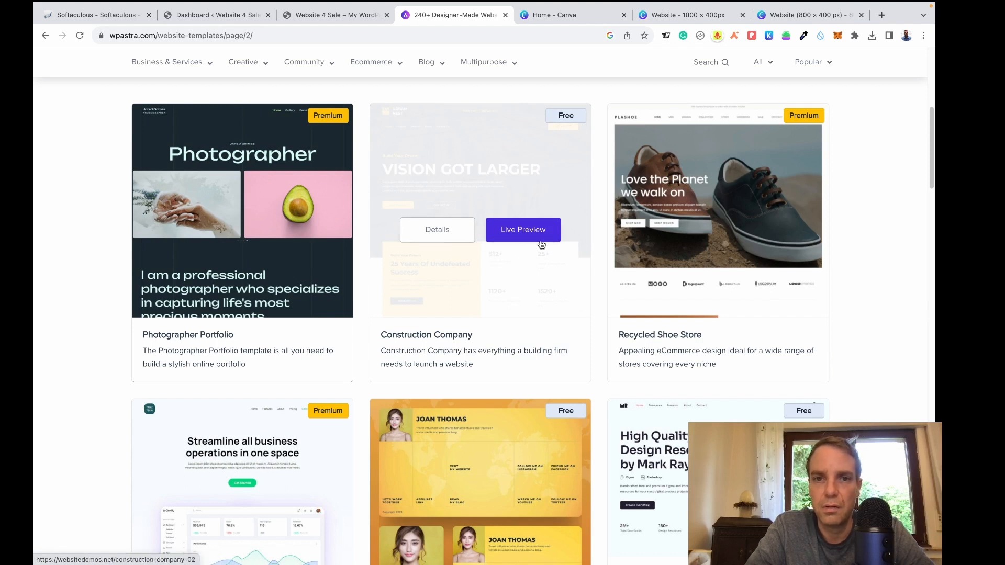
Open the Construction Company template's live preview and scroll through the demo.
{"action": "left_click", "coordinate": [542, 237]}
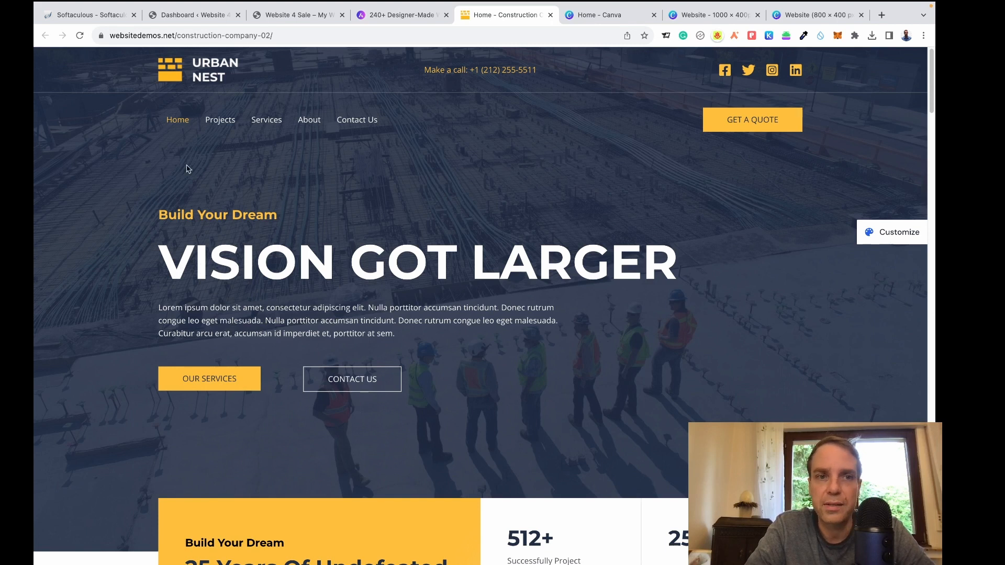
{"action": "scroll", "coordinate": [574, 224], "scroll_direction": "down", "scroll_amount": 3}
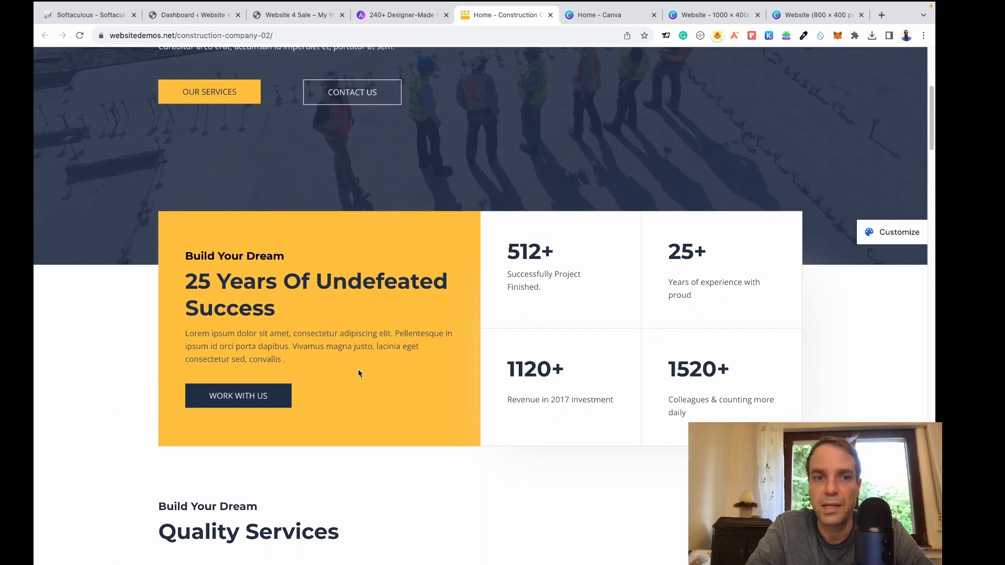
{"action": "scroll", "coordinate": [548, 256], "scroll_direction": "down", "scroll_amount": 5}
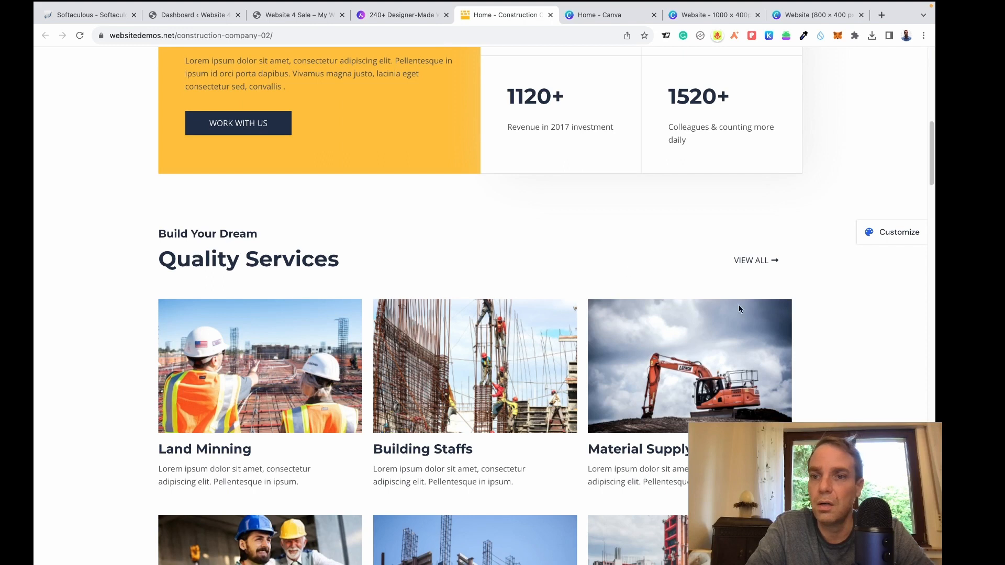
{"action": "scroll", "coordinate": [753, 314], "scroll_direction": "down", "scroll_amount": 4}
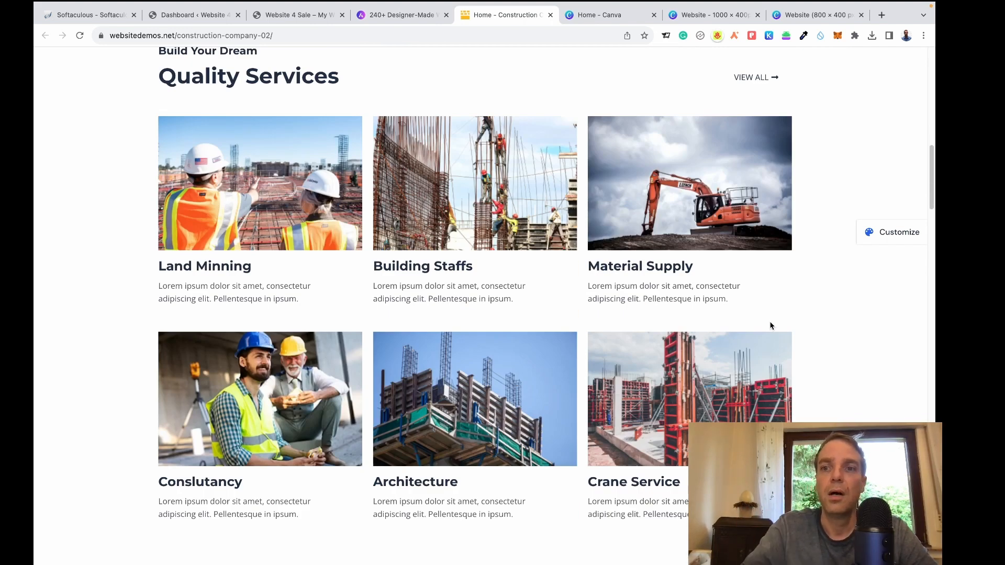
{"action": "scroll", "coordinate": [811, 351], "scroll_direction": "up", "scroll_amount": 1}
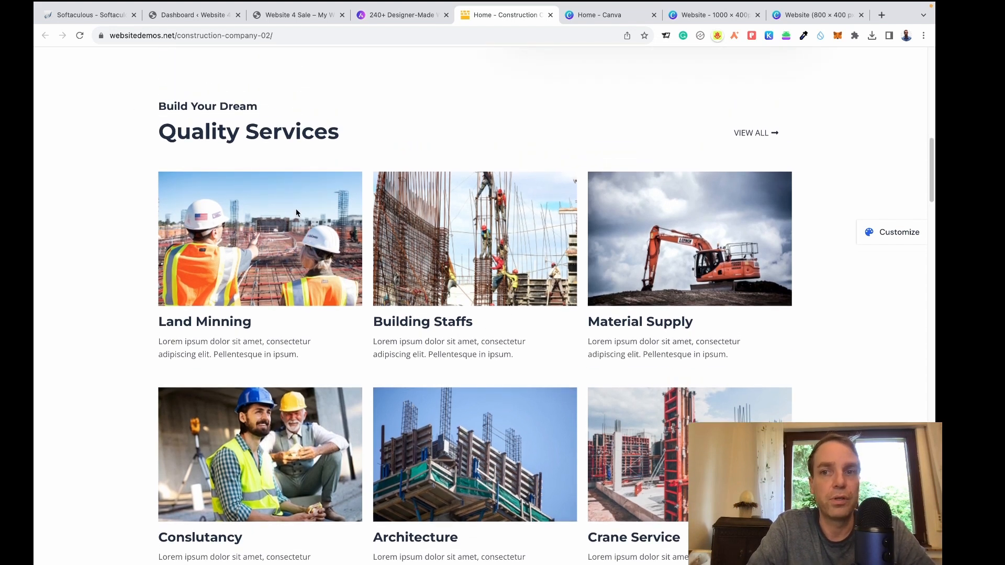
{"action": "scroll", "coordinate": [423, 340], "scroll_direction": "up", "scroll_amount": 3}
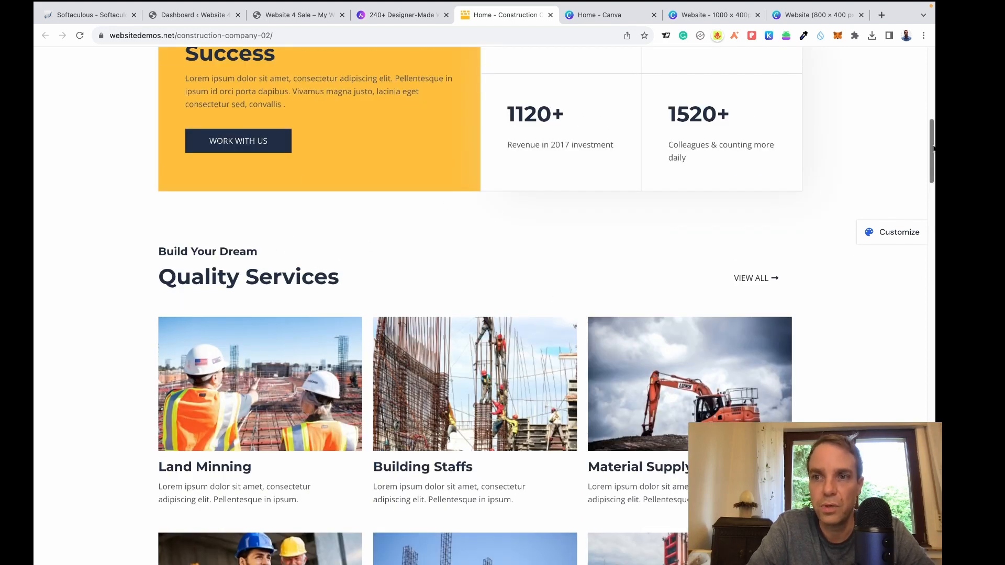
{"action": "left_click_drag", "start_coordinate": [933, 149], "coordinate": [933, 237]}
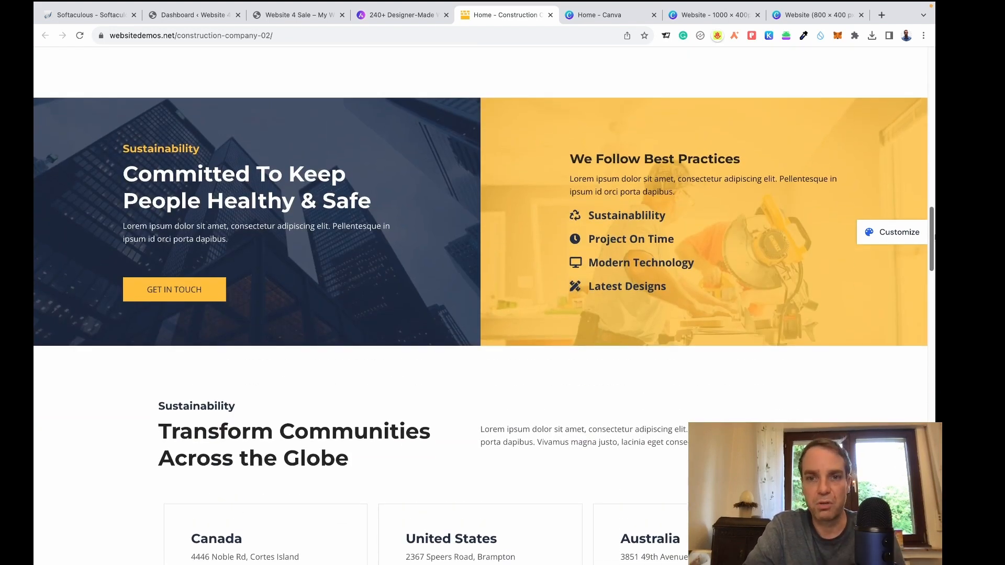
{"action": "left_click_drag", "start_coordinate": [933, 237], "coordinate": [931, 496]}
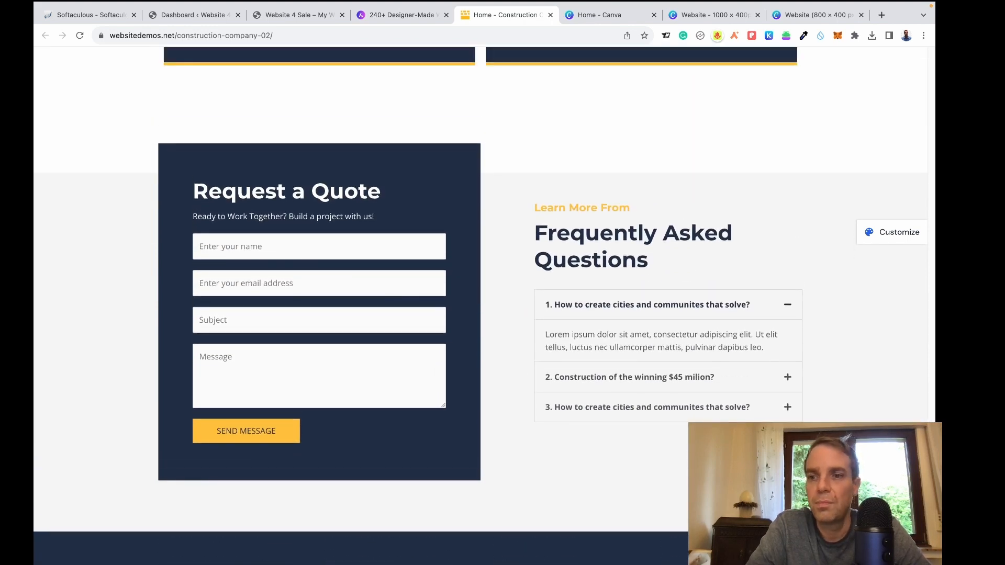
{"action": "left_click_drag", "start_coordinate": [931, 495], "coordinate": [934, 81]}
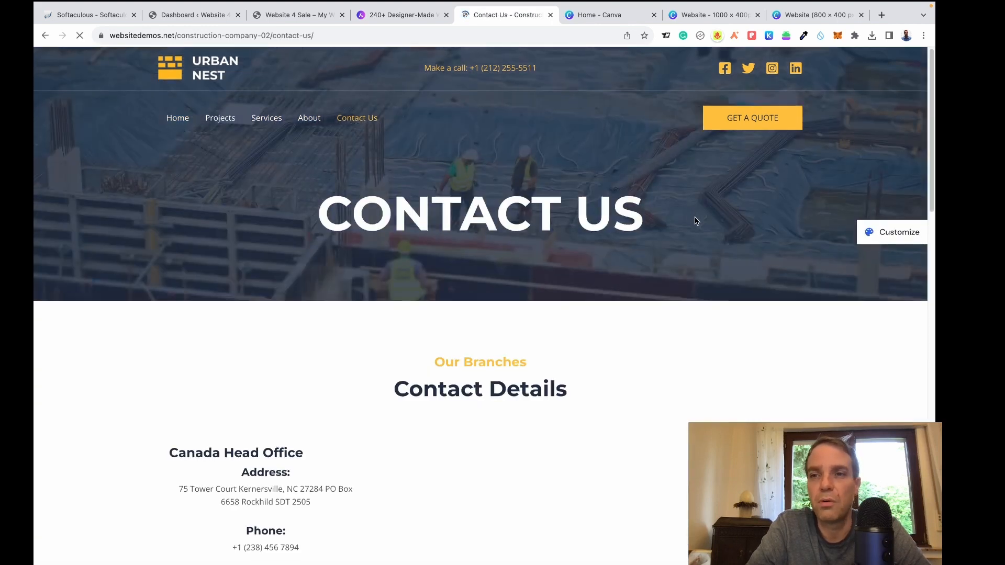
Browse the demo's Contact Us page, then close it and return to gallery page 2.
{"action": "scroll", "coordinate": [712, 222], "scroll_direction": "down", "scroll_amount": 2}
{"action": "scroll", "coordinate": [712, 222], "scroll_direction": "down", "scroll_amount": 6}
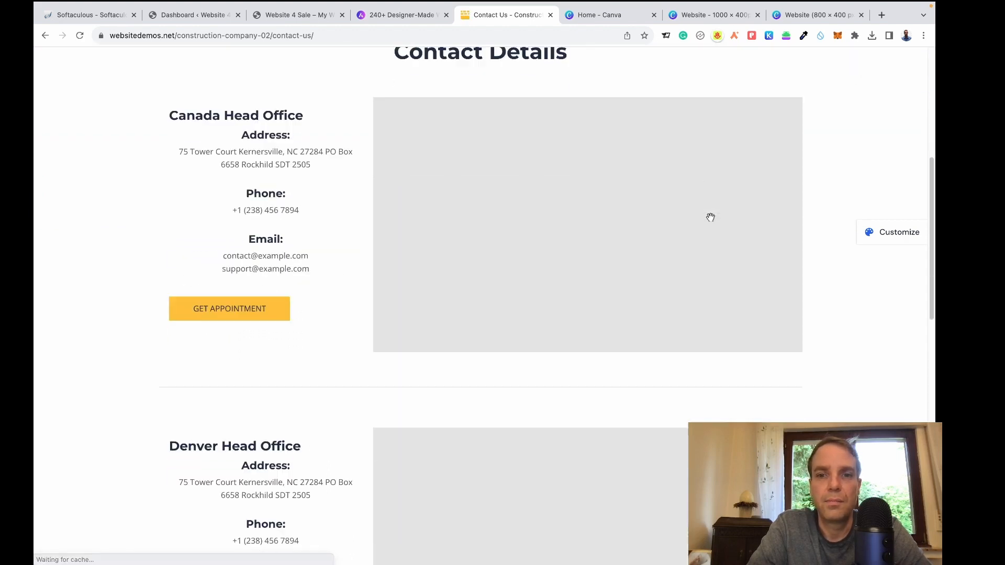
{"action": "scroll", "coordinate": [351, 282], "scroll_direction": "down", "scroll_amount": 7}
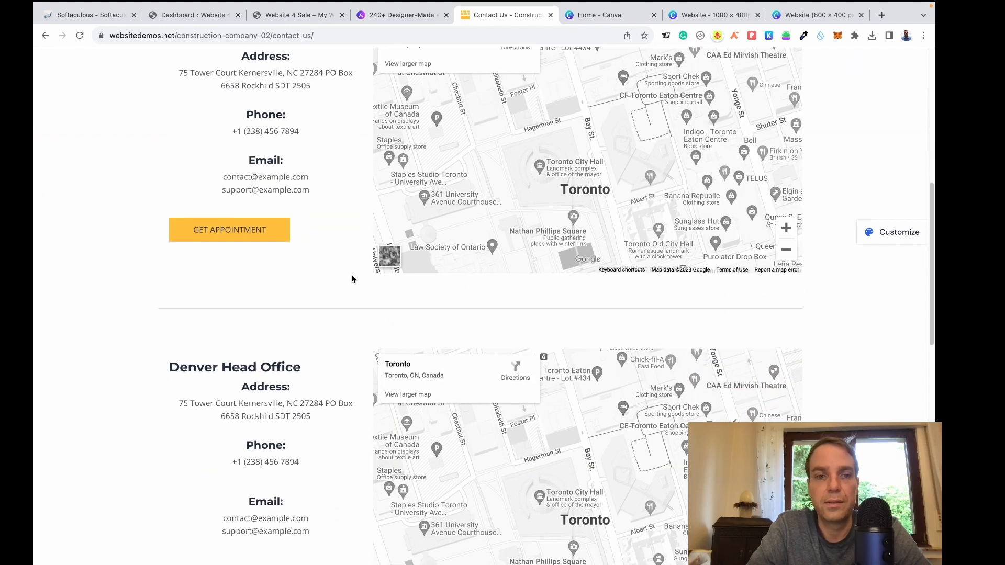
{"action": "scroll", "coordinate": [352, 276], "scroll_direction": "down", "scroll_amount": 5}
{"action": "scroll", "coordinate": [393, 173], "scroll_direction": "up", "scroll_amount": 20}
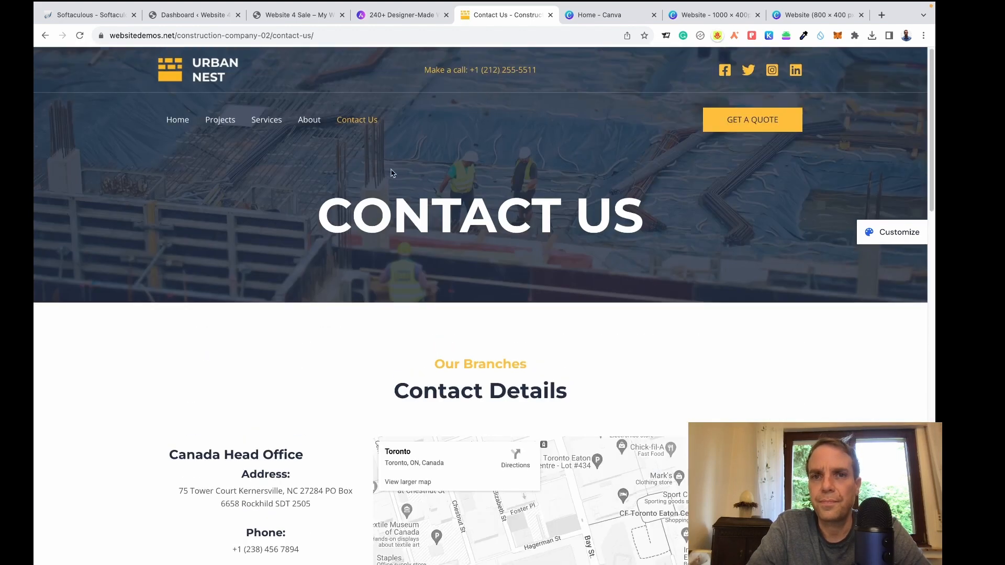
{"action": "left_click", "coordinate": [551, 17]}
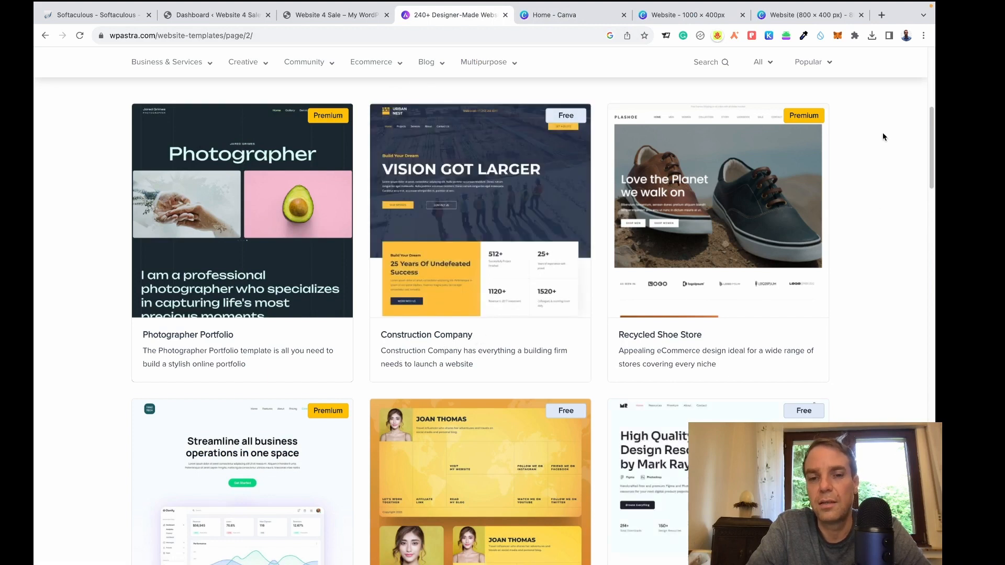
{"action": "scroll", "coordinate": [480, 314], "scroll_direction": "down", "scroll_amount": 10}
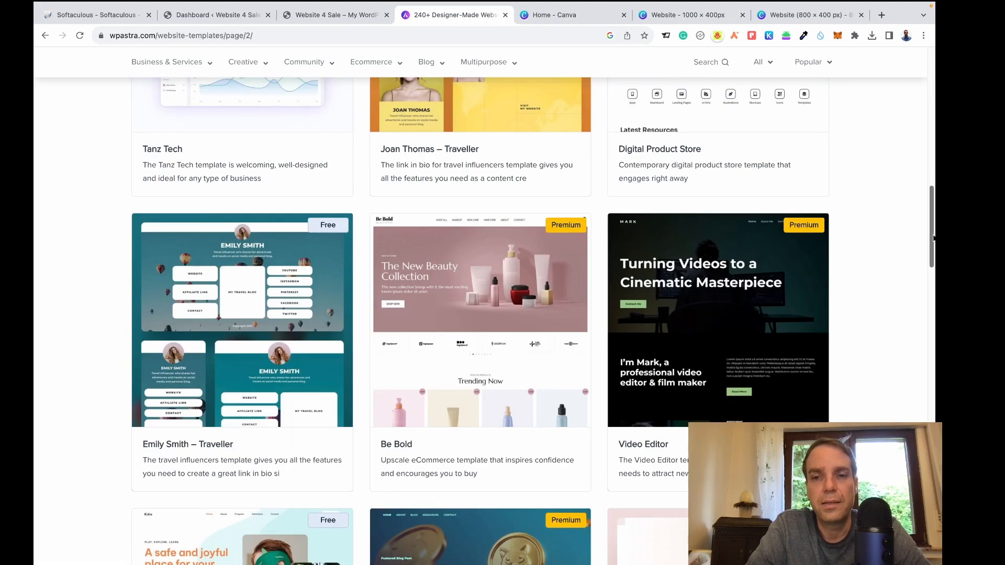
{"action": "scroll", "coordinate": [480, 314], "scroll_direction": "down", "scroll_amount": 5}
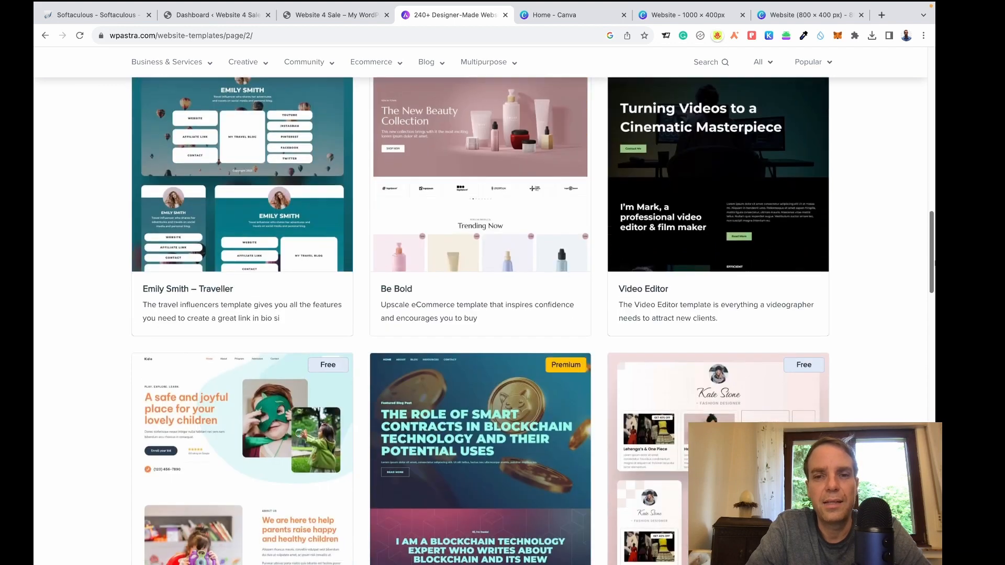
Go to gallery page 3 and open the free Locksmith template's live preview.
{"action": "scroll", "coordinate": [933, 302], "scroll_direction": "down", "scroll_amount": 2}
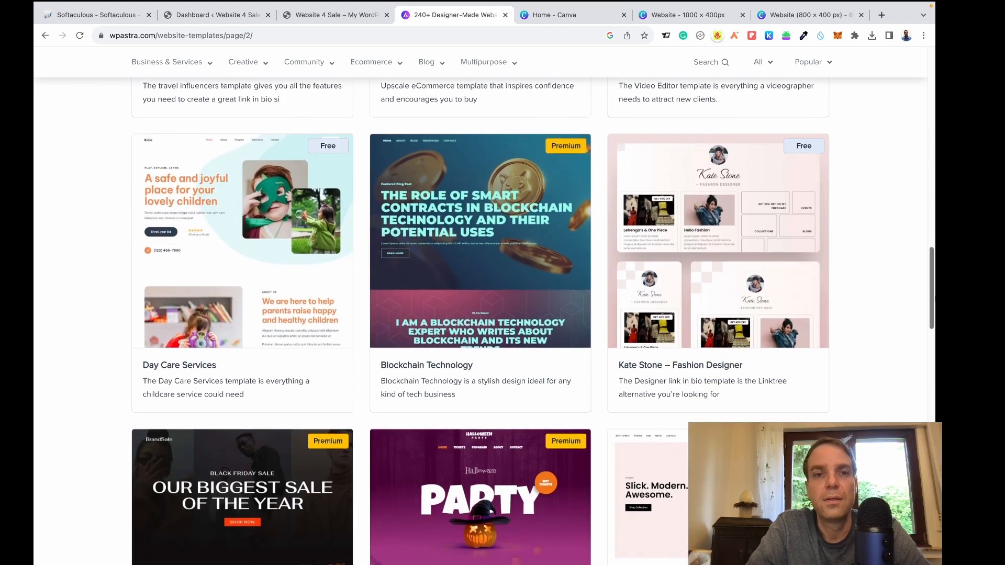
{"action": "left_click_drag", "start_coordinate": [933, 303], "coordinate": [934, 349]}
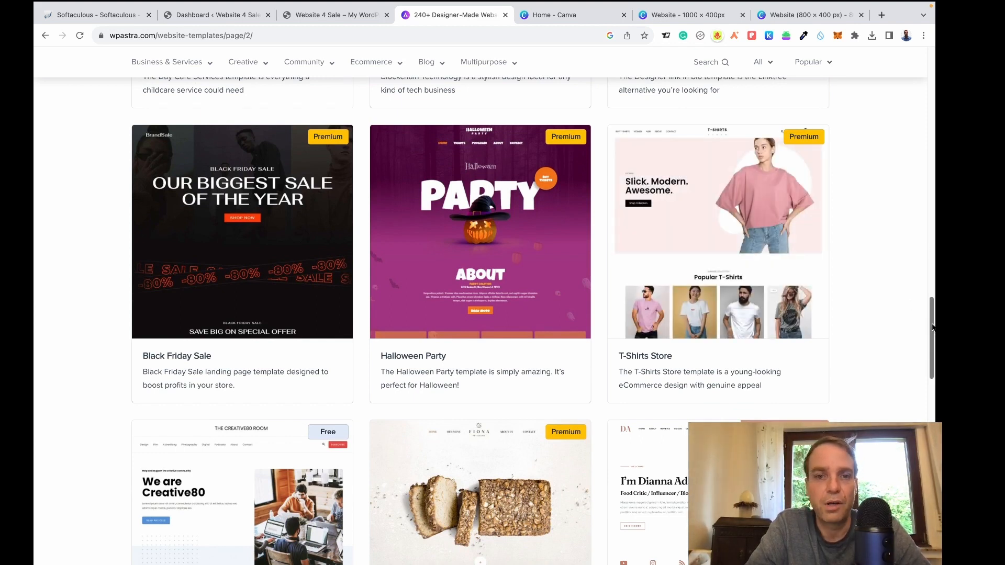
{"action": "left_click_drag", "start_coordinate": [932, 327], "coordinate": [928, 121]}
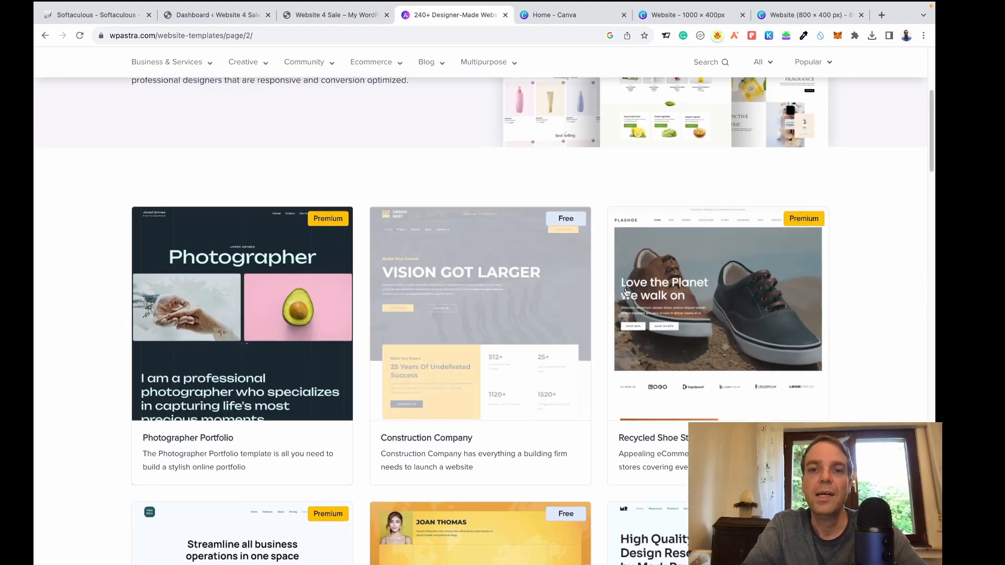
{"action": "left_click_drag", "start_coordinate": [932, 142], "coordinate": [932, 391]}
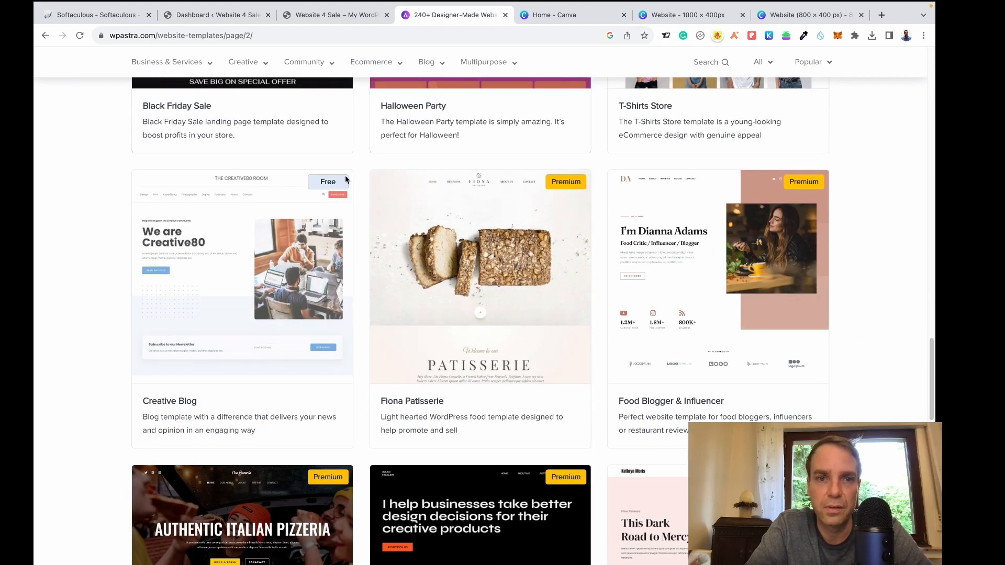
{"action": "mouse_move", "coordinate": [333, 193]}
{"action": "mouse_move", "coordinate": [557, 186]}
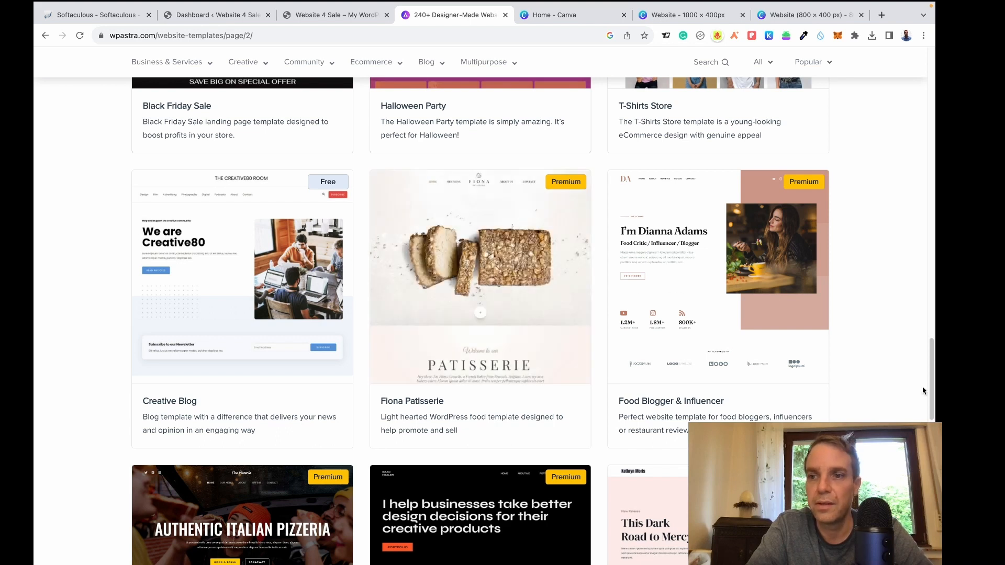
{"action": "left_click_drag", "start_coordinate": [934, 378], "coordinate": [934, 441]}
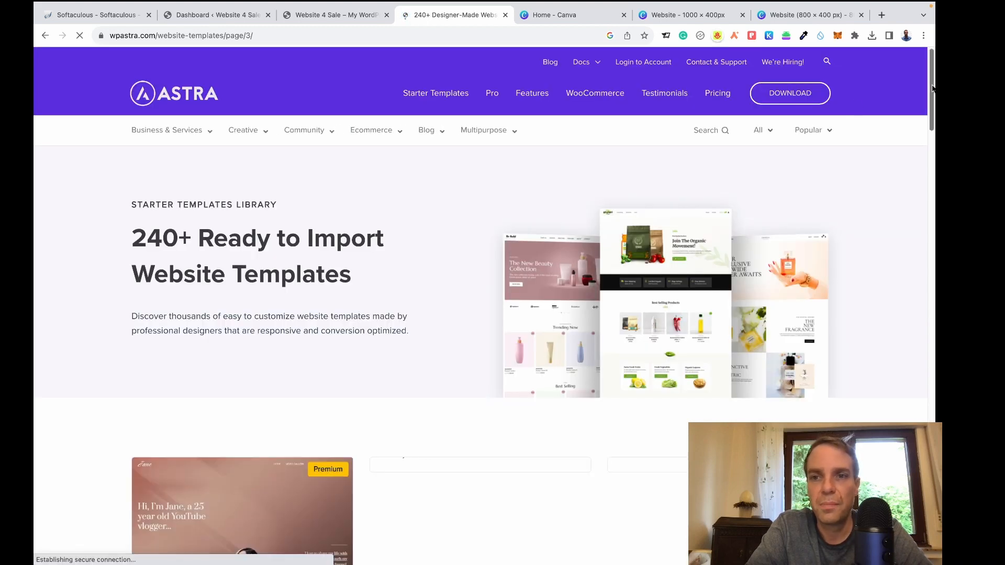
{"action": "left_click_drag", "start_coordinate": [932, 89], "coordinate": [934, 156]}
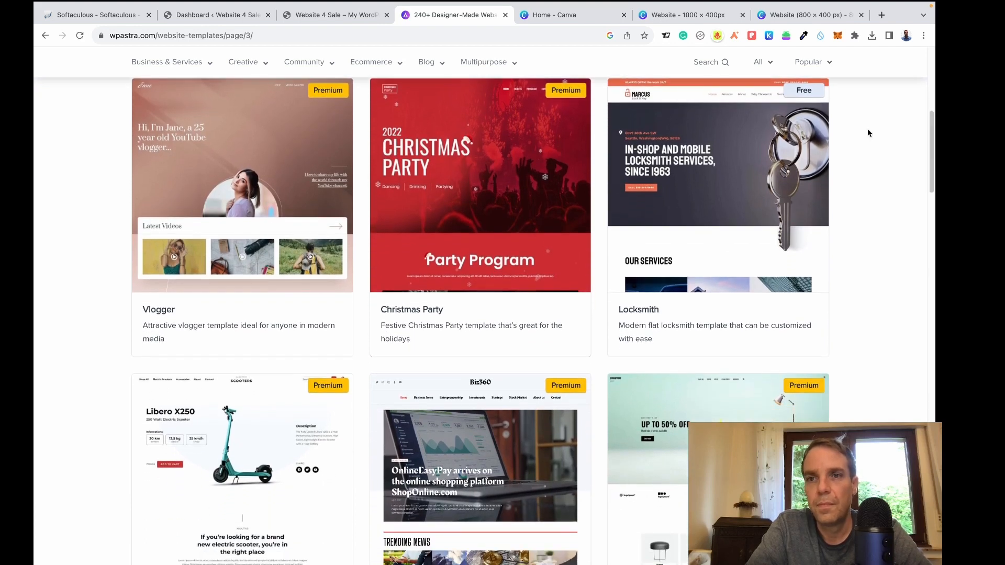
{"action": "mouse_move", "coordinate": [680, 207]}
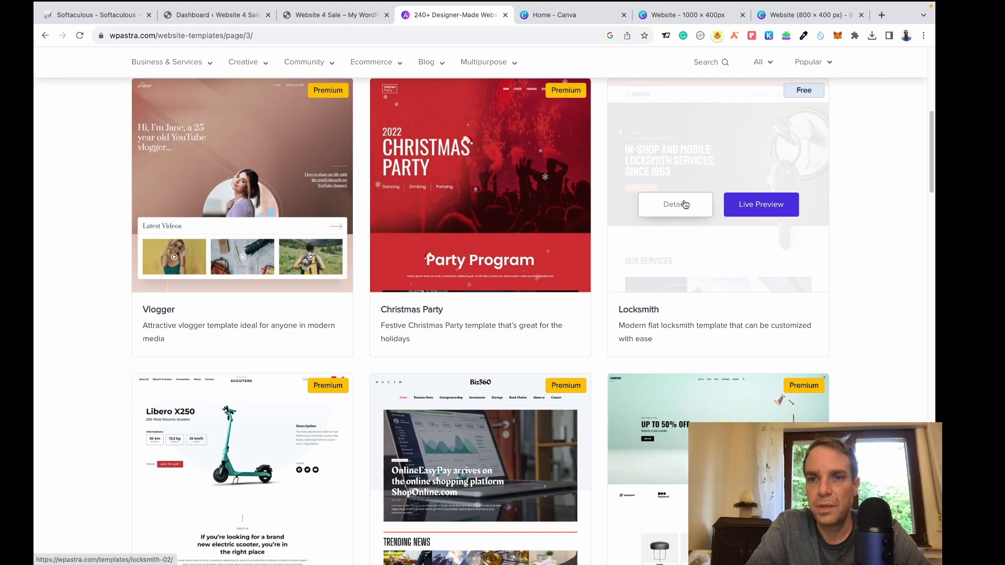
{"action": "left_click", "coordinate": [760, 210]}
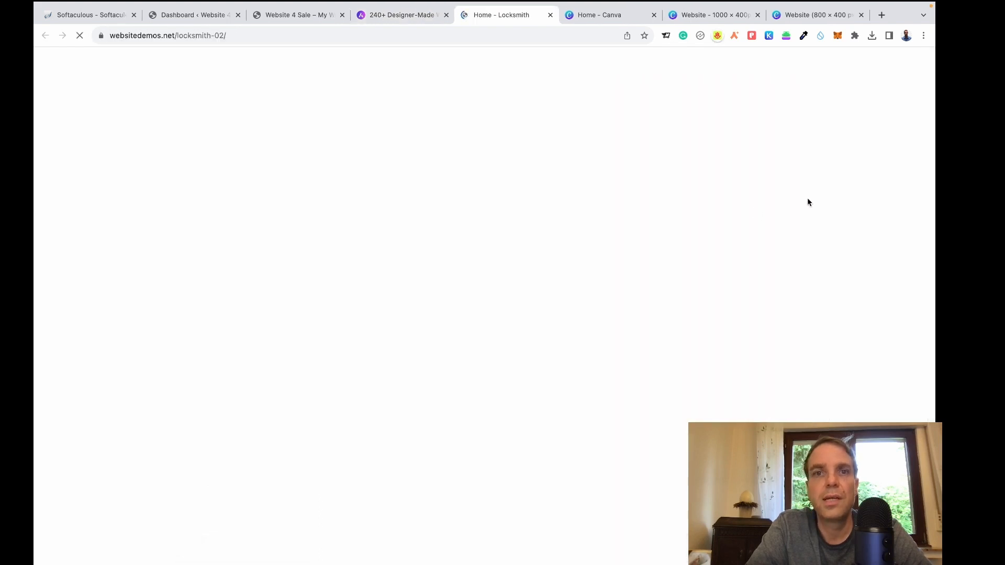
Scroll through the Locksmith demo homepage and jump to its Contact section.
{"action": "scroll", "coordinate": [931, 88], "scroll_direction": "down", "scroll_amount": 5}
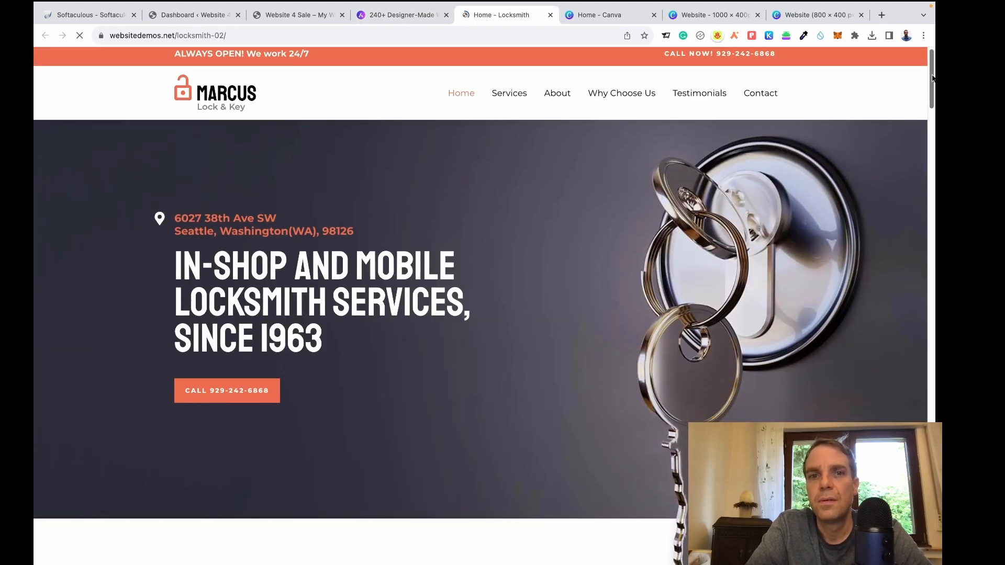
{"action": "scroll", "coordinate": [480, 306], "scroll_direction": "down", "scroll_amount": 15}
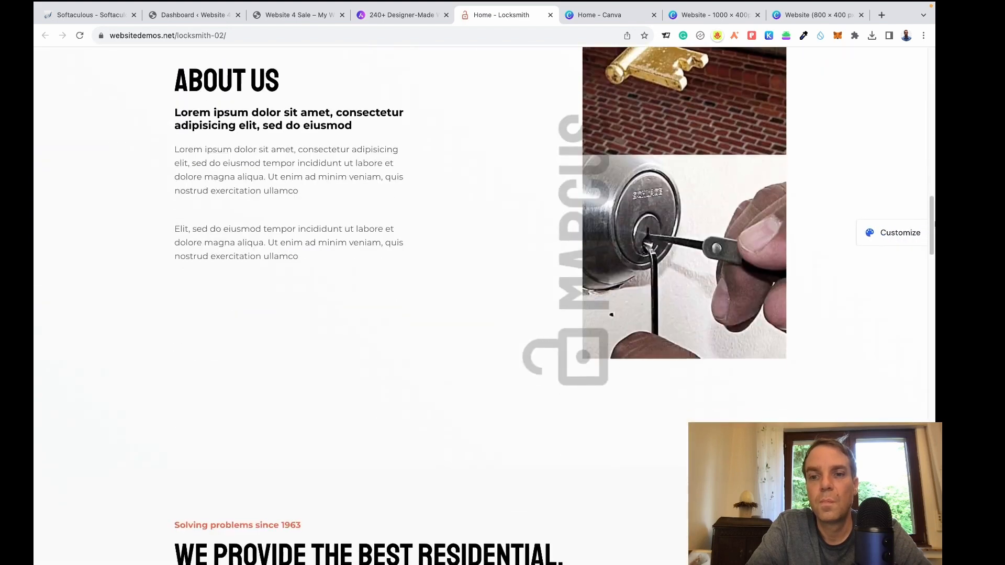
{"action": "scroll", "coordinate": [480, 306], "scroll_direction": "down", "scroll_amount": 20}
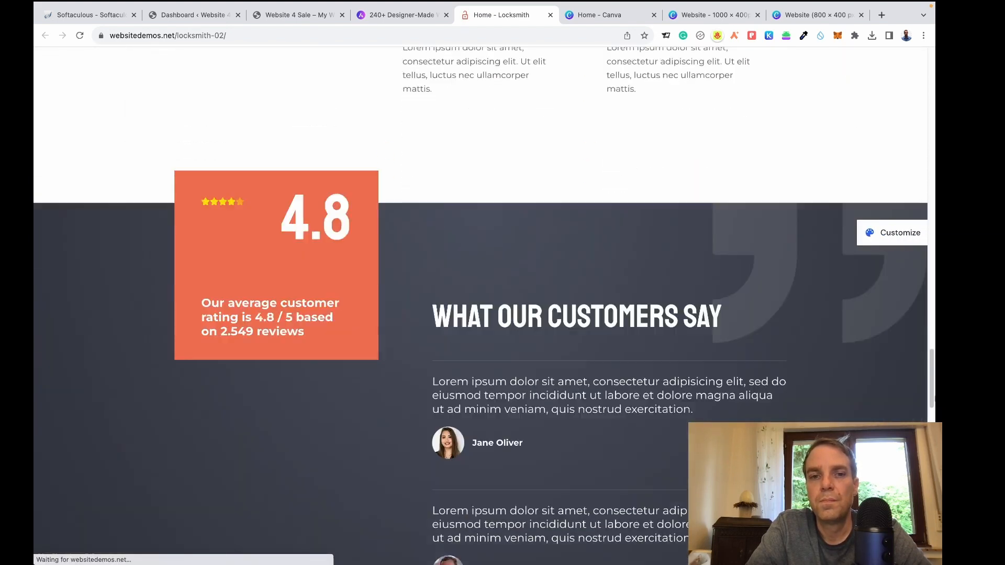
{"action": "scroll", "coordinate": [481, 306], "scroll_direction": "down", "scroll_amount": 7}
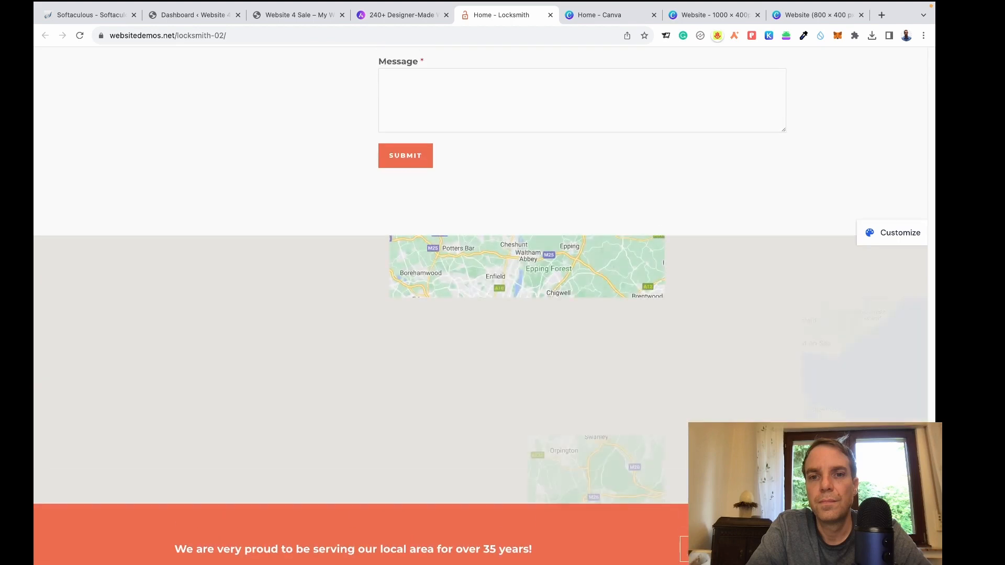
{"action": "scroll", "coordinate": [481, 306], "scroll_direction": "down", "scroll_amount": 5}
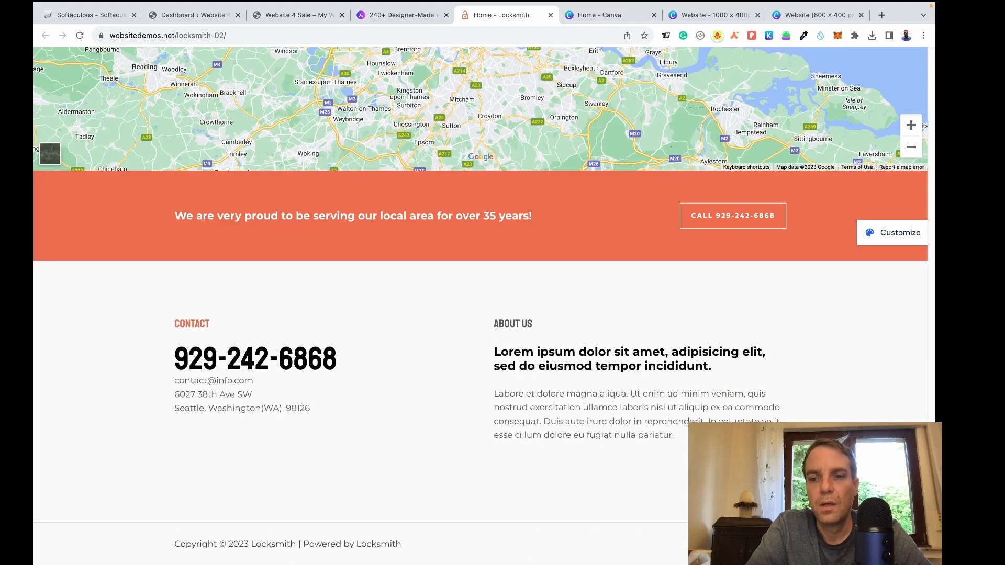
{"action": "left_click_drag", "start_coordinate": [931, 531], "coordinate": [925, 52]}
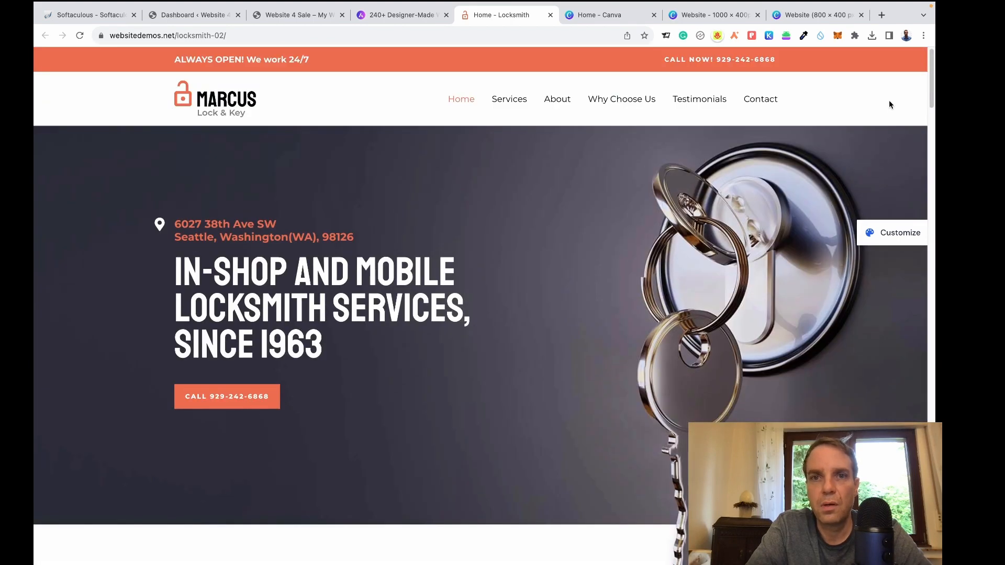
{"action": "scroll", "coordinate": [478, 278], "scroll_direction": "down", "scroll_amount": 3}
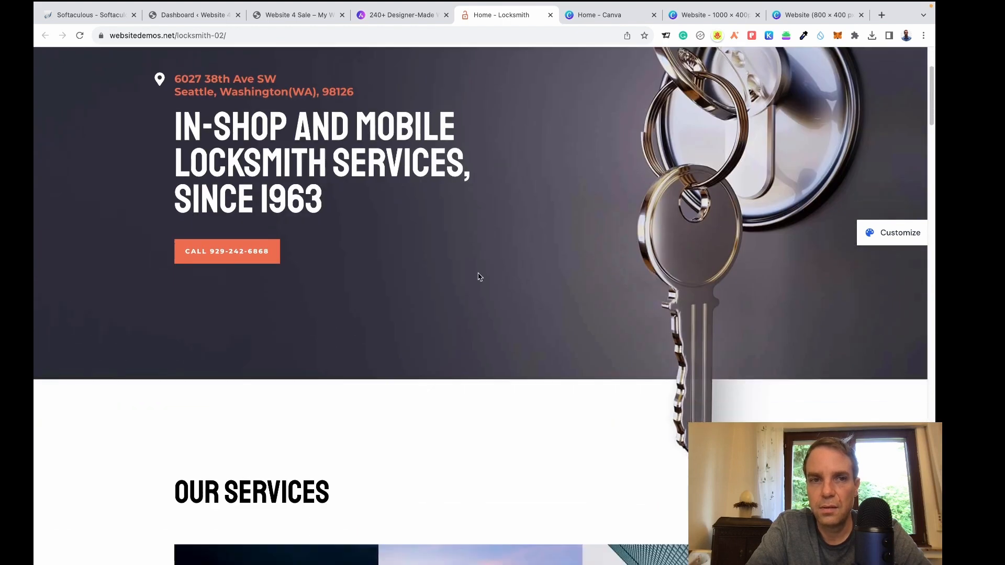
{"action": "scroll", "coordinate": [473, 260], "scroll_direction": "up", "scroll_amount": 1}
{"action": "scroll", "coordinate": [621, 250], "scroll_direction": "up", "scroll_amount": 2}
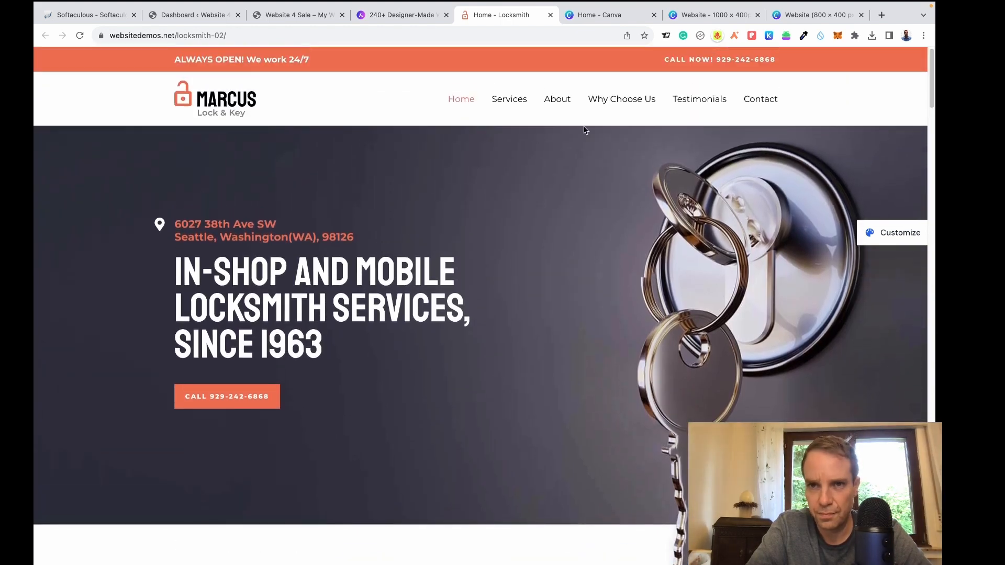
{"action": "left_click", "coordinate": [770, 105]}
View the Locksmith demo's Testimonials section, then close the demo tab.
{"action": "scroll", "coordinate": [753, 225], "scroll_direction": "up", "scroll_amount": 5}
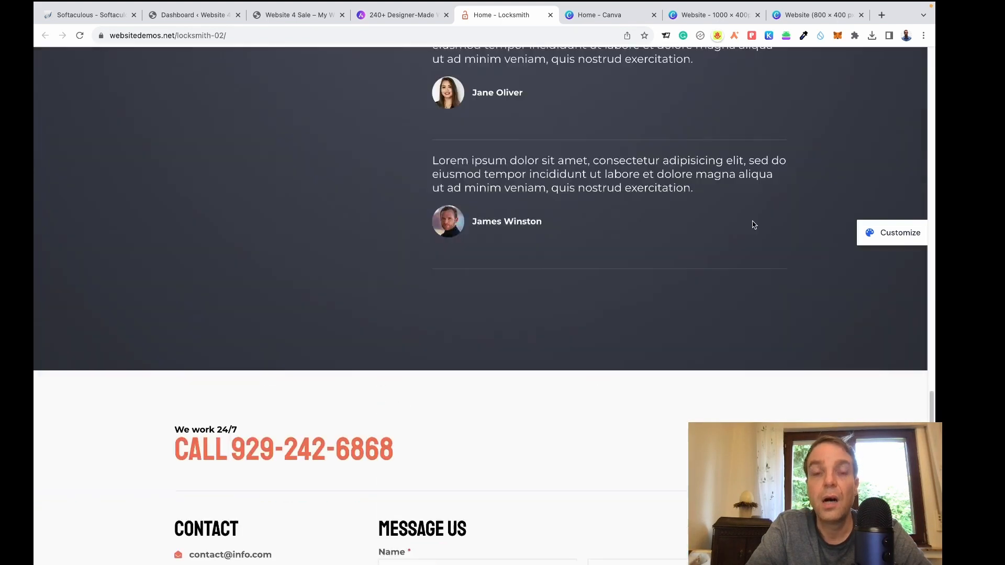
{"action": "scroll", "coordinate": [769, 193], "scroll_direction": "down", "scroll_amount": 8}
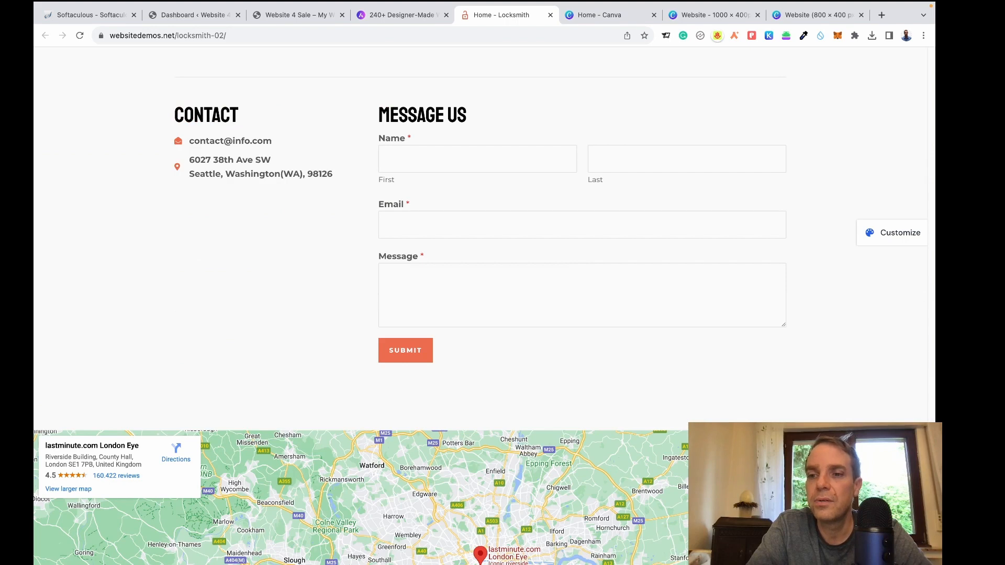
{"action": "left_click_drag", "start_coordinate": [932, 471], "coordinate": [933, 63]}
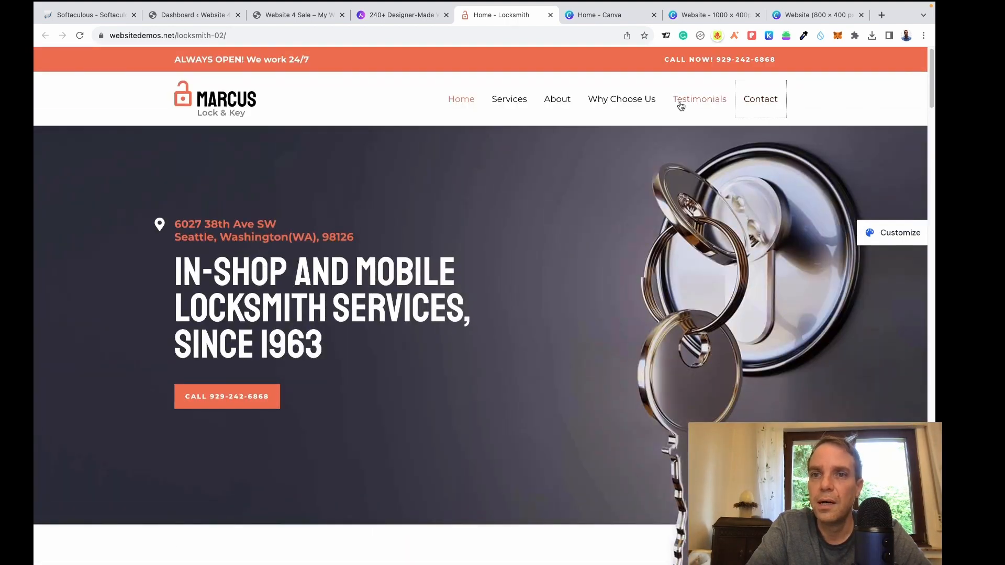
{"action": "left_click", "coordinate": [681, 104]}
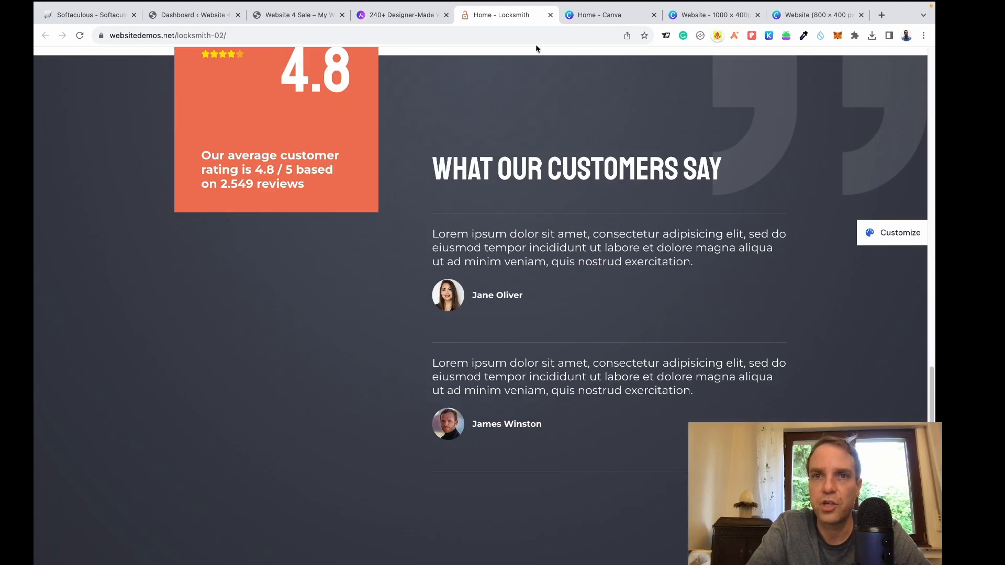
{"action": "left_click", "coordinate": [550, 16]}
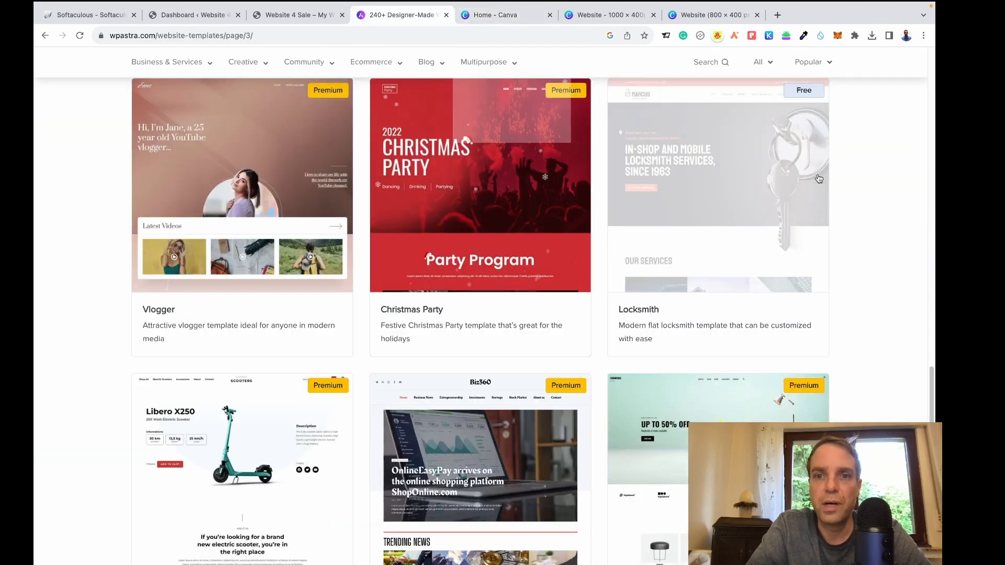
Scroll the template gallery back to the top and switch to the Website 4 Sale dashboard tab.
{"action": "left_click_drag", "start_coordinate": [933, 159], "coordinate": [934, 461]}
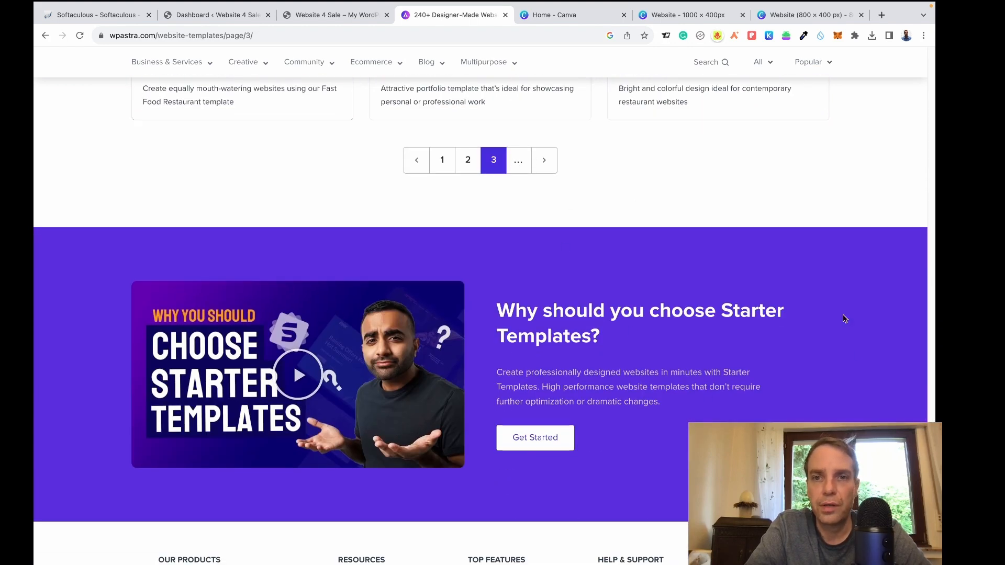
{"action": "scroll", "coordinate": [885, 307], "scroll_direction": "up", "scroll_amount": 20}
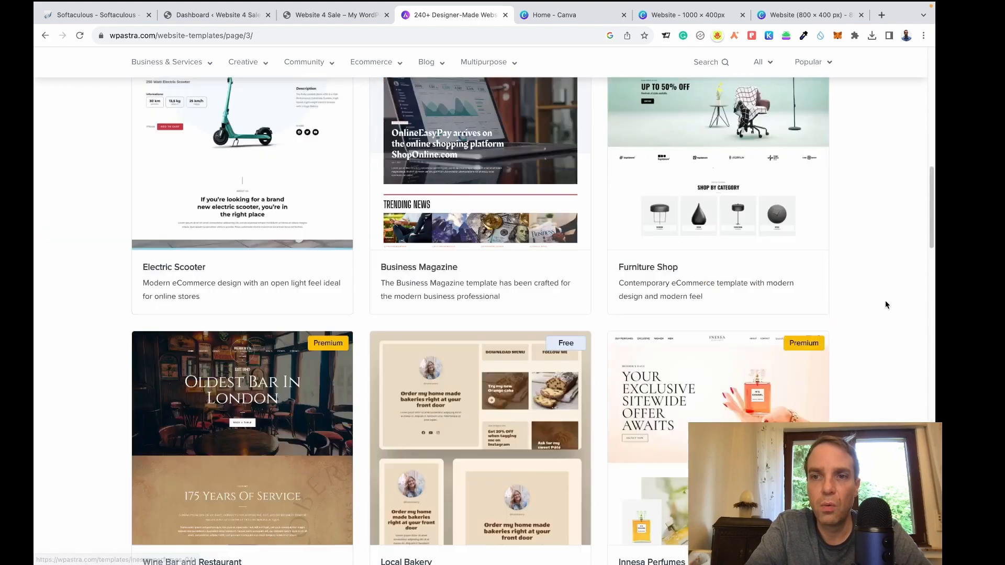
{"action": "scroll", "coordinate": [885, 303], "scroll_direction": "up", "scroll_amount": 10}
{"action": "mouse_move", "coordinate": [455, 126]}
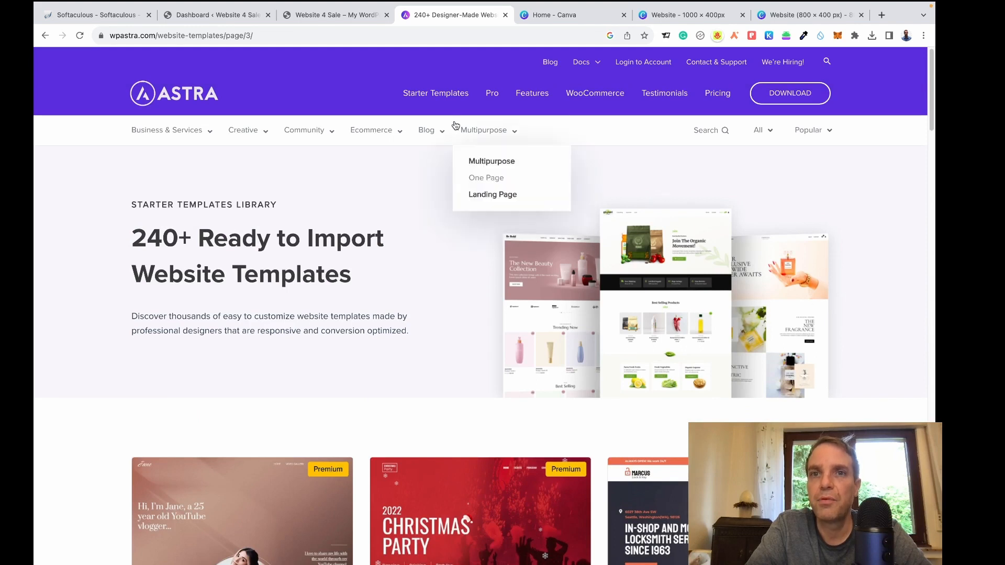
{"action": "left_click", "coordinate": [209, 16]}
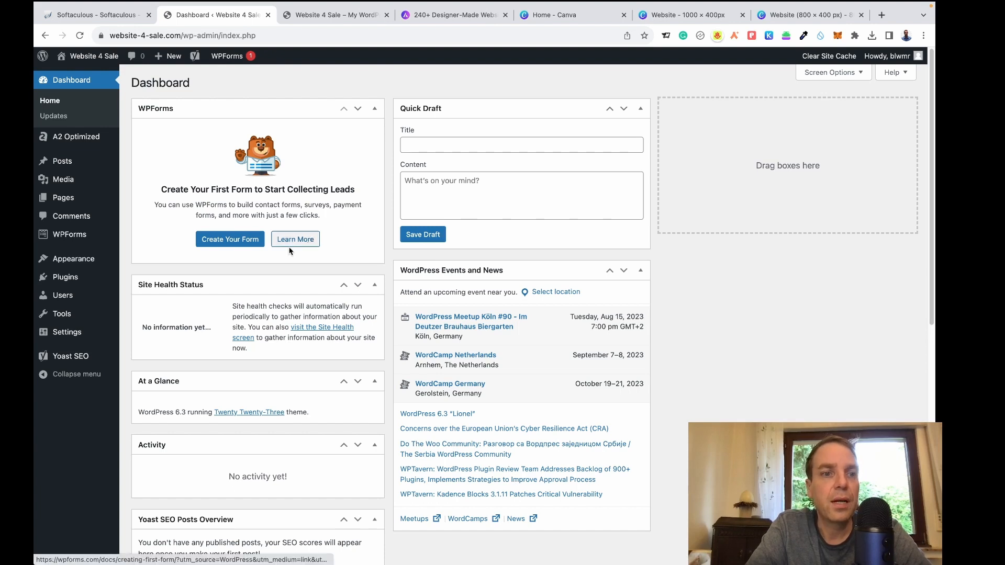
Install the Astra theme from Appearance > Themes > Add New.
{"action": "mouse_move", "coordinate": [83, 262]}
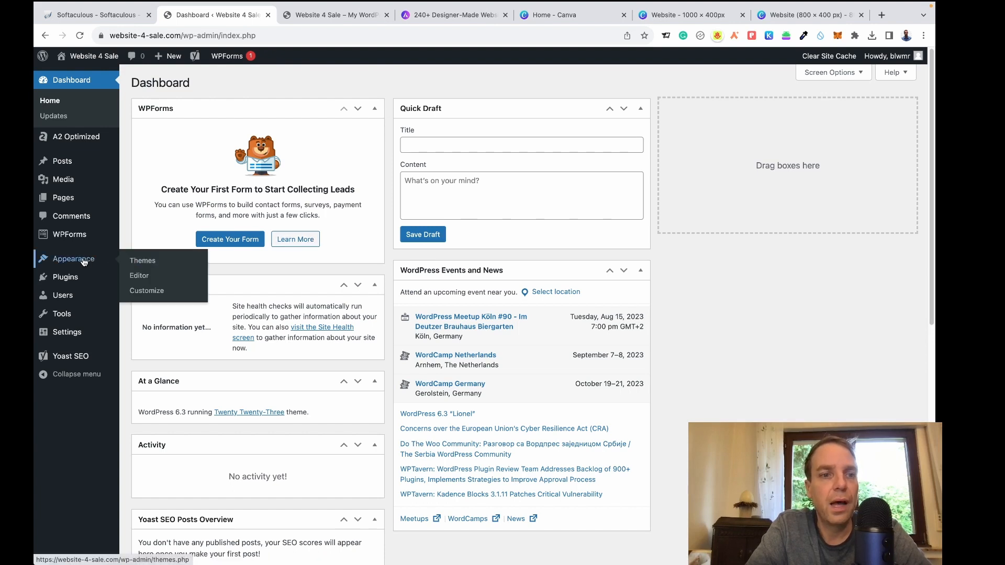
{"action": "left_click", "coordinate": [146, 264]}
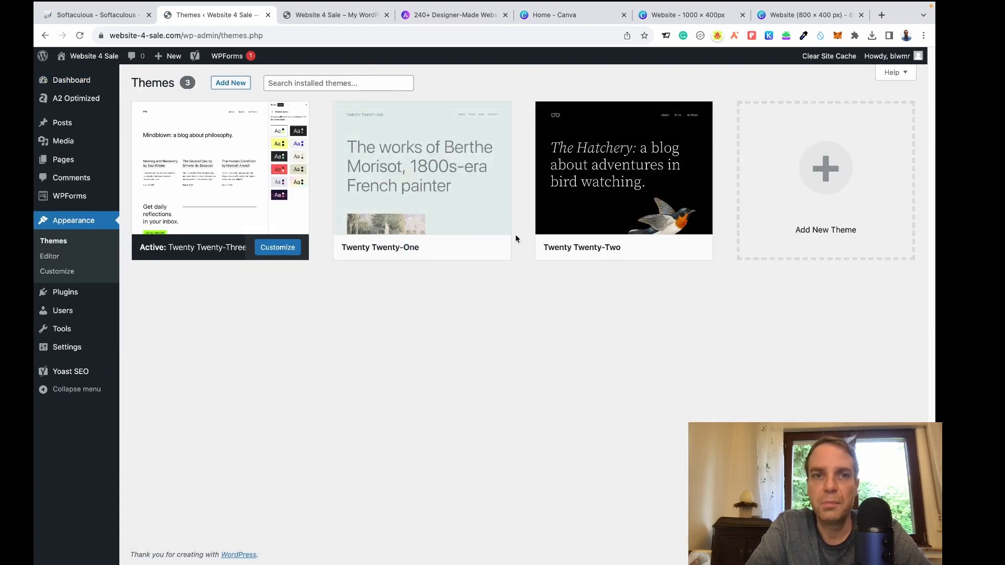
{"action": "left_click", "coordinate": [232, 86]}
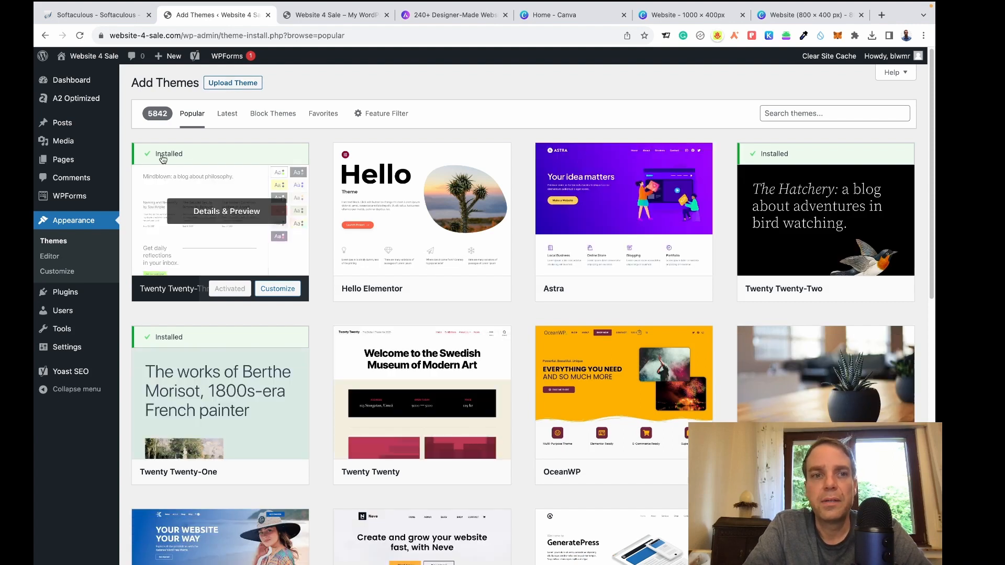
{"action": "mouse_move", "coordinate": [886, 157]}
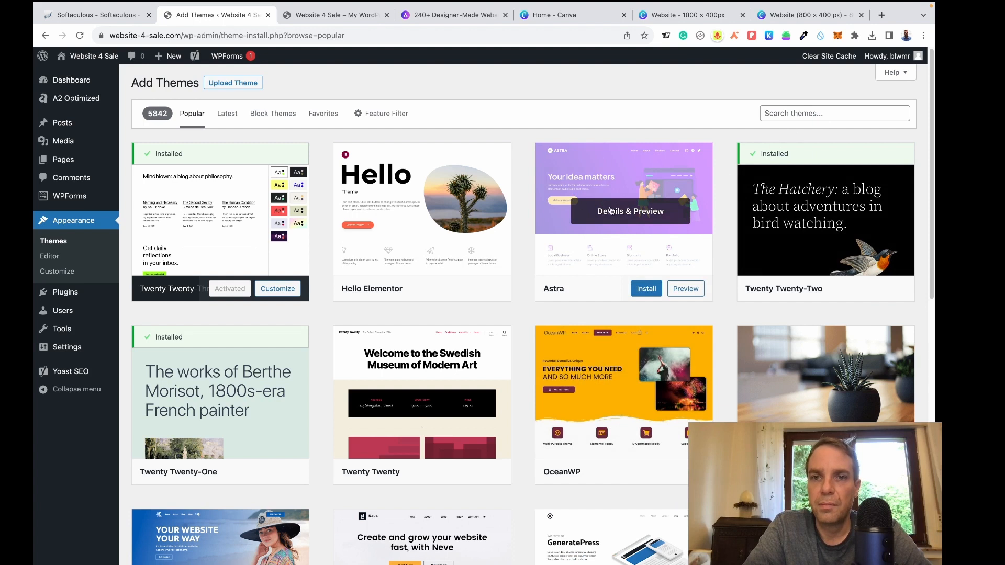
{"action": "left_click", "coordinate": [641, 292]}
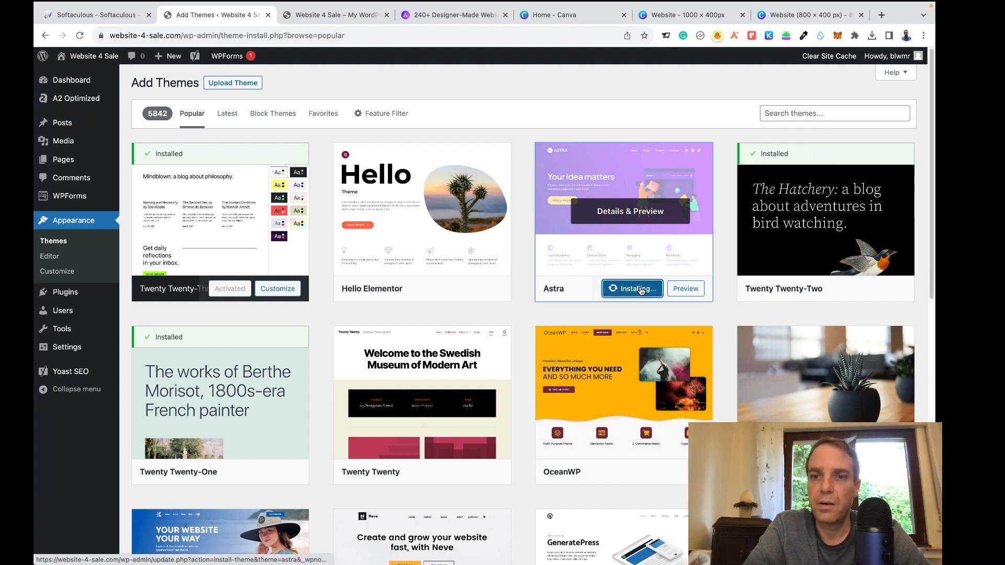
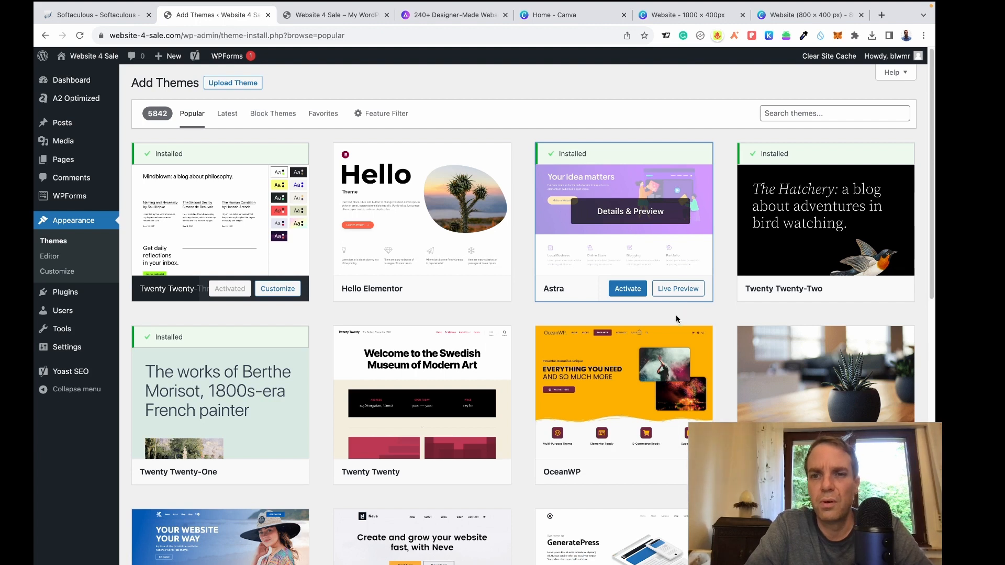
Activate the Astra theme and launch its Starter Templates setup from the welcome notice.
{"action": "left_click", "coordinate": [631, 298]}
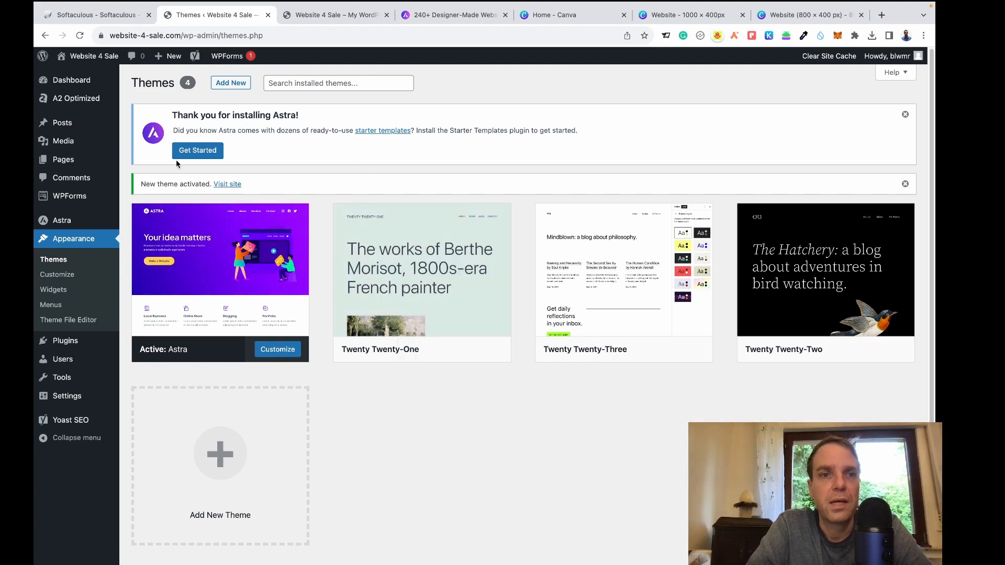
{"action": "left_click", "coordinate": [194, 151]}
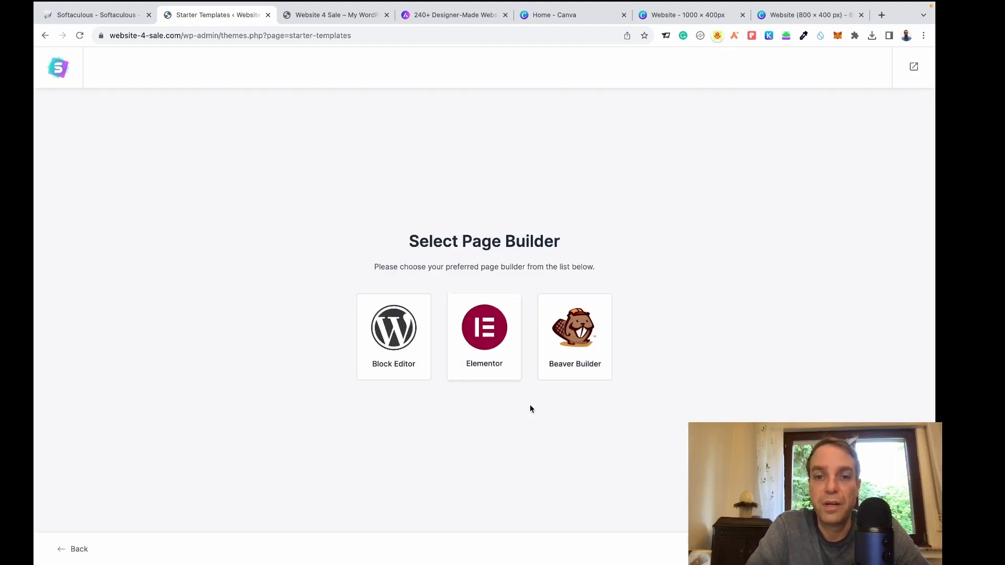
Pick Elementor as the page builder and browse the starter templates grid, returning to the top.
{"action": "left_click", "coordinate": [480, 343]}
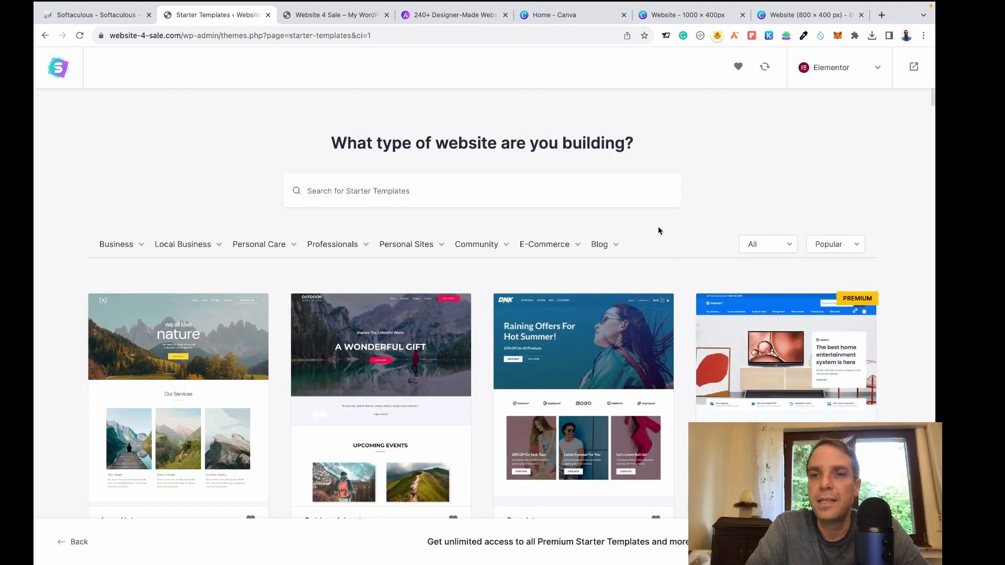
{"action": "scroll", "coordinate": [907, 262], "scroll_direction": "down", "scroll_amount": 3}
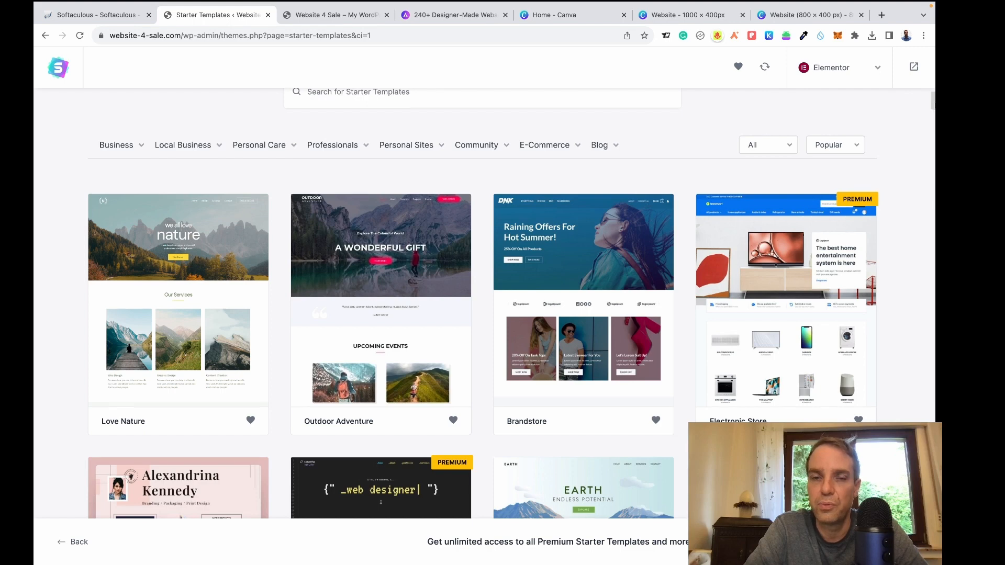
{"action": "scroll", "coordinate": [502, 303], "scroll_direction": "down", "scroll_amount": 12}
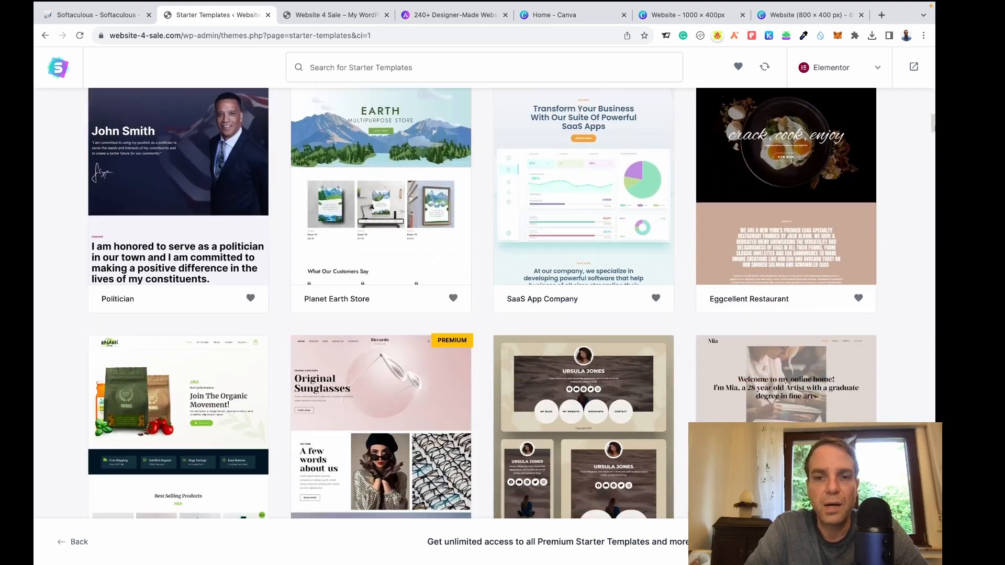
{"action": "scroll", "coordinate": [503, 304], "scroll_direction": "down", "scroll_amount": 10}
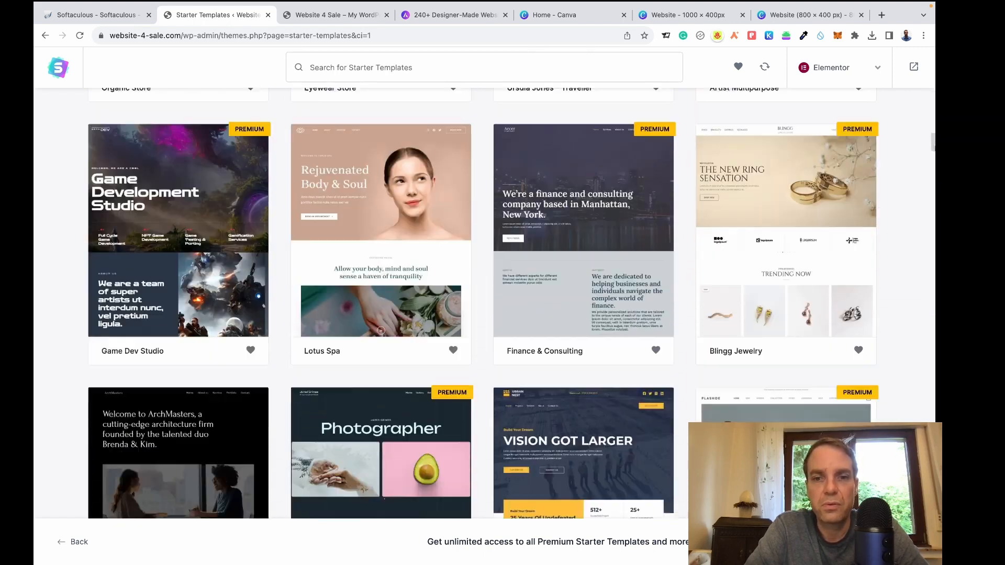
{"action": "scroll", "coordinate": [502, 304], "scroll_direction": "down", "scroll_amount": 10}
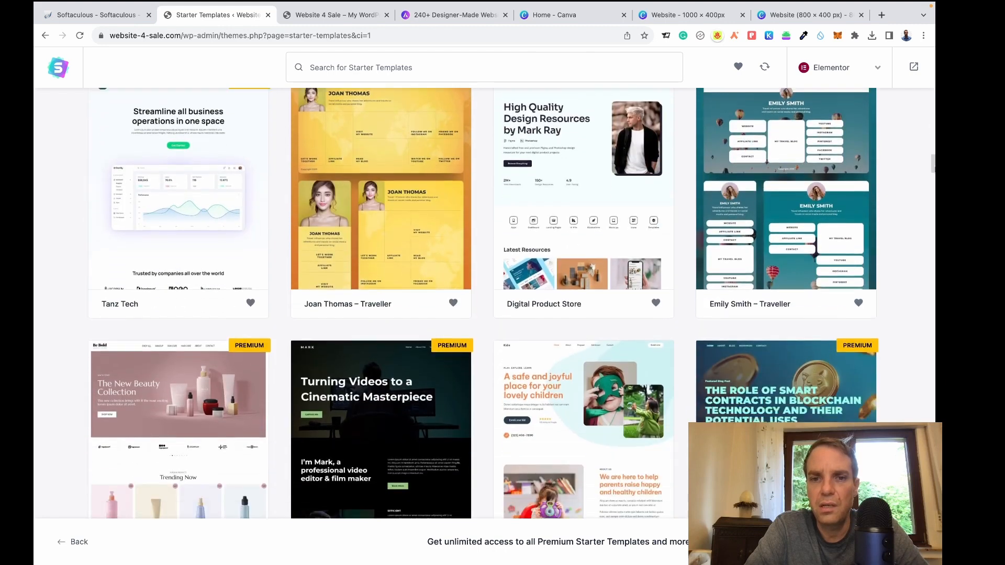
{"action": "scroll", "coordinate": [503, 304], "scroll_direction": "down", "scroll_amount": 8}
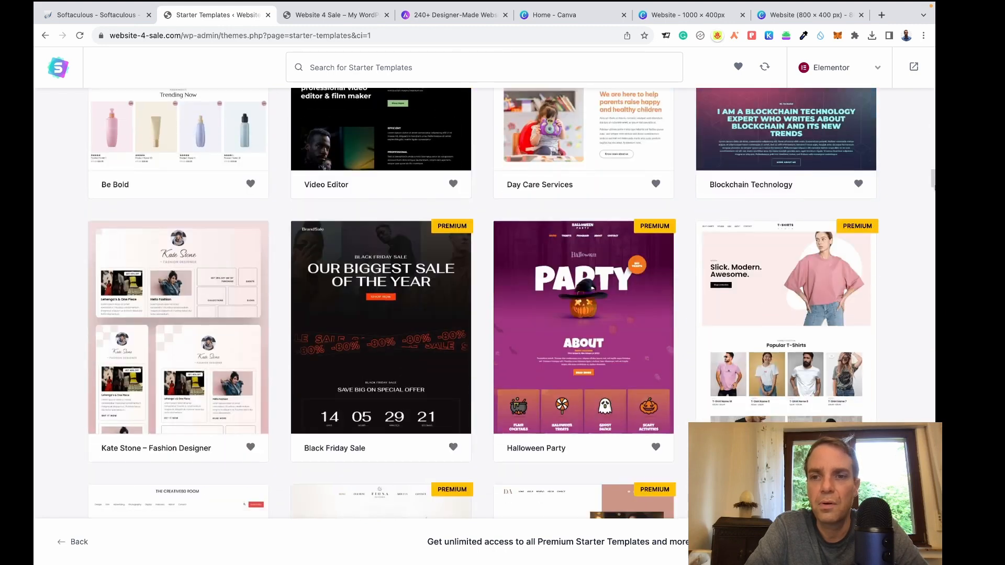
{"action": "scroll", "coordinate": [502, 304], "scroll_direction": "down", "scroll_amount": 10}
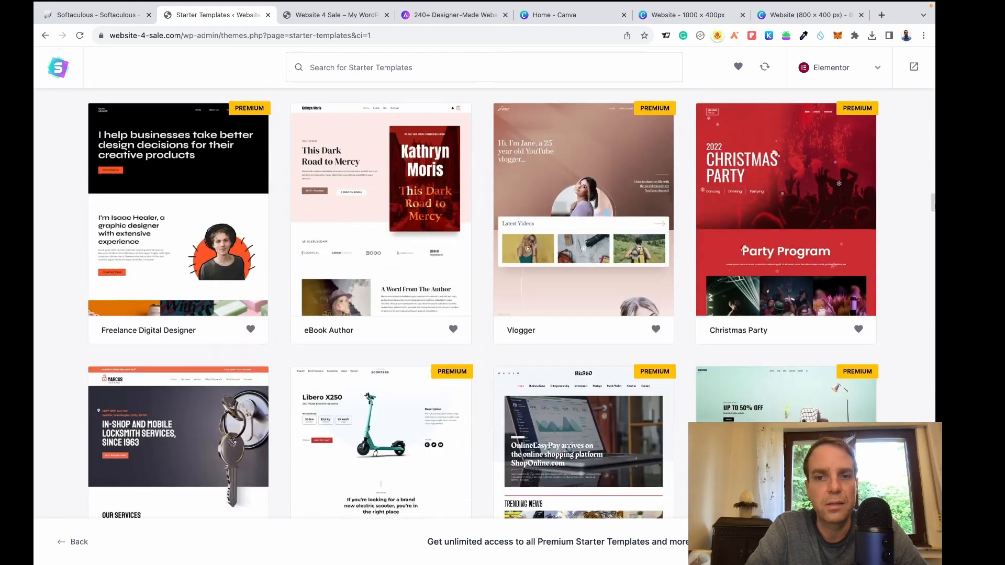
{"action": "scroll", "coordinate": [466, 328], "scroll_direction": "down", "scroll_amount": 5}
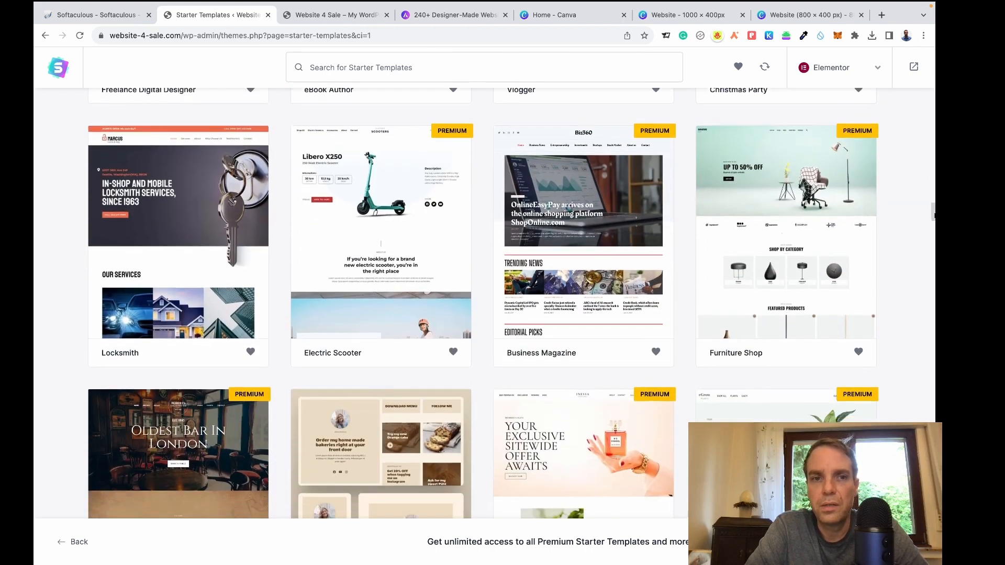
{"action": "left_click_drag", "start_coordinate": [933, 215], "coordinate": [933, 330]}
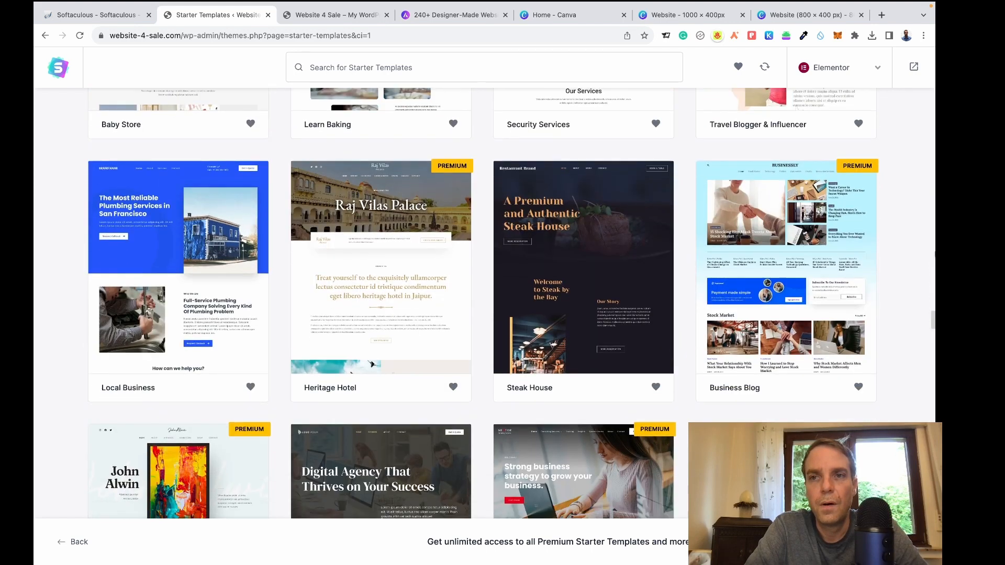
{"action": "scroll", "coordinate": [237, 108], "scroll_direction": "up", "scroll_amount": 10}
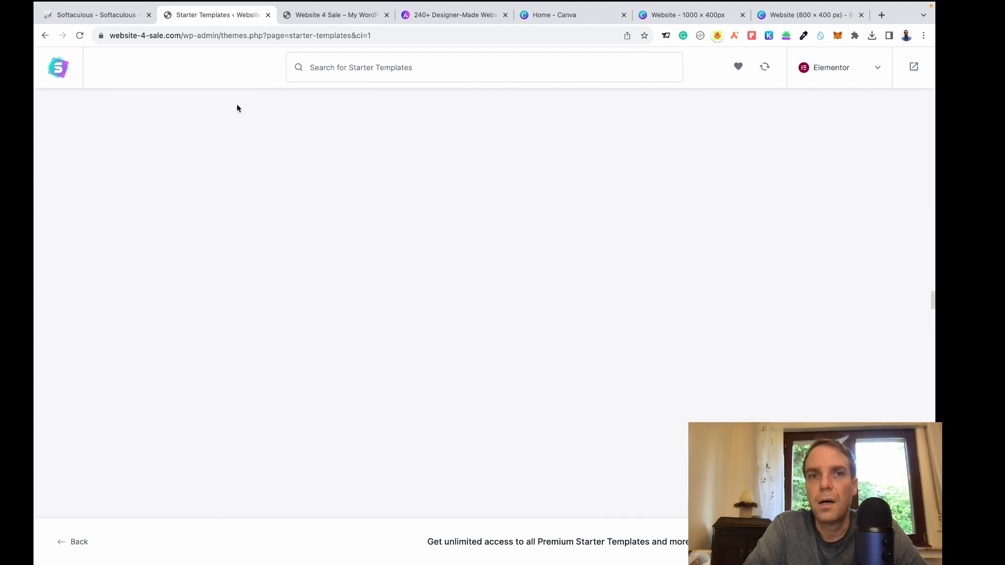
{"action": "scroll", "coordinate": [246, 84], "scroll_direction": "up", "scroll_amount": 10}
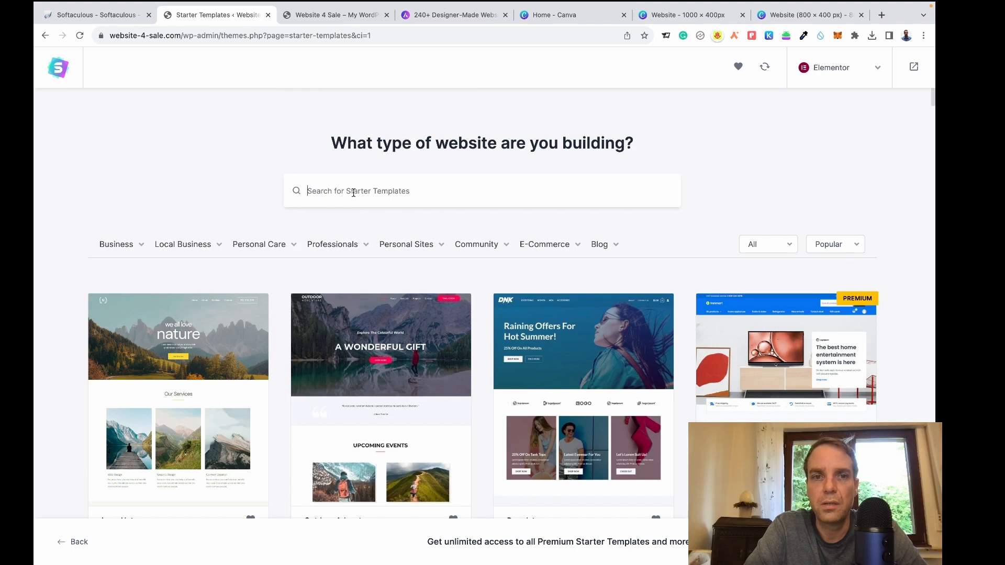
Search the starter templates for 'const' and select the Construction Company template.
{"action": "type", "text": "co"}
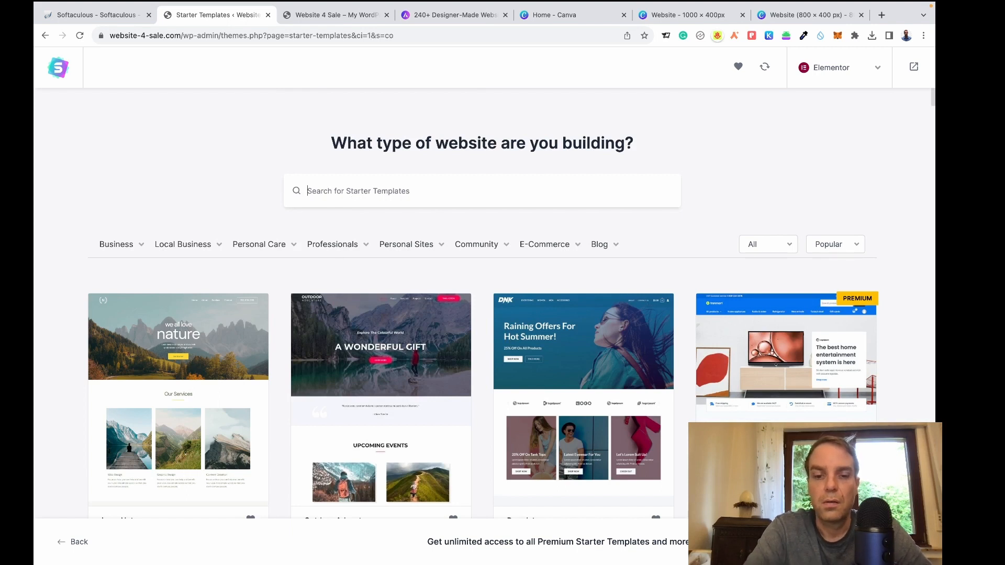
{"action": "type", "text": "ns"}
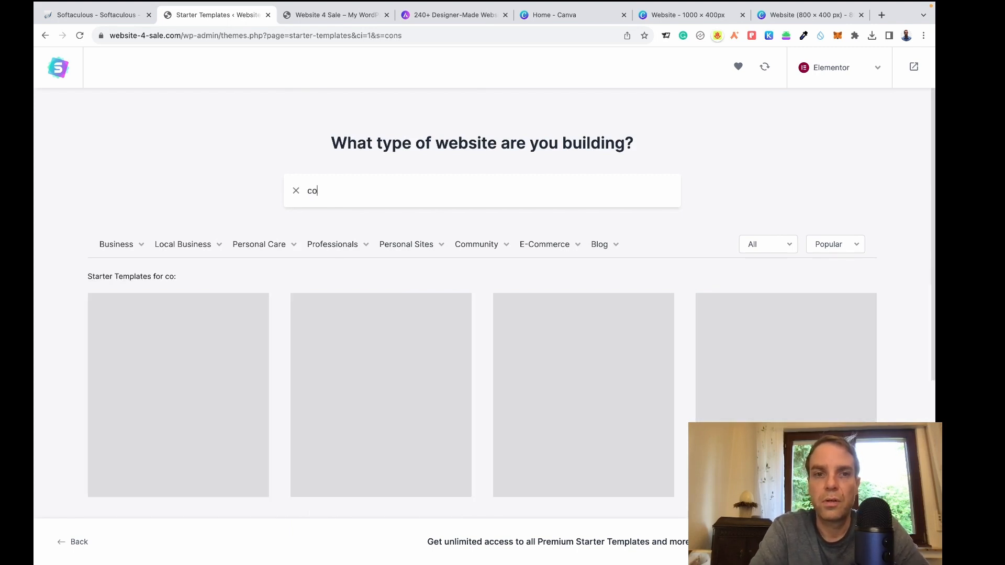
{"action": "type", "text": "truction"}
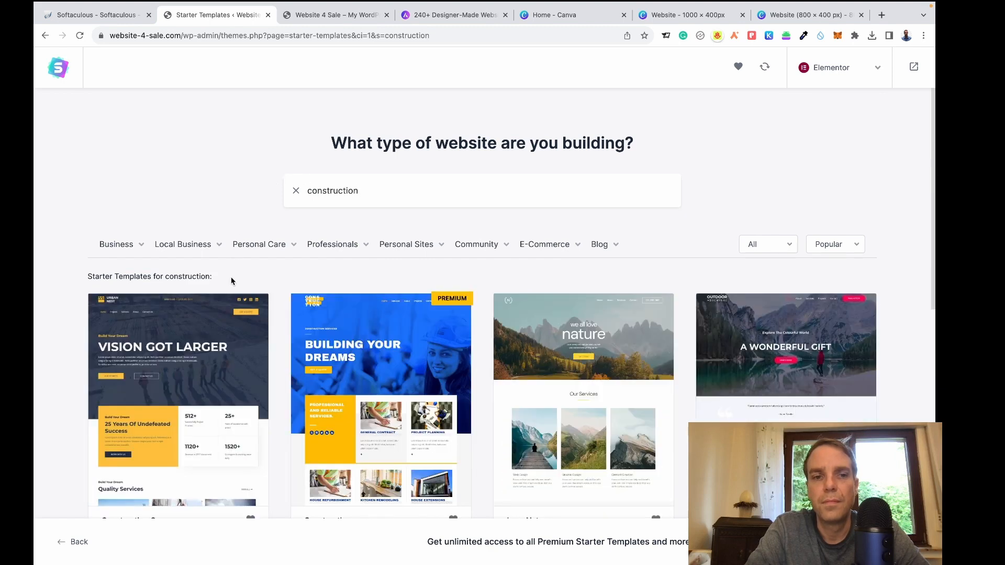
{"action": "scroll", "coordinate": [262, 301], "scroll_direction": "down", "scroll_amount": 3}
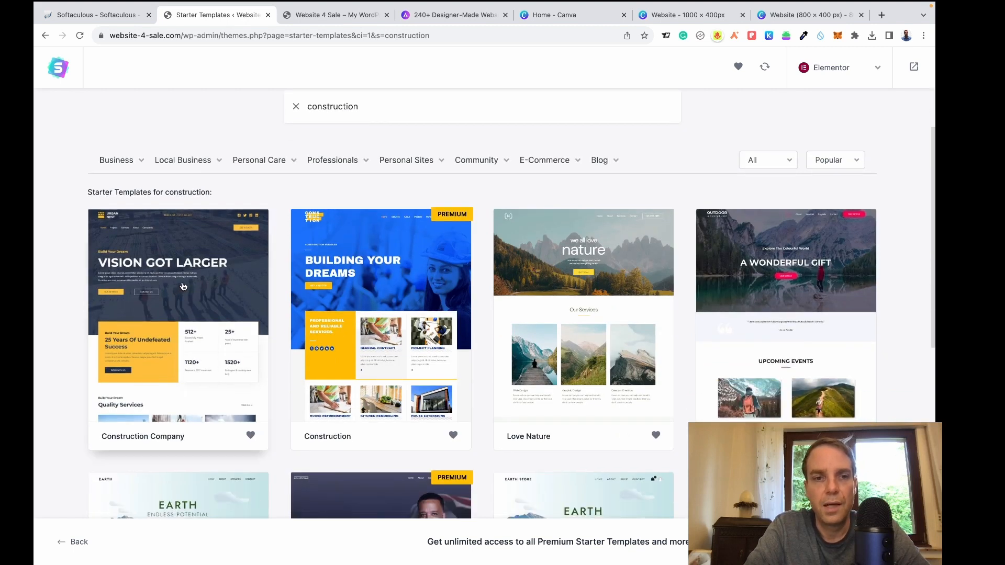
{"action": "left_click", "coordinate": [192, 285]}
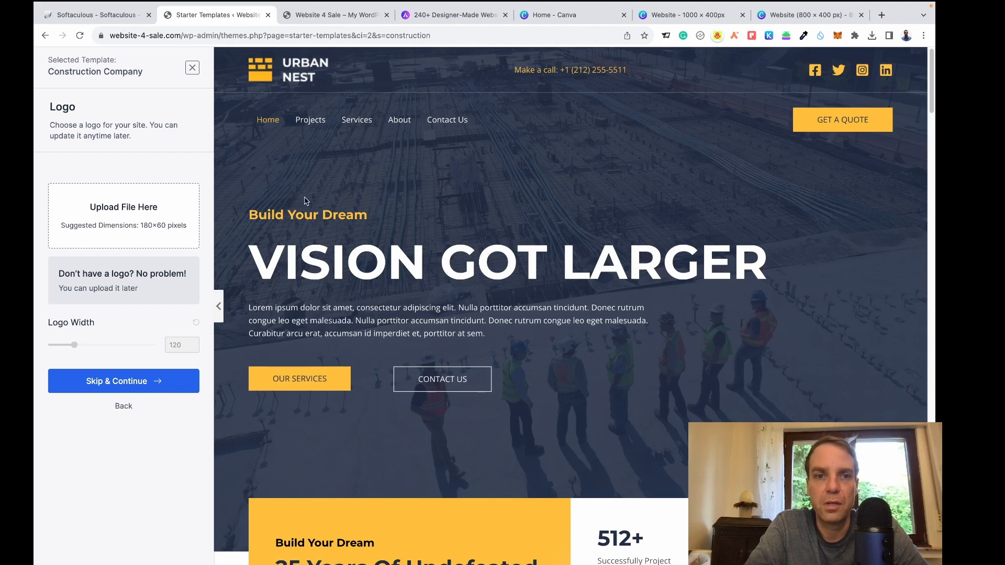
Upload Website-800-×-400-px.png from a Desktop folder as the logo image.
{"action": "left_click", "coordinate": [129, 220]}
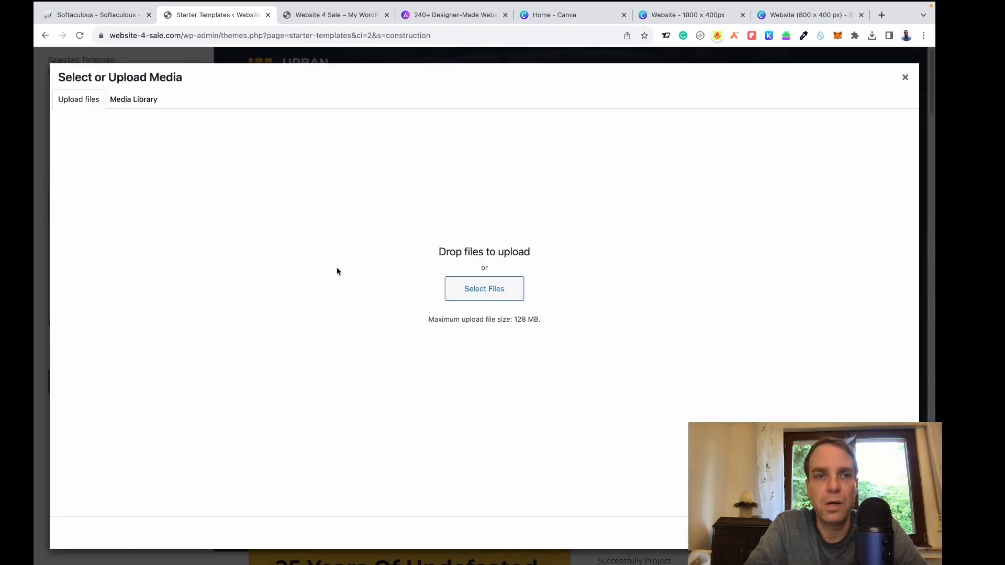
{"action": "left_click", "coordinate": [486, 296]}
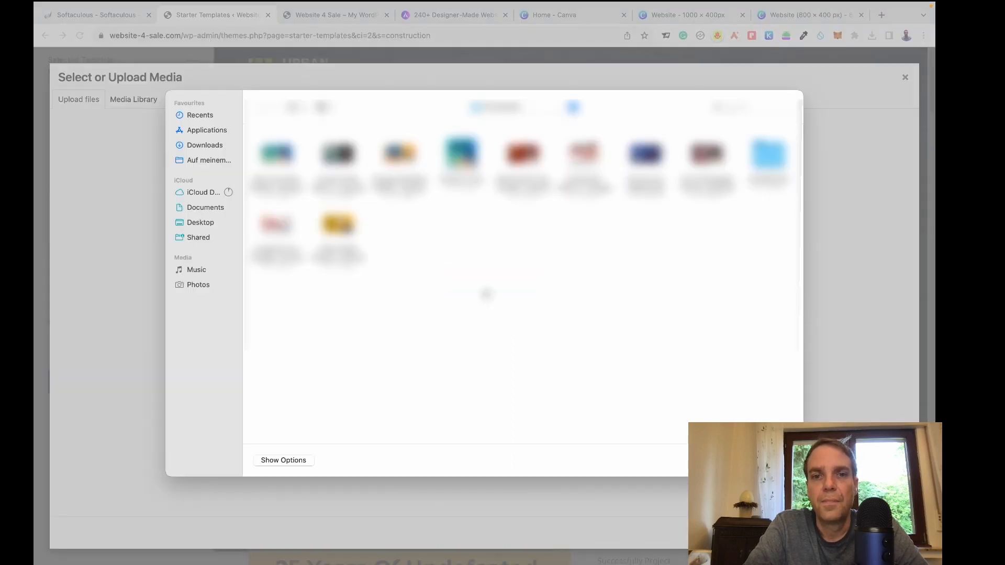
{"action": "left_click", "coordinate": [504, 107]}
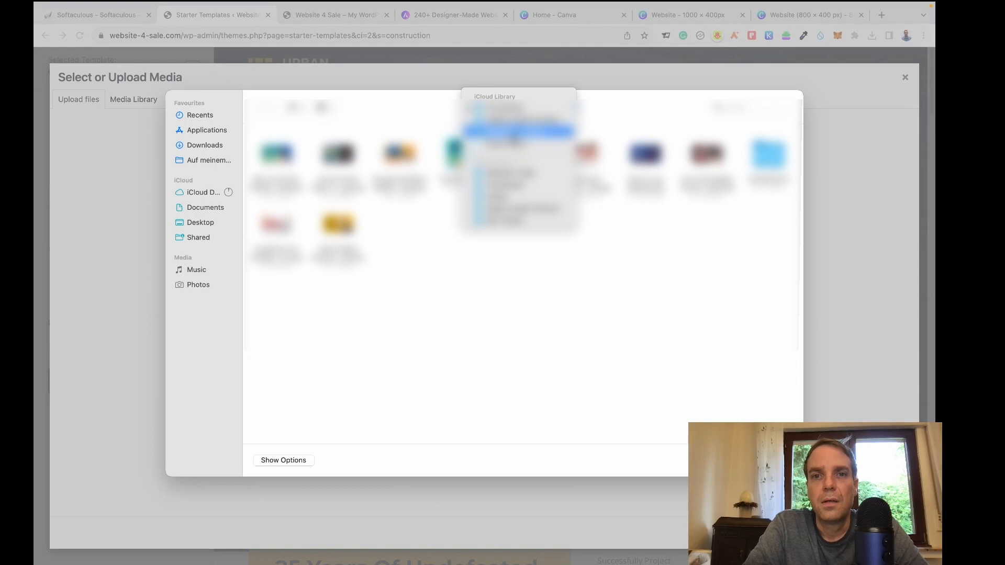
{"action": "left_click", "coordinate": [512, 135]}
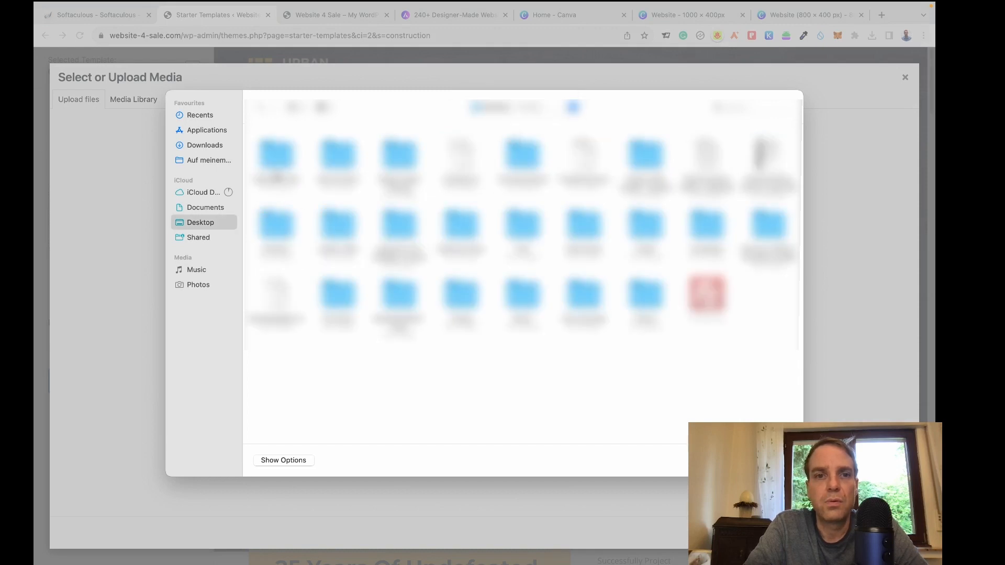
{"action": "double_click", "coordinate": [278, 167]}
{"action": "left_click", "coordinate": [338, 162]}
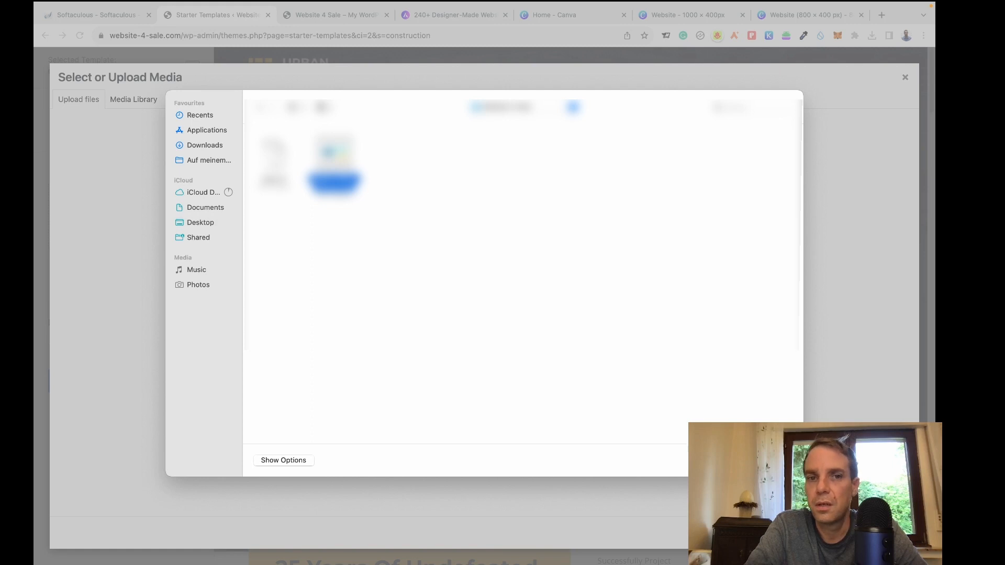
{"action": "left_click", "coordinate": [776, 460]}
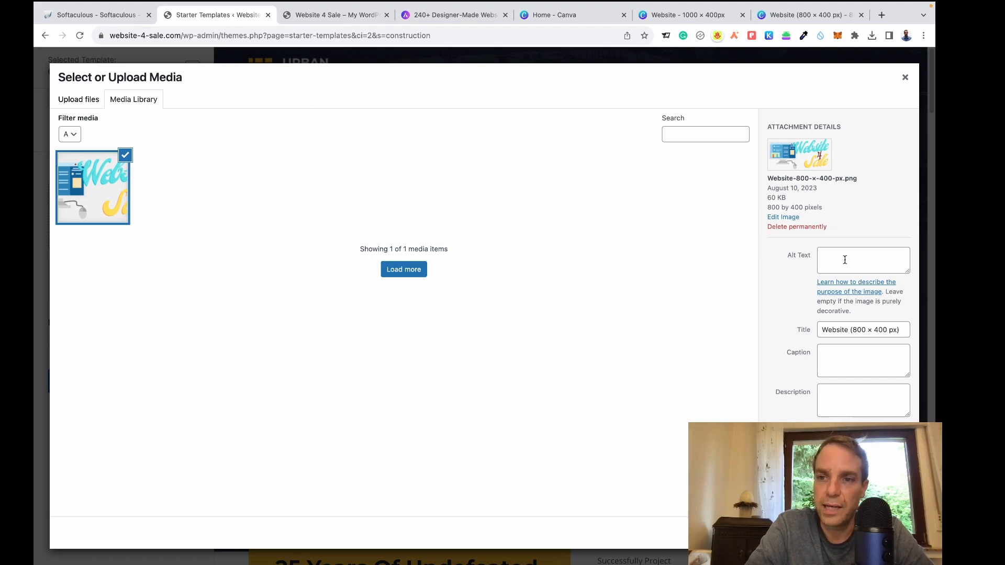
Give the uploaded image the alt text 'Website Logo' and apply it as the site logo.
{"action": "left_click", "coordinate": [829, 258]}
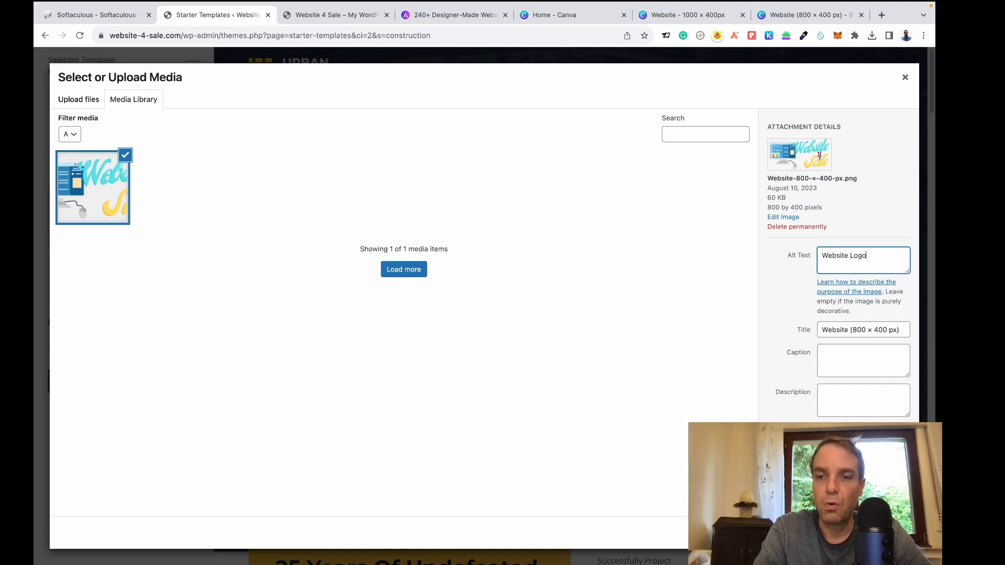
{"action": "left_click", "coordinate": [780, 297]}
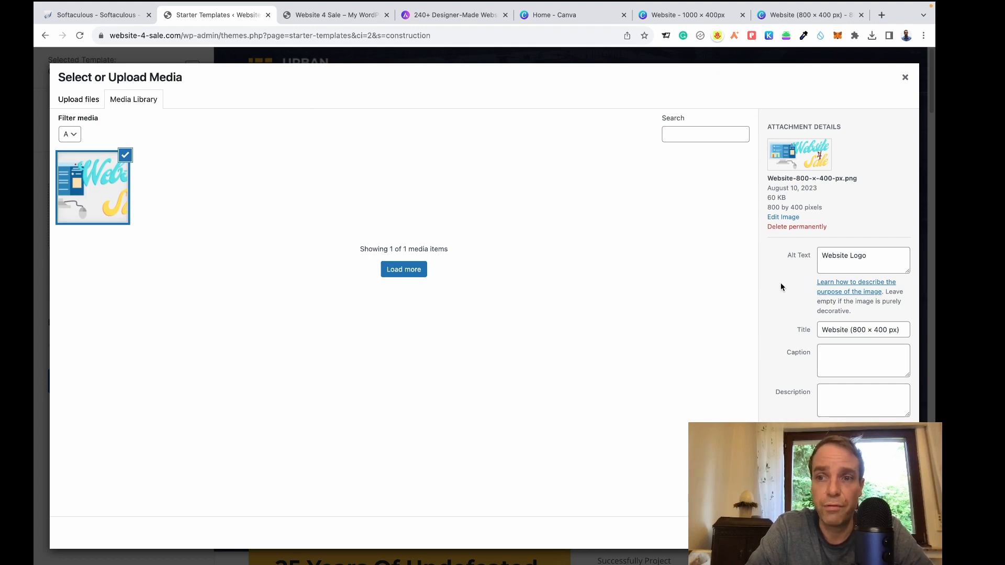
{"action": "left_click", "coordinate": [894, 533]}
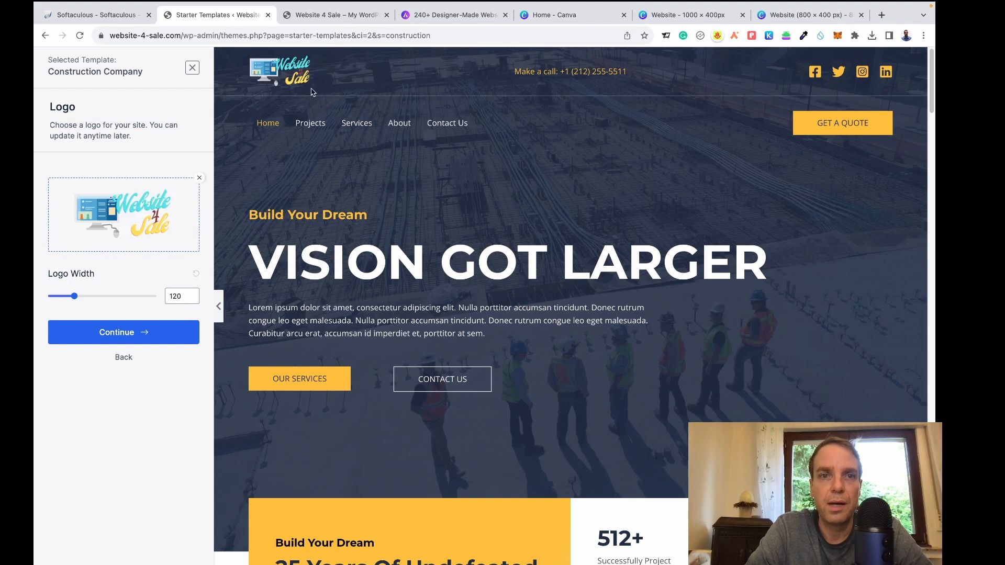
Widen the header logo to 206 and continue to the Colors & Fonts step.
{"action": "left_click_drag", "start_coordinate": [74, 297], "coordinate": [94, 300]}
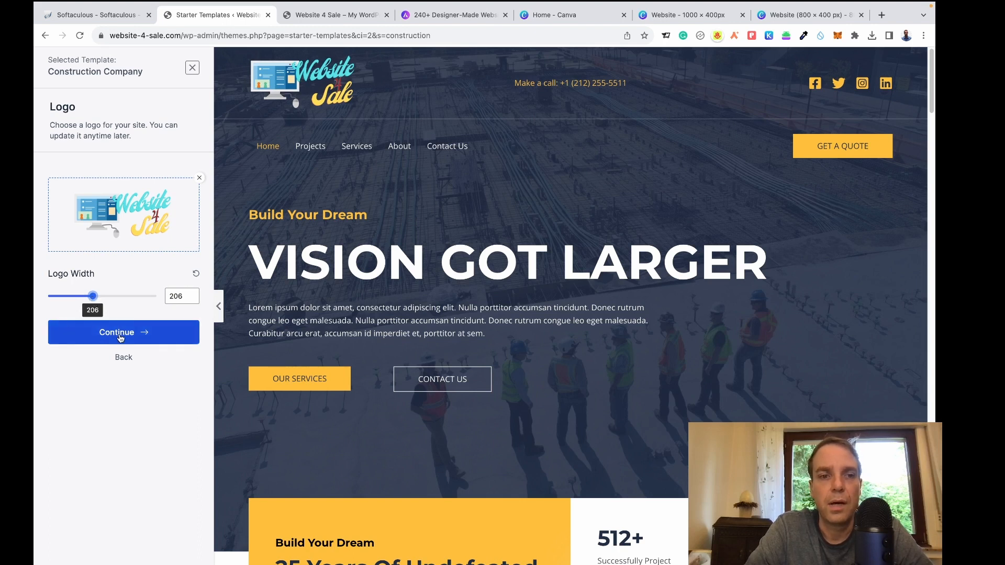
{"action": "left_click", "coordinate": [141, 338]}
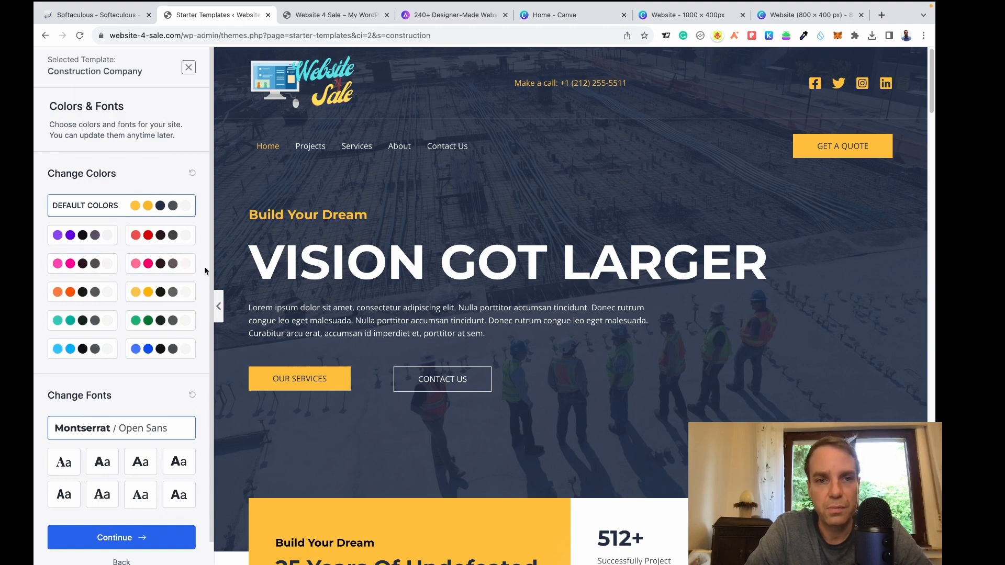
Apply the light-blue colour palette to the construction template.
{"action": "scroll", "coordinate": [206, 270], "scroll_direction": "down", "scroll_amount": 1}
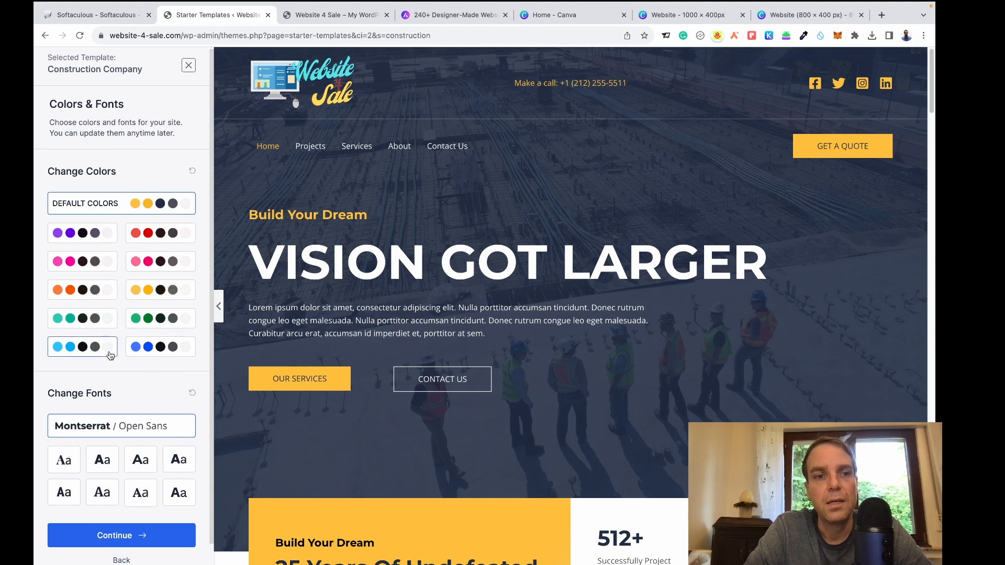
{"action": "left_click", "coordinate": [84, 349]}
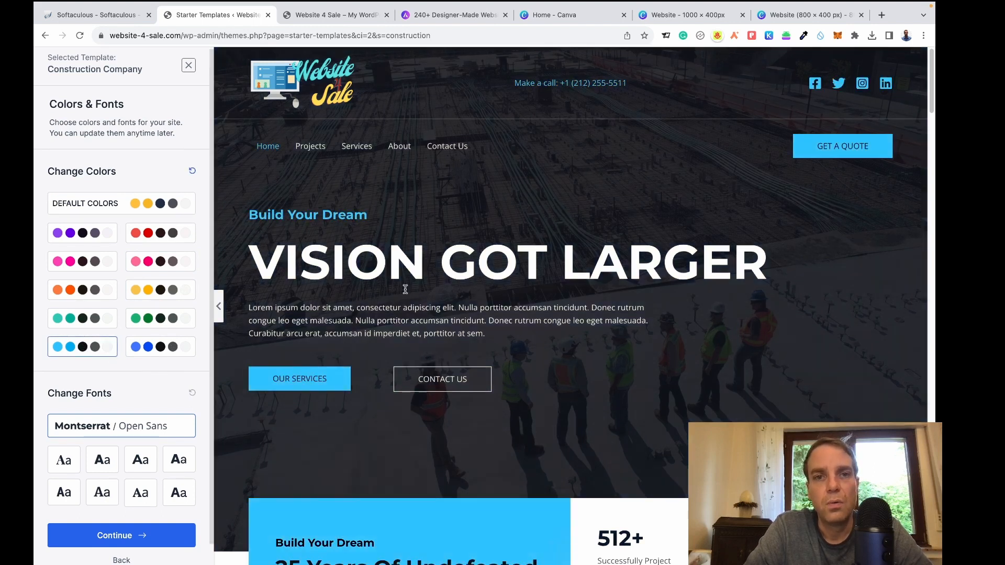
{"action": "scroll", "coordinate": [405, 286], "scroll_direction": "down", "scroll_amount": 3}
{"action": "scroll", "coordinate": [413, 285], "scroll_direction": "up", "scroll_amount": 2}
{"action": "scroll", "coordinate": [414, 285], "scroll_direction": "up", "scroll_amount": 1}
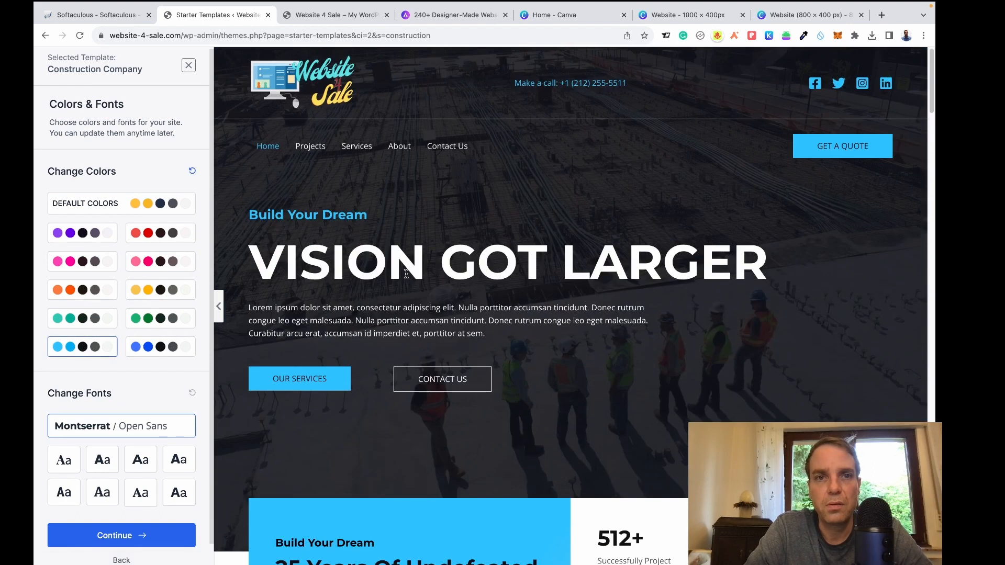
{"action": "scroll", "coordinate": [422, 306], "scroll_direction": "down", "scroll_amount": 4}
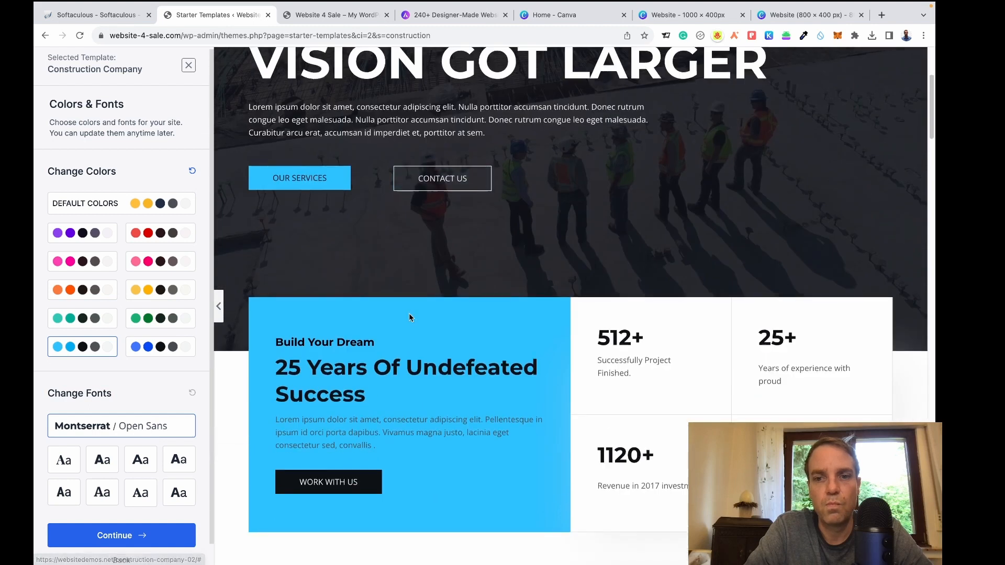
{"action": "scroll", "coordinate": [411, 316], "scroll_direction": "up", "scroll_amount": 2}
{"action": "scroll", "coordinate": [410, 319], "scroll_direction": "up", "scroll_amount": 3}
Preview the pink, yellow, green and blue palettes, settle on light-blue, and continue.
{"action": "left_click", "coordinate": [157, 261]}
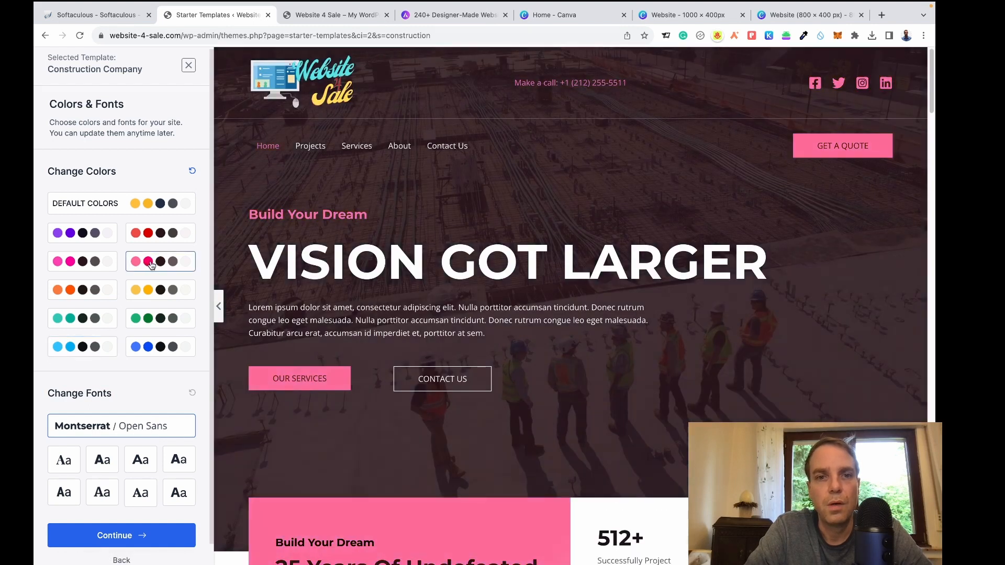
{"action": "left_click", "coordinate": [160, 290]}
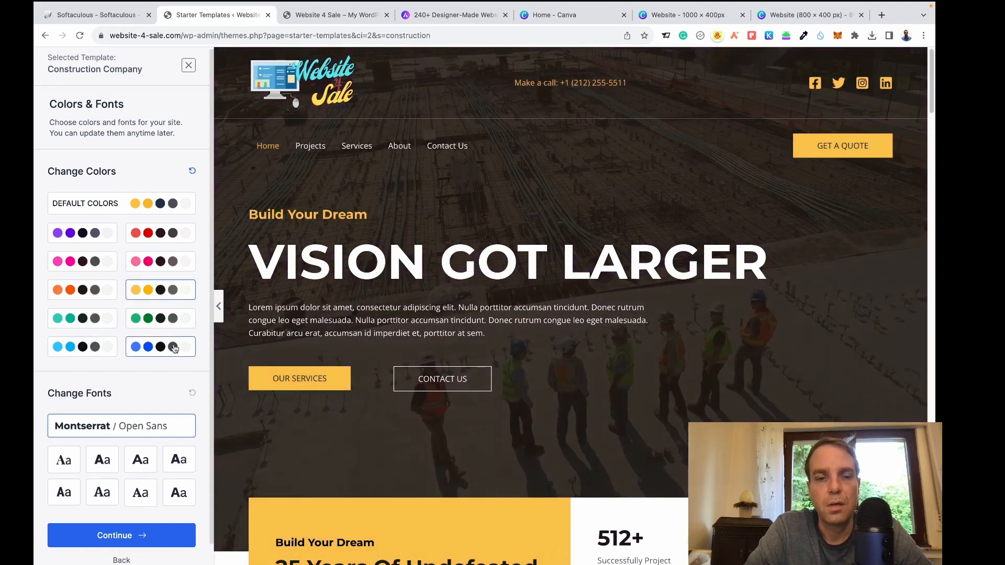
{"action": "left_click", "coordinate": [174, 327]}
{"action": "left_click", "coordinate": [175, 348]}
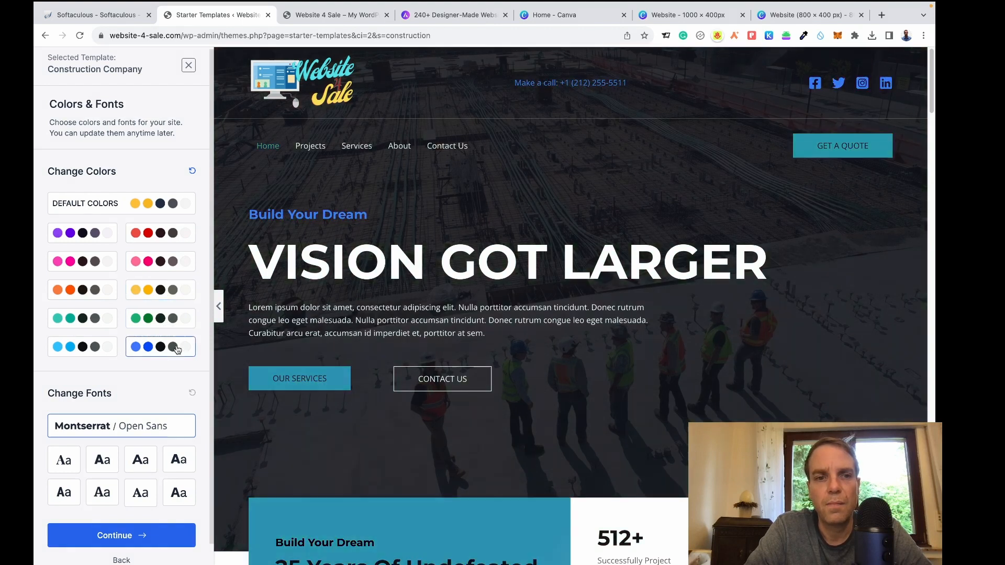
{"action": "left_click", "coordinate": [57, 346]}
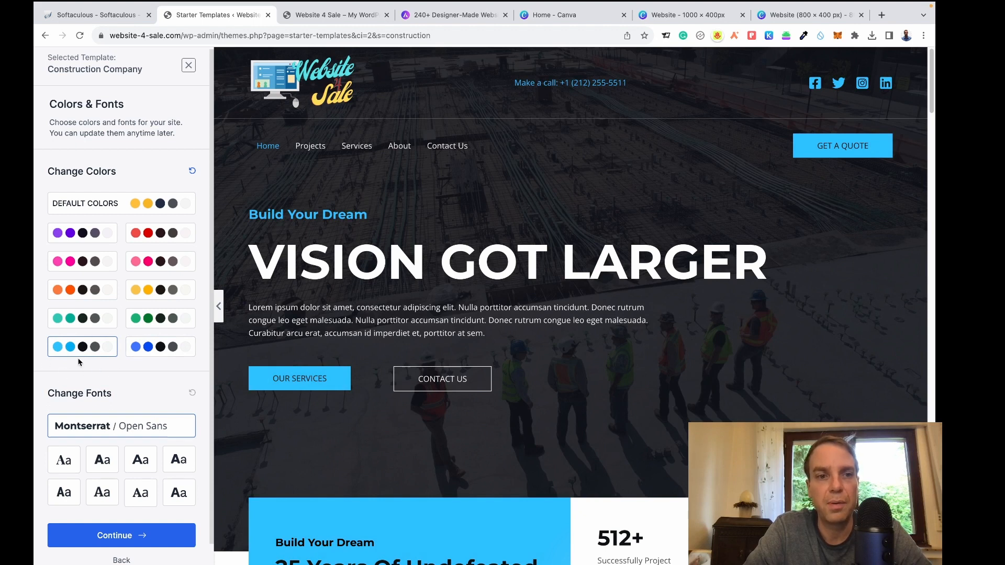
{"action": "scroll", "coordinate": [178, 340], "scroll_direction": "down", "scroll_amount": 1}
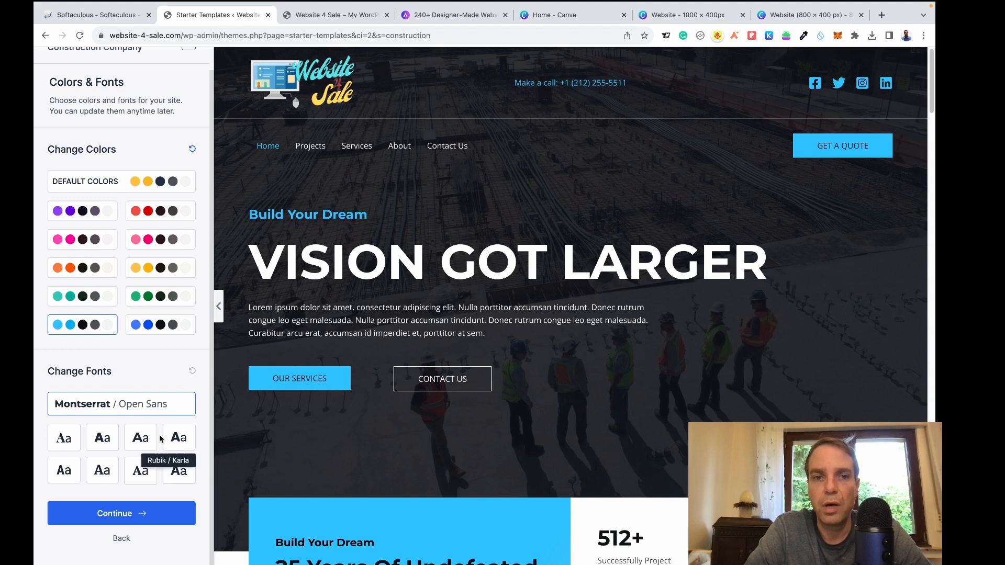
{"action": "left_click", "coordinate": [142, 518]}
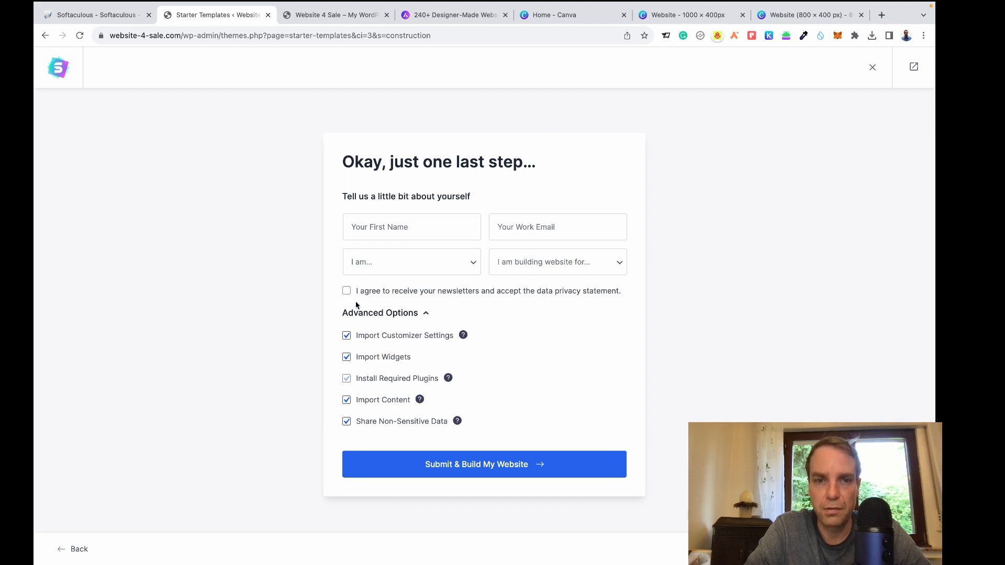
Submit the final form and build the construction website until it reaches 100%.
{"action": "left_click", "coordinate": [477, 471]}
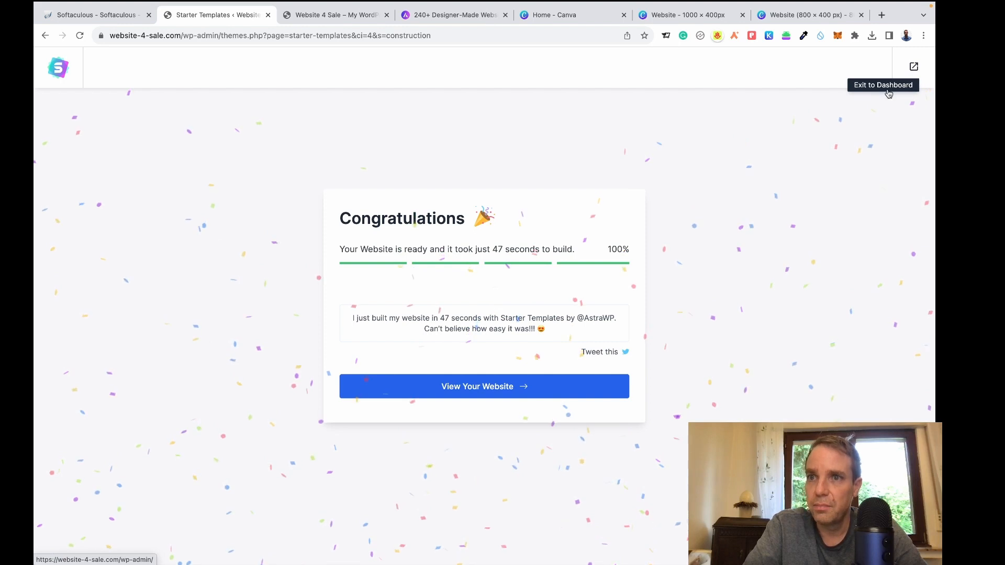
Leave the setup wizard, close the Canva and image tabs, and bring up the front-page tab.
{"action": "left_click", "coordinate": [915, 69]}
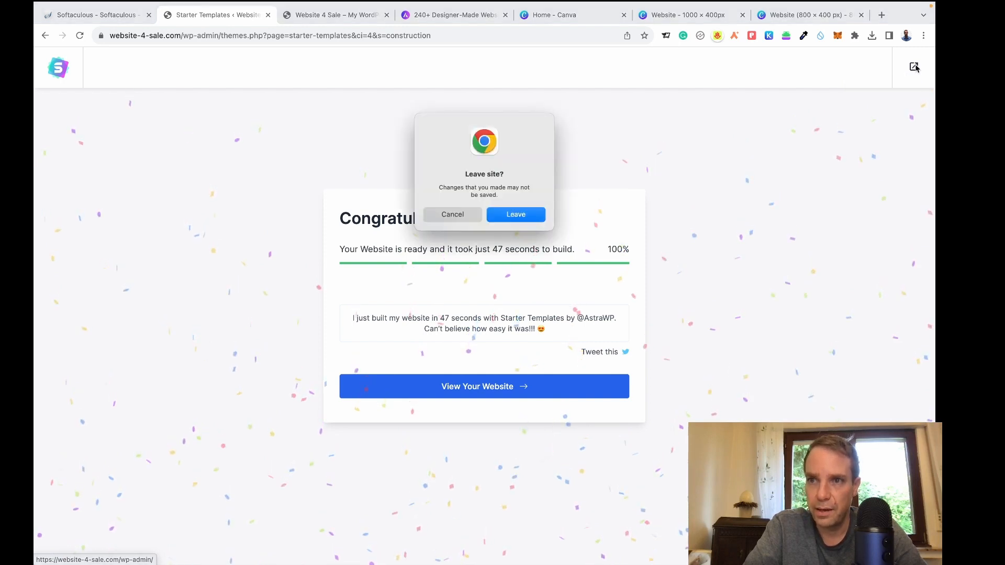
{"action": "left_click", "coordinate": [516, 216]}
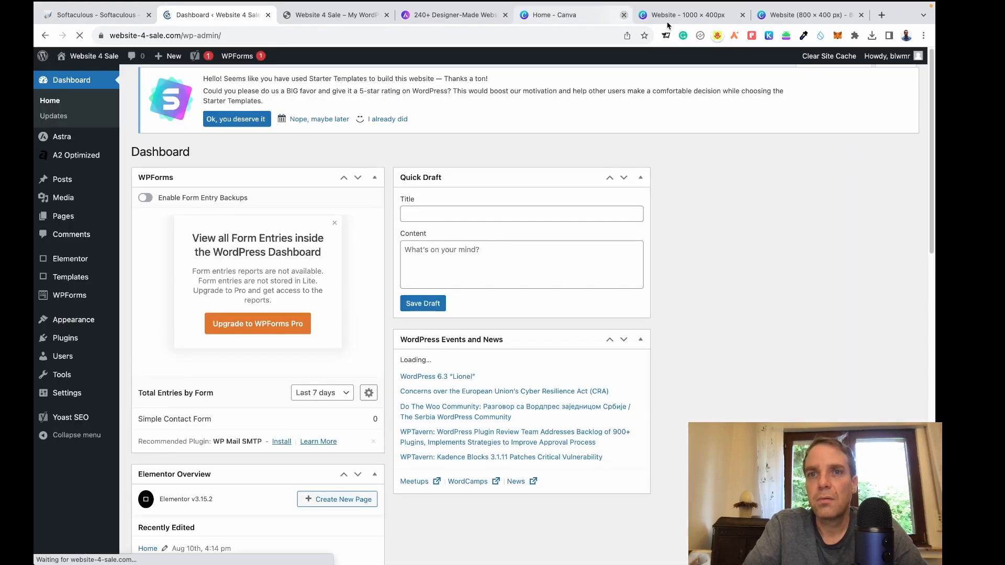
{"action": "left_click", "coordinate": [624, 15]}
{"action": "left_click", "coordinate": [625, 15]}
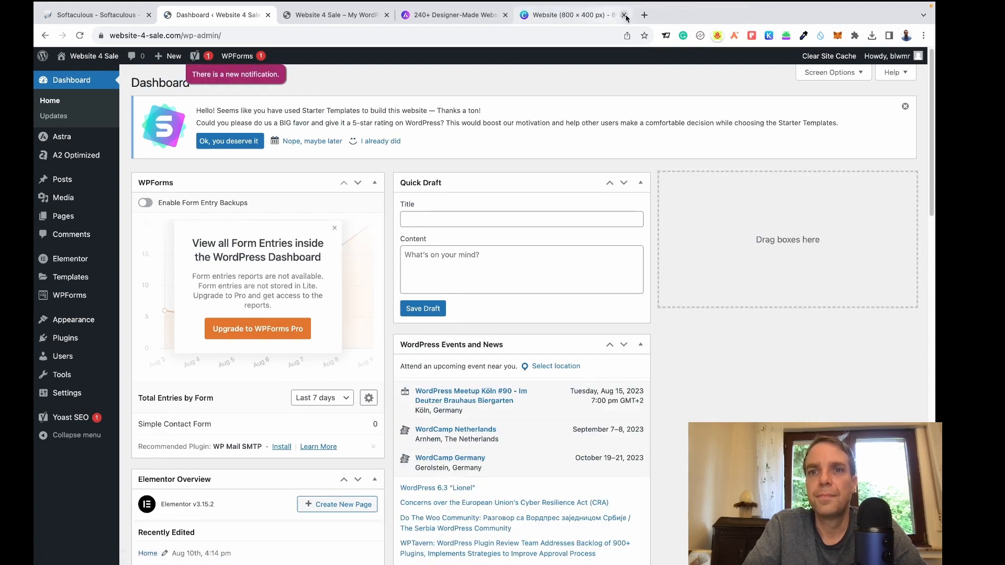
{"action": "left_click", "coordinate": [624, 16]}
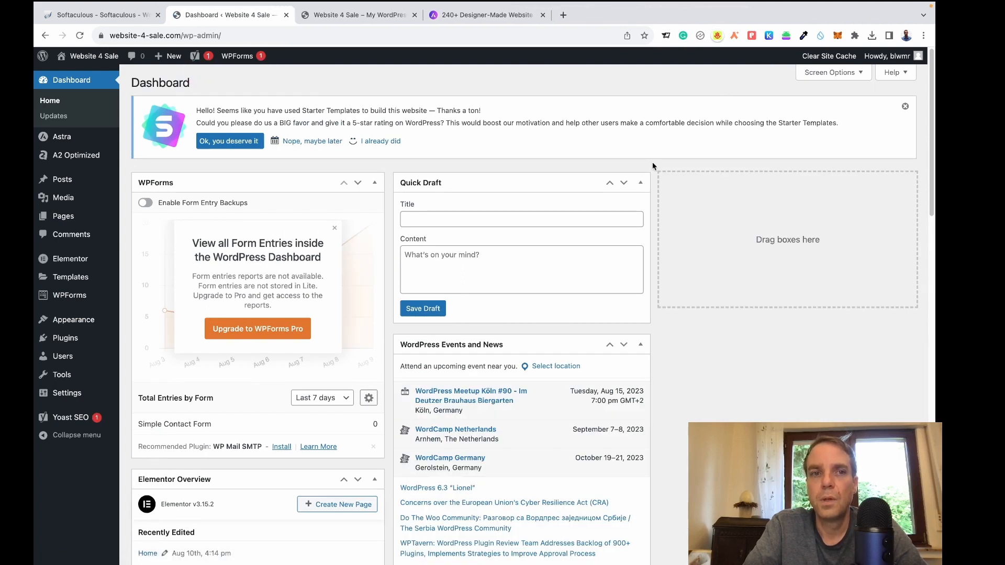
{"action": "left_click", "coordinate": [359, 17]}
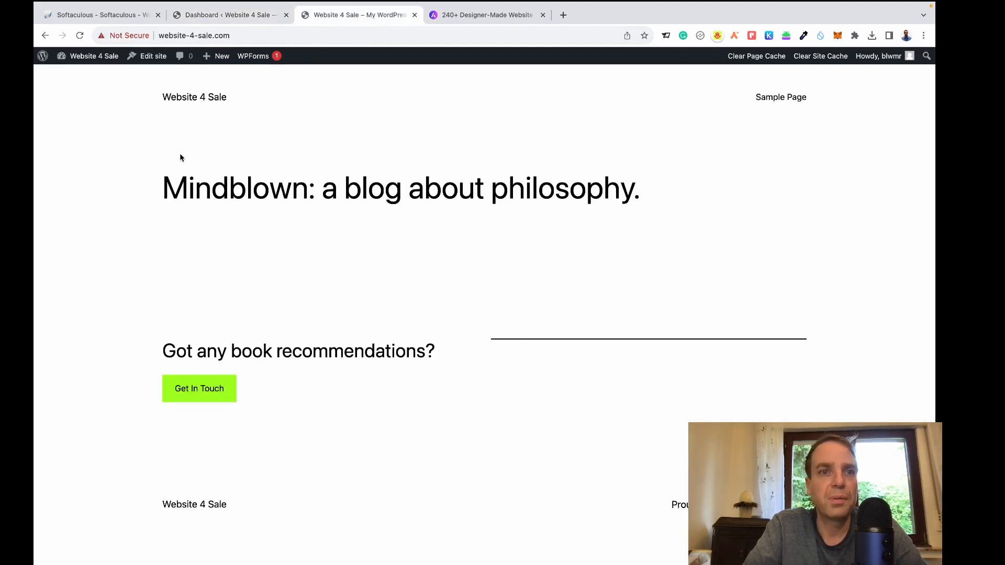
Reload the homepage, scroll through the new construction design, then return to the dashboard tab.
{"action": "left_click", "coordinate": [80, 36]}
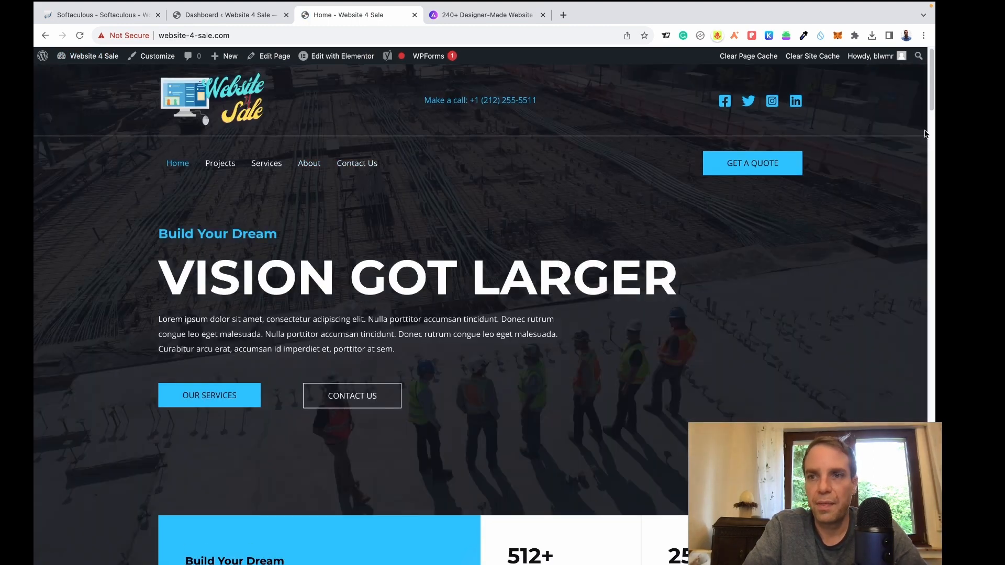
{"action": "scroll", "coordinate": [924, 134], "scroll_direction": "down", "scroll_amount": 15}
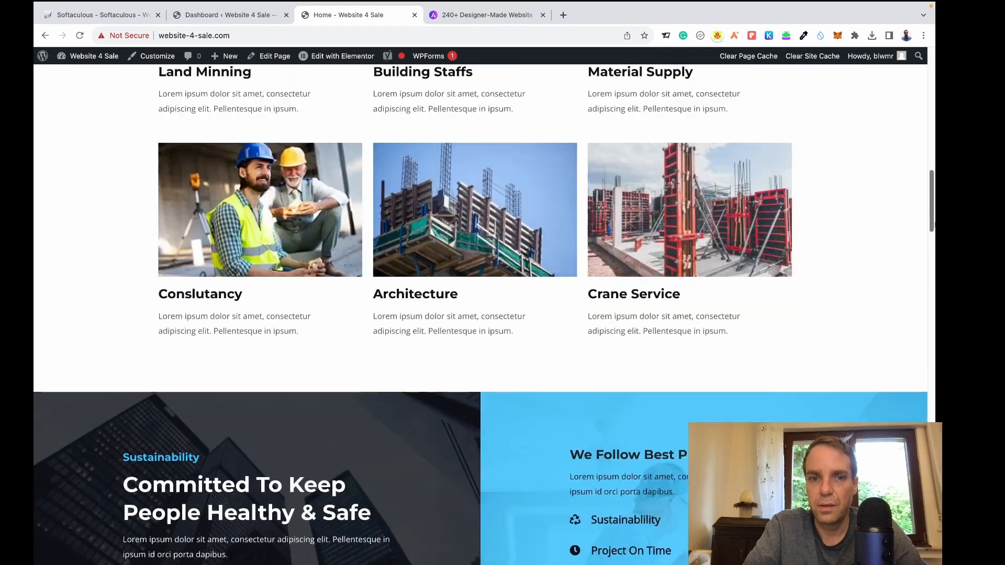
{"action": "scroll", "coordinate": [480, 314], "scroll_direction": "down", "scroll_amount": 20}
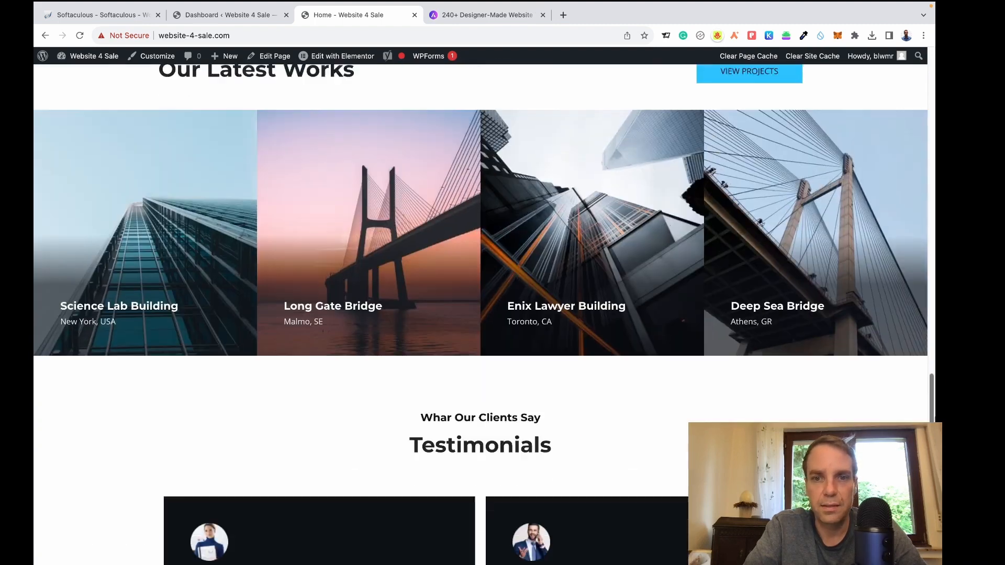
{"action": "scroll", "coordinate": [481, 314], "scroll_direction": "down", "scroll_amount": 15}
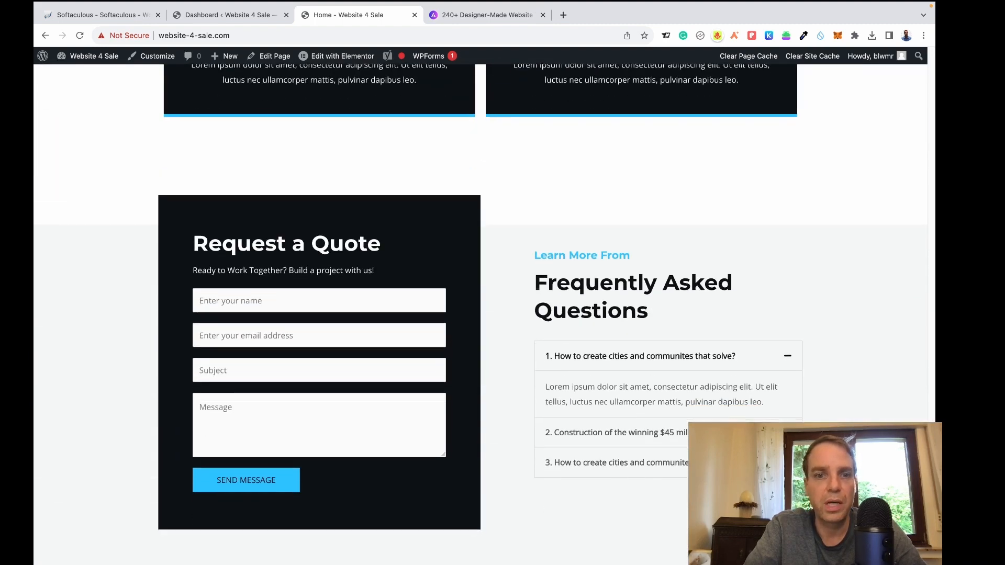
{"action": "left_click_drag", "start_coordinate": [929, 497], "coordinate": [928, 75]}
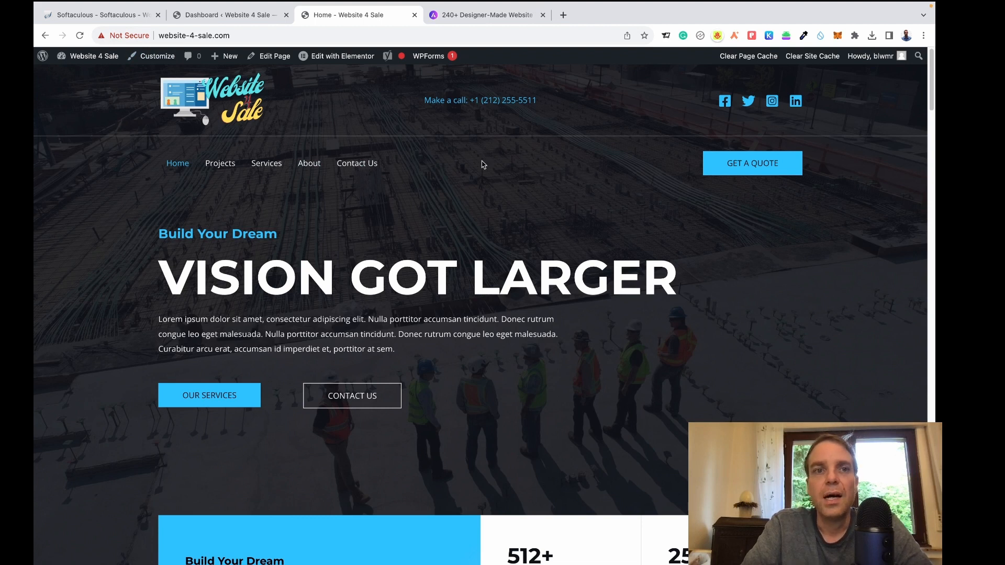
{"action": "left_click", "coordinate": [237, 18]}
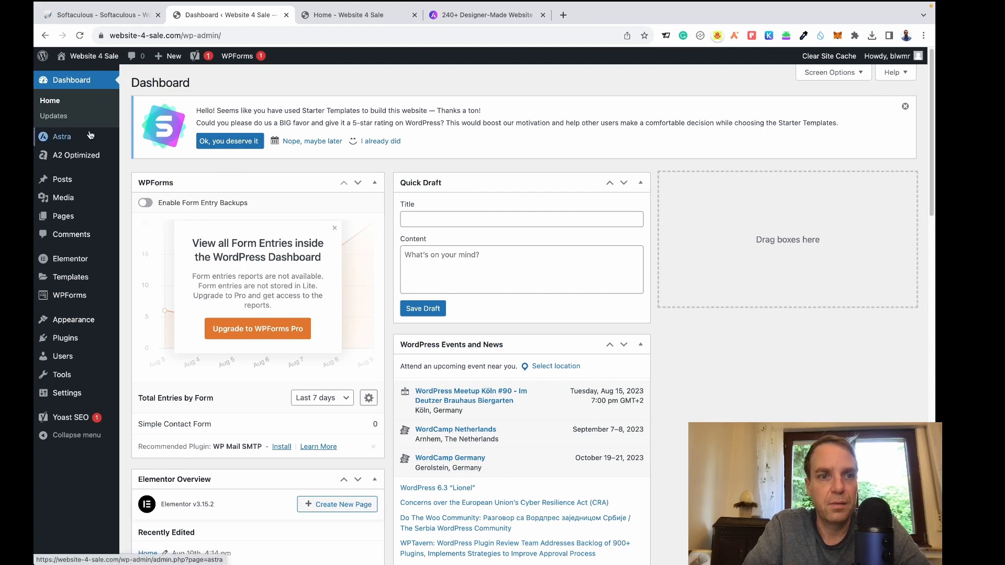
Go to the installed themes page and delete the Twenty Twenty-One theme.
{"action": "mouse_move", "coordinate": [85, 326]}
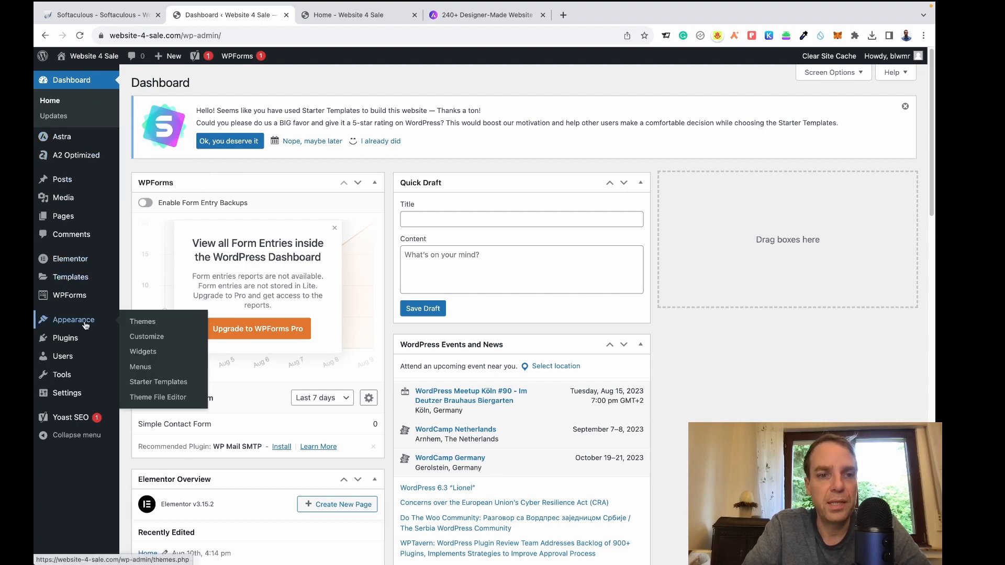
{"action": "left_click", "coordinate": [78, 326]}
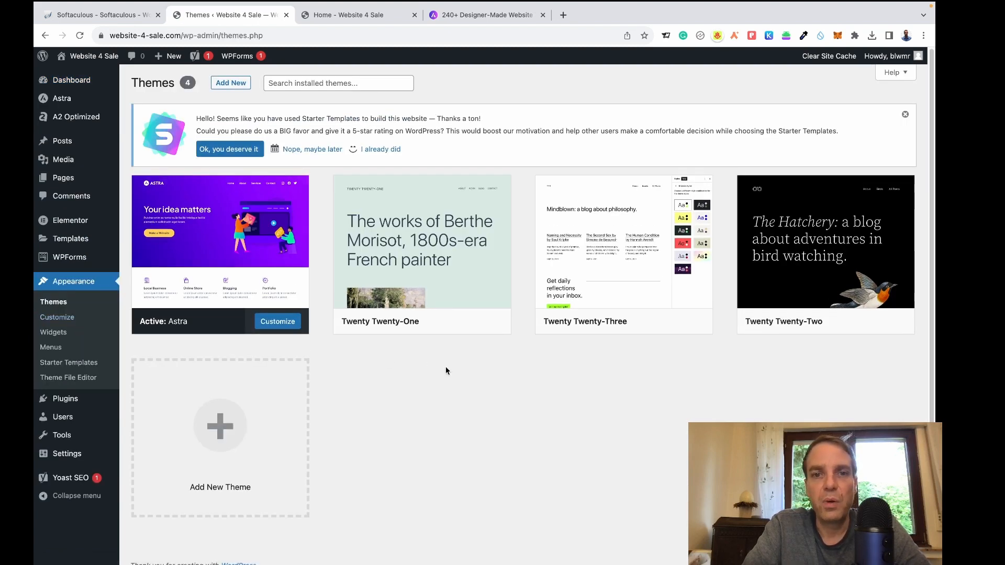
{"action": "mouse_move", "coordinate": [695, 323]}
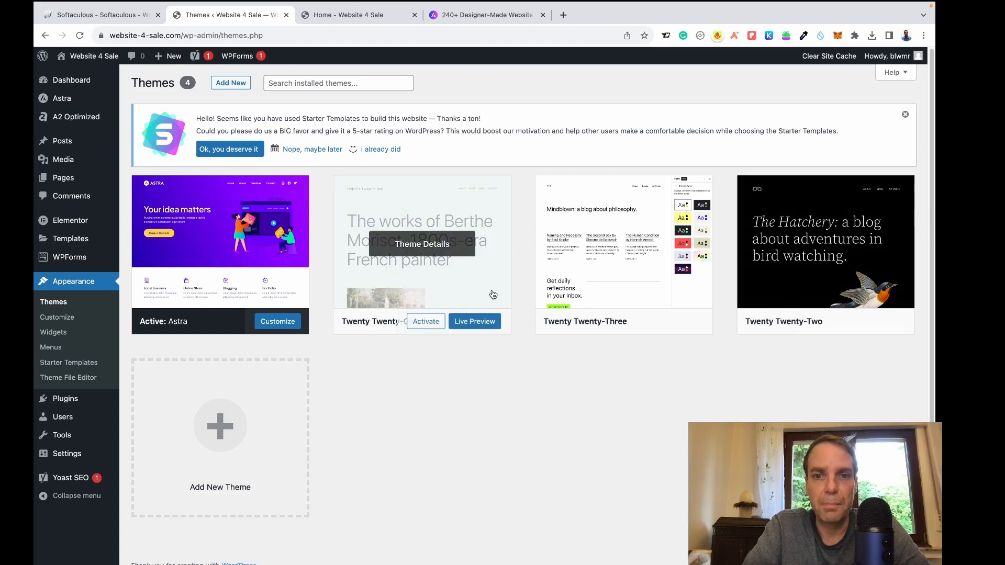
{"action": "left_click", "coordinate": [454, 285]}
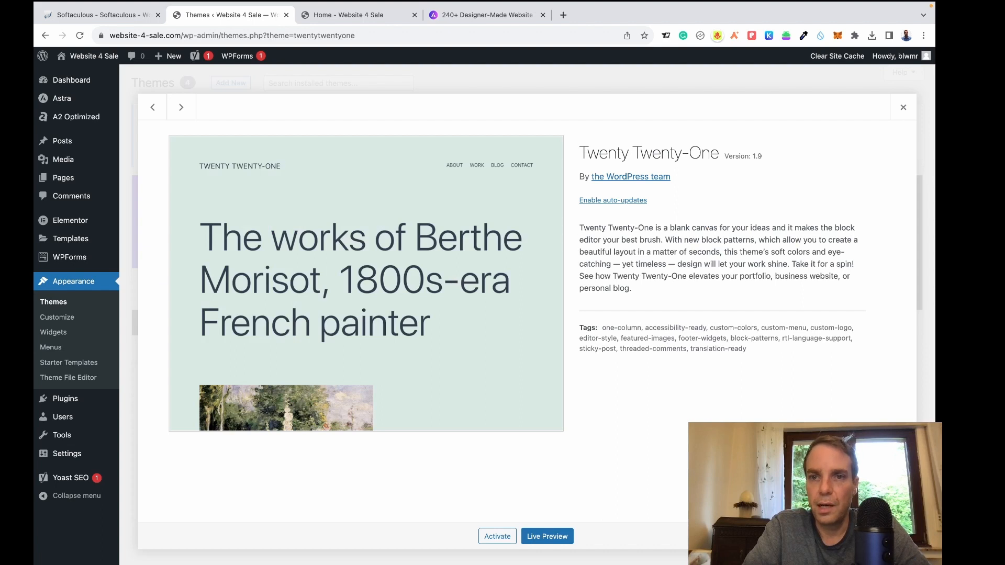
{"action": "left_click", "coordinate": [896, 536]}
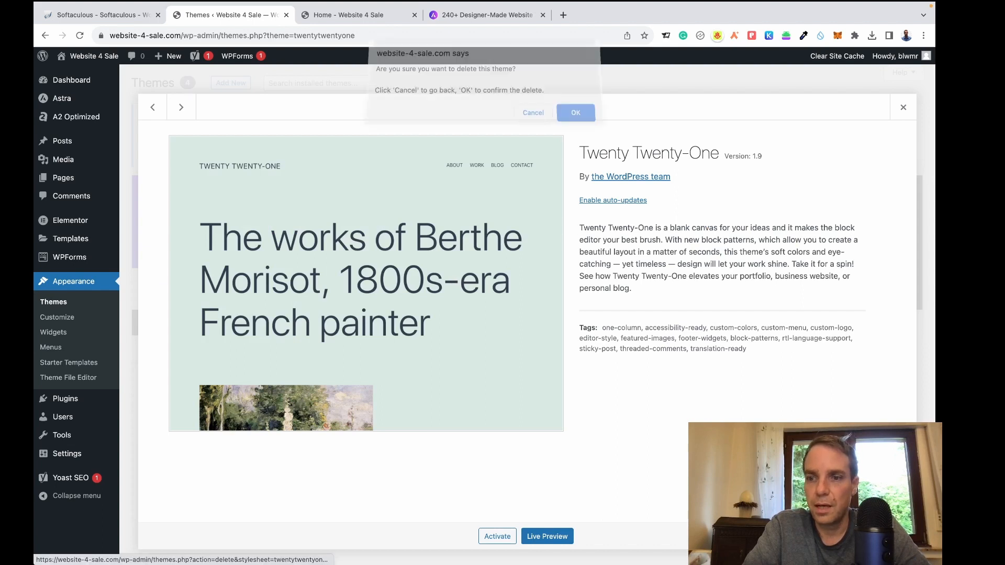
{"action": "left_click", "coordinate": [576, 120]}
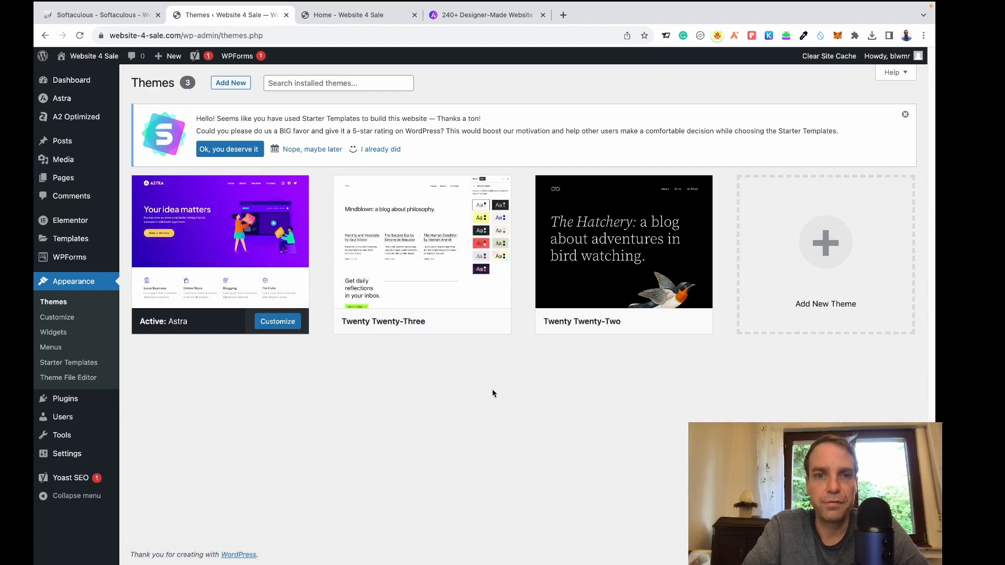
Delete the Twenty Twenty-Three and Twenty Twenty-Two themes, leaving only Astra.
{"action": "left_click", "coordinate": [478, 290]}
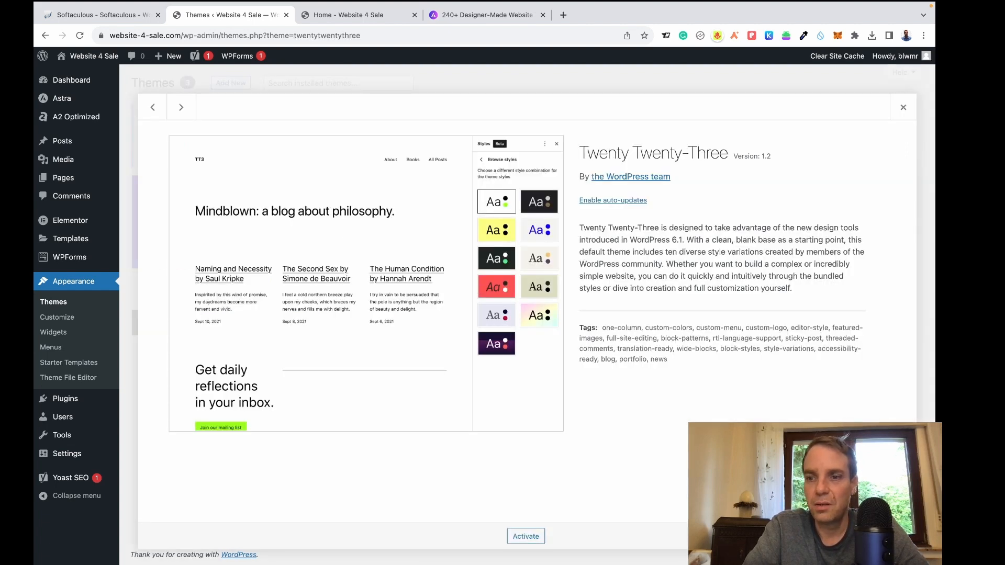
{"action": "left_click", "coordinate": [895, 536]}
{"action": "left_click", "coordinate": [575, 127]}
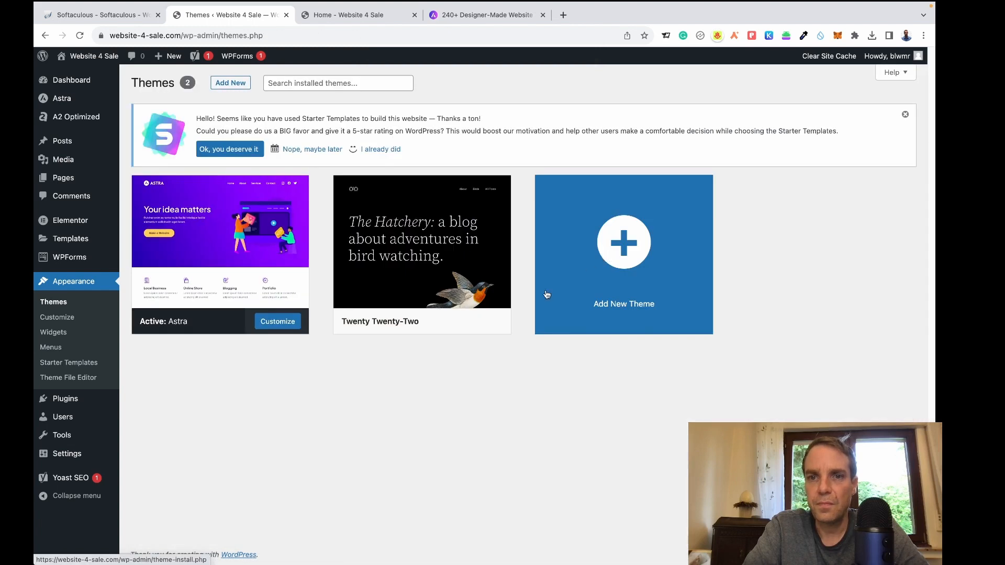
{"action": "left_click", "coordinate": [430, 277]}
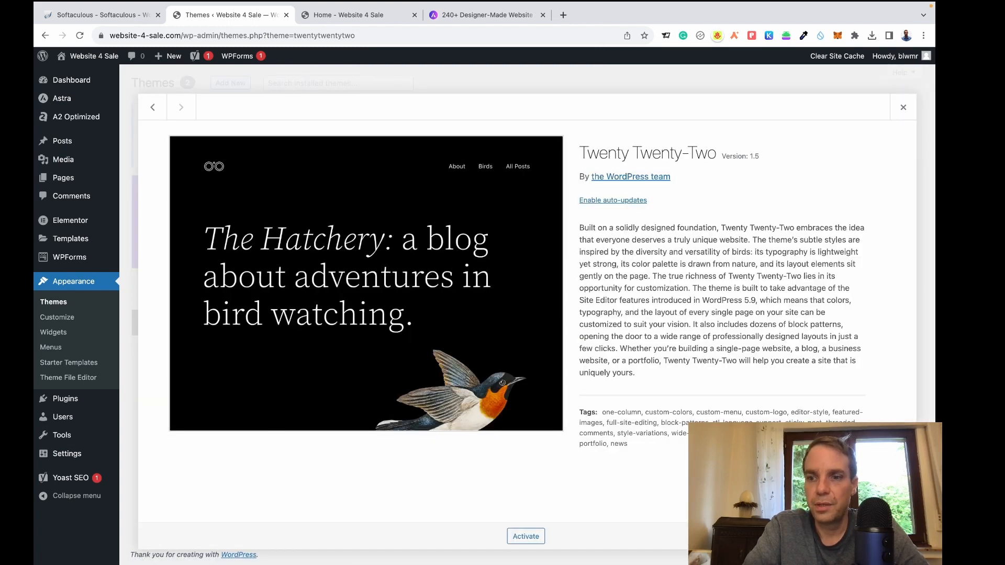
{"action": "left_click", "coordinate": [895, 537]}
{"action": "left_click", "coordinate": [576, 118]}
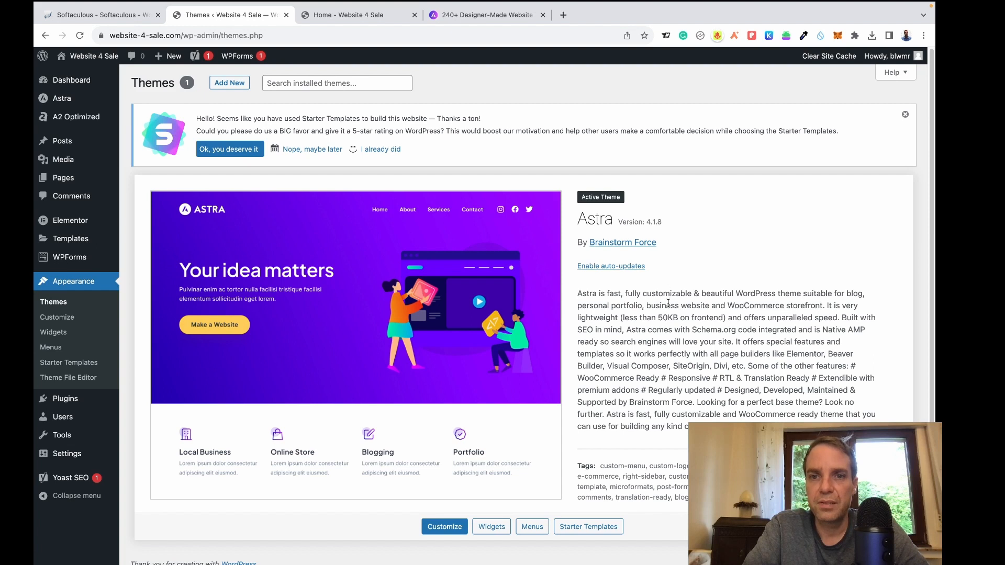
Enable auto-updates for the Astra theme, then return to the admin Dashboard.
{"action": "left_click", "coordinate": [594, 268]}
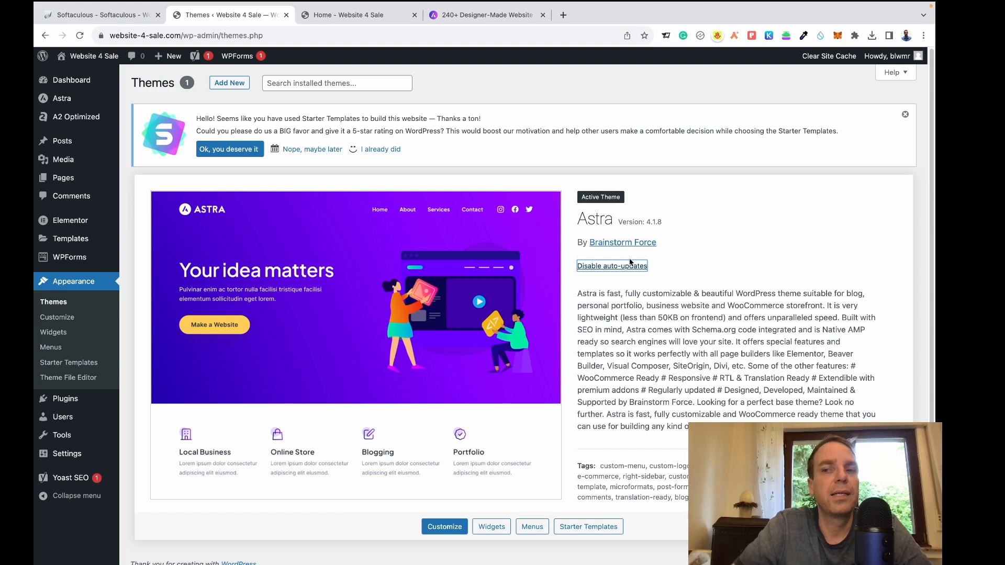
{"action": "mouse_move", "coordinate": [733, 564]}
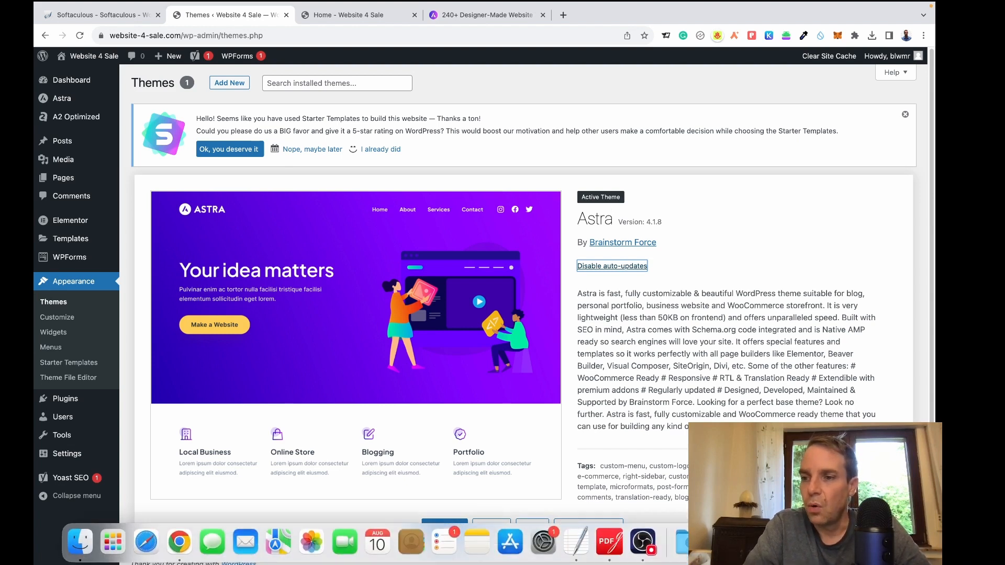
{"action": "left_click", "coordinate": [81, 82]}
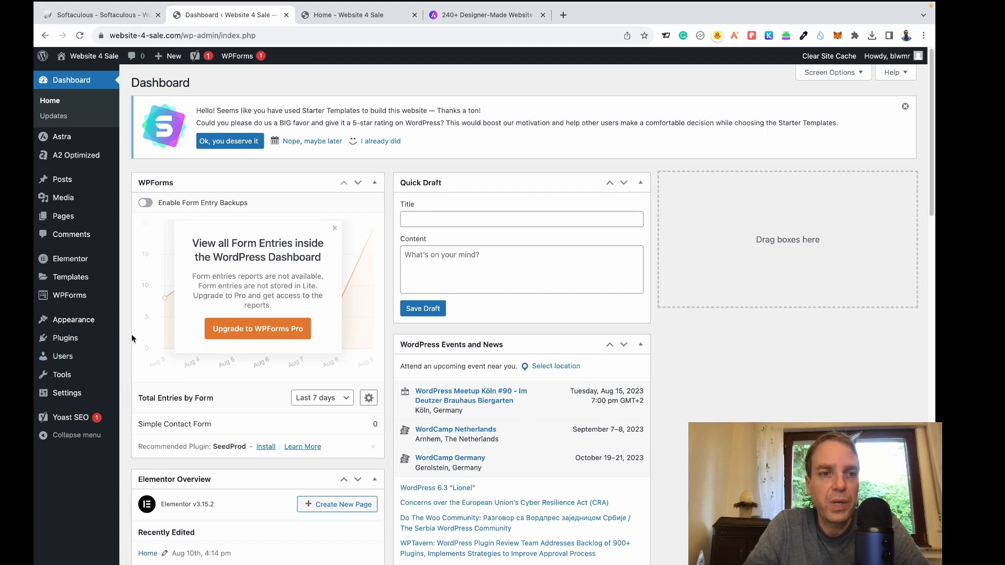
Install the Classic Widgets plugin from the Recommended plugins list.
{"action": "mouse_move", "coordinate": [64, 343]}
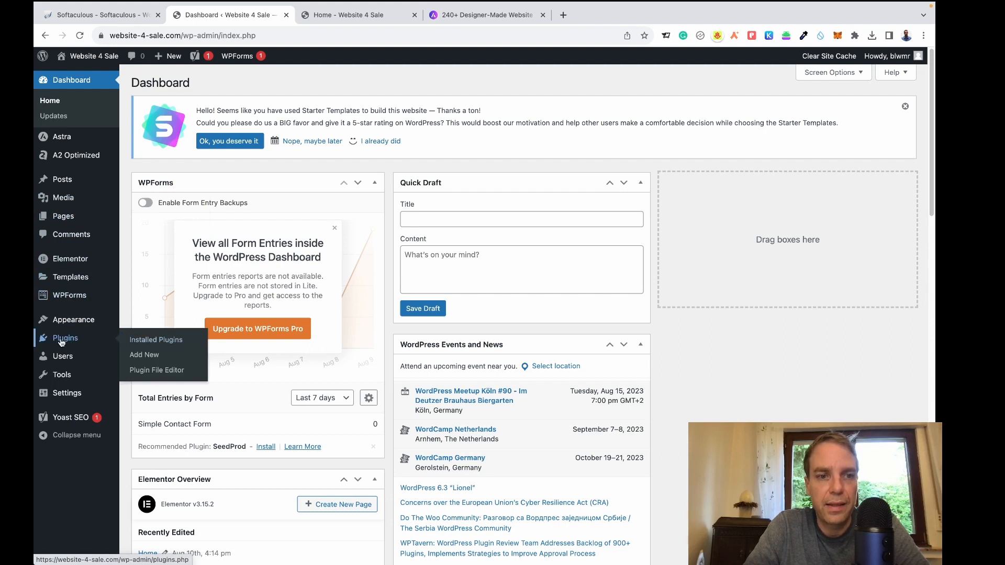
{"action": "left_click", "coordinate": [149, 356]}
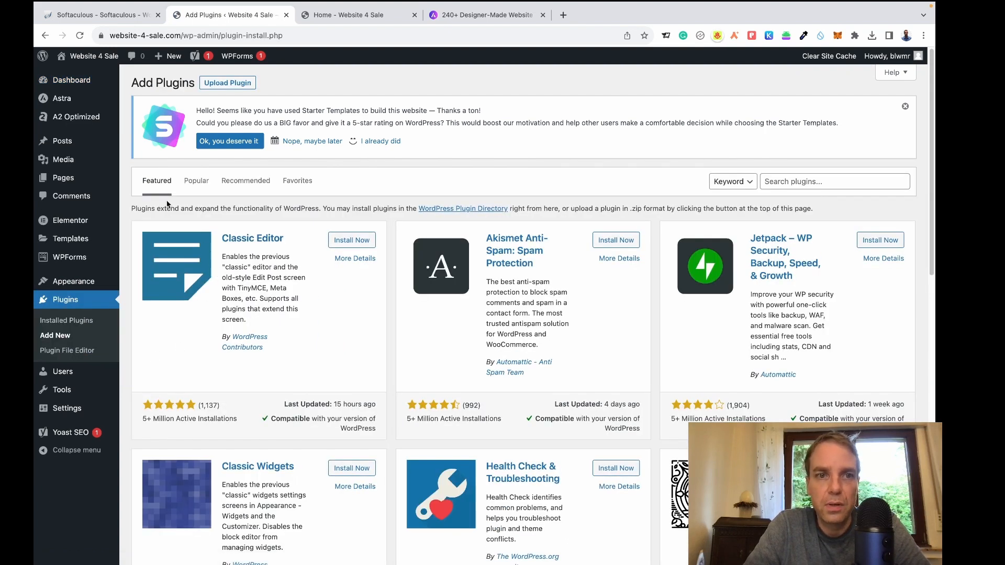
{"action": "left_click", "coordinate": [241, 186]}
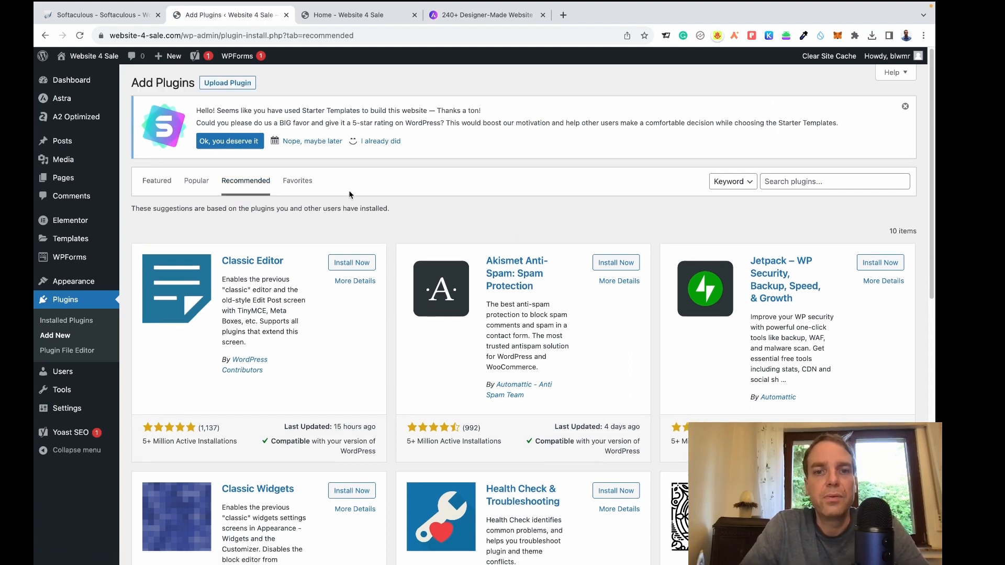
{"action": "scroll", "coordinate": [445, 234], "scroll_direction": "down", "scroll_amount": 1}
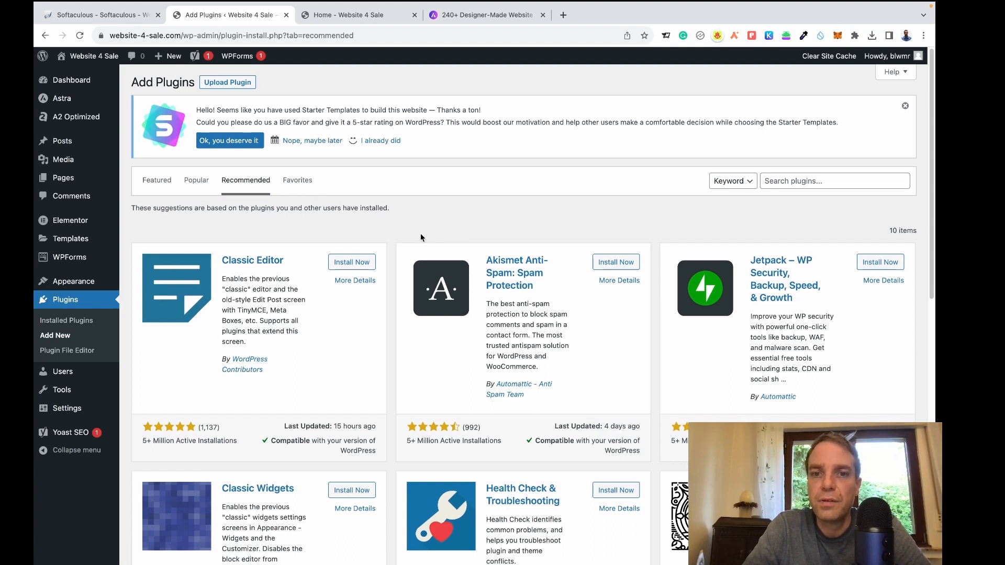
{"action": "scroll", "coordinate": [420, 233], "scroll_direction": "down", "scroll_amount": 3}
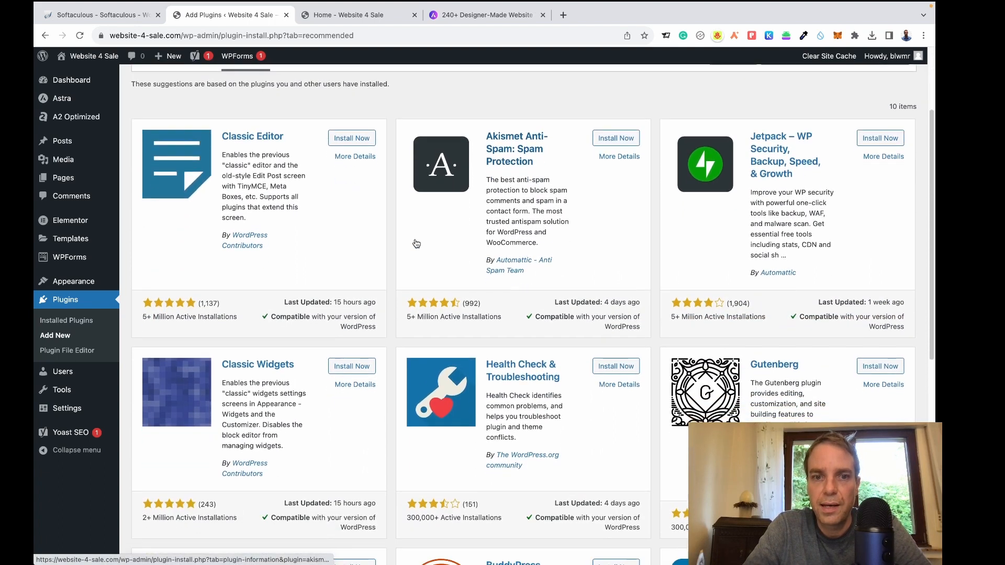
{"action": "scroll", "coordinate": [416, 243], "scroll_direction": "down", "scroll_amount": 1}
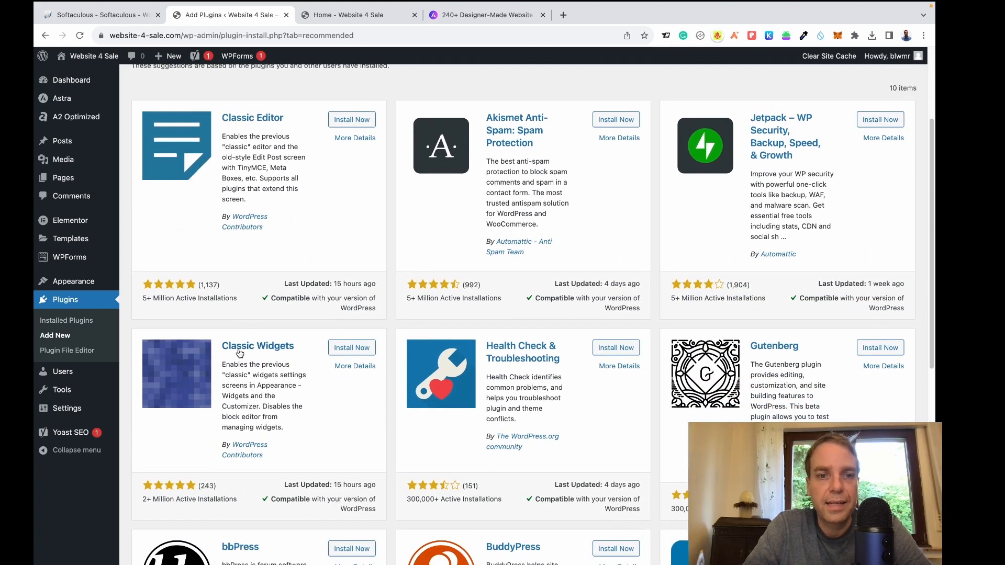
{"action": "left_click", "coordinate": [352, 348]}
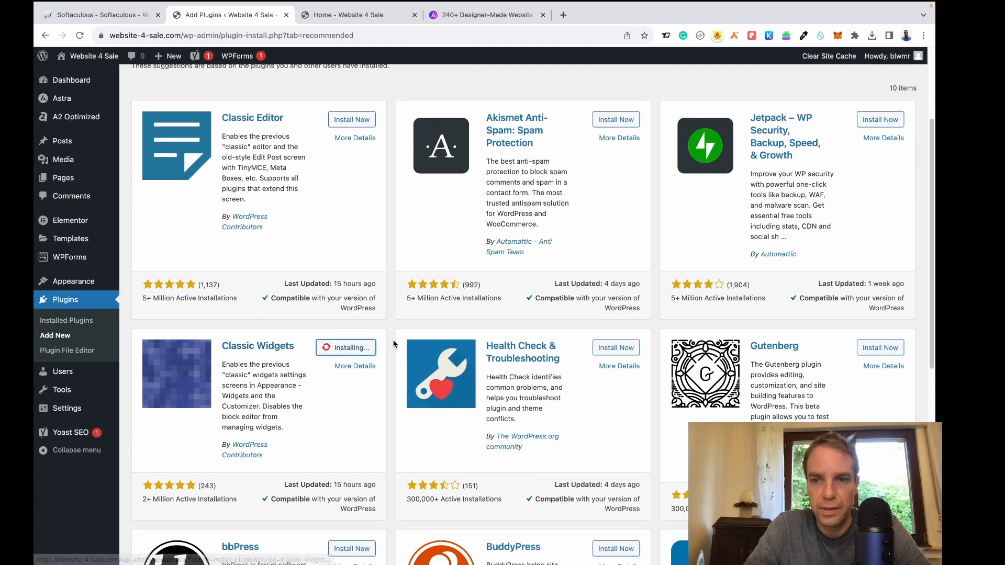
Switch the Add Plugins directory to the Popular plugins list.
{"action": "scroll", "coordinate": [524, 315], "scroll_direction": "down", "scroll_amount": 7}
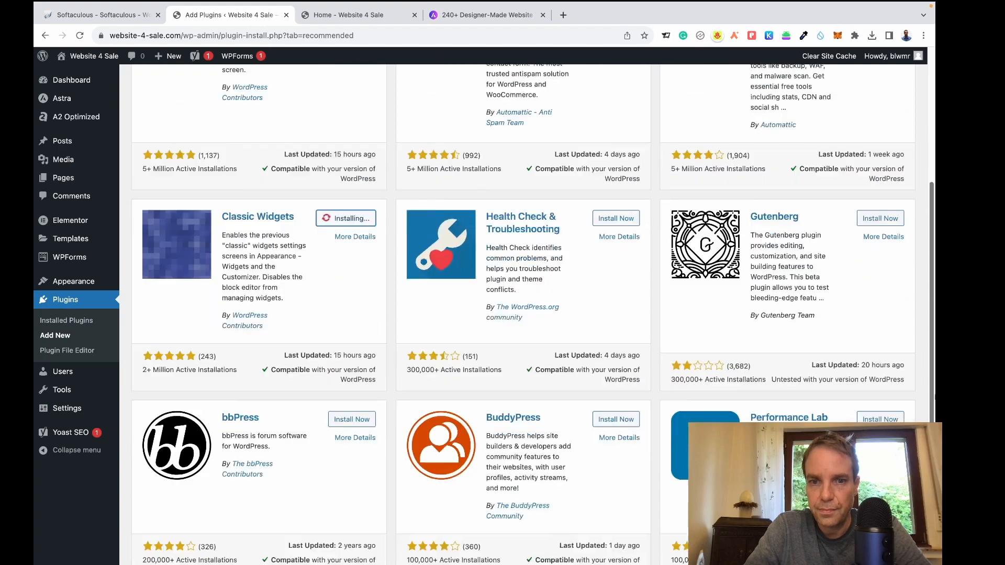
{"action": "scroll", "coordinate": [913, 309], "scroll_direction": "up", "scroll_amount": 6}
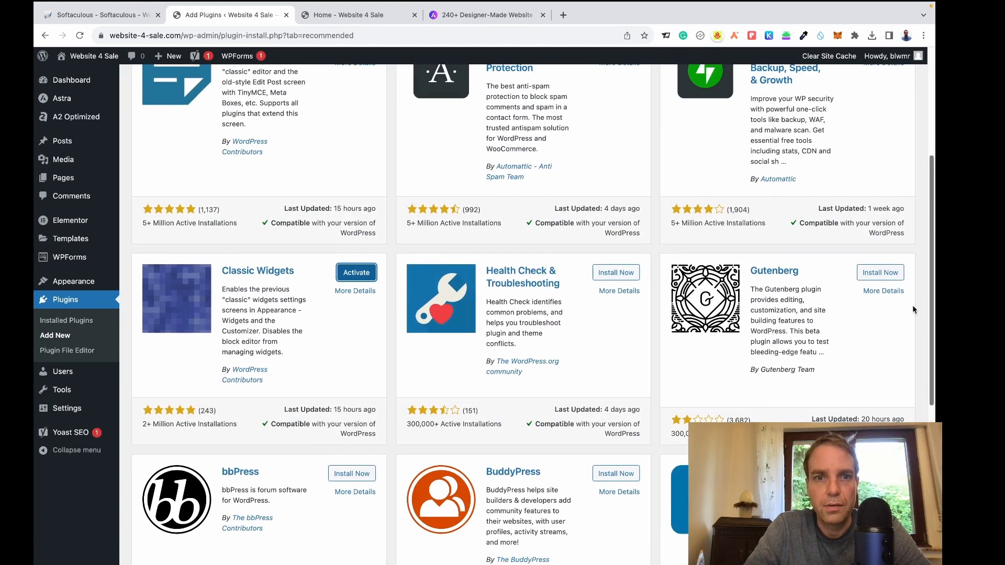
{"action": "scroll", "coordinate": [912, 306], "scroll_direction": "down", "scroll_amount": 6}
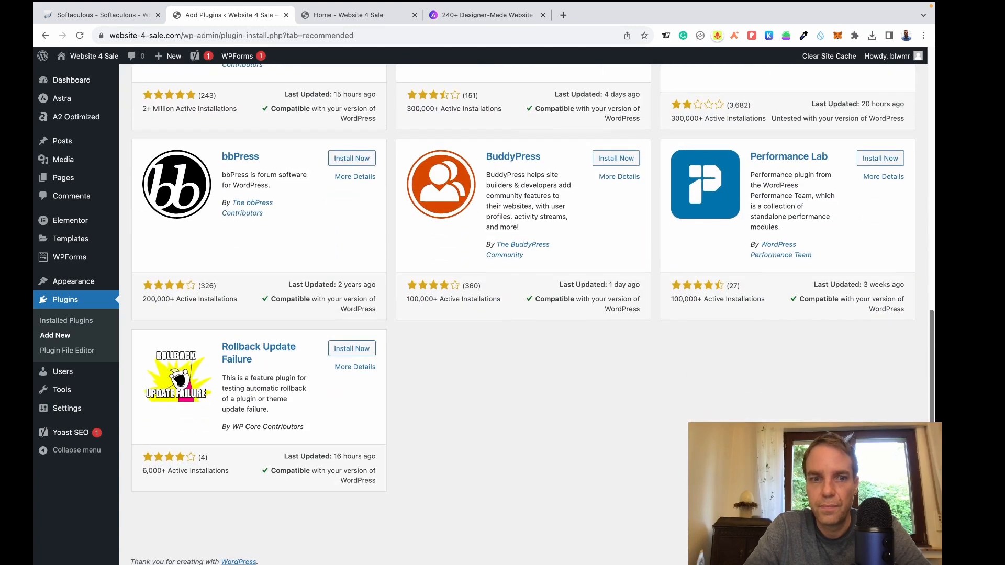
{"action": "scroll", "coordinate": [917, 320], "scroll_direction": "up", "scroll_amount": 5}
{"action": "scroll", "coordinate": [916, 320], "scroll_direction": "up", "scroll_amount": 1}
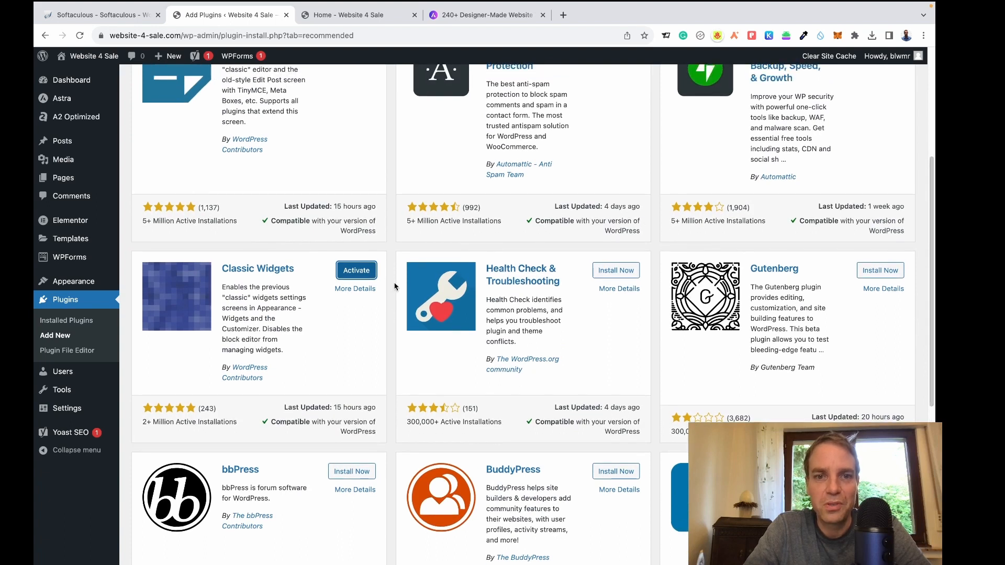
{"action": "scroll", "coordinate": [934, 293], "scroll_direction": "up", "scroll_amount": 5}
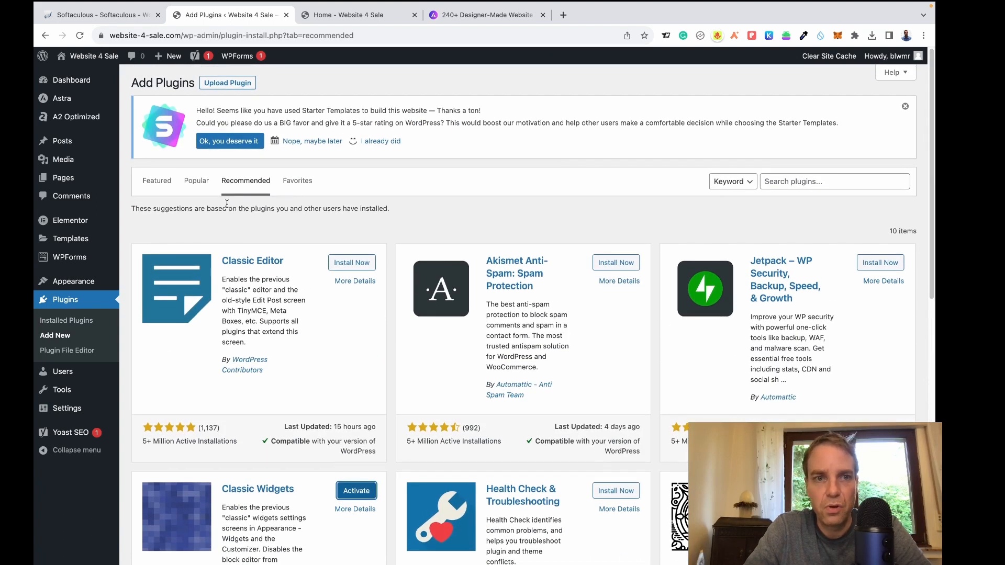
{"action": "left_click", "coordinate": [197, 184]}
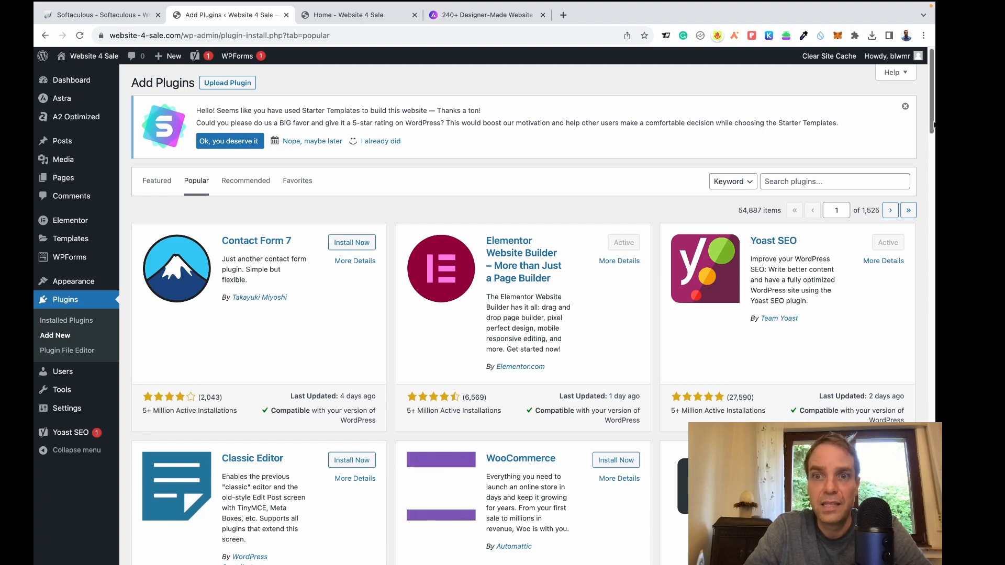
Install UpdraftPlus and Site Kit by Google from the Popular plugins list.
{"action": "left_click_drag", "start_coordinate": [933, 124], "coordinate": [932, 289]}
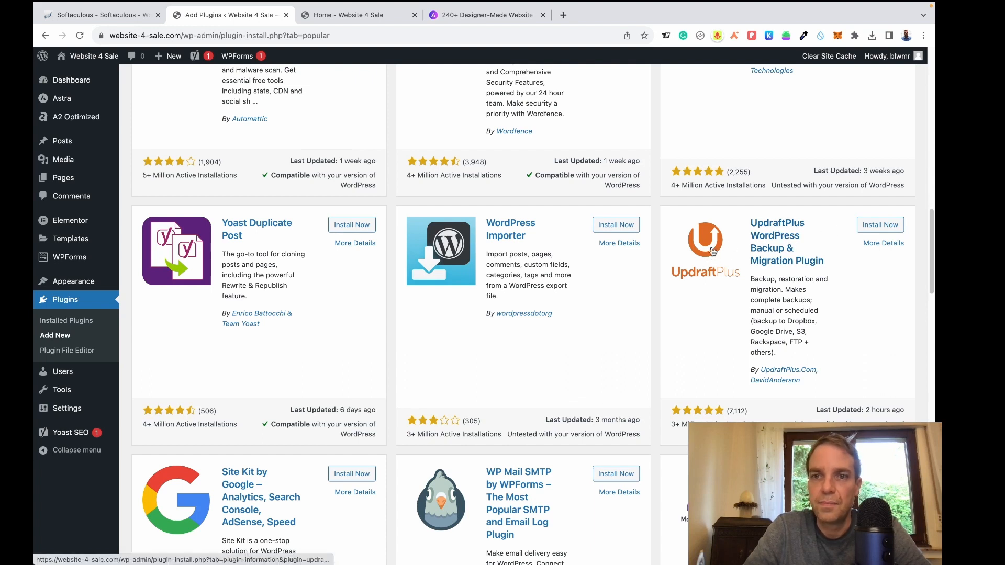
{"action": "left_click", "coordinate": [875, 228]}
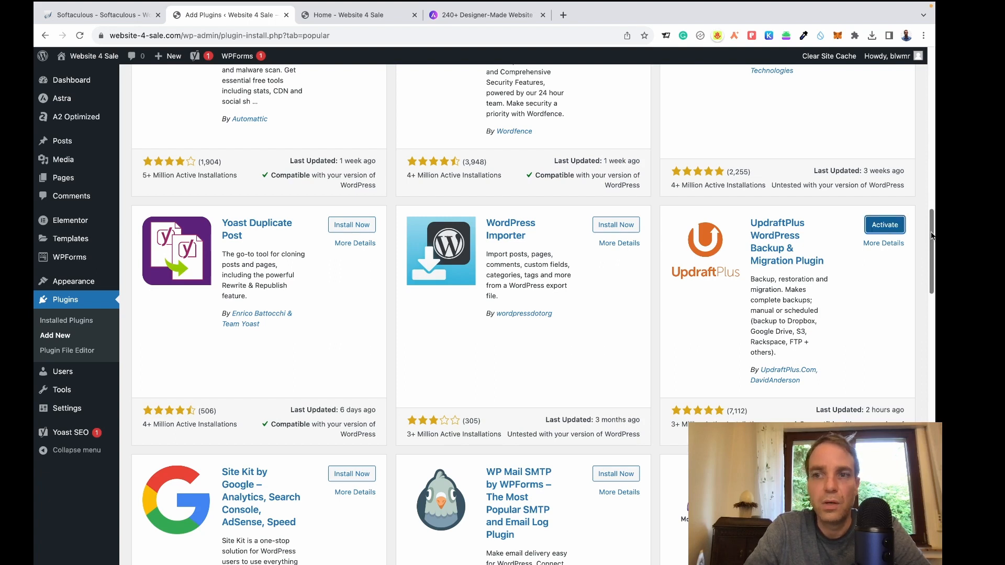
{"action": "scroll", "coordinate": [933, 236], "scroll_direction": "down", "scroll_amount": 3}
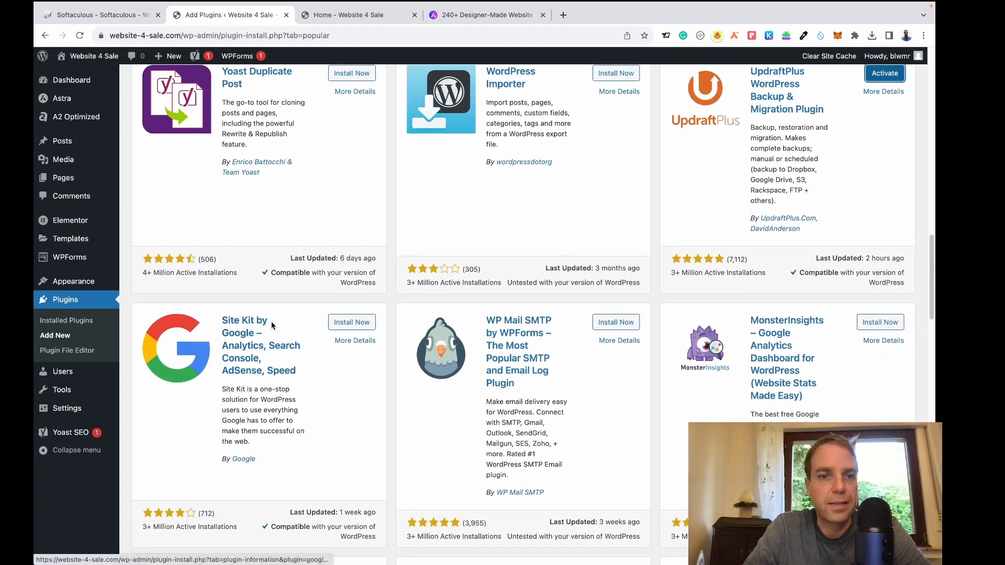
{"action": "left_click", "coordinate": [366, 326]}
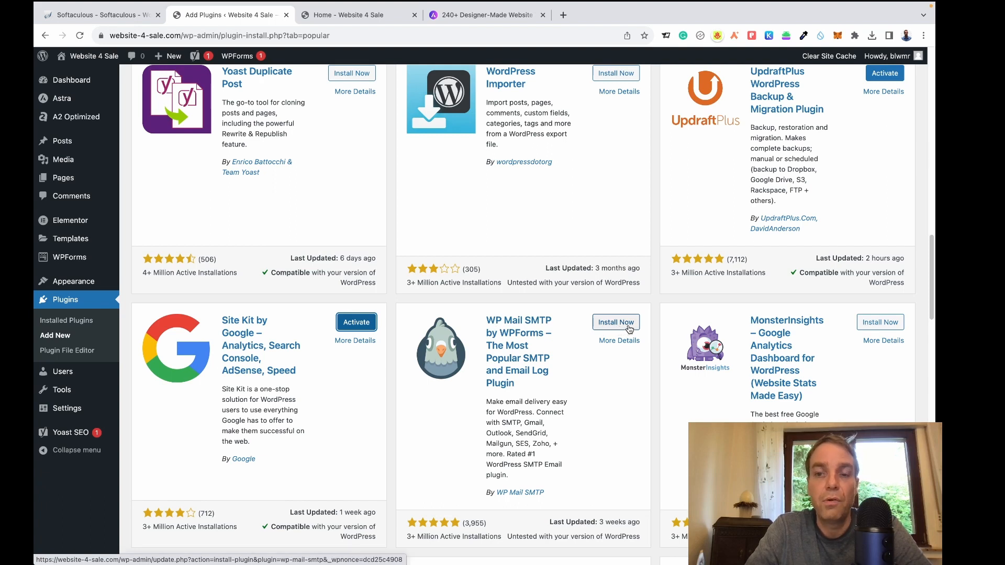
Install the WP Mail SMTP and Essential Addons for Elementor plugins.
{"action": "left_click", "coordinate": [628, 327]}
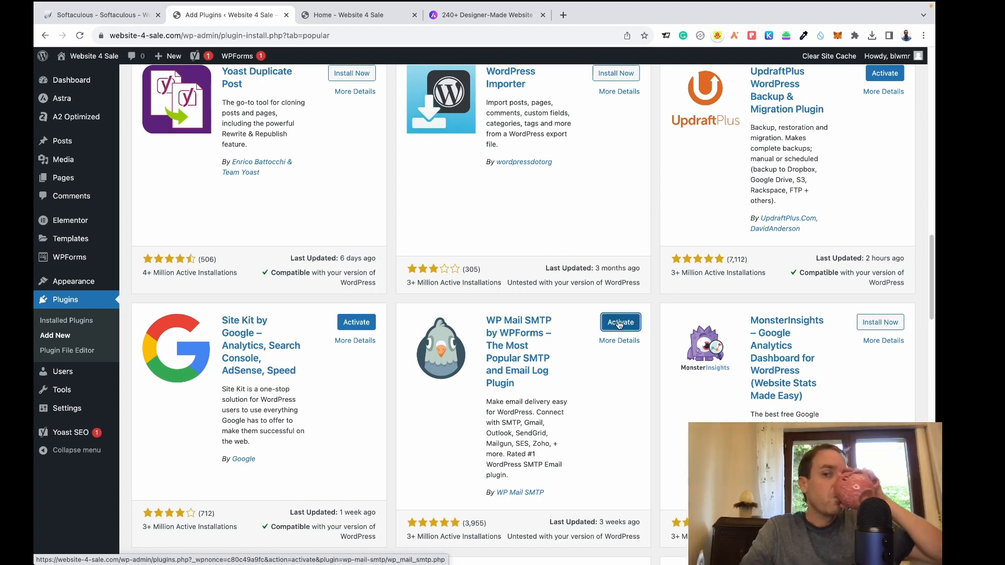
{"action": "left_click_drag", "start_coordinate": [932, 262], "coordinate": [934, 410]}
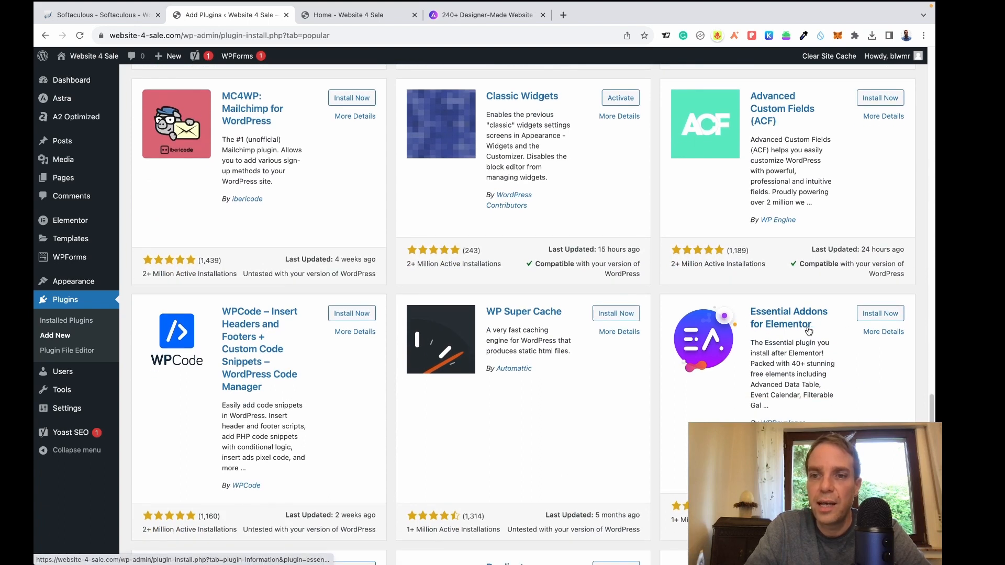
{"action": "left_click", "coordinate": [878, 315]}
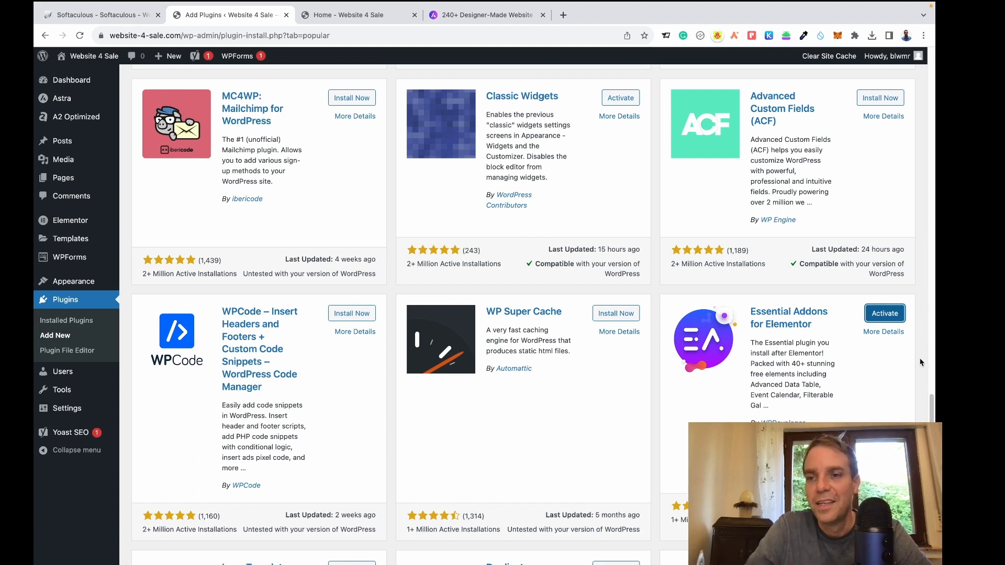
Move to page 2 of the Popular plugins list.
{"action": "scroll", "coordinate": [923, 363], "scroll_direction": "down", "scroll_amount": 5}
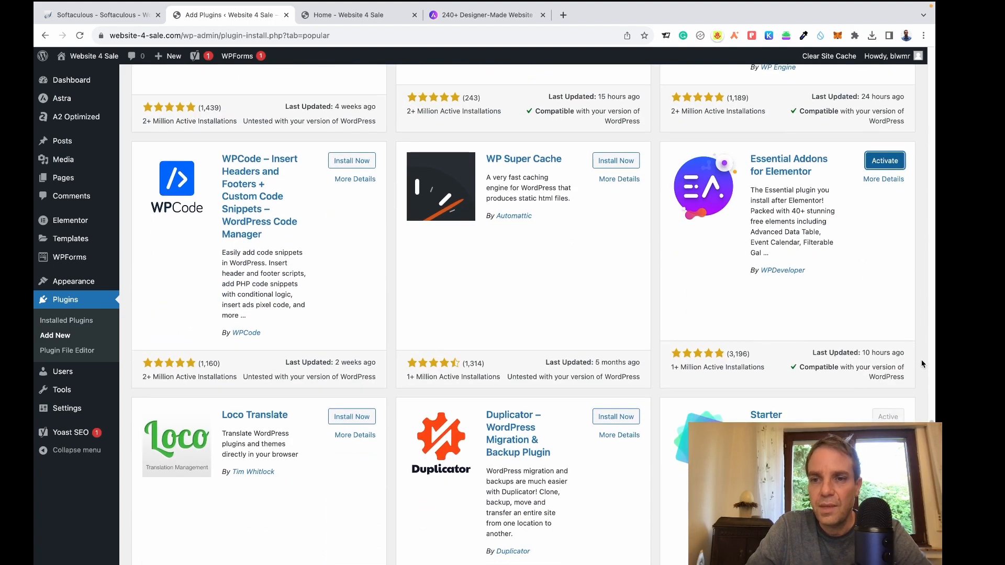
{"action": "scroll", "coordinate": [922, 360], "scroll_direction": "down", "scroll_amount": 5}
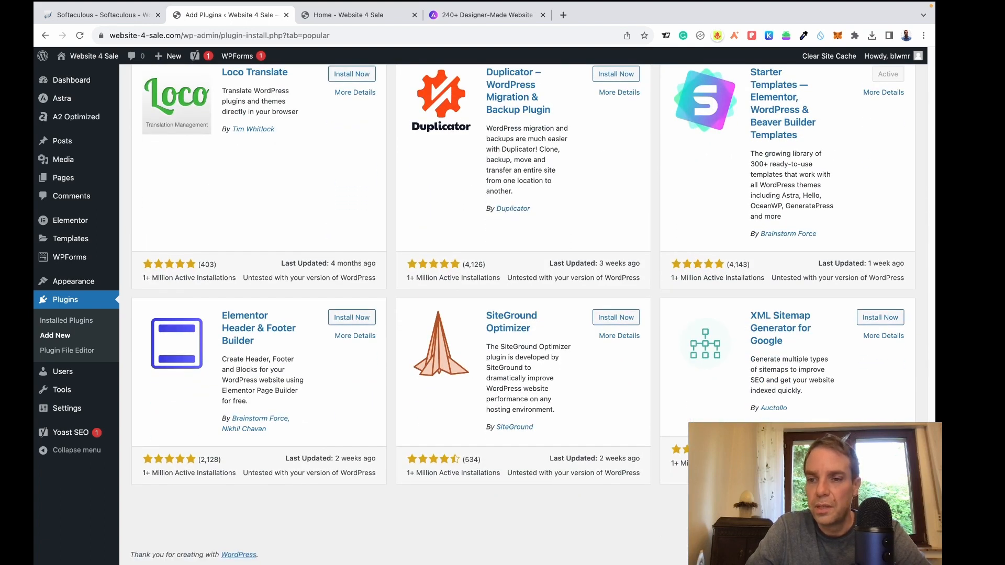
{"action": "left_click", "coordinate": [889, 501]}
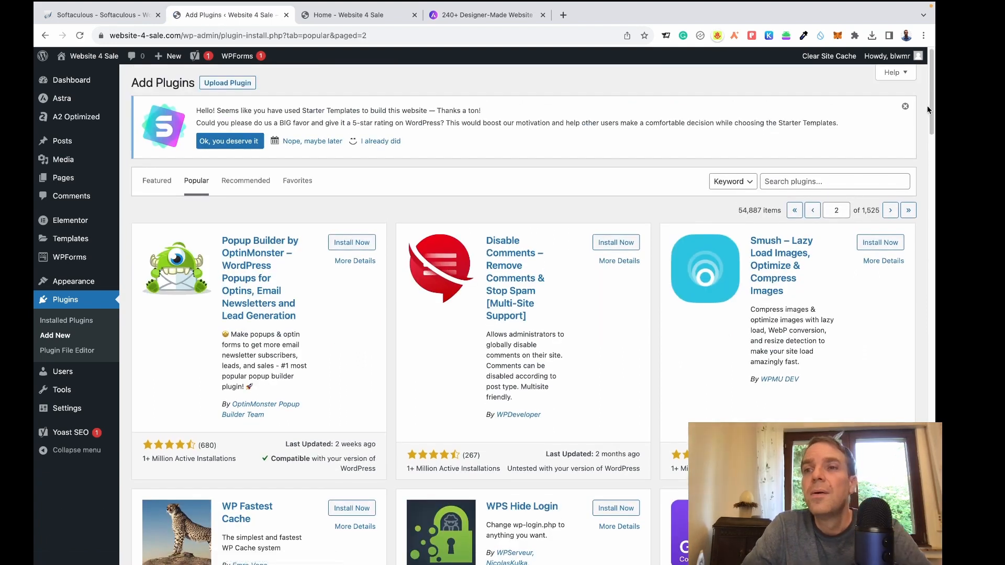
Scroll through page 2 of the popular plugins listing.
{"action": "scroll", "coordinate": [927, 109], "scroll_direction": "down", "scroll_amount": 5}
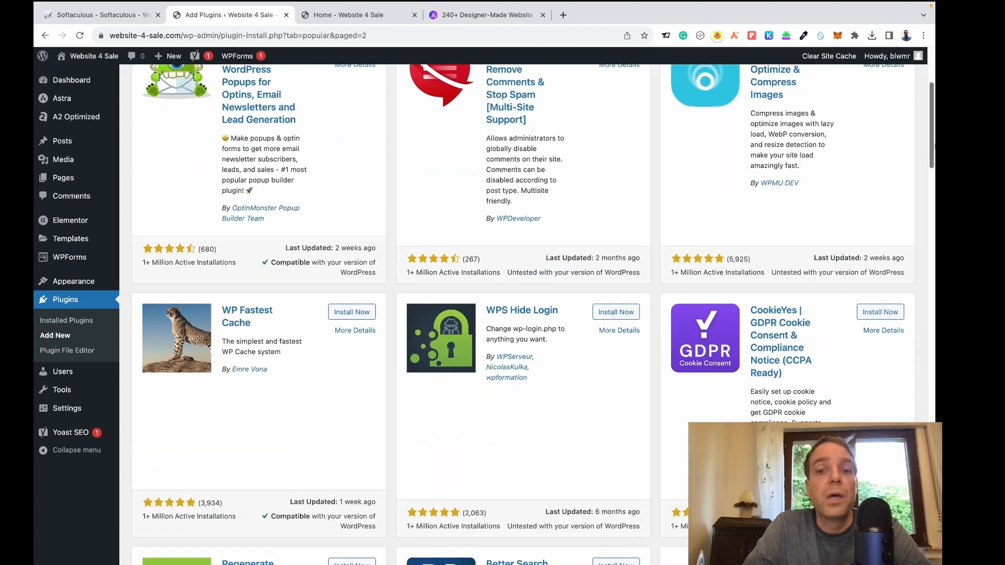
{"action": "scroll", "coordinate": [934, 149], "scroll_direction": "down", "scroll_amount": 2}
{"action": "scroll", "coordinate": [933, 148], "scroll_direction": "up", "scroll_amount": 2}
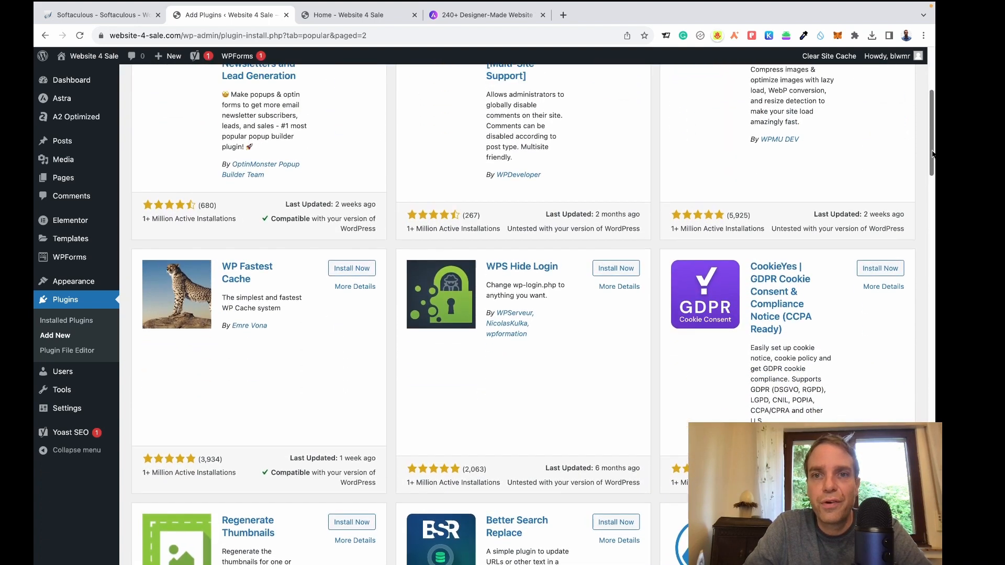
{"action": "scroll", "coordinate": [933, 149], "scroll_direction": "down", "scroll_amount": 1}
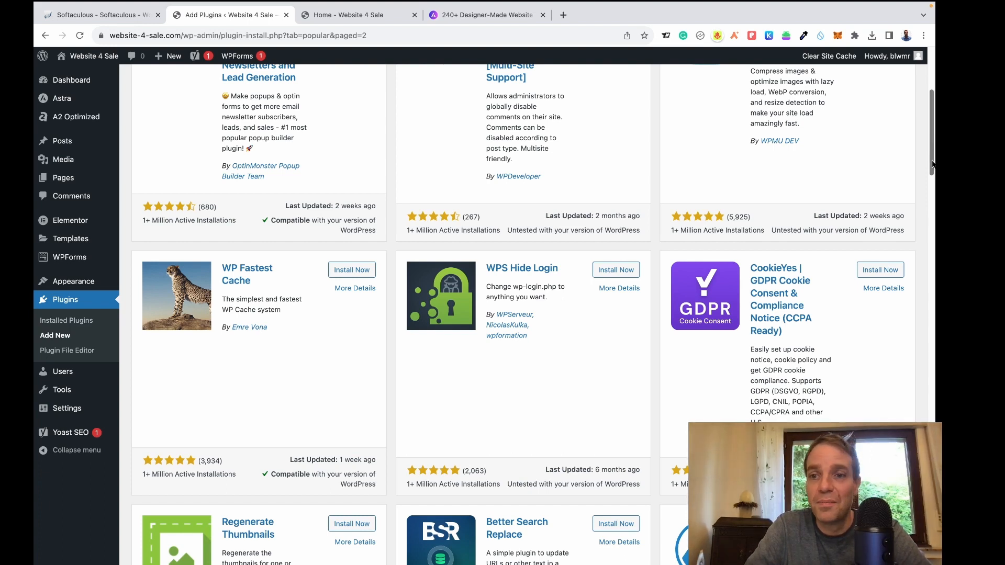
{"action": "mouse_move", "coordinate": [932, 164]}
{"action": "left_mouse_down"}
{"action": "mouse_move", "coordinate": [931, 156]}
{"action": "mouse_move", "coordinate": [935, 178]}
{"action": "left_mouse_up"}
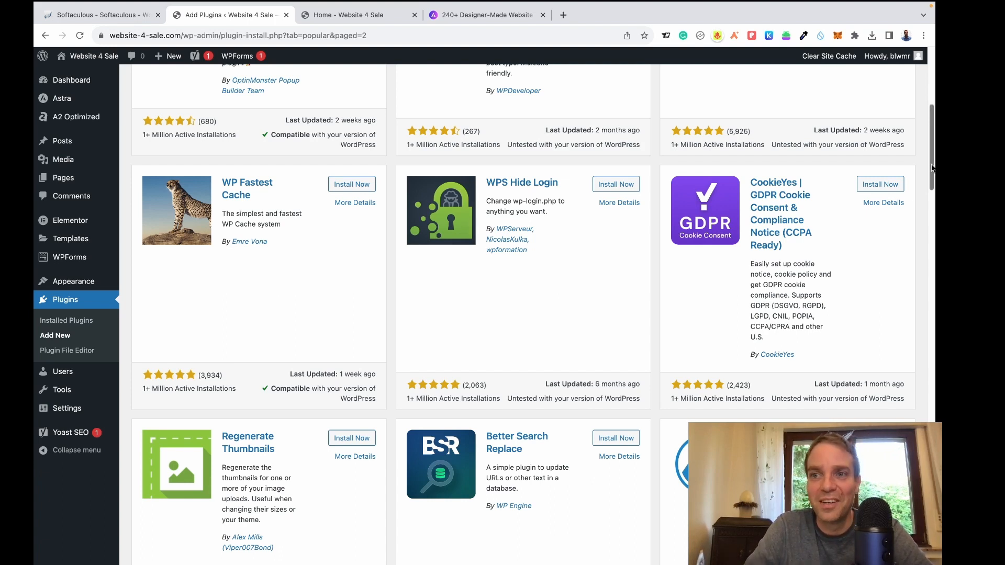
{"action": "left_click_drag", "start_coordinate": [932, 167], "coordinate": [932, 434]}
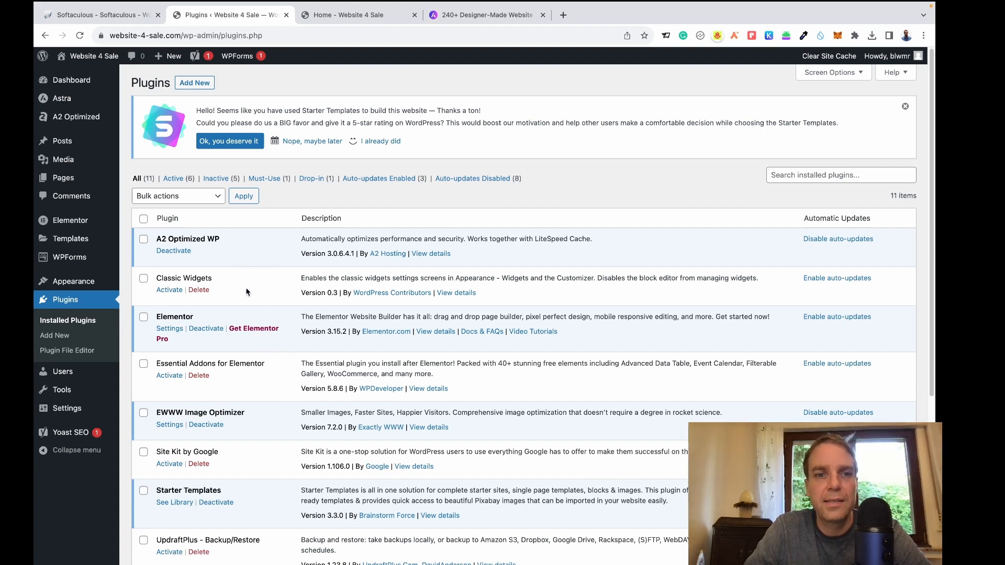
Activate Classic Widgets, then Essential Addons for Elementor to launch its setup wizard.
{"action": "left_click", "coordinate": [168, 292]}
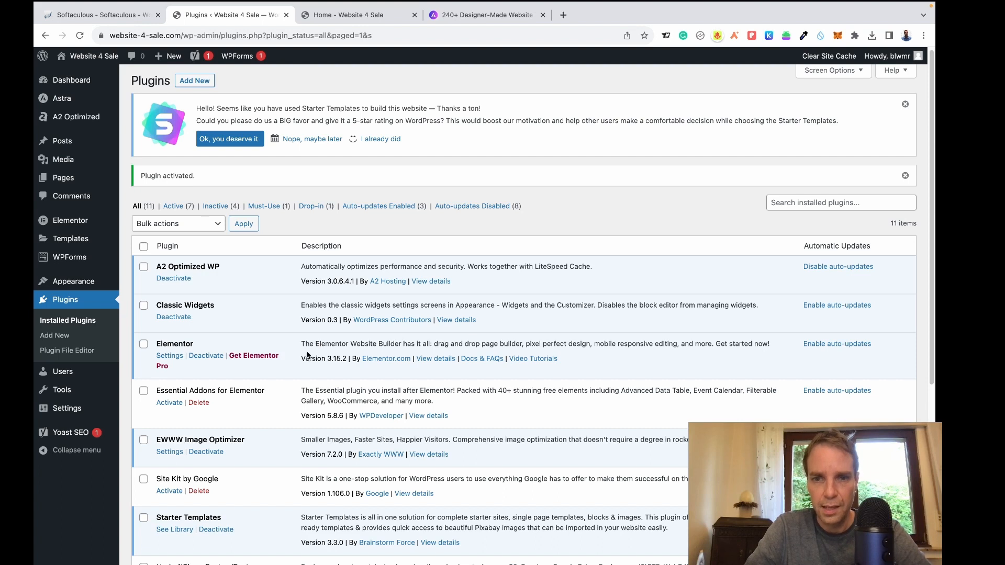
{"action": "scroll", "coordinate": [308, 356], "scroll_direction": "down", "scroll_amount": 3}
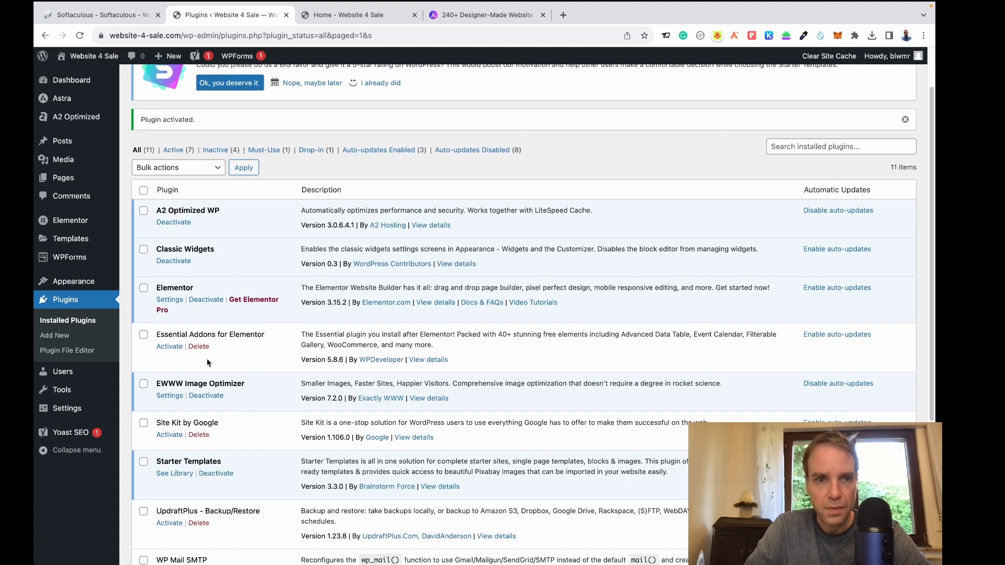
{"action": "left_click", "coordinate": [169, 347]}
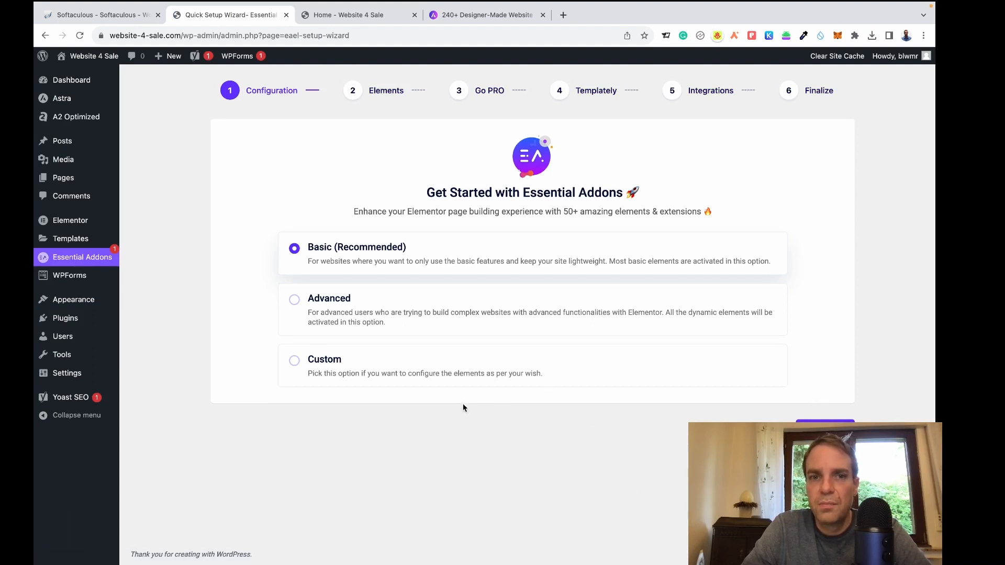
Enable WPForms, Business Reviews, Advanced Data Table, Post Timeline, Post Grid and Interactive Circle elements.
{"action": "left_click", "coordinate": [825, 431]}
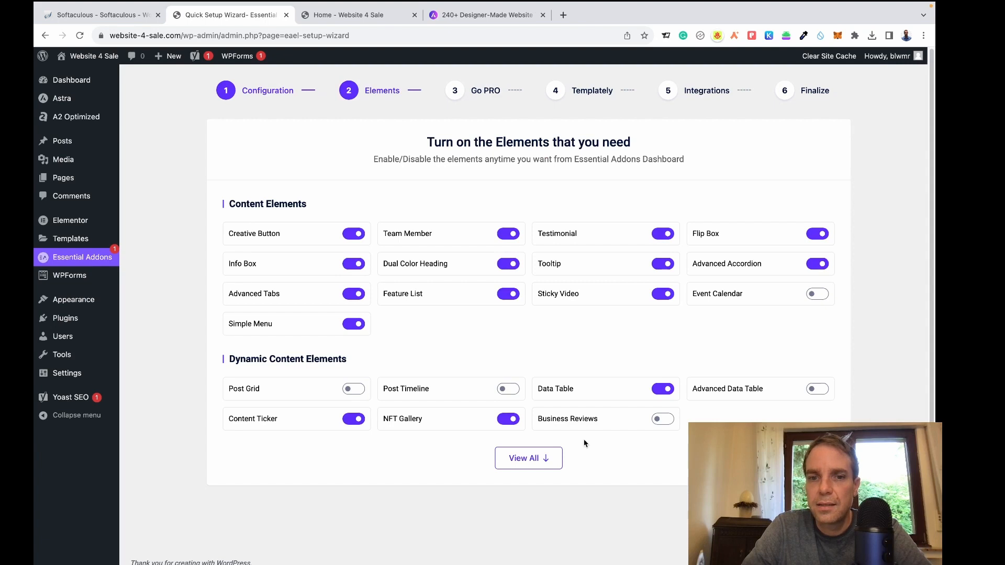
{"action": "left_click", "coordinate": [543, 458]}
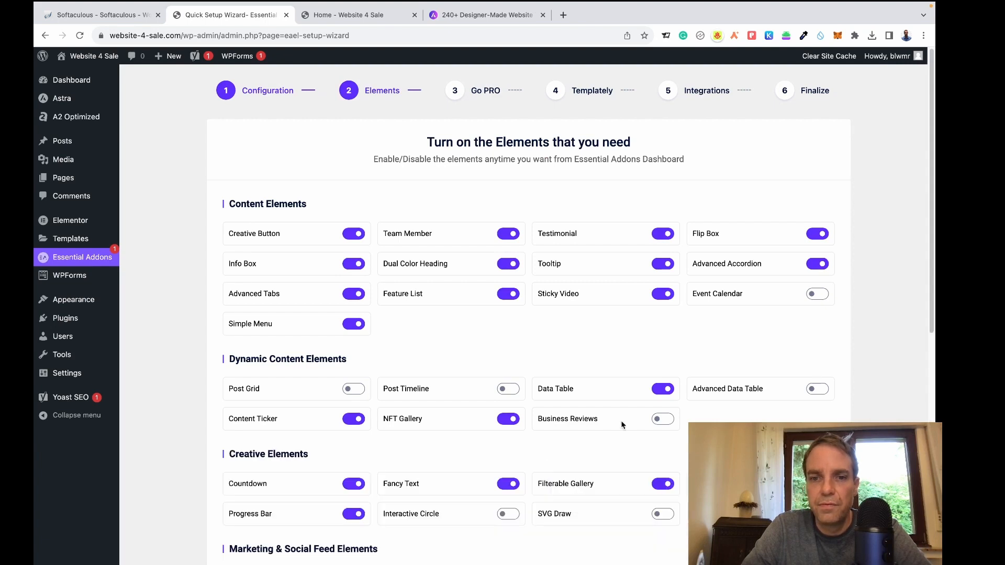
{"action": "scroll", "coordinate": [653, 392], "scroll_direction": "down", "scroll_amount": 2}
{"action": "scroll", "coordinate": [653, 392], "scroll_direction": "down", "scroll_amount": 3}
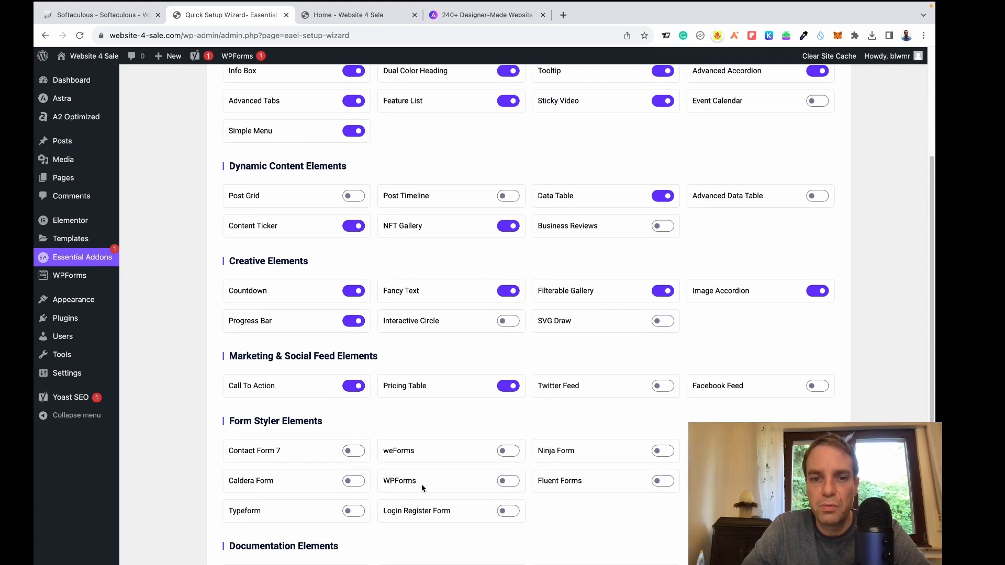
{"action": "left_click", "coordinate": [515, 482]}
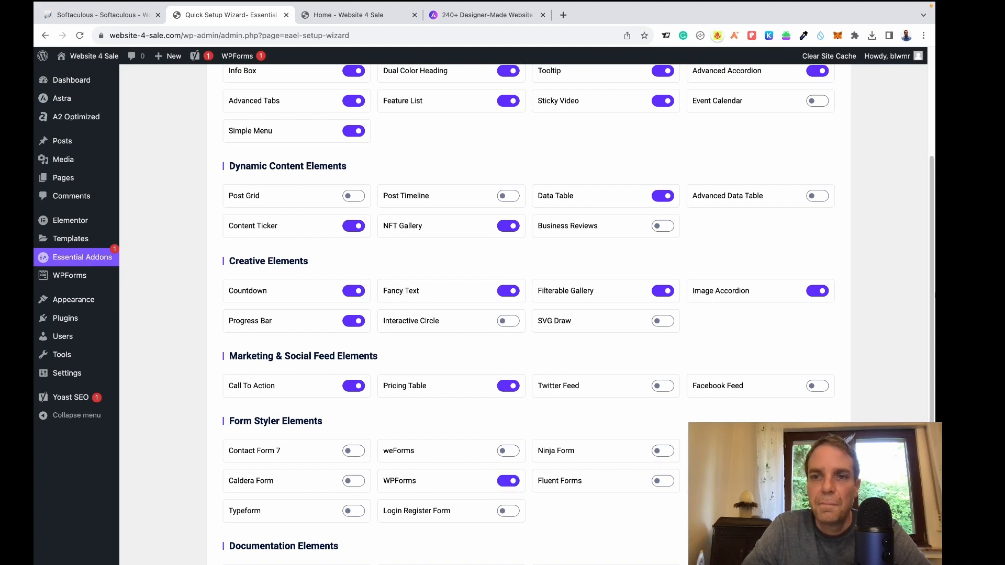
{"action": "left_click", "coordinate": [659, 231]}
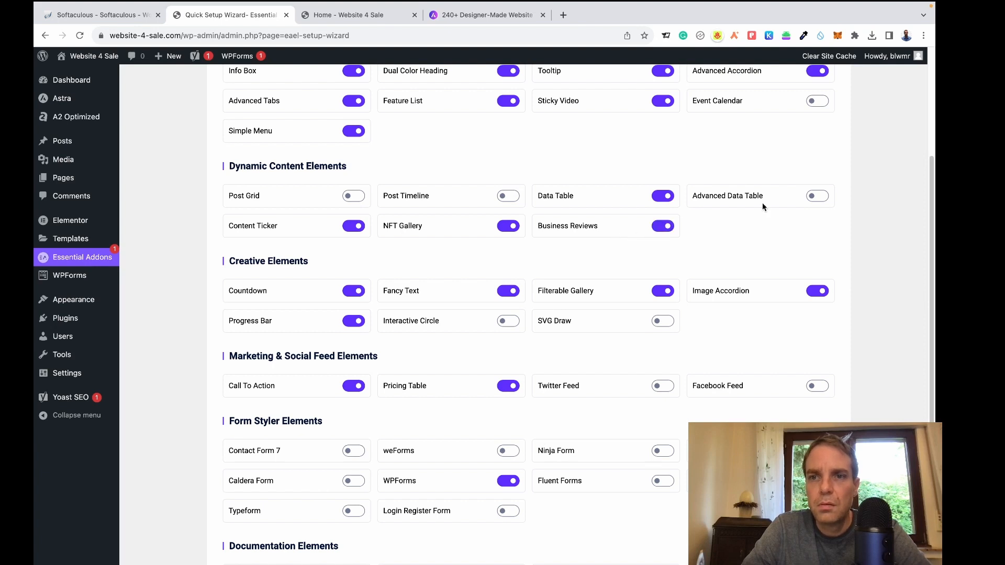
{"action": "left_click", "coordinate": [815, 198]}
{"action": "left_click", "coordinate": [507, 197]}
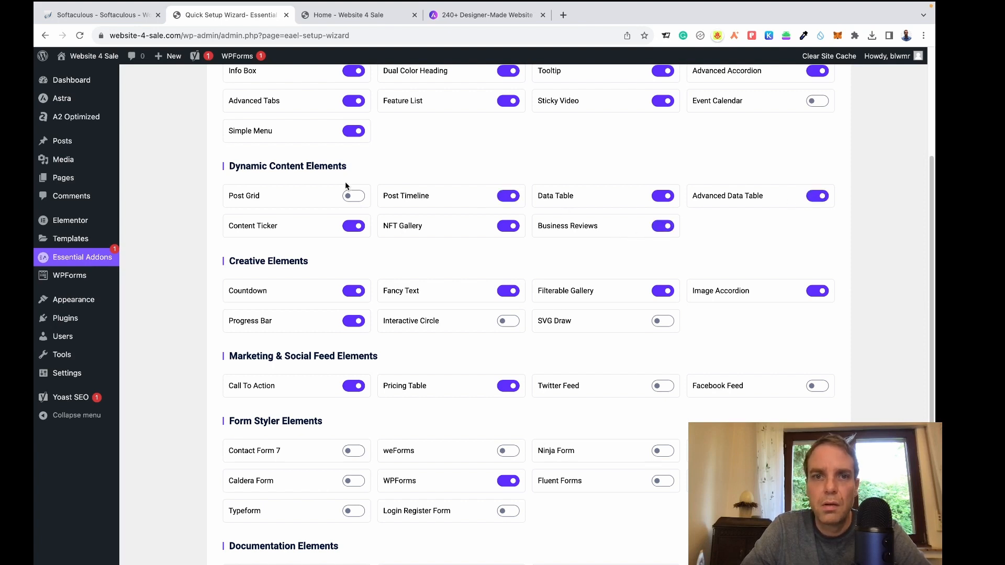
{"action": "left_click", "coordinate": [351, 196]}
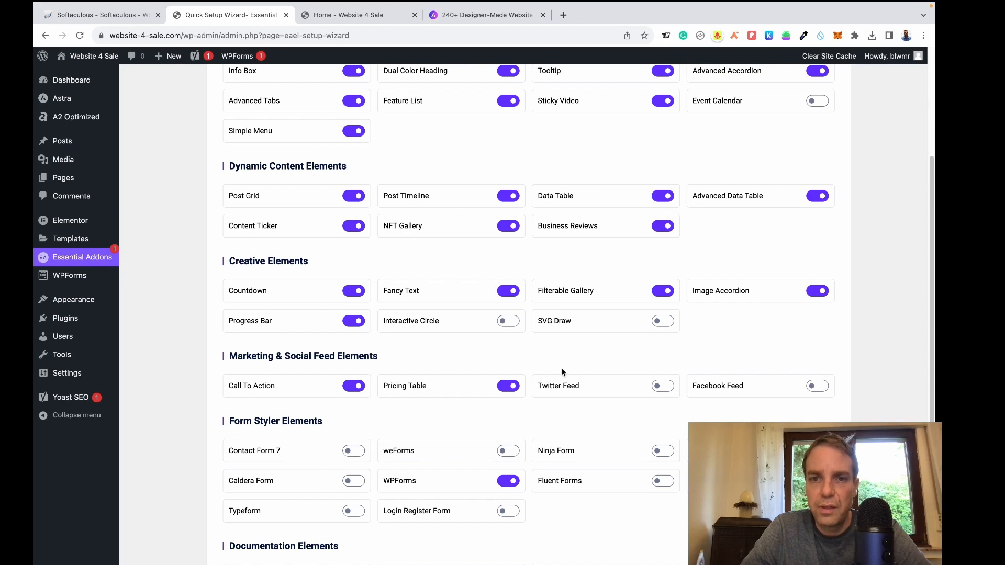
{"action": "left_click", "coordinate": [514, 325]}
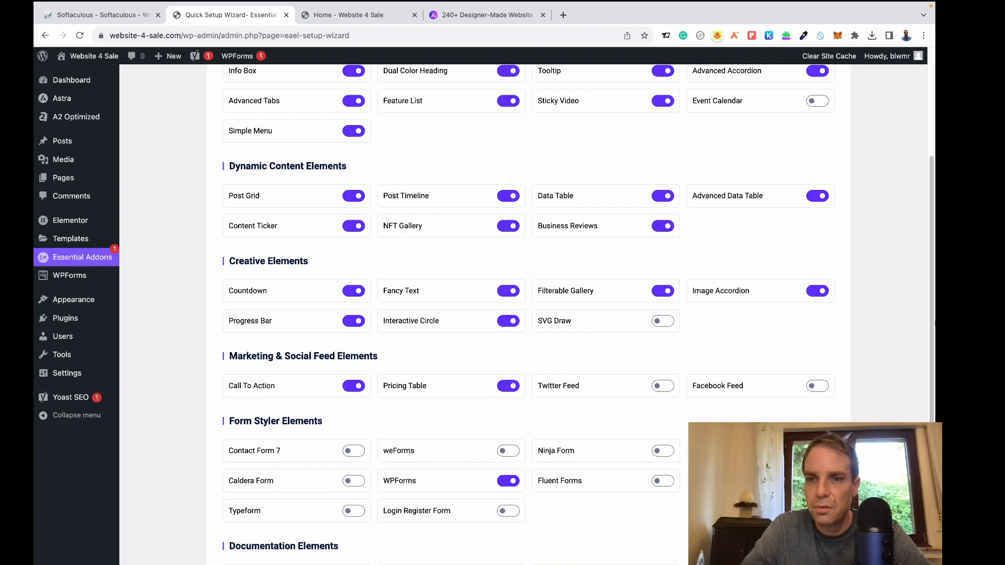
Enable the Product Grid, Woo Product Compare, Woo Product Carousel, Woo Checkout and Woo Cart elements.
{"action": "scroll", "coordinate": [524, 314], "scroll_direction": "down", "scroll_amount": 5}
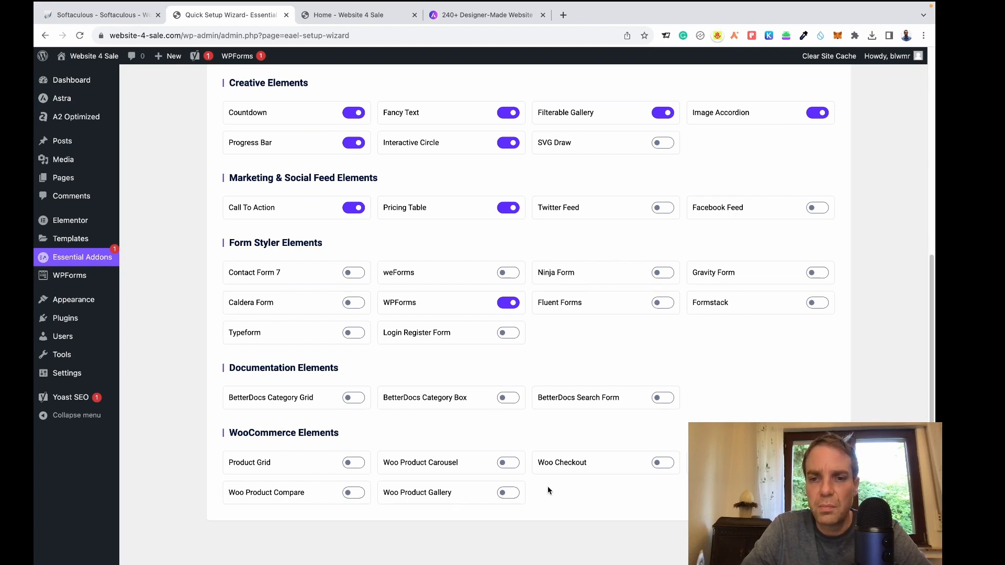
{"action": "scroll", "coordinate": [683, 460], "scroll_direction": "down", "scroll_amount": 2}
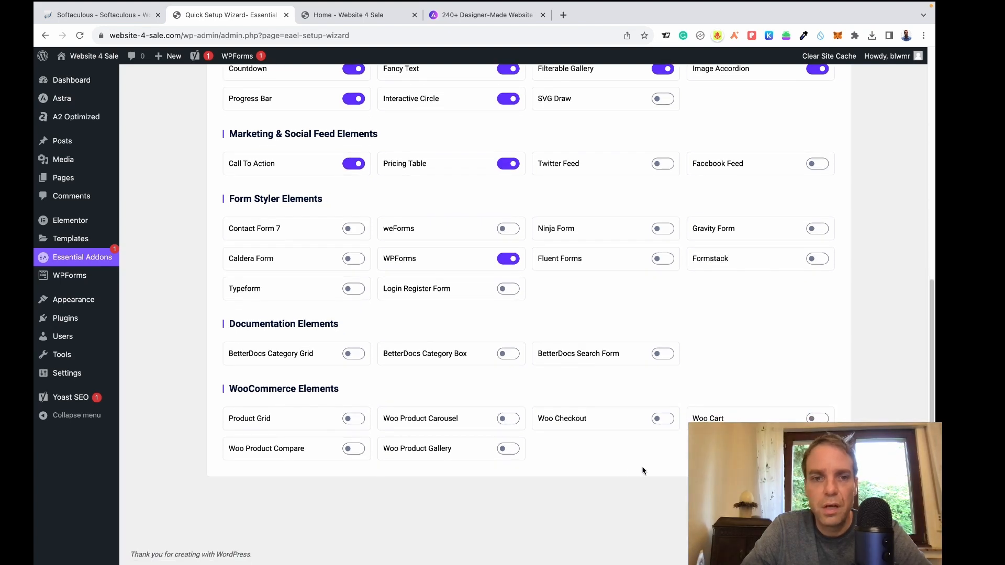
{"action": "left_click", "coordinate": [356, 419]}
{"action": "left_click", "coordinate": [355, 448]}
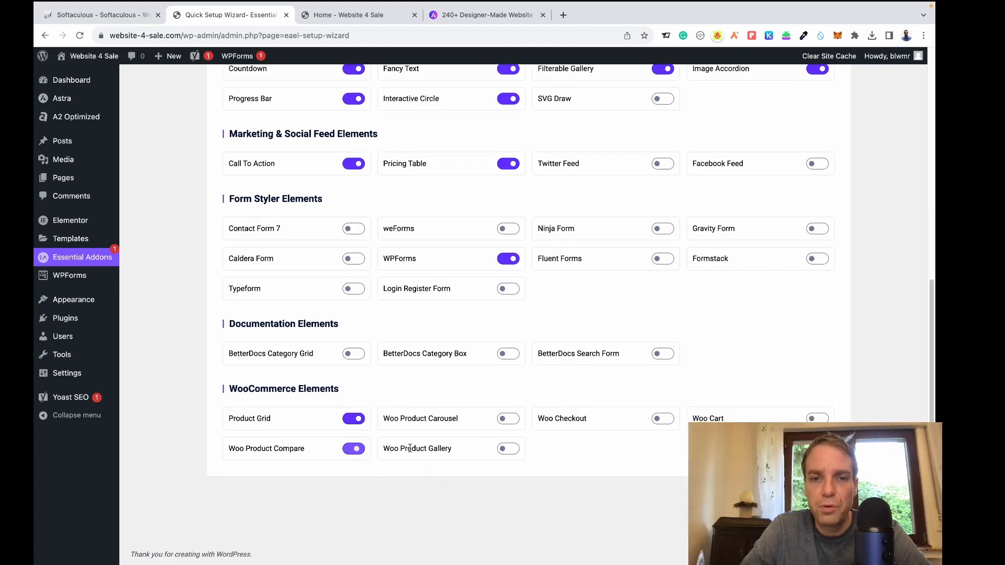
{"action": "left_click", "coordinate": [510, 421]}
{"action": "left_click", "coordinate": [662, 419]}
{"action": "left_click", "coordinate": [817, 420]}
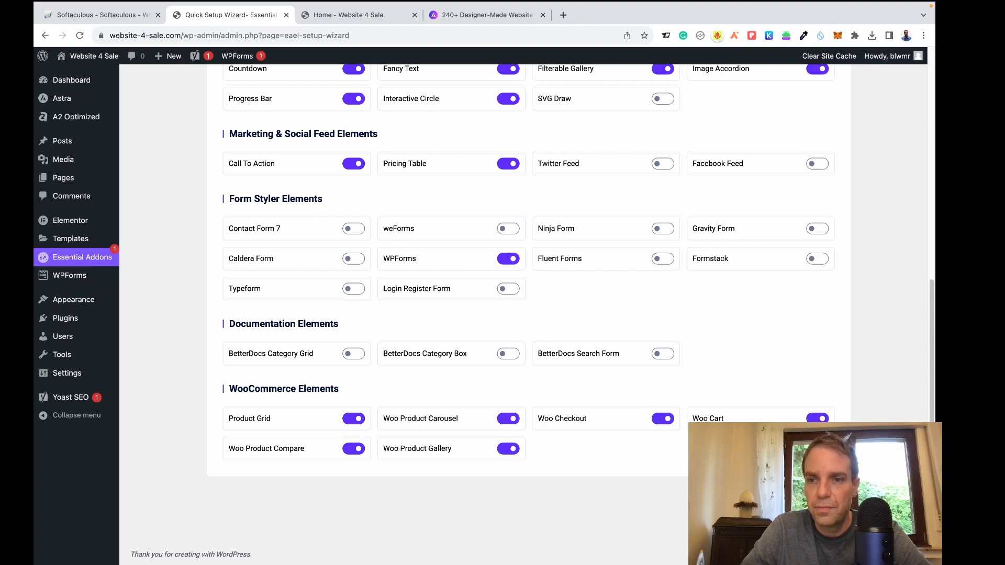
Advance the wizard past the Go PRO, Templately and Integrations steps.
{"action": "left_click", "coordinate": [820, 503]}
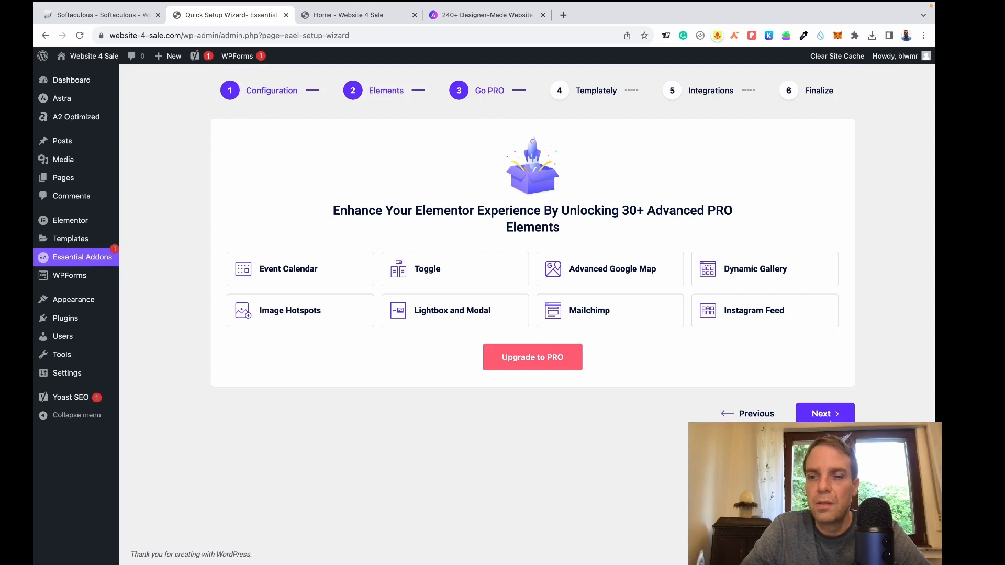
{"action": "left_click", "coordinate": [821, 418]}
{"action": "left_click", "coordinate": [822, 365]}
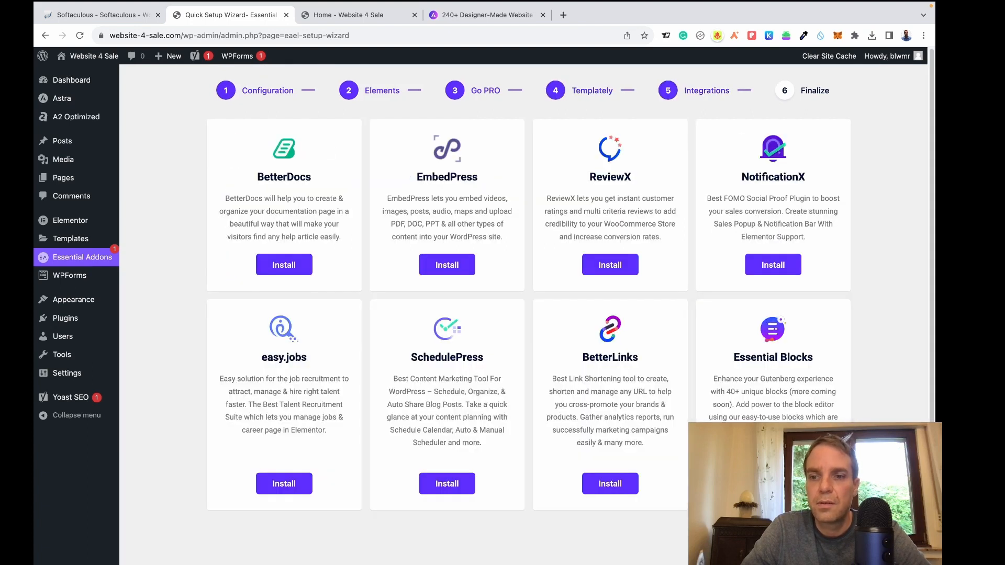
{"action": "left_click", "coordinate": [819, 535]}
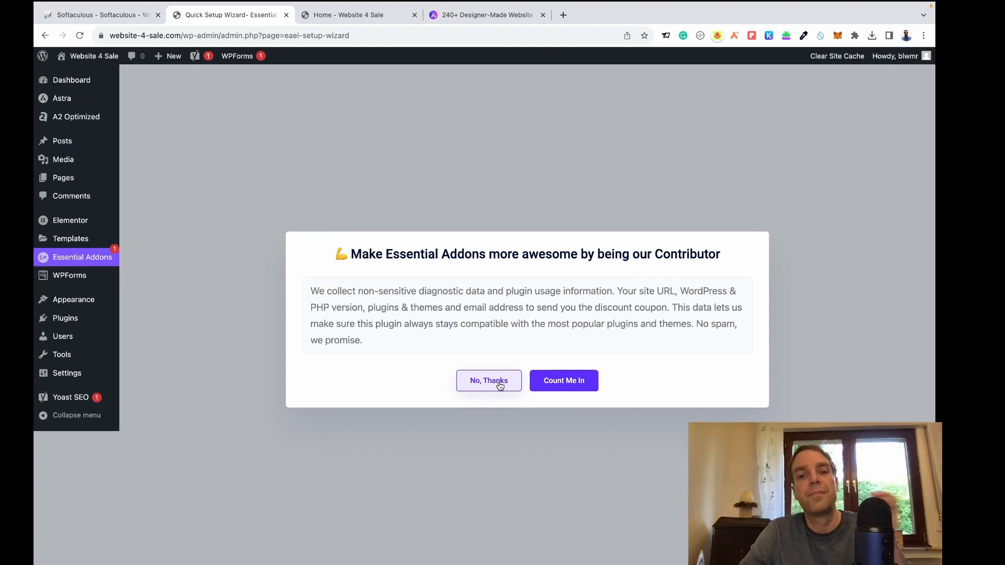
Decline data sharing, then show Installed Plugins scrolled down to WP Mail SMTP.
{"action": "left_click", "coordinate": [500, 382]}
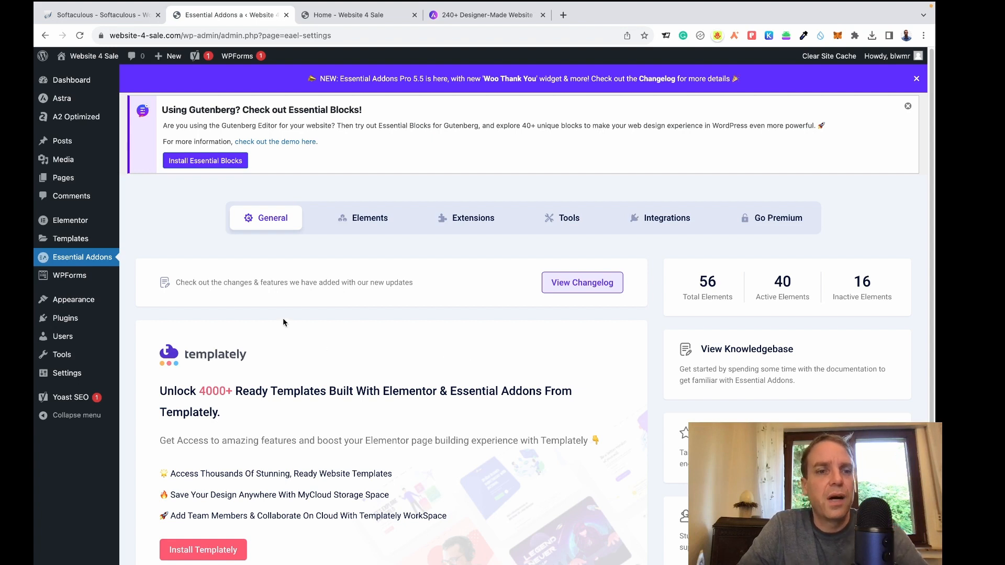
{"action": "mouse_move", "coordinate": [56, 323]}
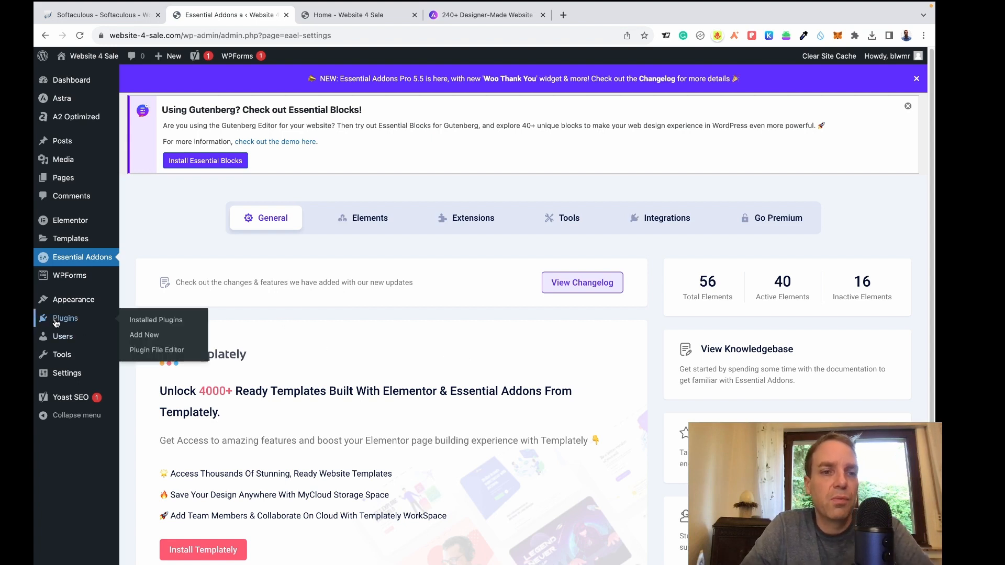
{"action": "left_click", "coordinate": [134, 325]}
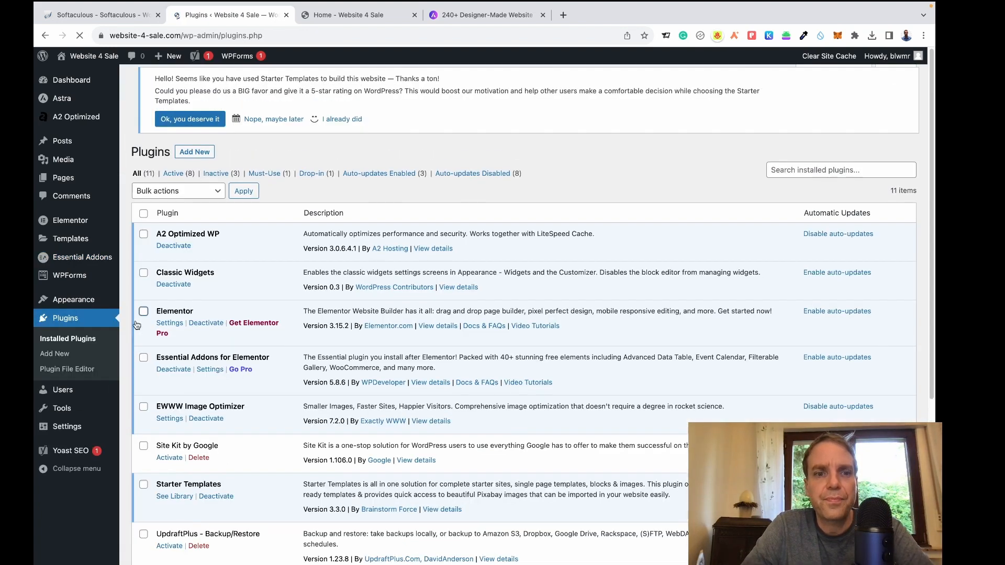
{"action": "scroll", "coordinate": [253, 332], "scroll_direction": "down", "scroll_amount": 2}
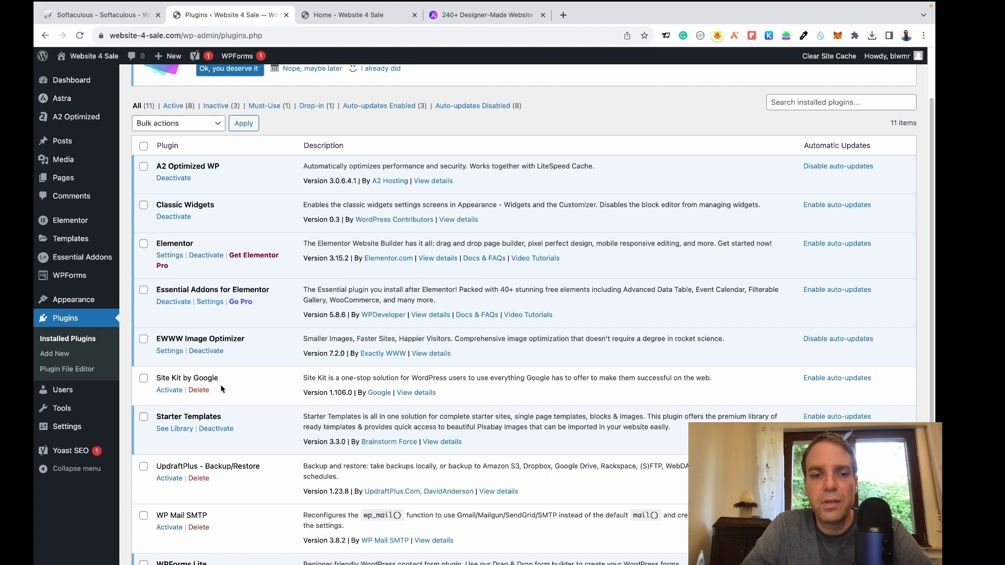
{"action": "scroll", "coordinate": [253, 385], "scroll_direction": "down", "scroll_amount": 2}
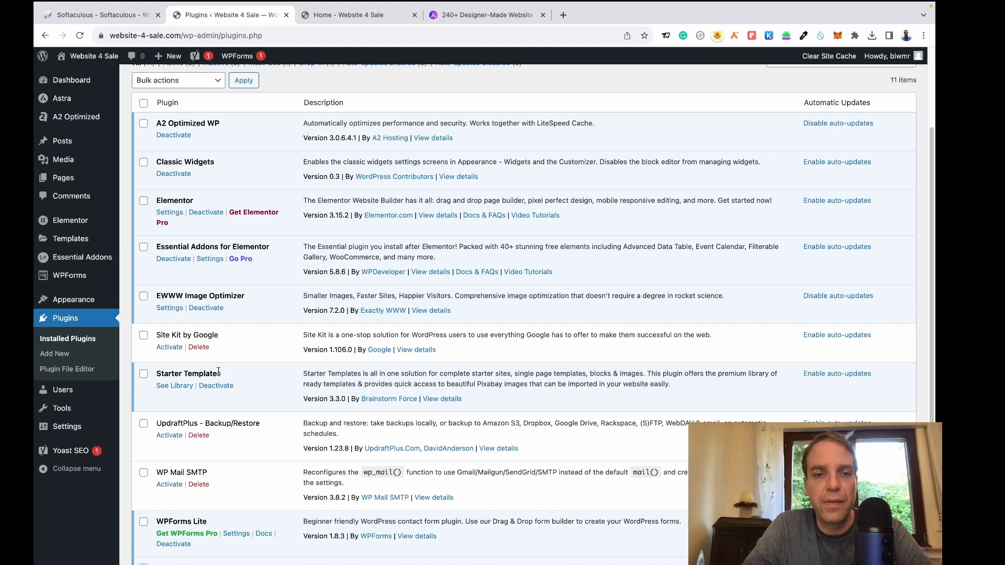
{"action": "scroll", "coordinate": [242, 439], "scroll_direction": "down", "scroll_amount": 1}
{"action": "scroll", "coordinate": [244, 441], "scroll_direction": "down", "scroll_amount": 2}
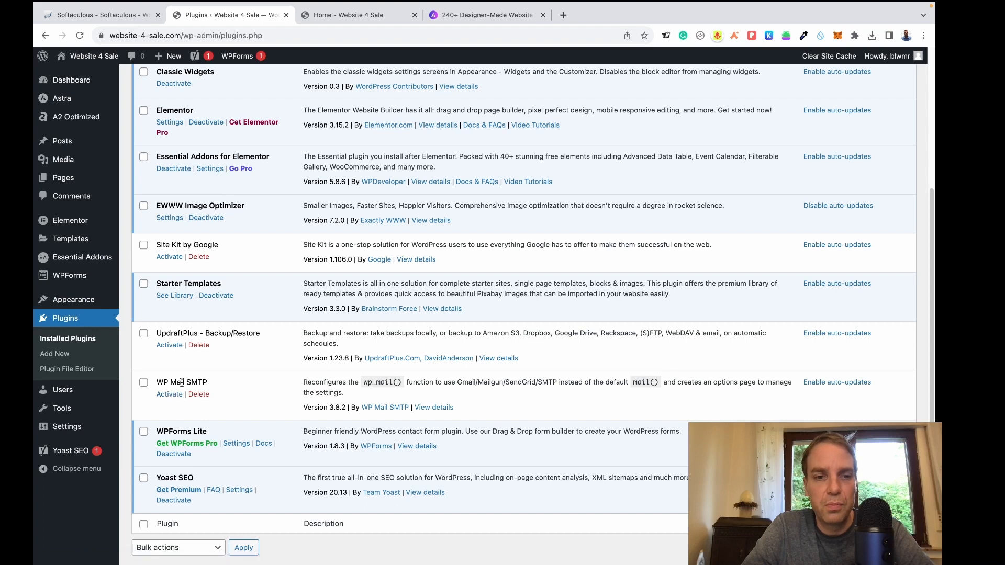
Activate WP Mail SMTP and pick Other SMTP as the mailer in its setup wizard.
{"action": "left_click", "coordinate": [174, 396]}
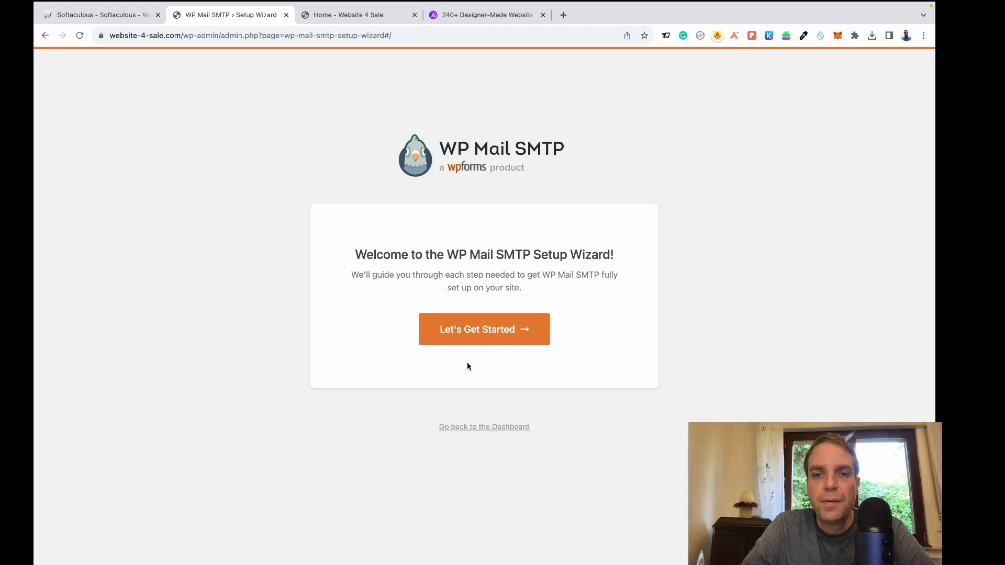
{"action": "left_click", "coordinate": [481, 339]}
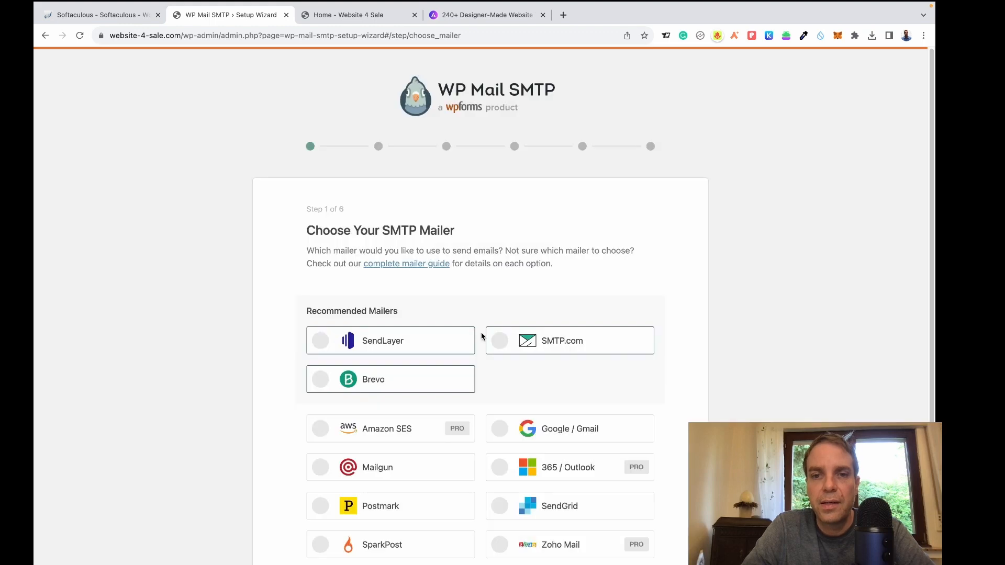
{"action": "scroll", "coordinate": [482, 335], "scroll_direction": "down", "scroll_amount": 4}
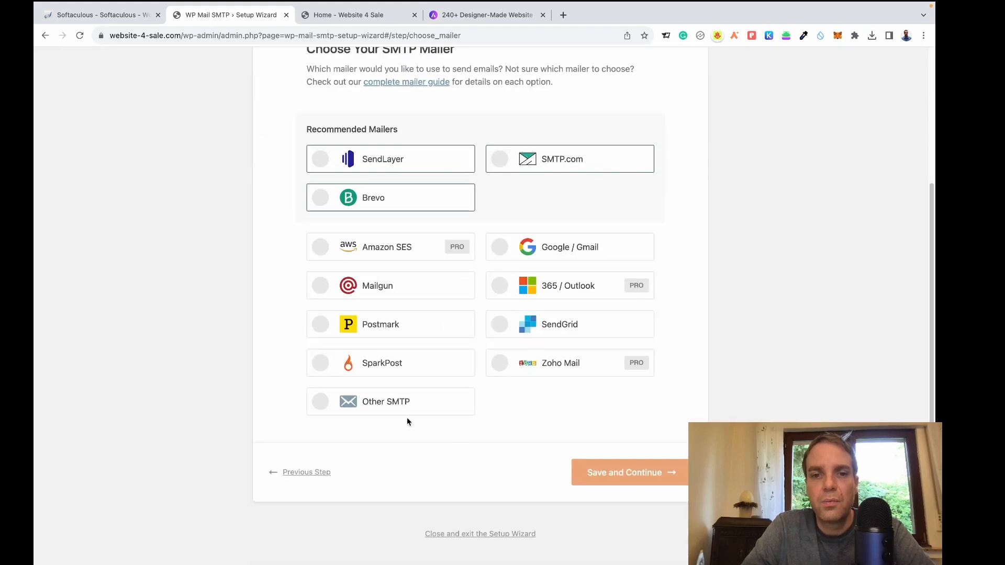
{"action": "left_click", "coordinate": [397, 404]}
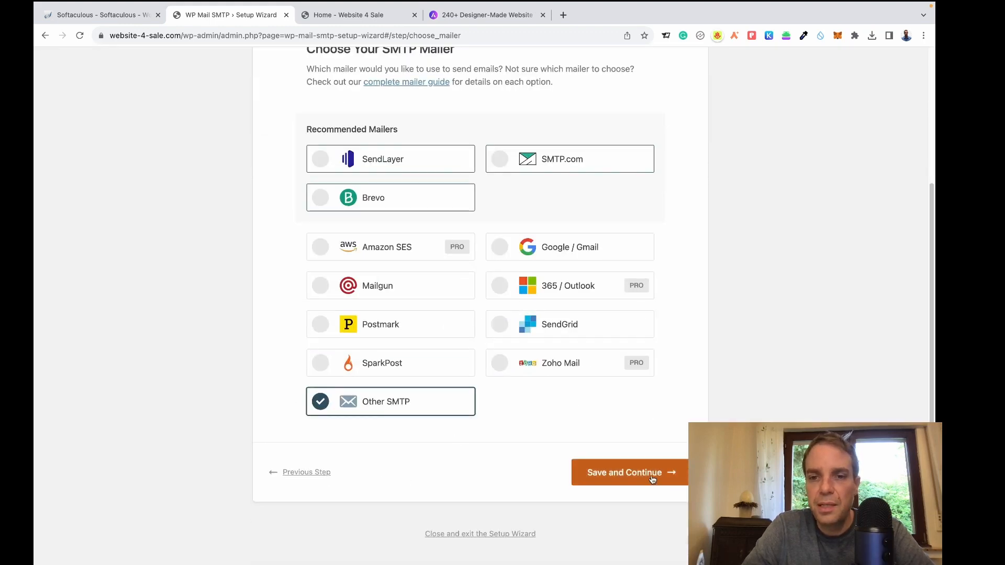
{"action": "left_click", "coordinate": [651, 478]}
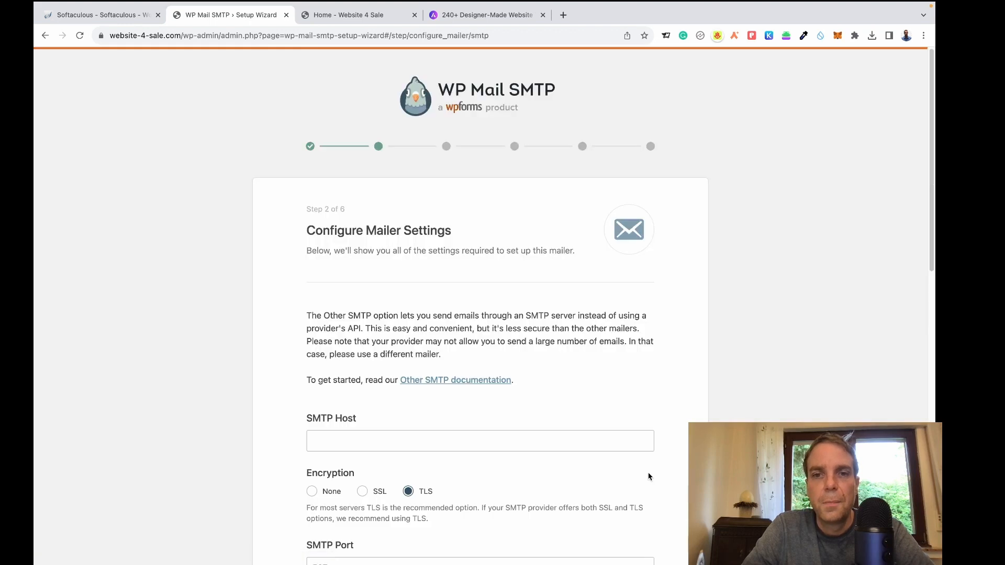
{"action": "scroll", "coordinate": [583, 375], "scroll_direction": "down", "scroll_amount": 2}
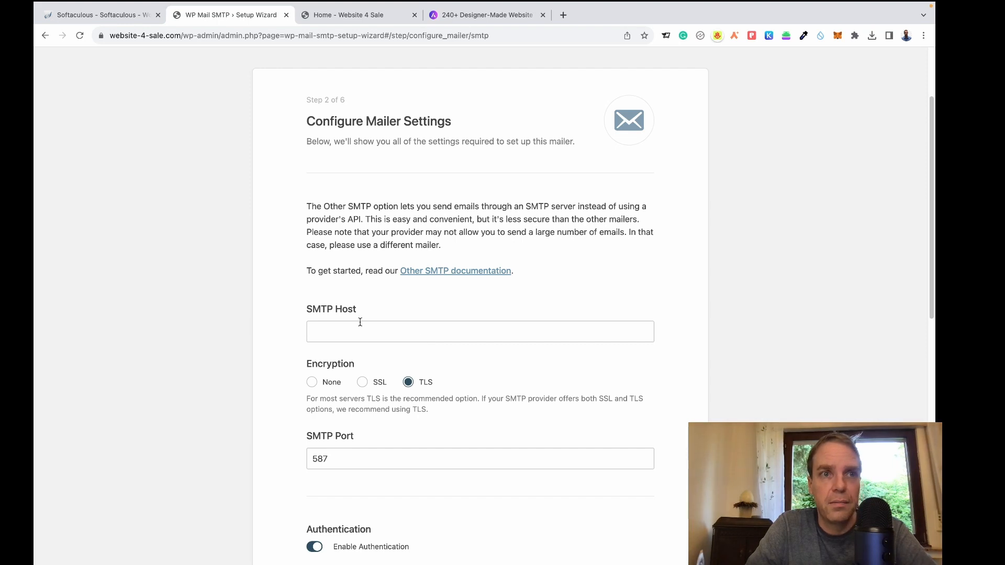
In the Softaculous tab, trim the address bar down to a2hosting.com and load it.
{"action": "left_click", "coordinate": [102, 16]}
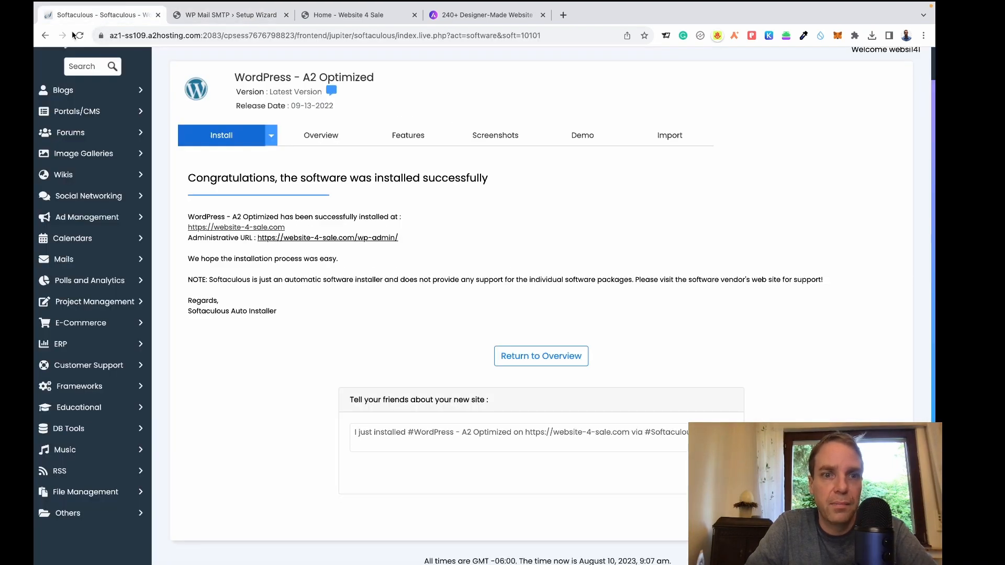
{"action": "scroll", "coordinate": [177, 151], "scroll_direction": "up", "scroll_amount": 1}
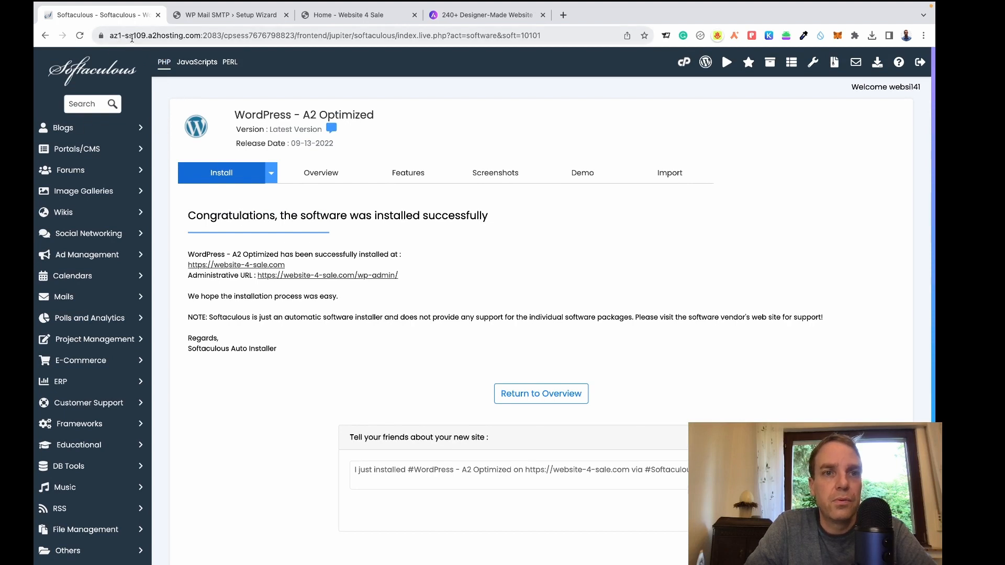
{"action": "left_click_drag", "start_coordinate": [148, 36], "coordinate": [101, 39]}
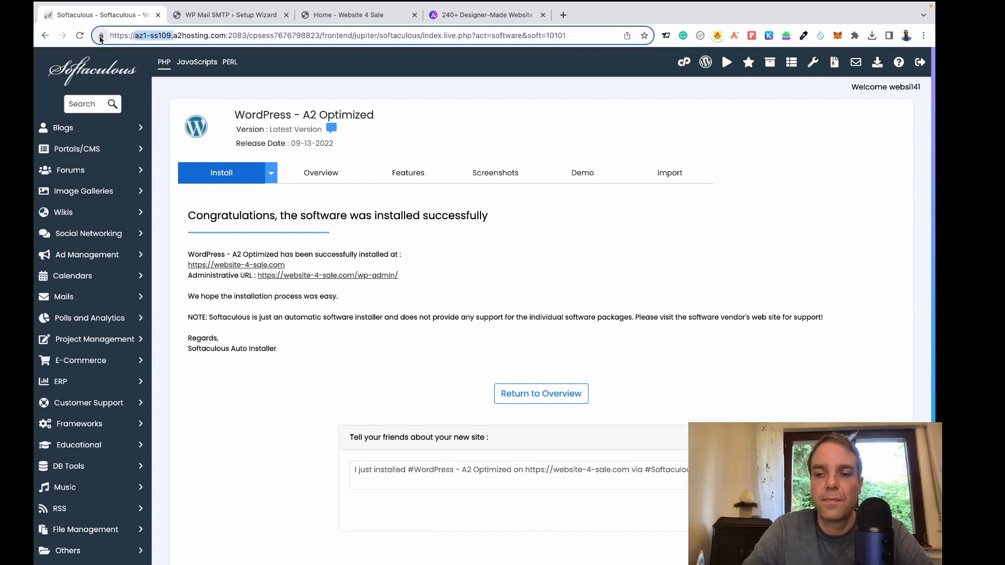
{"action": "key", "text": "BackSpace"}
{"action": "left_click_drag", "start_coordinate": [561, 39], "coordinate": [194, 39]}
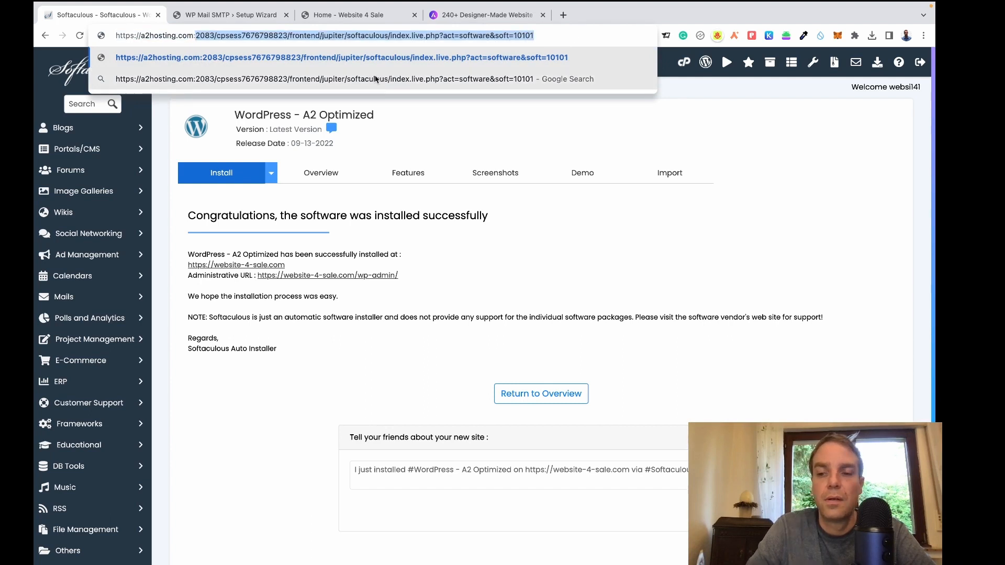
{"action": "key", "text": "BackSpace"}
{"action": "key", "text": "BackSpace"}
{"action": "key", "text": "Return"}
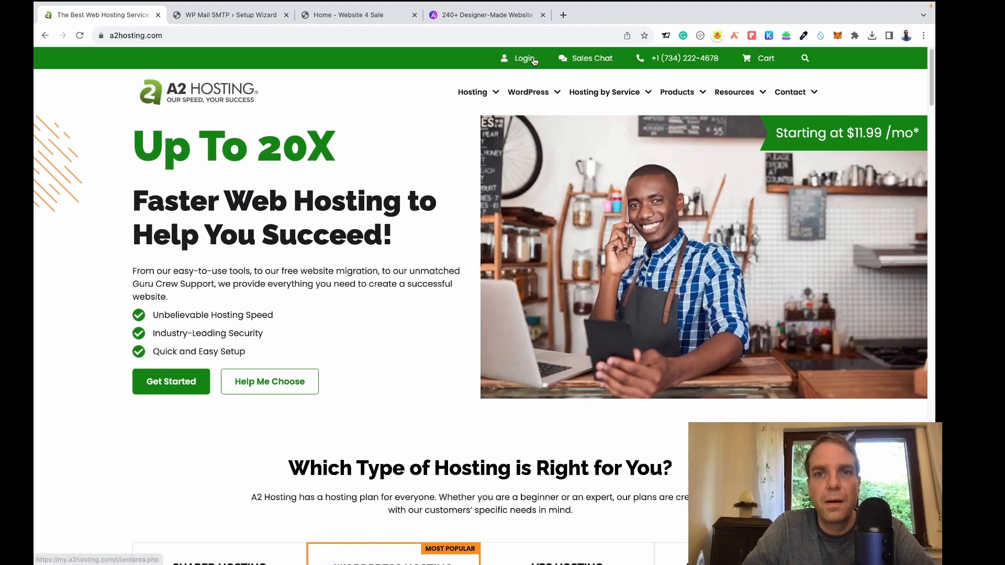
Log in to A2 Hosting and copy outgoing mail server mail.website-4-sale.com from website-4-sale.com's connection details.
{"action": "left_click", "coordinate": [530, 62]}
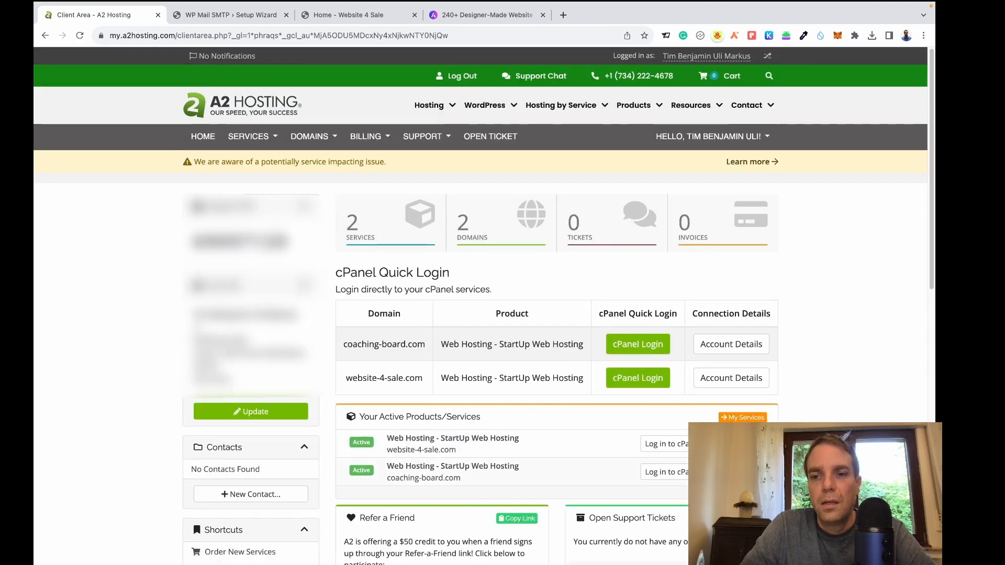
{"action": "left_click", "coordinate": [638, 377]}
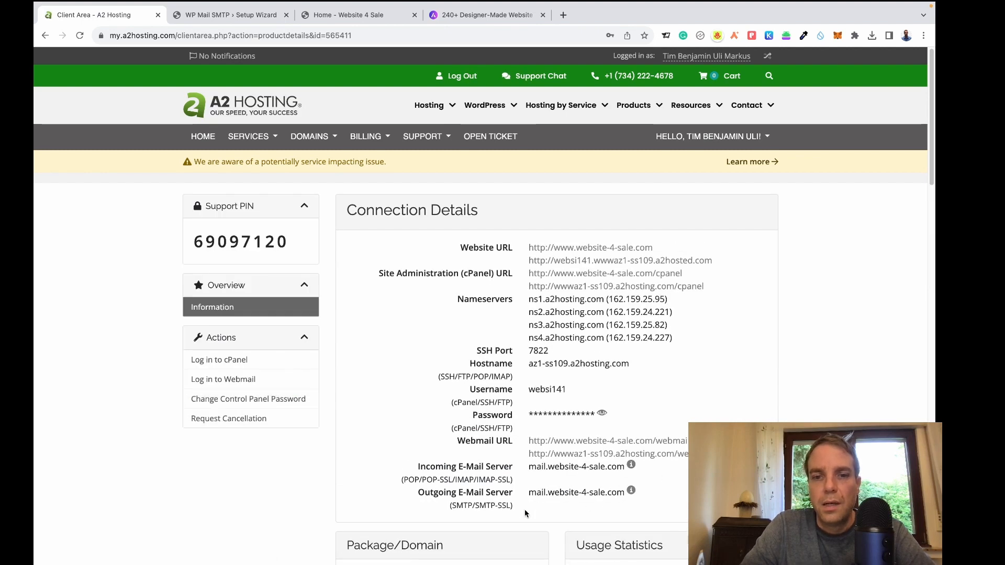
{"action": "scroll", "coordinate": [526, 501], "scroll_direction": "down", "scroll_amount": 2}
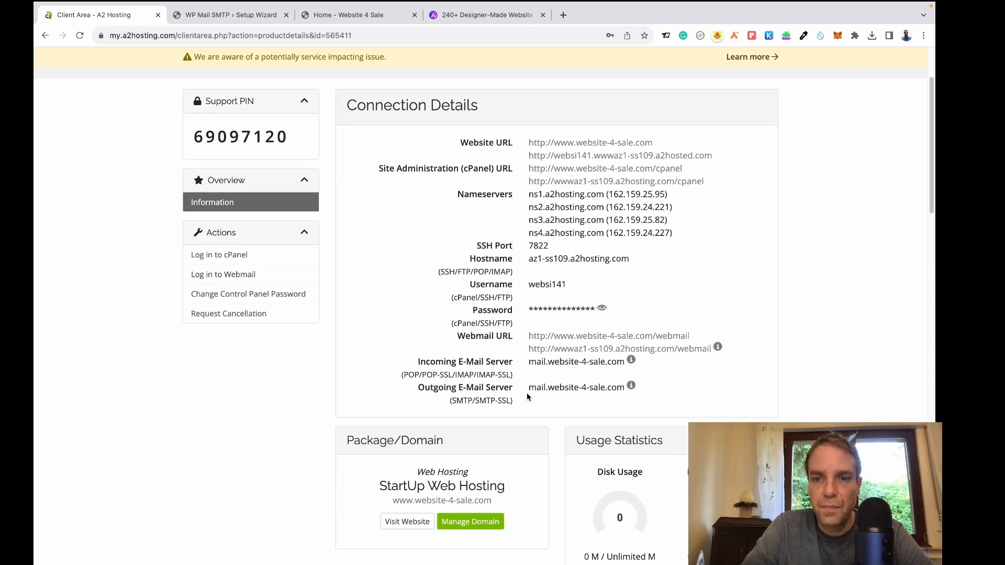
{"action": "left_click_drag", "start_coordinate": [530, 390], "coordinate": [624, 388]}
{"action": "right_click", "coordinate": [603, 388]}
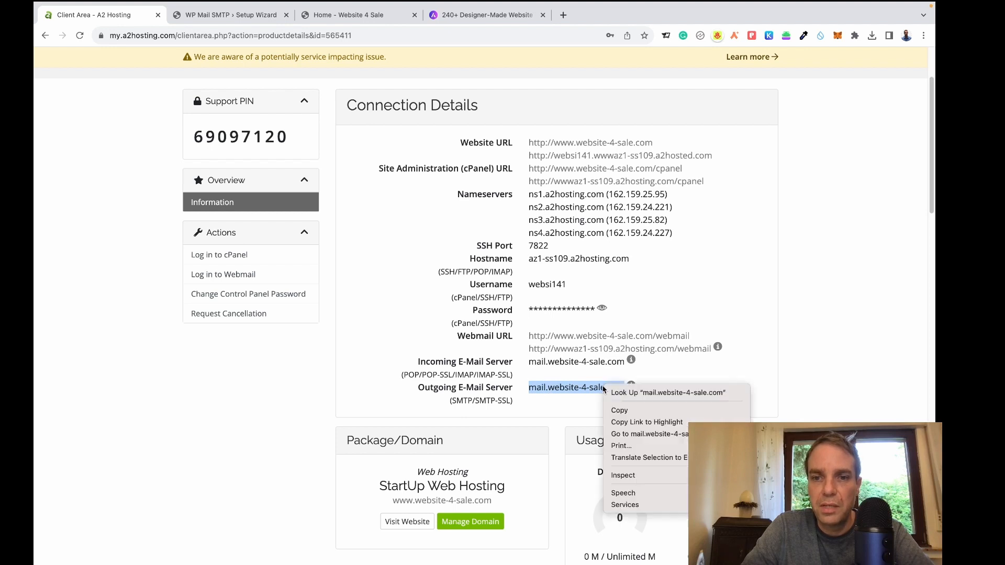
{"action": "left_click", "coordinate": [636, 410]}
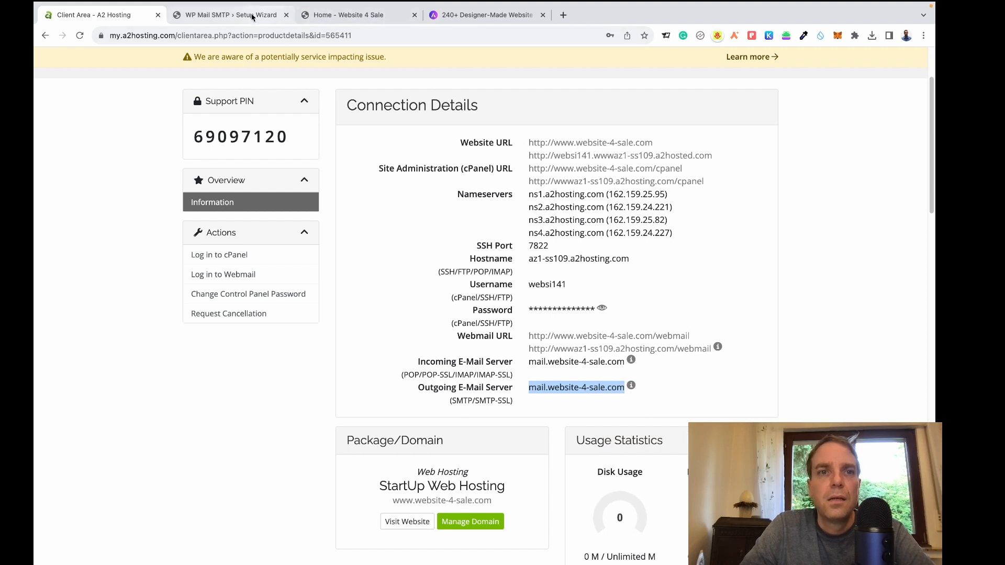
{"action": "left_click", "coordinate": [262, 21]}
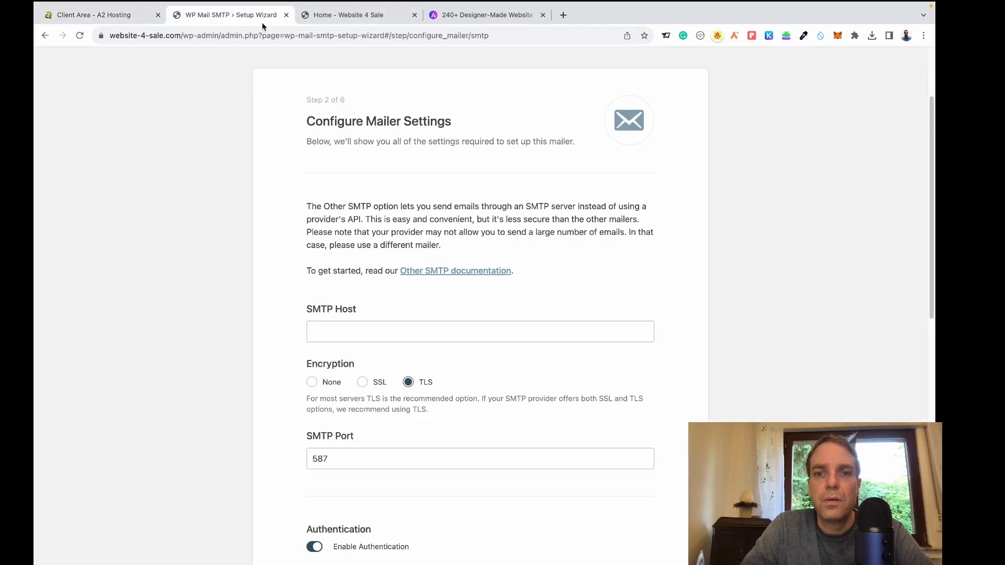
Paste mail.website-4-sale.com into the SMTP Host field.
{"action": "left_click", "coordinate": [349, 332]}
{"action": "right_click", "coordinate": [349, 332]}
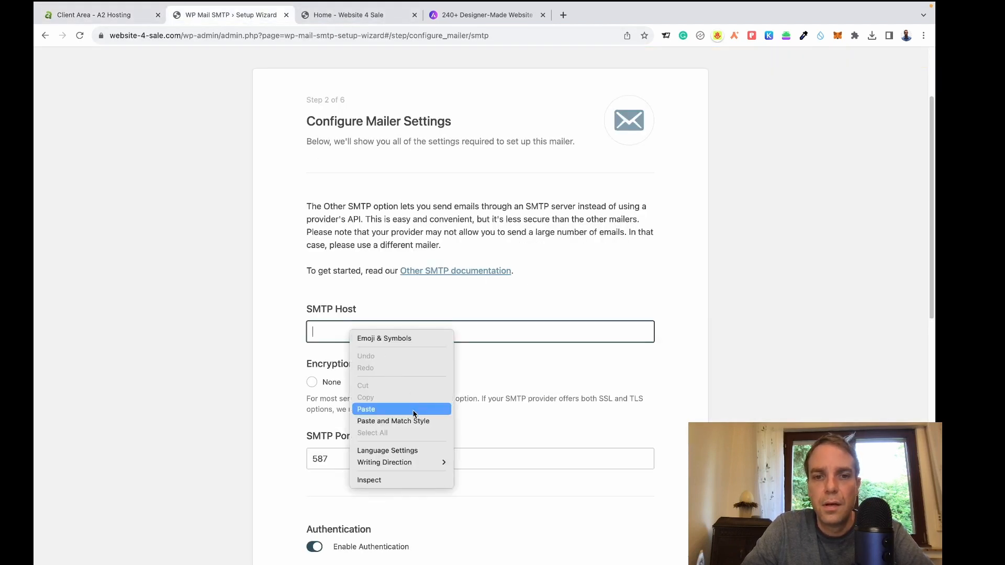
{"action": "left_click", "coordinate": [361, 407]}
{"action": "left_click", "coordinate": [286, 348]}
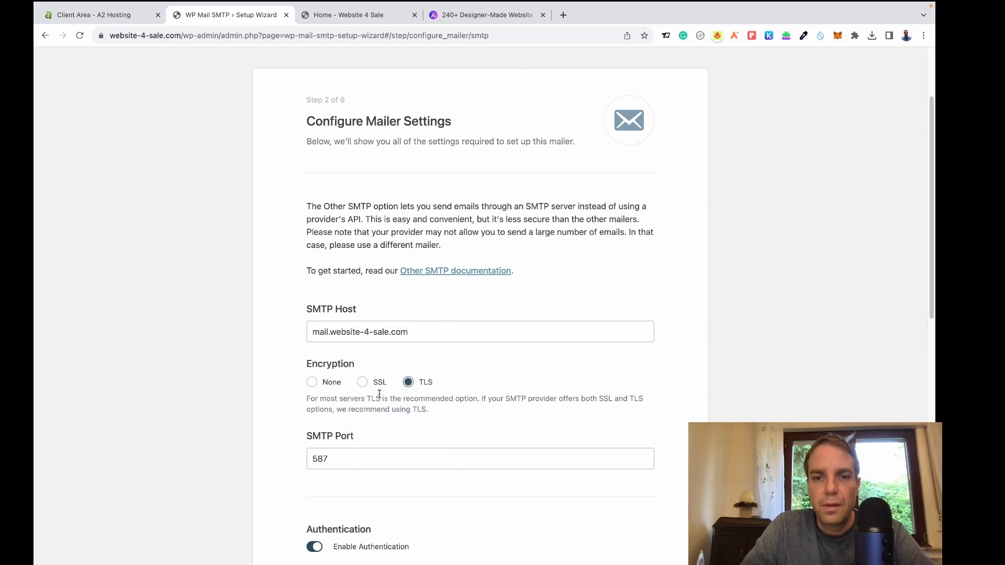
{"action": "scroll", "coordinate": [487, 296], "scroll_direction": "down", "scroll_amount": 1}
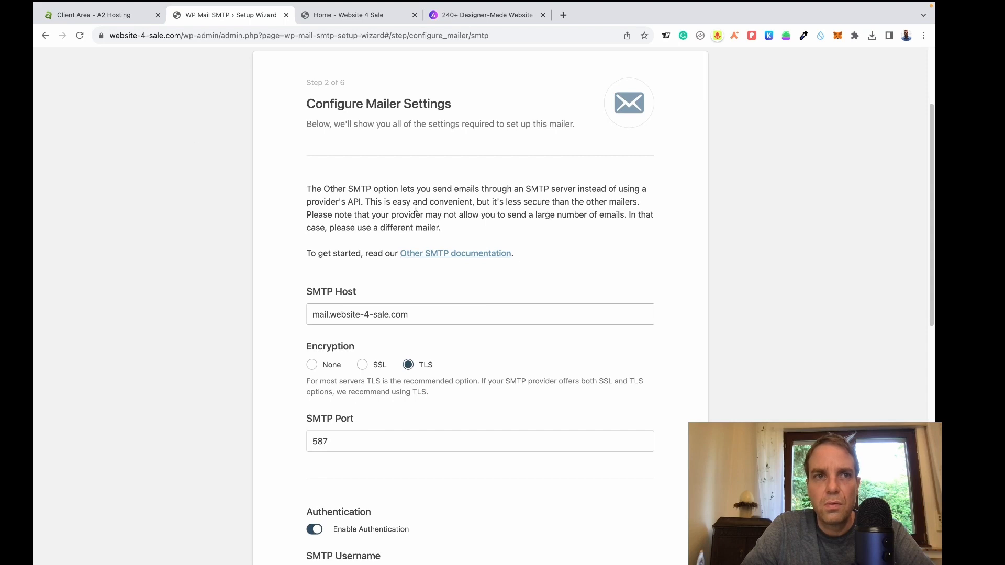
{"action": "scroll", "coordinate": [537, 280], "scroll_direction": "down", "scroll_amount": 5}
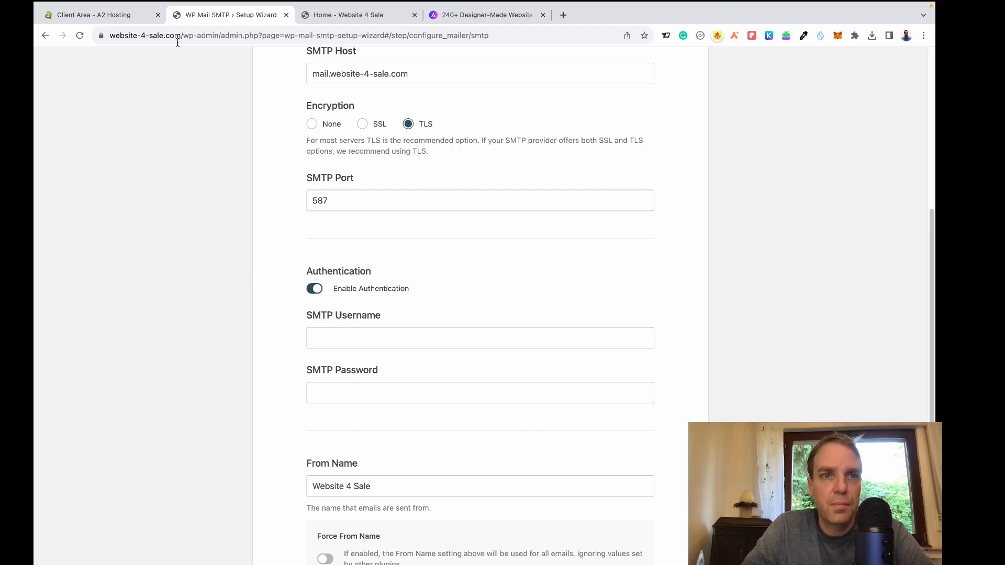
{"action": "left_click_drag", "start_coordinate": [181, 39], "coordinate": [111, 41]}
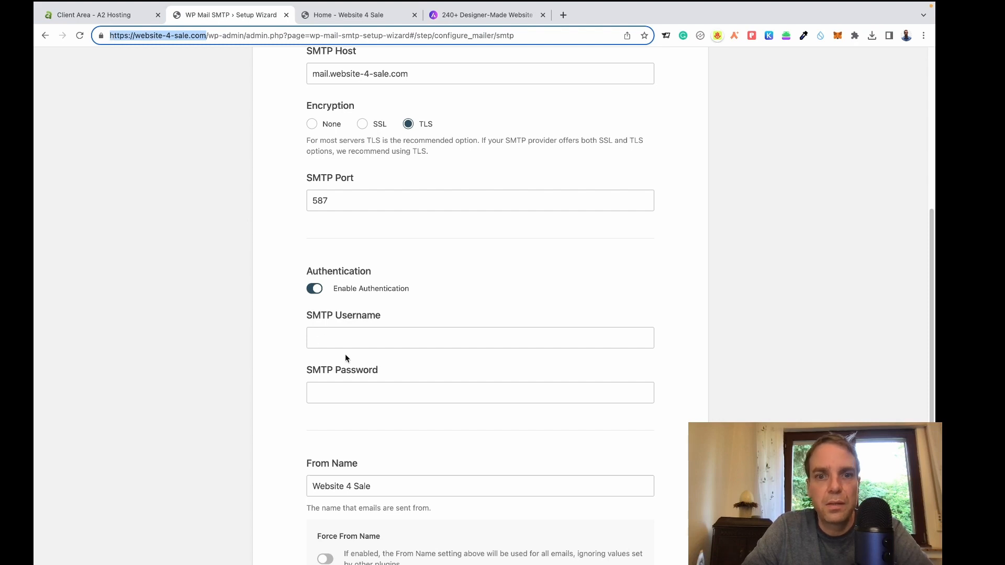
{"action": "left_click", "coordinate": [336, 340]}
{"action": "key", "text": "ctrl+v"}
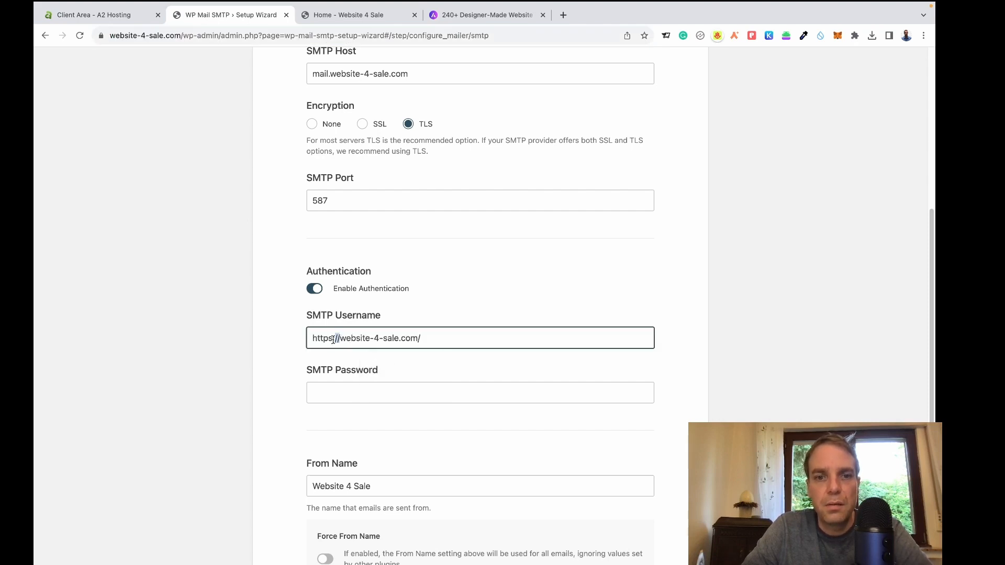
{"action": "left_click_drag", "start_coordinate": [339, 339], "coordinate": [292, 344]}
{"action": "key", "text": "BackSpace"}
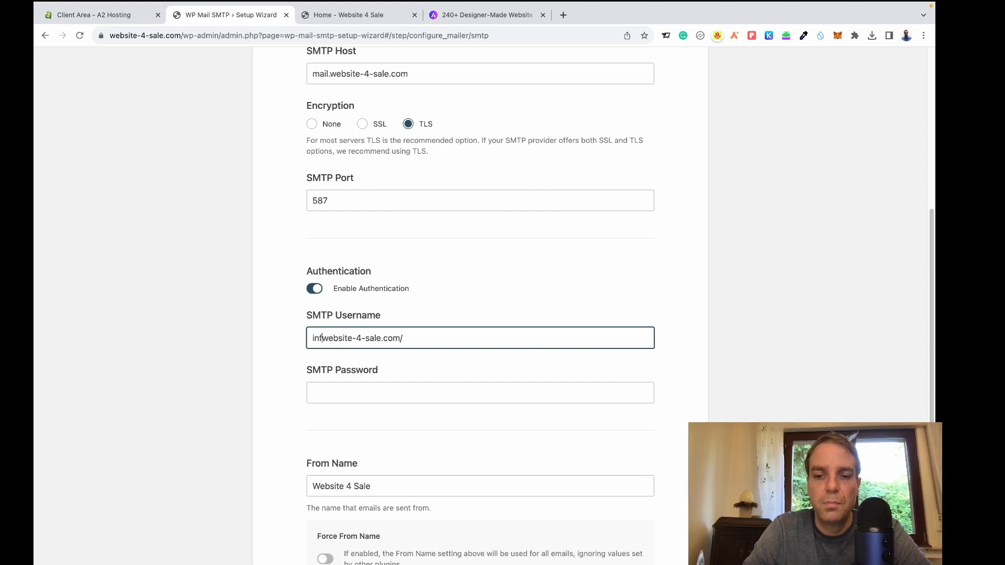
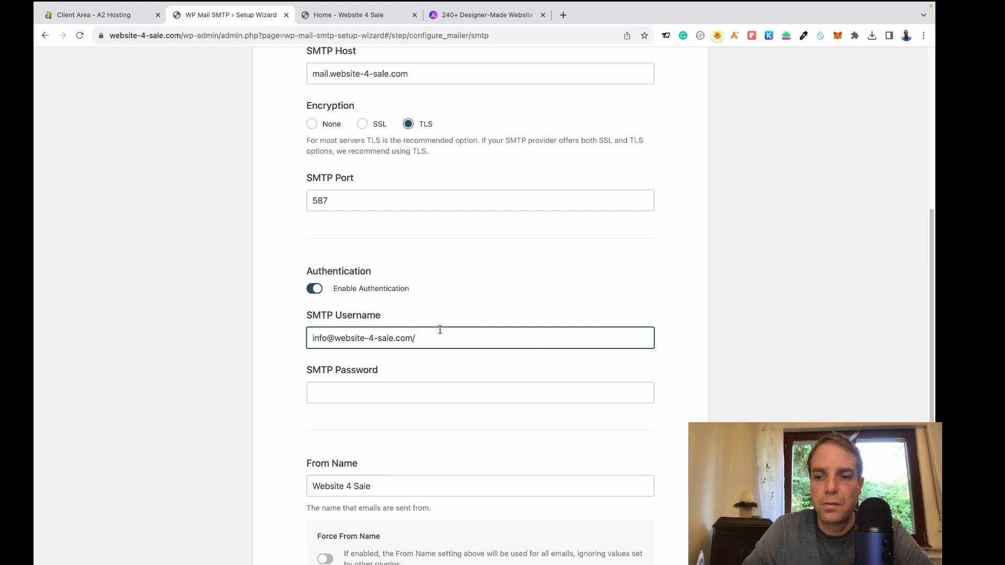
{"action": "left_click", "coordinate": [270, 357]}
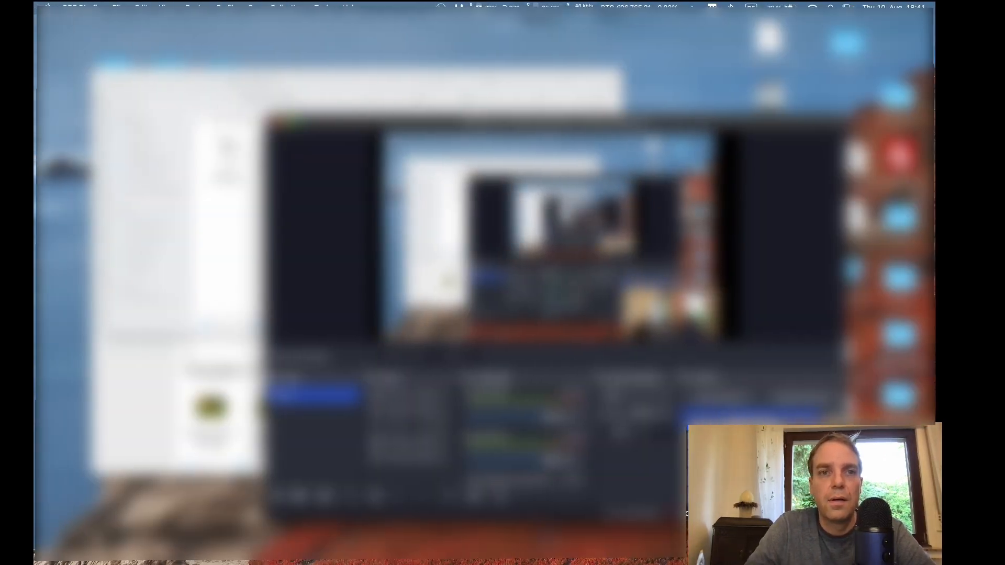
Copy the mailbox password from the credentials note and enter it in SMTP Password.
{"action": "left_click", "coordinate": [240, 220]}
{"action": "double_click", "coordinate": [228, 152]}
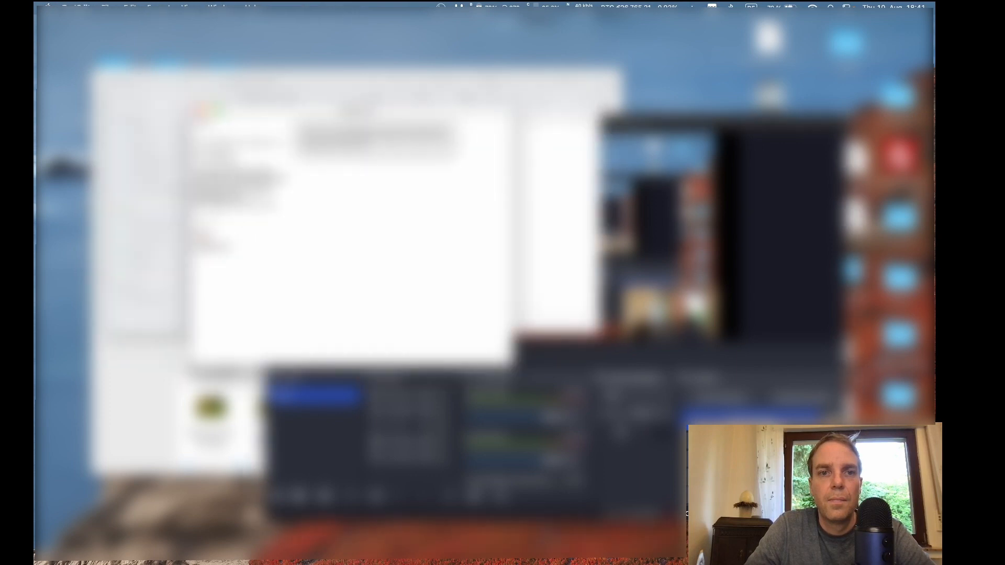
{"action": "left_click_drag", "start_coordinate": [236, 156], "coordinate": [196, 156]}
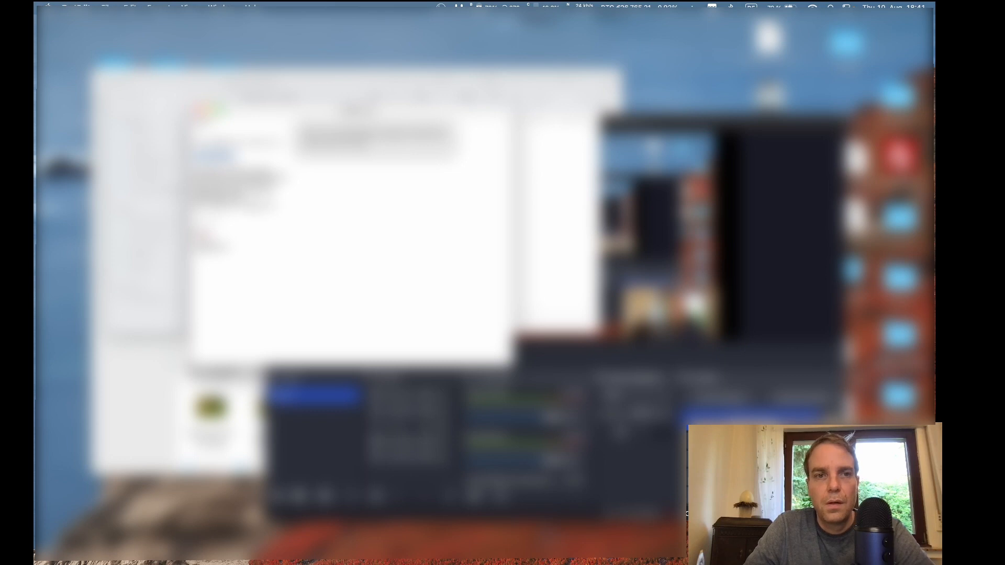
{"action": "key", "text": "ctrl+Right"}
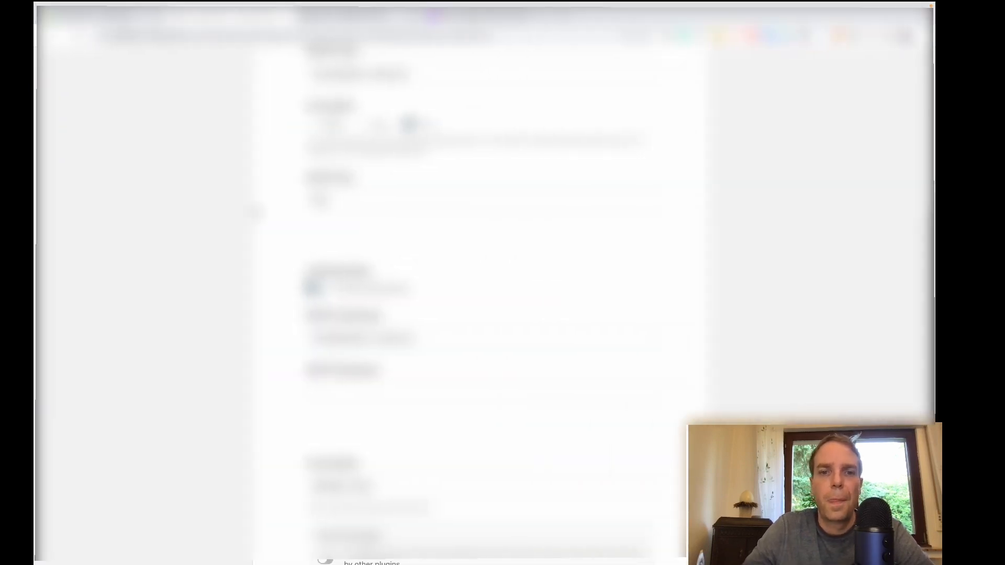
{"action": "left_click", "coordinate": [336, 388]}
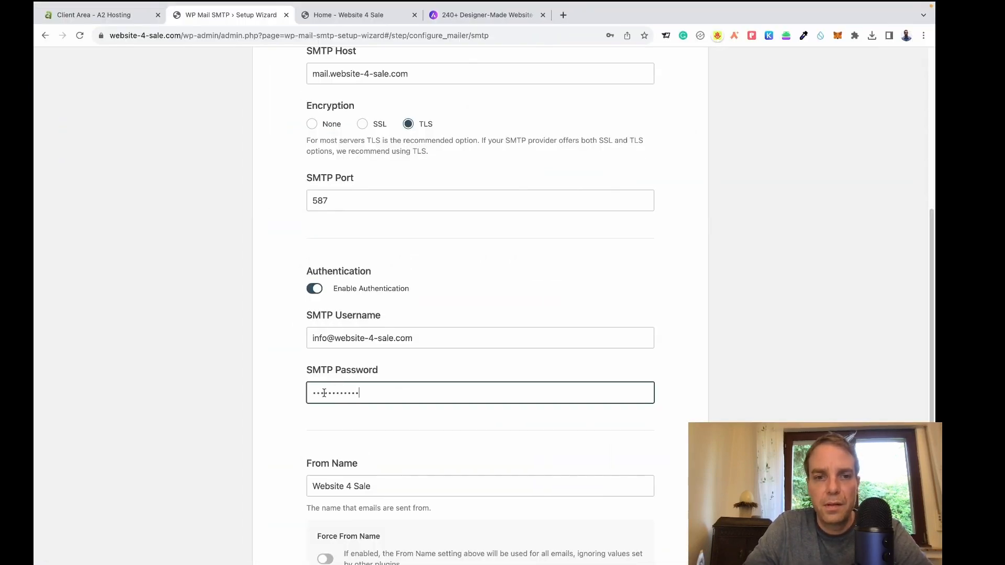
Change From Name to Website-4-Sale, enable Force From Name, and save the mail settings.
{"action": "left_click", "coordinate": [285, 411]}
{"action": "scroll", "coordinate": [501, 397], "scroll_direction": "down", "scroll_amount": 3}
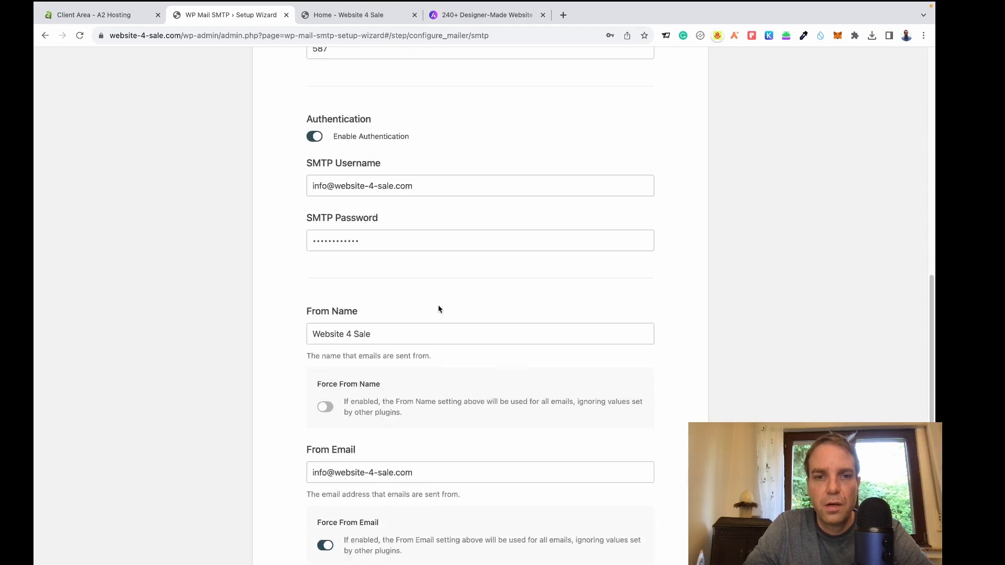
{"action": "left_click", "coordinate": [341, 341]}
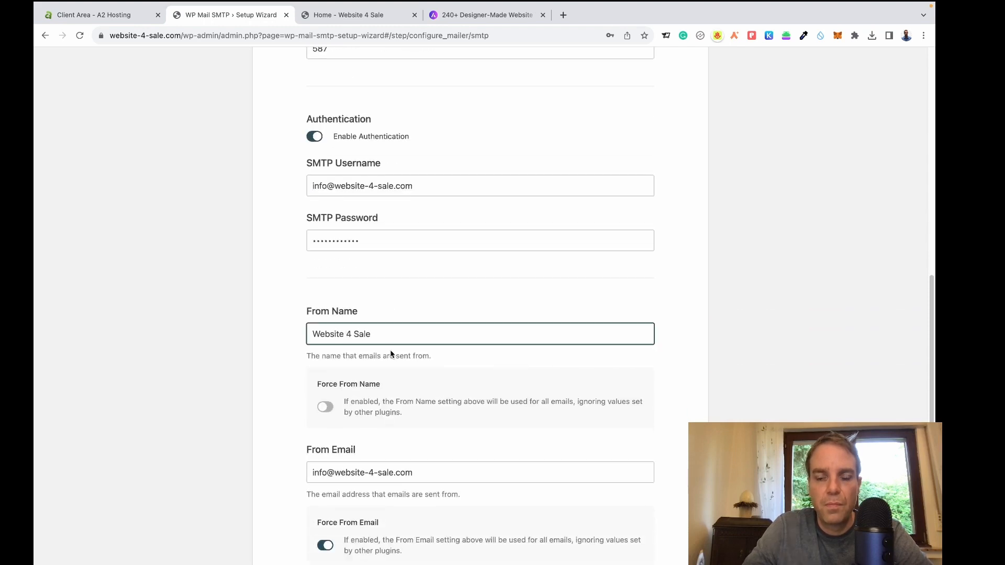
{"action": "key", "text": "Delete"}
{"action": "type", "text": "-"}
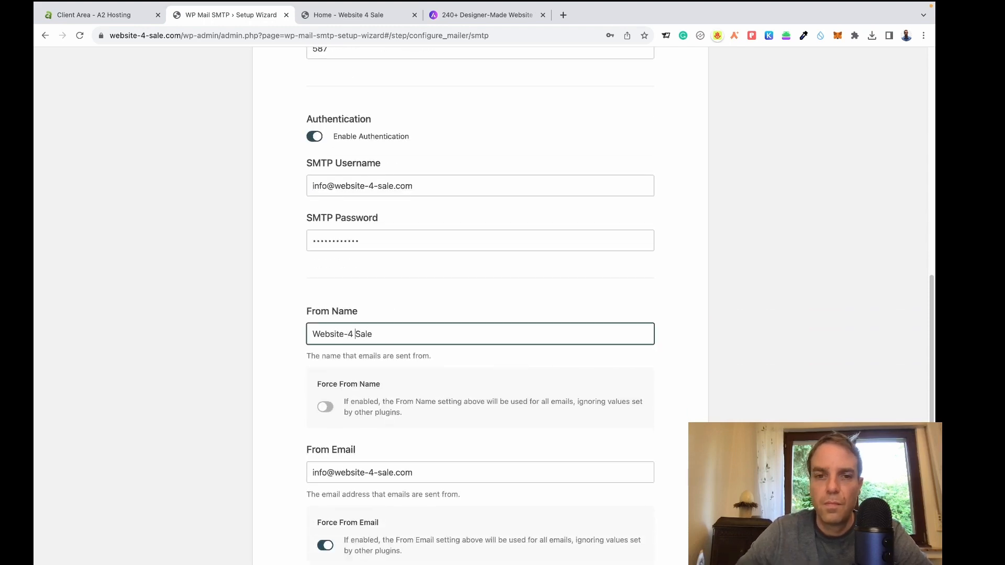
{"action": "key", "text": "Delete"}
{"action": "type", "text": "-"}
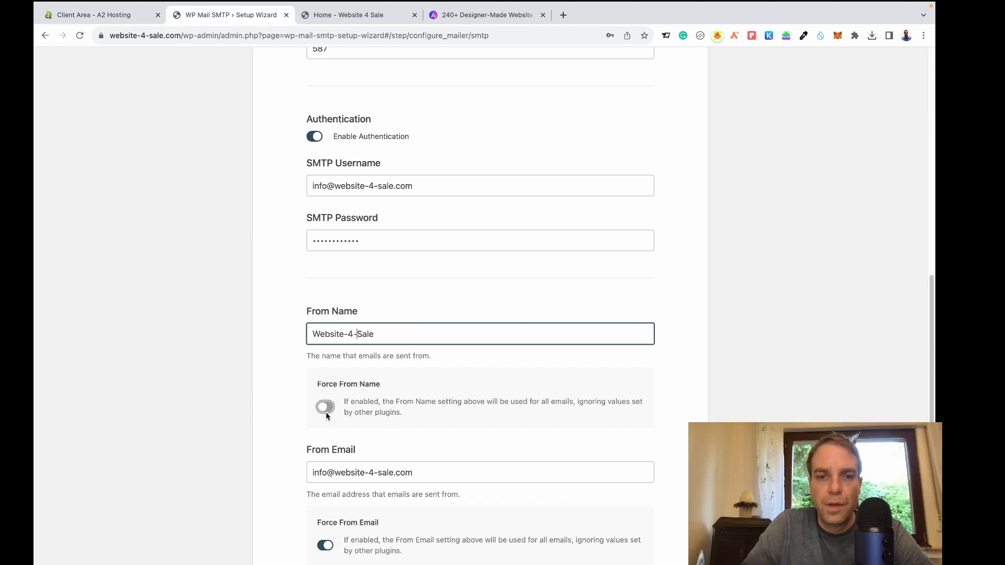
{"action": "left_click", "coordinate": [325, 407]}
{"action": "scroll", "coordinate": [522, 390], "scroll_direction": "down", "scroll_amount": 3}
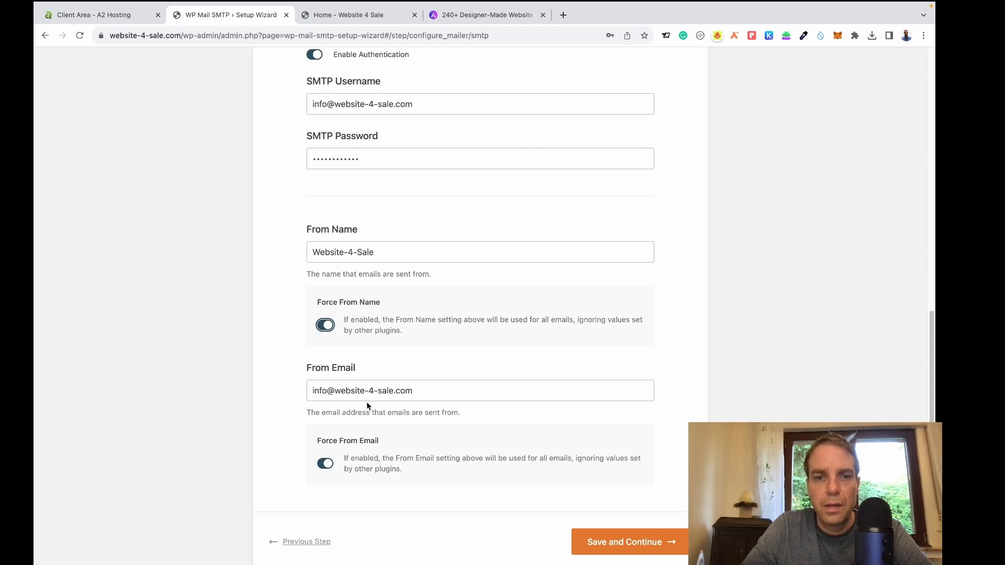
{"action": "left_click", "coordinate": [638, 547]}
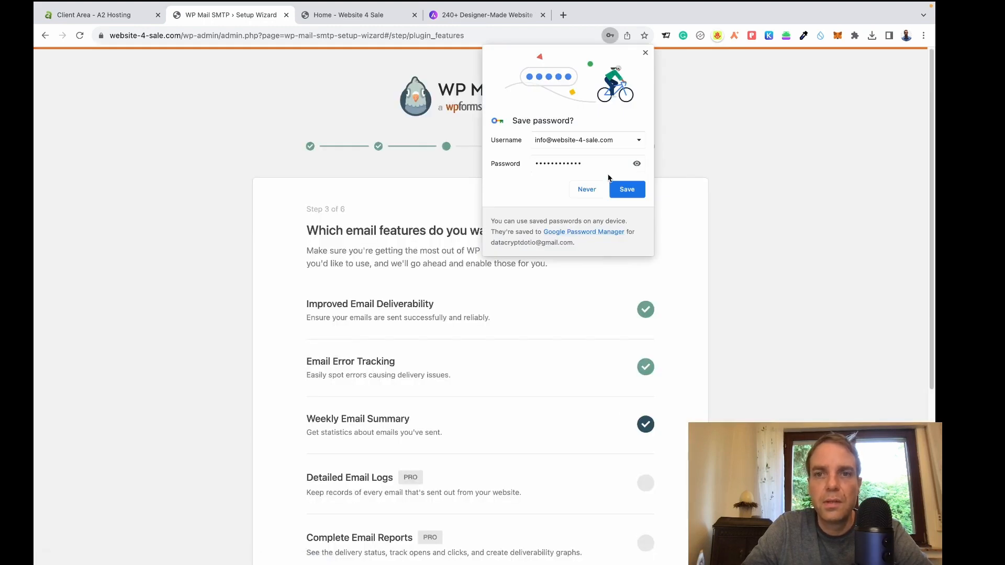
Dismiss the save-password prompt, turn off Weekly Email Summary, and save the email features.
{"action": "left_click", "coordinate": [646, 53]}
{"action": "scroll", "coordinate": [773, 324], "scroll_direction": "down", "scroll_amount": 1}
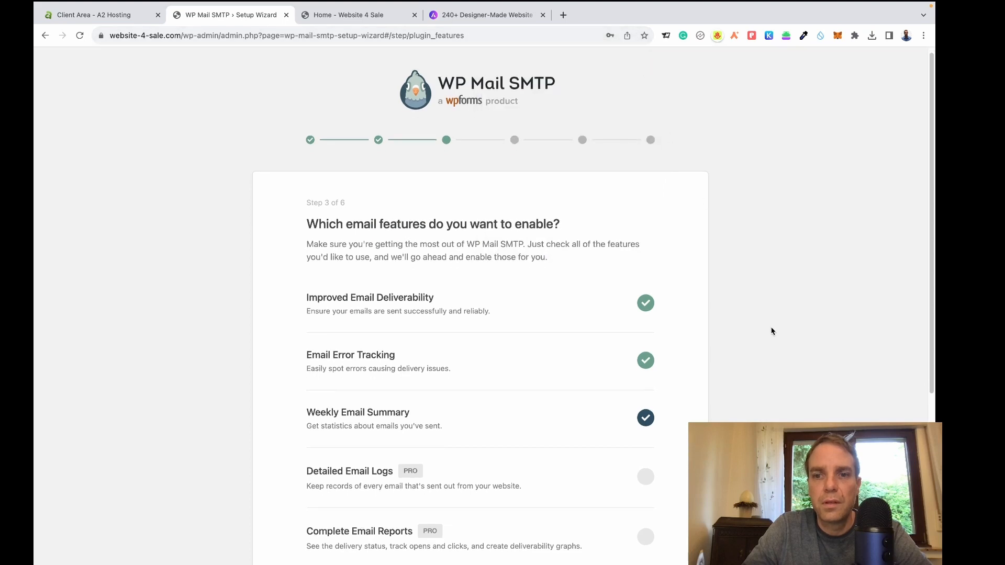
{"action": "left_click", "coordinate": [647, 394]}
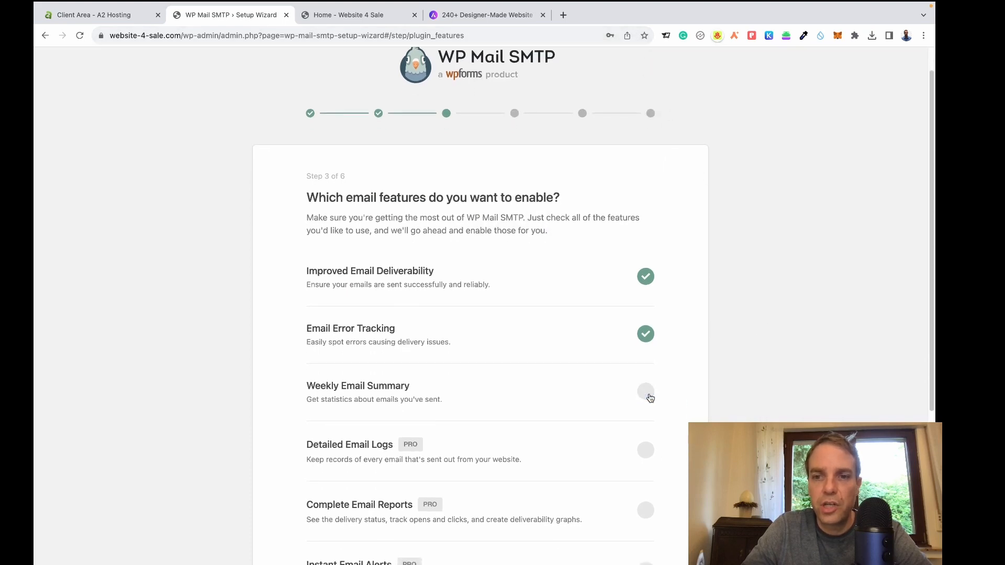
{"action": "scroll", "coordinate": [683, 383], "scroll_direction": "down", "scroll_amount": 5}
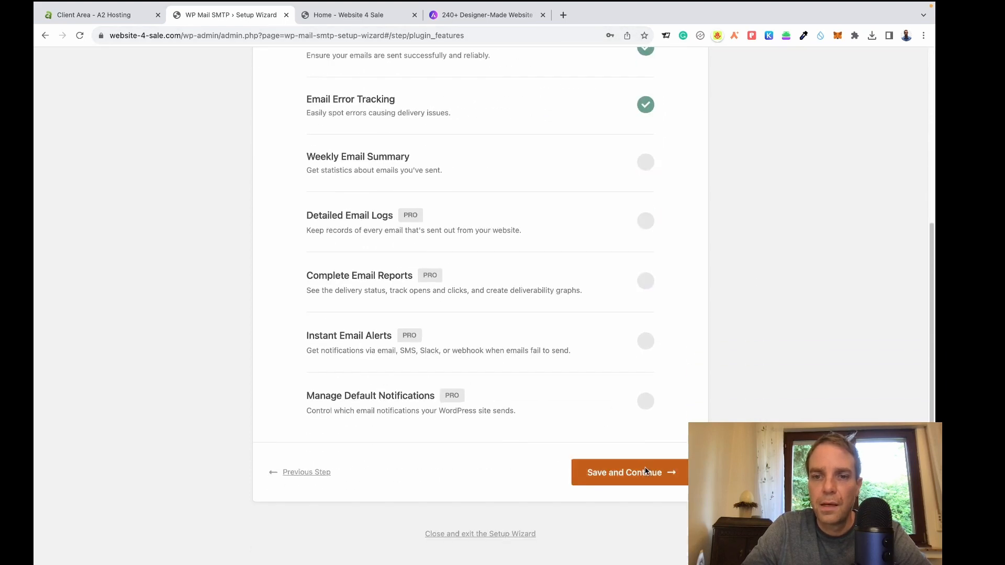
{"action": "left_click", "coordinate": [658, 473]}
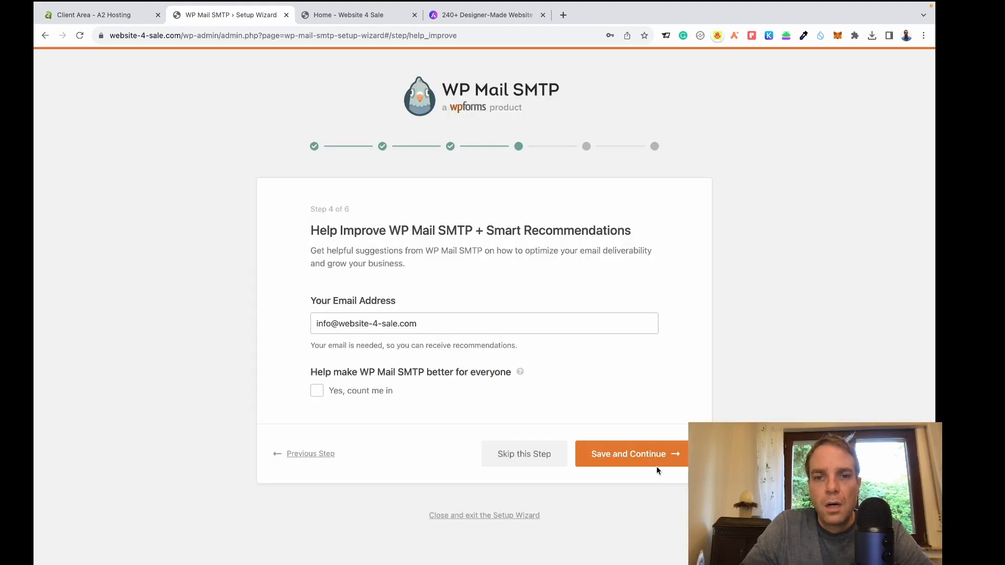
Skip the Help Improve and license key steps, then finish the mail setup wizard.
{"action": "left_click", "coordinate": [525, 454]}
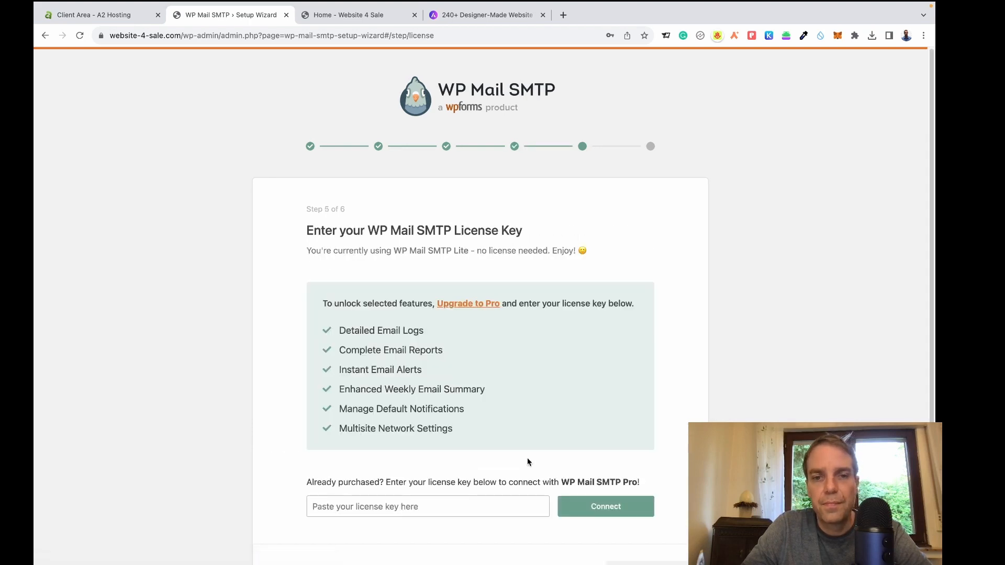
{"action": "scroll", "coordinate": [651, 473], "scroll_direction": "down", "scroll_amount": 2}
{"action": "left_click", "coordinate": [647, 478]}
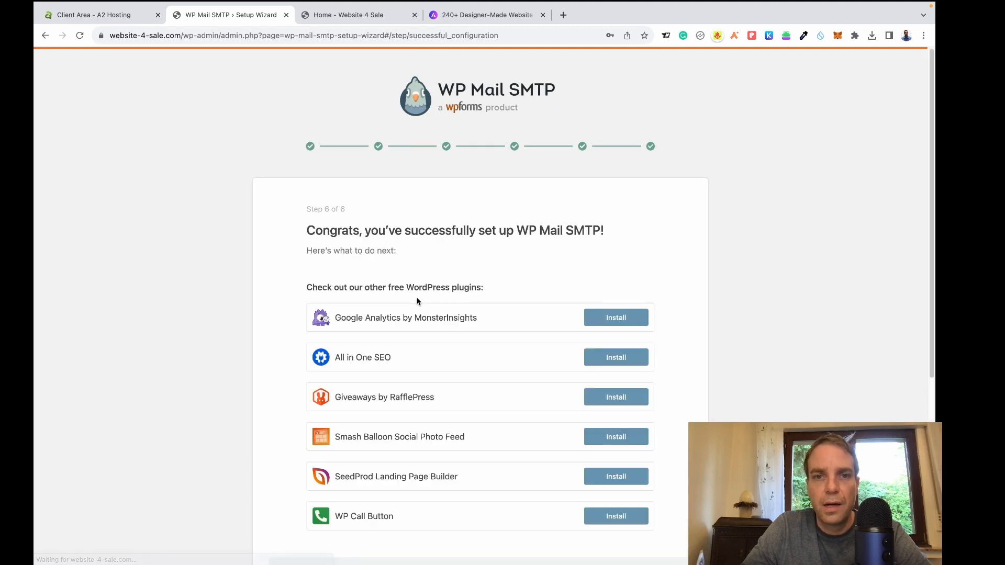
{"action": "scroll", "coordinate": [691, 332], "scroll_direction": "down", "scroll_amount": 3}
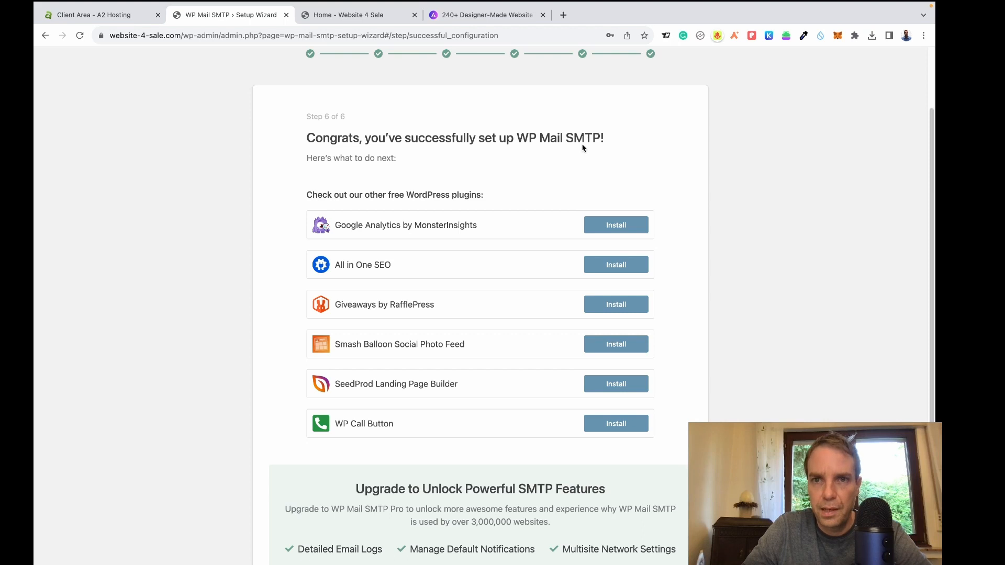
{"action": "scroll", "coordinate": [692, 221], "scroll_direction": "down", "scroll_amount": 5}
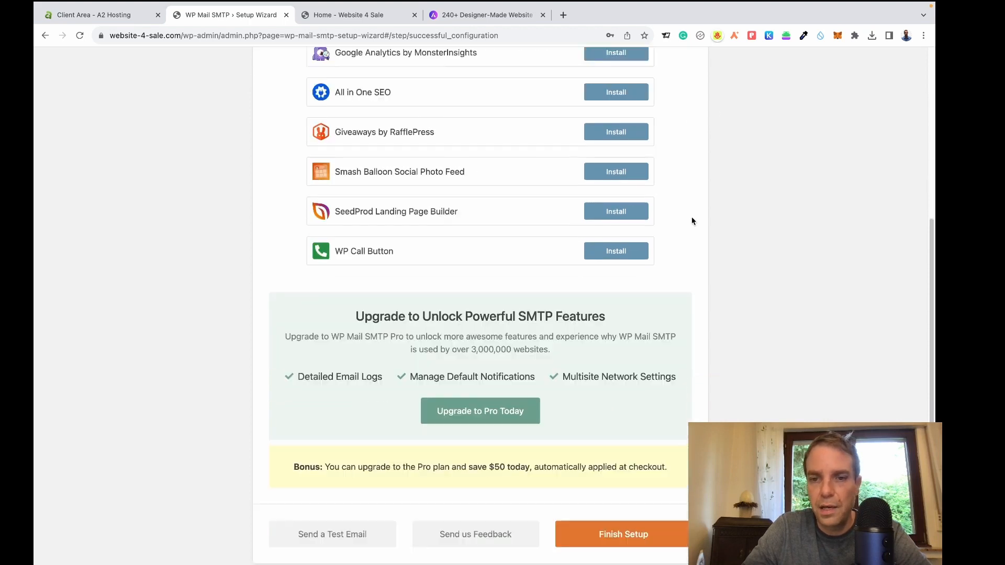
{"action": "scroll", "coordinate": [696, 215], "scroll_direction": "down", "scroll_amount": 1}
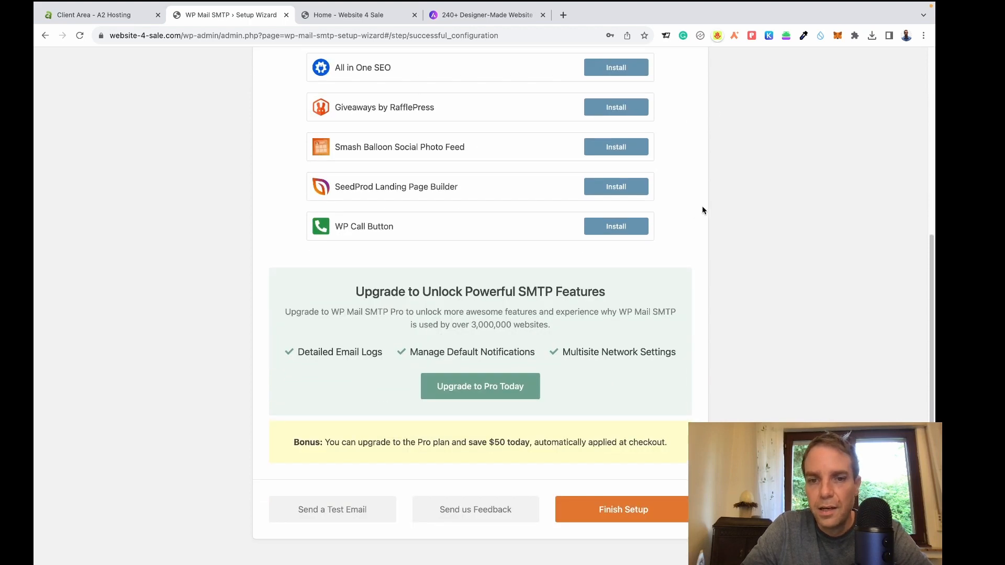
{"action": "left_click", "coordinate": [611, 519]}
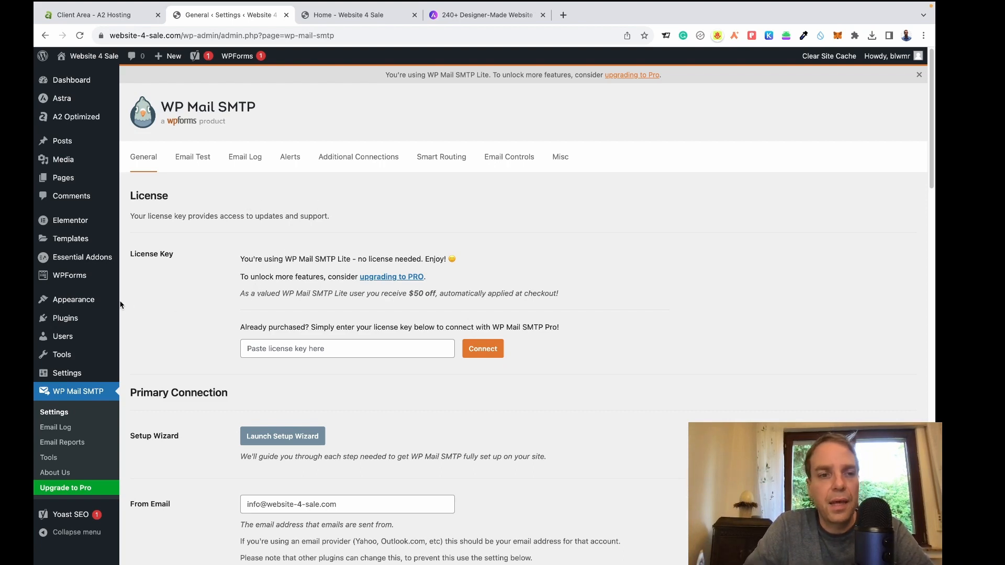
Open the Installed Plugins page from the admin sidebar.
{"action": "left_click", "coordinate": [68, 321]}
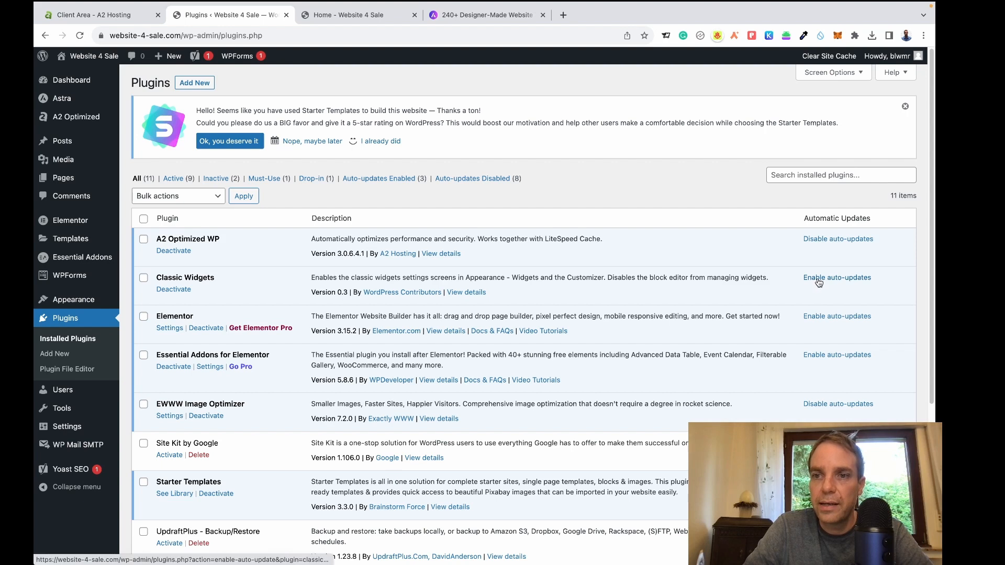
Enable auto-updates for Classic Widgets, Elementor, Essential Addons for Elementor and Site Kit by Google.
{"action": "left_click", "coordinate": [819, 279]}
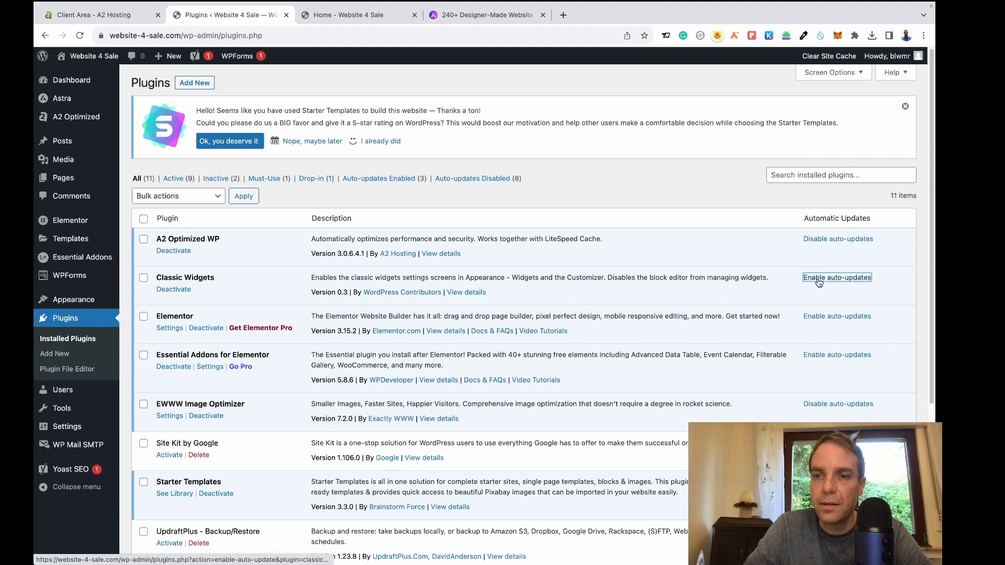
{"action": "left_click", "coordinate": [819, 317]}
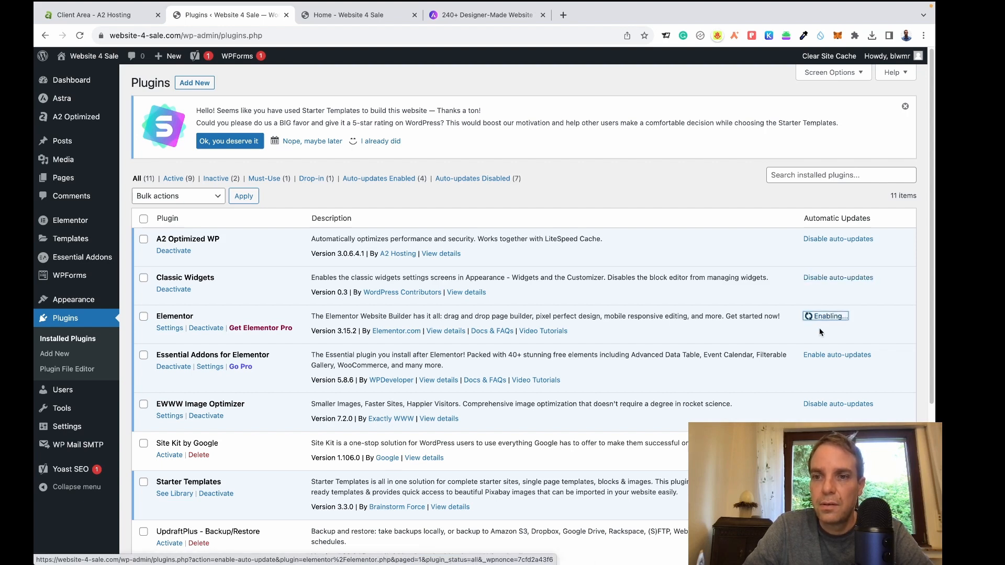
{"action": "left_click", "coordinate": [820, 354]}
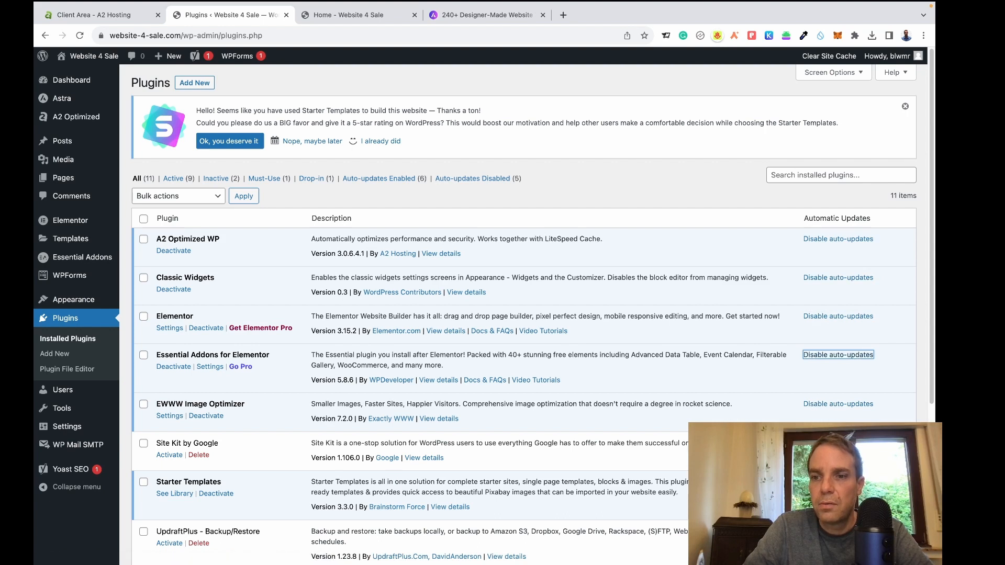
{"action": "left_click", "coordinate": [821, 443]}
{"action": "scroll", "coordinate": [925, 365], "scroll_direction": "down", "scroll_amount": 3}
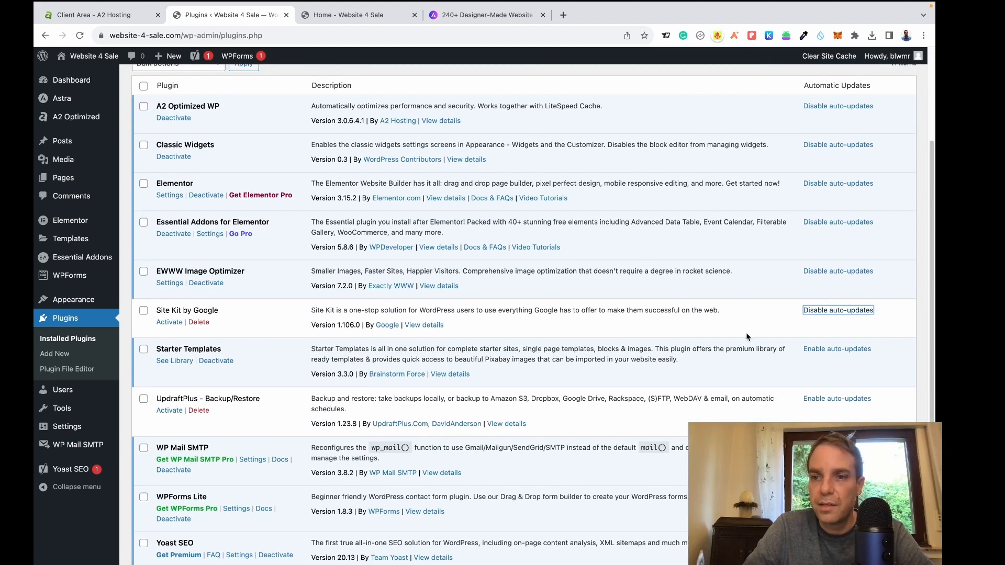
Enable auto-updates for Starter Templates, UpdraftPlus, WP Mail SMTP and Yoast SEO, then view the live homepage.
{"action": "left_click", "coordinate": [815, 351]}
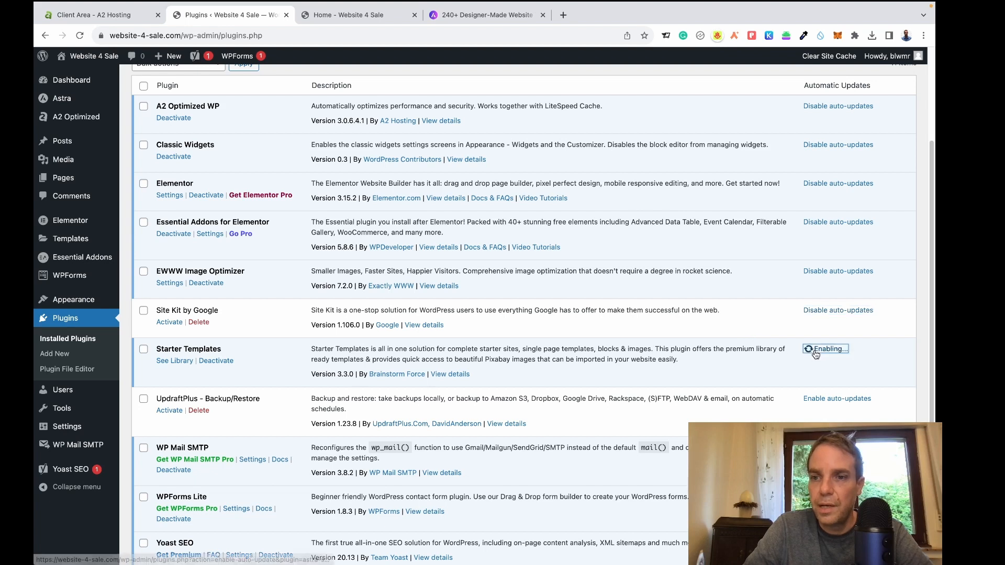
{"action": "left_click", "coordinate": [826, 400]}
{"action": "scroll", "coordinate": [890, 402], "scroll_direction": "down", "scroll_amount": 2}
{"action": "scroll", "coordinate": [892, 407], "scroll_direction": "down", "scroll_amount": 1}
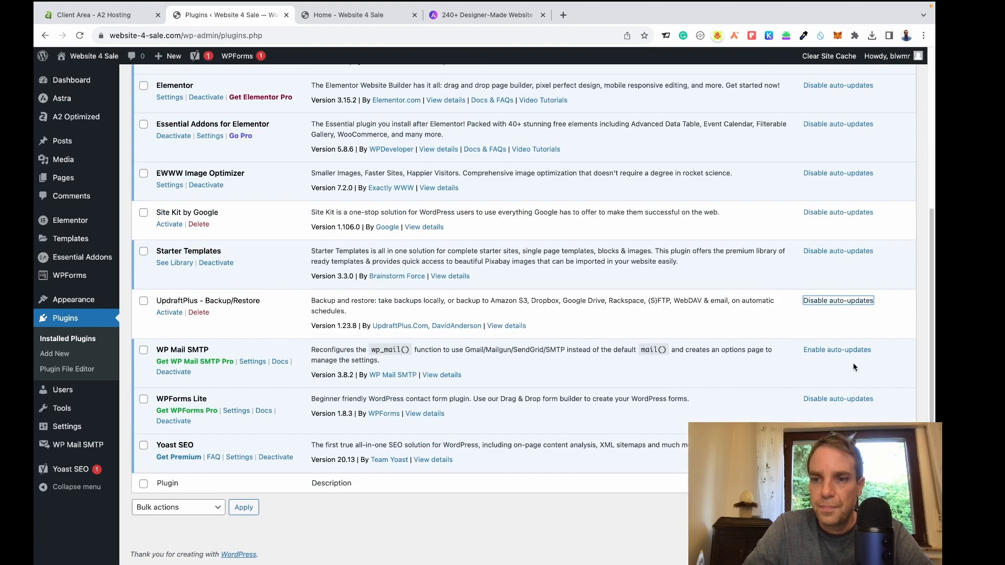
{"action": "left_click", "coordinate": [837, 350]}
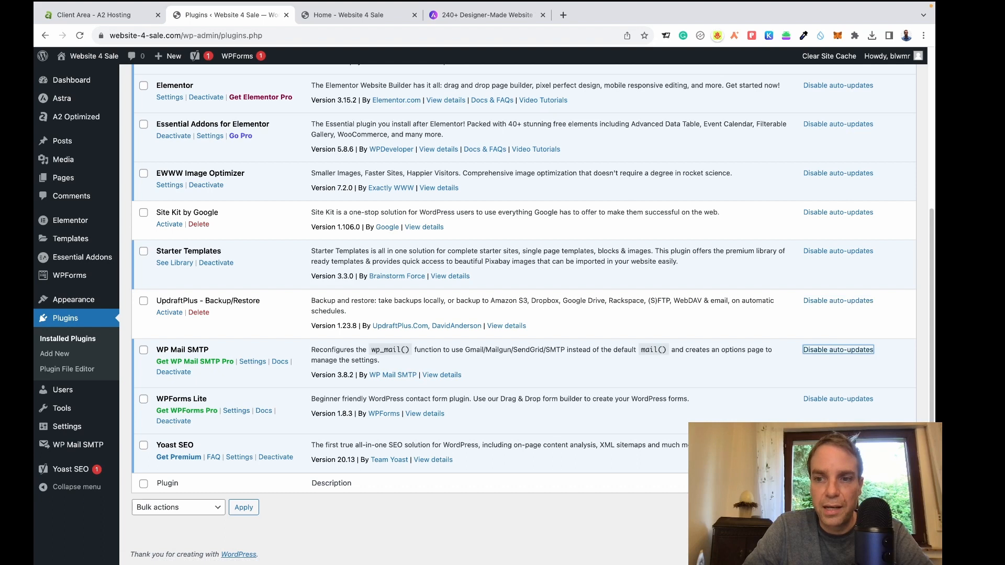
{"action": "left_click", "coordinate": [837, 445]}
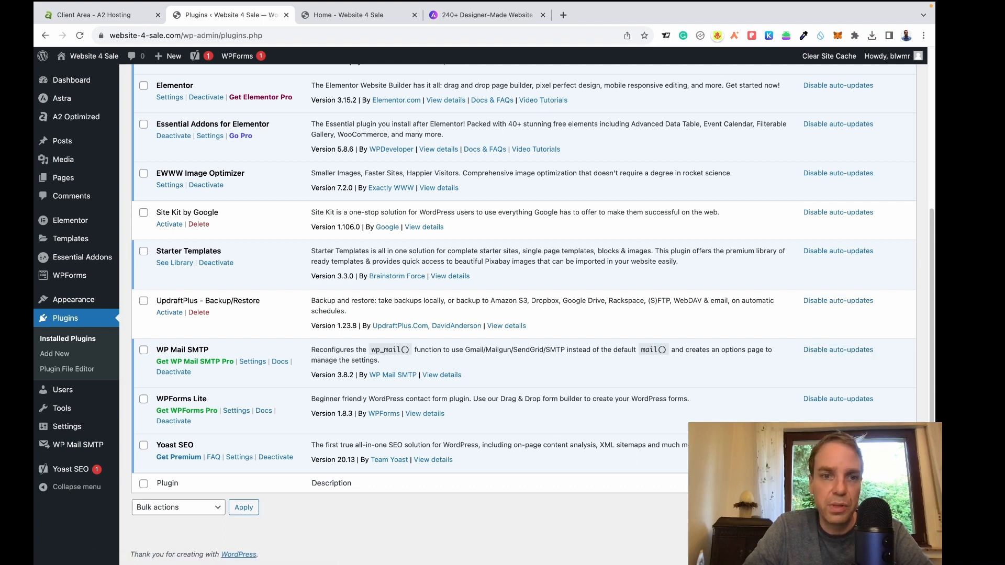
{"action": "scroll", "coordinate": [837, 445], "scroll_direction": "up", "scroll_amount": 5}
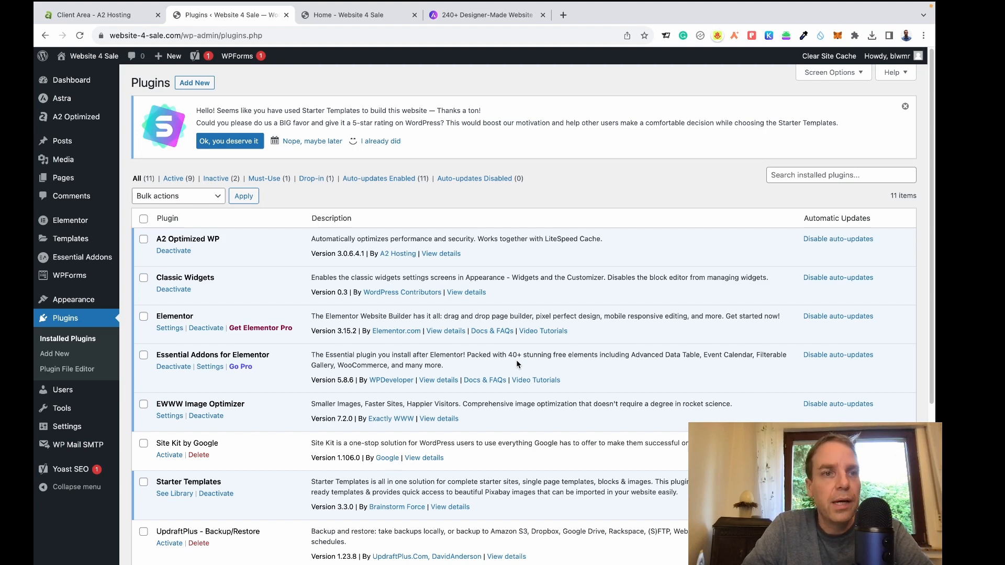
{"action": "left_click", "coordinate": [338, 19]}
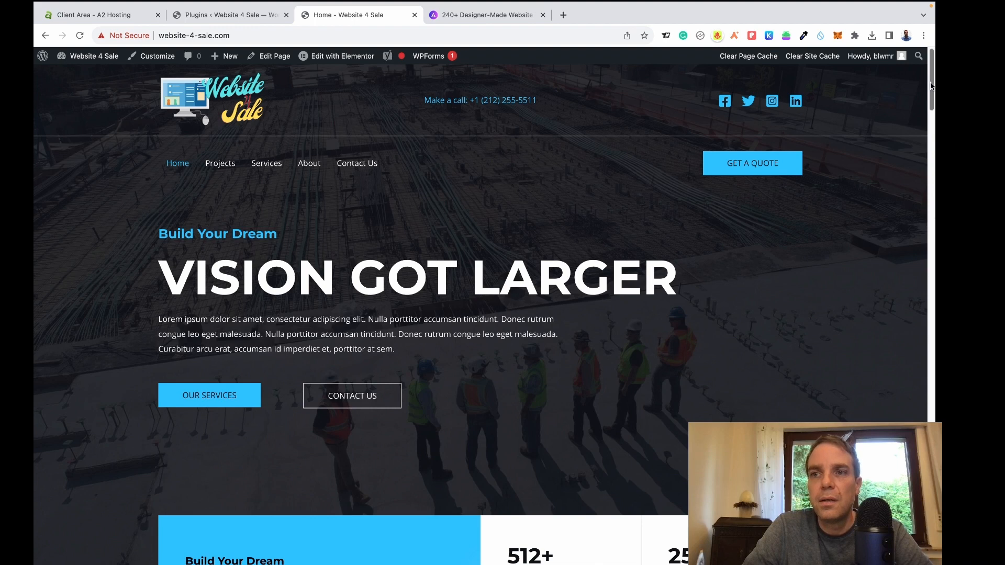
Browse the live site's Home, Projects and Contact Us pages, then return to the admin plugins list.
{"action": "left_click_drag", "start_coordinate": [932, 85], "coordinate": [932, 308]}
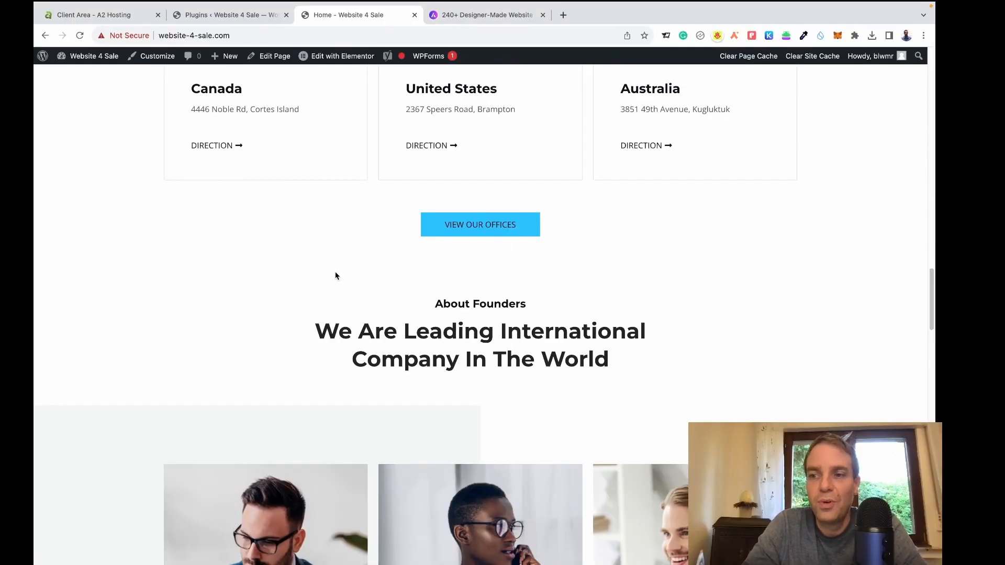
{"action": "scroll", "coordinate": [336, 276], "scroll_direction": "up", "scroll_amount": 1}
{"action": "scroll", "coordinate": [335, 276], "scroll_direction": "up", "scroll_amount": 20}
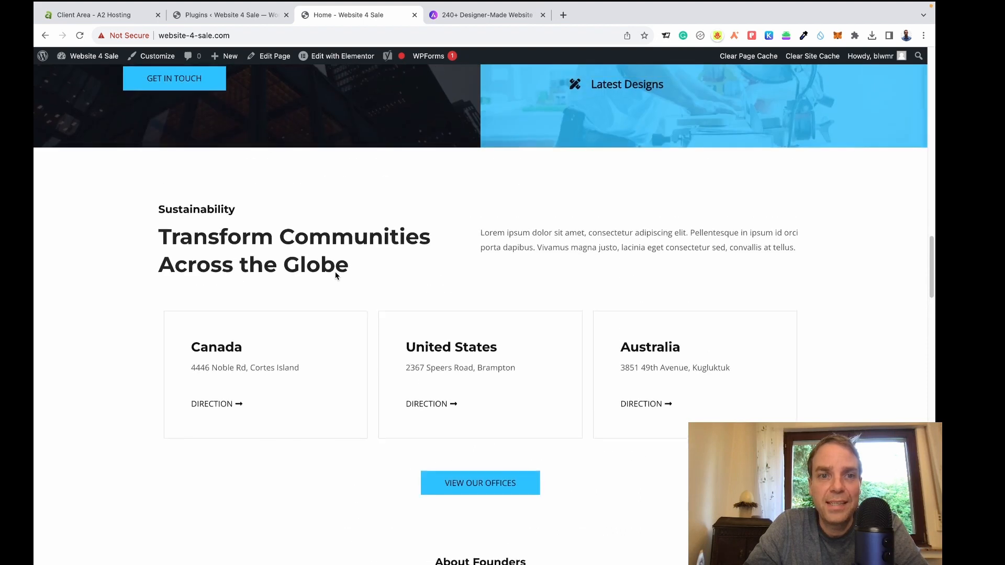
{"action": "scroll", "coordinate": [336, 276], "scroll_direction": "up", "scroll_amount": 3}
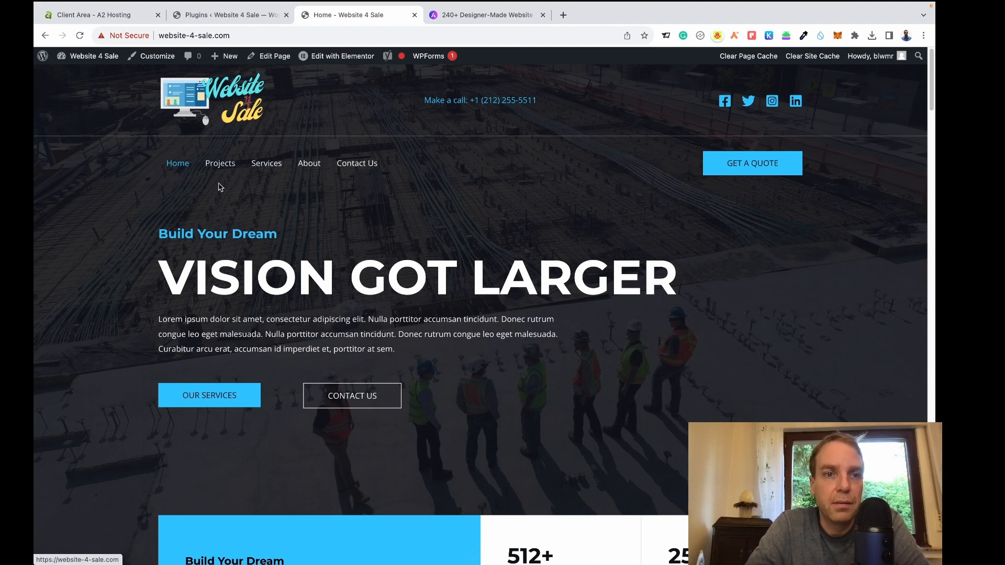
{"action": "left_click", "coordinate": [220, 165]}
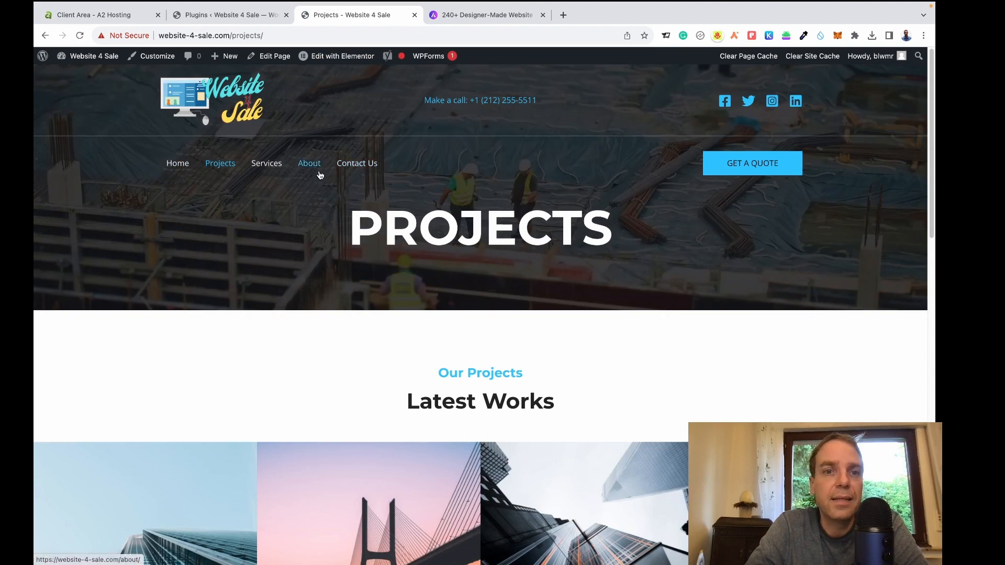
{"action": "left_click", "coordinate": [357, 169]}
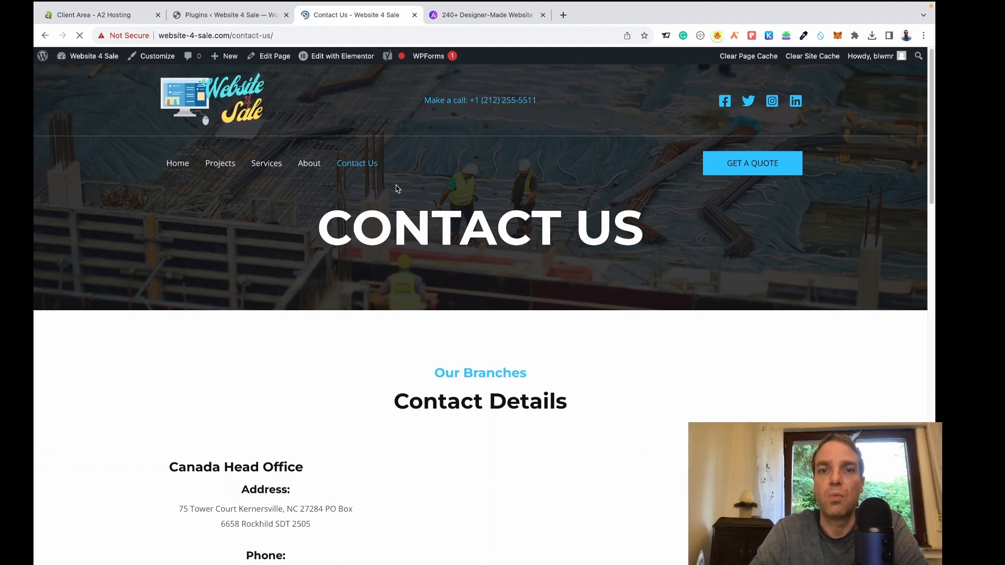
{"action": "scroll", "coordinate": [399, 214], "scroll_direction": "down", "scroll_amount": 8}
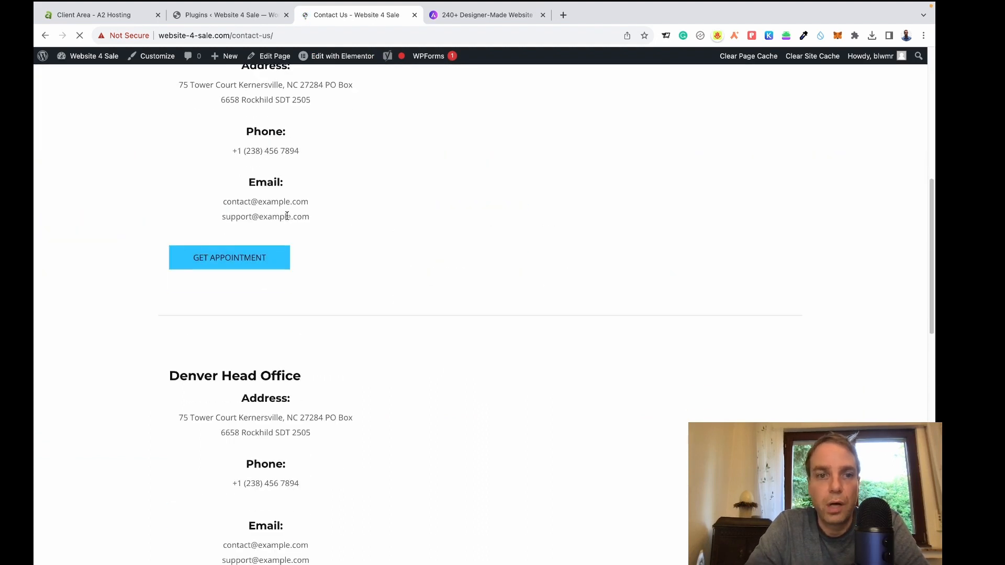
{"action": "scroll", "coordinate": [344, 255], "scroll_direction": "up", "scroll_amount": 5}
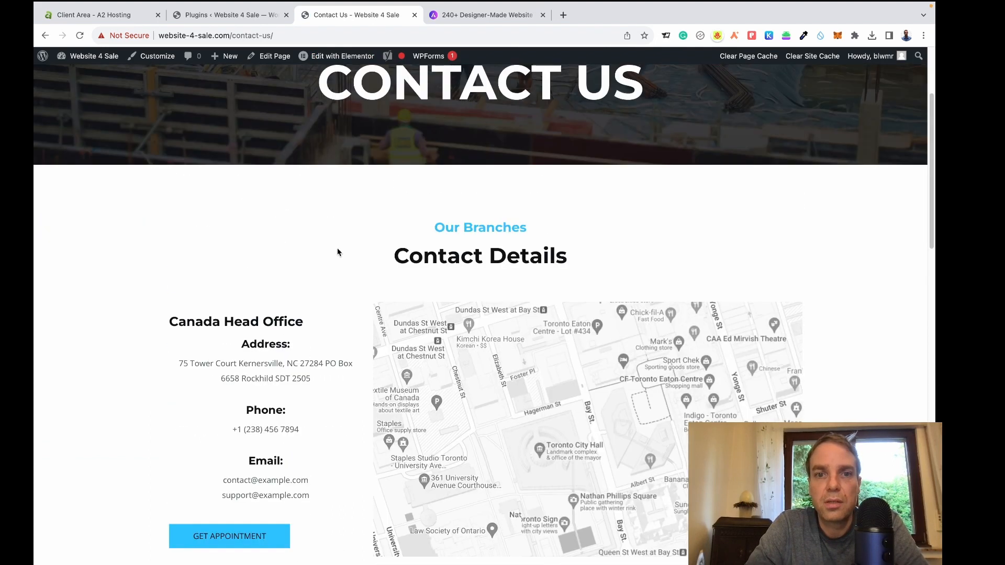
{"action": "scroll", "coordinate": [336, 246], "scroll_direction": "up", "scroll_amount": 3}
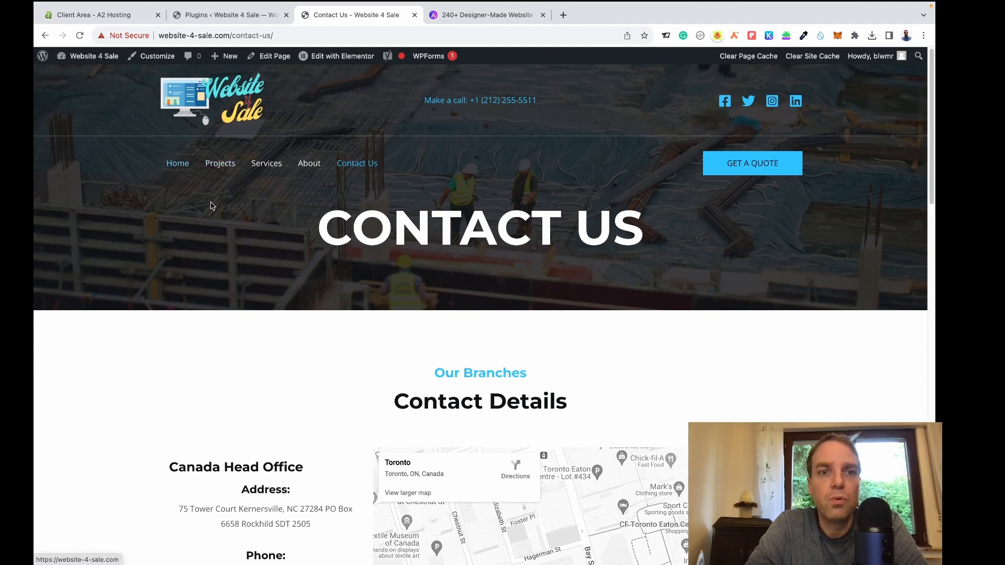
{"action": "left_click", "coordinate": [183, 172]}
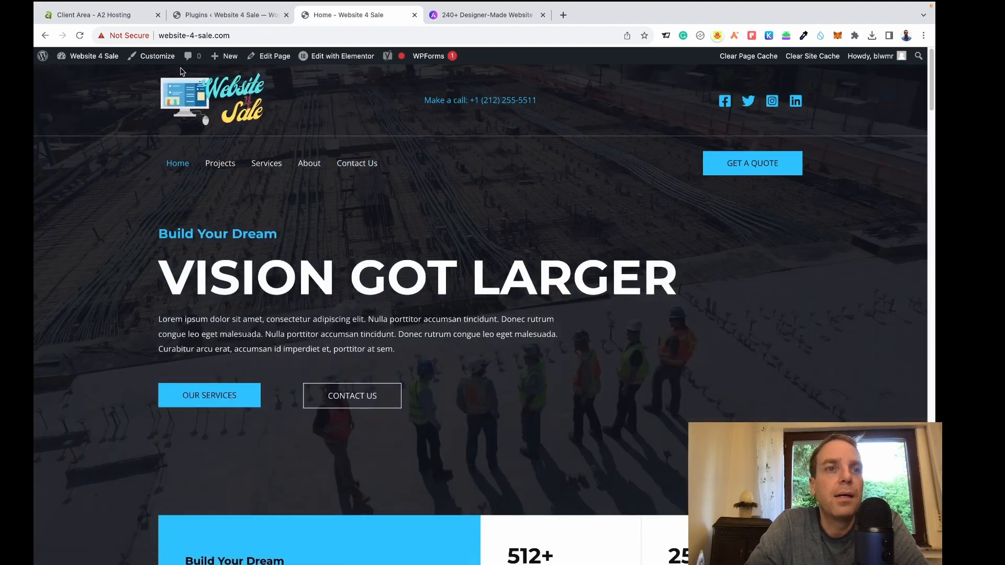
{"action": "left_click", "coordinate": [226, 14]}
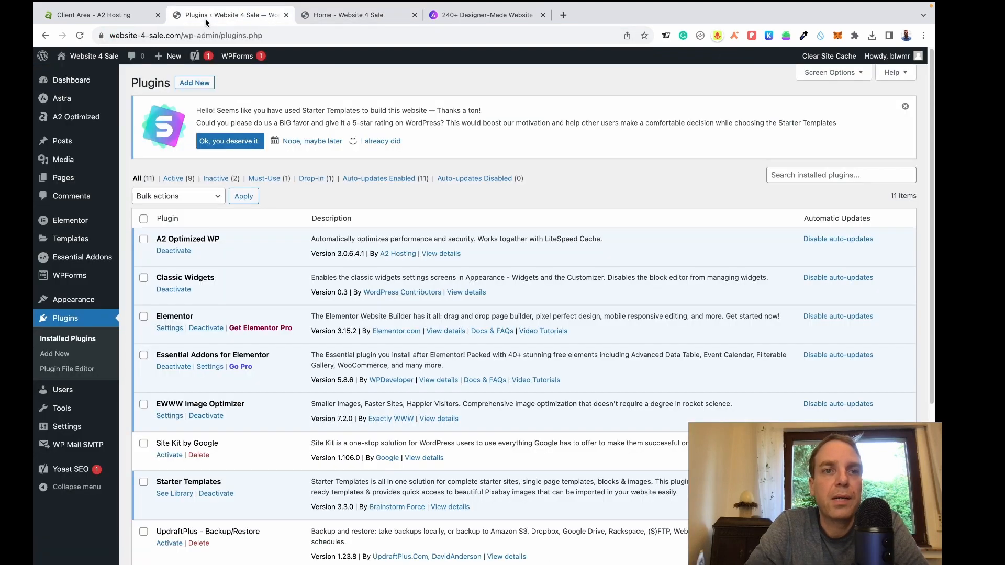
Go from the Dashboard to Pages > All Pages and review the six listed pages.
{"action": "left_click", "coordinate": [67, 86]}
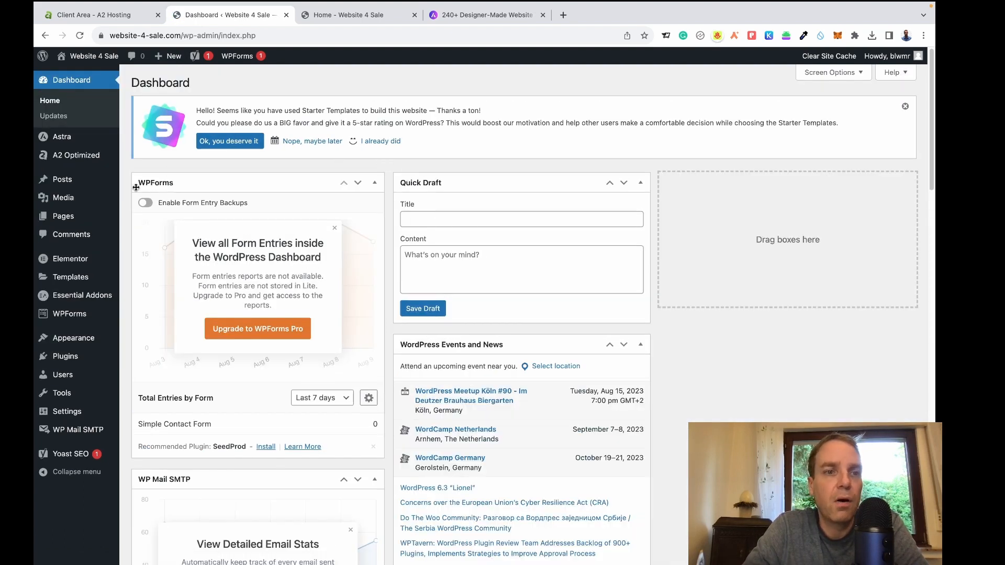
{"action": "mouse_move", "coordinate": [58, 219]}
{"action": "left_click", "coordinate": [141, 222]}
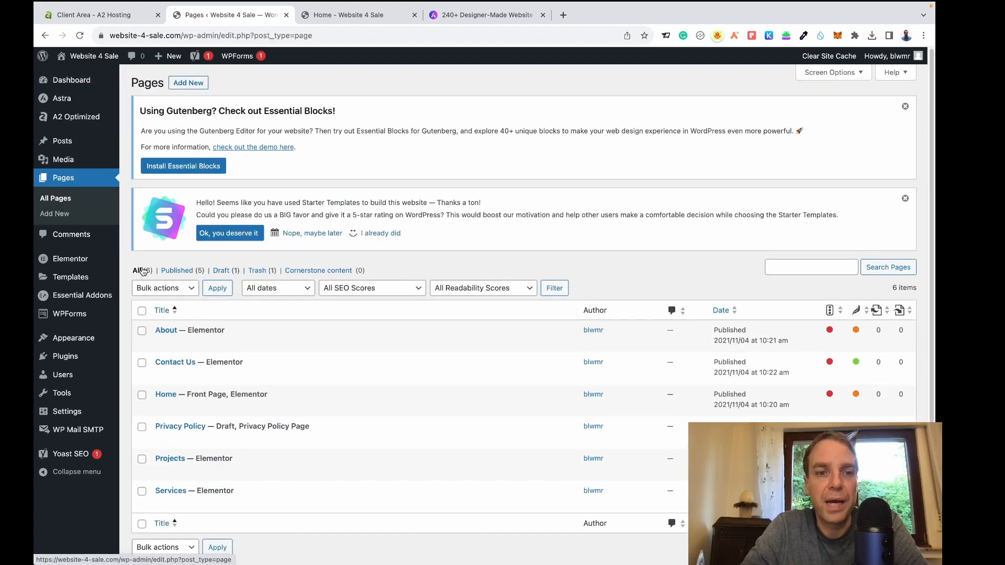
{"action": "scroll", "coordinate": [143, 270], "scroll_direction": "down", "scroll_amount": 1}
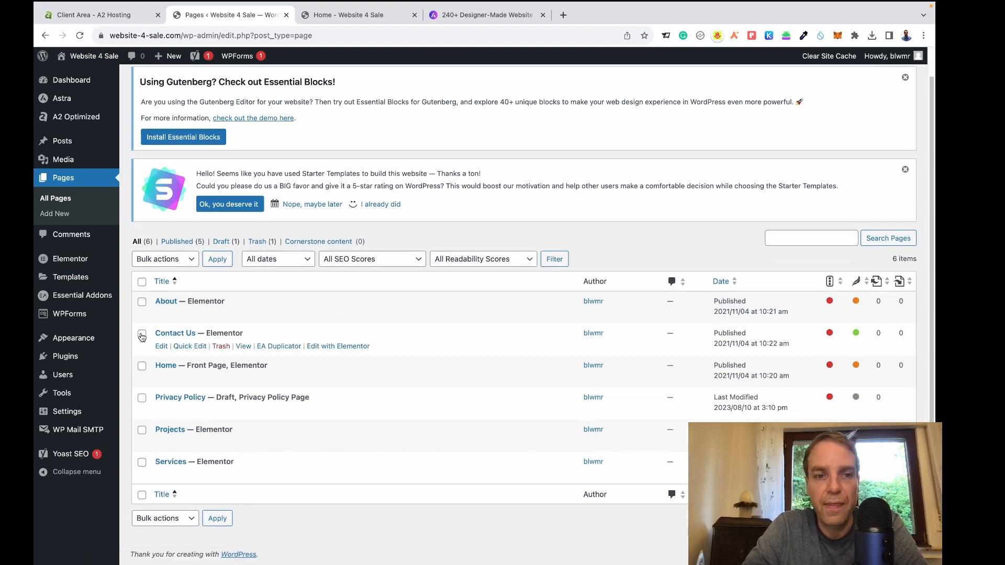
{"action": "mouse_move", "coordinate": [163, 315]}
{"action": "mouse_move", "coordinate": [197, 361]}
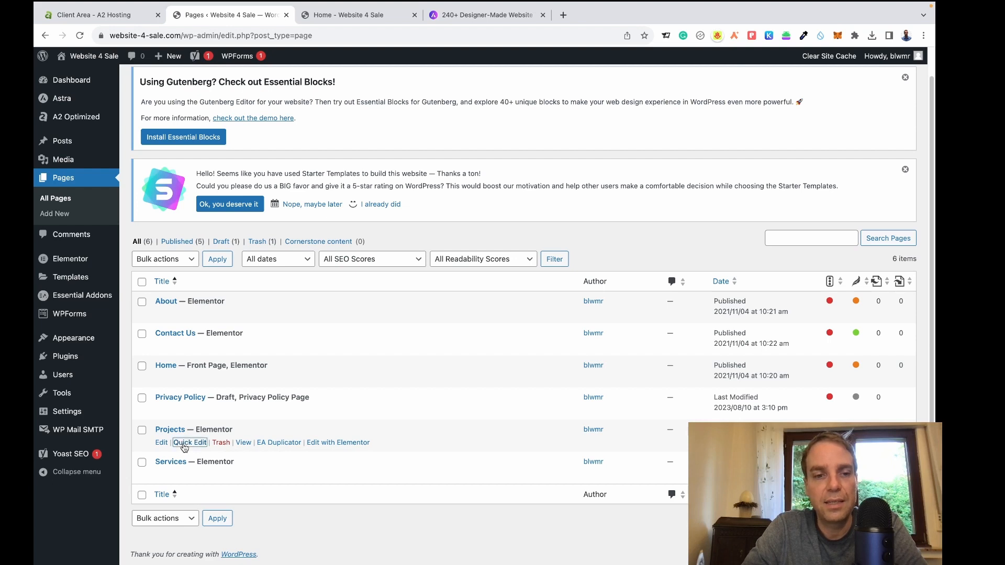
Quick-edit the Projects page and save it with Draft status.
{"action": "left_click", "coordinate": [189, 442]}
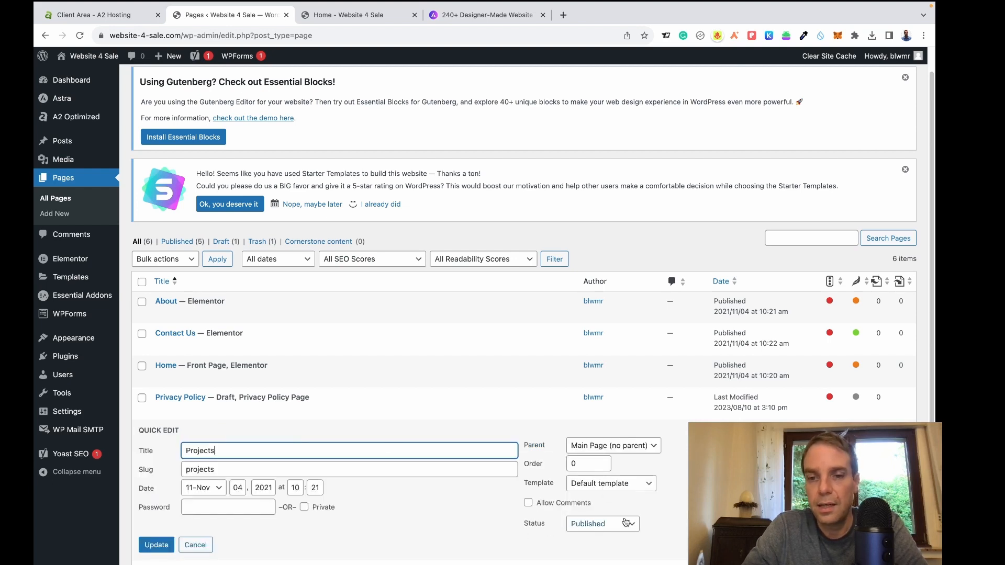
{"action": "scroll", "coordinate": [626, 522], "scroll_direction": "down", "scroll_amount": 2}
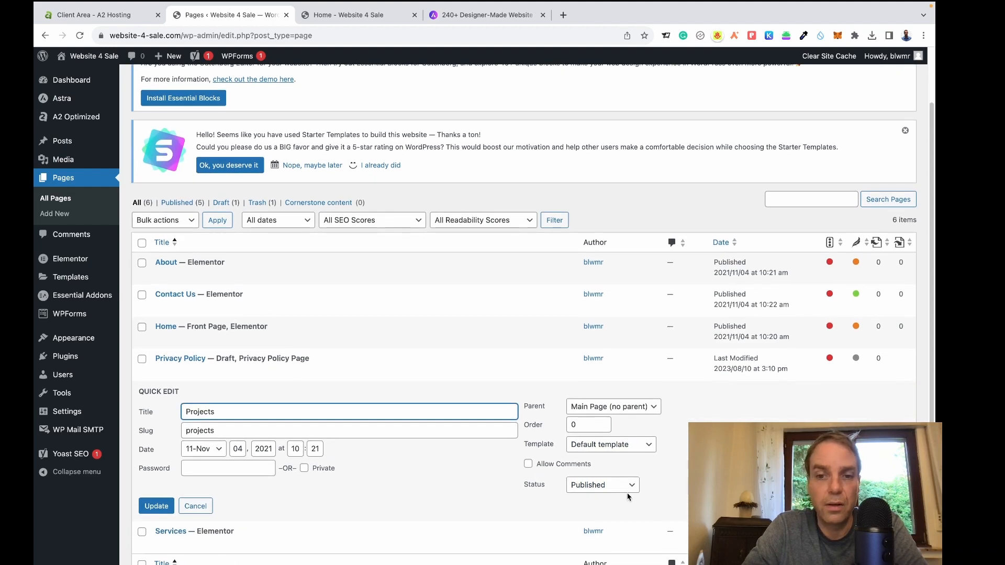
{"action": "left_click", "coordinate": [630, 489]}
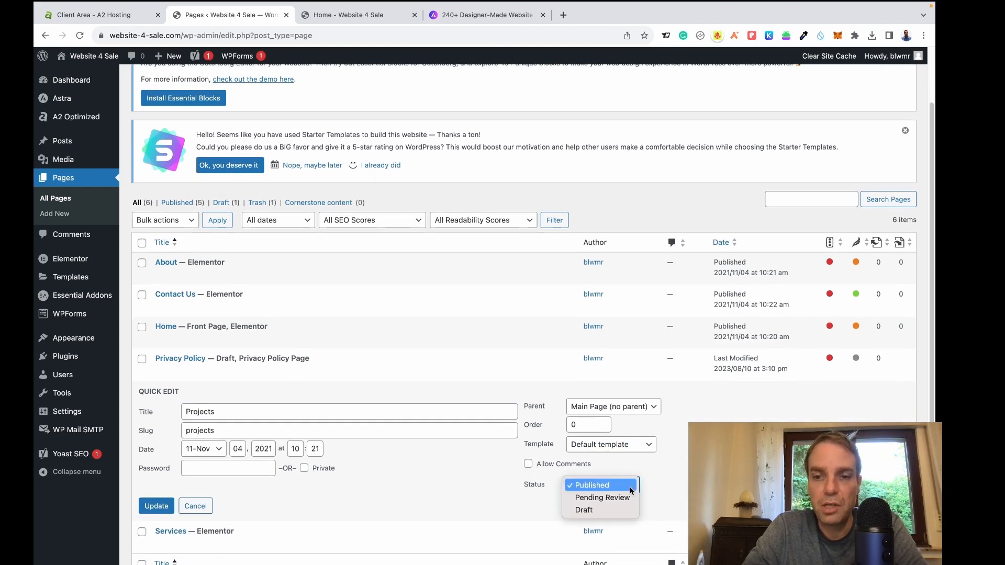
{"action": "left_click", "coordinate": [591, 511]}
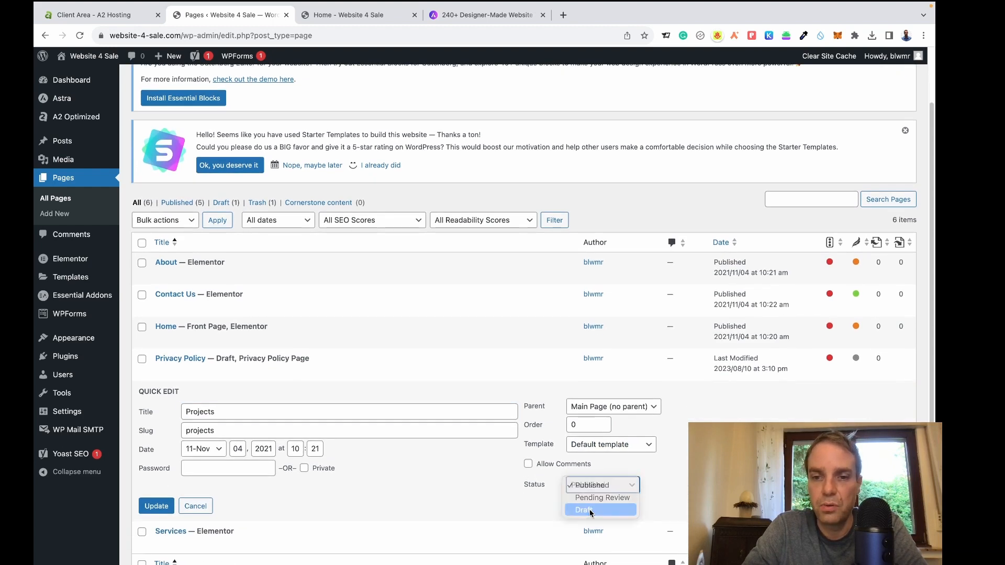
{"action": "left_click", "coordinate": [156, 506]}
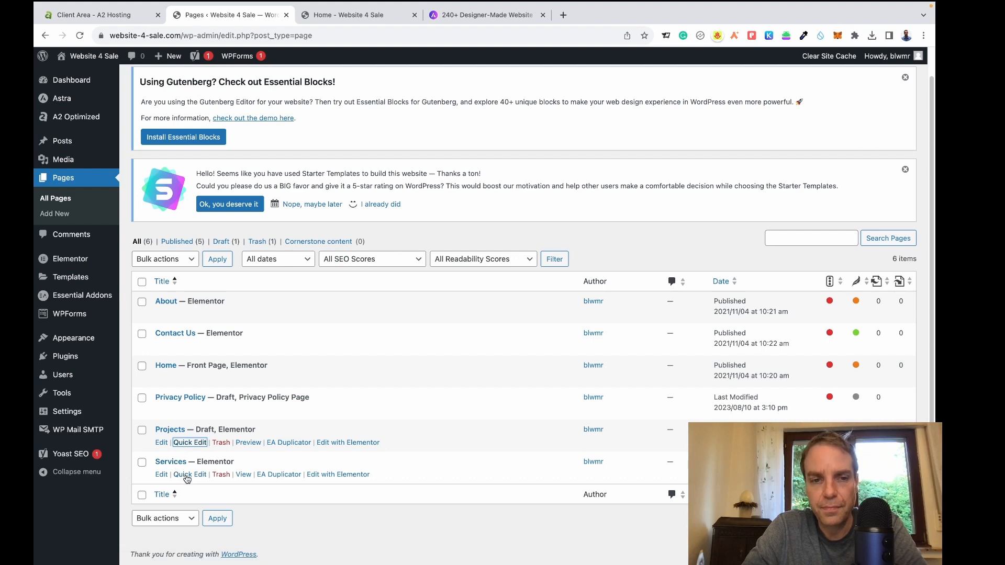
Switch the Services page to Draft as well, then return to the live homepage tab.
{"action": "left_click", "coordinate": [189, 475]}
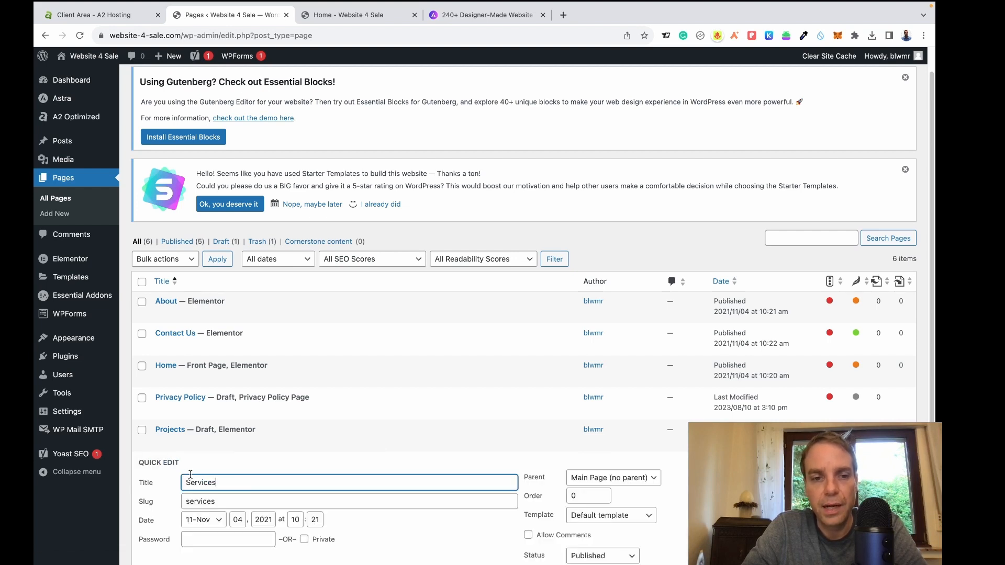
{"action": "scroll", "coordinate": [665, 484], "scroll_direction": "down", "scroll_amount": 1}
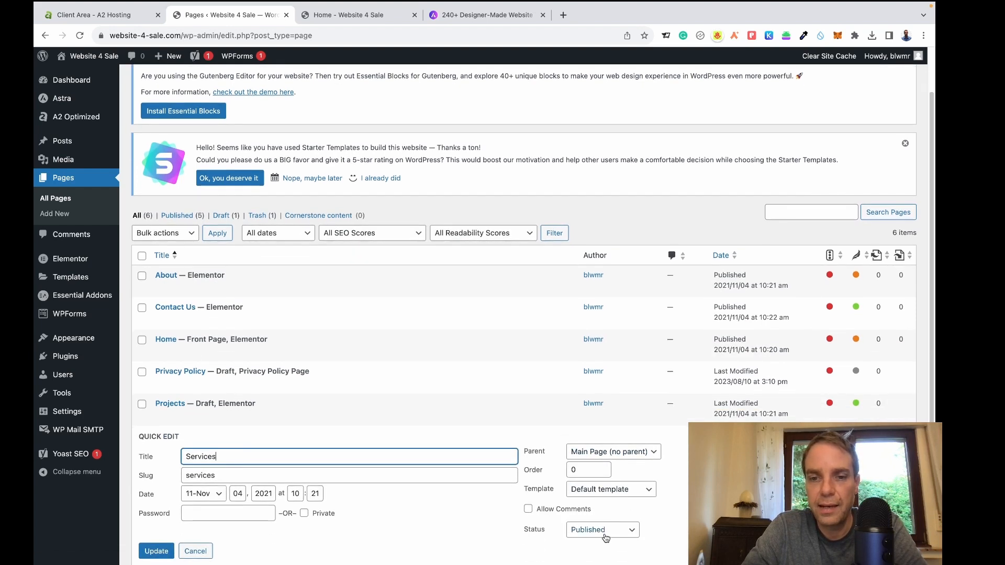
{"action": "left_click", "coordinate": [602, 530]}
{"action": "left_click", "coordinate": [604, 515]}
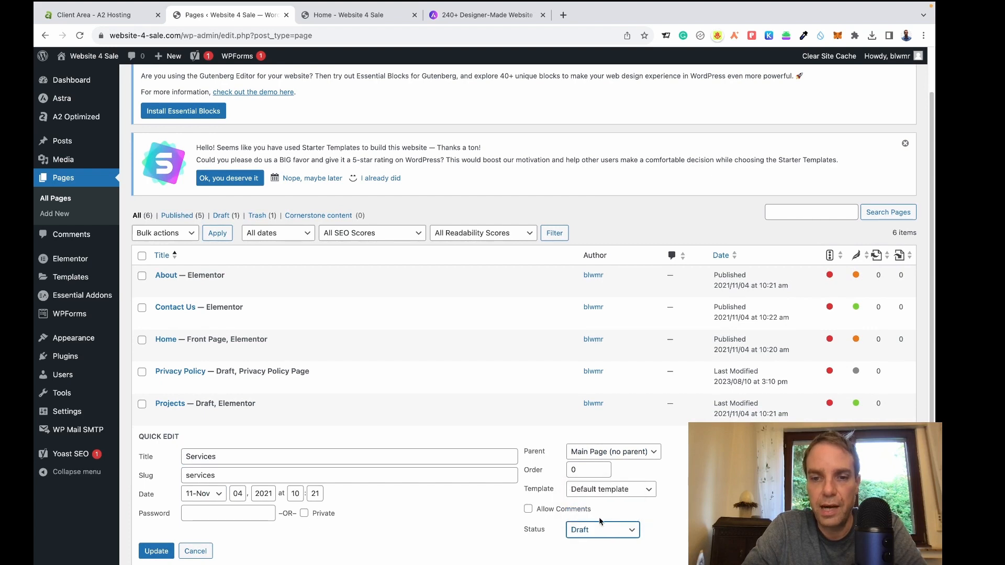
{"action": "left_click", "coordinate": [158, 551]}
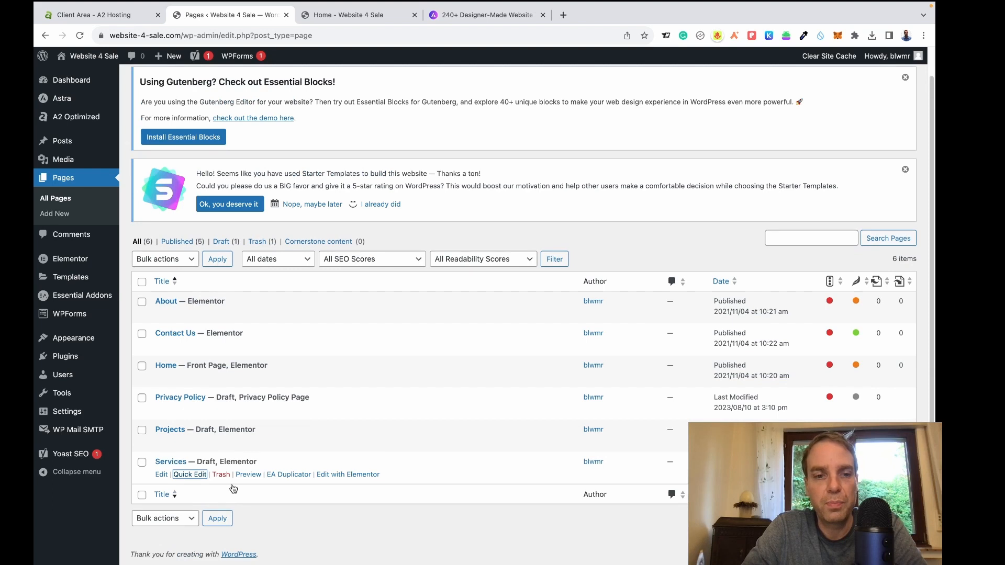
{"action": "left_click", "coordinate": [345, 20]}
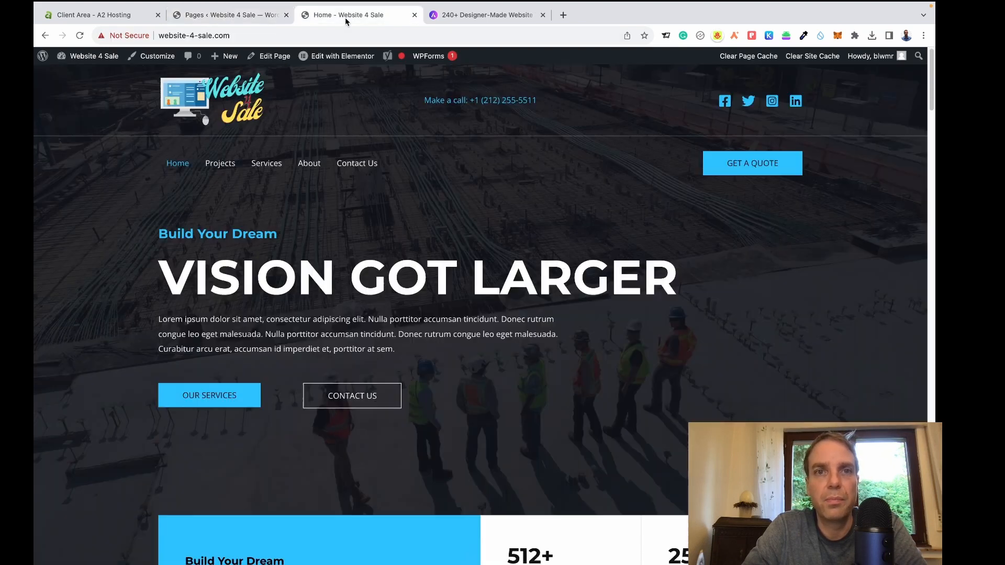
Reload the live homepage and go to the Services page from the site menu.
{"action": "left_click", "coordinate": [80, 36]}
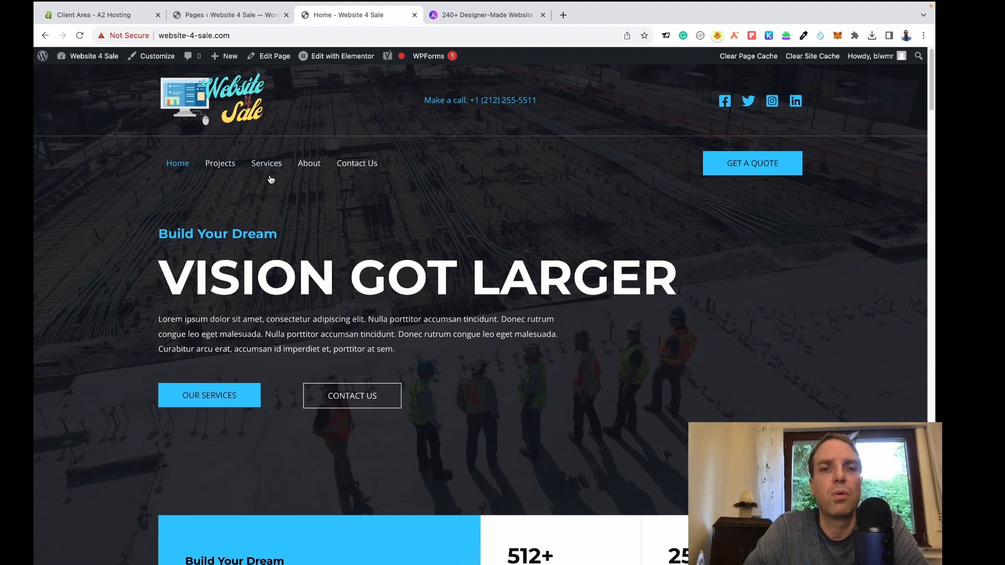
{"action": "left_click", "coordinate": [269, 171]}
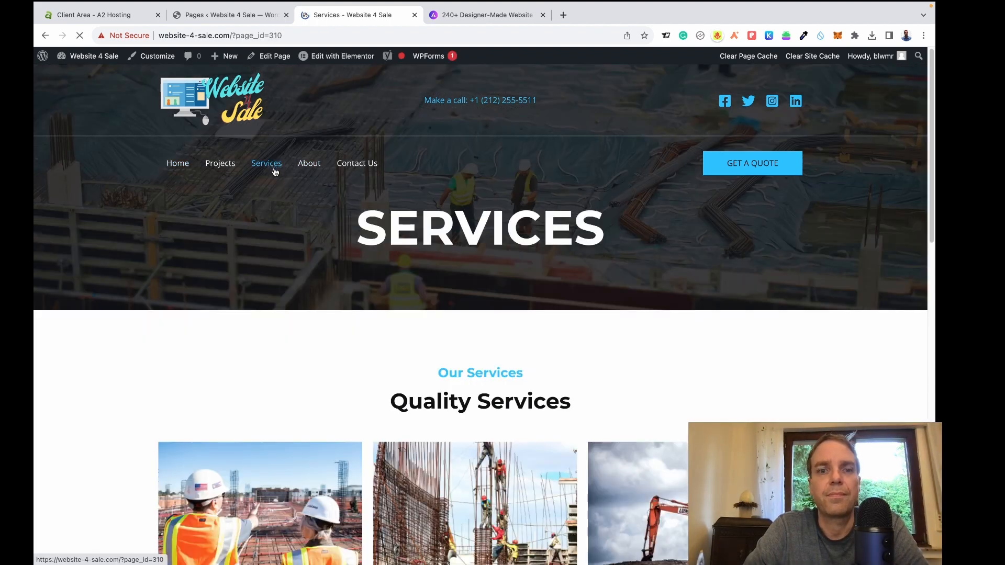
{"action": "scroll", "coordinate": [372, 242], "scroll_direction": "down", "scroll_amount": 3}
{"action": "scroll", "coordinate": [335, 220], "scroll_direction": "up", "scroll_amount": 3}
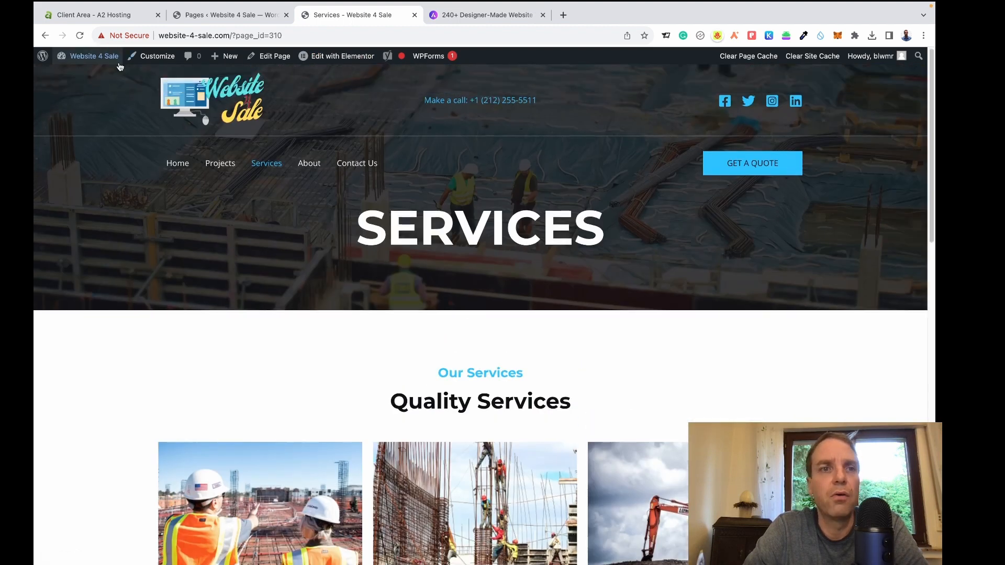
From the Pages list, open Home's 'Edit with Elementor' link in a new browser tab.
{"action": "left_click", "coordinate": [231, 15]}
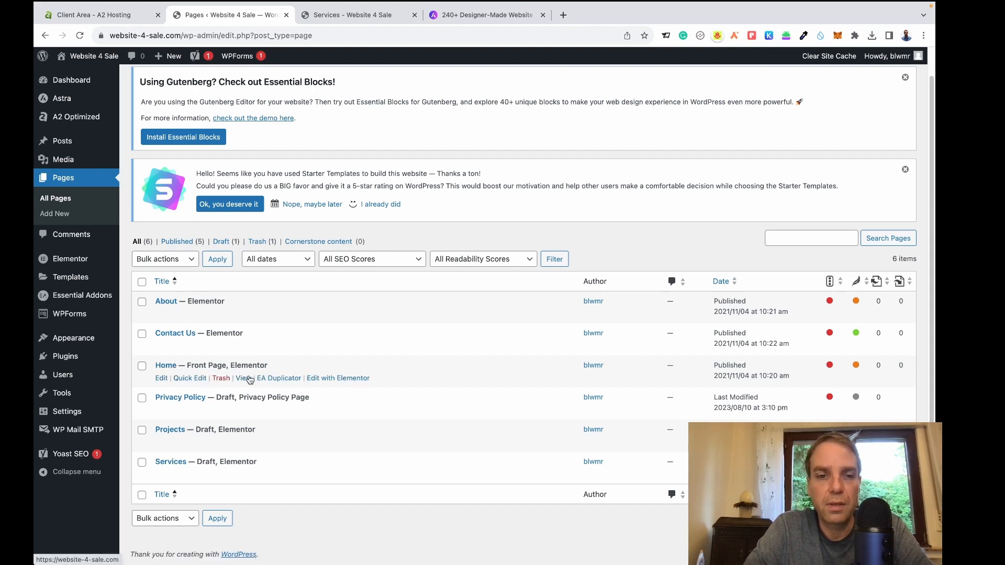
{"action": "right_click", "coordinate": [333, 385]}
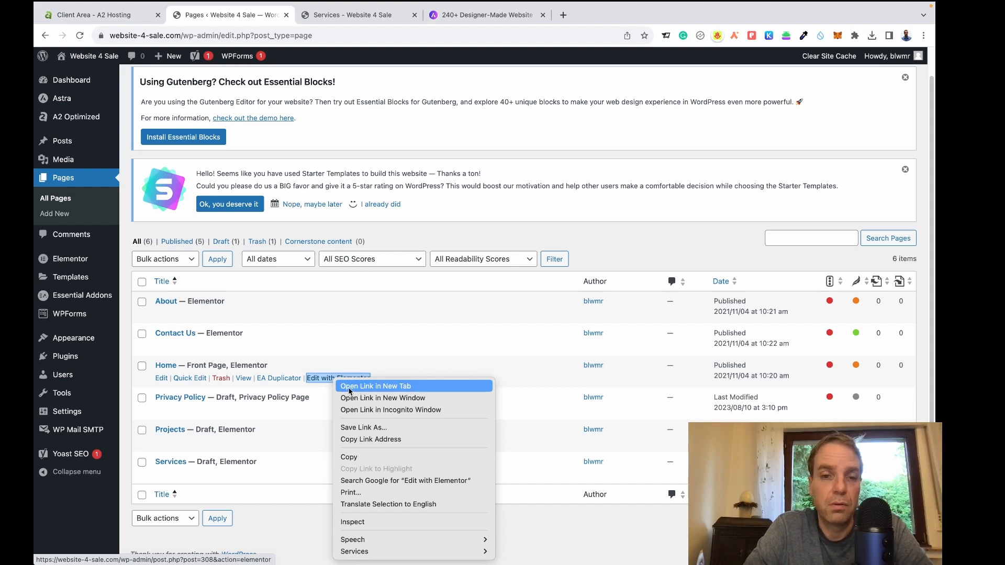
{"action": "left_click", "coordinate": [350, 391]}
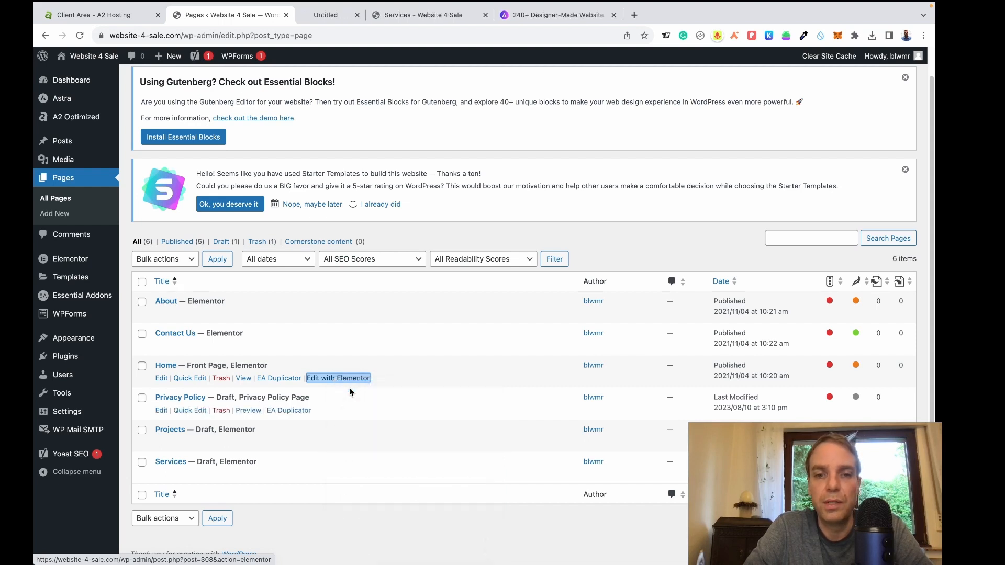
In the Home page editor tab, close the What's New announcements and the Yoast SEO notice.
{"action": "left_click", "coordinate": [338, 16]}
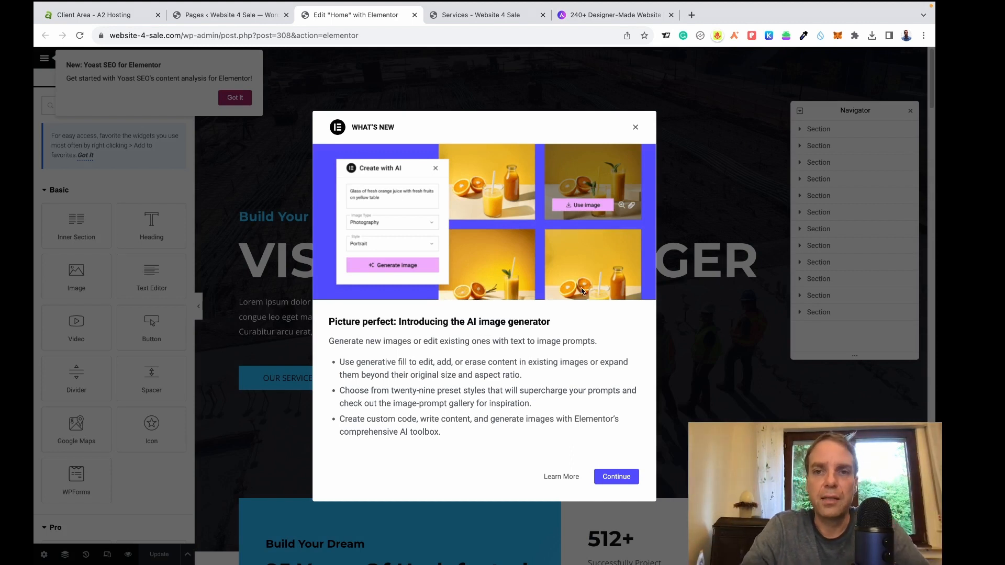
{"action": "left_click", "coordinate": [618, 478]}
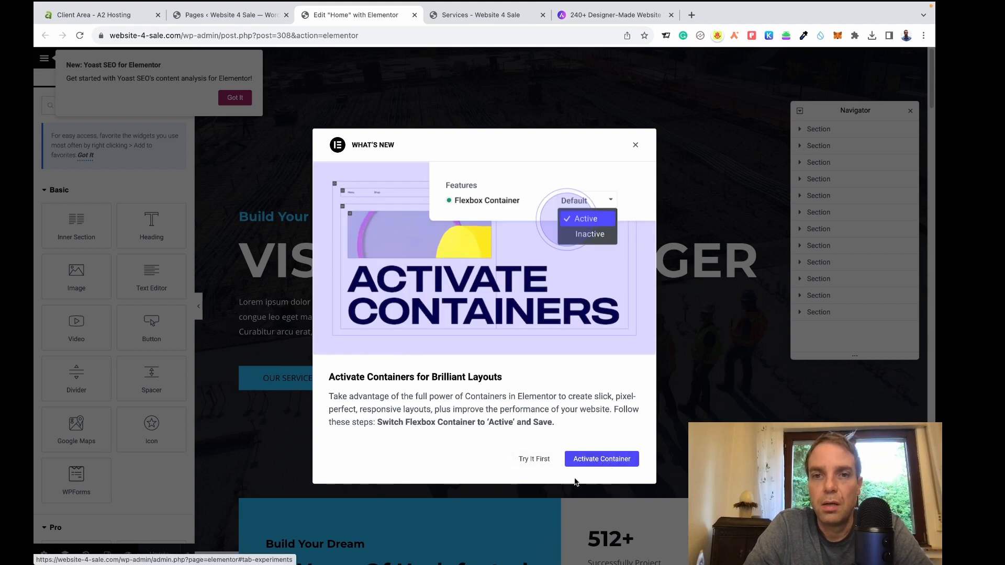
{"action": "left_click", "coordinate": [636, 147]}
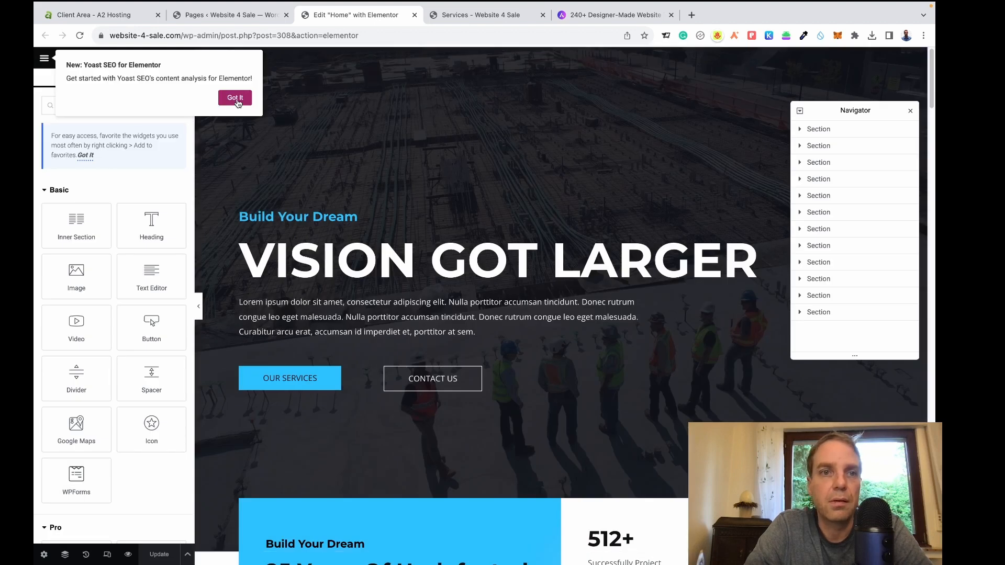
{"action": "left_click", "coordinate": [235, 98]}
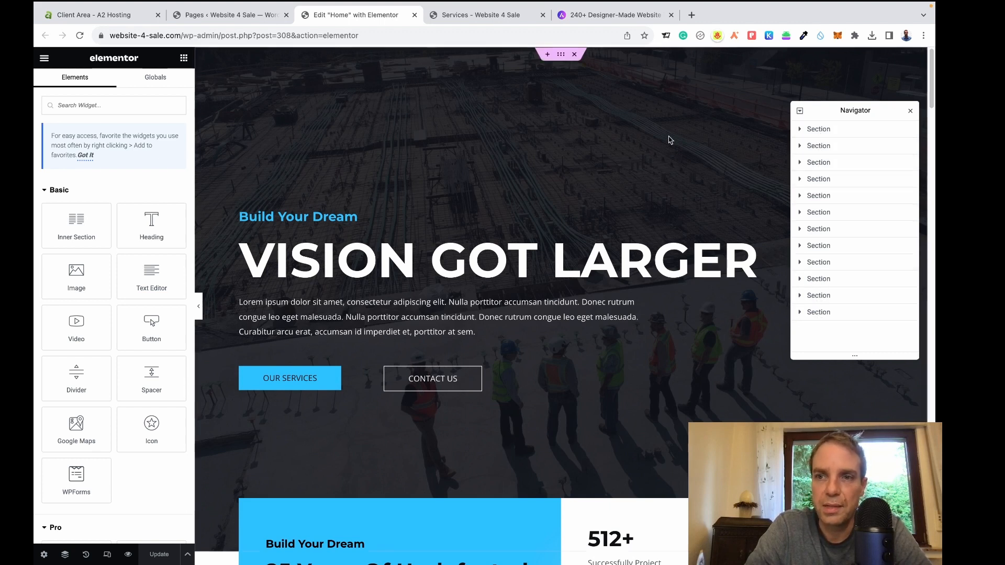
Close the Navigator panel so the Home page canvas is unobstructed.
{"action": "scroll", "coordinate": [673, 189], "scroll_direction": "down", "scroll_amount": 2}
{"action": "scroll", "coordinate": [674, 210], "scroll_direction": "down", "scroll_amount": 3}
{"action": "scroll", "coordinate": [733, 157], "scroll_direction": "up", "scroll_amount": 5}
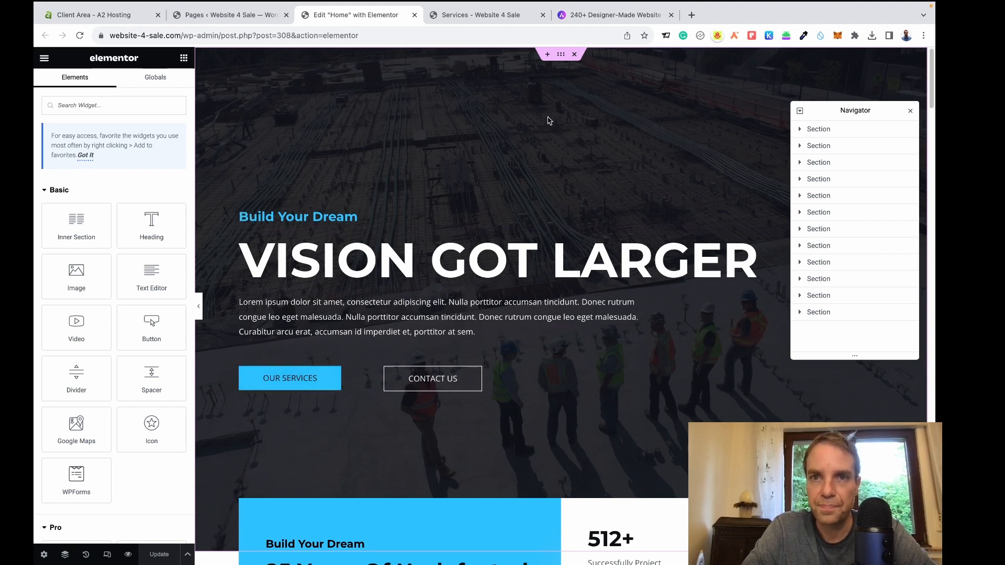
{"action": "left_click", "coordinate": [911, 112]}
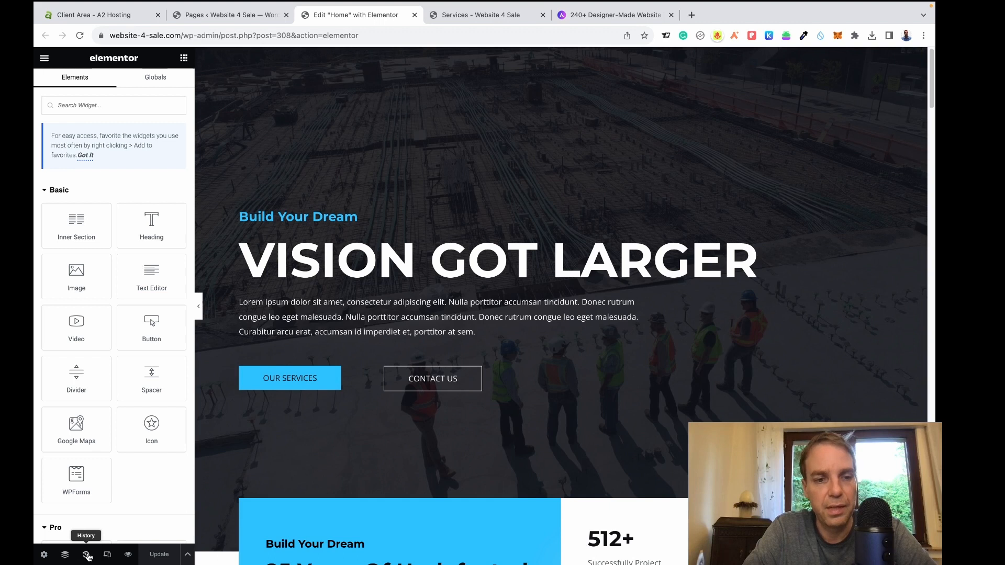
{"action": "left_click", "coordinate": [87, 555]}
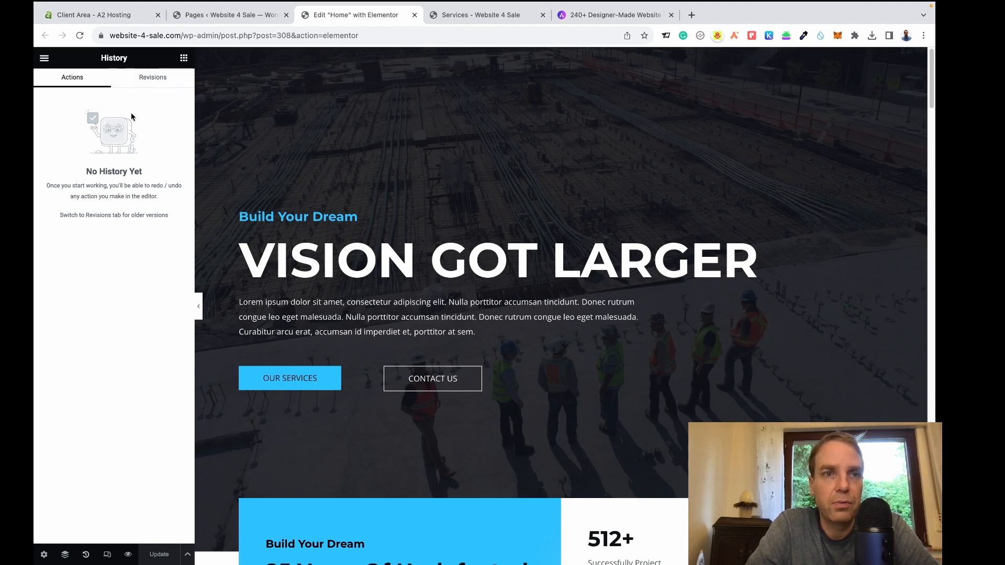
{"action": "left_click", "coordinate": [185, 60]}
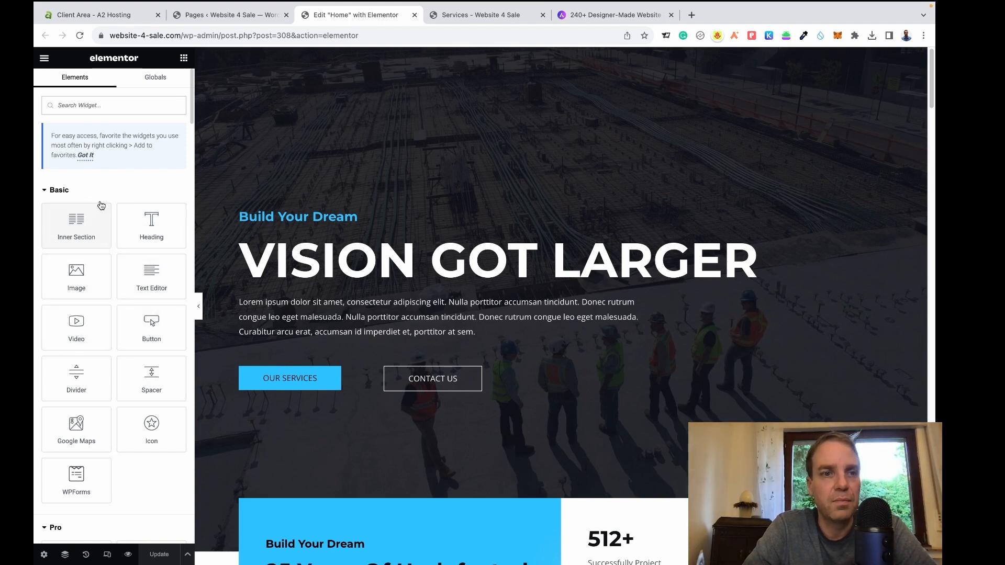
{"action": "scroll", "coordinate": [110, 199], "scroll_direction": "down", "scroll_amount": 3}
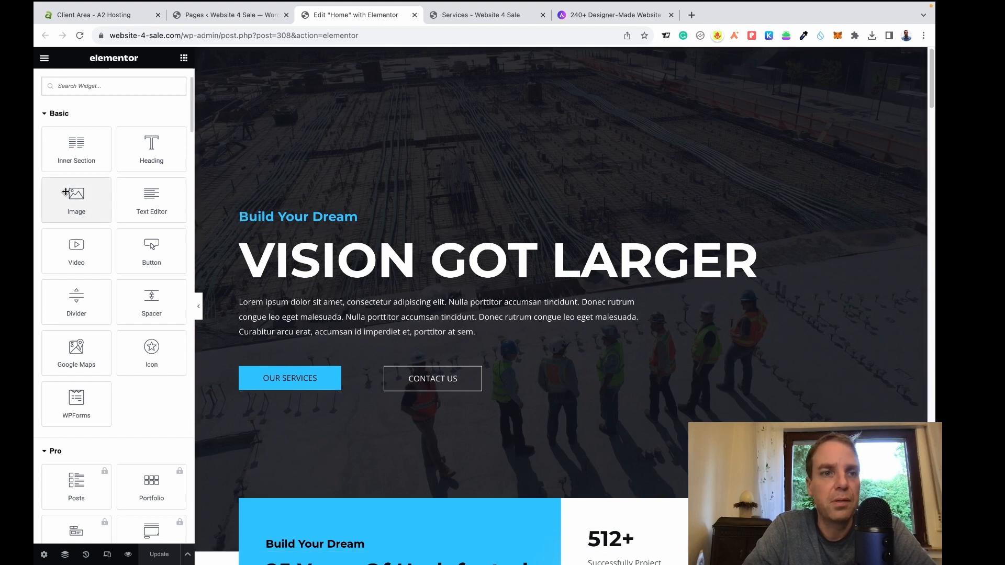
{"action": "mouse_move", "coordinate": [66, 192]}
{"action": "left_mouse_down"}
{"action": "mouse_move", "coordinate": [68, 204]}
{"action": "mouse_move", "coordinate": [434, 284]}
{"action": "mouse_move", "coordinate": [445, 368]}
{"action": "mouse_move", "coordinate": [437, 225]}
{"action": "mouse_move", "coordinate": [418, 211]}
{"action": "mouse_move", "coordinate": [470, 435]}
{"action": "mouse_move", "coordinate": [503, 516]}
{"action": "mouse_move", "coordinate": [469, 404]}
{"action": "mouse_move", "coordinate": [73, 193]}
{"action": "left_mouse_up"}
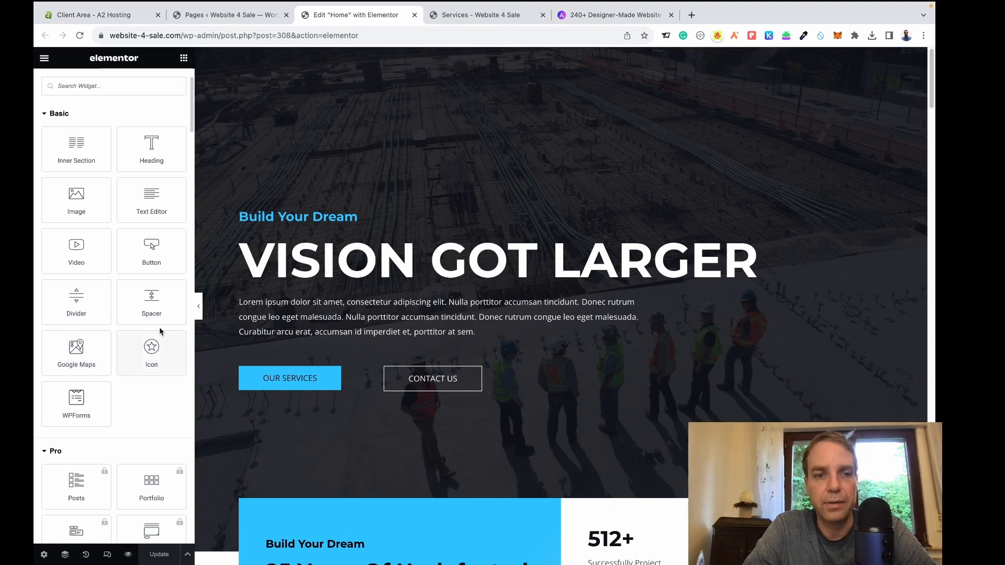
{"action": "scroll", "coordinate": [145, 362], "scroll_direction": "down", "scroll_amount": 10}
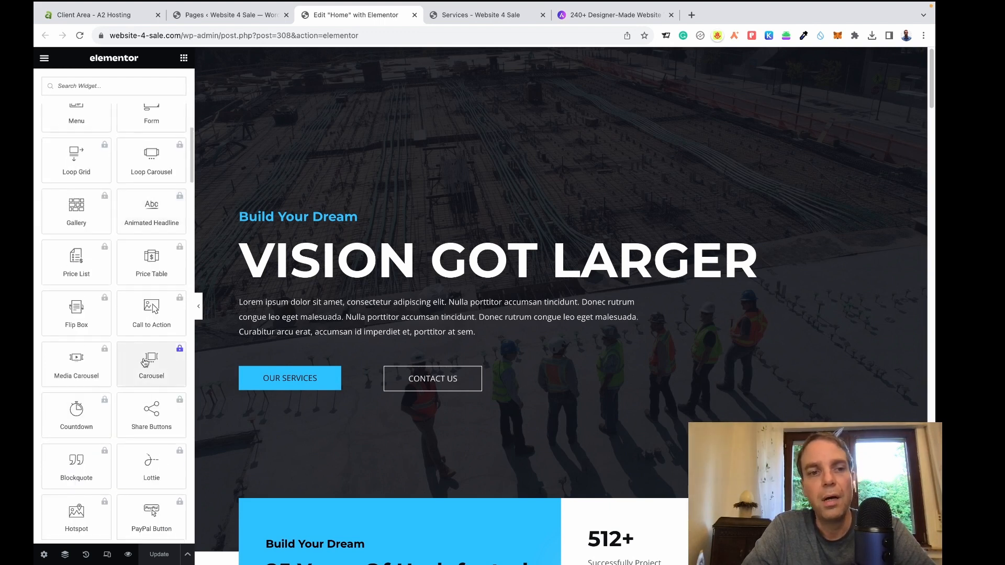
{"action": "scroll", "coordinate": [78, 261], "scroll_direction": "up", "scroll_amount": 5}
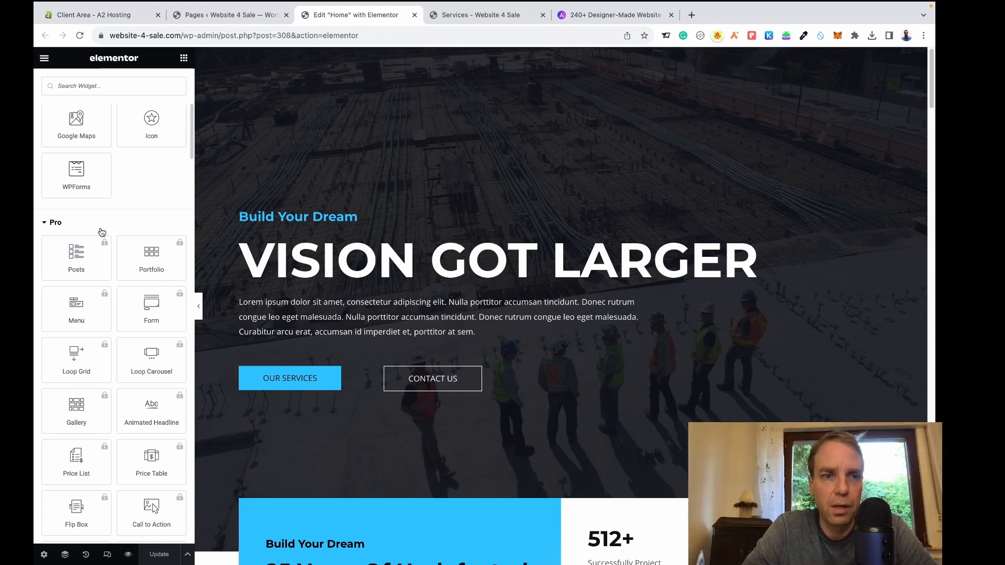
Collapse the Pro widgets and browse the General and Essential Addons widgets.
{"action": "left_click", "coordinate": [45, 223]}
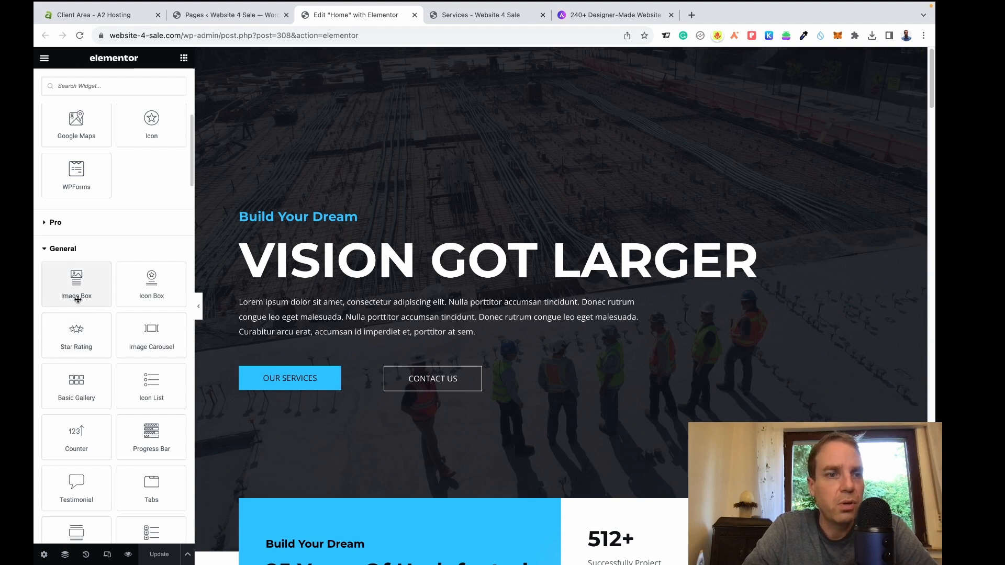
{"action": "scroll", "coordinate": [176, 265], "scroll_direction": "down", "scroll_amount": 3}
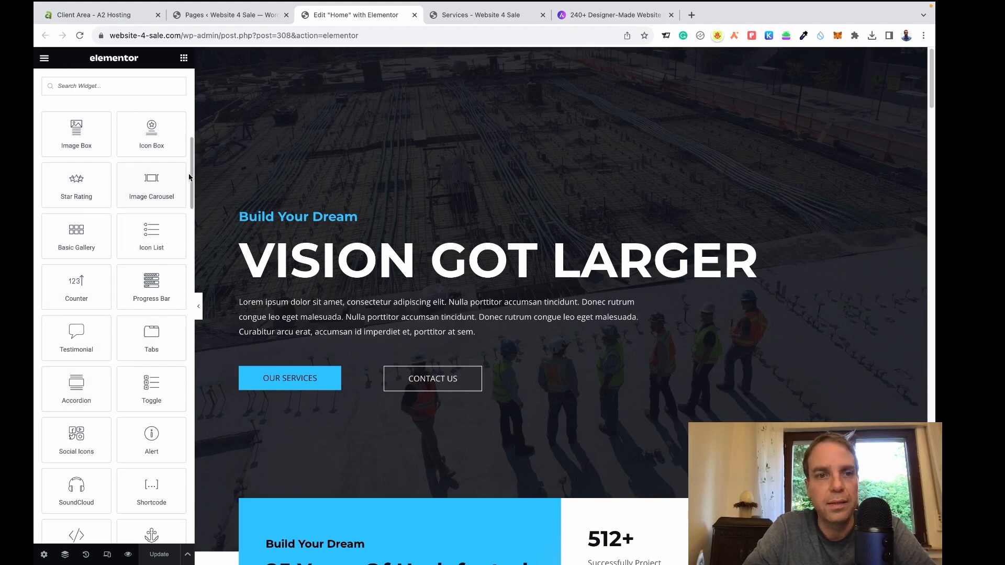
{"action": "left_click_drag", "start_coordinate": [191, 183], "coordinate": [185, 318]}
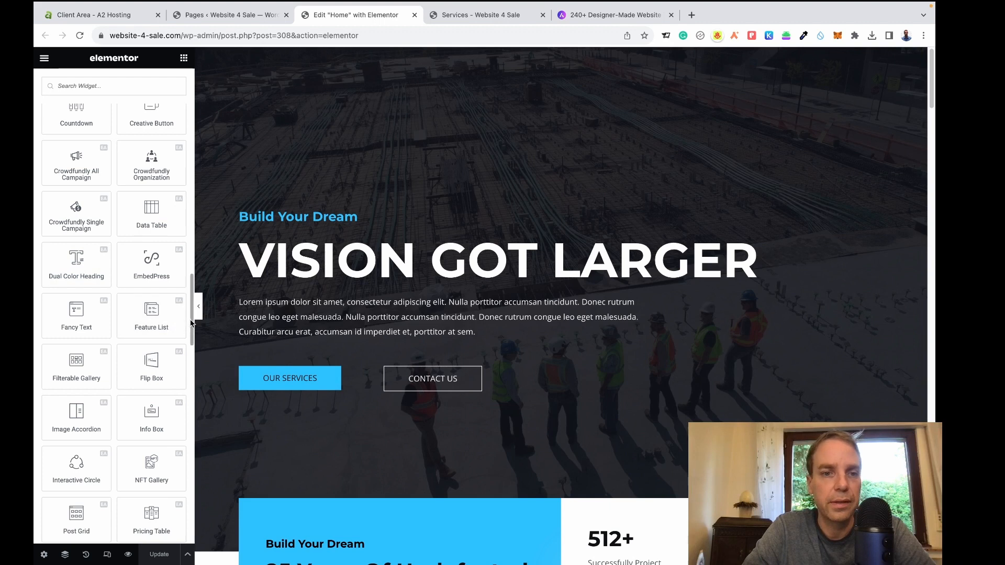
{"action": "left_click_drag", "start_coordinate": [190, 326], "coordinate": [191, 107]}
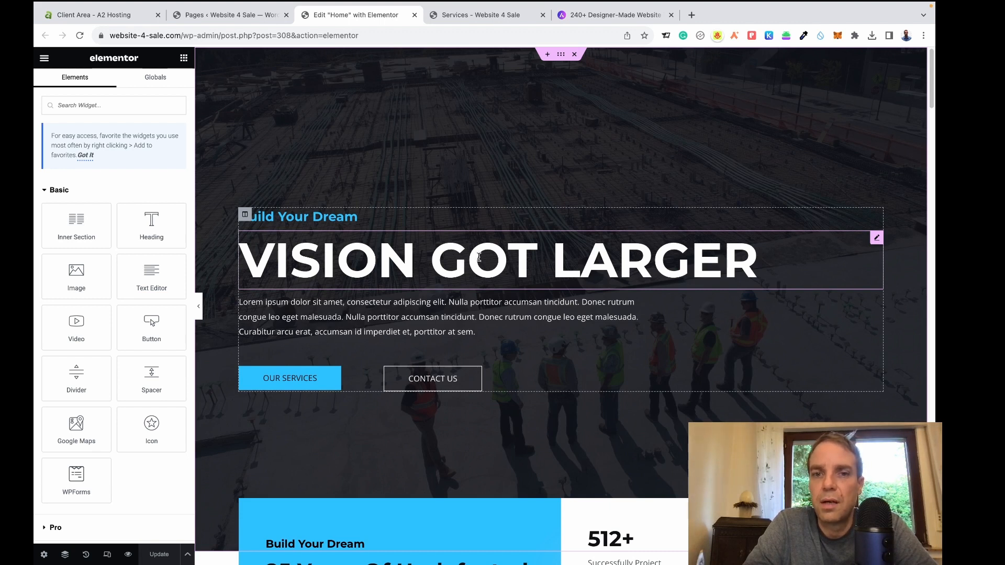
Select the VISION GOT LARGER heading to edit its title, size and H1 tag.
{"action": "left_click", "coordinate": [479, 257]}
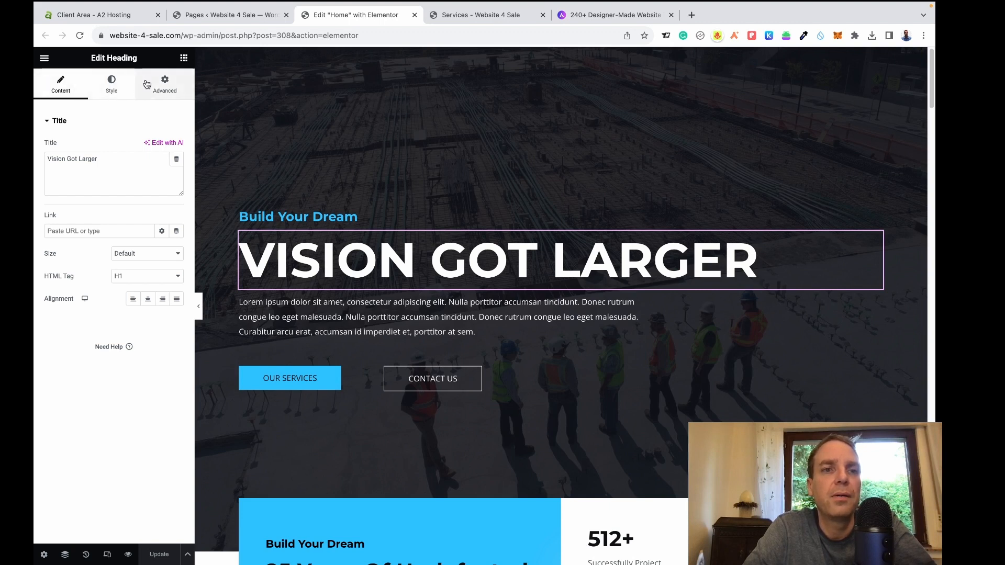
View the heading's Style settings, then its Advanced margin, padding and position options.
{"action": "left_click", "coordinate": [110, 91]}
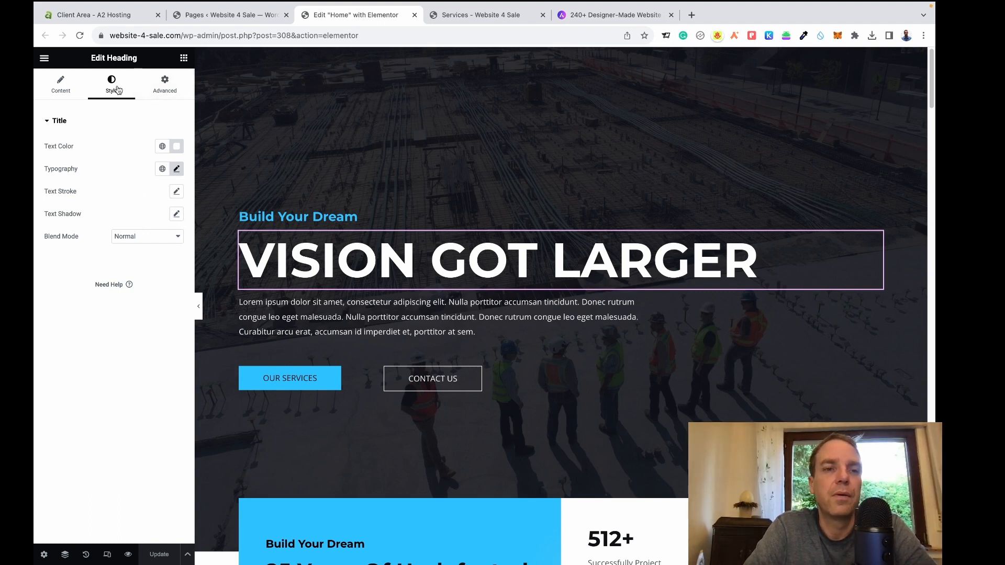
{"action": "left_click", "coordinate": [163, 91]}
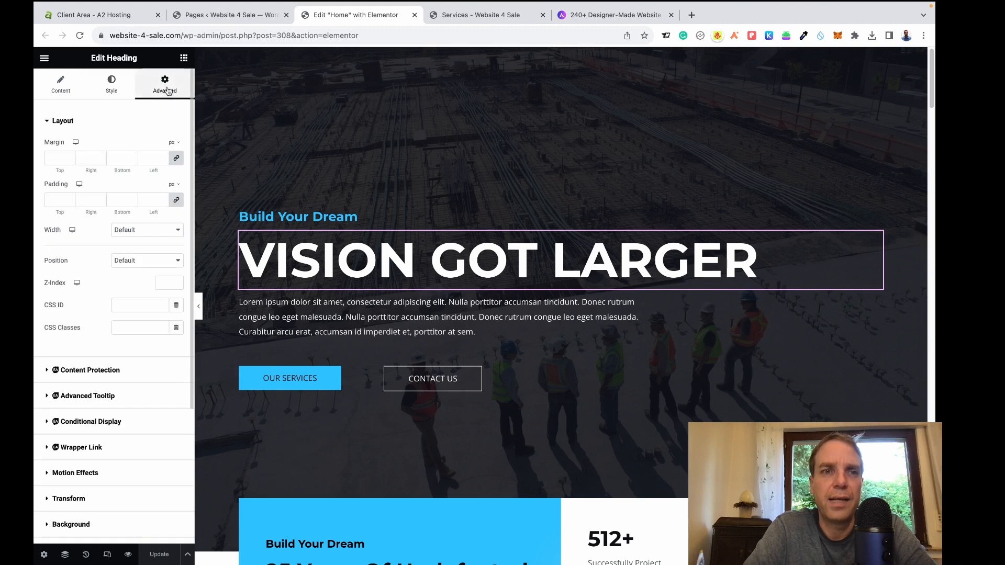
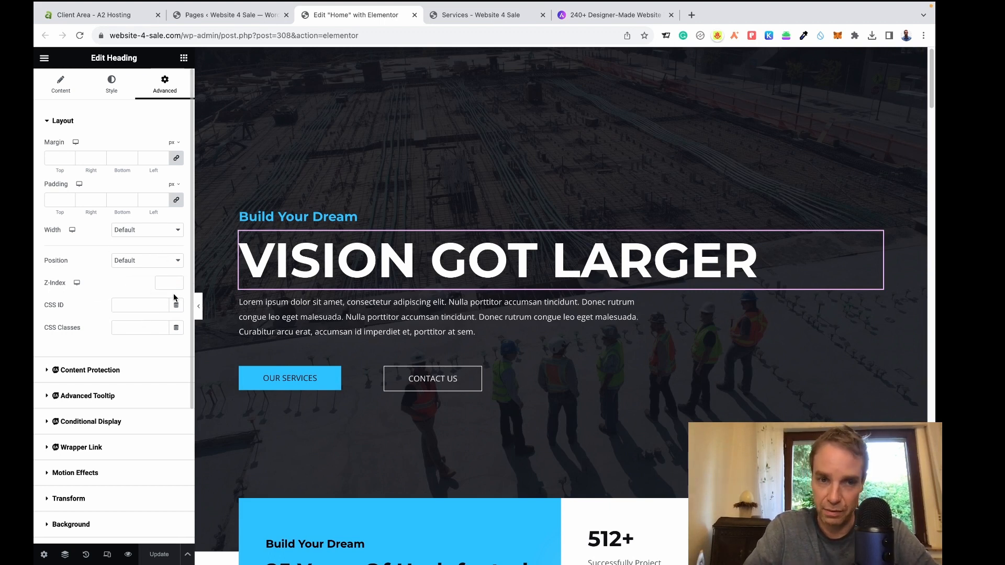
Go back from the heading's Advanced options to its Content settings, titled 'Vision Got Larger'.
{"action": "scroll", "coordinate": [123, 338], "scroll_direction": "down", "scroll_amount": 2}
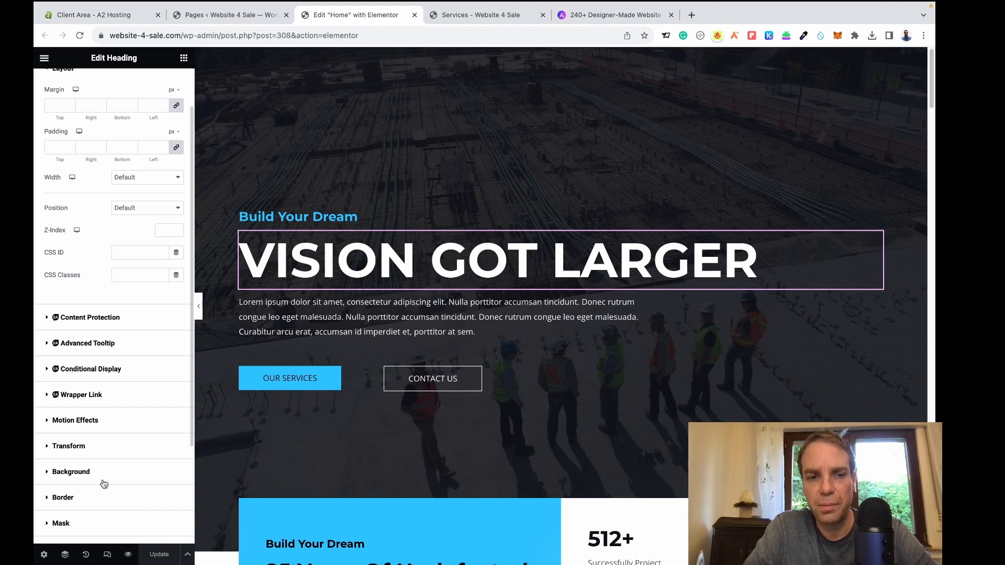
{"action": "scroll", "coordinate": [97, 272], "scroll_direction": "up", "scroll_amount": 2}
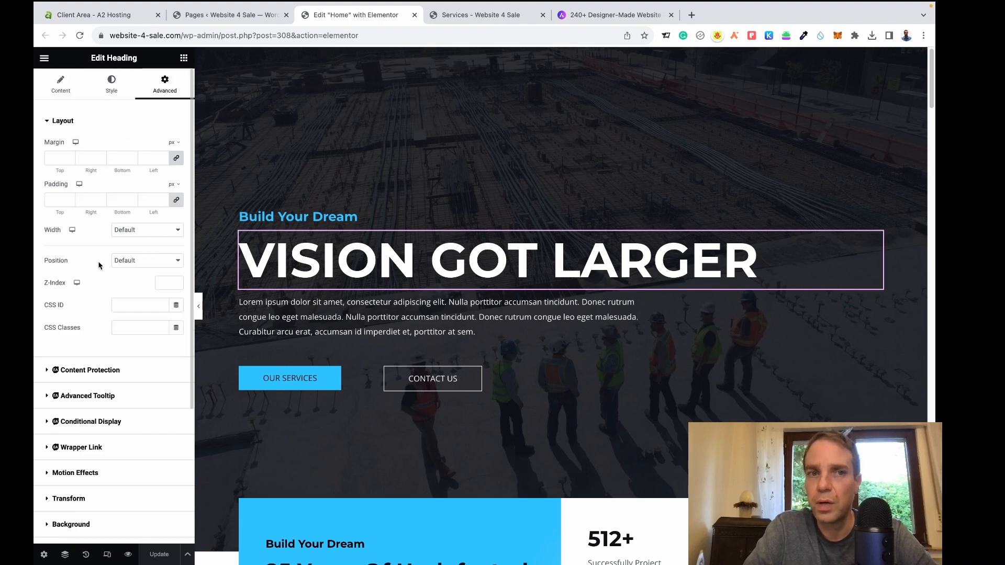
{"action": "left_click", "coordinate": [60, 84]}
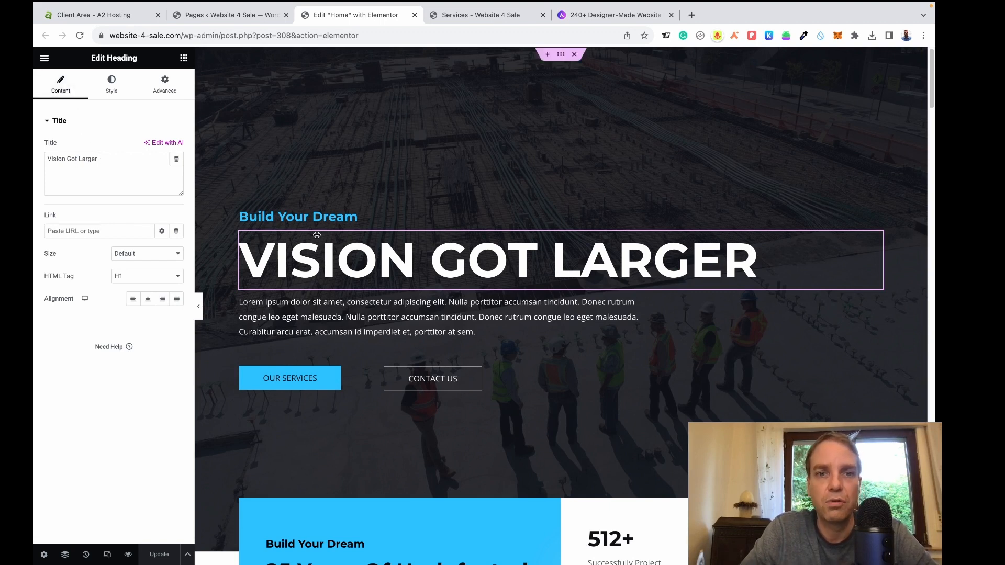
Replace the hero heading title with 'We sell quality websites'.
{"action": "left_click_drag", "start_coordinate": [142, 166], "coordinate": [42, 163]}
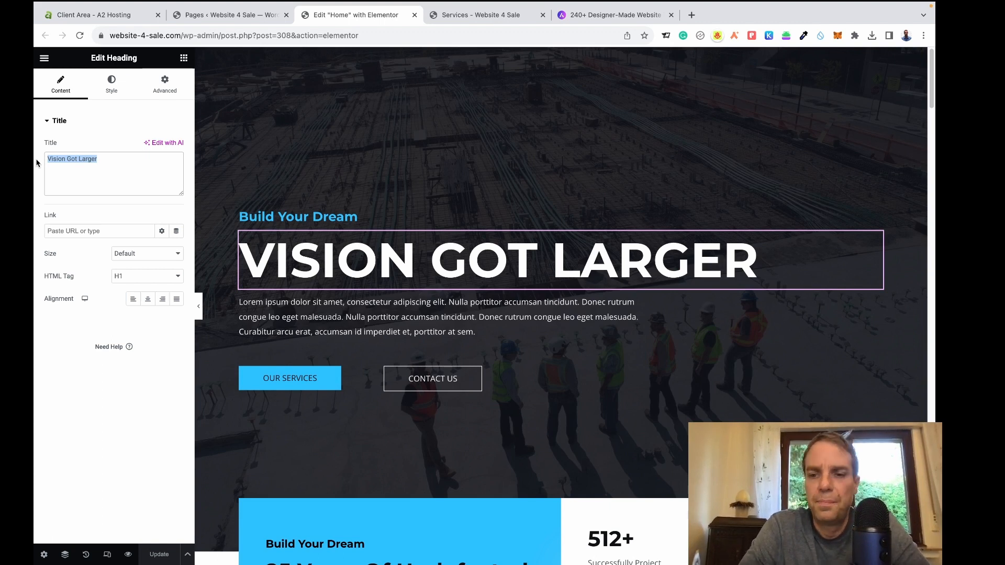
{"action": "type", "text": "We "}
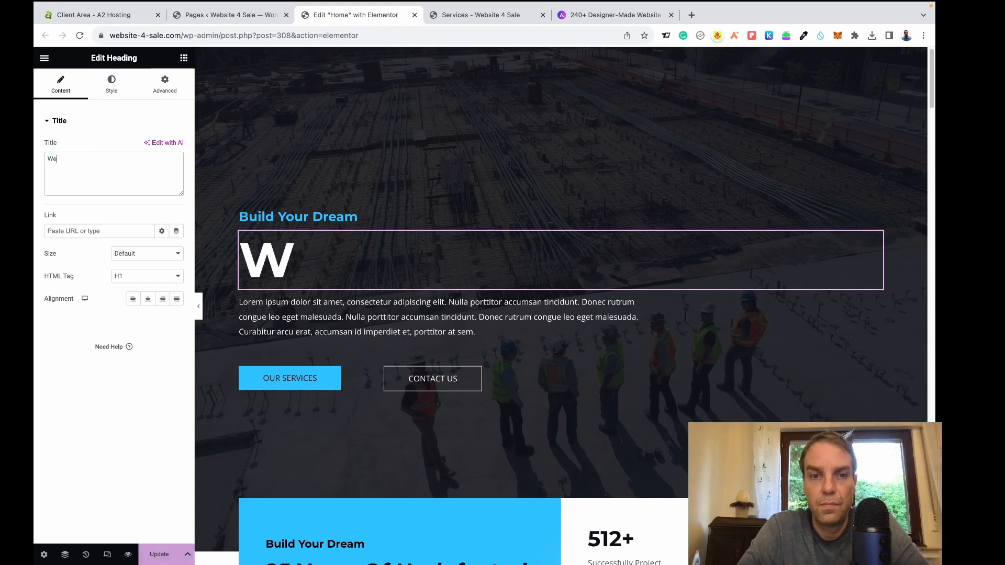
{"action": "type", "text": "sell"}
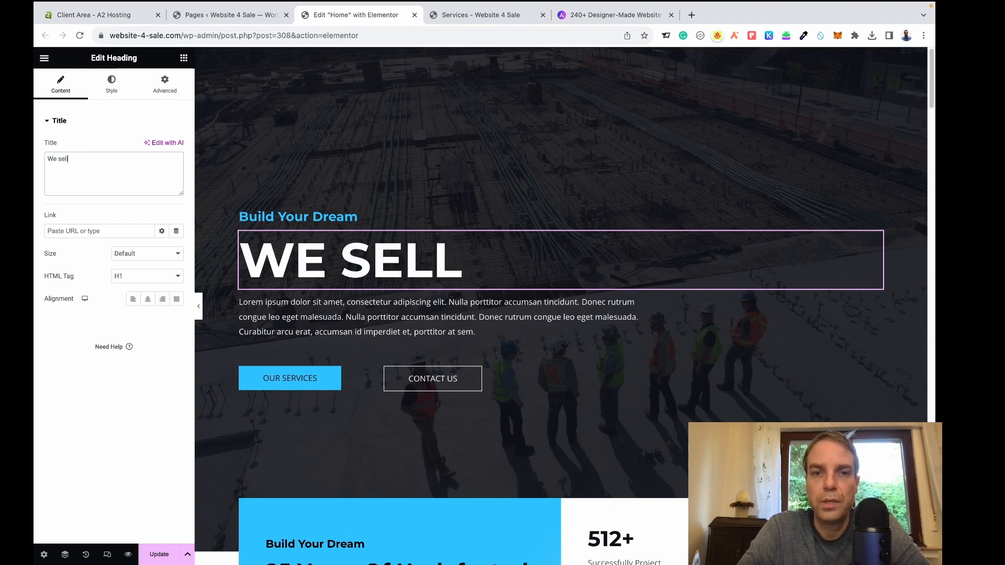
{"action": "type", "text": " q"}
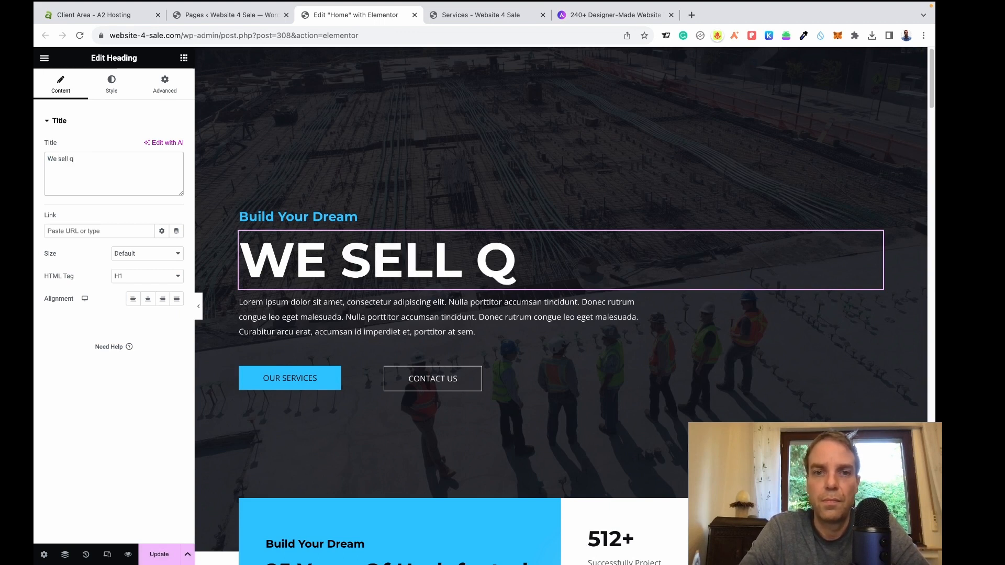
{"action": "type", "text": "uality"}
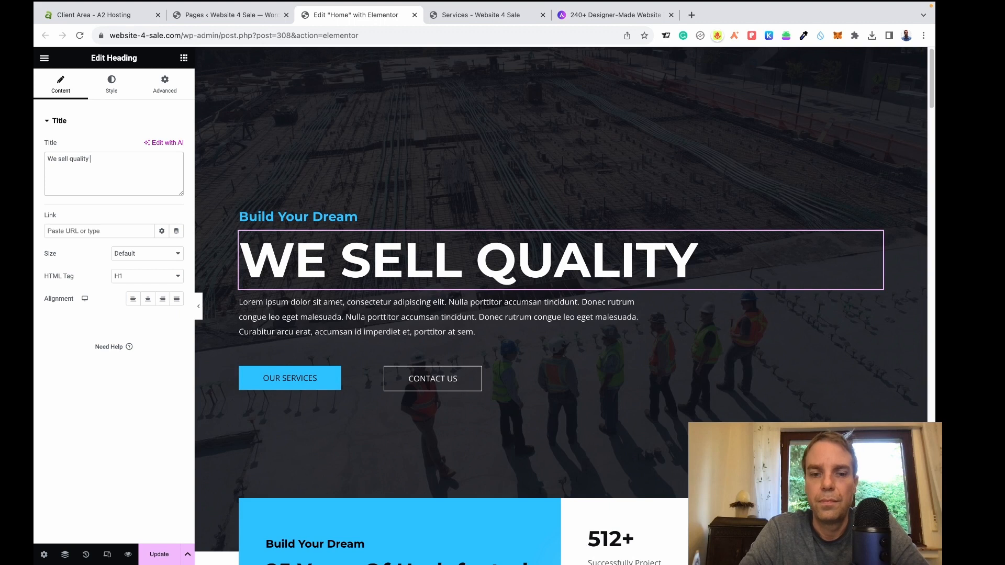
{"action": "type", "text": " websites"}
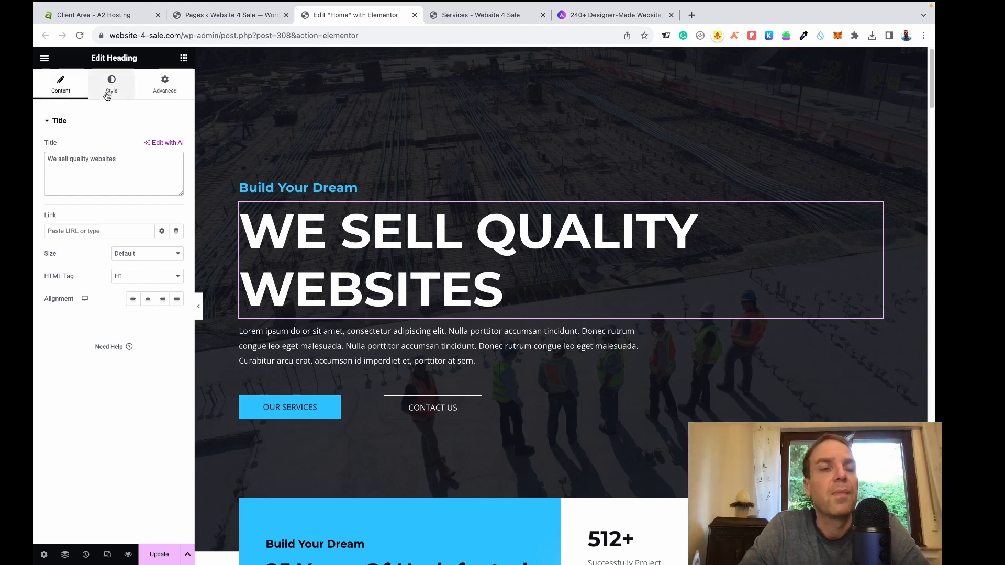
{"action": "left_click", "coordinate": [107, 94]}
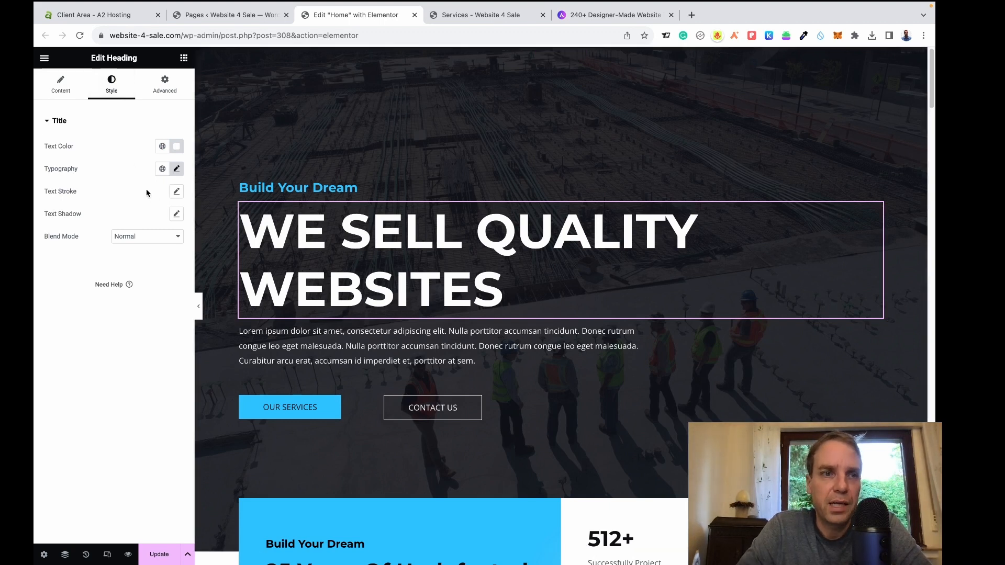
Shrink the hero heading's typography size to 74 px so it fits on one line.
{"action": "left_click", "coordinate": [177, 170]}
{"action": "left_click", "coordinate": [327, 246]}
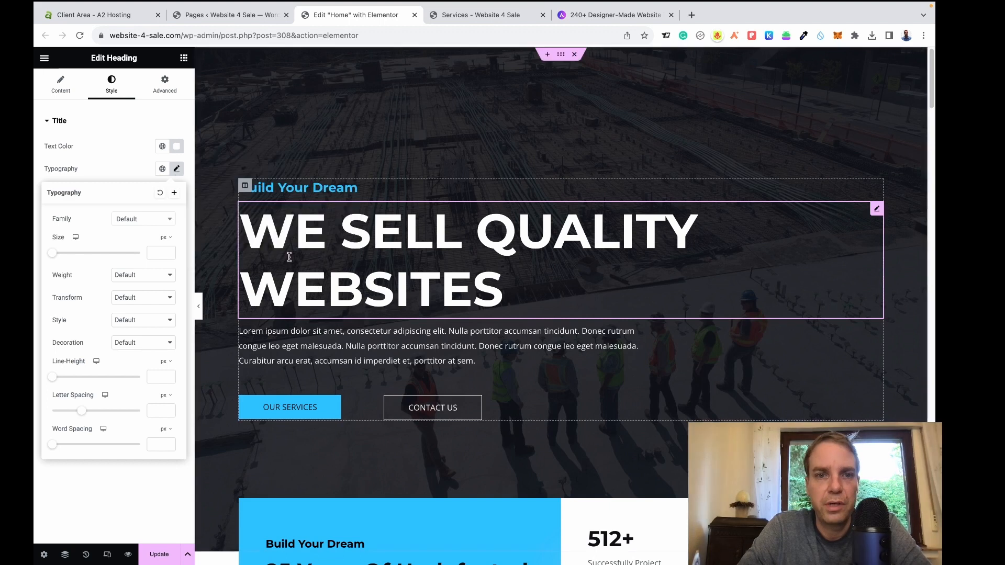
{"action": "left_click_drag", "start_coordinate": [57, 255], "coordinate": [90, 258]}
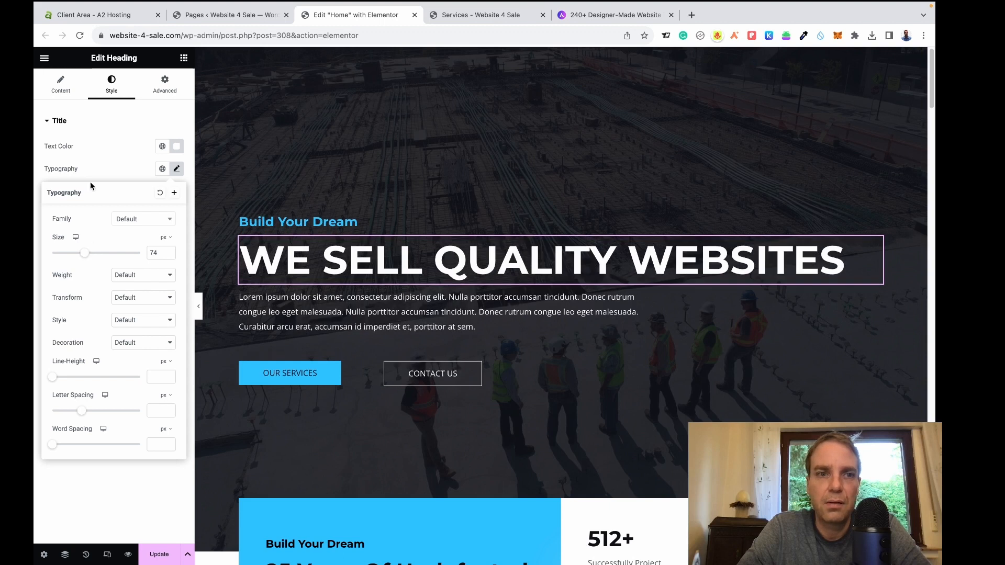
{"action": "left_click", "coordinate": [103, 175]}
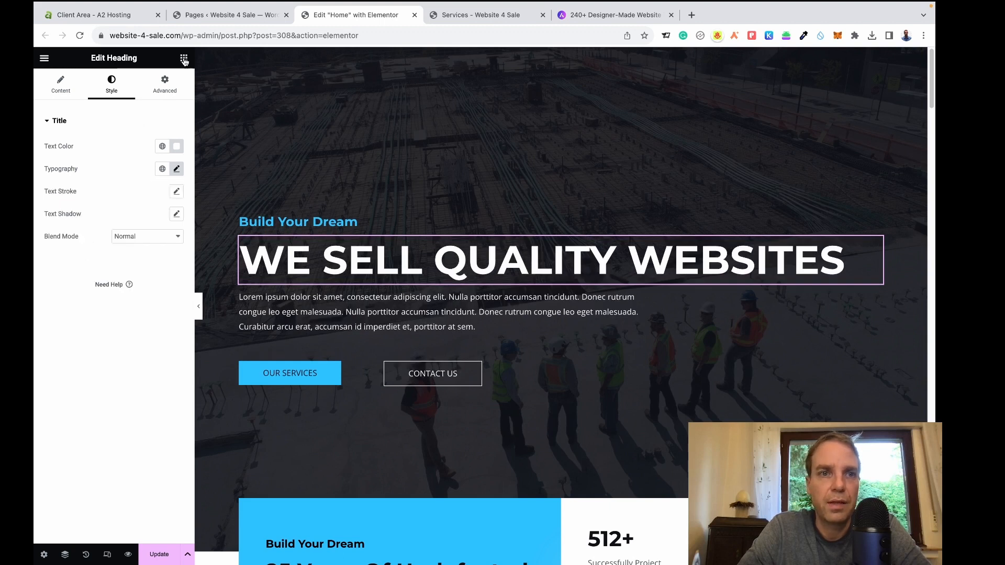
{"action": "left_click", "coordinate": [184, 58]}
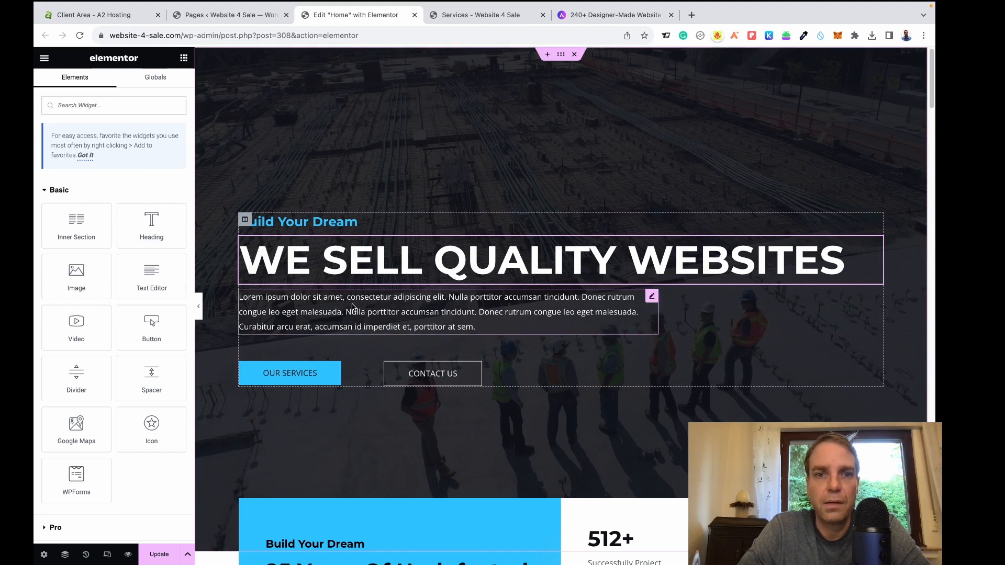
Change the Build Your Dream tagline to 'Pre-Made Websites For Sale'.
{"action": "left_click", "coordinate": [338, 225]}
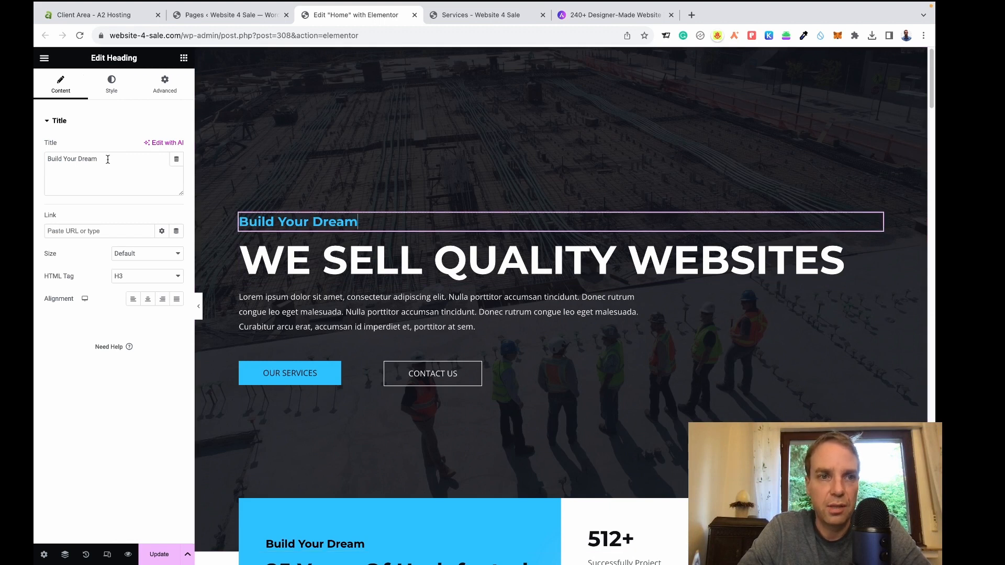
{"action": "left_click_drag", "start_coordinate": [107, 159], "coordinate": [45, 160]}
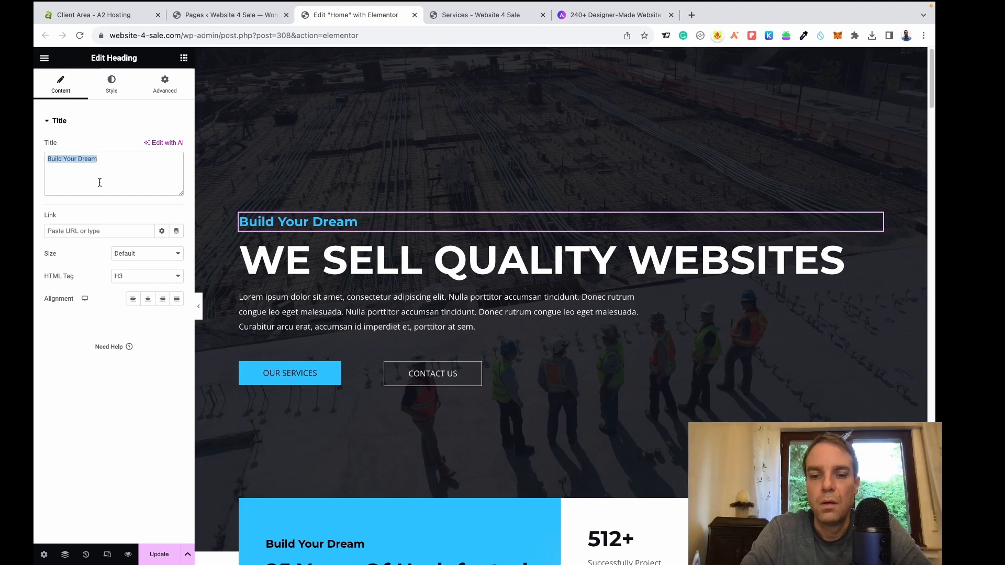
{"action": "type", "text": "Pre"}
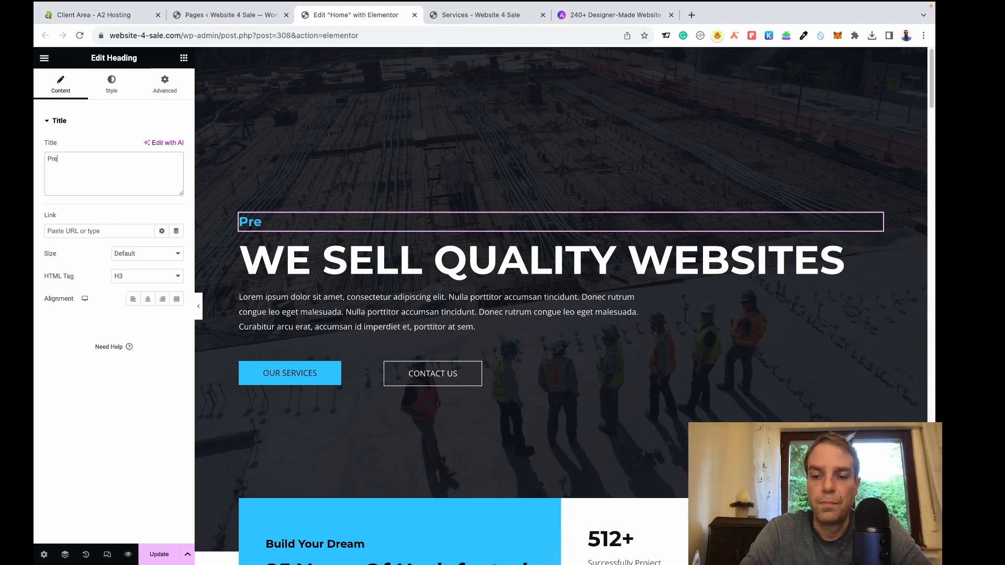
{"action": "type", "text": "-Mq"}
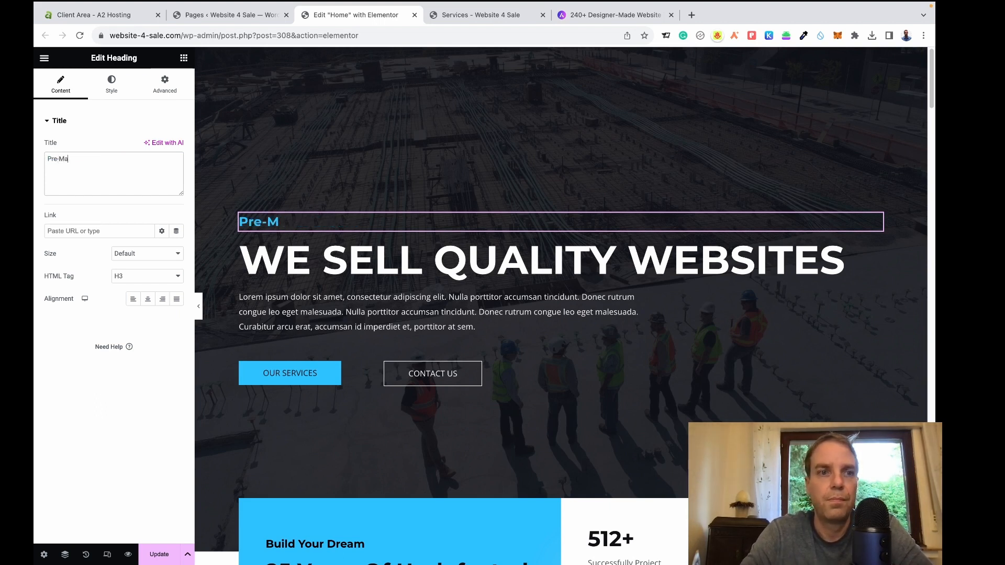
{"action": "type", "text": "de Websi"}
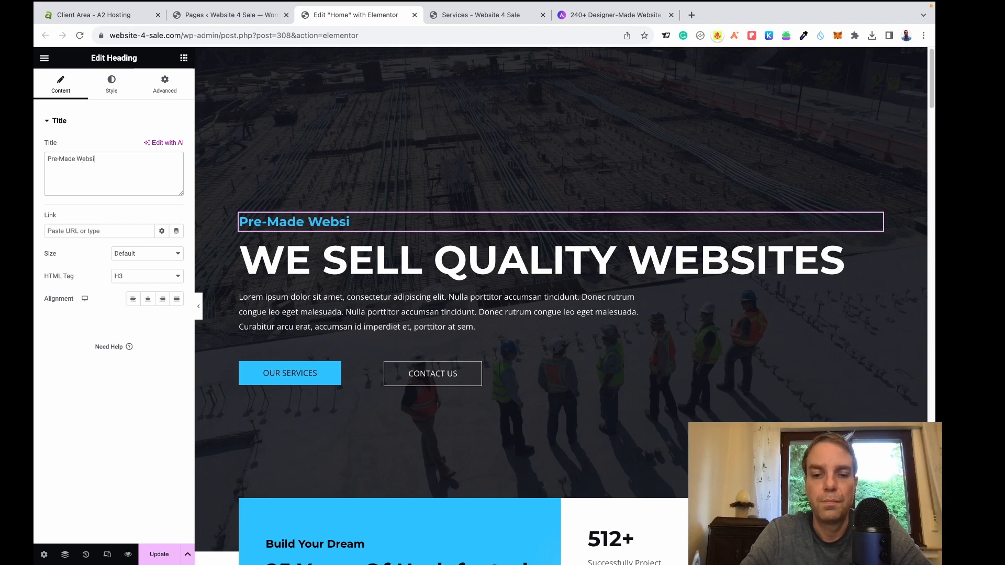
{"action": "type", "text": "tes"}
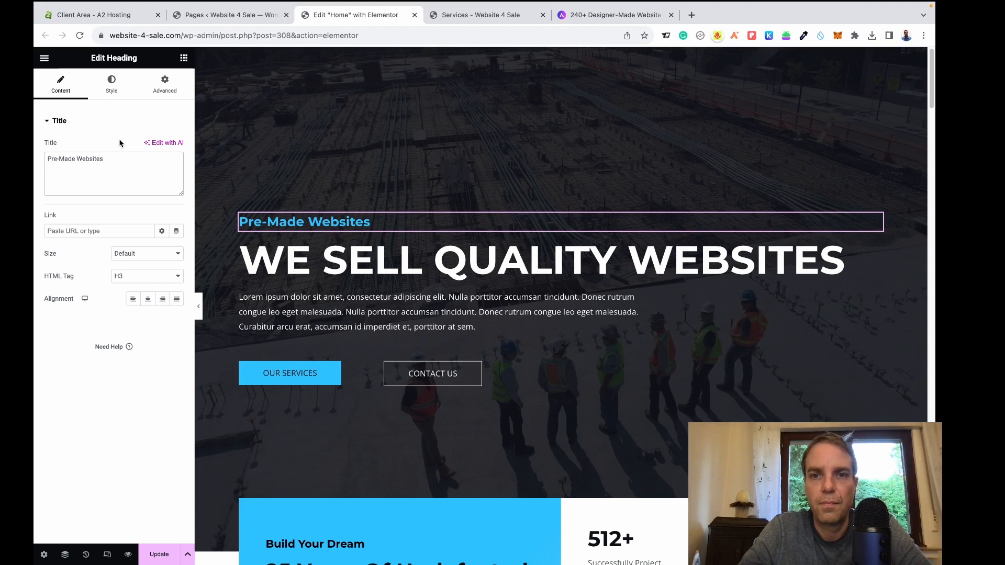
{"action": "type", "text": " For Sale"}
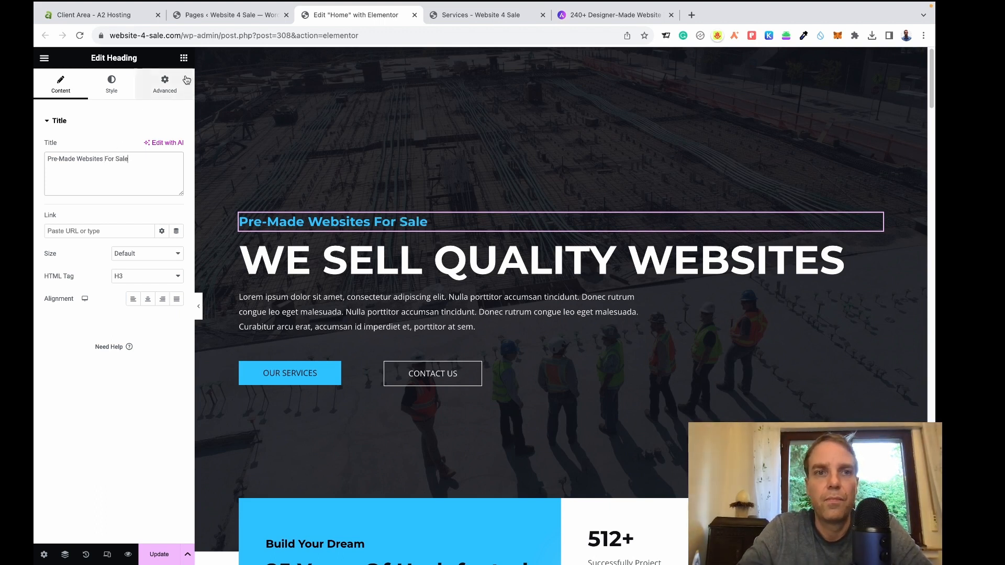
{"action": "left_click", "coordinate": [183, 58]}
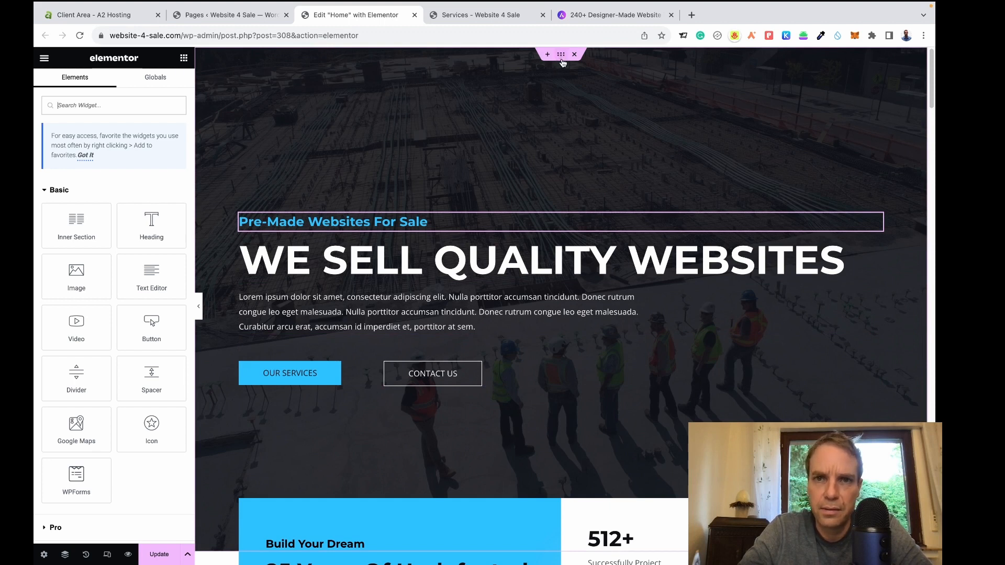
Start replacing the hero section's background image from its Style settings.
{"action": "left_click", "coordinate": [561, 56]}
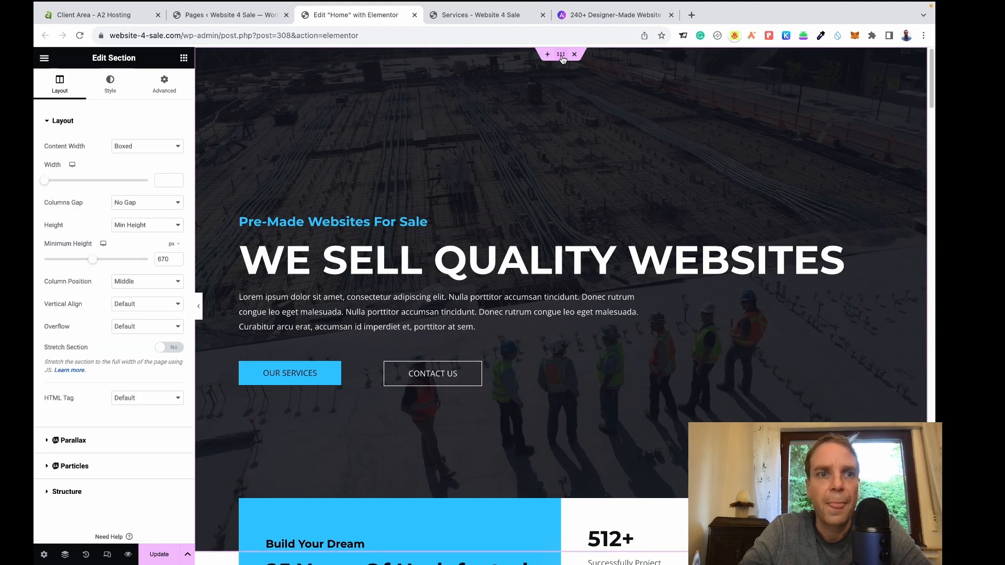
{"action": "left_click", "coordinate": [110, 84]}
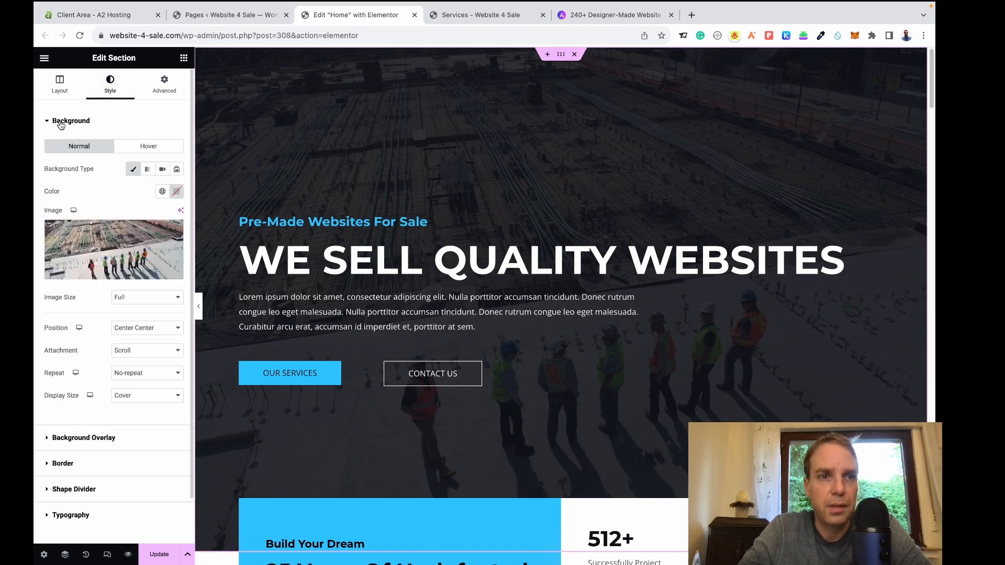
{"action": "mouse_move", "coordinate": [108, 243]}
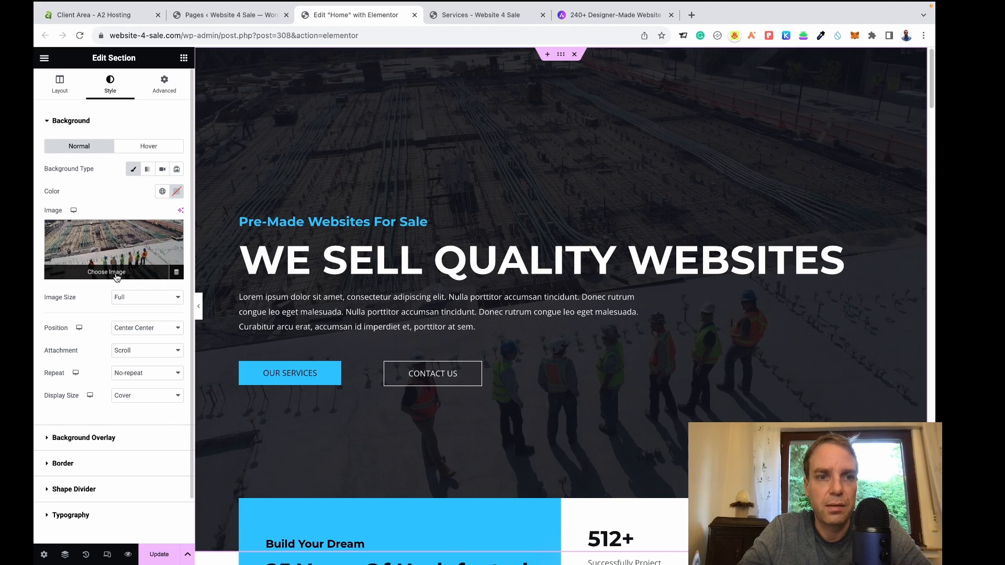
{"action": "left_click", "coordinate": [116, 274]}
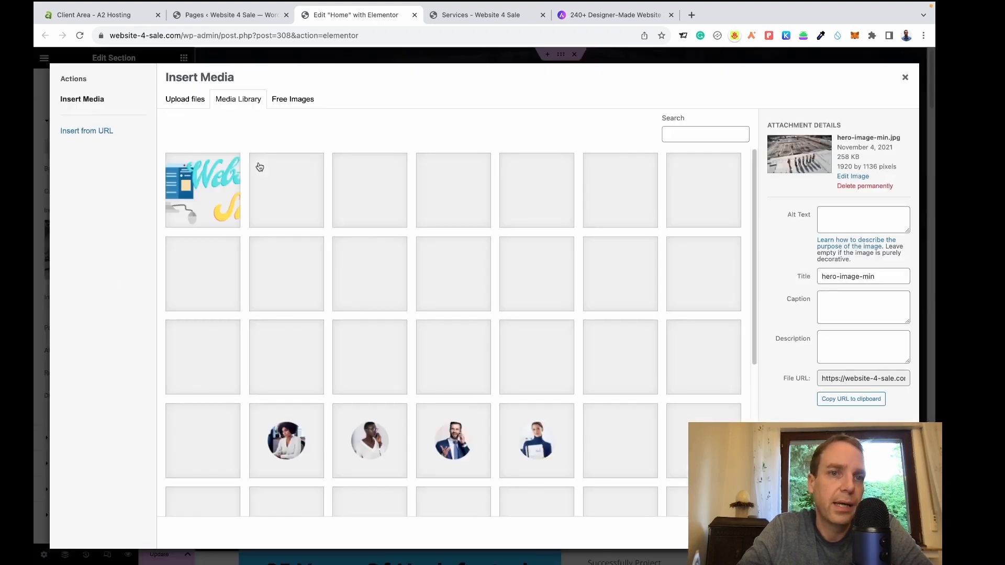
Look at Upload files, then browse the Free Images stock photos in the media picker.
{"action": "left_click", "coordinate": [194, 102]}
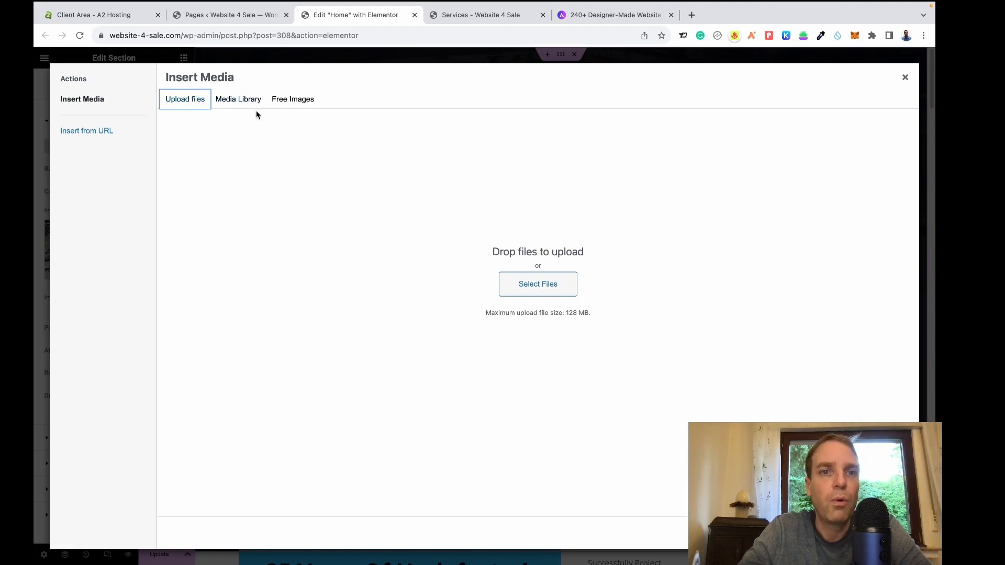
{"action": "left_click", "coordinate": [283, 101]}
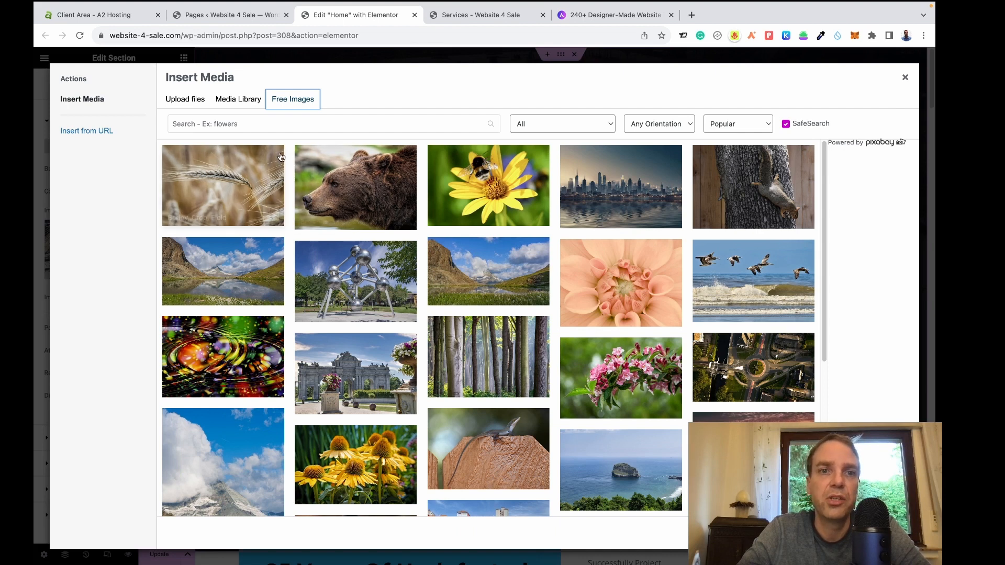
Search the free images for 'office' and download a desk workspace photo.
{"action": "left_click", "coordinate": [269, 125]}
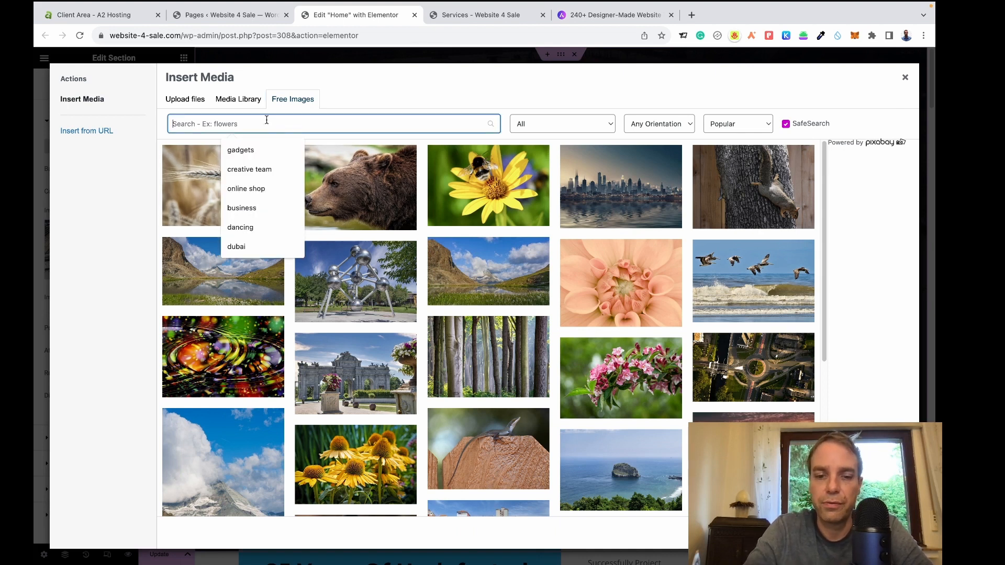
{"action": "type", "text": "office"}
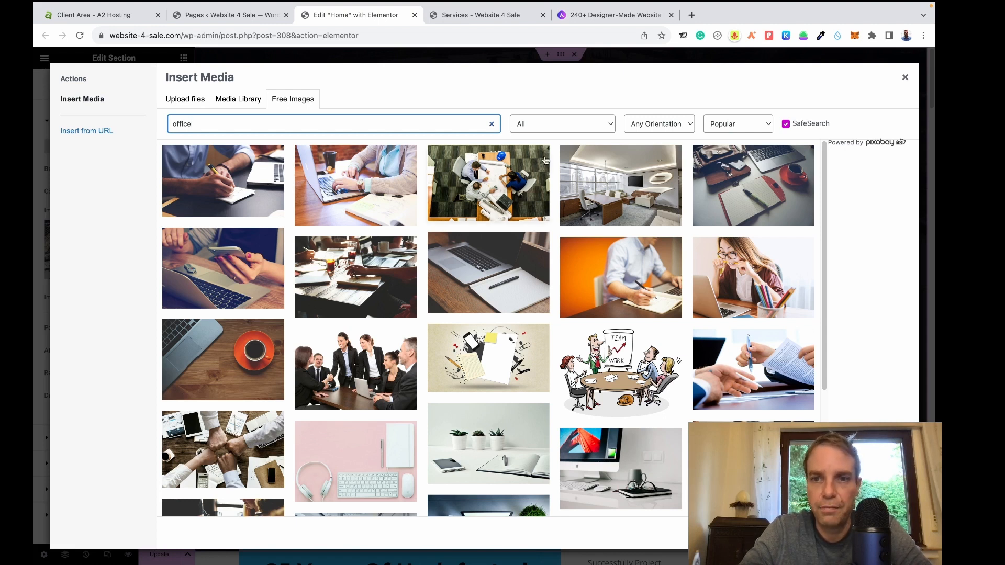
{"action": "scroll", "coordinate": [564, 182], "scroll_direction": "down", "scroll_amount": 1}
{"action": "scroll", "coordinate": [564, 181], "scroll_direction": "down", "scroll_amount": 5}
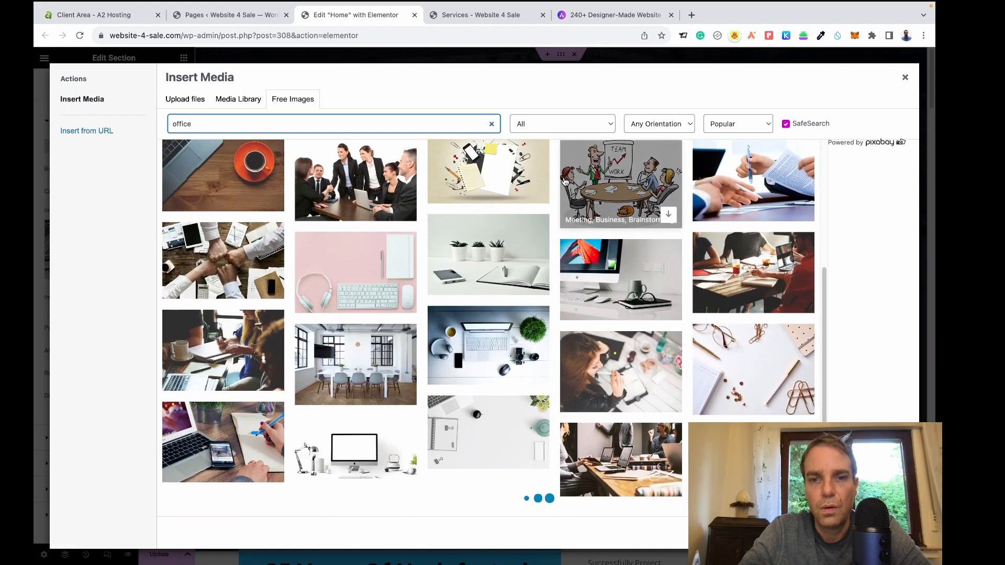
{"action": "scroll", "coordinate": [716, 346], "scroll_direction": "down", "scroll_amount": 1}
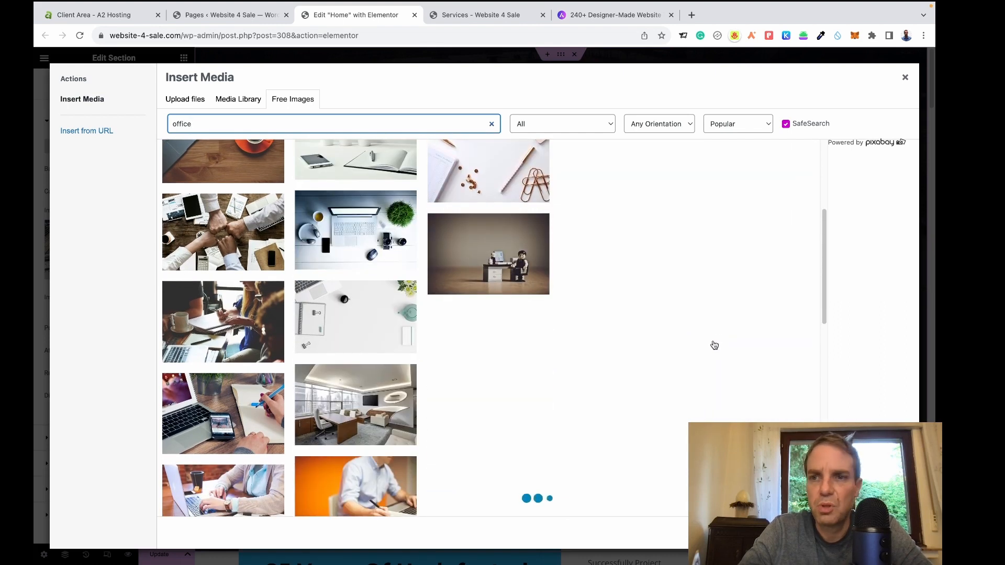
{"action": "scroll", "coordinate": [715, 346], "scroll_direction": "down", "scroll_amount": 1}
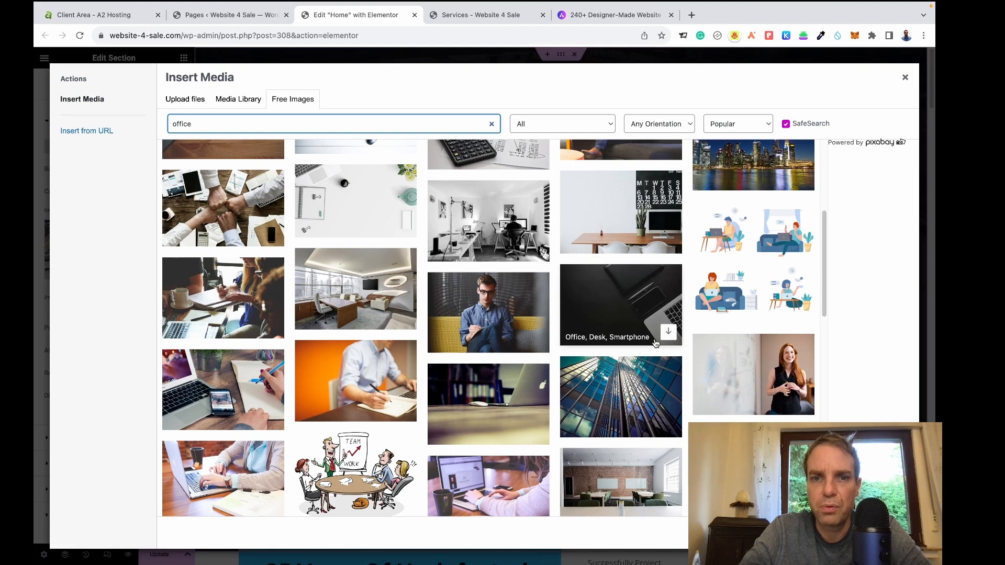
{"action": "scroll", "coordinate": [656, 344], "scroll_direction": "up", "scroll_amount": 5}
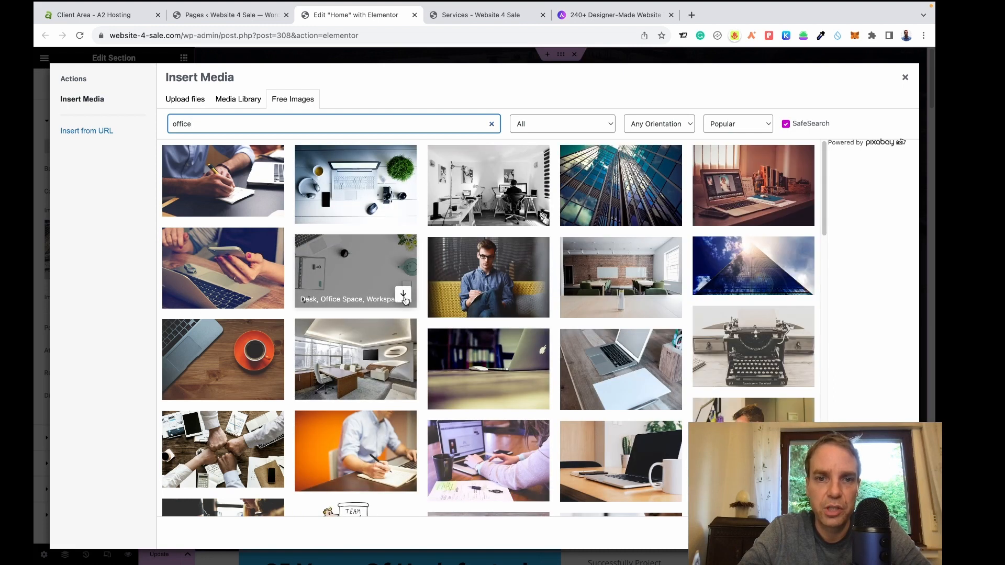
{"action": "left_click", "coordinate": [406, 299]}
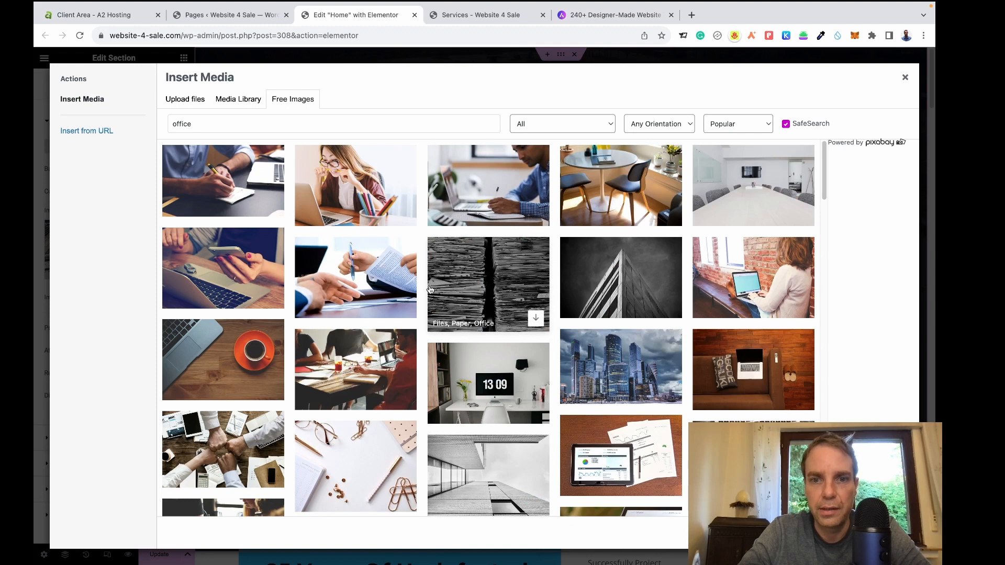
Insert the downloaded black-and-white office photo as the hero section's background.
{"action": "scroll", "coordinate": [413, 299], "scroll_direction": "down", "scroll_amount": 4}
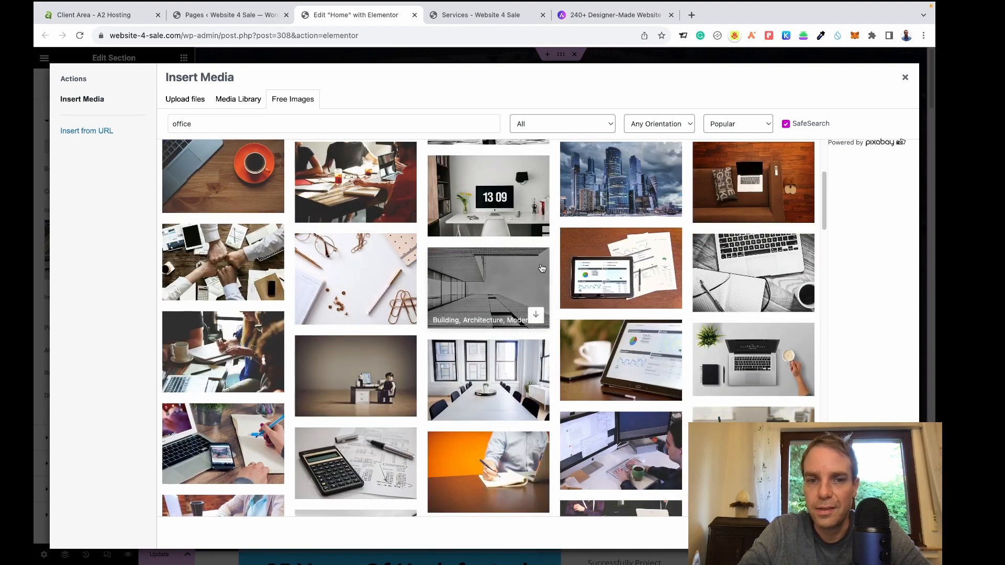
{"action": "scroll", "coordinate": [542, 268], "scroll_direction": "down", "scroll_amount": 1}
{"action": "scroll", "coordinate": [542, 268], "scroll_direction": "down", "scroll_amount": 1}
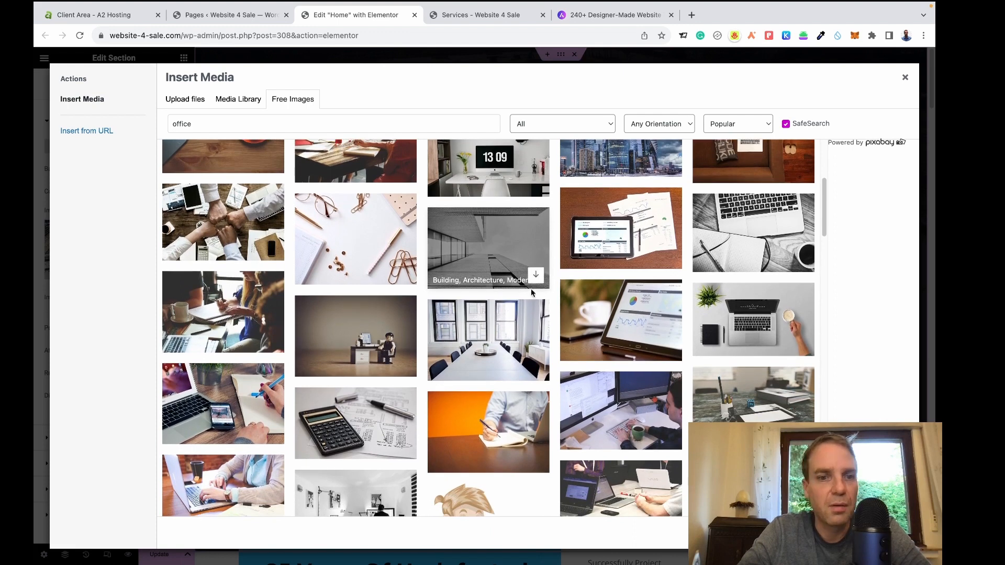
{"action": "scroll", "coordinate": [396, 309], "scroll_direction": "down", "scroll_amount": 2}
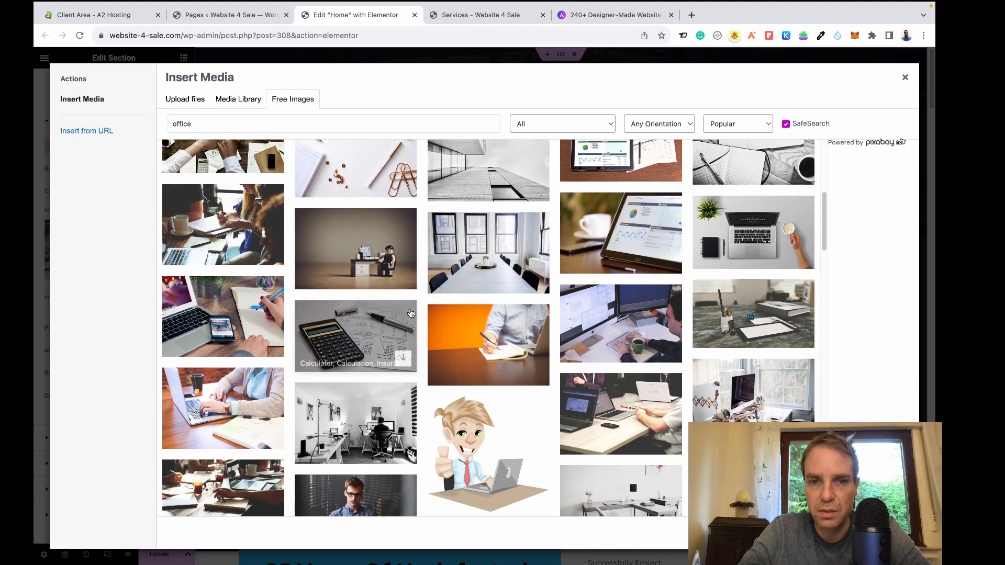
{"action": "left_click", "coordinate": [403, 452]}
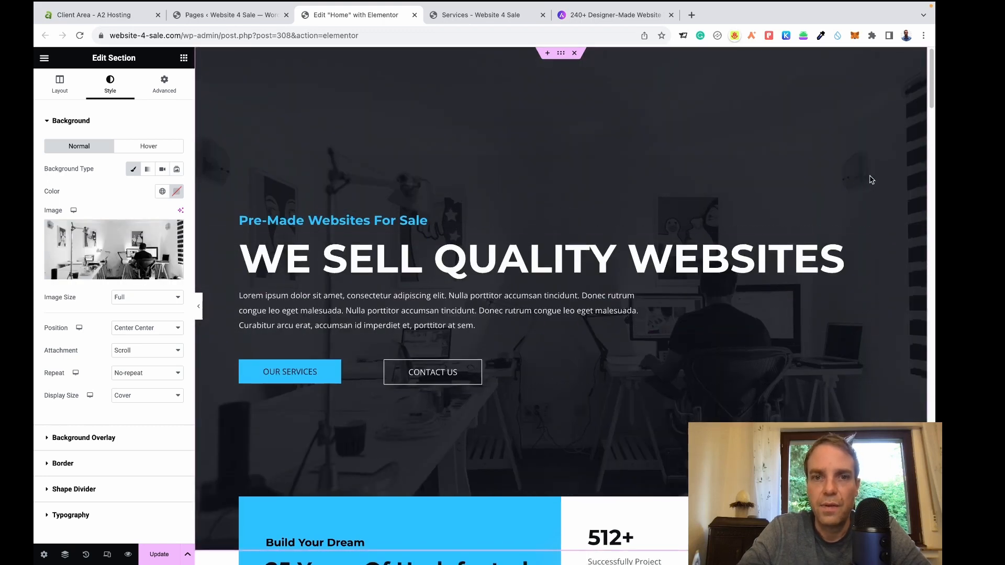
Expand the hero section's Background Overlay settings, showing a dark gradient at 0.87 opacity.
{"action": "scroll", "coordinate": [870, 180], "scroll_direction": "down", "scroll_amount": 1}
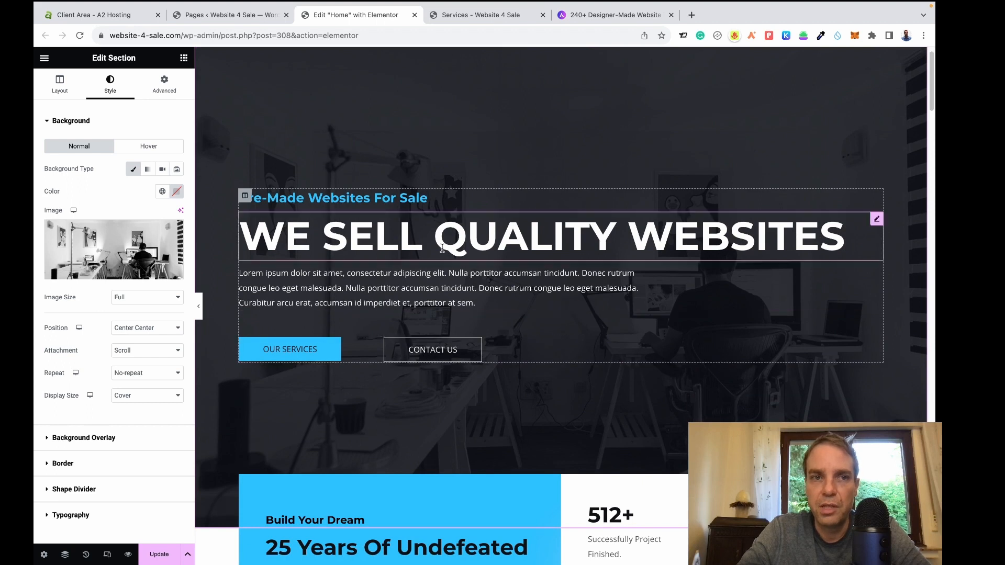
{"action": "scroll", "coordinate": [455, 104], "scroll_direction": "up", "scroll_amount": 1}
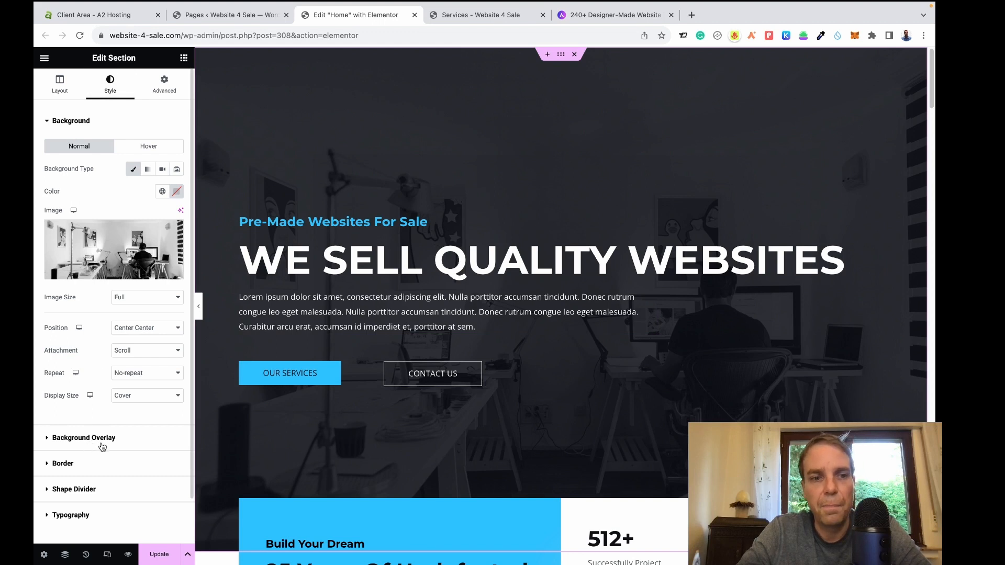
{"action": "left_click", "coordinate": [51, 439]}
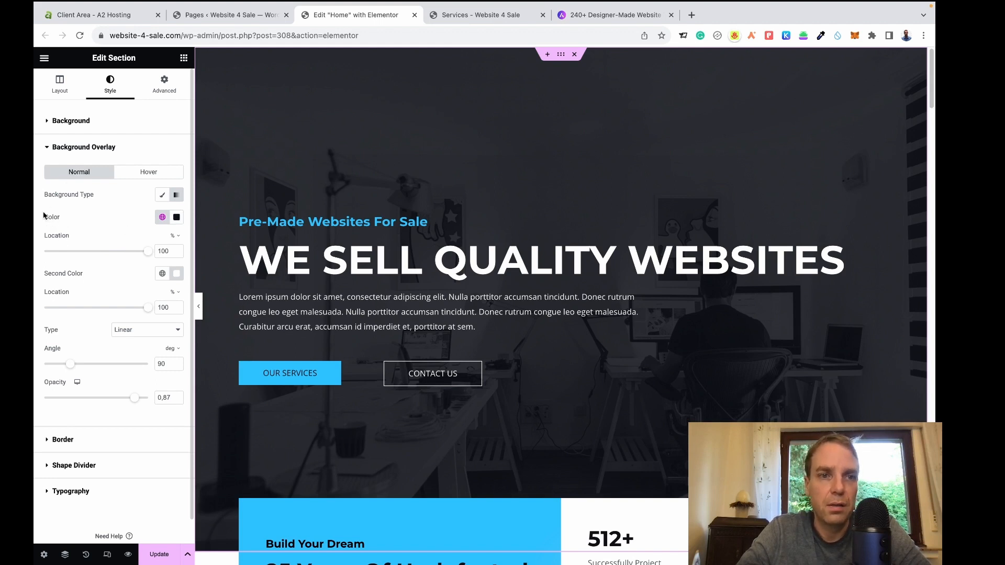
Drag the hero overlay colour's alpha to 0 so the office photo shows clearly.
{"action": "left_click", "coordinate": [177, 217]}
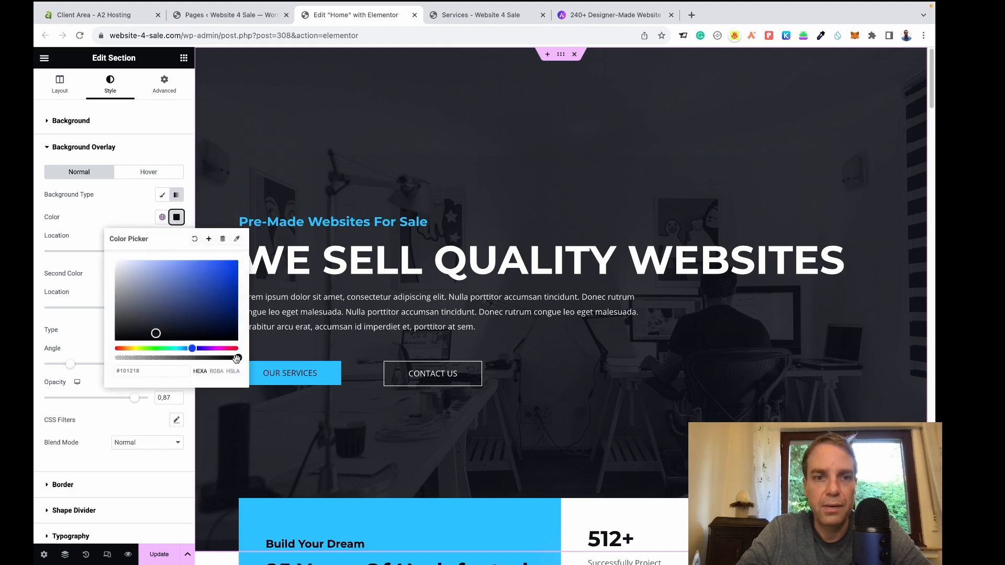
{"action": "left_click_drag", "start_coordinate": [236, 358], "coordinate": [186, 358]}
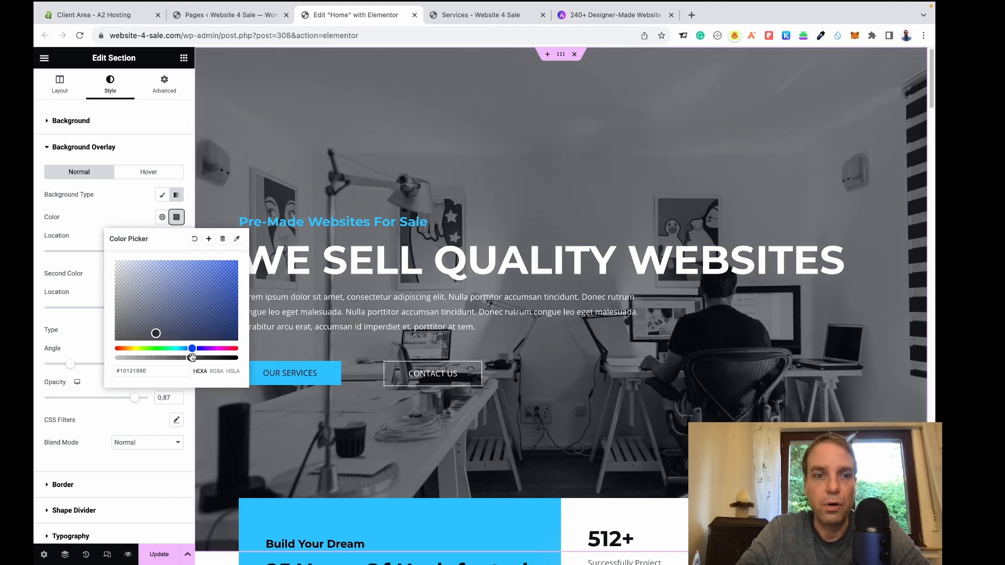
{"action": "left_click_drag", "start_coordinate": [192, 358], "coordinate": [142, 358]}
{"action": "left_click_drag", "start_coordinate": [116, 355], "coordinate": [187, 360]}
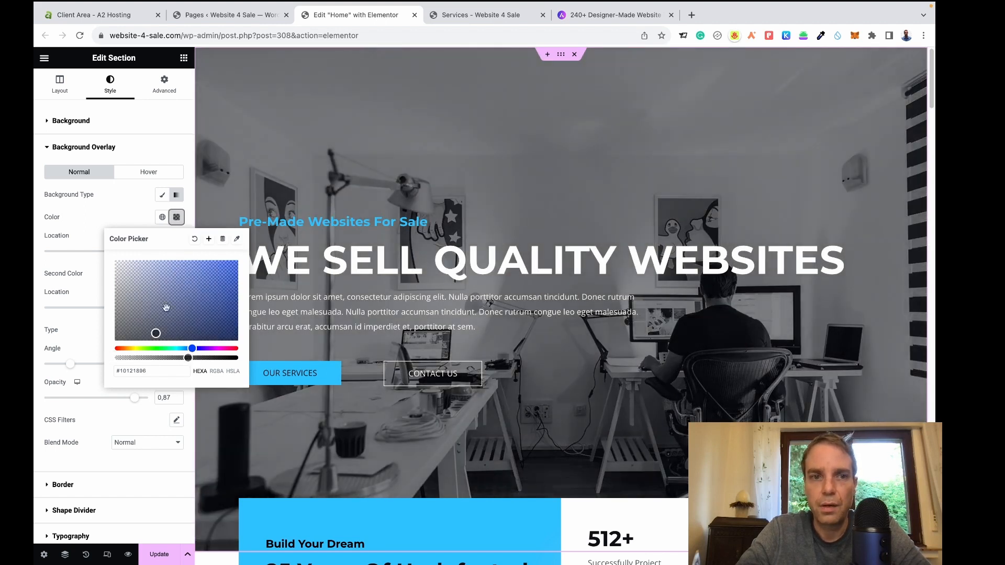
{"action": "left_click", "coordinate": [144, 209]}
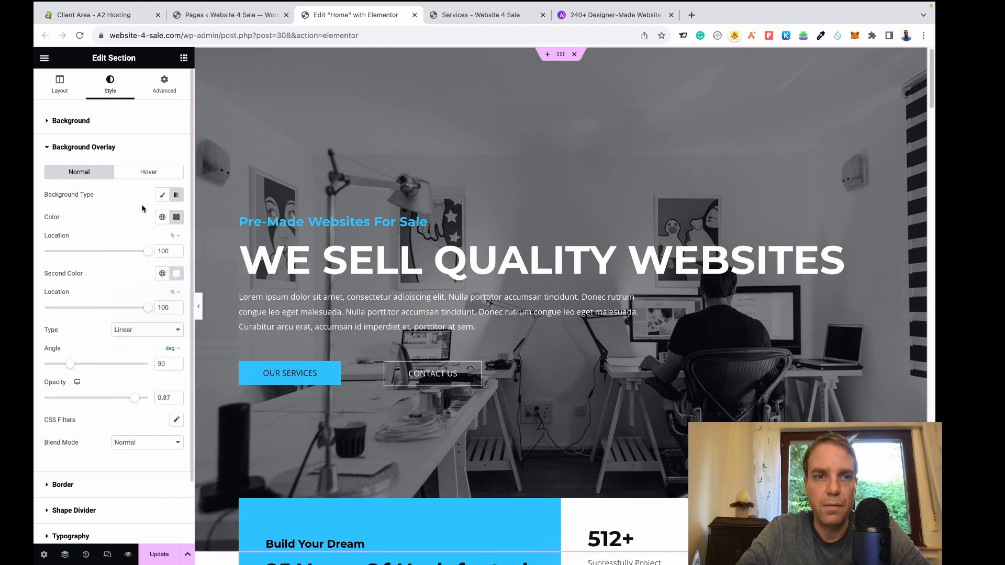
{"action": "left_click", "coordinate": [183, 59]}
{"action": "scroll", "coordinate": [468, 234], "scroll_direction": "down", "scroll_amount": 5}
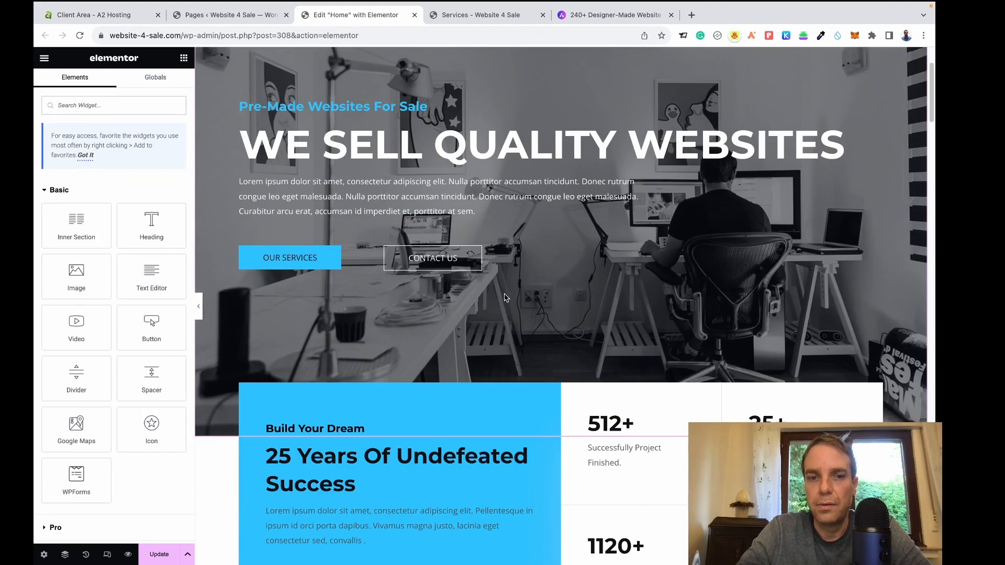
{"action": "scroll", "coordinate": [500, 291], "scroll_direction": "down", "scroll_amount": 1}
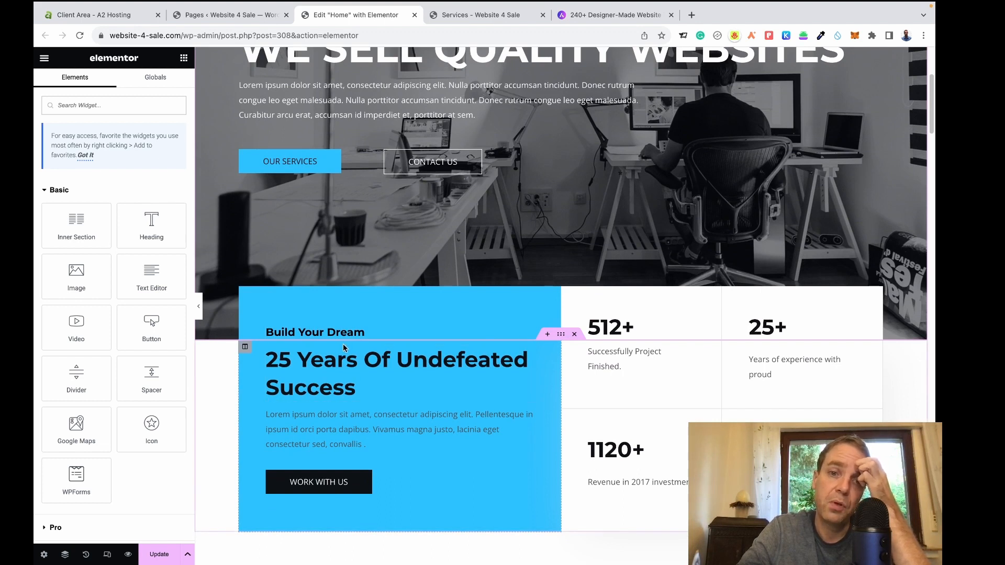
Add an Image widget below the '25 Years Of Undefeated Success' heading in the blue box.
{"action": "left_click", "coordinate": [352, 365]}
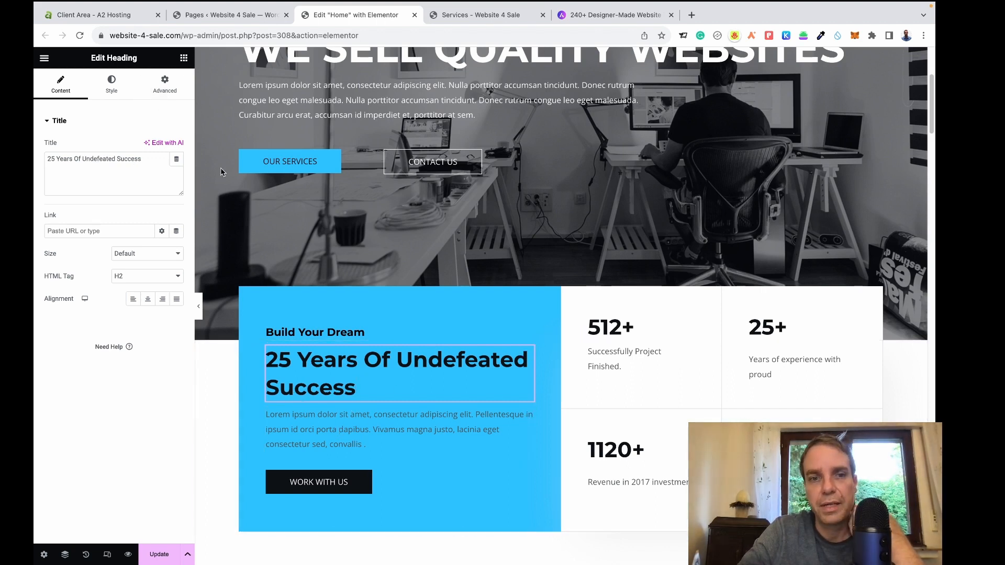
{"action": "left_click", "coordinate": [184, 59]}
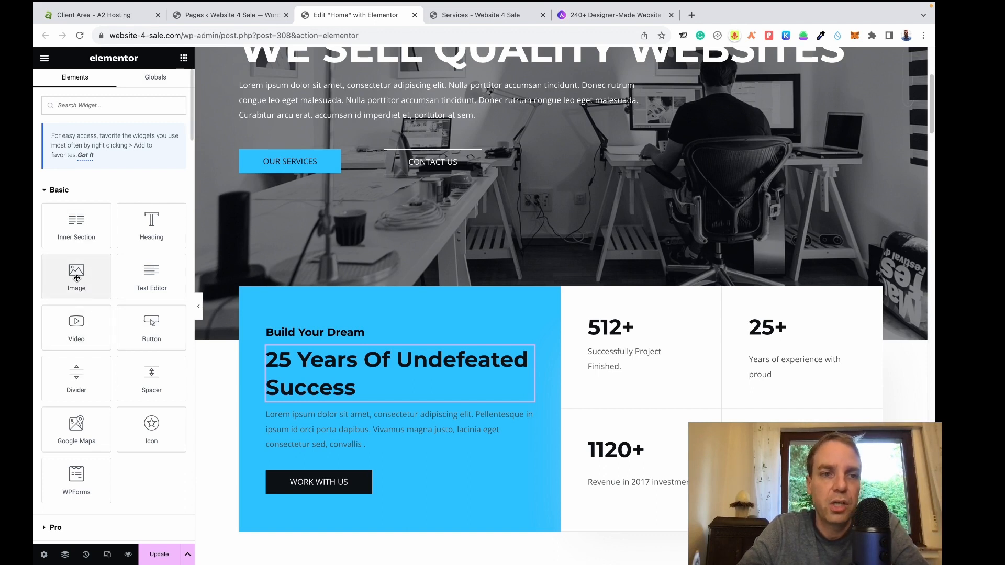
{"action": "left_click_drag", "start_coordinate": [77, 278], "coordinate": [337, 392]}
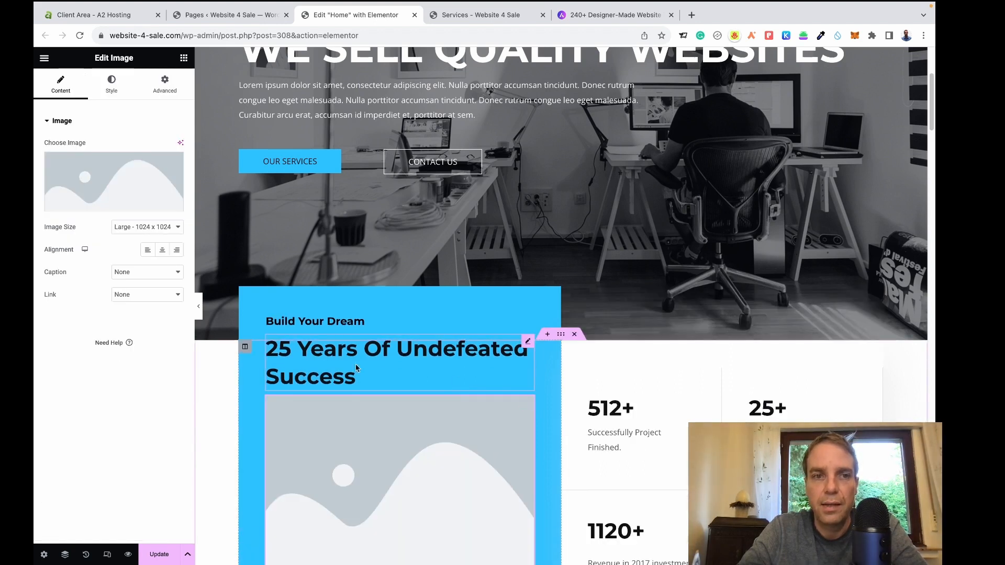
{"action": "scroll", "coordinate": [366, 361], "scroll_direction": "down", "scroll_amount": 5}
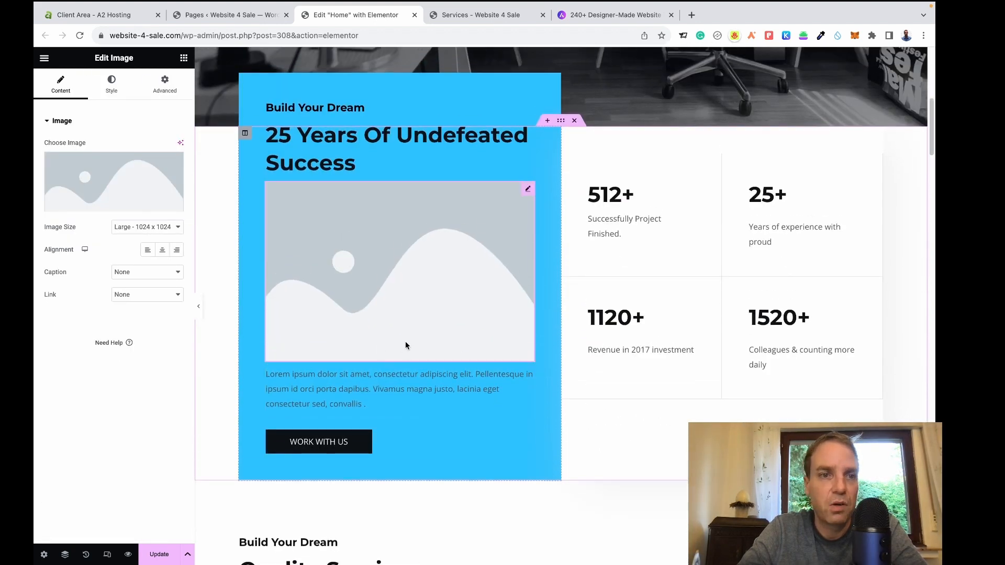
Insert the Website 4 Sale logo from the Media Library into the new Image widget.
{"action": "mouse_move", "coordinate": [106, 208]}
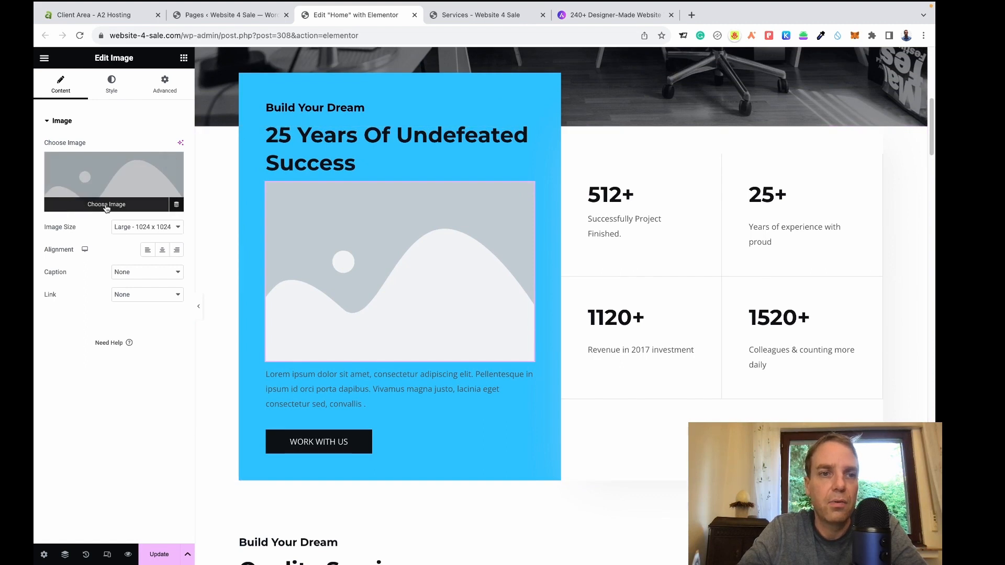
{"action": "left_click", "coordinate": [106, 205]}
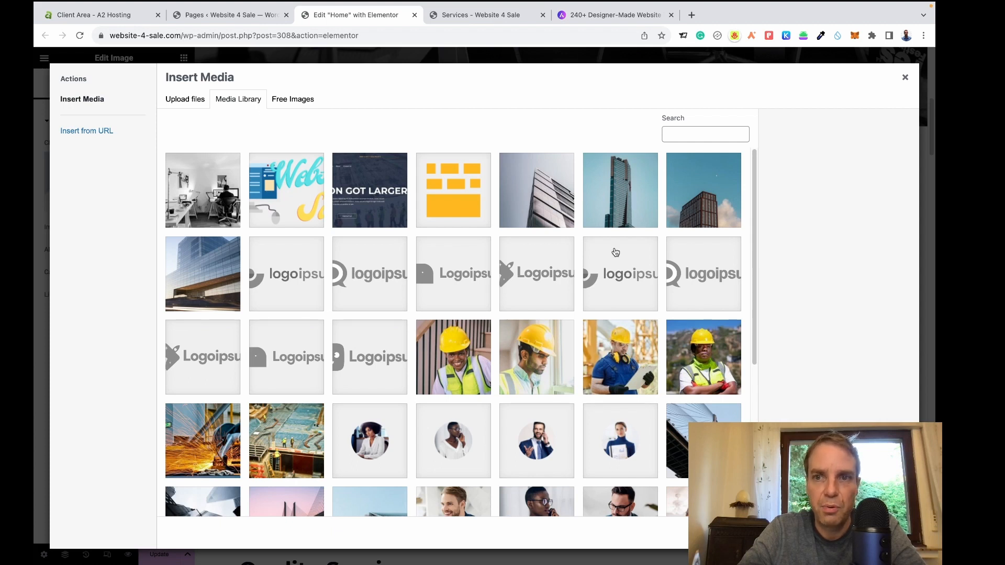
{"action": "scroll", "coordinate": [612, 252], "scroll_direction": "down", "scroll_amount": 5}
{"action": "scroll", "coordinate": [570, 262], "scroll_direction": "up", "scroll_amount": 4}
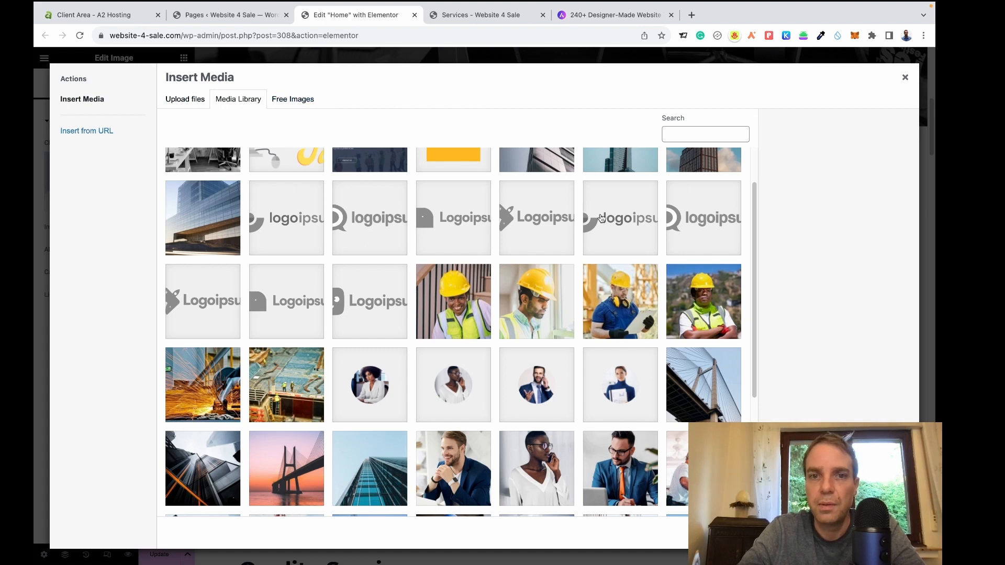
{"action": "scroll", "coordinate": [645, 293], "scroll_direction": "up", "scroll_amount": 2}
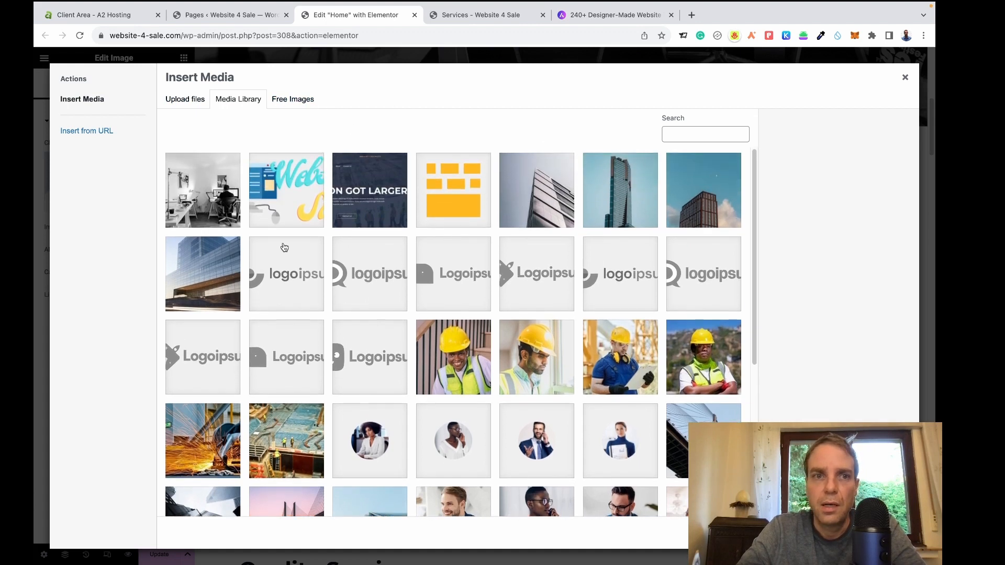
{"action": "left_click", "coordinate": [292, 216]}
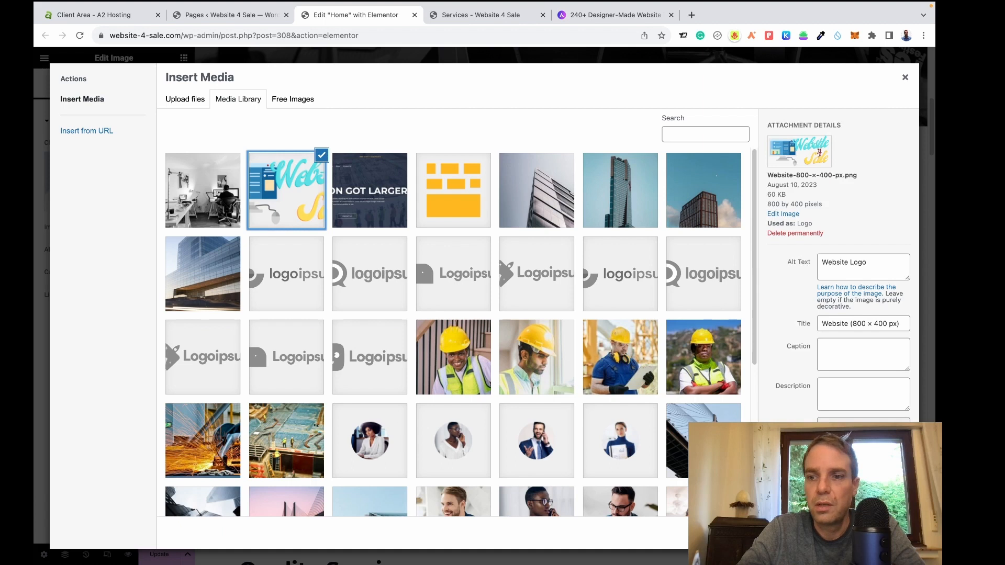
{"action": "left_click", "coordinate": [890, 533]}
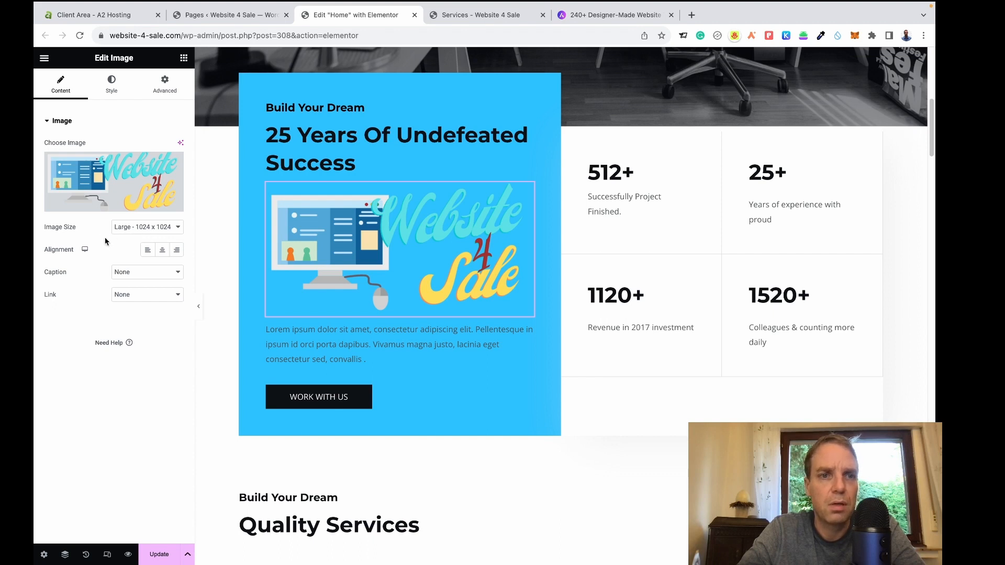
Resize the logo to Medium - 300 x 300 and save the Home page with Update.
{"action": "left_click", "coordinate": [124, 229]}
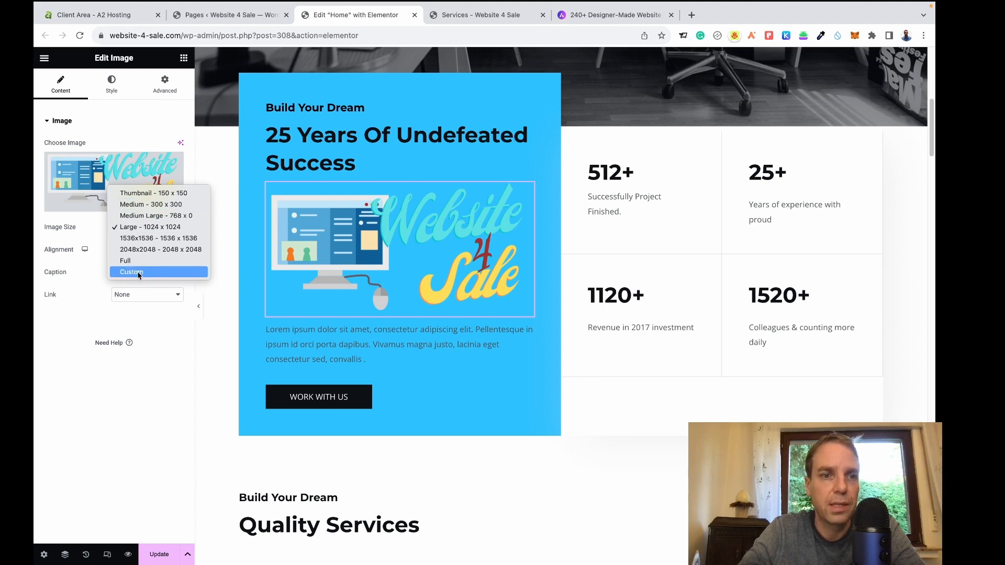
{"action": "left_click", "coordinate": [156, 206]}
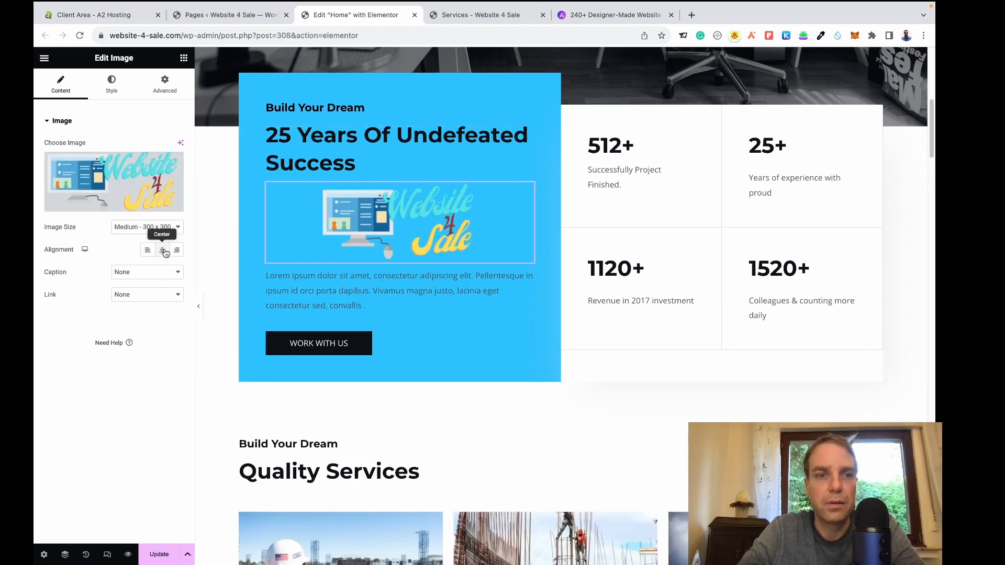
{"action": "left_click", "coordinate": [183, 60]}
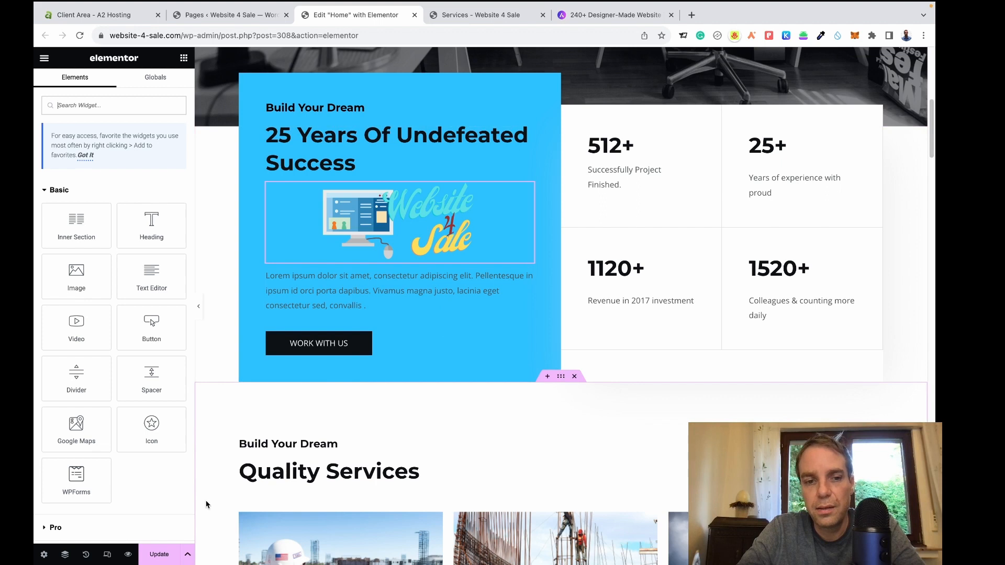
{"action": "left_click", "coordinate": [160, 559]}
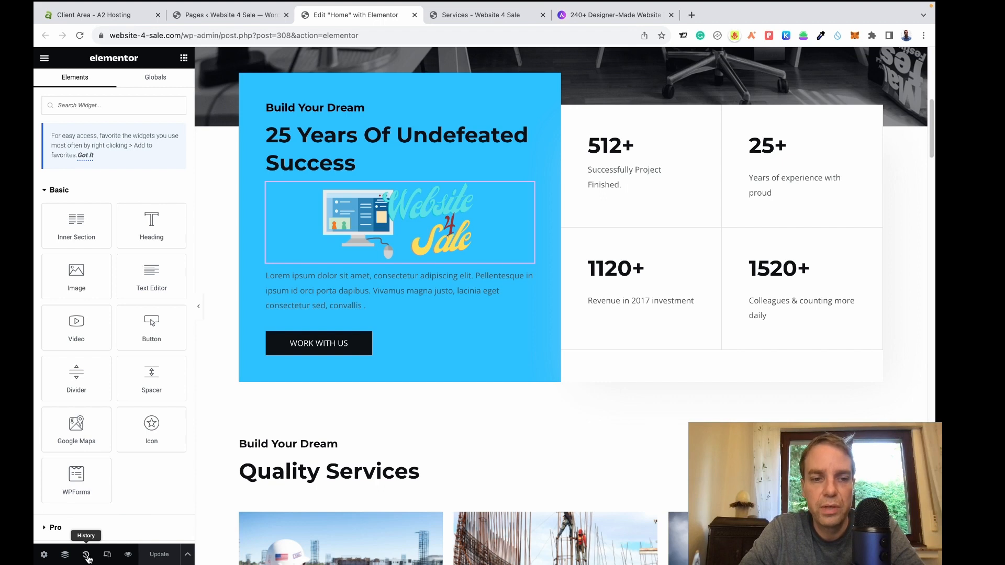
{"action": "left_click", "coordinate": [86, 555]}
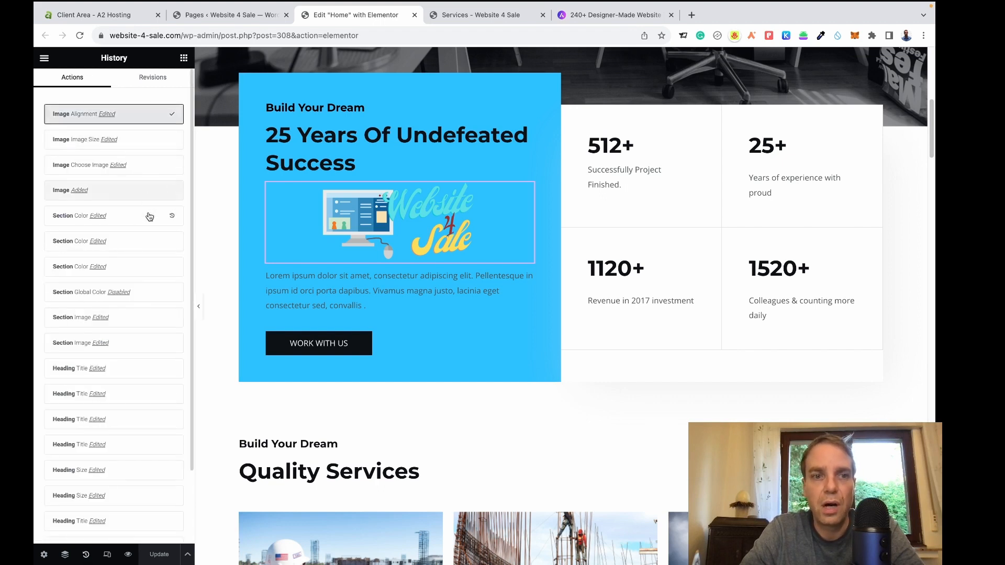
{"action": "left_click", "coordinate": [141, 140]}
{"action": "left_click", "coordinate": [141, 166]}
{"action": "left_click", "coordinate": [141, 190]}
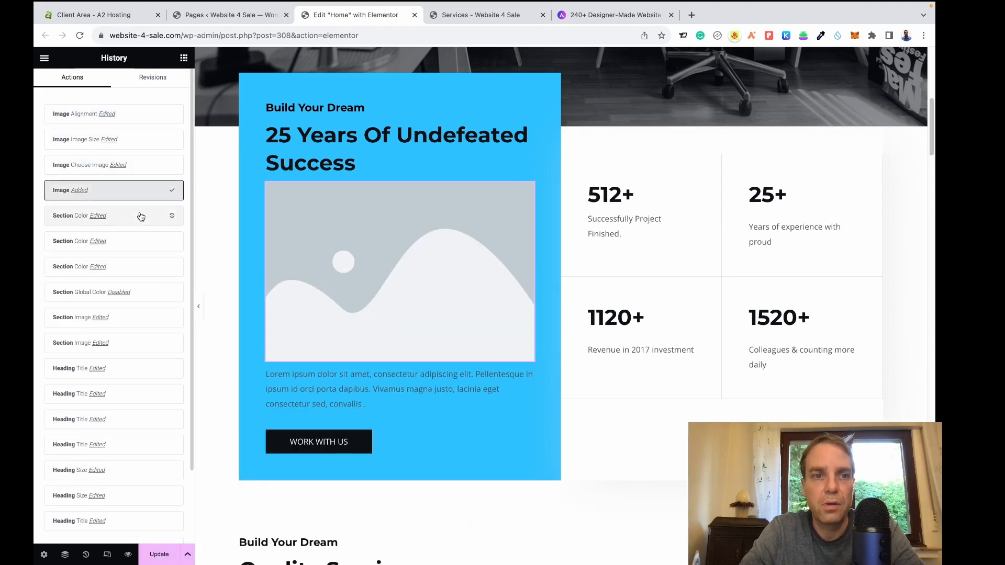
{"action": "left_click", "coordinate": [135, 267]}
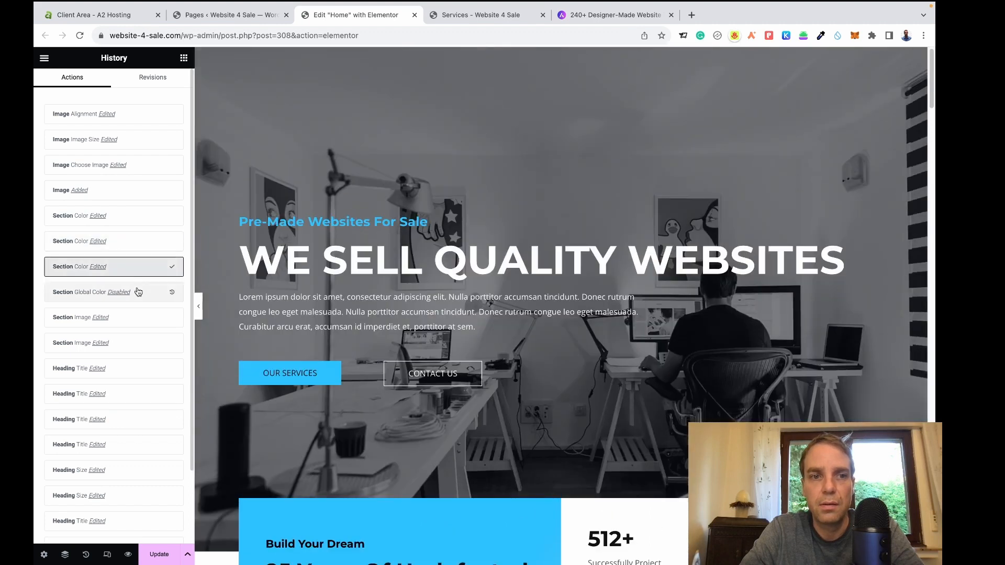
{"action": "left_click", "coordinate": [133, 116]}
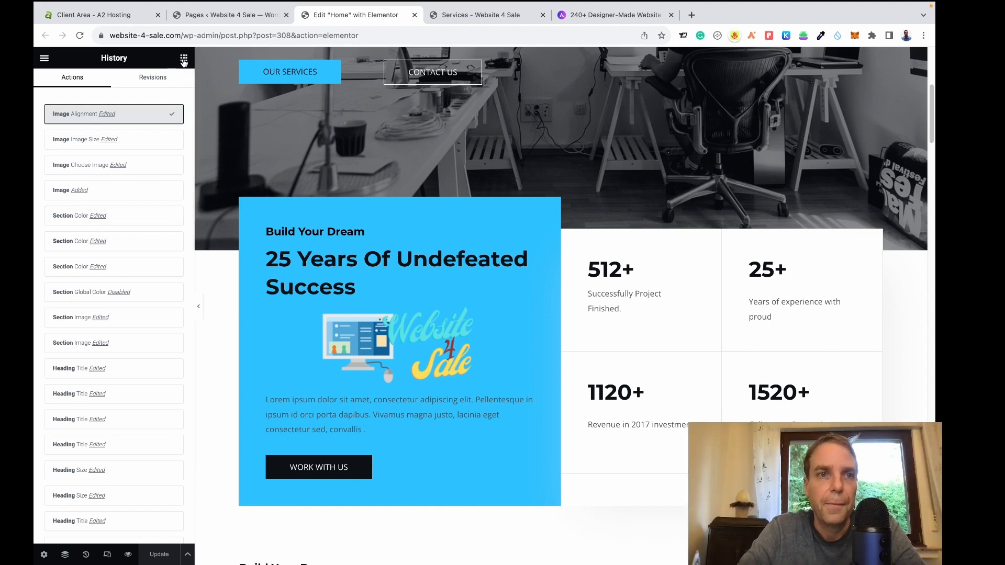
Delete the Build Your Dream heading, then restore it from the page's History panel.
{"action": "left_click", "coordinate": [184, 60]}
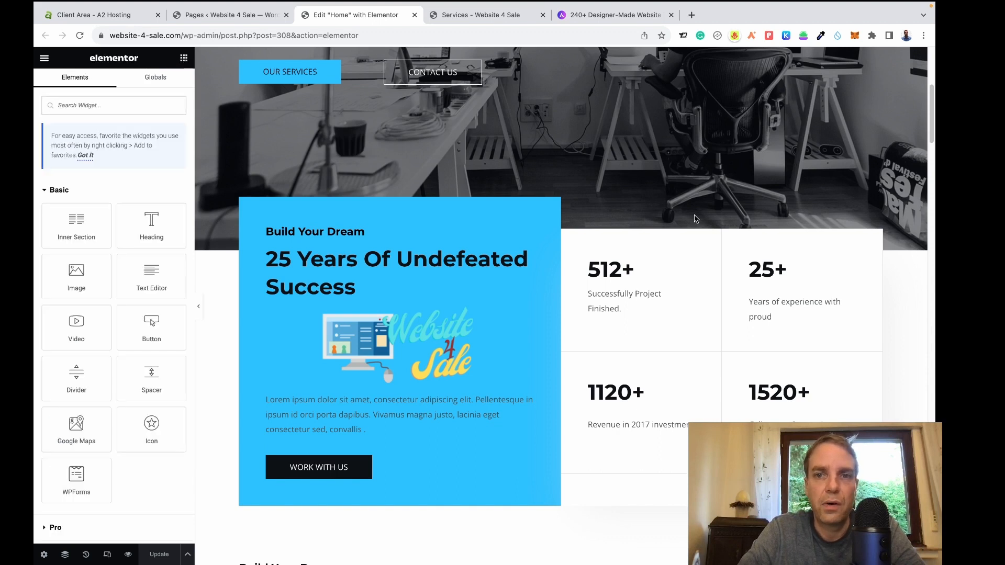
{"action": "scroll", "coordinate": [601, 266], "scroll_direction": "down", "scroll_amount": 1}
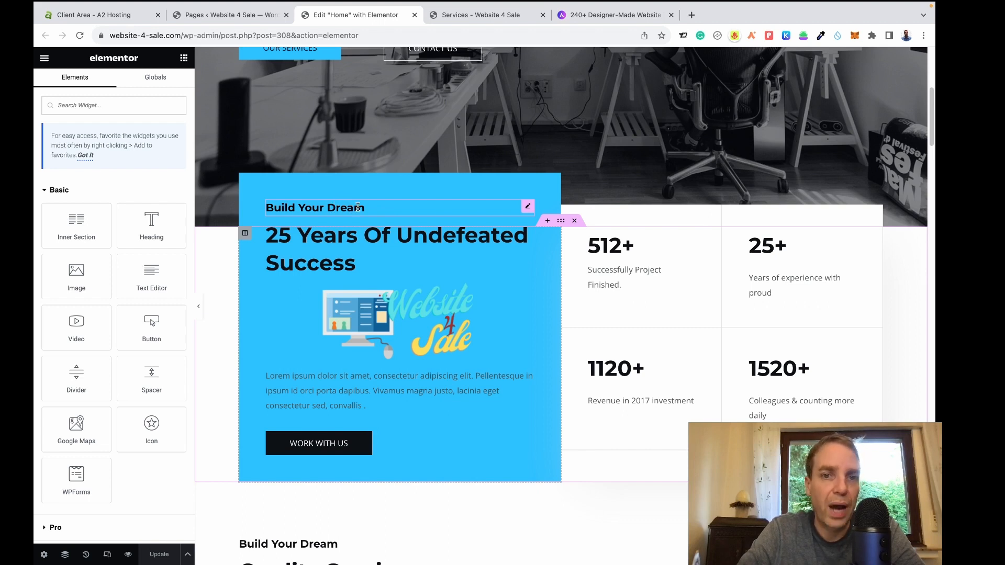
{"action": "right_click", "coordinate": [358, 209]}
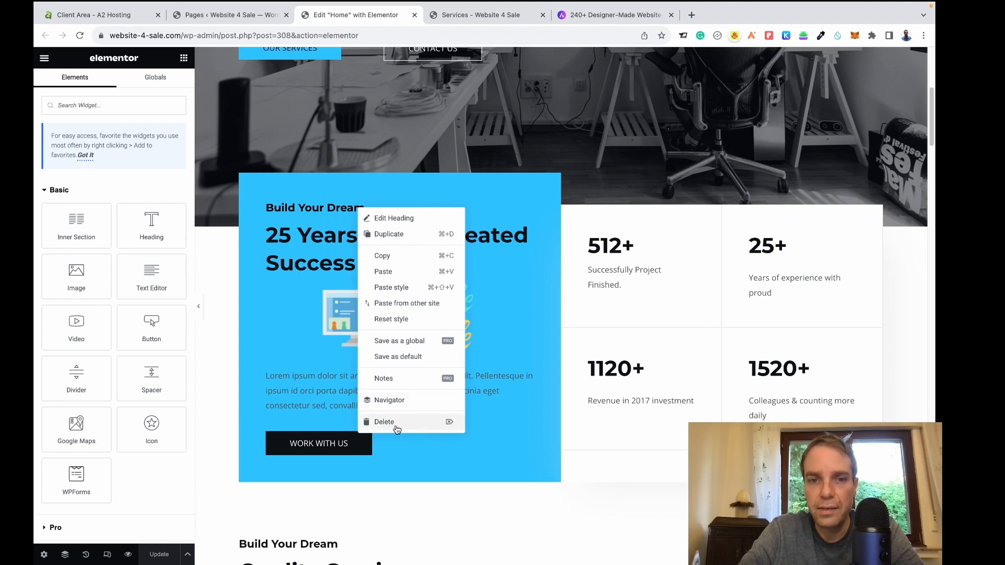
{"action": "left_click", "coordinate": [396, 426]}
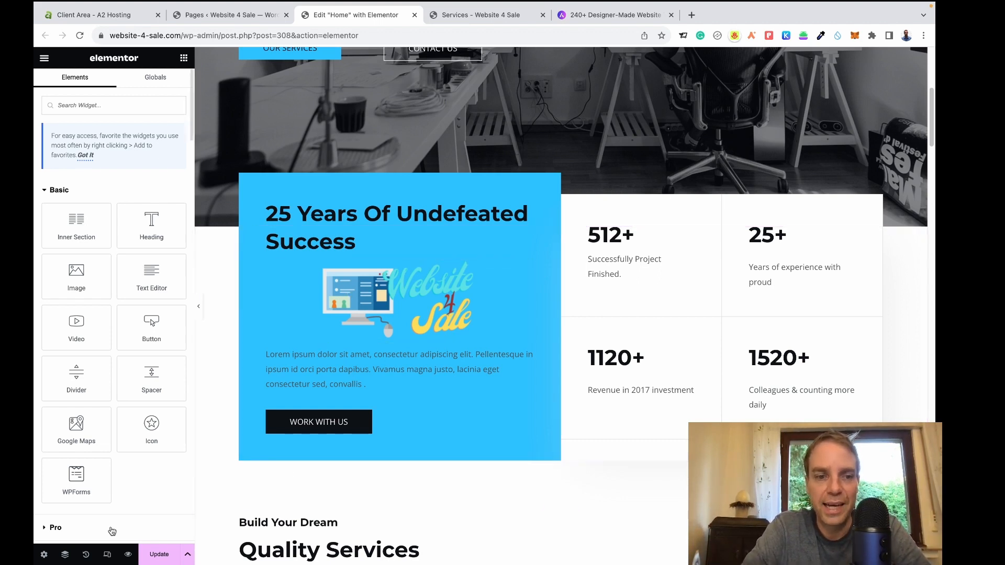
{"action": "left_click", "coordinate": [87, 556]}
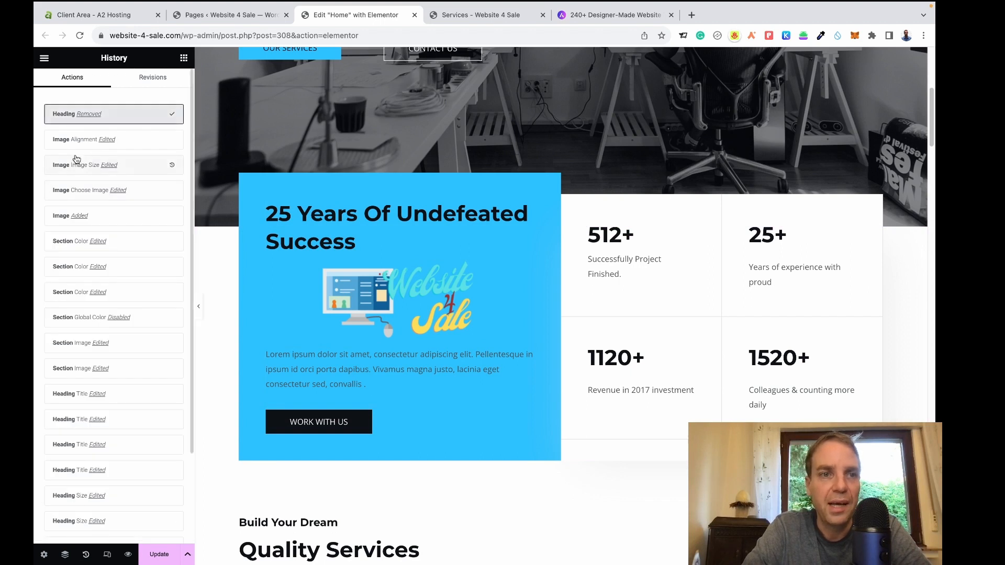
{"action": "left_click", "coordinate": [130, 144]}
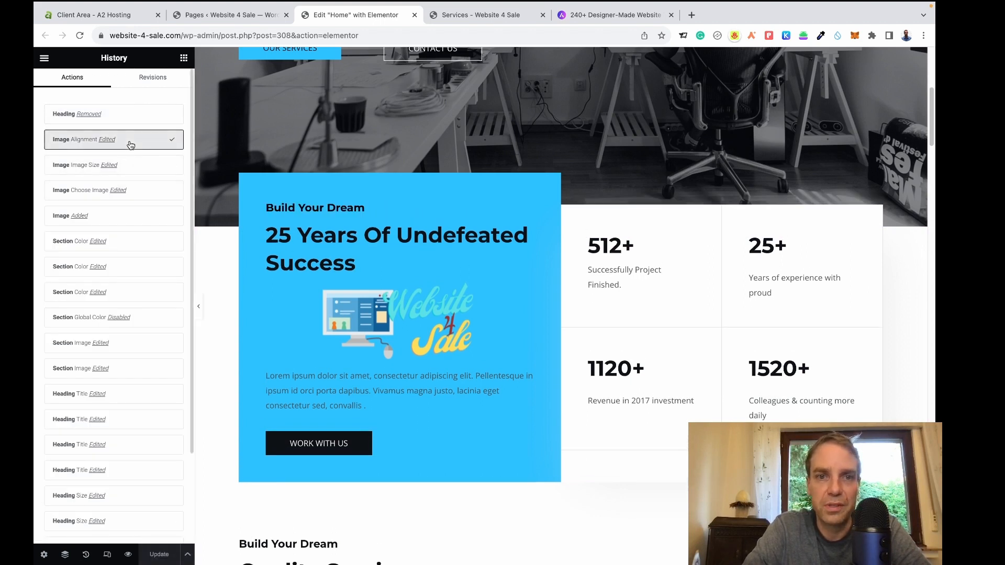
{"action": "left_click", "coordinate": [184, 57]}
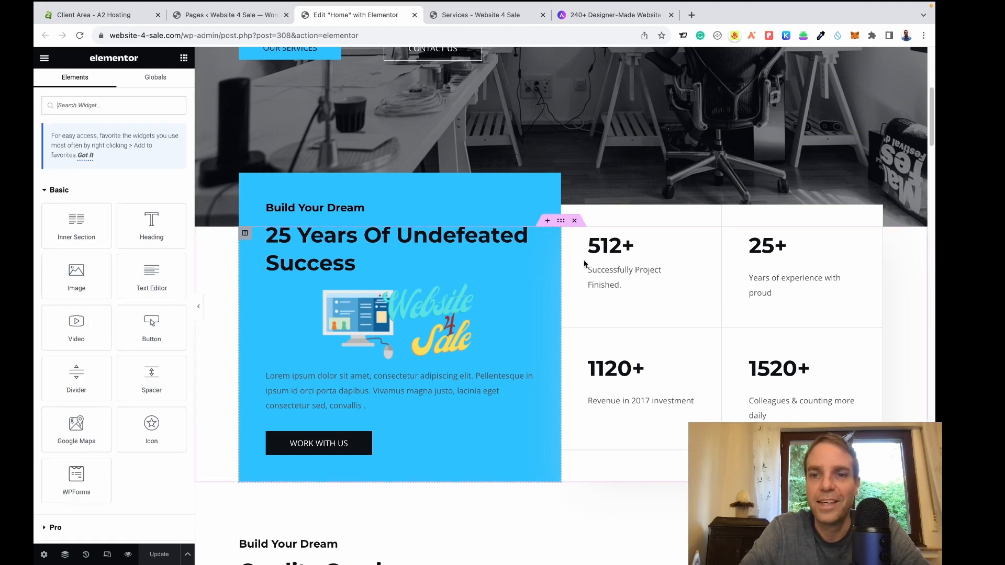
{"action": "scroll", "coordinate": [635, 301], "scroll_direction": "up", "scroll_amount": 5}
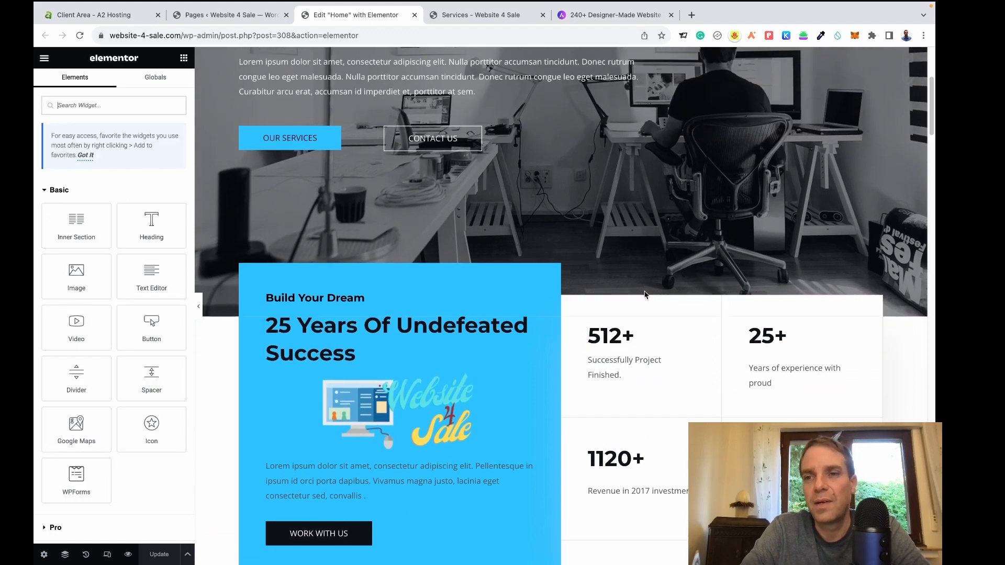
{"action": "scroll", "coordinate": [648, 294], "scroll_direction": "down", "scroll_amount": 10}
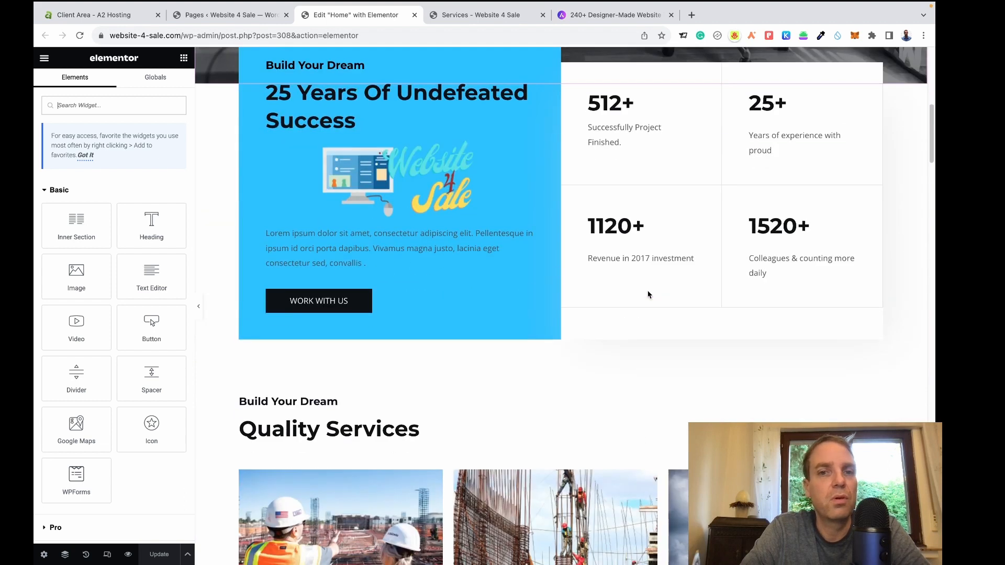
{"action": "scroll", "coordinate": [648, 293], "scroll_direction": "down", "scroll_amount": 4}
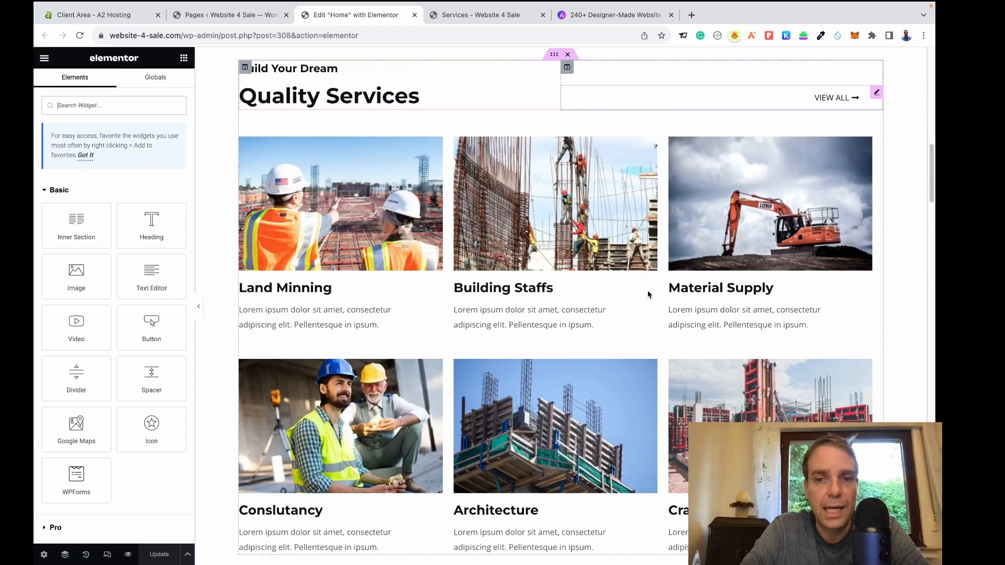
{"action": "scroll", "coordinate": [642, 314], "scroll_direction": "up", "scroll_amount": 2}
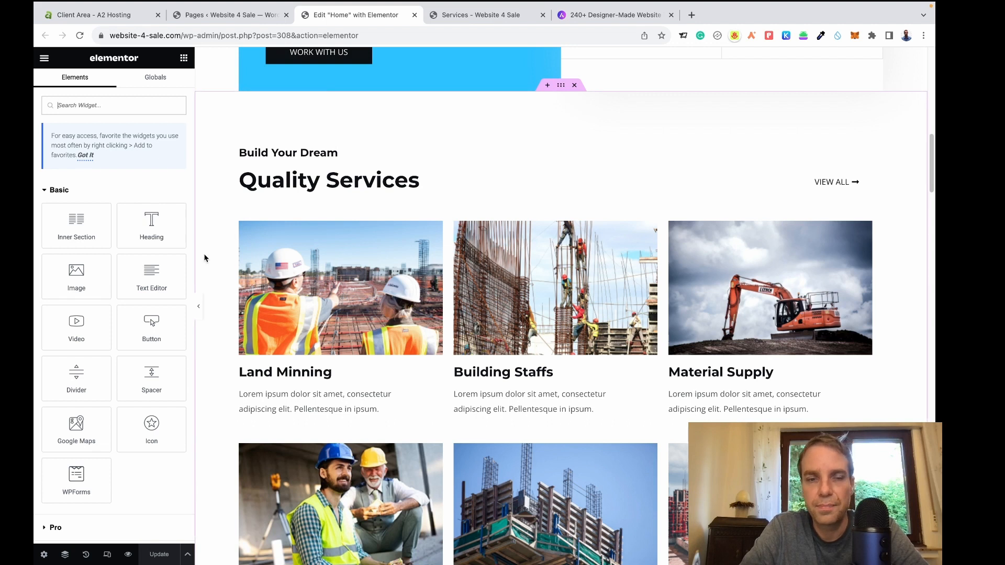
Delete the Quality Services section from the home page.
{"action": "left_click", "coordinate": [574, 85]}
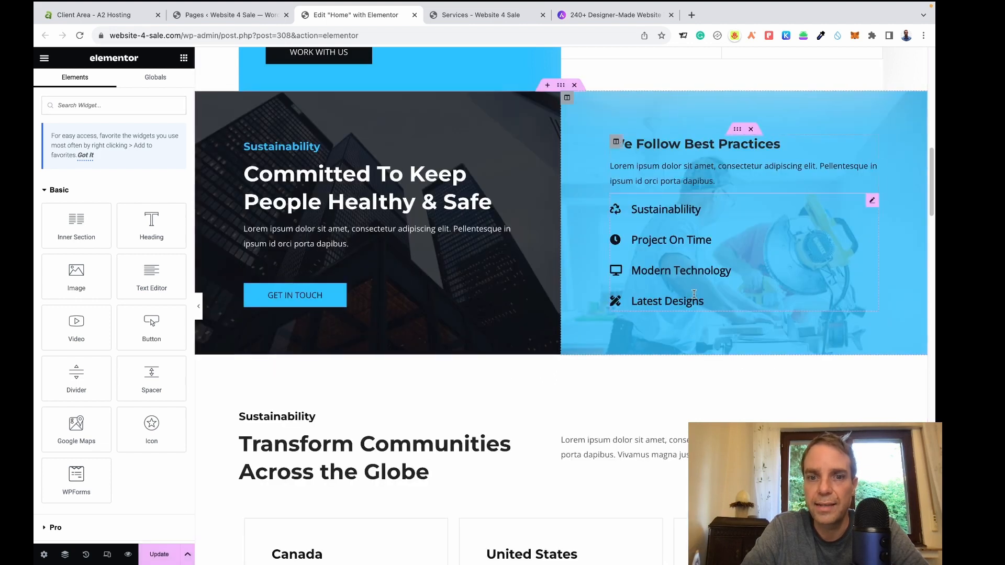
{"action": "scroll", "coordinate": [695, 292], "scroll_direction": "down", "scroll_amount": 15}
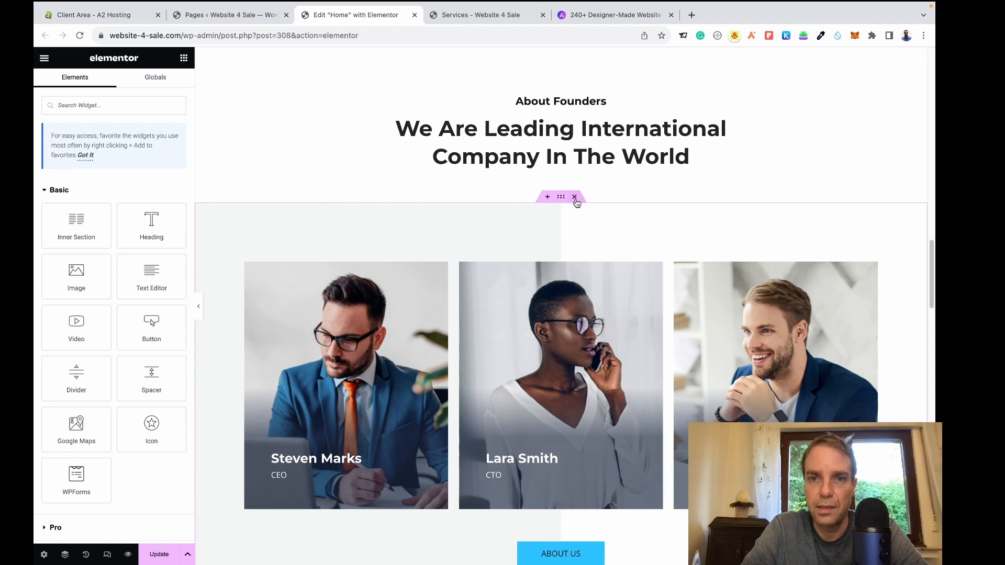
{"action": "scroll", "coordinate": [561, 287], "scroll_direction": "down", "scroll_amount": 2}
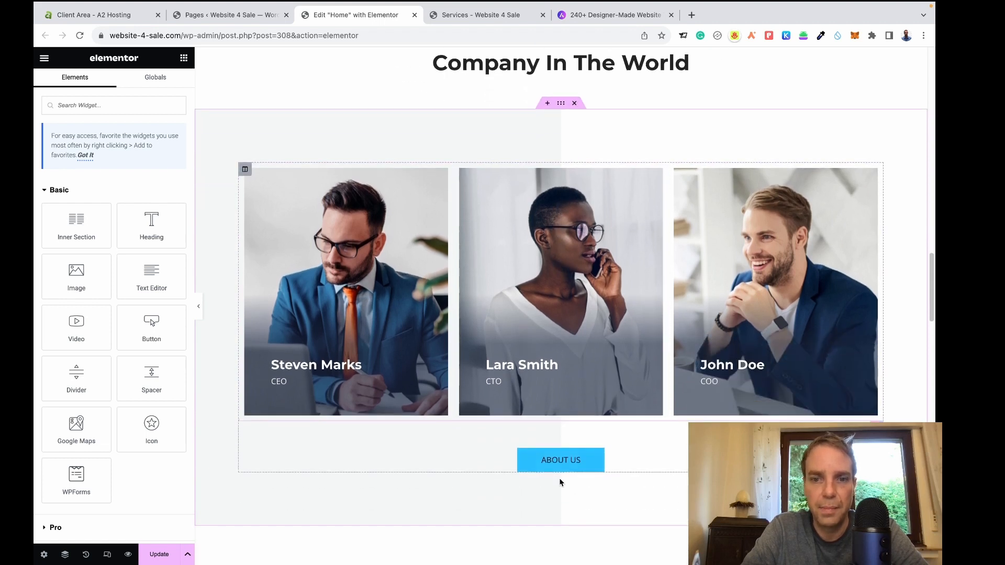
Delete the founders' team-photo section and review the remaining page.
{"action": "left_click", "coordinate": [573, 104]}
{"action": "scroll", "coordinate": [705, 392], "scroll_direction": "up", "scroll_amount": 4}
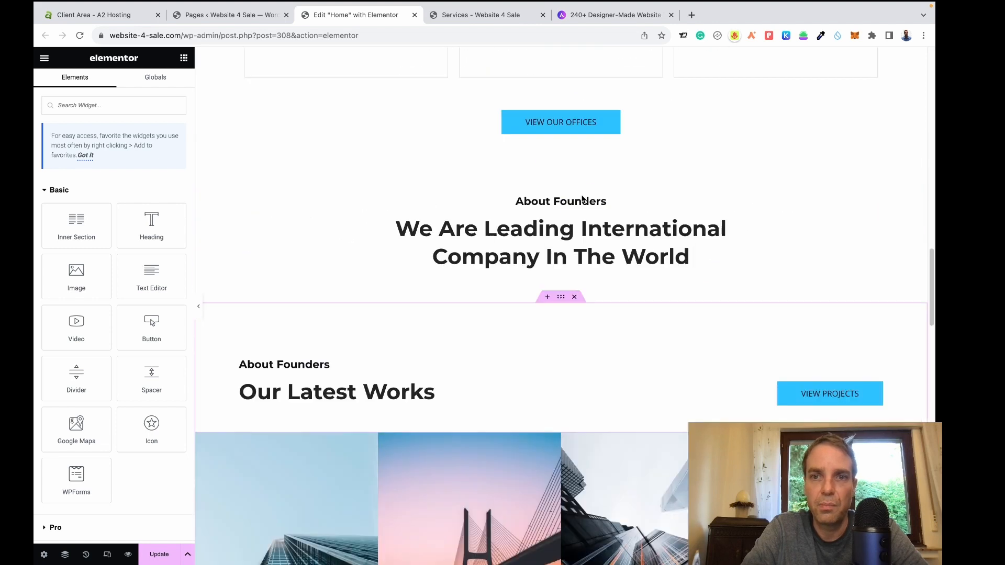
{"action": "scroll", "coordinate": [783, 298], "scroll_direction": "down", "scroll_amount": 5}
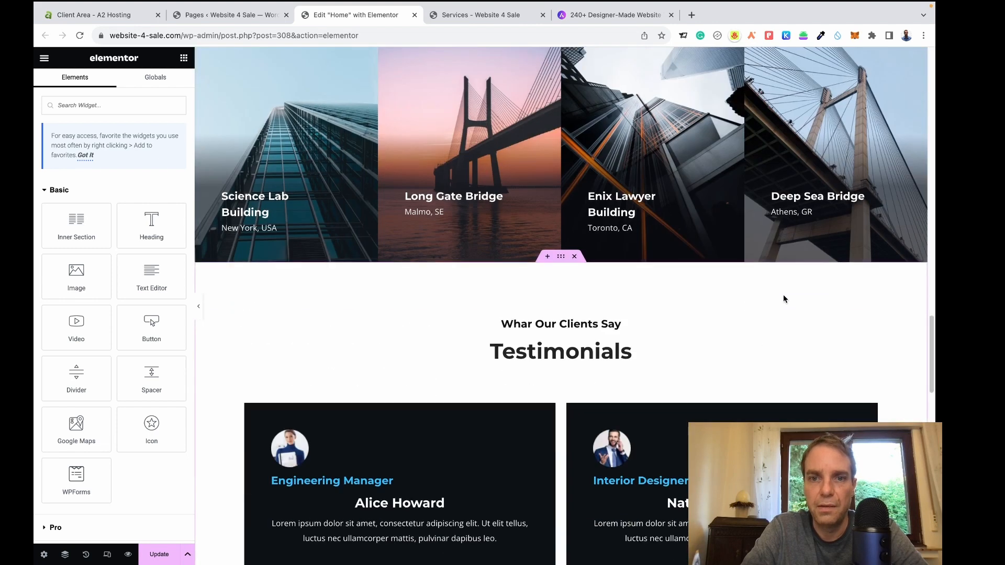
{"action": "scroll", "coordinate": [783, 294], "scroll_direction": "down", "scroll_amount": 6}
{"action": "scroll", "coordinate": [783, 296], "scroll_direction": "down", "scroll_amount": 6}
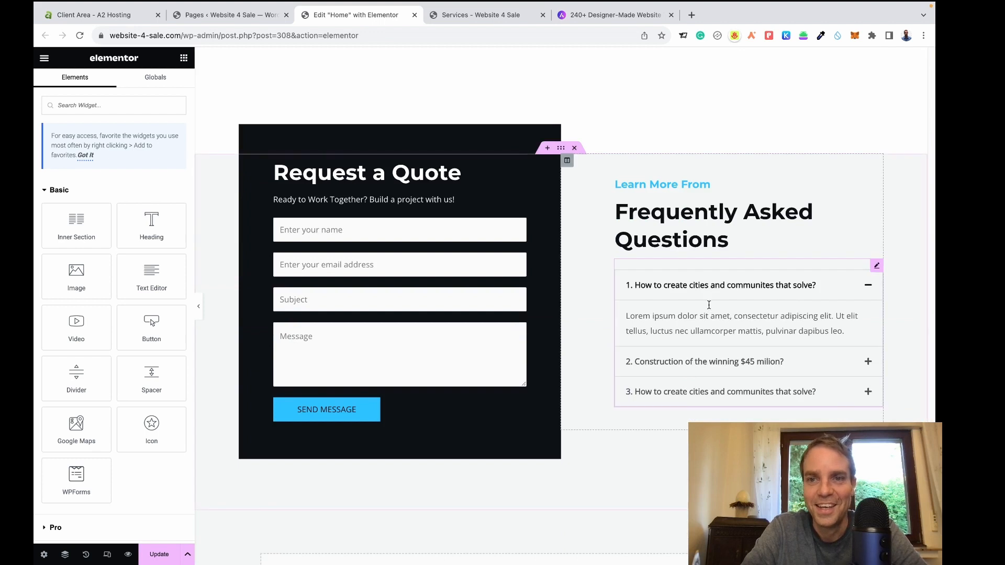
{"action": "scroll", "coordinate": [709, 299], "scroll_direction": "up", "scroll_amount": 12}
{"action": "scroll", "coordinate": [708, 297], "scroll_direction": "down", "scroll_amount": 1}
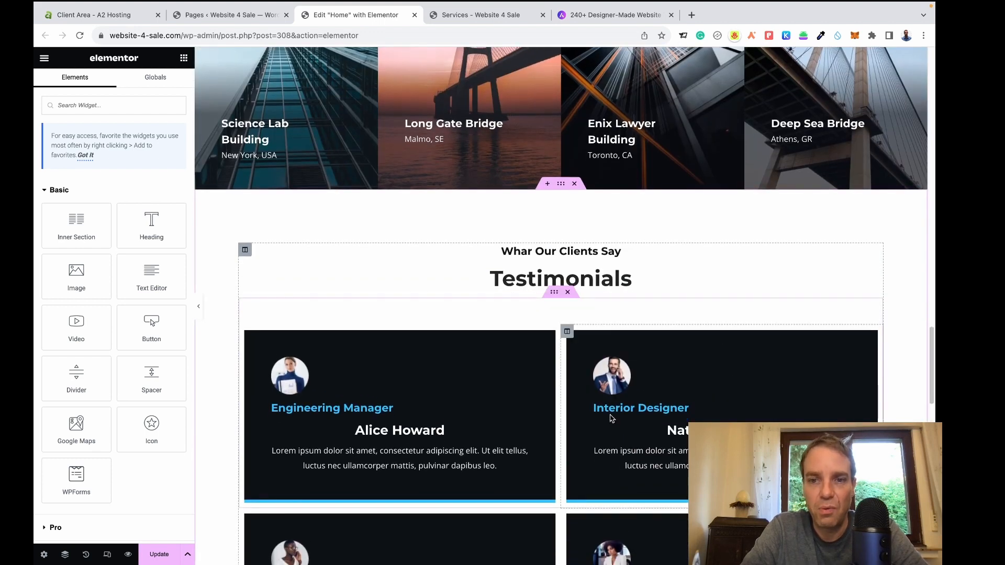
{"action": "scroll", "coordinate": [654, 335], "scroll_direction": "up", "scroll_amount": 3}
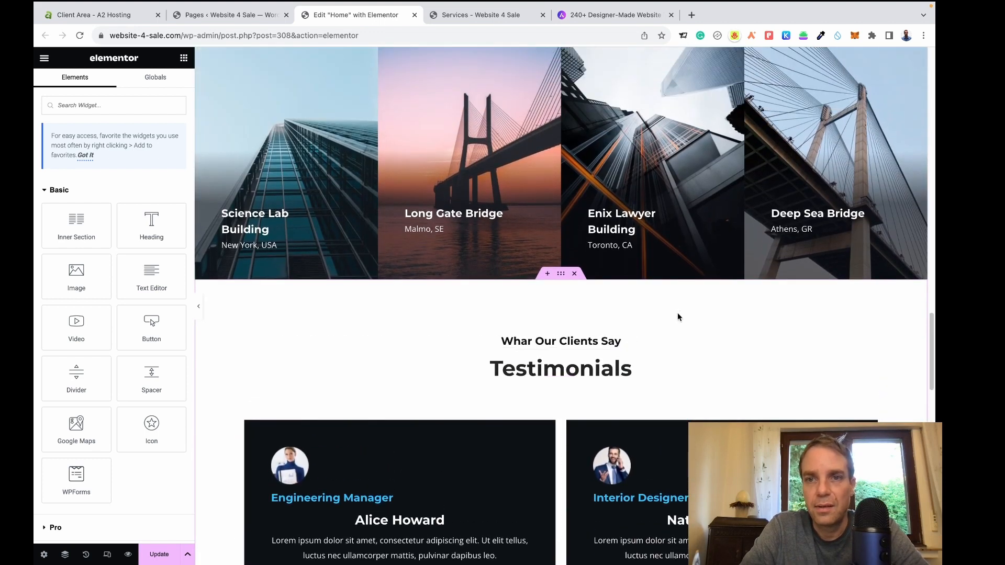
{"action": "scroll", "coordinate": [679, 312], "scroll_direction": "up", "scroll_amount": 1}
{"action": "scroll", "coordinate": [679, 312], "scroll_direction": "up", "scroll_amount": 12}
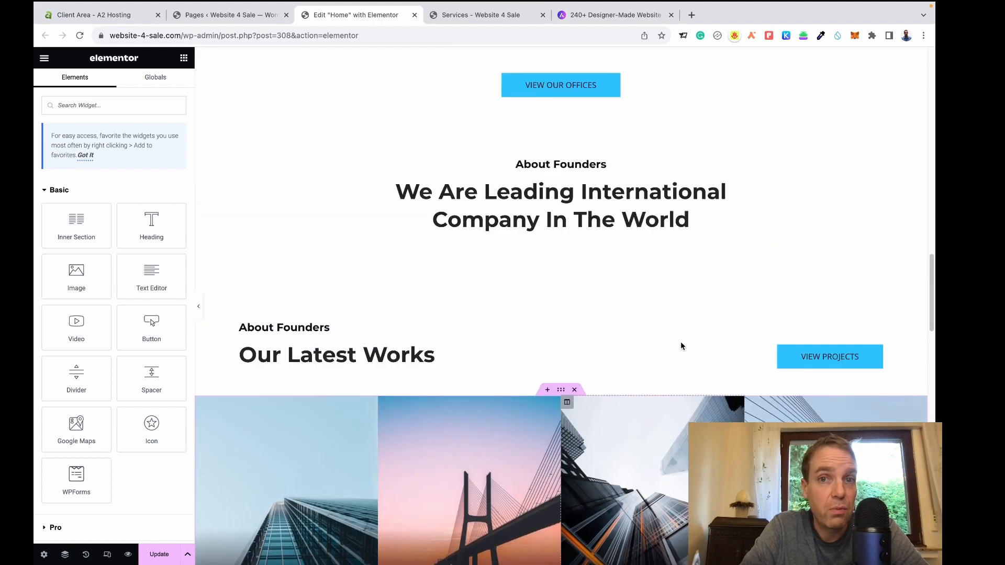
{"action": "scroll", "coordinate": [678, 338], "scroll_direction": "up", "scroll_amount": 18}
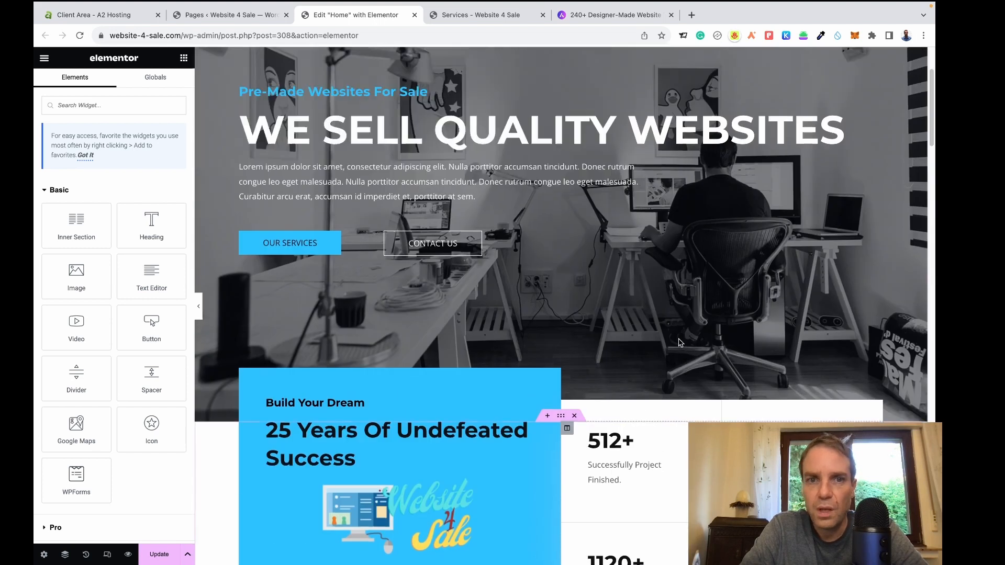
{"action": "scroll", "coordinate": [679, 343], "scroll_direction": "down", "scroll_amount": 8}
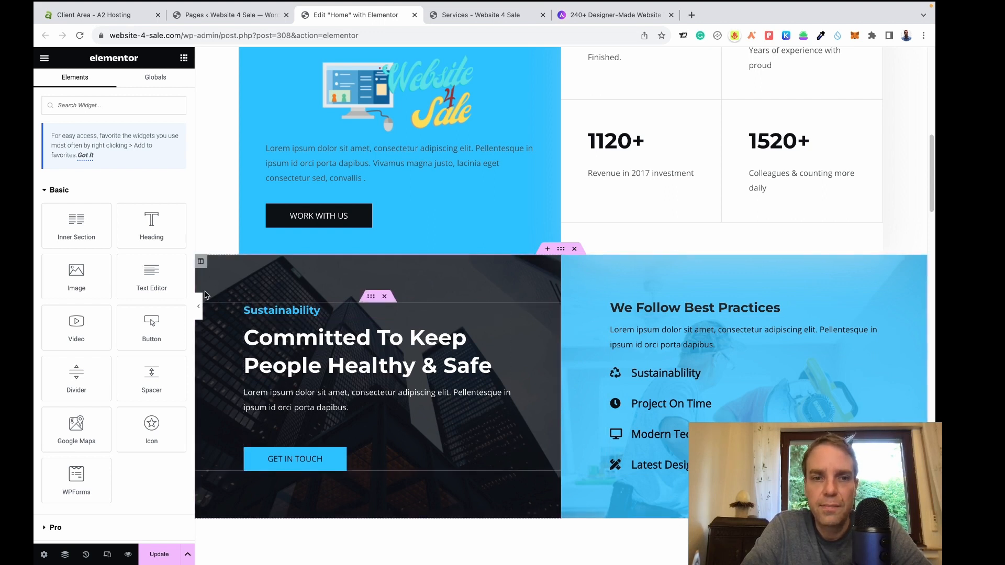
Reduce the Sustainability column's dark background overlay to 0.81 opacity.
{"action": "left_click", "coordinate": [201, 263]}
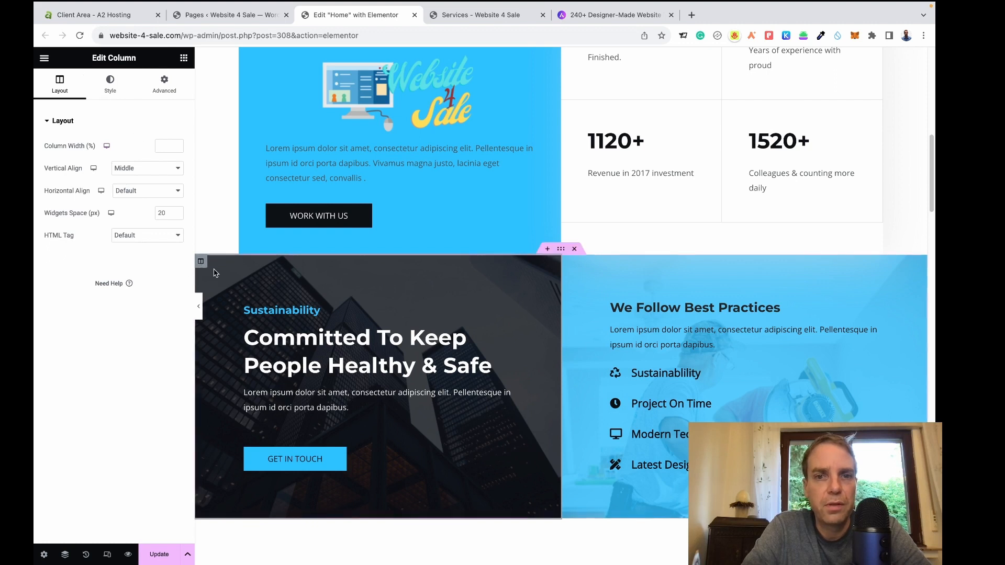
{"action": "left_click", "coordinate": [108, 92]}
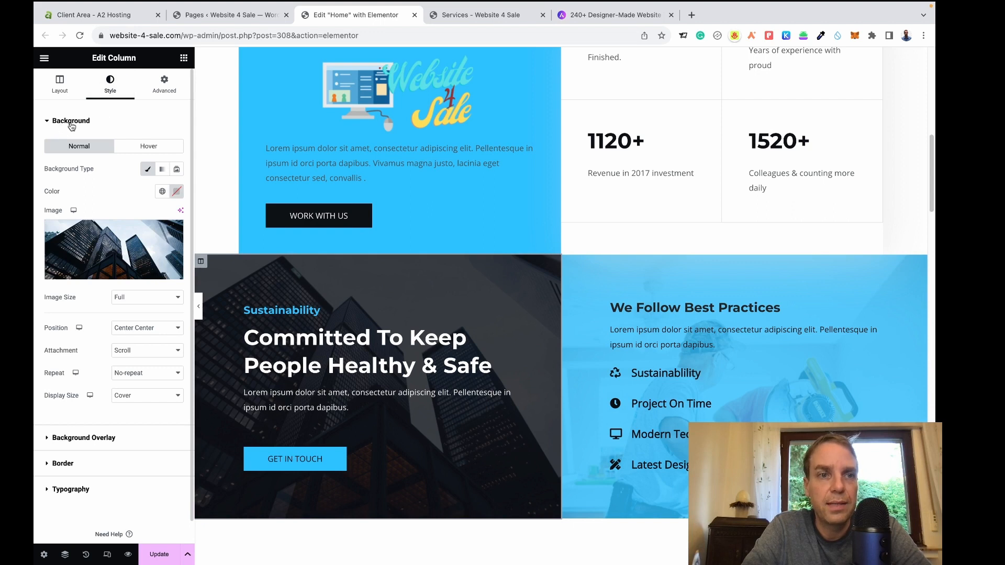
{"action": "mouse_move", "coordinate": [97, 277]}
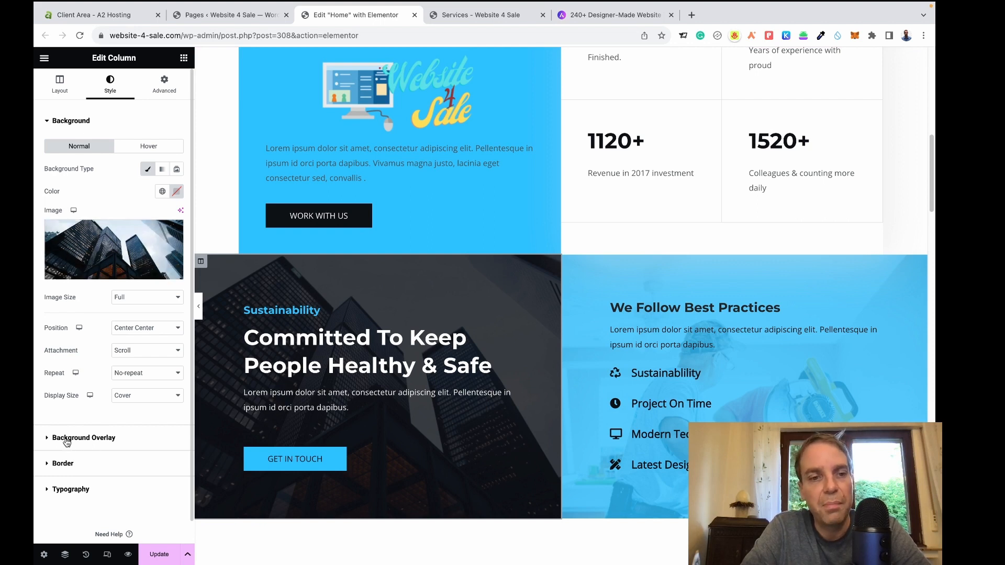
{"action": "left_click", "coordinate": [67, 438]}
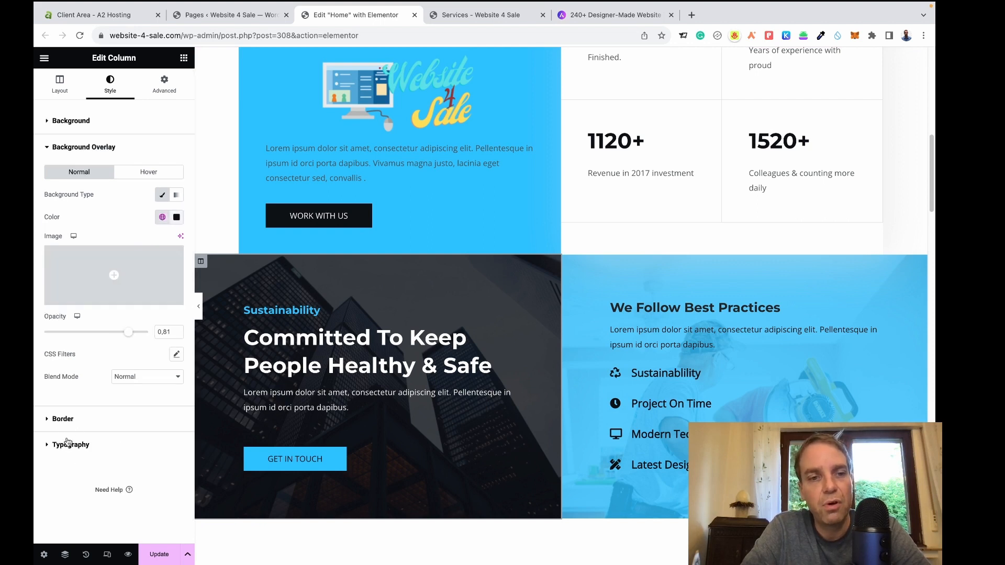
{"action": "left_click", "coordinate": [176, 217]}
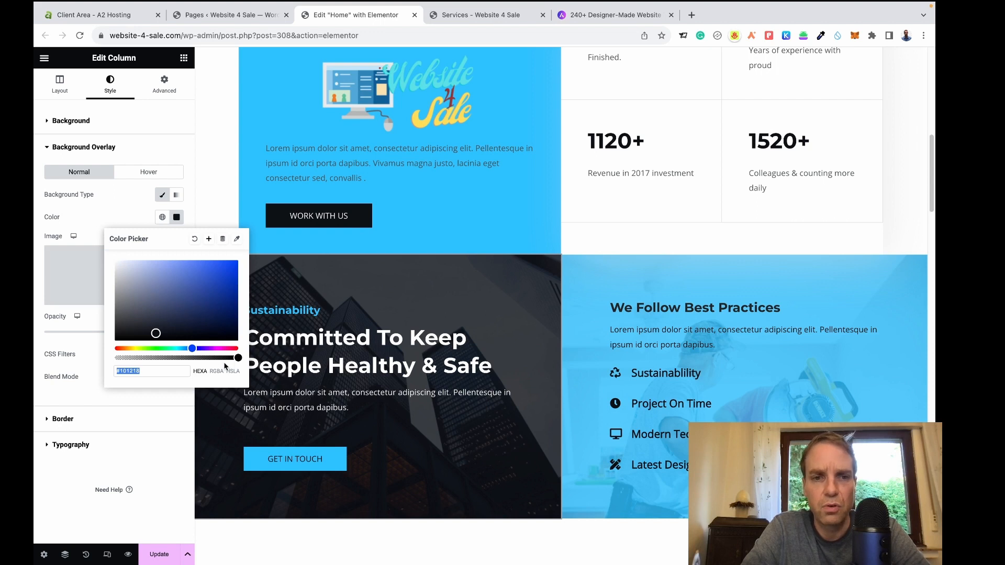
{"action": "mouse_move", "coordinate": [237, 359]}
{"action": "left_mouse_down"}
{"action": "mouse_move", "coordinate": [116, 360]}
{"action": "mouse_move", "coordinate": [251, 365]}
{"action": "left_mouse_up"}
{"action": "left_click", "coordinate": [95, 223]}
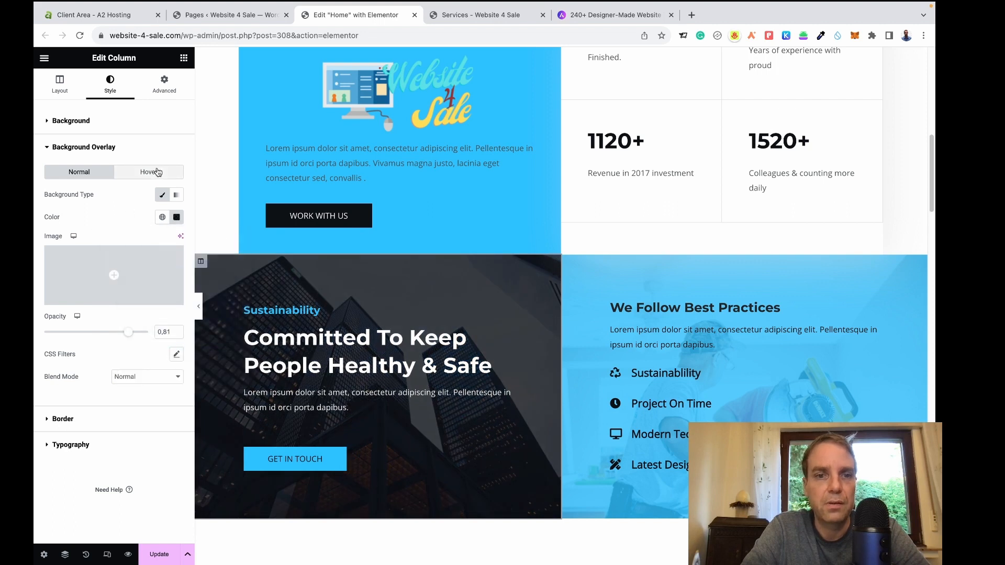
{"action": "left_click", "coordinate": [183, 59]}
{"action": "scroll", "coordinate": [545, 220], "scroll_direction": "down", "scroll_amount": 3}
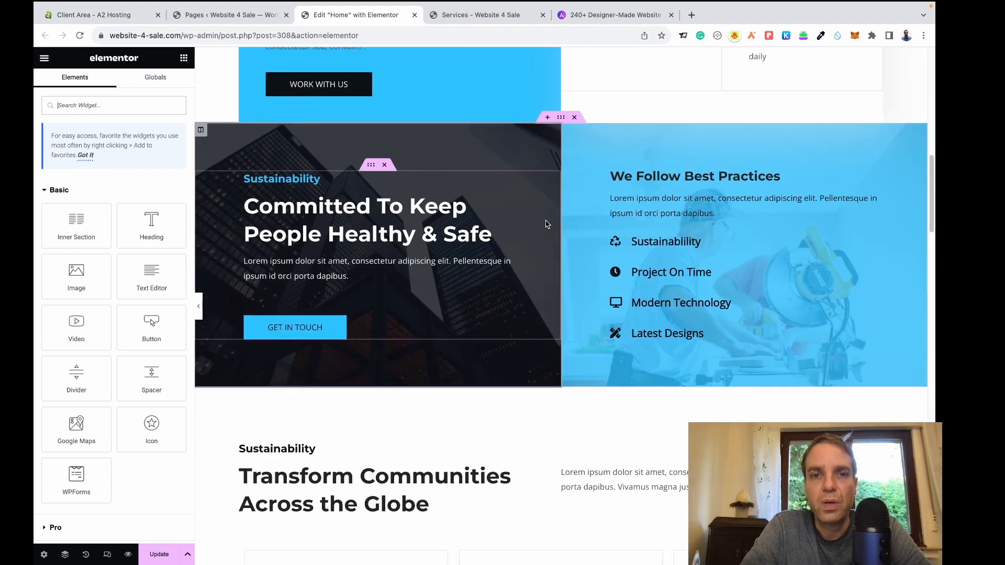
{"action": "scroll", "coordinate": [547, 229], "scroll_direction": "down", "scroll_amount": 7}
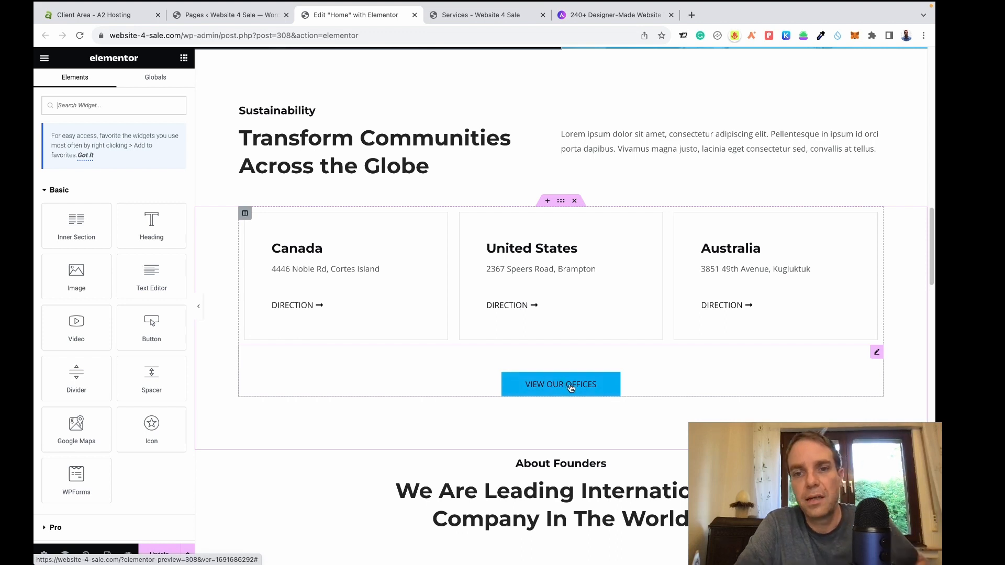
Change the View Our Offices button label to 'Contact Us'.
{"action": "left_click", "coordinate": [614, 385]}
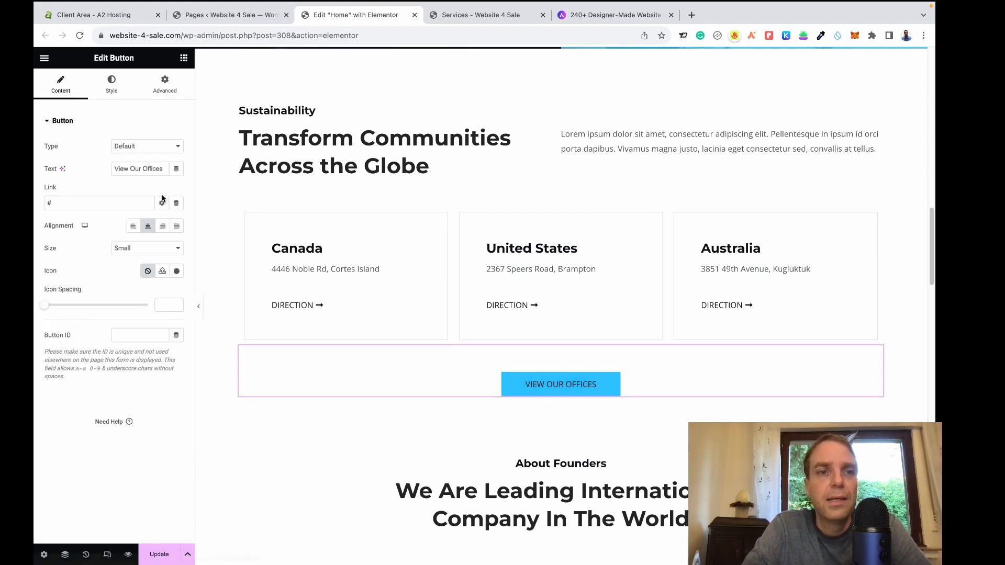
{"action": "triple_click", "coordinate": [136, 171]}
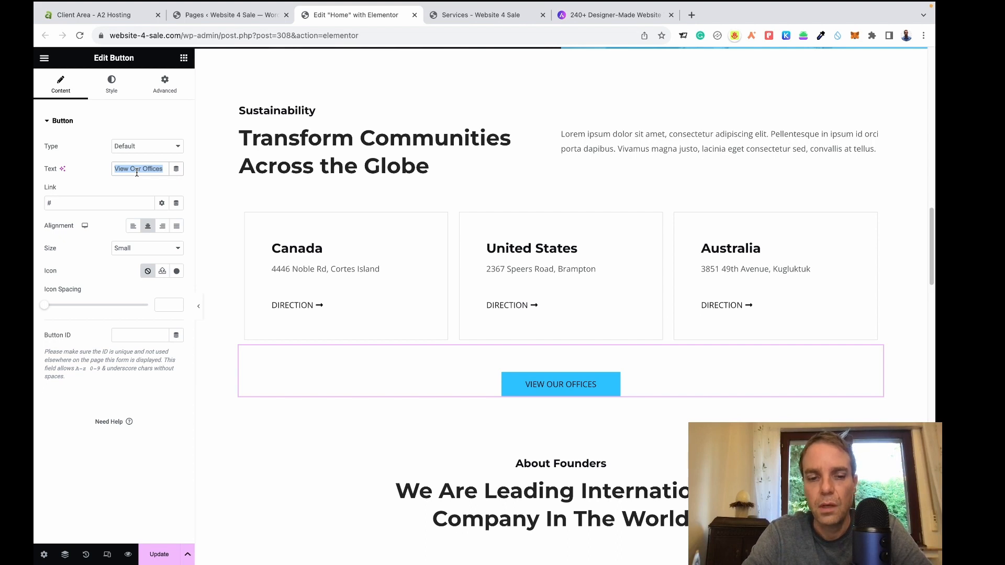
{"action": "type", "text": "Con"}
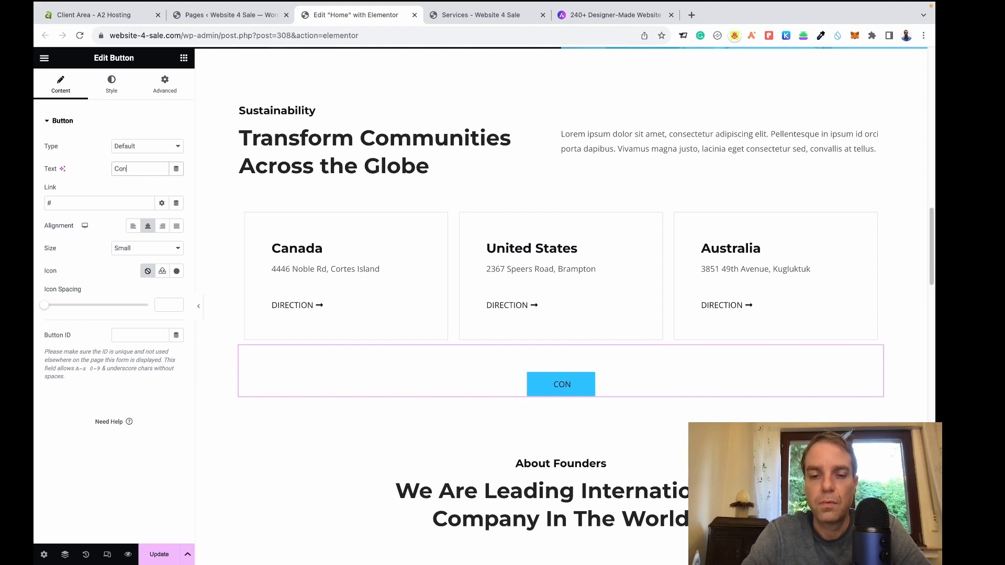
{"action": "type", "text": "tact"}
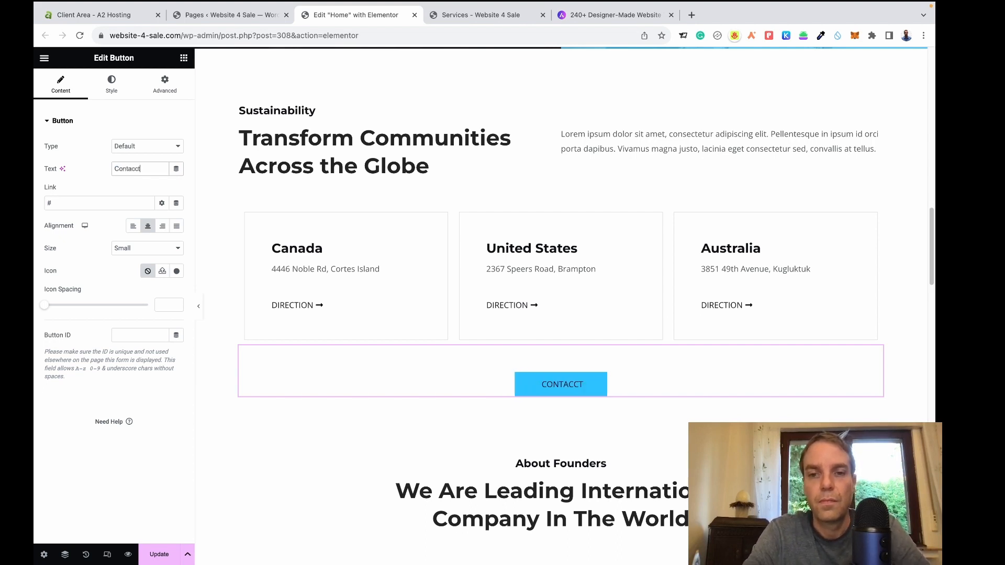
{"action": "key", "text": "BackSpace"}
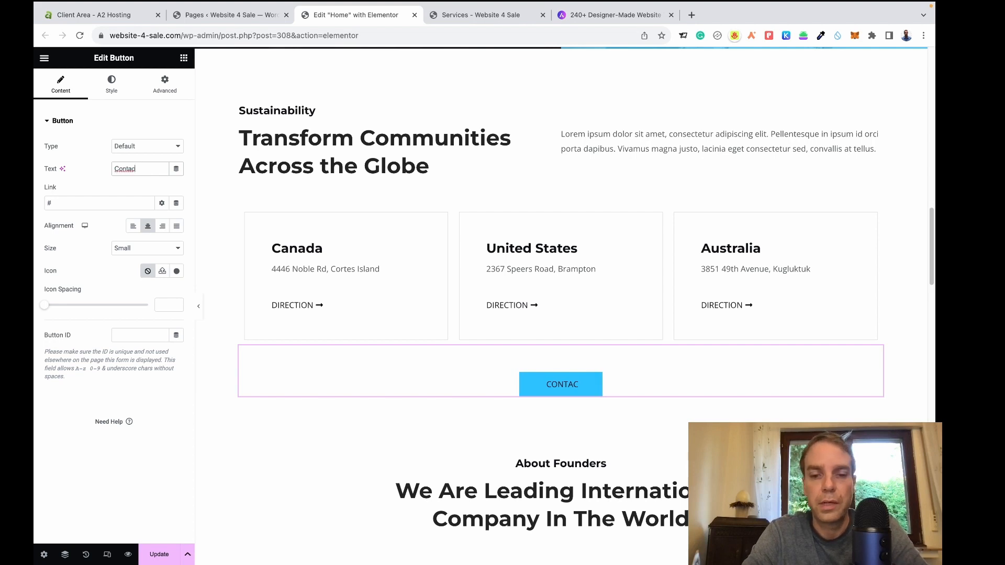
{"action": "type", "text": "t Us"}
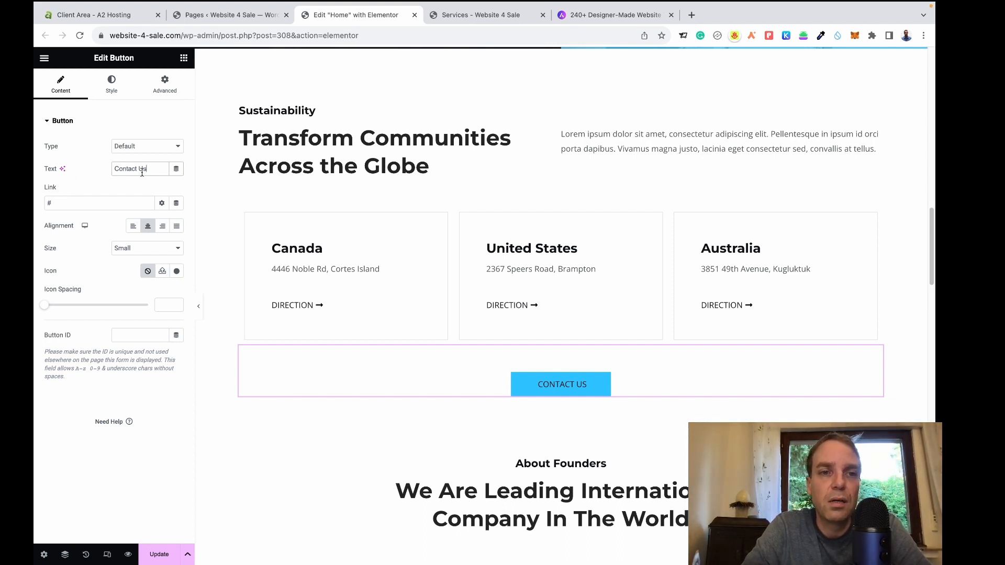
{"action": "left_click", "coordinate": [448, 17]}
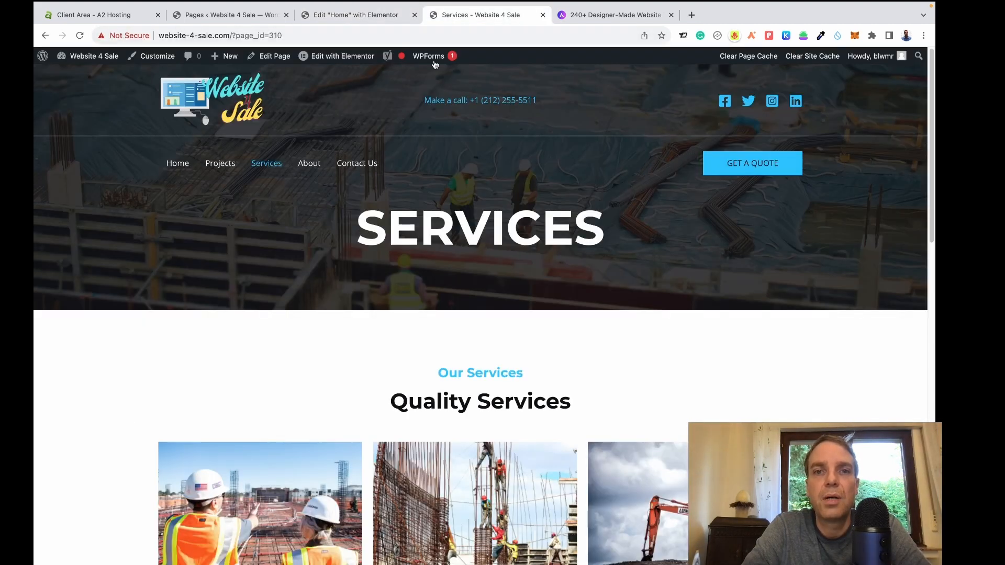
Copy the link address of the Contact Us menu item on the live Services page.
{"action": "right_click", "coordinate": [357, 168]}
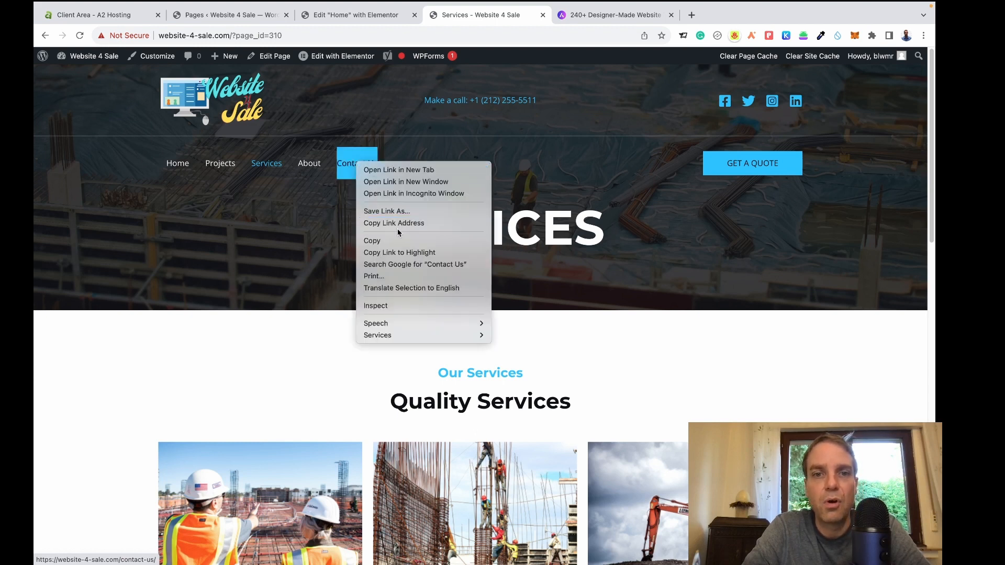
{"action": "left_click", "coordinate": [417, 224]}
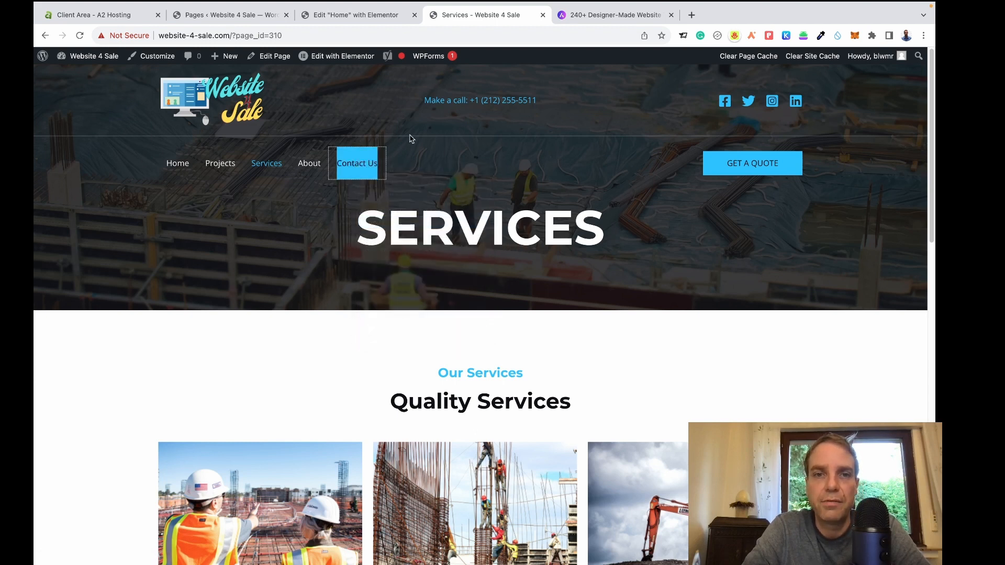
Replace the button's # link with the copied /contact-us/ URL and update the Home page.
{"action": "left_click", "coordinate": [350, 16]}
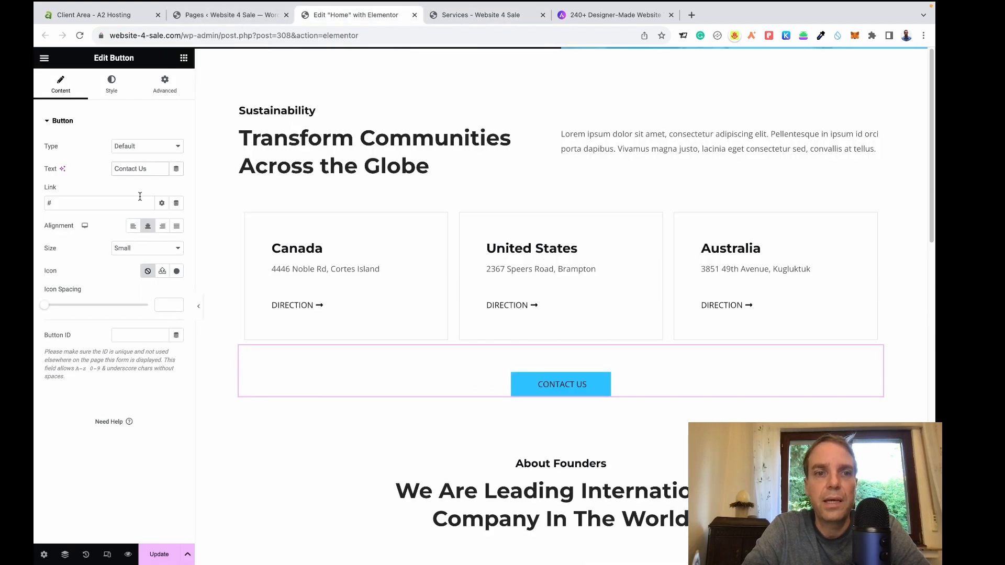
{"action": "key", "text": "BackSpace"}
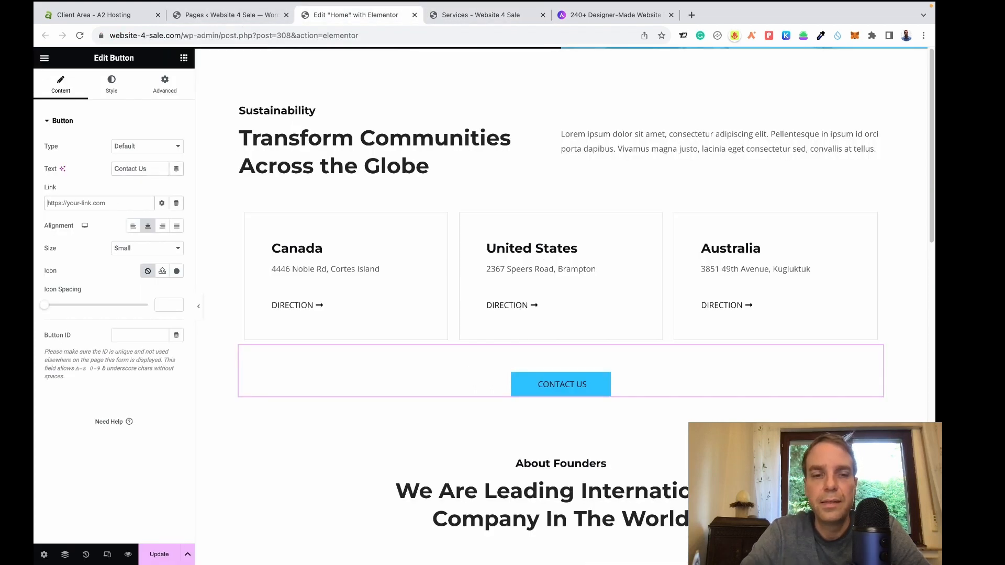
{"action": "right_click", "coordinate": [100, 201]}
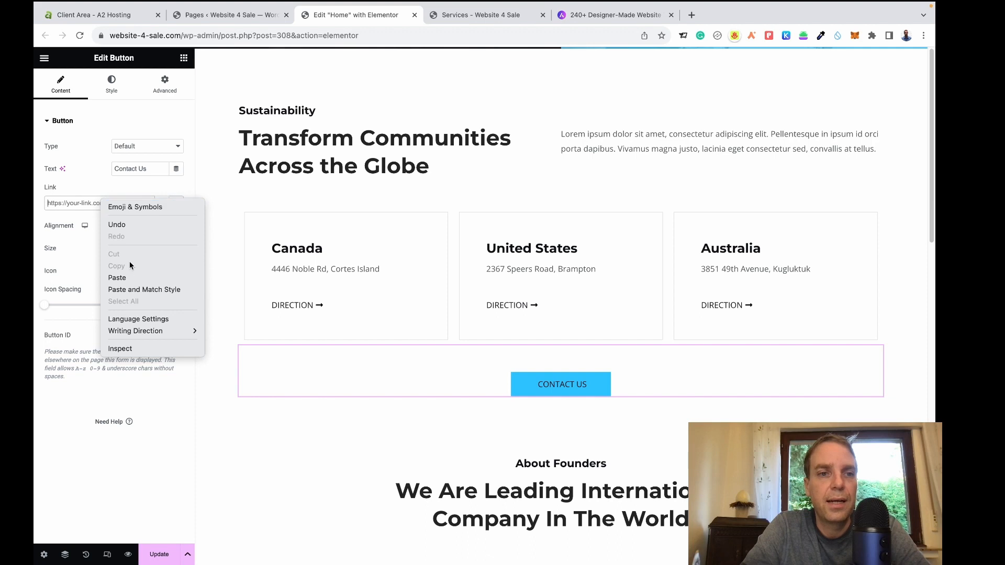
{"action": "left_click", "coordinate": [131, 277]}
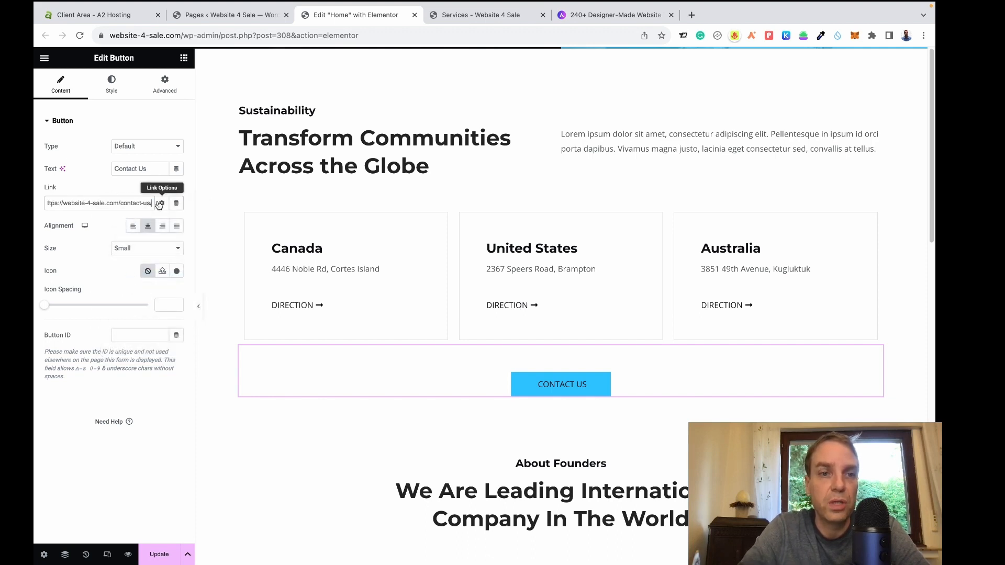
{"action": "left_click", "coordinate": [178, 186]}
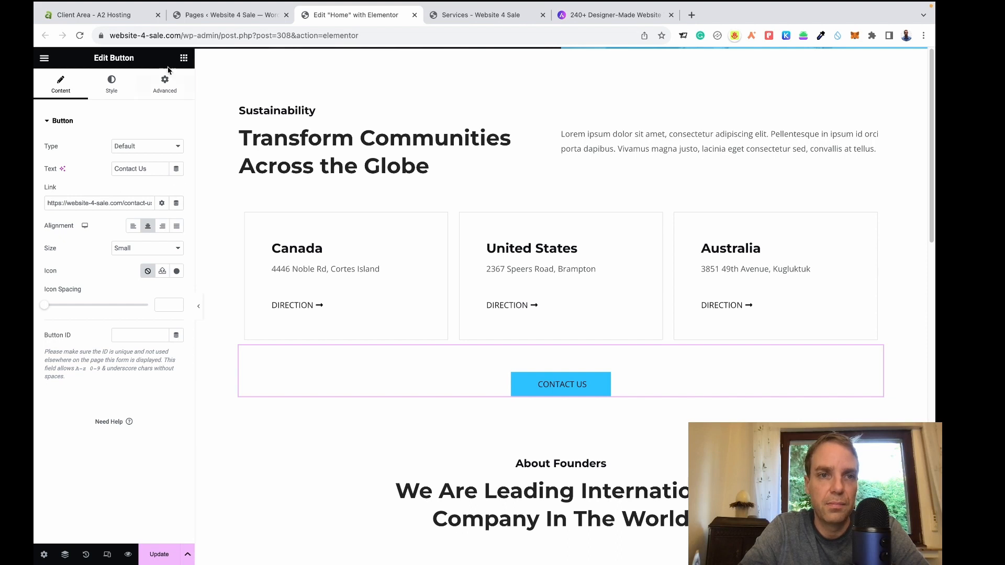
{"action": "left_click", "coordinate": [184, 57]}
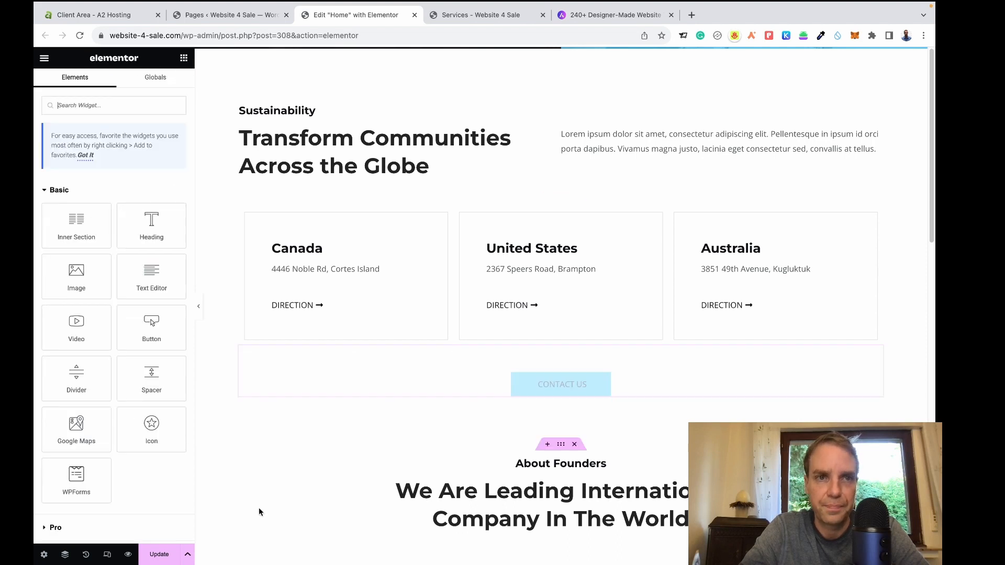
{"action": "left_click", "coordinate": [163, 554]}
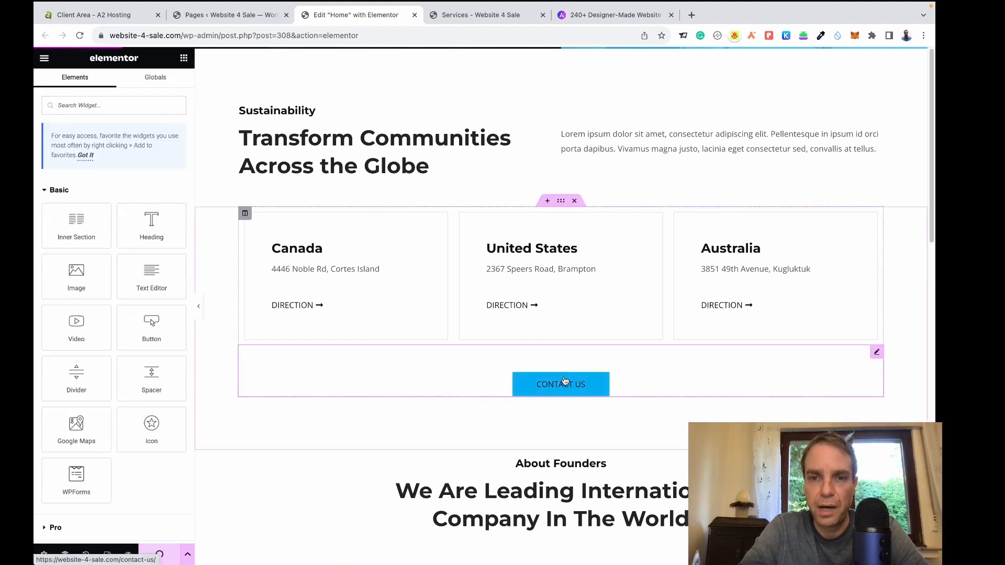
{"action": "scroll", "coordinate": [786, 397], "scroll_direction": "down", "scroll_amount": 10}
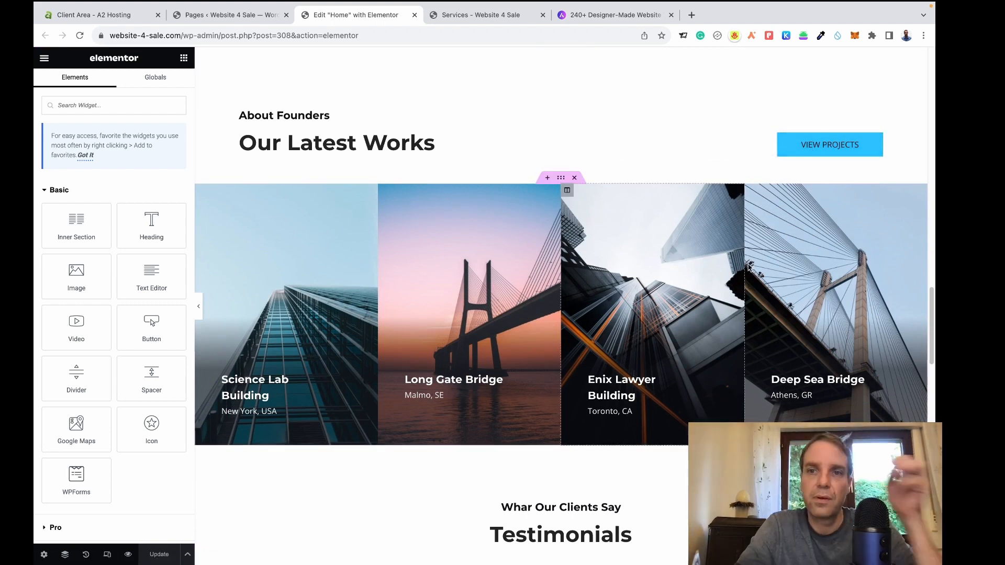
{"action": "scroll", "coordinate": [748, 267], "scroll_direction": "up", "scroll_amount": 2}
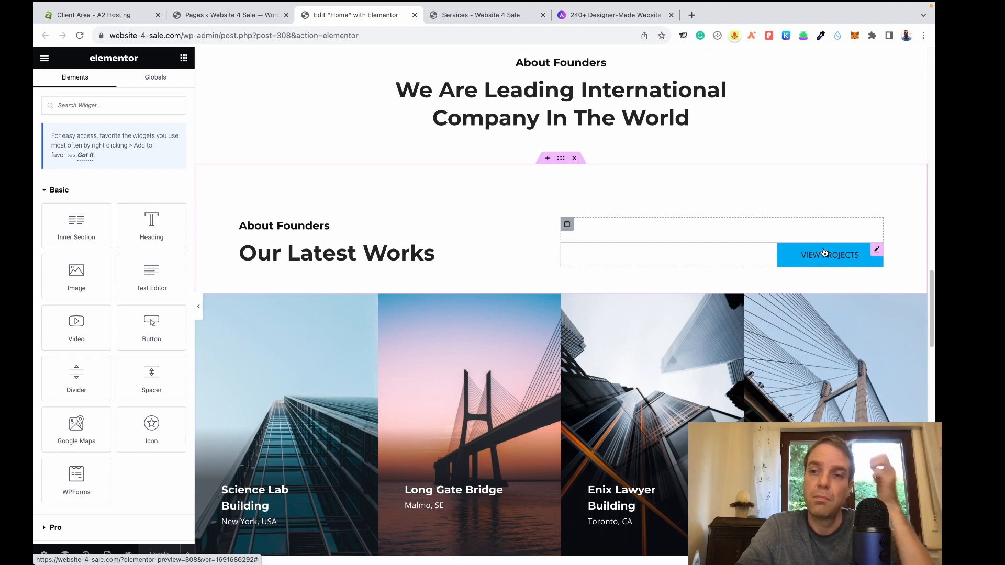
{"action": "left_click_drag", "start_coordinate": [825, 253], "coordinate": [321, 231]}
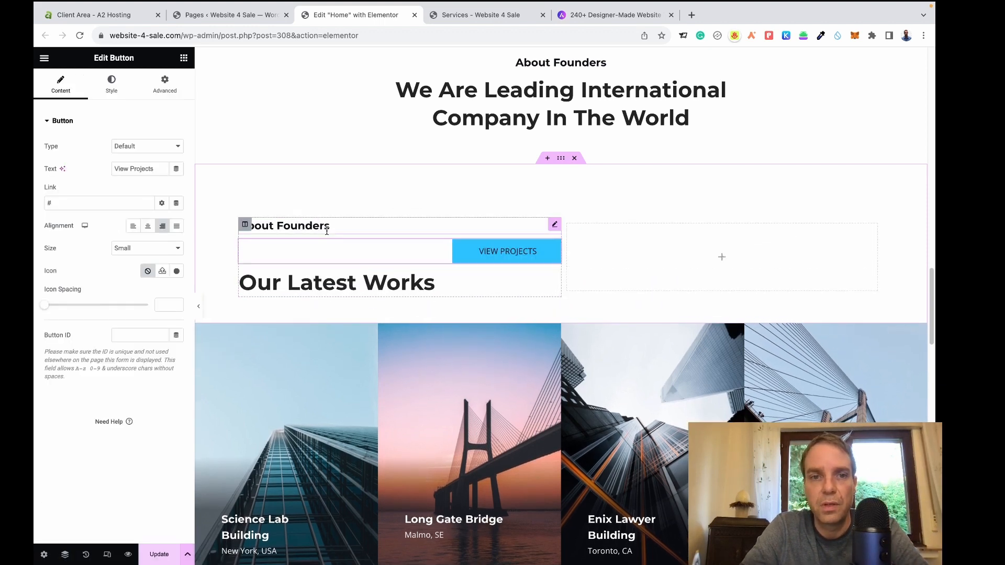
{"action": "left_click", "coordinate": [133, 227]}
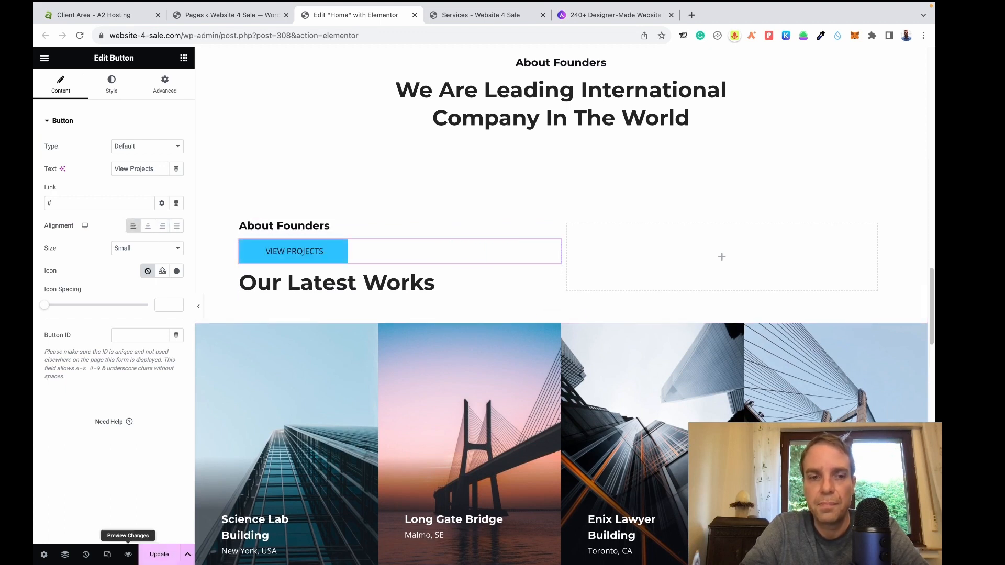
{"action": "left_click", "coordinate": [86, 555]}
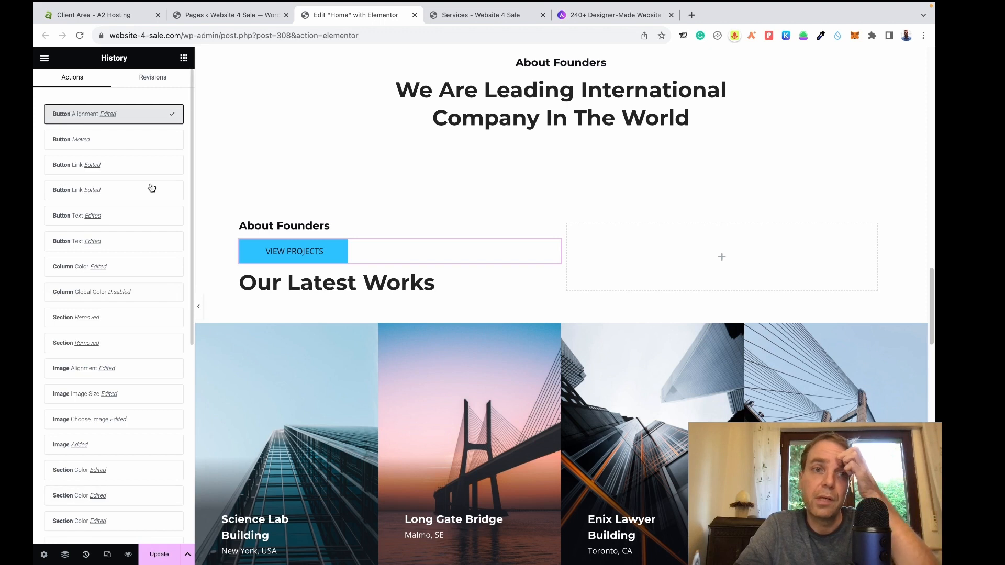
{"action": "left_click", "coordinate": [138, 142]}
{"action": "left_click", "coordinate": [137, 167]}
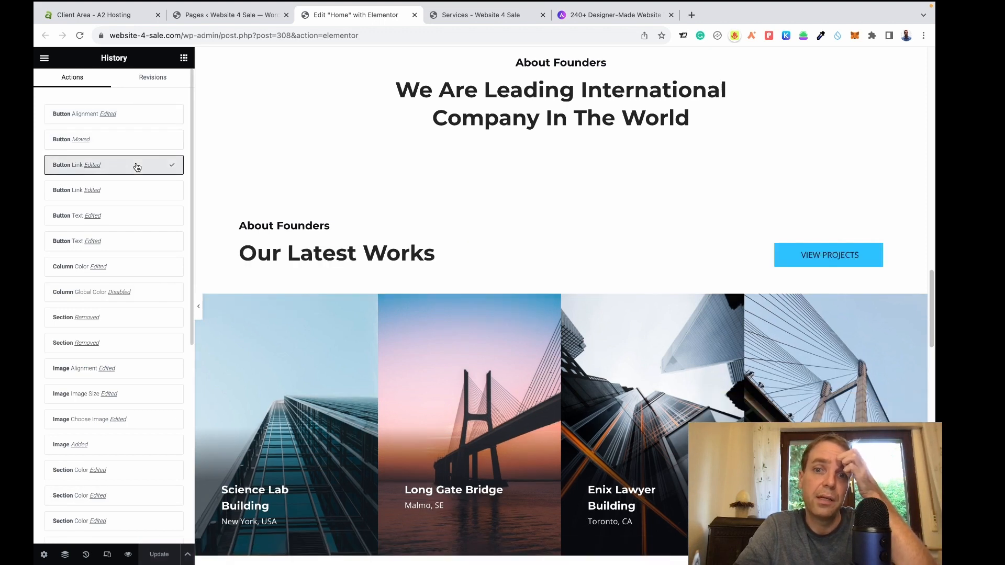
{"action": "scroll", "coordinate": [304, 110], "scroll_direction": "up", "scroll_amount": 7}
{"action": "scroll", "coordinate": [524, 217], "scroll_direction": "down", "scroll_amount": 3}
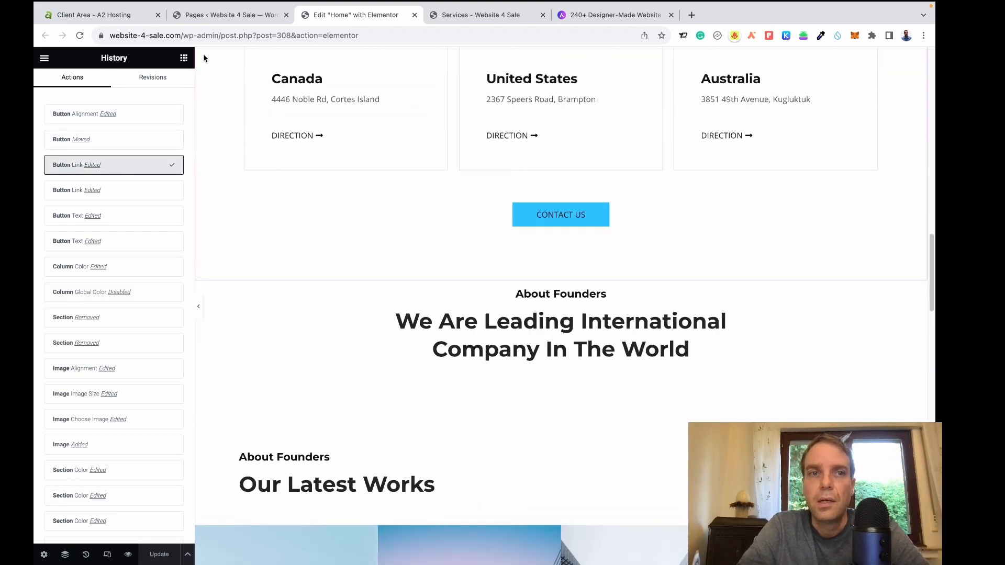
{"action": "left_click", "coordinate": [557, 216]}
{"action": "scroll", "coordinate": [556, 216], "scroll_direction": "down", "scroll_amount": 6}
{"action": "scroll", "coordinate": [556, 216], "scroll_direction": "down", "scroll_amount": 10}
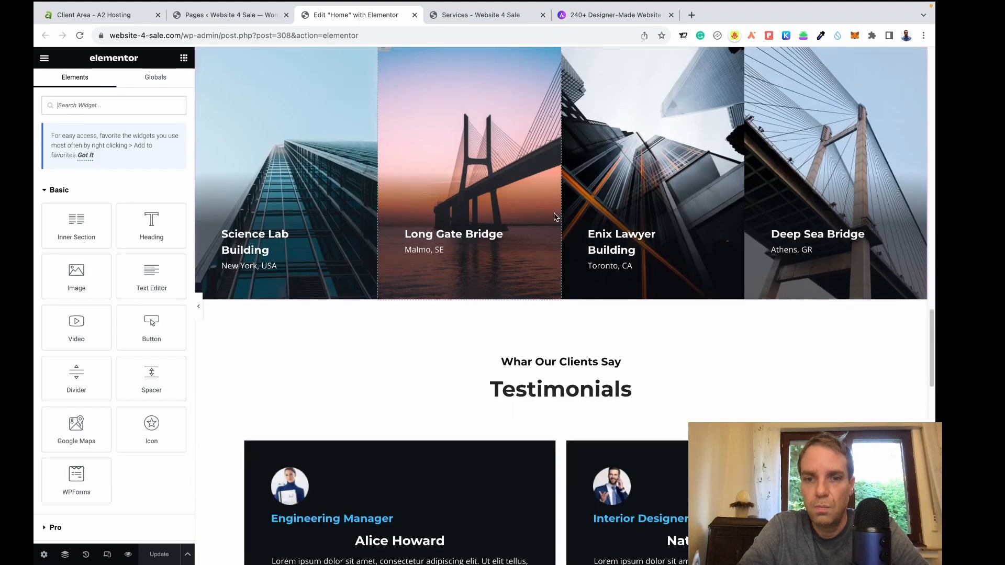
{"action": "scroll", "coordinate": [553, 217], "scroll_direction": "down", "scroll_amount": 5}
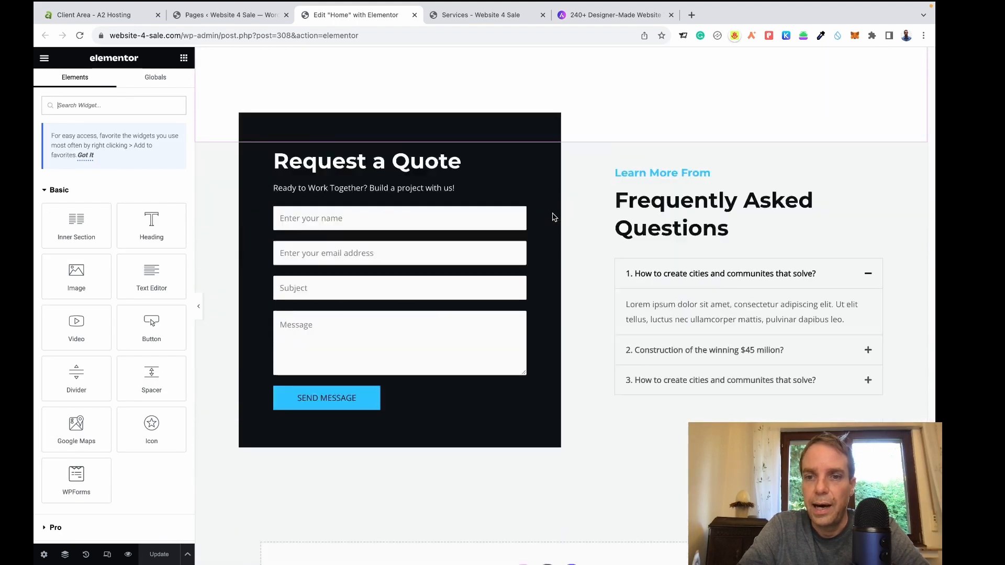
{"action": "scroll", "coordinate": [553, 216], "scroll_direction": "up", "scroll_amount": 15}
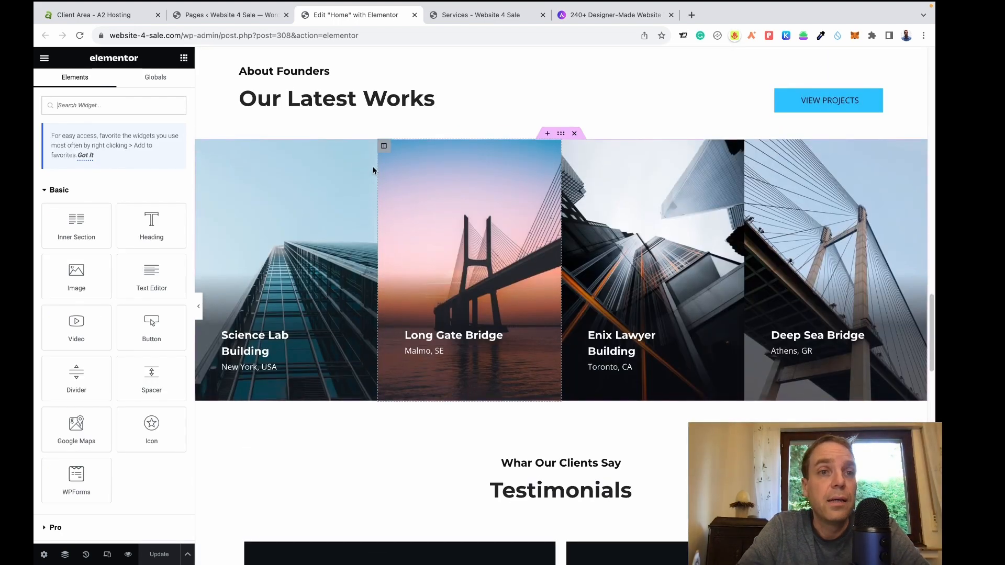
{"action": "left_click", "coordinate": [212, 16]}
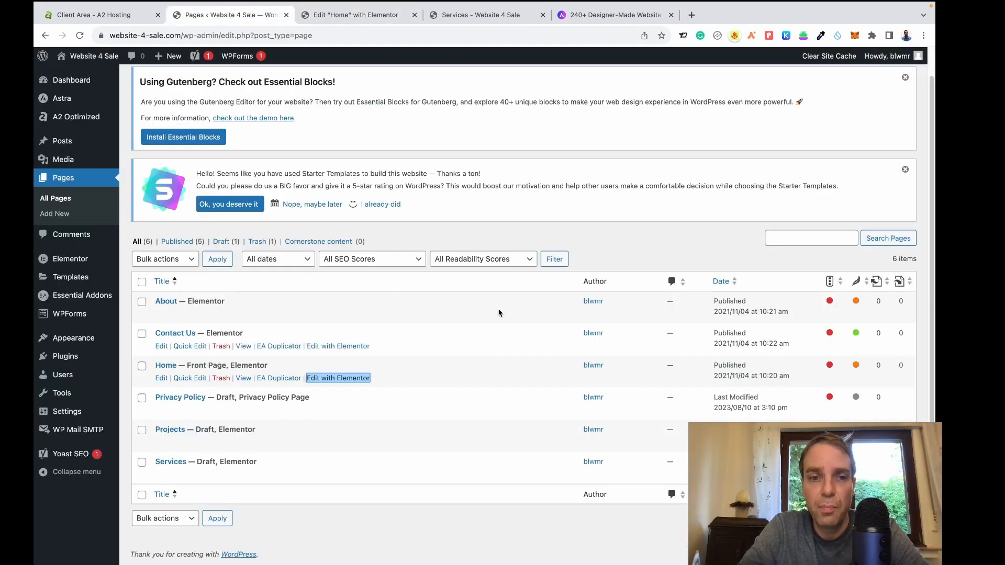
Bring up the About page's Edit with Elementor link options, then dismiss them unused.
{"action": "left_click", "coordinate": [539, 241]}
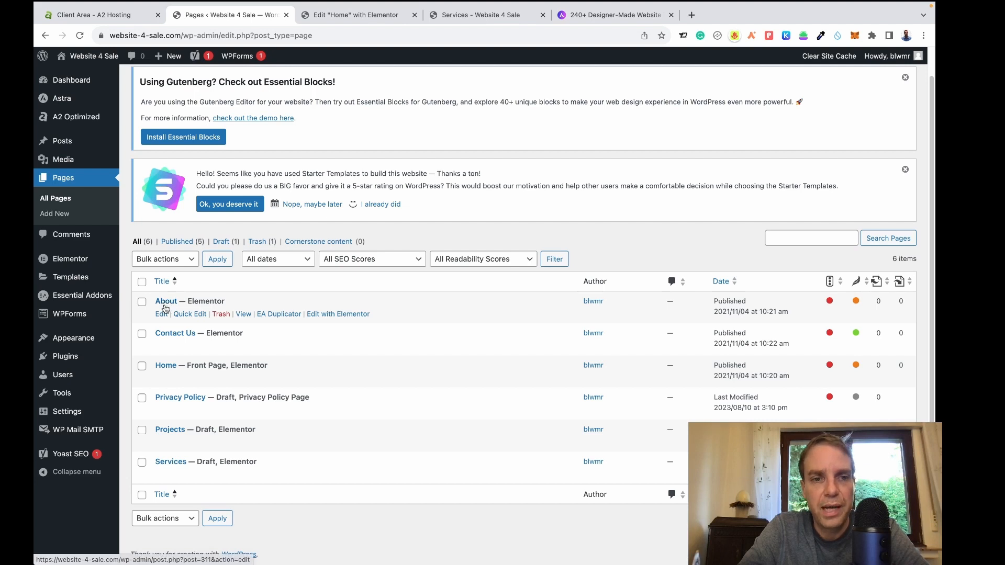
{"action": "right_click", "coordinate": [325, 314]}
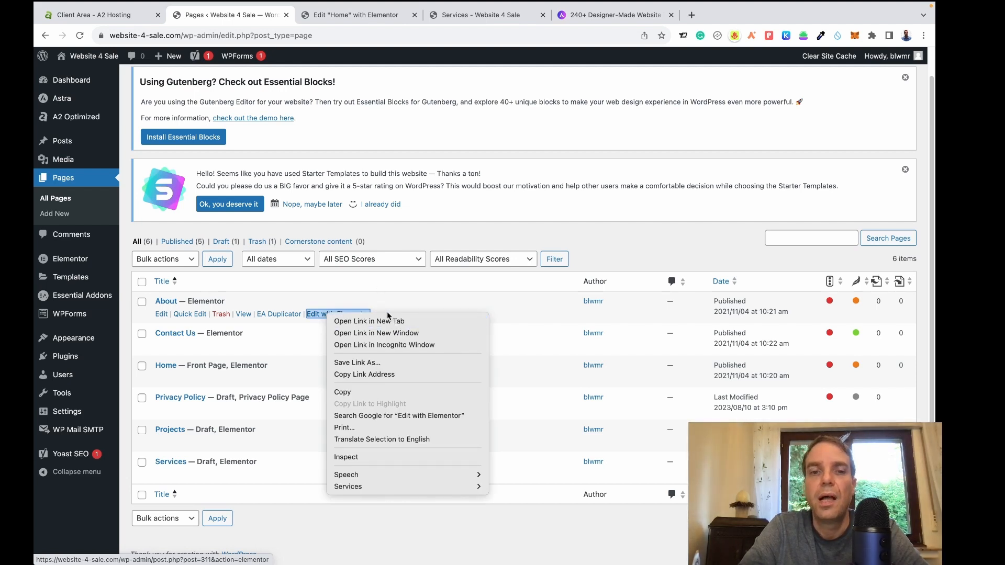
{"action": "left_click", "coordinate": [521, 248]}
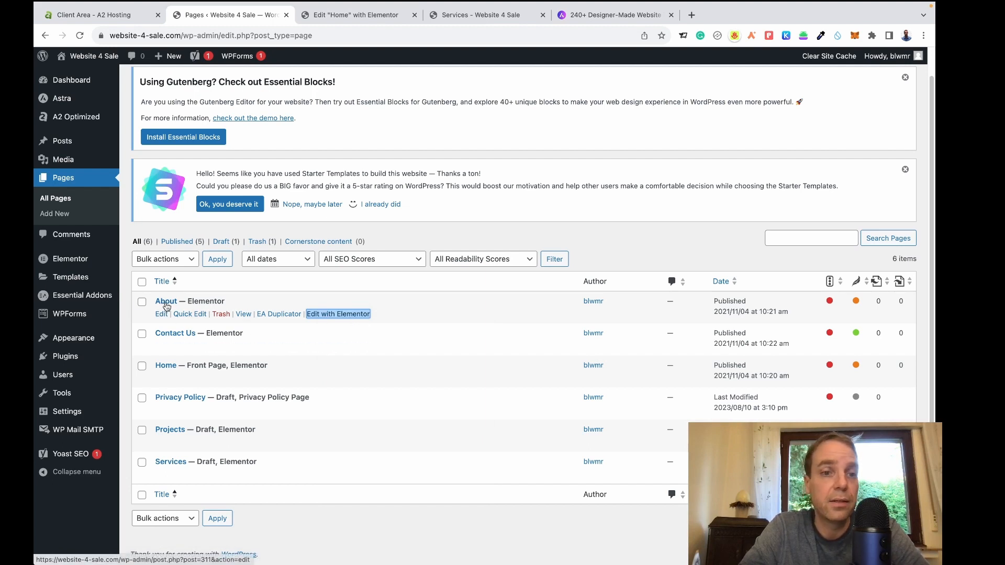
Inspect the Home page FAQ accordion, expanding and collapsing its first item without changes.
{"action": "left_click", "coordinate": [356, 14]}
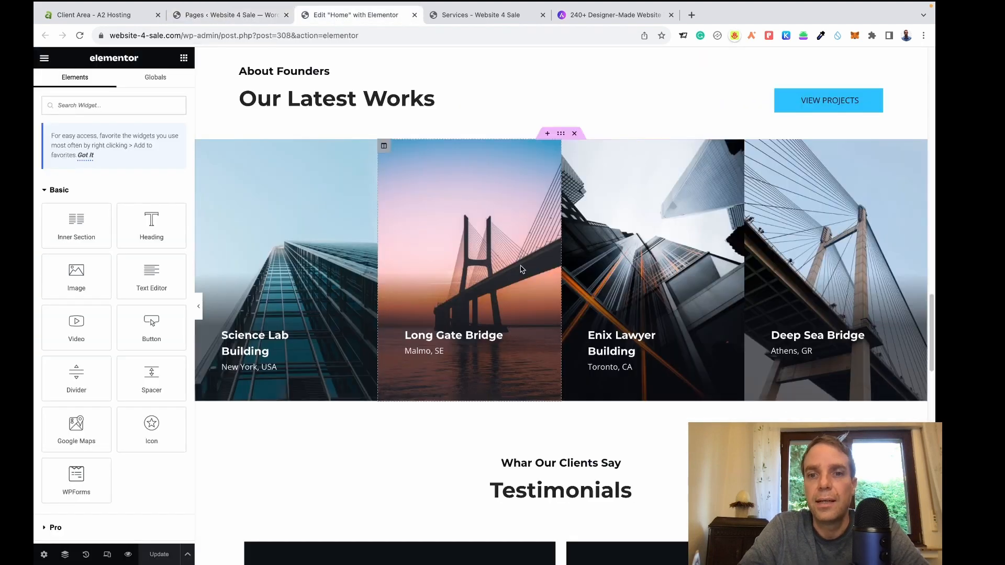
{"action": "scroll", "coordinate": [522, 270], "scroll_direction": "down", "scroll_amount": 10}
{"action": "scroll", "coordinate": [521, 269], "scroll_direction": "down", "scroll_amount": 5}
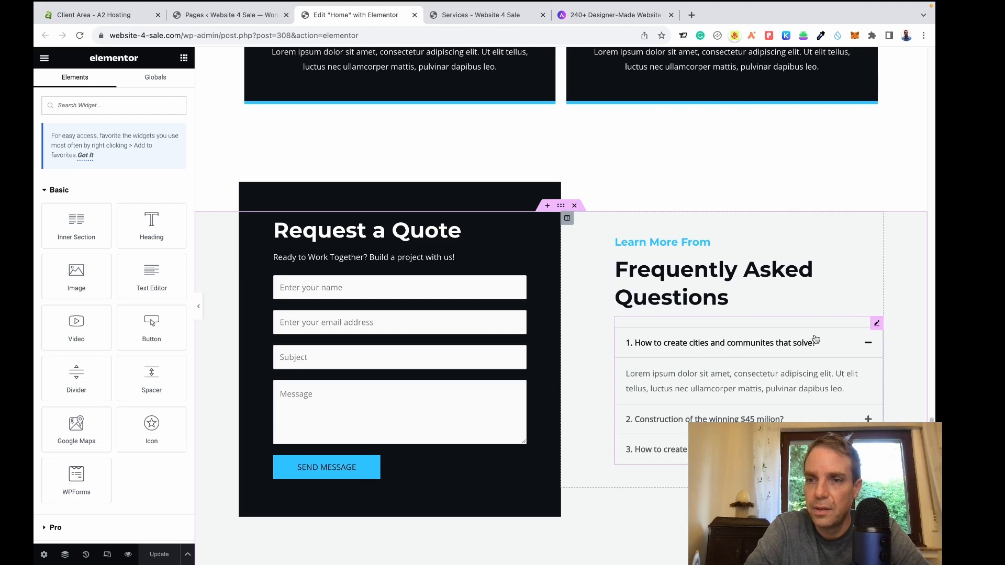
{"action": "left_click", "coordinate": [877, 324]}
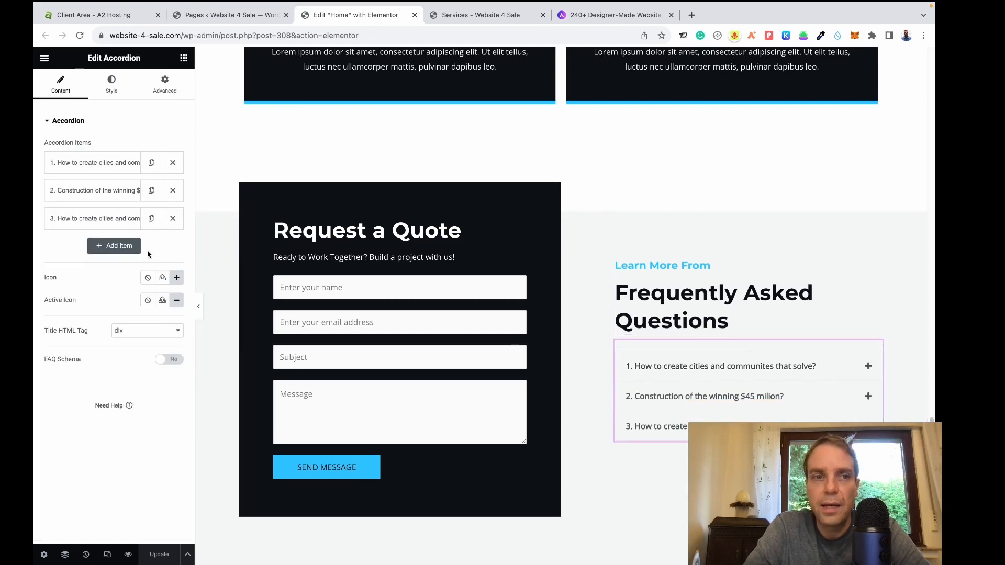
{"action": "left_click", "coordinate": [114, 168]}
{"action": "left_click", "coordinate": [115, 169]}
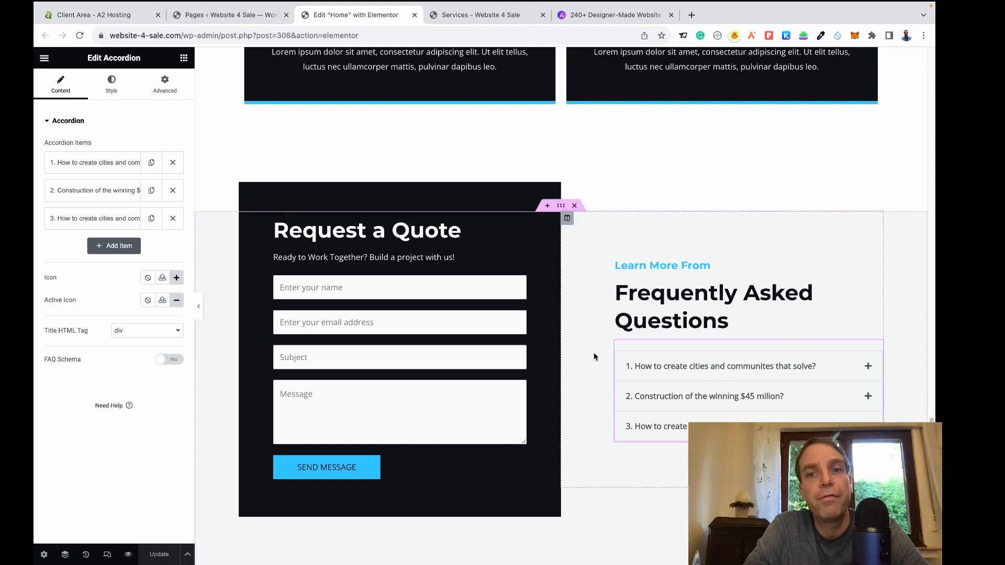
{"action": "scroll", "coordinate": [593, 354], "scroll_direction": "up", "scroll_amount": 10}
{"action": "scroll", "coordinate": [601, 361], "scroll_direction": "up", "scroll_amount": 15}
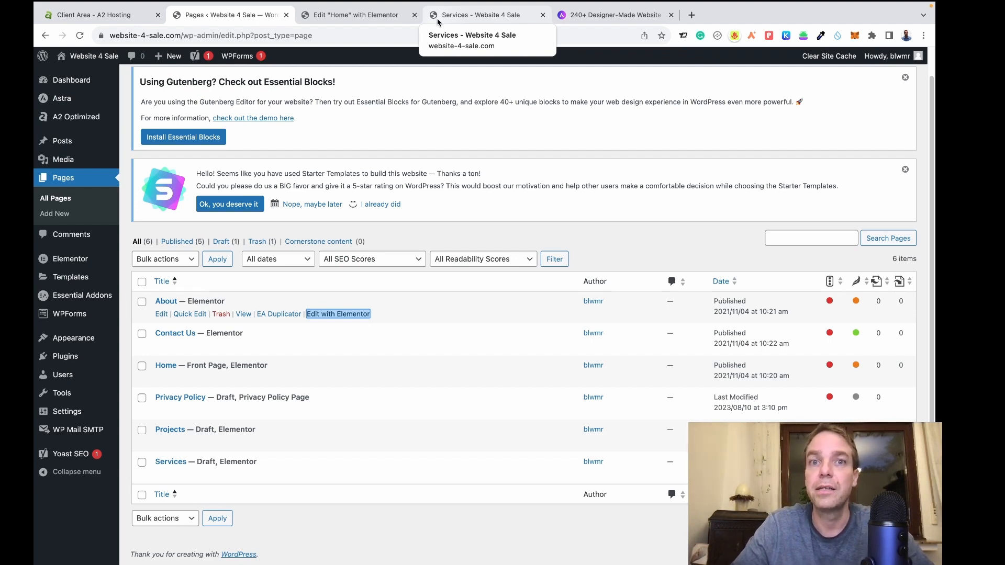
Review the Home page layout in Elementor, then open the live Website 4 Sale home page.
{"action": "left_click", "coordinate": [359, 19]}
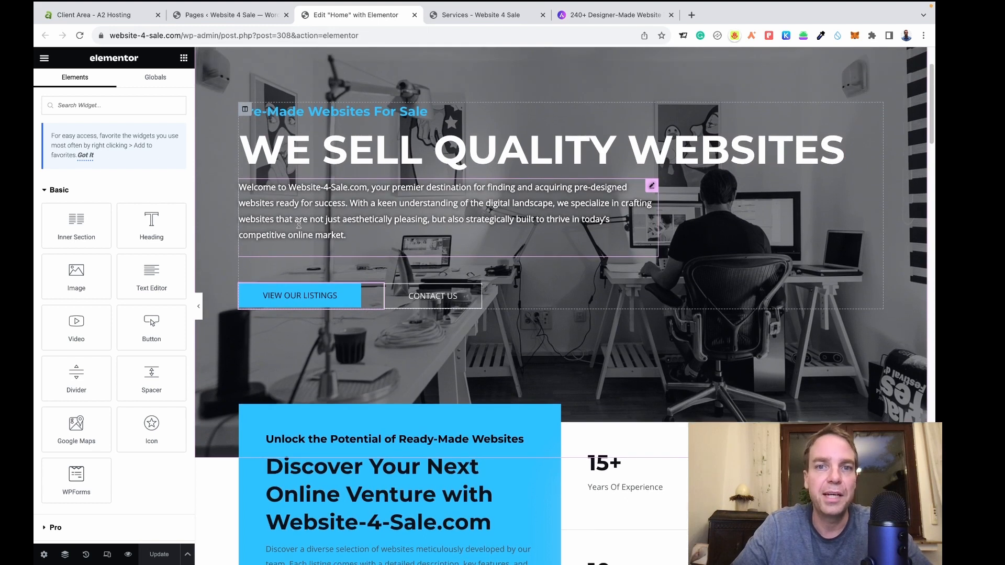
{"action": "scroll", "coordinate": [306, 221], "scroll_direction": "down", "scroll_amount": 6}
{"action": "scroll", "coordinate": [306, 220], "scroll_direction": "down", "scroll_amount": 5}
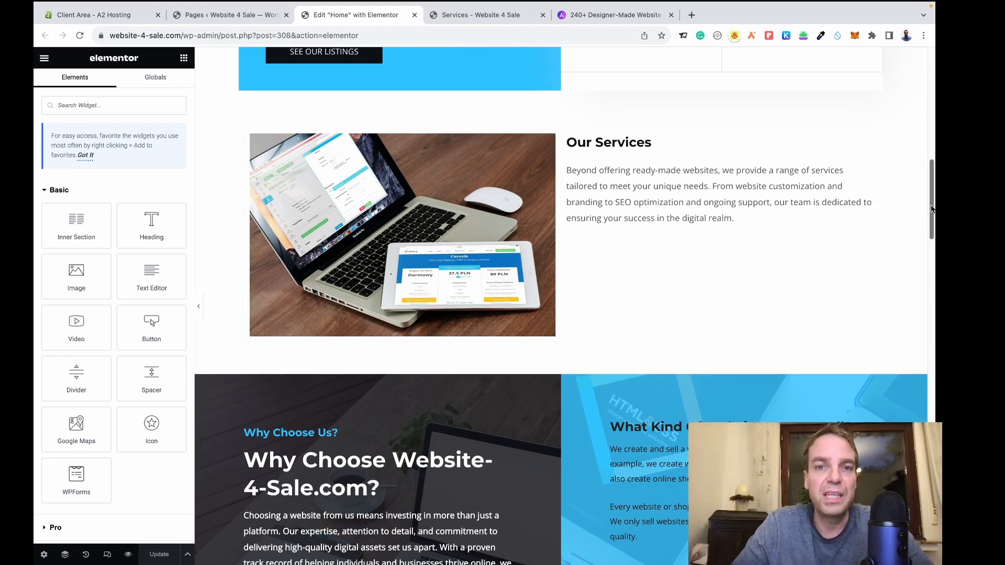
{"action": "left_click_drag", "start_coordinate": [933, 209], "coordinate": [933, 462]}
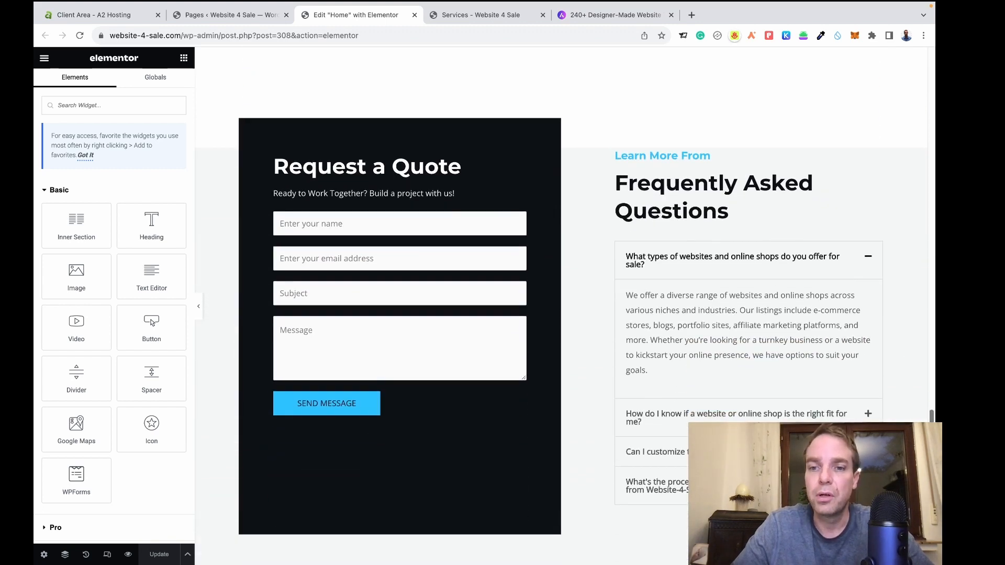
{"action": "scroll", "coordinate": [560, 306], "scroll_direction": "up", "scroll_amount": 20}
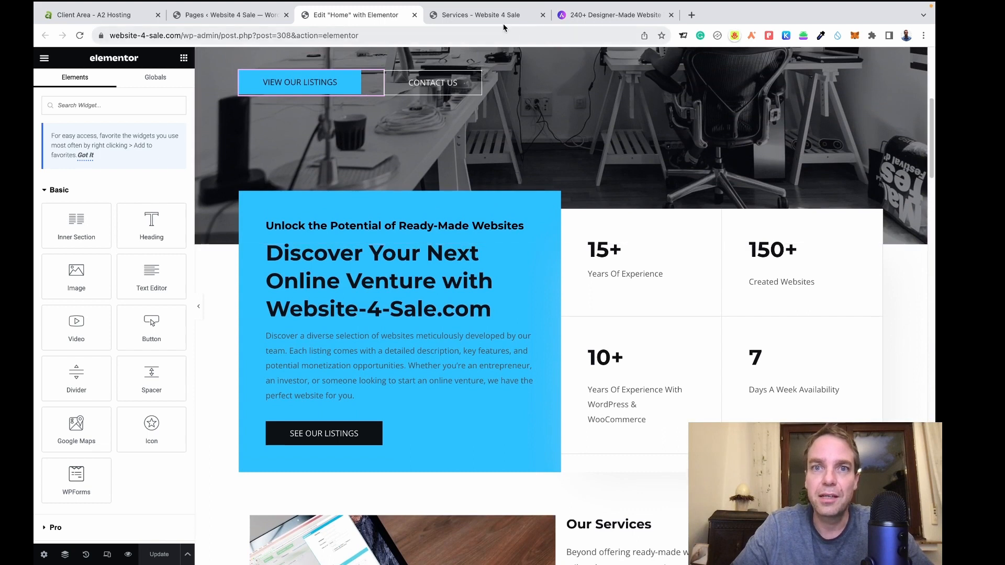
{"action": "left_click", "coordinate": [500, 21]}
{"action": "left_click", "coordinate": [212, 102]}
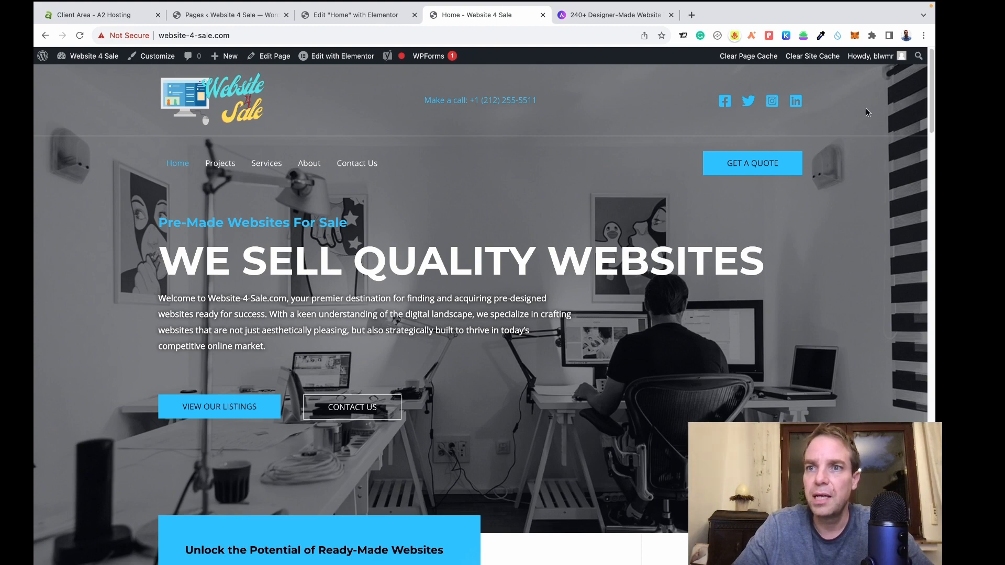
Scroll down the live site to check its current footer, then back to the top.
{"action": "scroll", "coordinate": [868, 111], "scroll_direction": "down", "scroll_amount": 3}
{"action": "scroll", "coordinate": [481, 314], "scroll_direction": "down", "scroll_amount": 20}
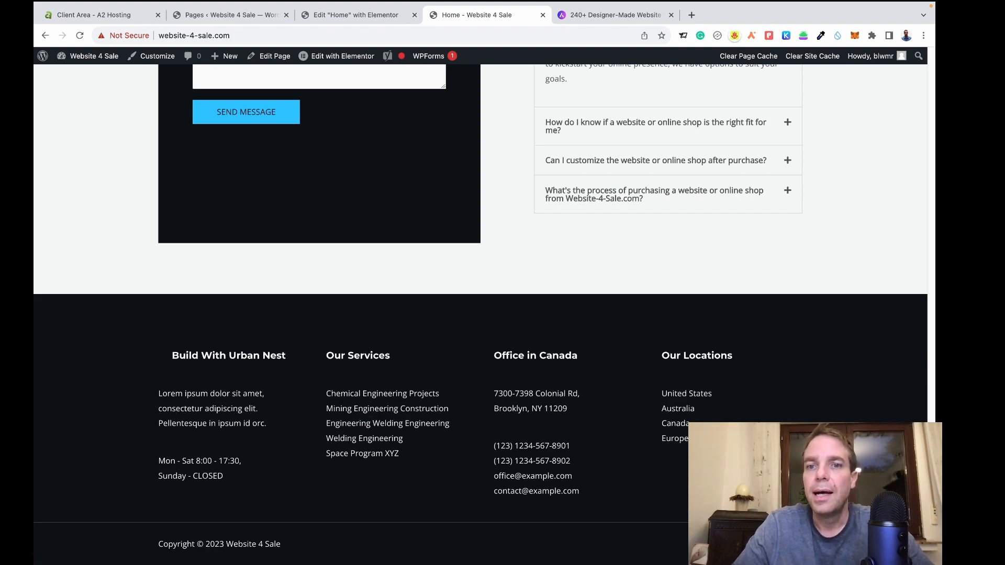
{"action": "left_click_drag", "start_coordinate": [932, 501], "coordinate": [901, 117]}
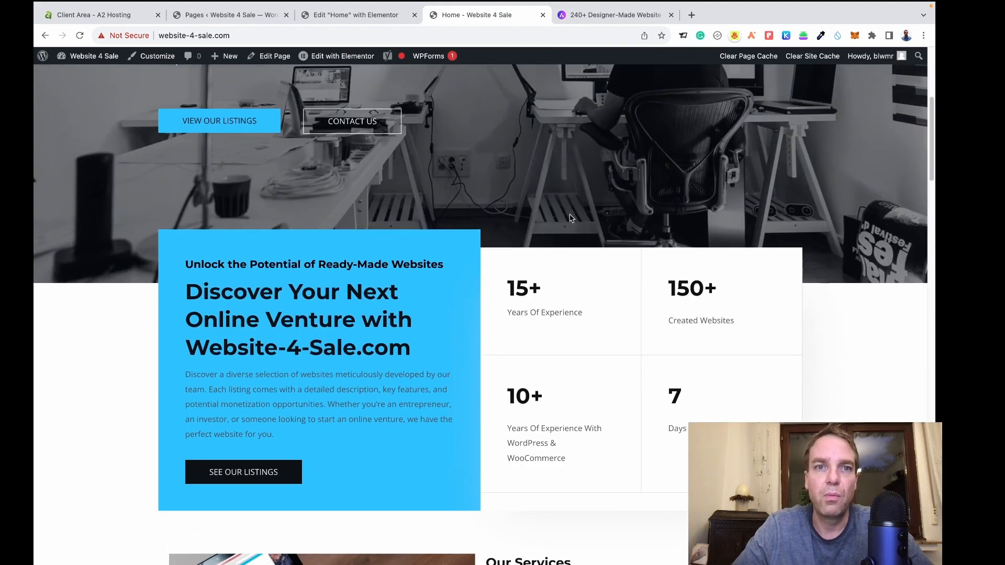
{"action": "scroll", "coordinate": [277, 220], "scroll_direction": "up", "scroll_amount": 3}
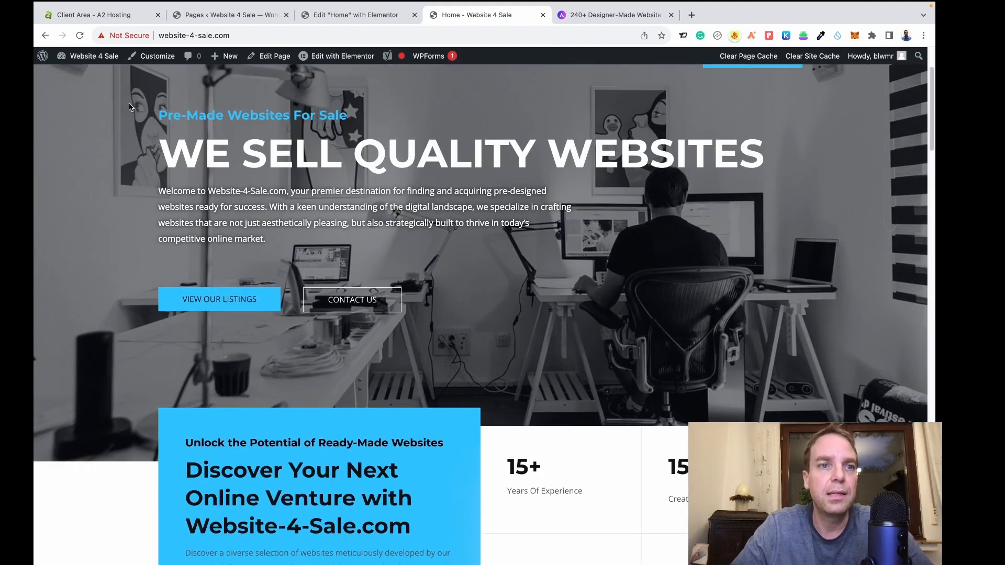
{"action": "scroll", "coordinate": [207, 86], "scroll_direction": "up", "scroll_amount": 1}
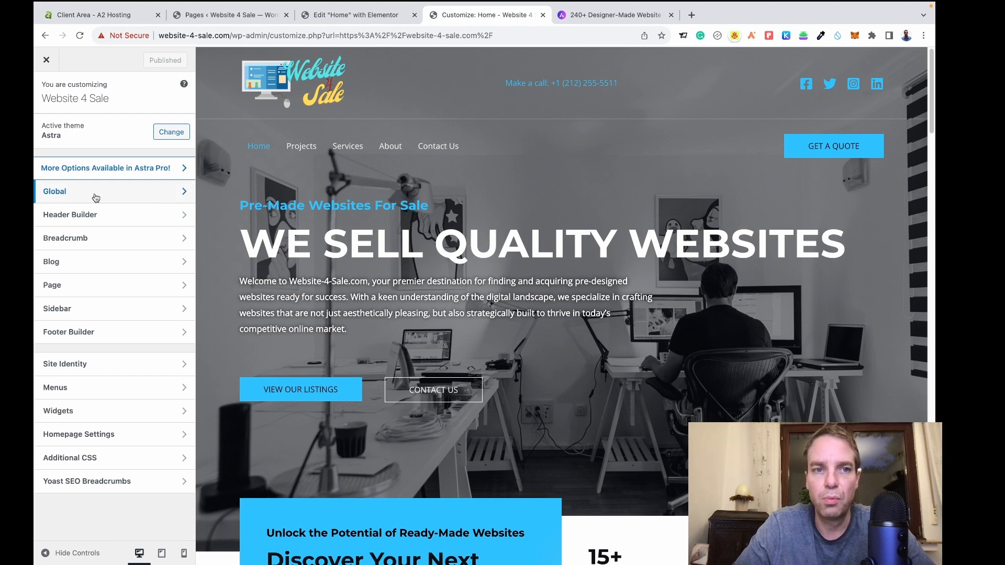
Look through the Global Typography and Colors settings without changing anything.
{"action": "left_click", "coordinate": [96, 197]}
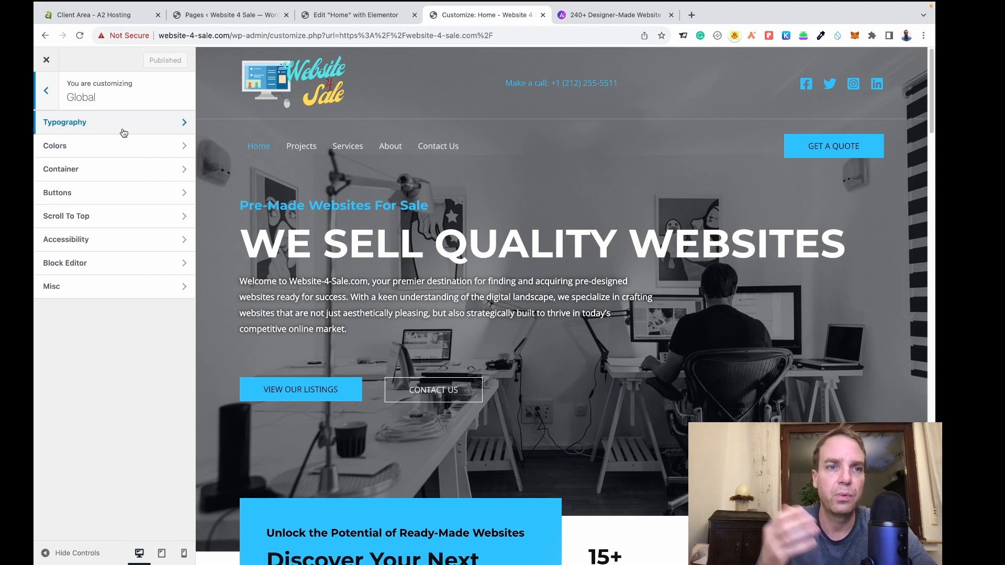
{"action": "left_click", "coordinate": [123, 132]}
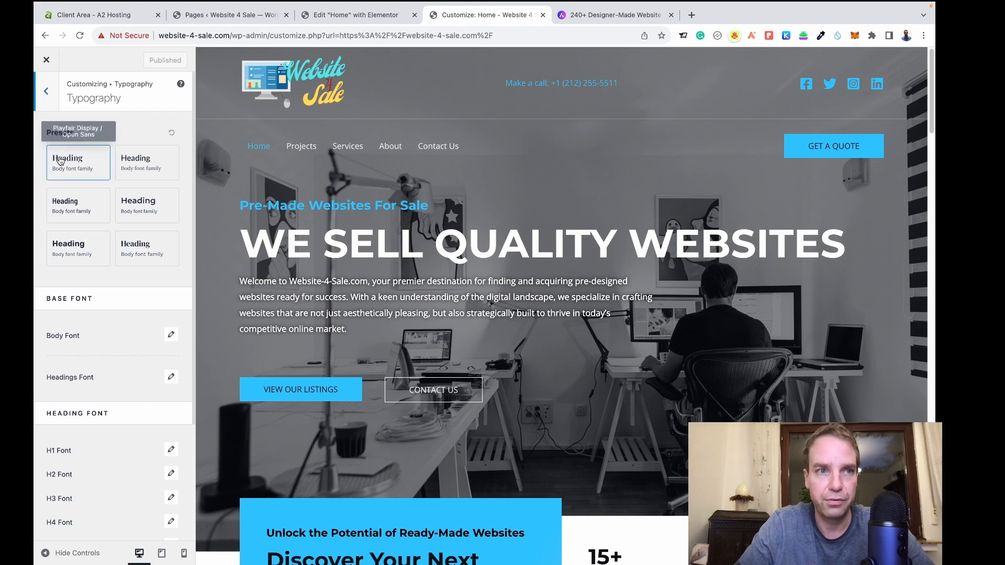
{"action": "left_click", "coordinate": [46, 101]}
{"action": "left_click", "coordinate": [84, 151]}
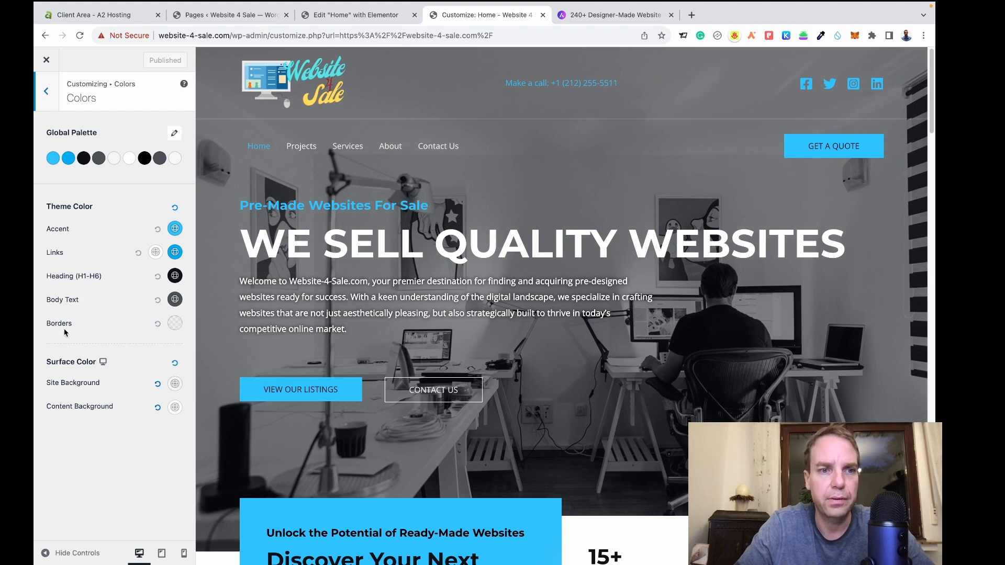
{"action": "left_click", "coordinate": [52, 92]}
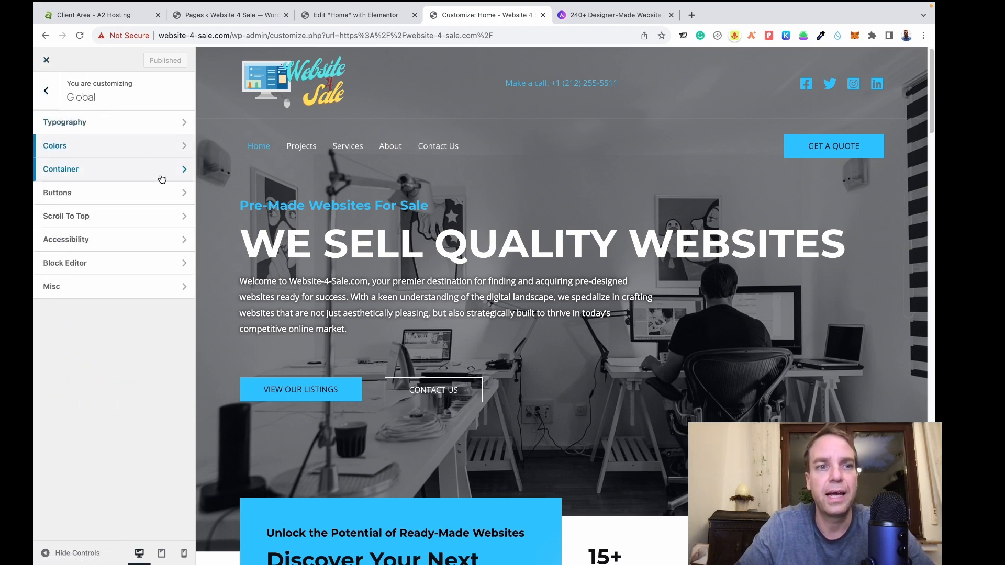
Enable Scroll to Top under Global settings and bring up its Design options.
{"action": "left_click", "coordinate": [160, 217]}
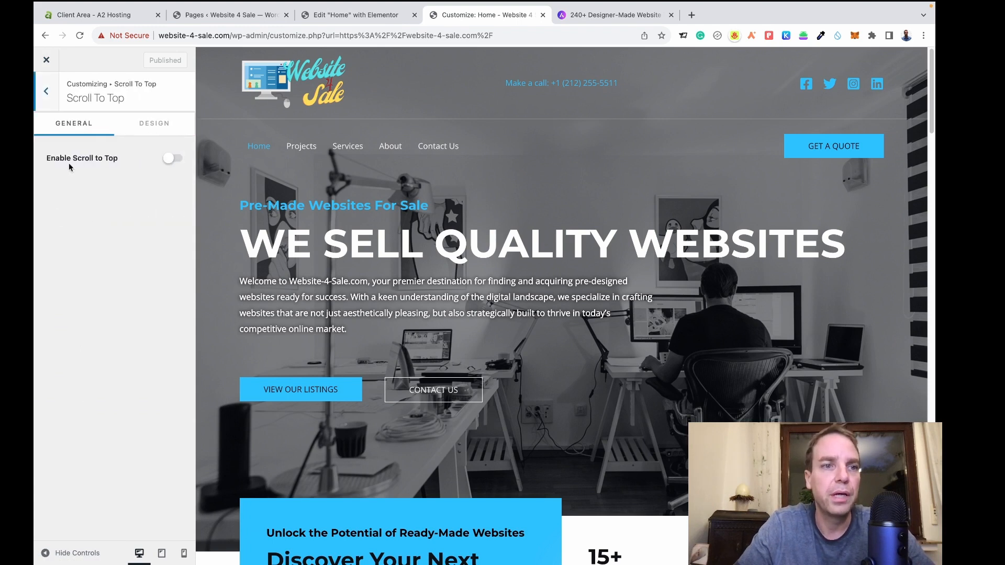
{"action": "left_click", "coordinate": [174, 160]}
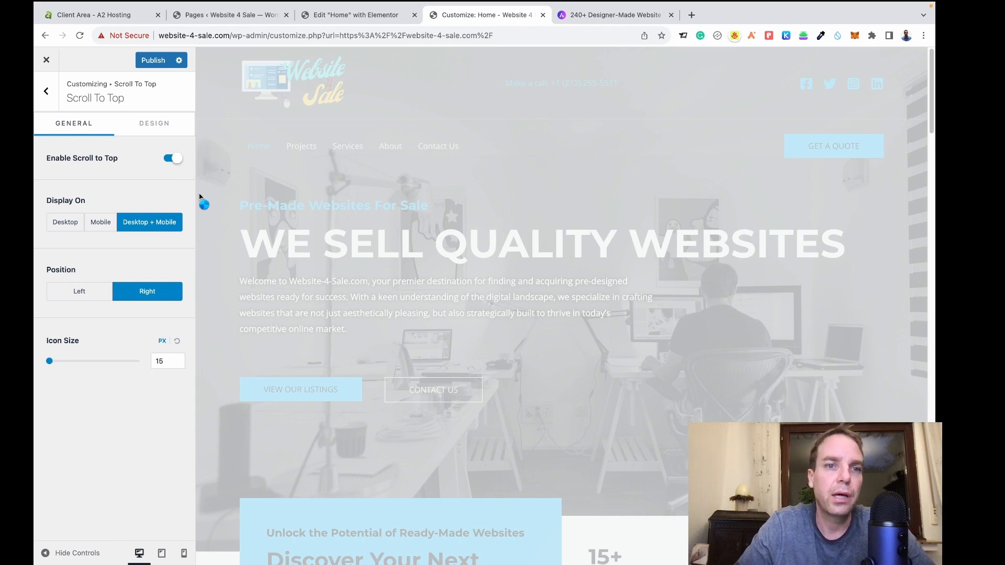
{"action": "scroll", "coordinate": [240, 197], "scroll_direction": "down", "scroll_amount": 10}
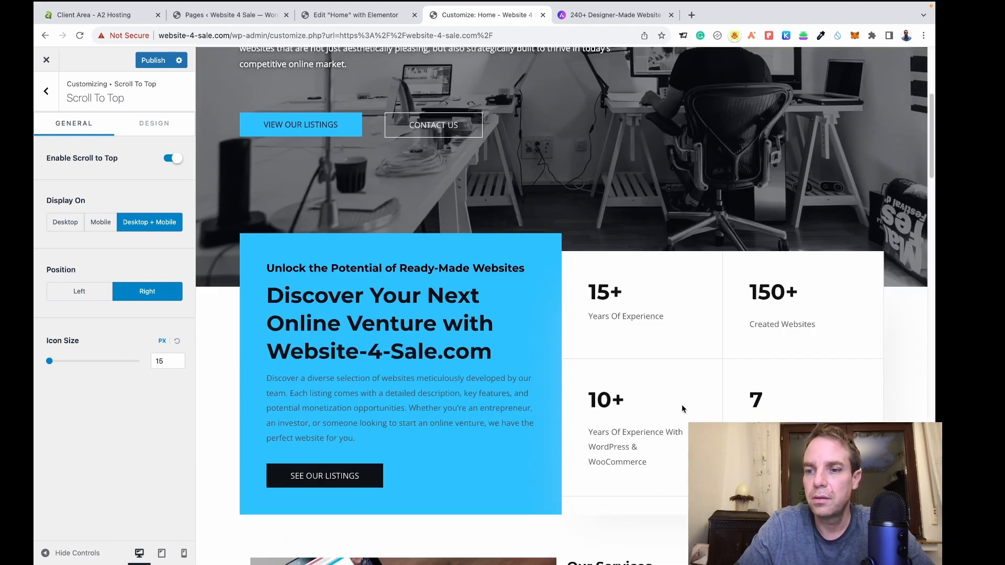
{"action": "scroll", "coordinate": [609, 379], "scroll_direction": "down", "scroll_amount": 3}
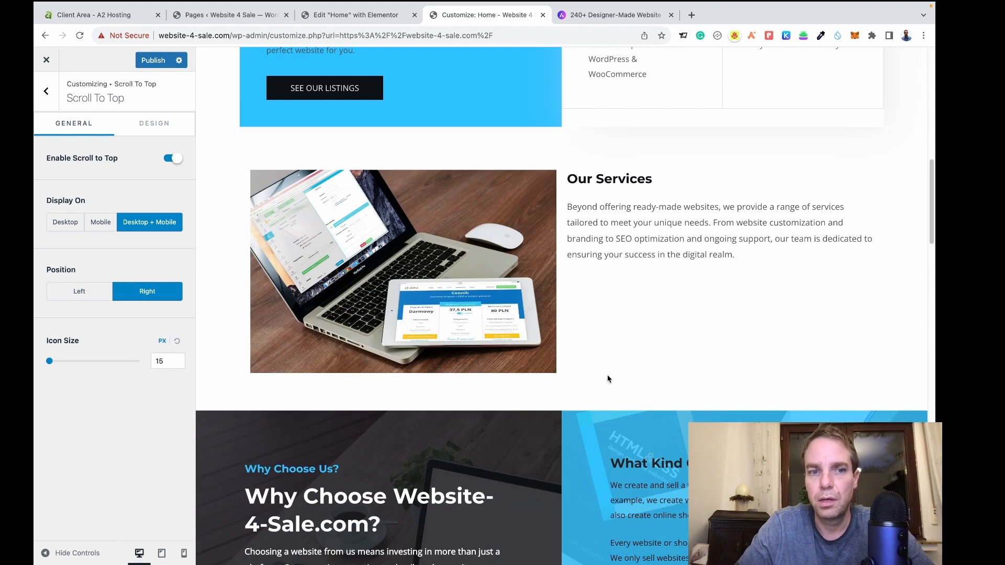
{"action": "scroll", "coordinate": [562, 306], "scroll_direction": "down", "scroll_amount": 4}
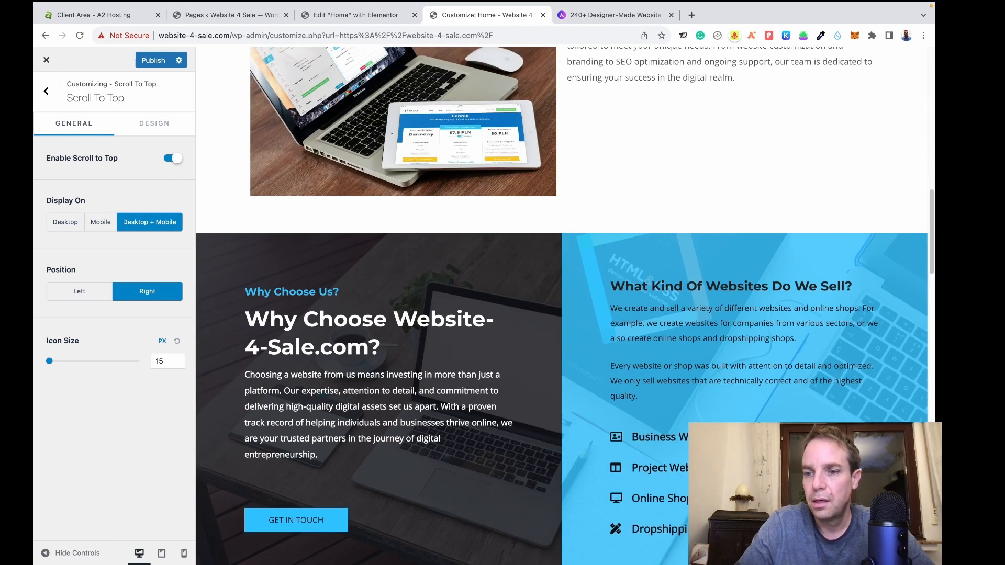
{"action": "scroll", "coordinate": [561, 306], "scroll_direction": "up", "scroll_amount": 6}
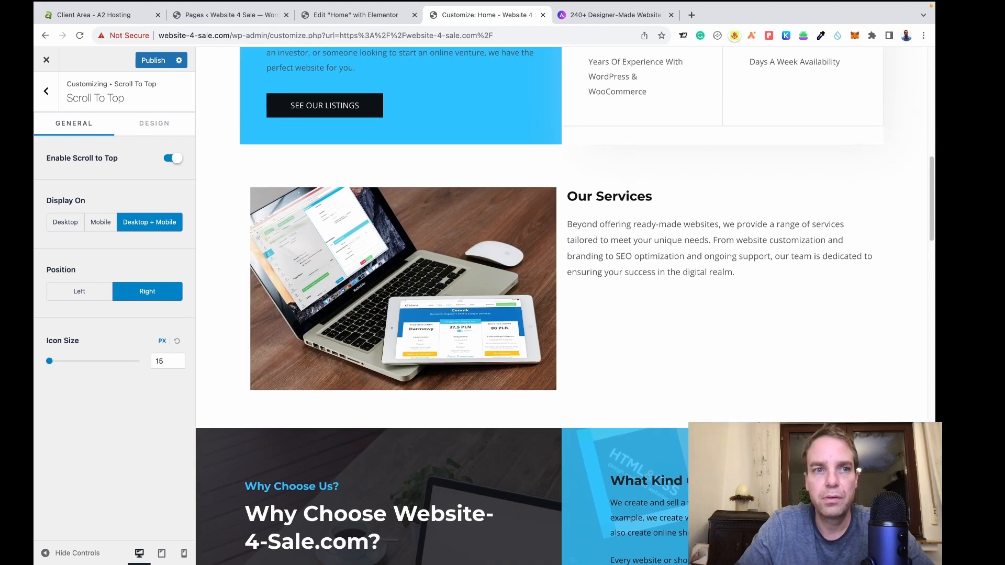
{"action": "scroll", "coordinate": [561, 306], "scroll_direction": "down", "scroll_amount": 3}
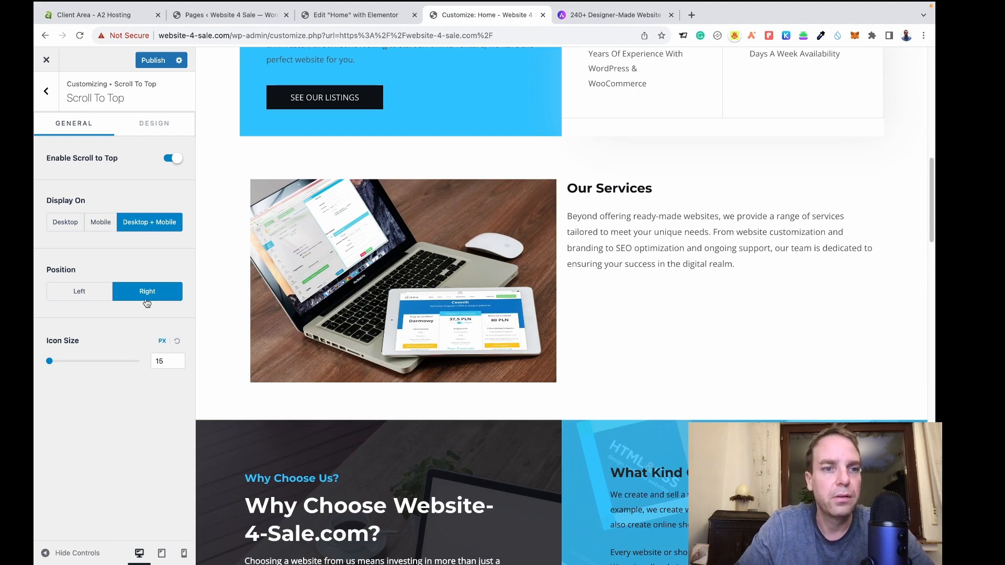
{"action": "left_click", "coordinate": [145, 128]}
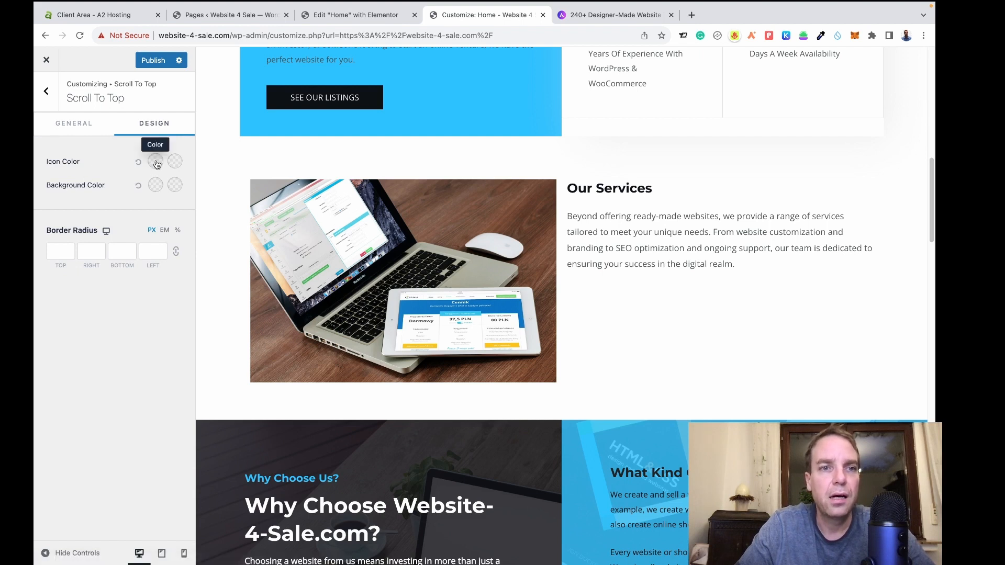
Set the scroll-to-top icon color to bright blue #0B20FF.
{"action": "left_click", "coordinate": [156, 164]}
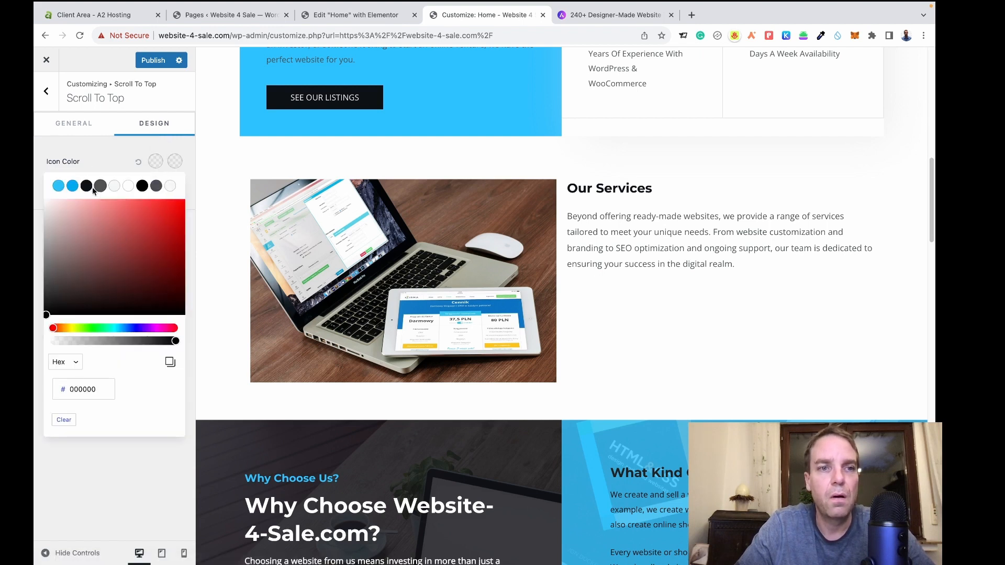
{"action": "left_click_drag", "start_coordinate": [113, 330], "coordinate": [133, 328]}
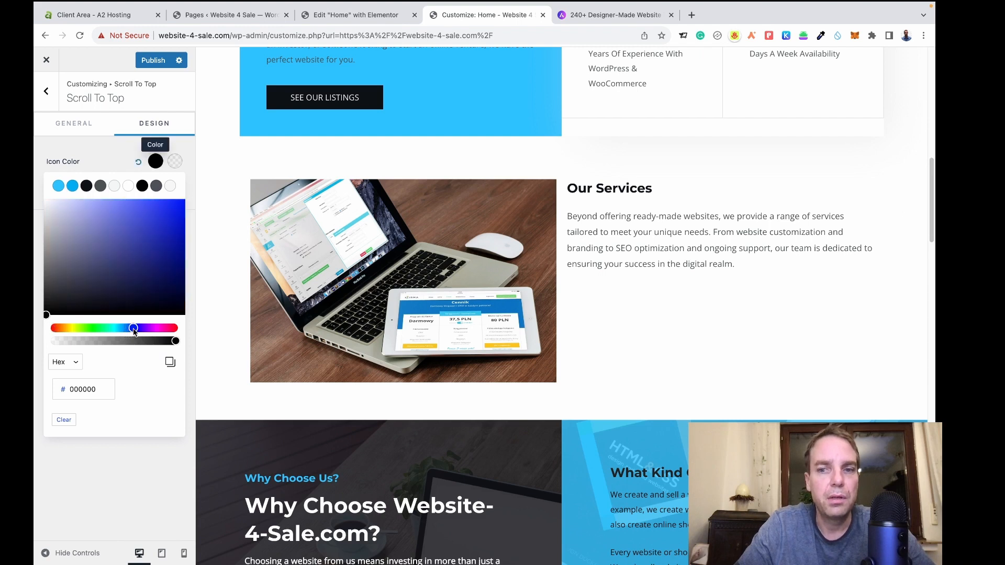
{"action": "left_click_drag", "start_coordinate": [155, 255], "coordinate": [177, 200]}
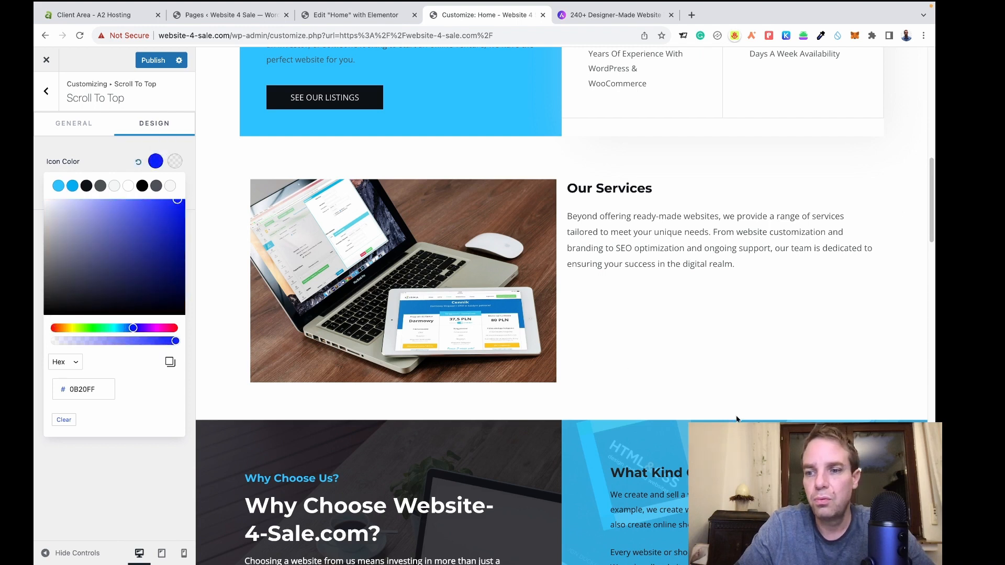
{"action": "scroll", "coordinate": [736, 415], "scroll_direction": "down", "scroll_amount": 1}
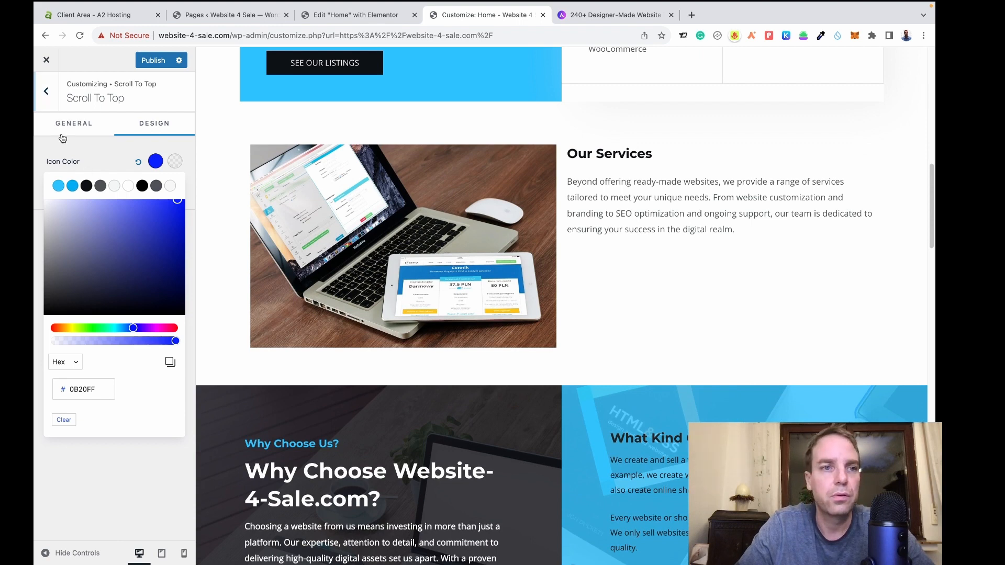
{"action": "left_click", "coordinate": [99, 147]}
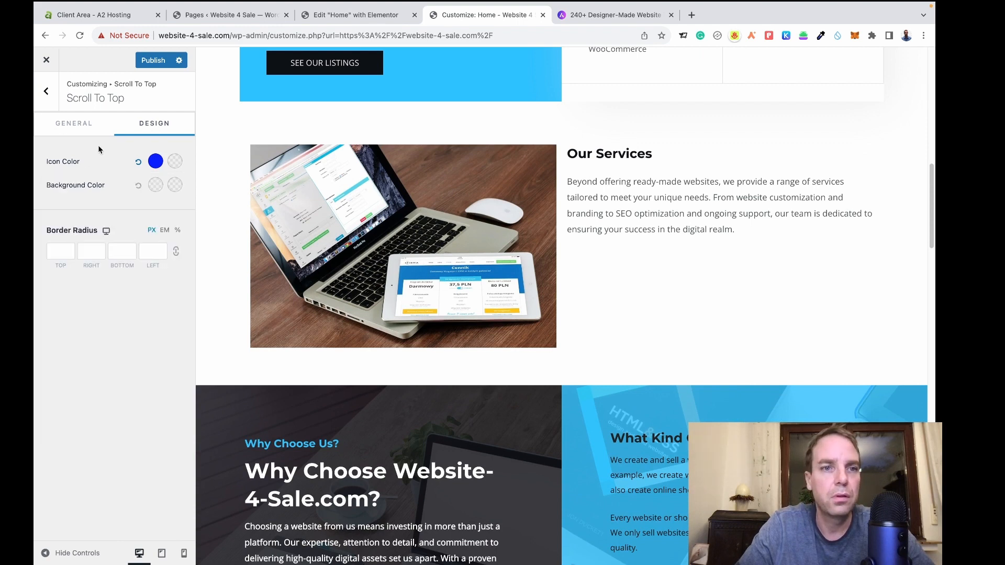
Give the scroll-to-top button a light grey #B7B7B7 background and return to Global settings.
{"action": "left_click", "coordinate": [155, 186]}
{"action": "left_click_drag", "start_coordinate": [76, 287], "coordinate": [42, 253]}
{"action": "left_click", "coordinate": [42, 255]}
{"action": "scroll", "coordinate": [361, 298], "scroll_direction": "up", "scroll_amount": 10}
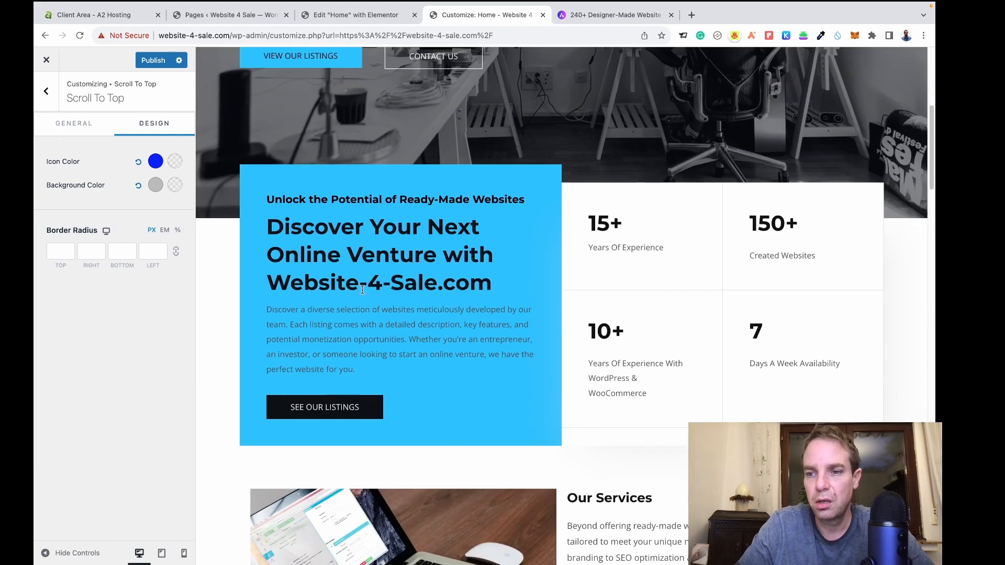
{"action": "scroll", "coordinate": [361, 300], "scroll_direction": "down", "scroll_amount": 1}
{"action": "scroll", "coordinate": [364, 300], "scroll_direction": "down", "scroll_amount": 8}
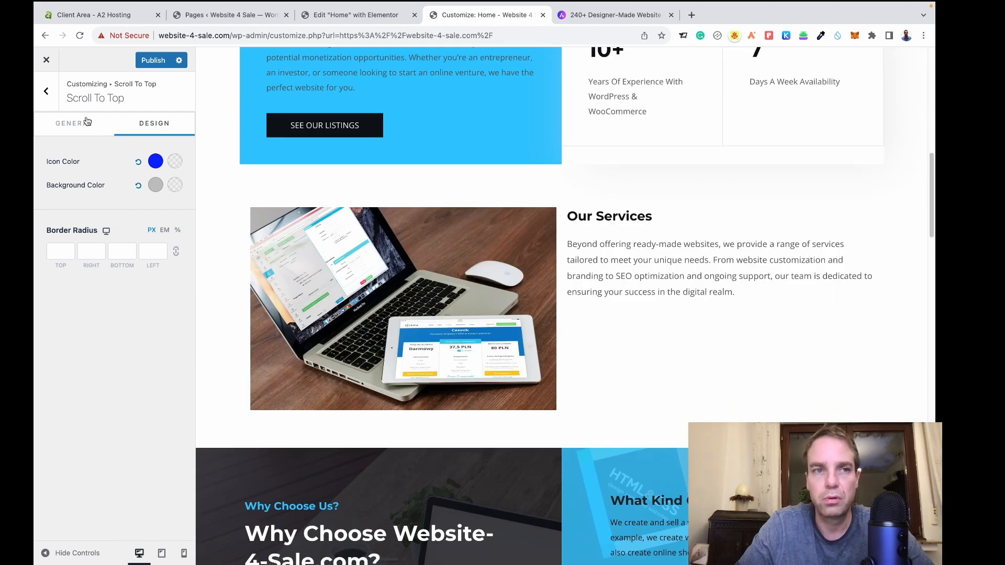
{"action": "left_click", "coordinate": [44, 103]}
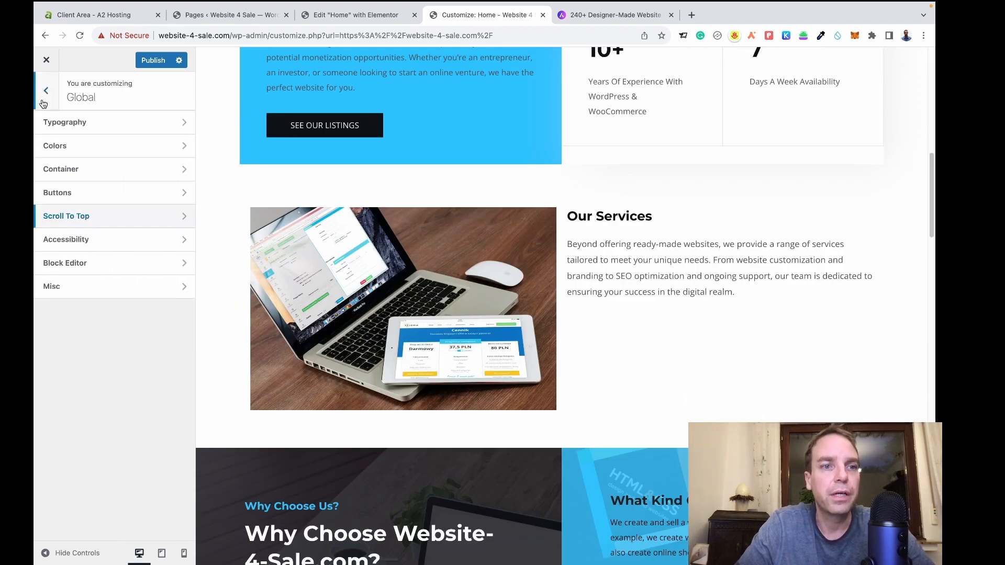
Check Accessibility, then turn on Enable Smooth Scroll to ID under Misc.
{"action": "left_click", "coordinate": [104, 243]}
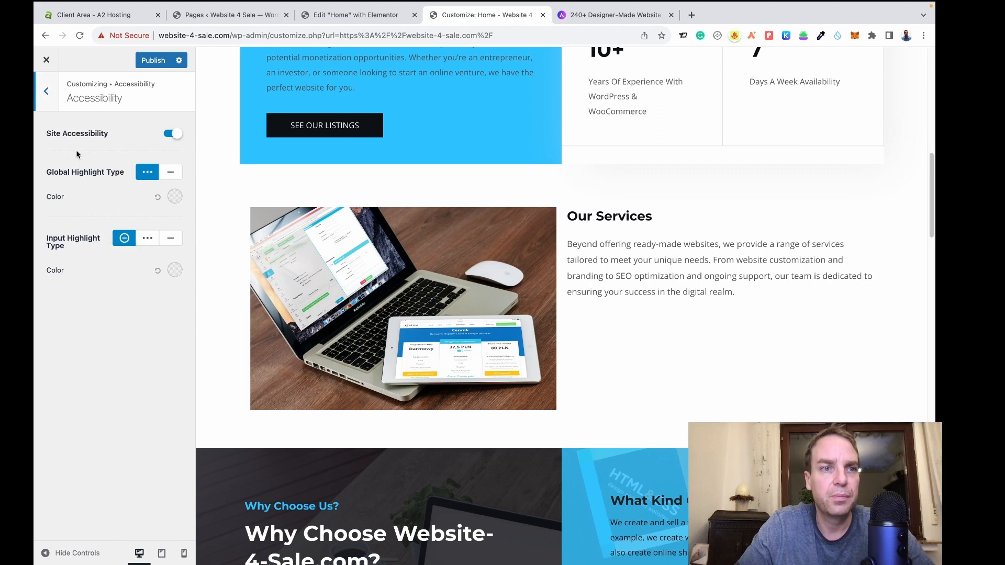
{"action": "left_click", "coordinate": [46, 93]}
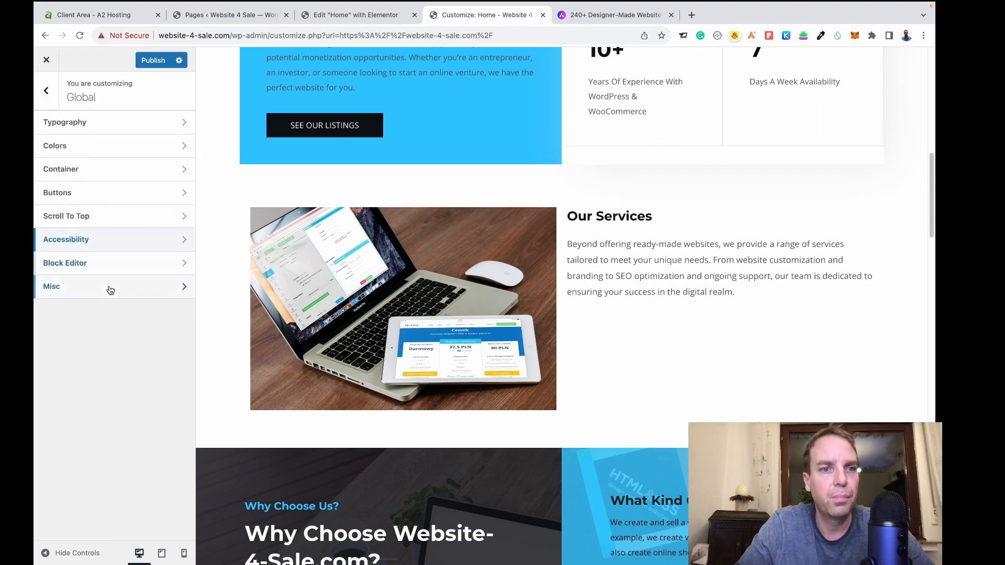
{"action": "left_click", "coordinate": [111, 292]}
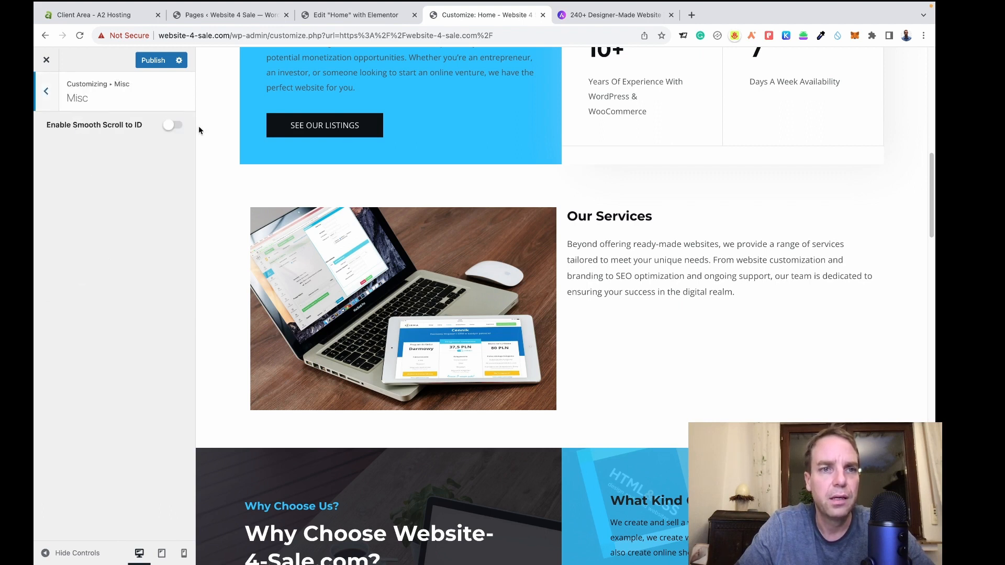
{"action": "left_click", "coordinate": [174, 128]}
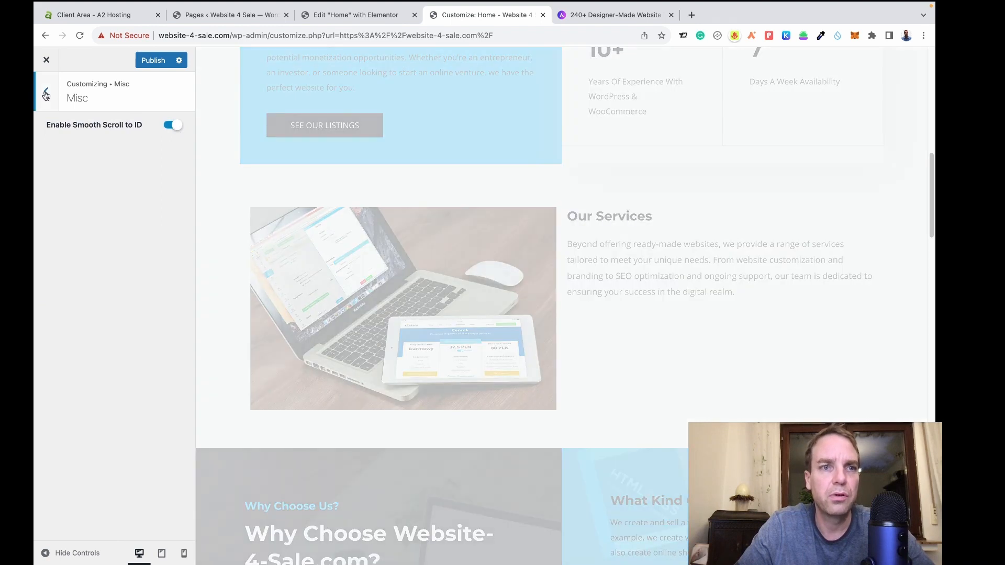
{"action": "left_click", "coordinate": [46, 93]}
{"action": "left_click", "coordinate": [47, 94]}
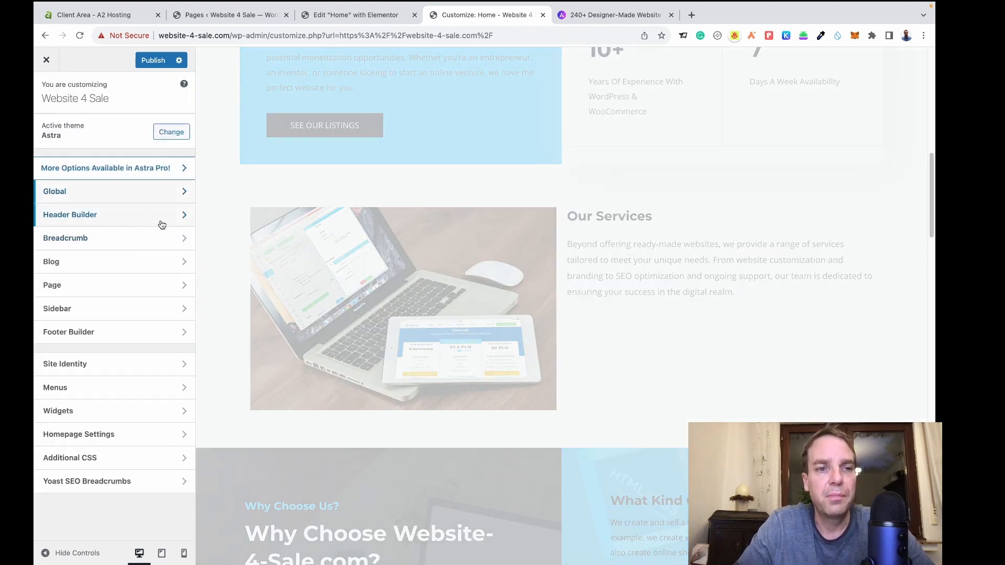
Browse the Header Builder and Breadcrumb settings without changes, ending at the main section list.
{"action": "left_click", "coordinate": [162, 225]}
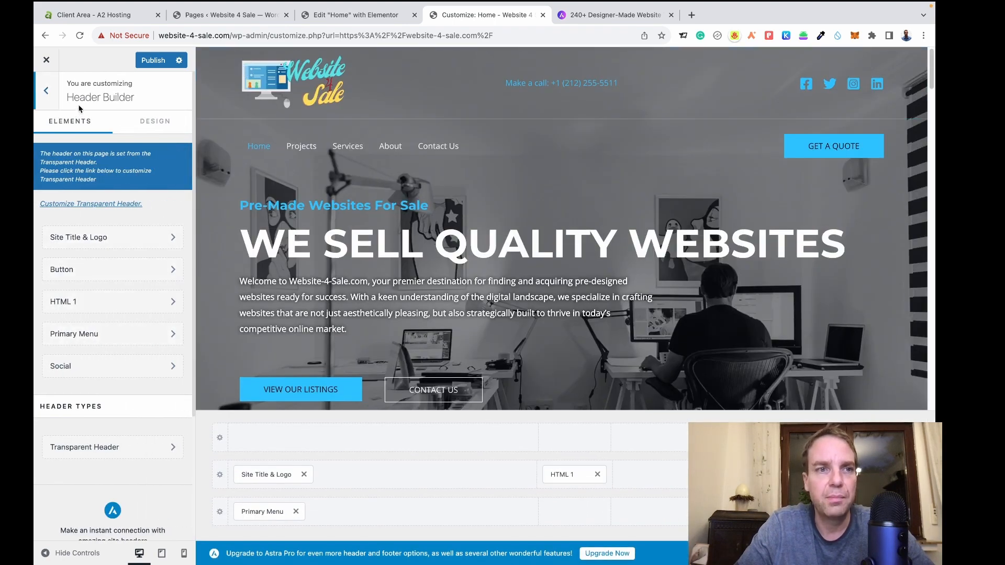
{"action": "left_click", "coordinate": [47, 92]}
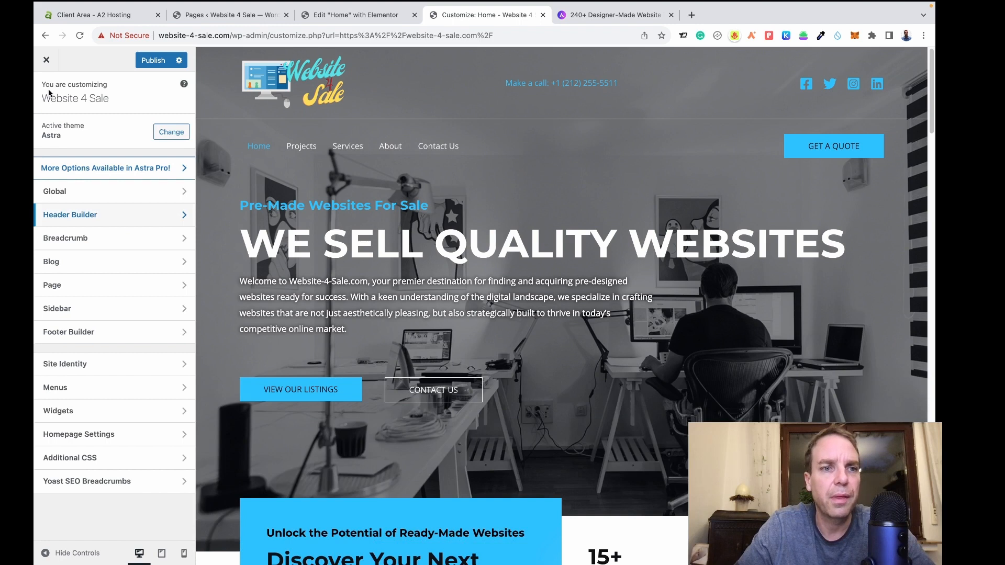
{"action": "left_click", "coordinate": [160, 246]}
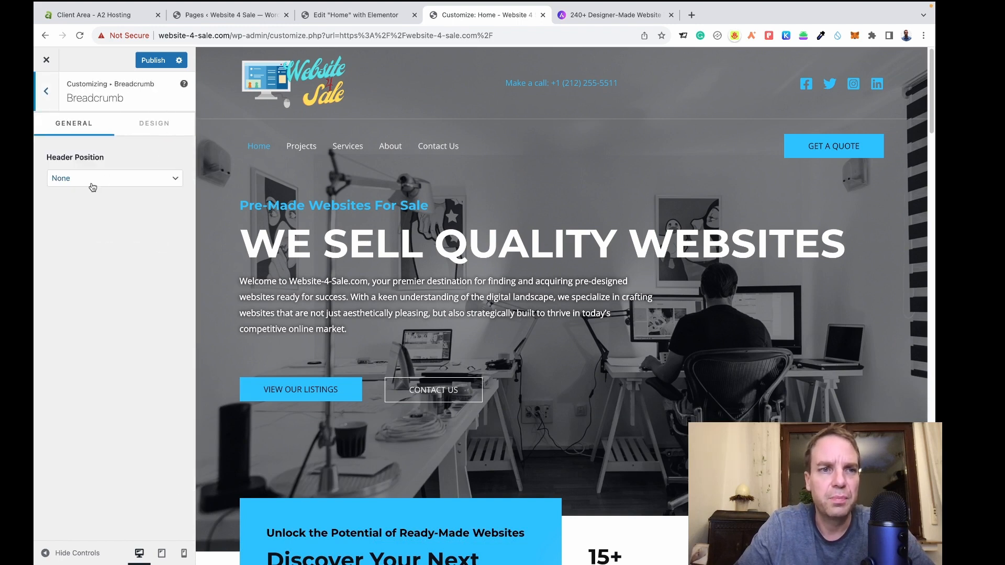
{"action": "left_click", "coordinate": [49, 105]}
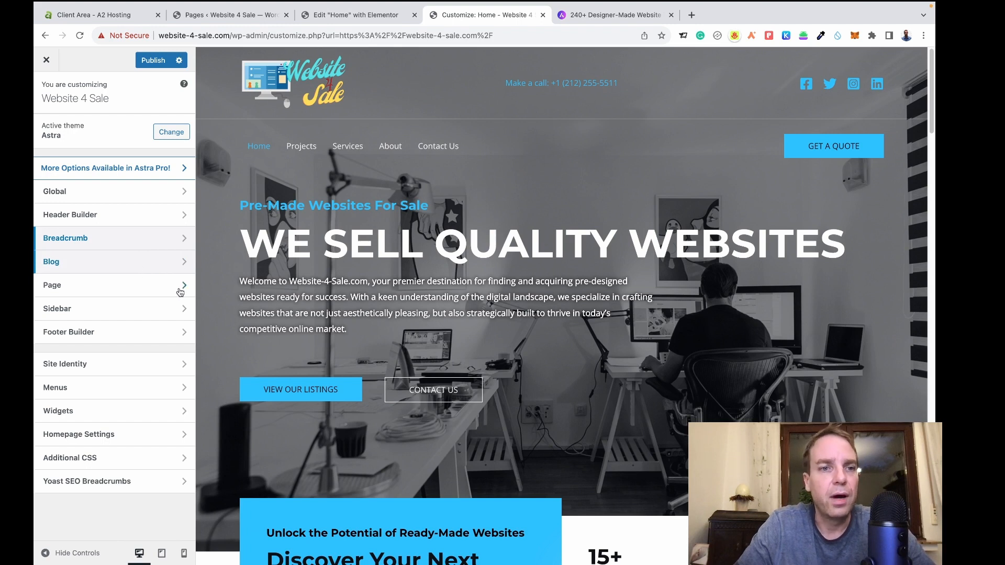
Glance at the Page settings, then go to the Site Identity section.
{"action": "left_click", "coordinate": [149, 292]}
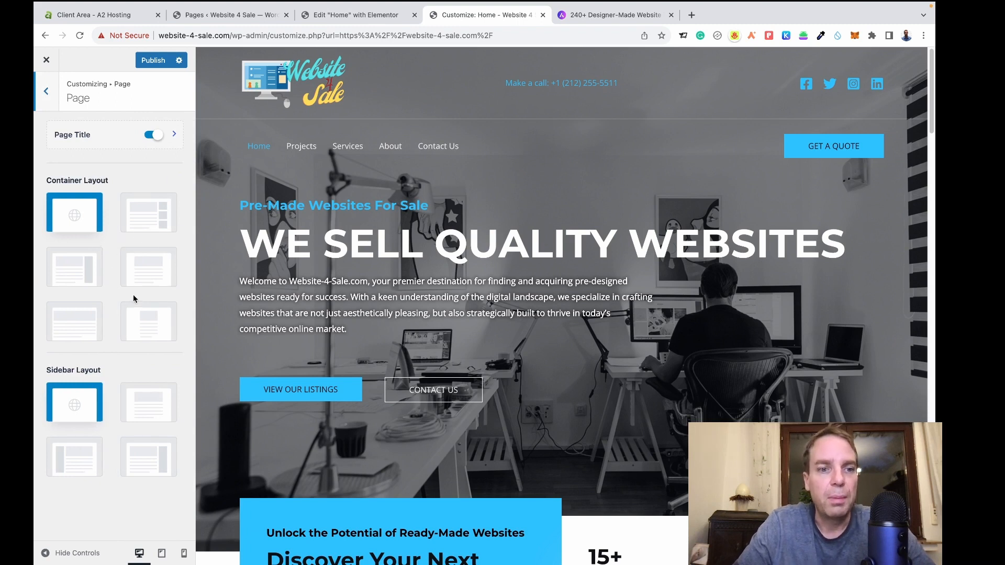
{"action": "left_click", "coordinate": [47, 95]}
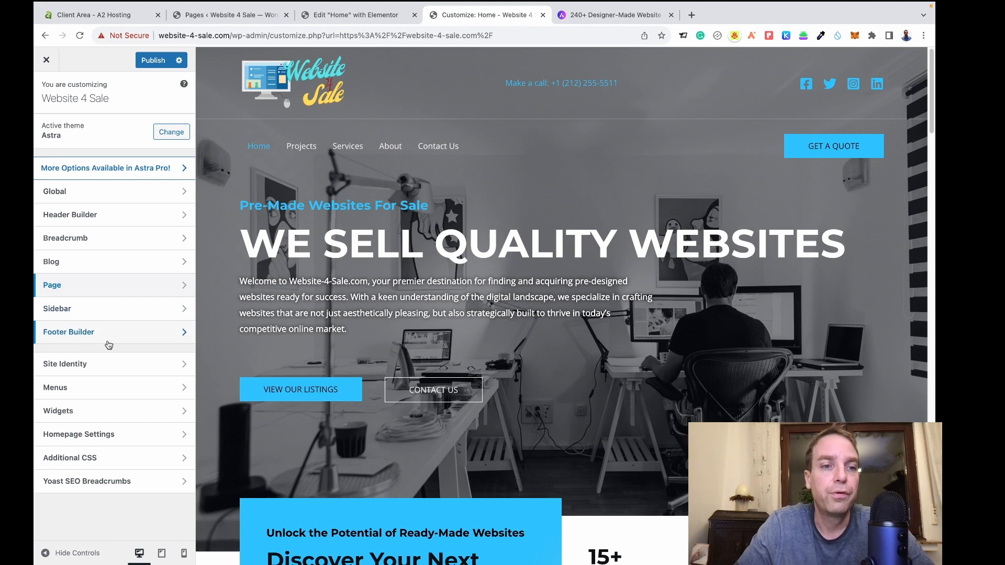
{"action": "left_click", "coordinate": [86, 363]}
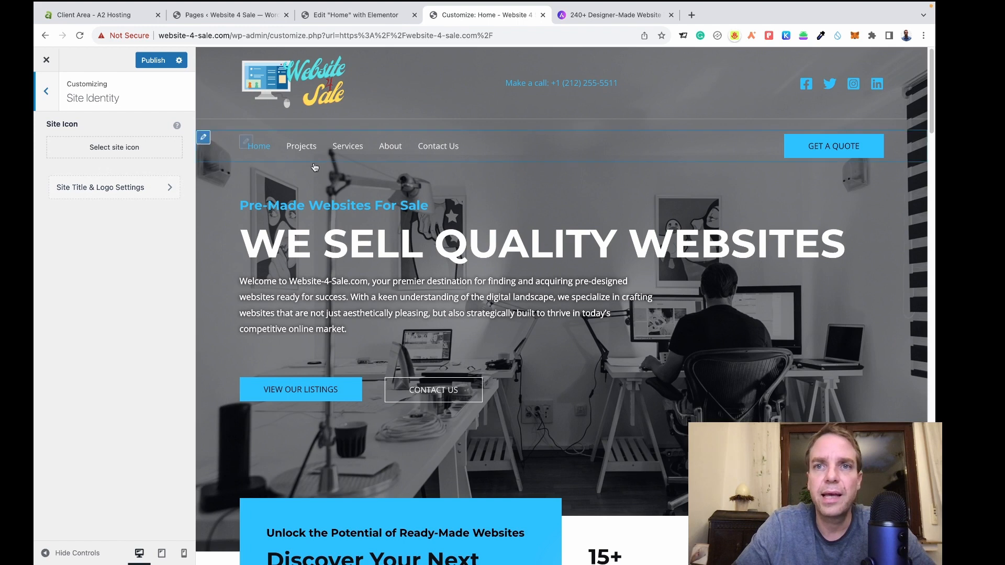
Load icons8.com in a new tab and search for 'website' icons.
{"action": "left_click", "coordinate": [691, 15]}
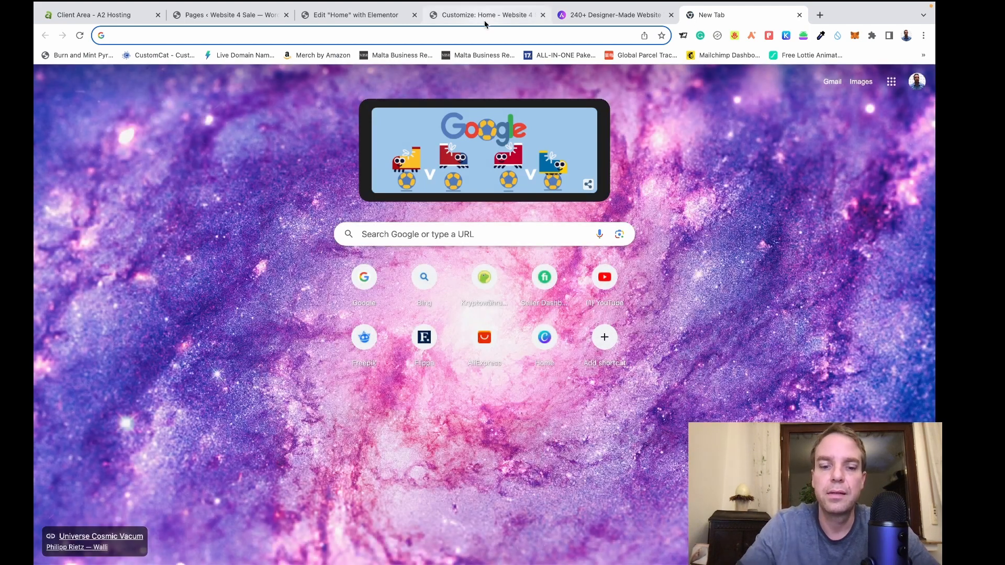
{"action": "type", "text": "icon"}
{"action": "key", "text": "Return"}
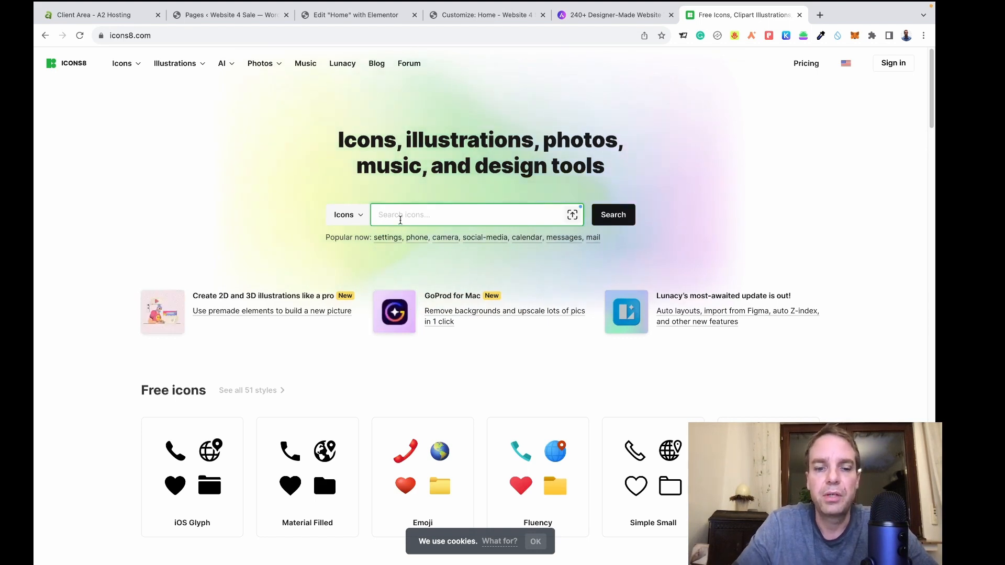
{"action": "type", "text": "web"}
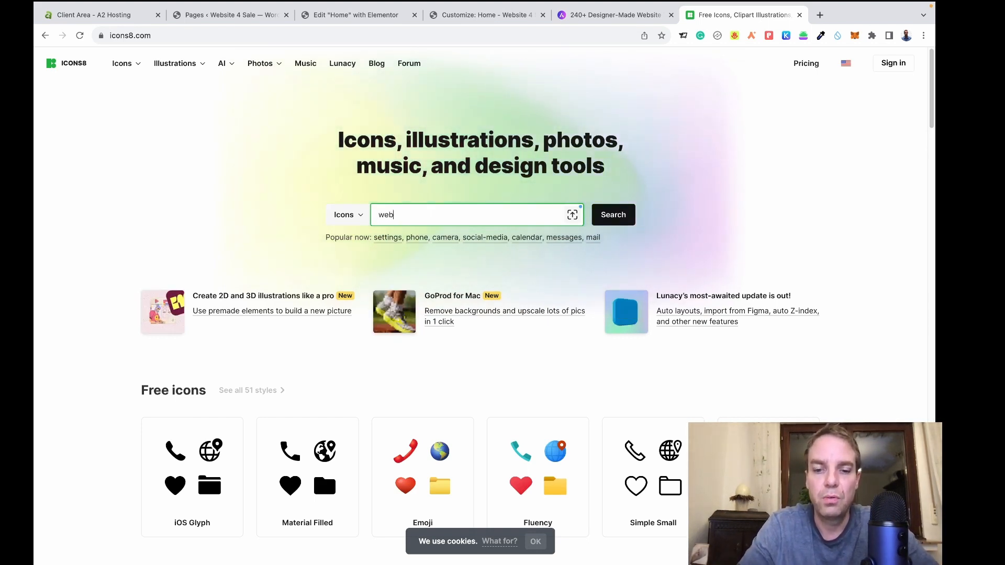
{"action": "type", "text": "site"}
{"action": "key", "text": "Return"}
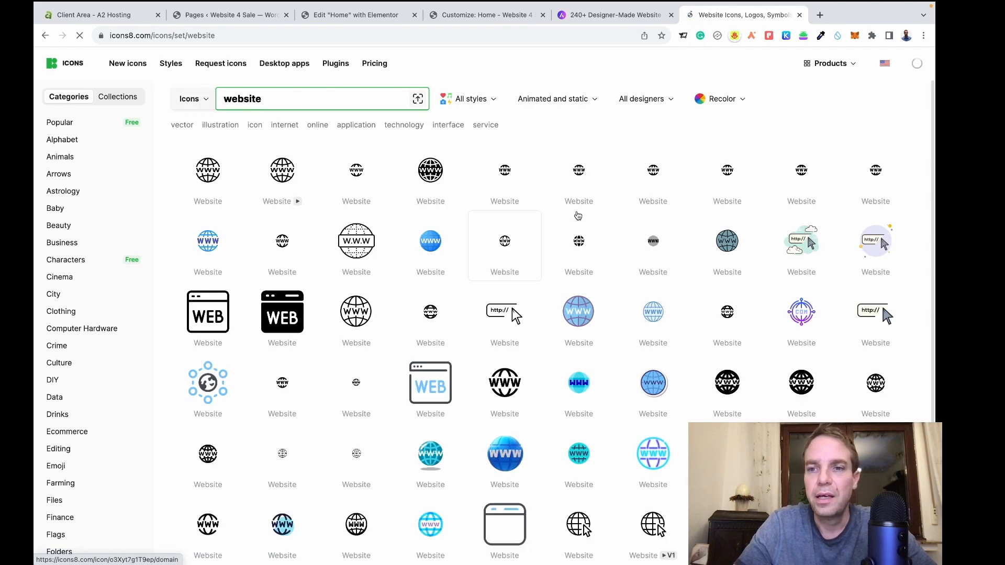
Pick the cloud-style Website icon and bring up its free 100x100 PNG download options.
{"action": "scroll", "coordinate": [574, 217], "scroll_direction": "down", "scroll_amount": 1}
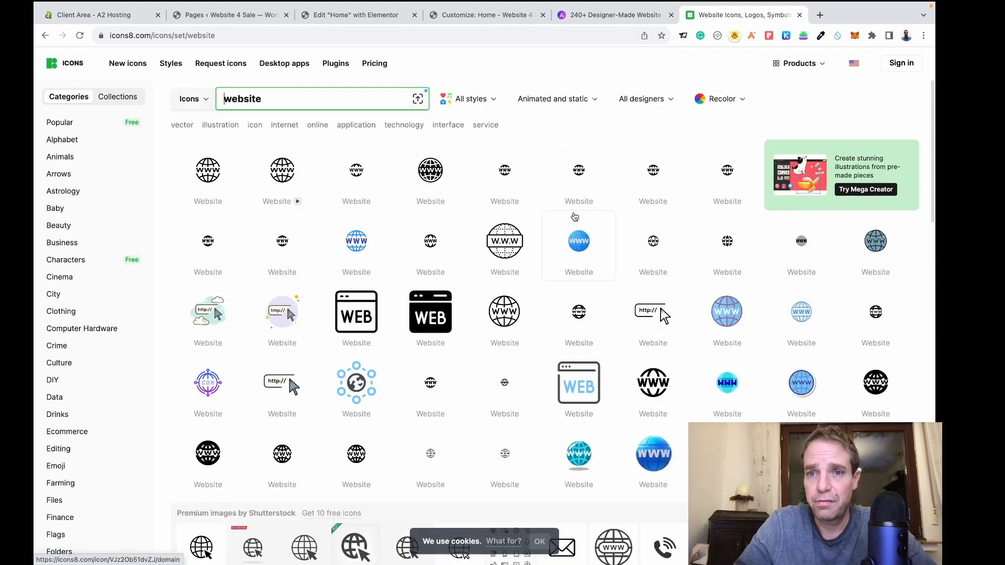
{"action": "scroll", "coordinate": [575, 218], "scroll_direction": "down", "scroll_amount": 2}
{"action": "scroll", "coordinate": [575, 217], "scroll_direction": "down", "scroll_amount": 8}
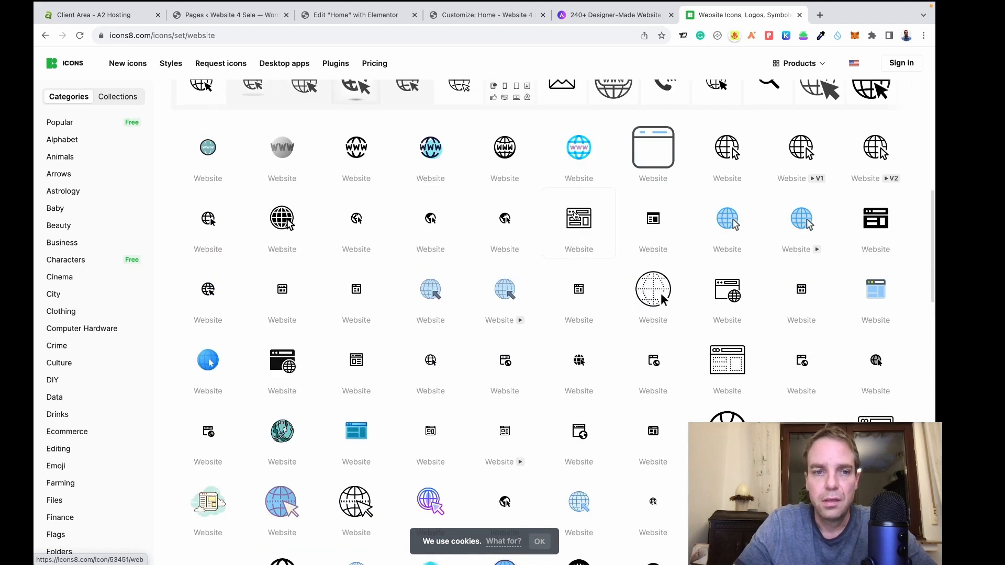
{"action": "scroll", "coordinate": [574, 216], "scroll_direction": "down", "scroll_amount": 3}
{"action": "scroll", "coordinate": [577, 216], "scroll_direction": "down", "scroll_amount": 2}
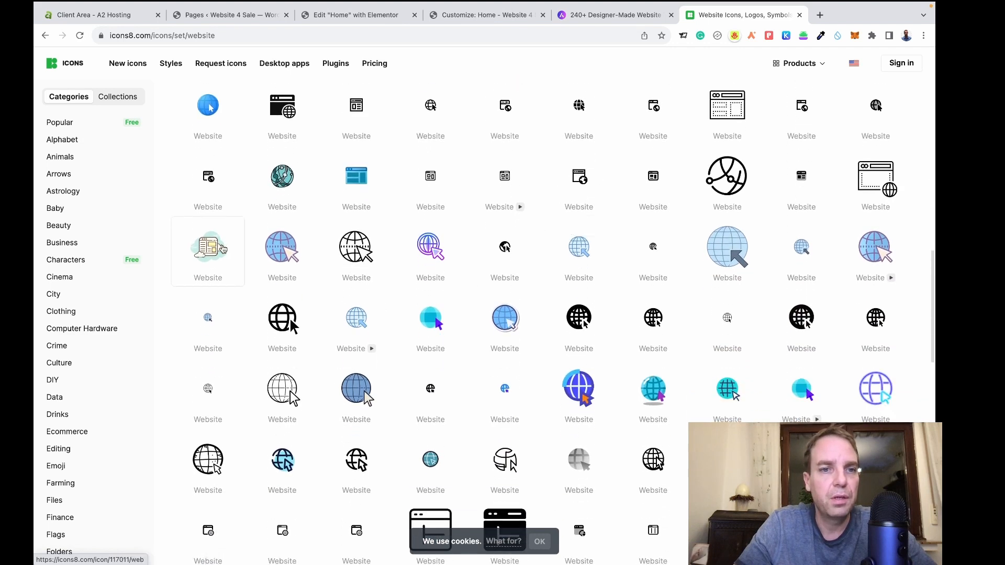
{"action": "left_click", "coordinate": [219, 250]}
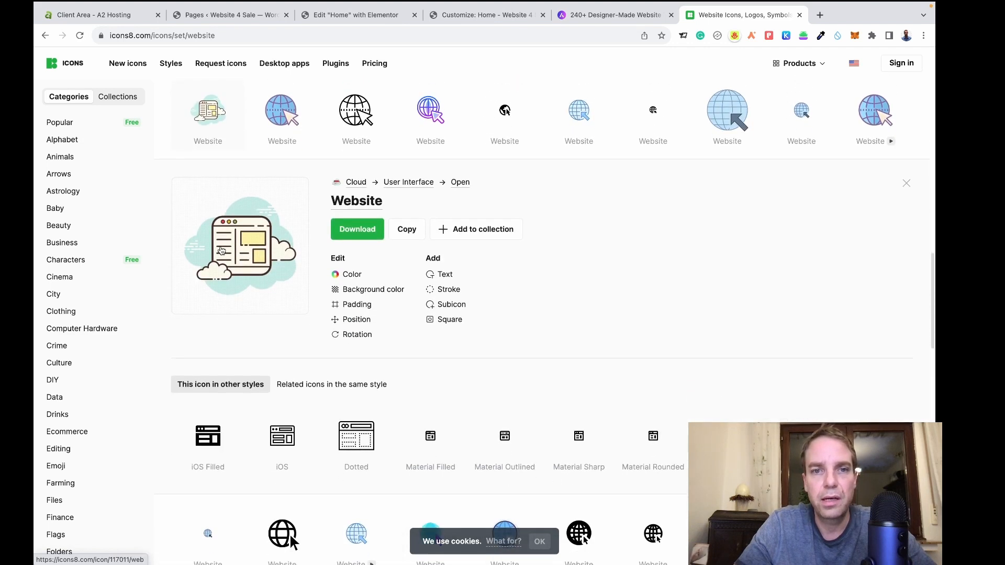
{"action": "left_click", "coordinate": [358, 236]}
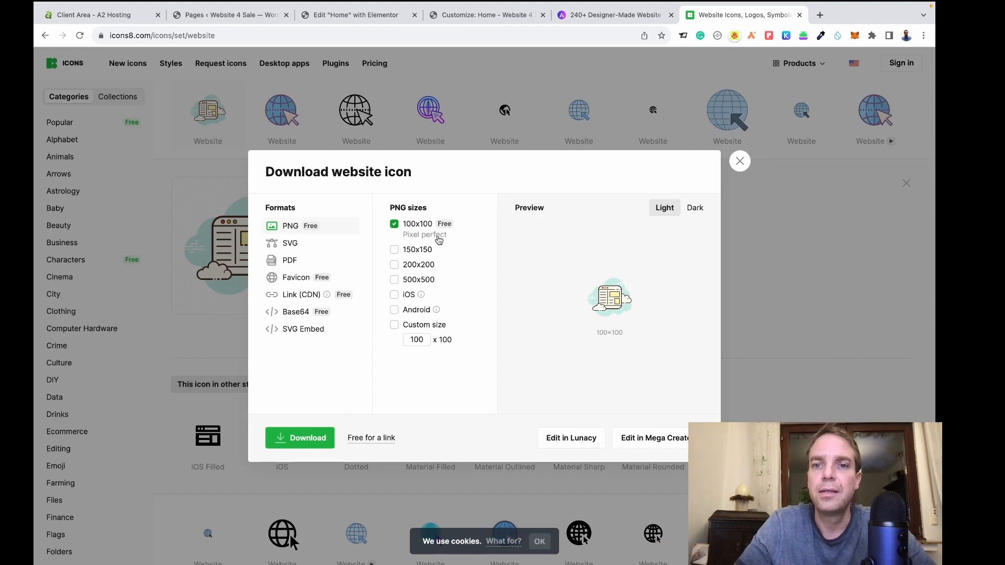
Download the icon as a 100x100 PNG and dismiss the attribution notice.
{"action": "left_click", "coordinate": [307, 443]}
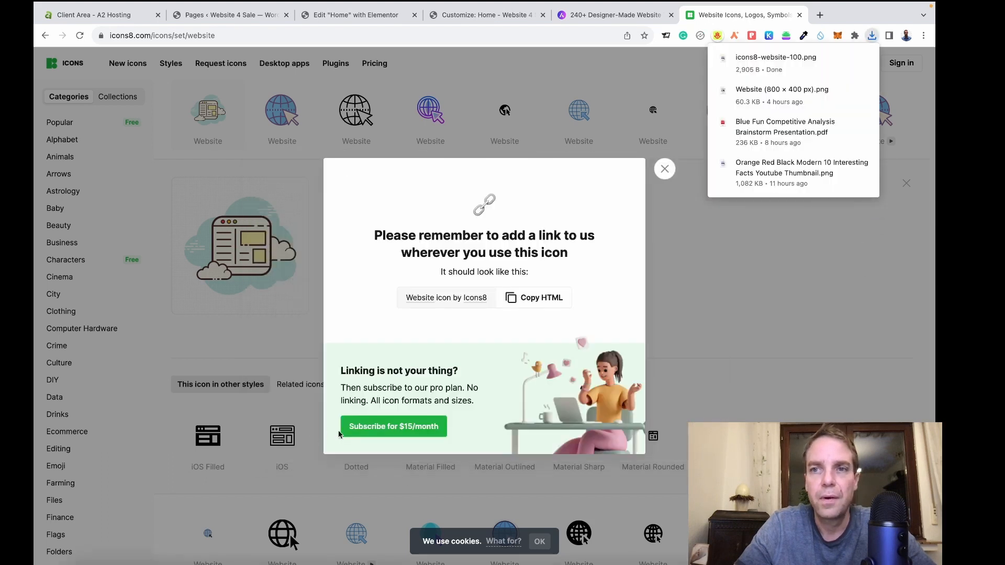
{"action": "left_click", "coordinate": [820, 349]}
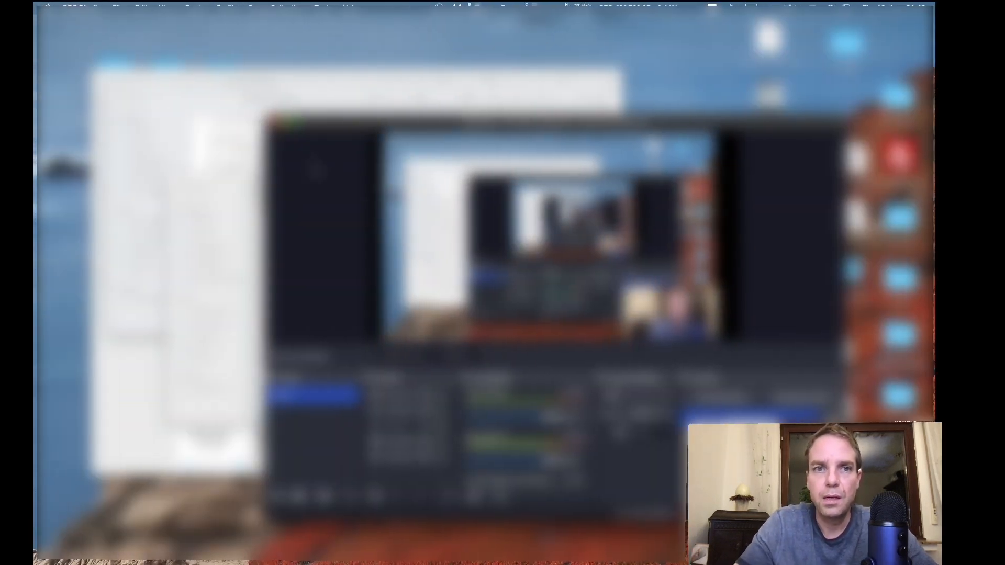
{"action": "left_click", "coordinate": [284, 121]}
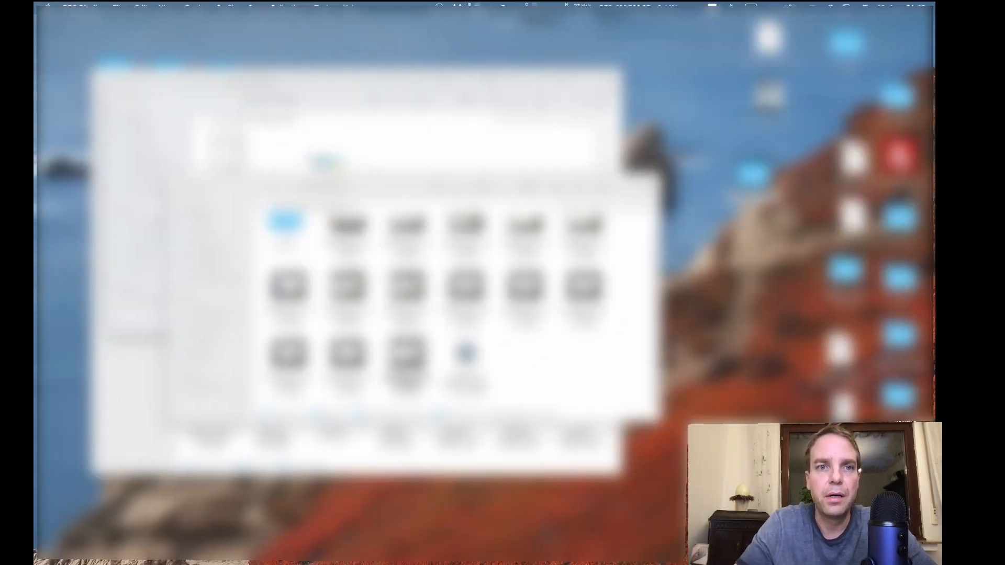
{"action": "left_click", "coordinate": [371, 160]}
Move the downloaded PNG from Downloads into a Finder folder, preview it, and return to the browser.
{"action": "mouse_move", "coordinate": [642, 550]}
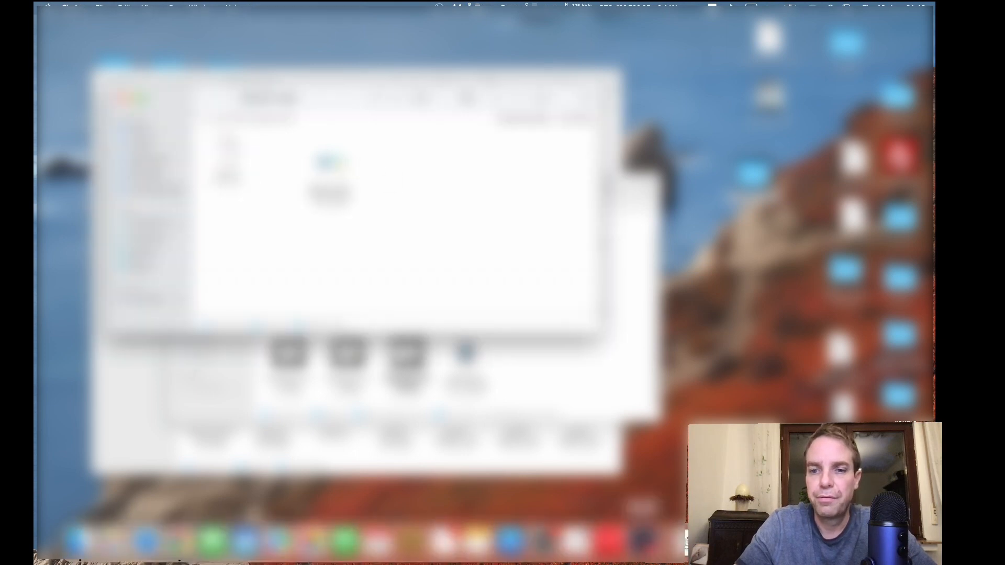
{"action": "left_click", "coordinate": [679, 545]}
{"action": "left_click_drag", "start_coordinate": [681, 492], "coordinate": [432, 178]}
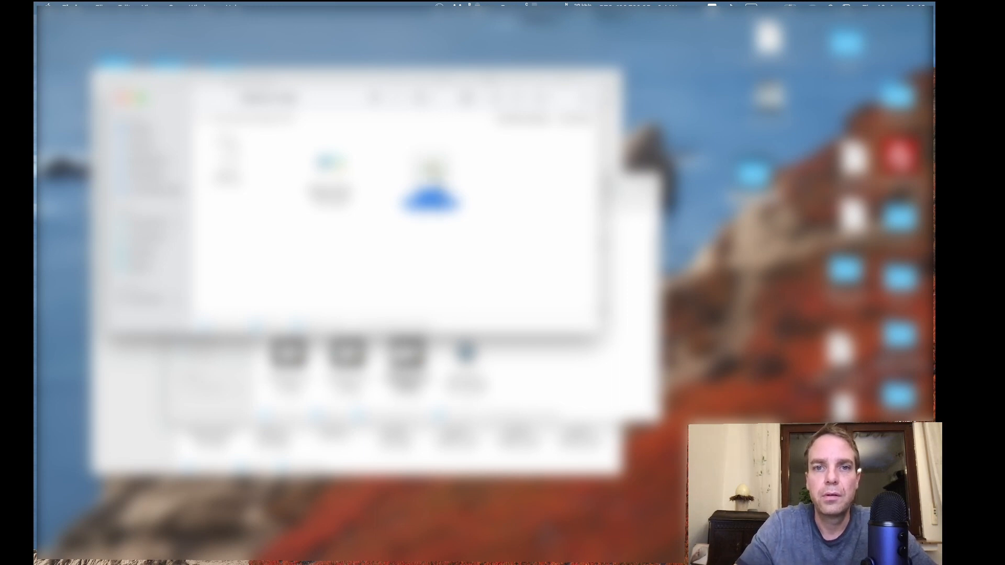
{"action": "double_click", "coordinate": [432, 171]}
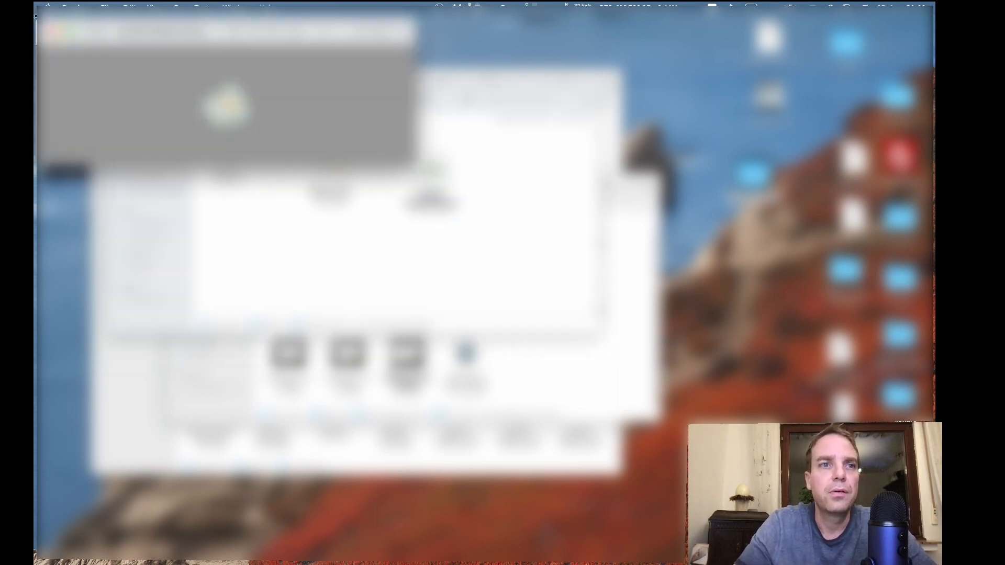
{"action": "left_click", "coordinate": [50, 33]}
{"action": "key", "text": "ctrl+Right"}
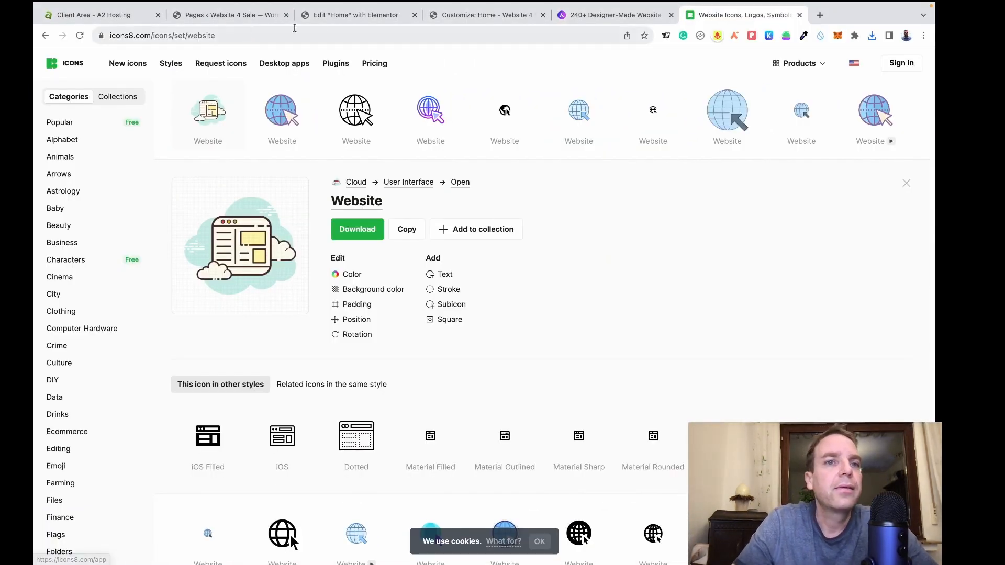
Upload icons8-website-100.png and crop it to make it the site icon.
{"action": "left_click", "coordinate": [348, 16]}
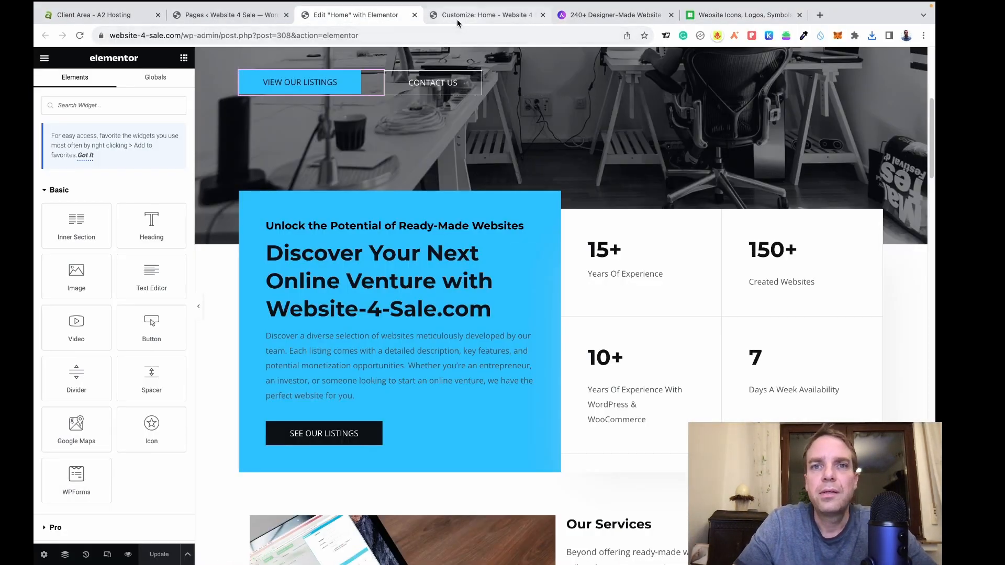
{"action": "left_click", "coordinate": [457, 15]}
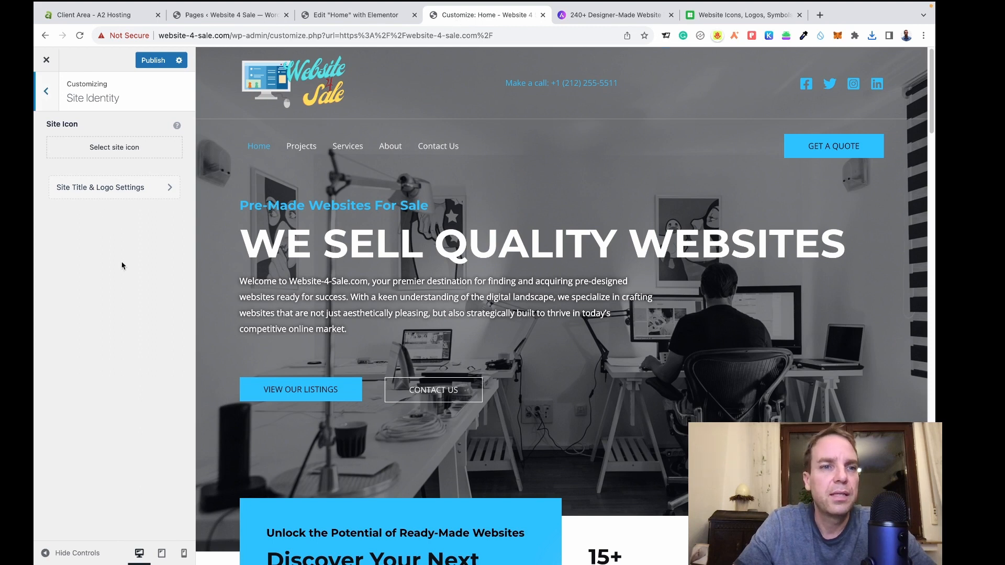
{"action": "left_click", "coordinate": [112, 152]}
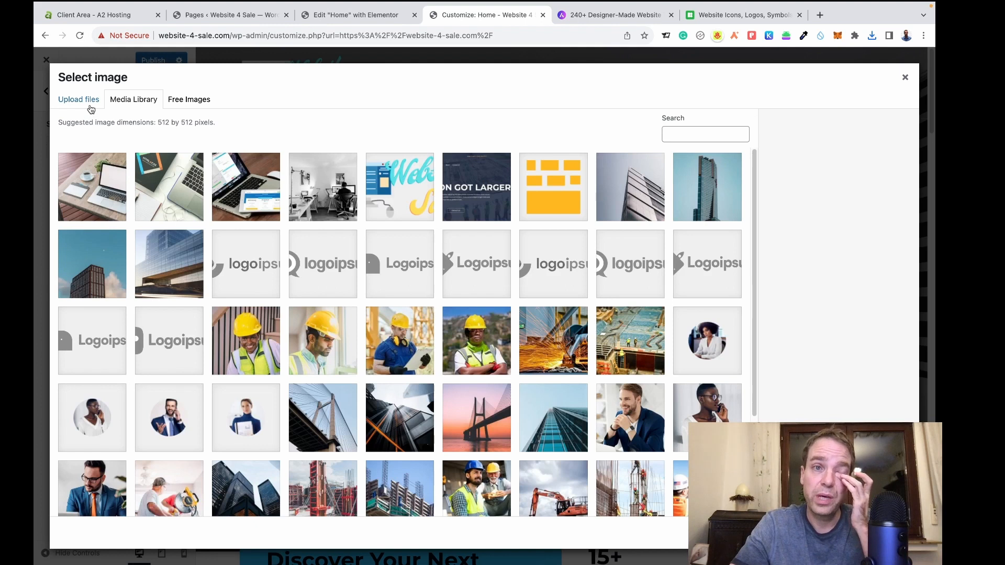
{"action": "left_click", "coordinate": [89, 106]}
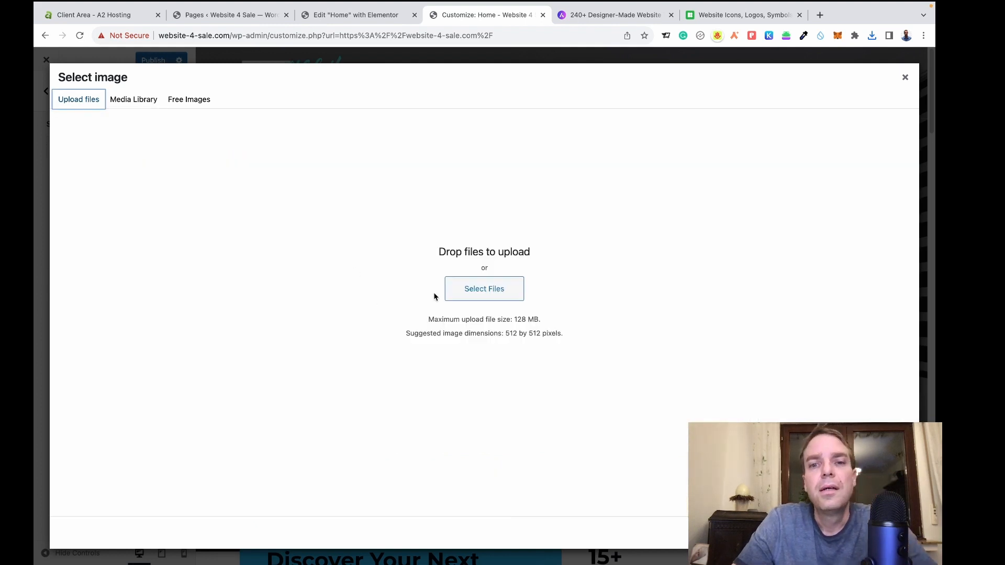
{"action": "left_click", "coordinate": [481, 296]}
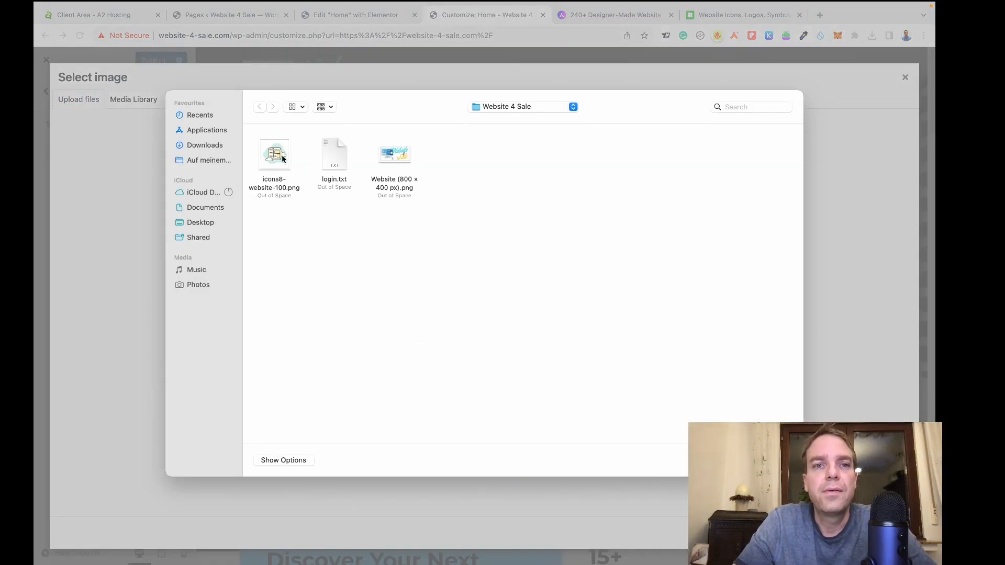
{"action": "left_click", "coordinate": [282, 160]}
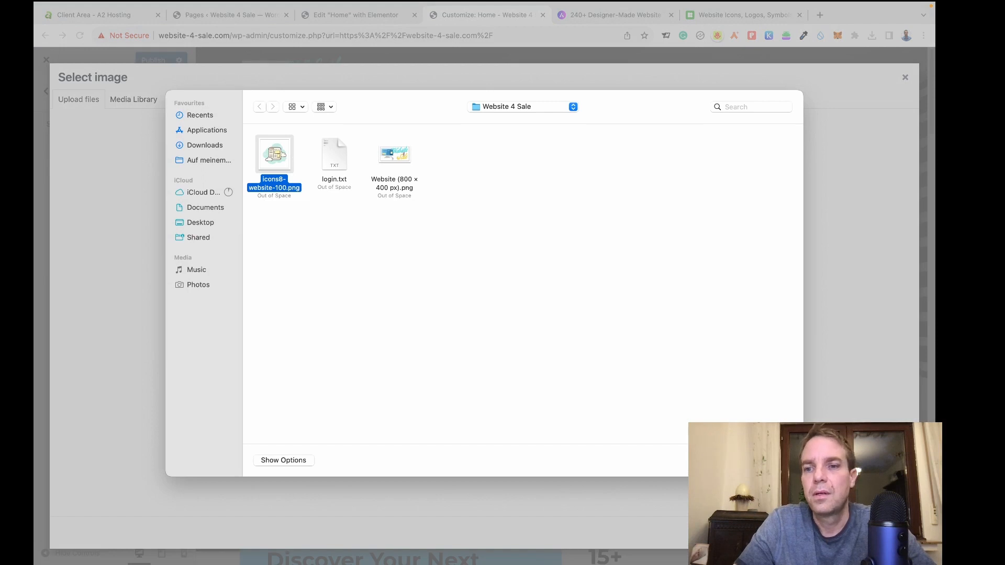
{"action": "key", "text": "Return"}
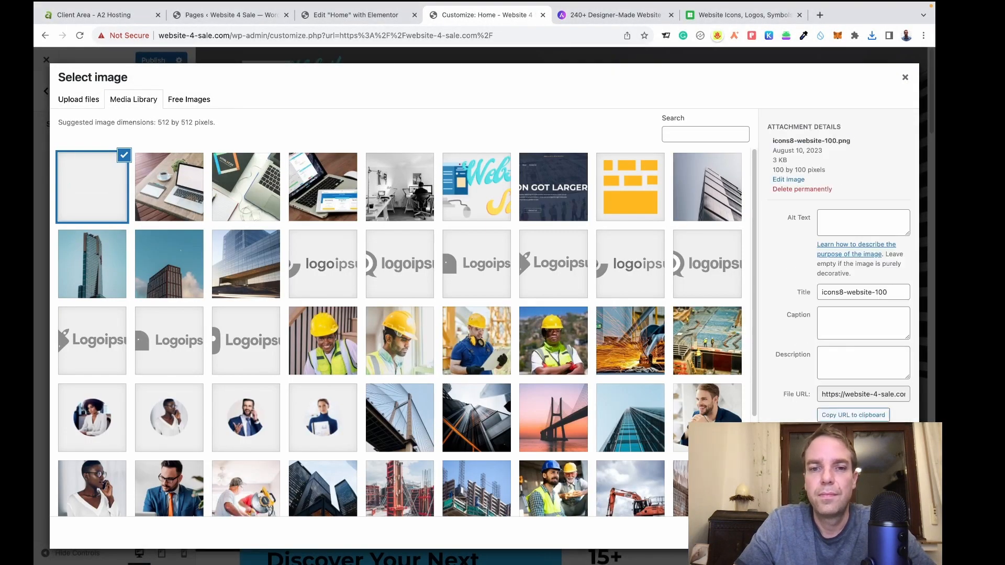
{"action": "left_click", "coordinate": [894, 533]}
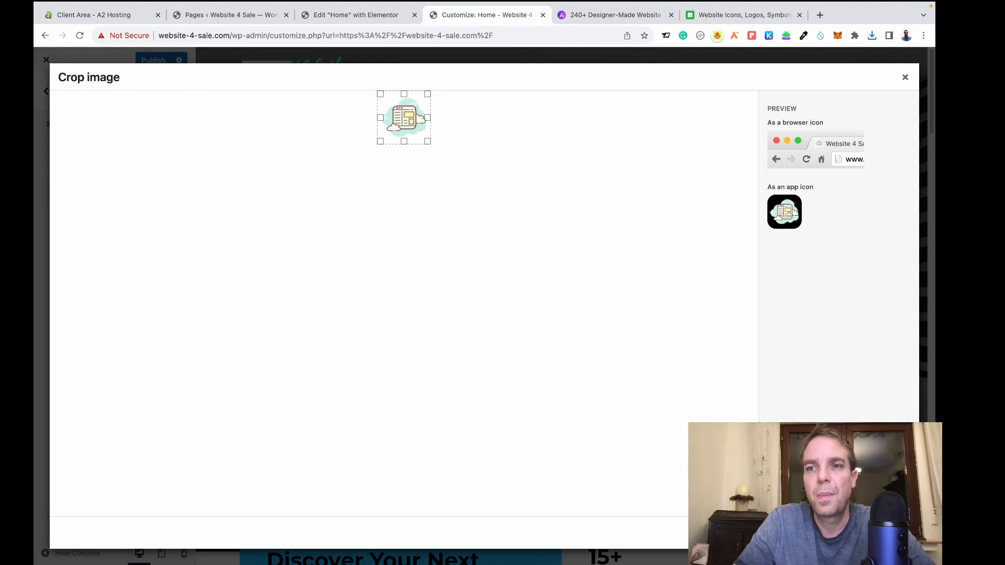
{"action": "left_click", "coordinate": [885, 533]}
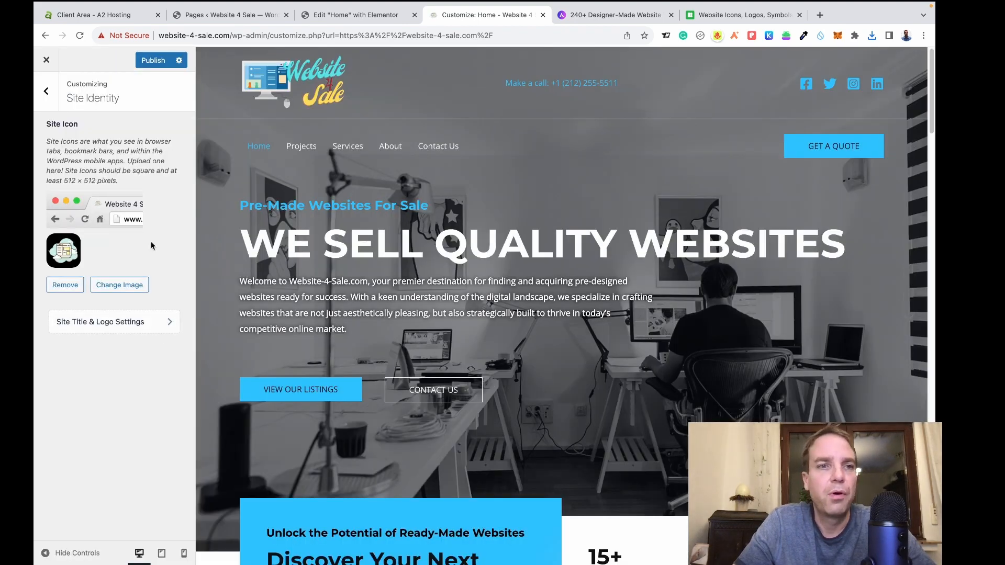
Publish the new cloud-style site icon and glance at the Menus section.
{"action": "left_click", "coordinate": [143, 64]}
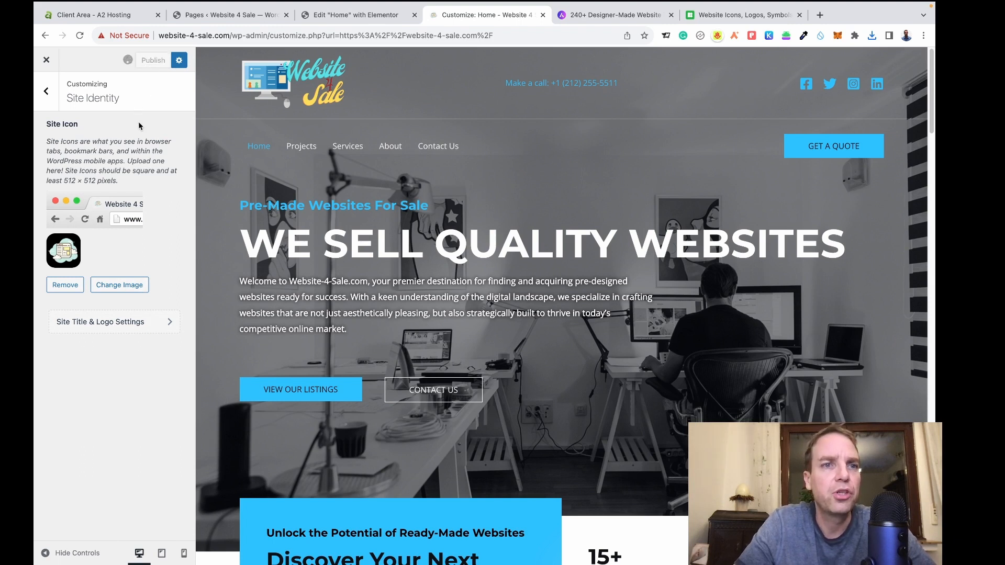
{"action": "left_click", "coordinate": [47, 91]}
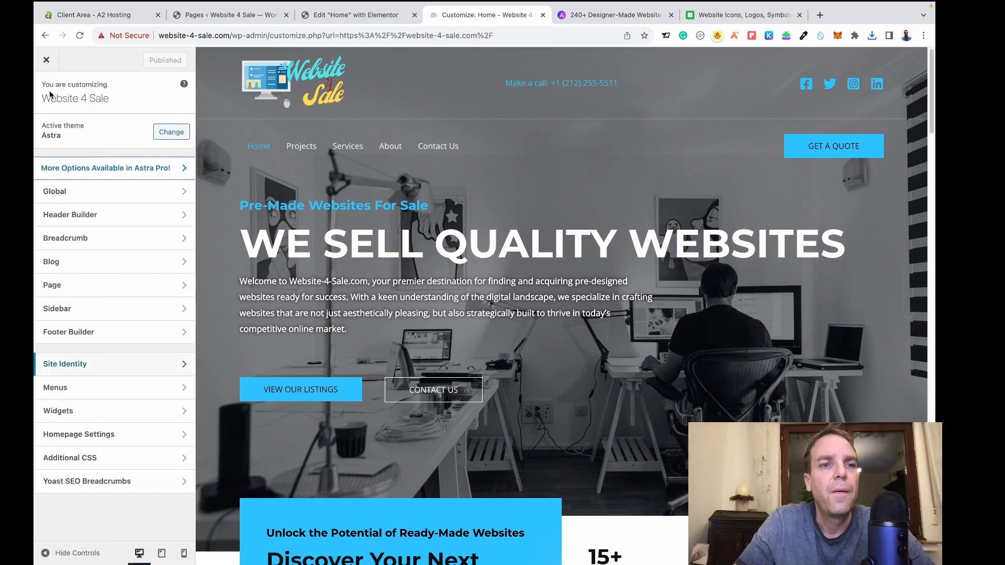
{"action": "left_click", "coordinate": [163, 395]}
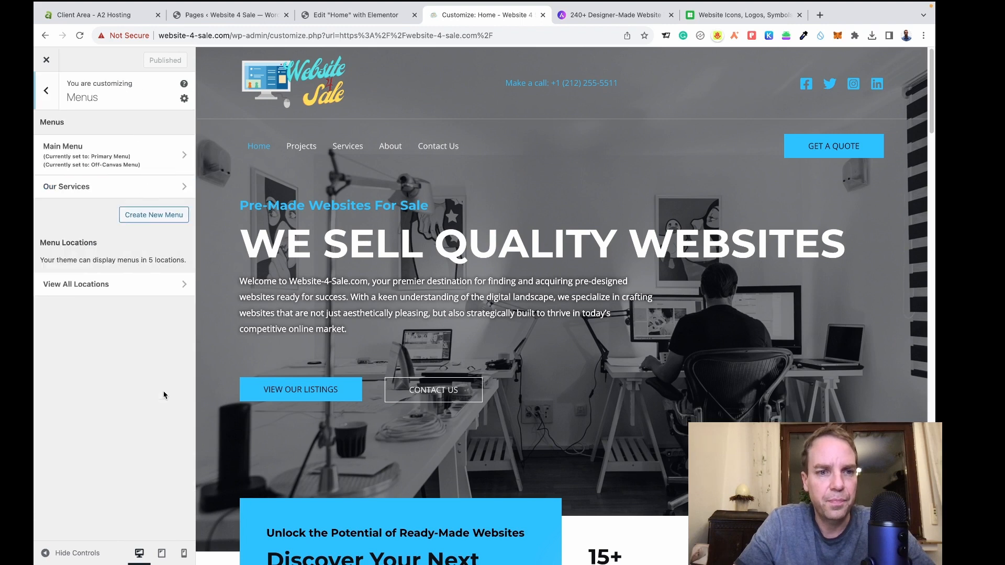
{"action": "left_click", "coordinate": [46, 107]}
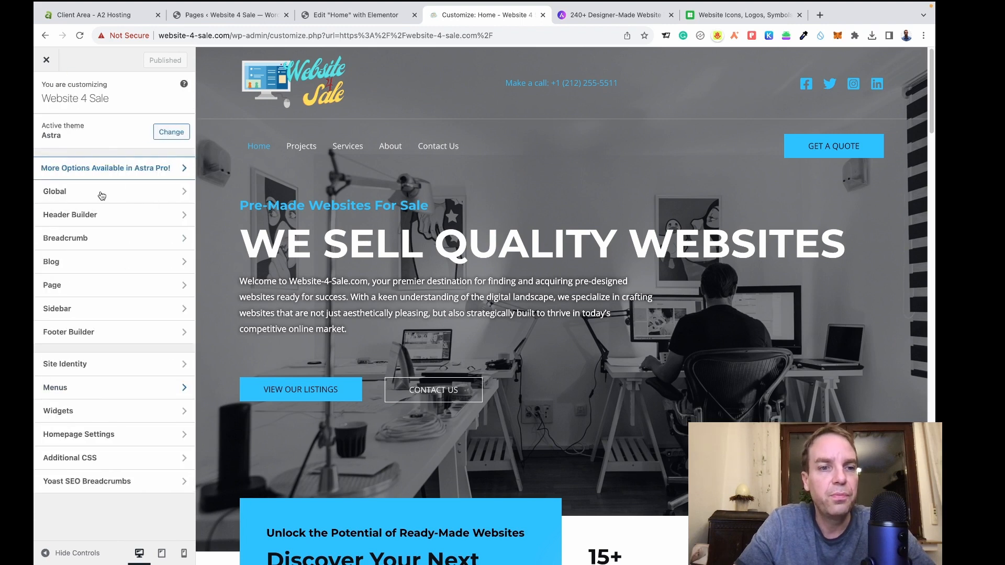
Look over the Widgets and Additional CSS sections, returning to the main Customizer list.
{"action": "left_click", "coordinate": [139, 411]}
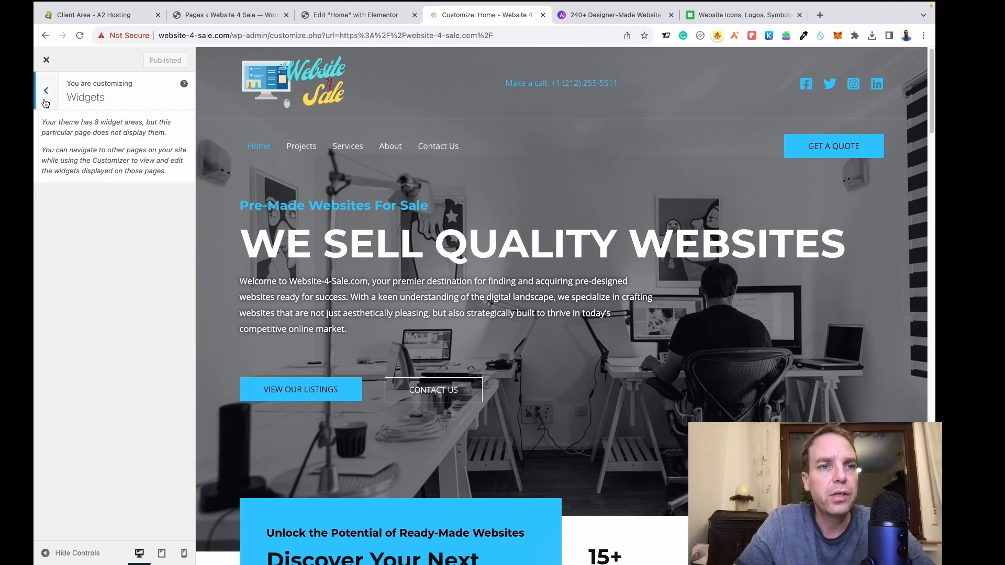
{"action": "left_click", "coordinate": [45, 102]}
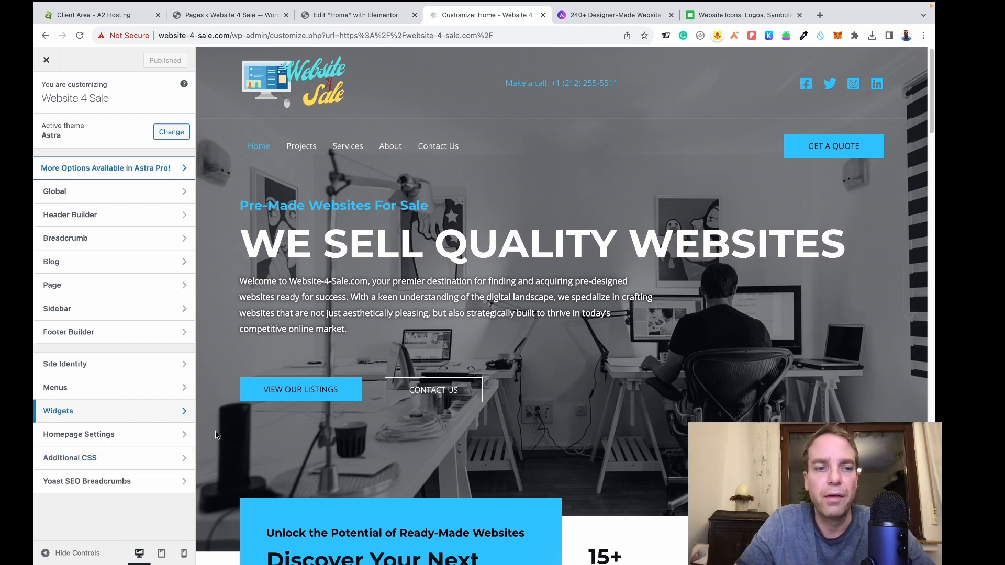
{"action": "left_click", "coordinate": [148, 463]}
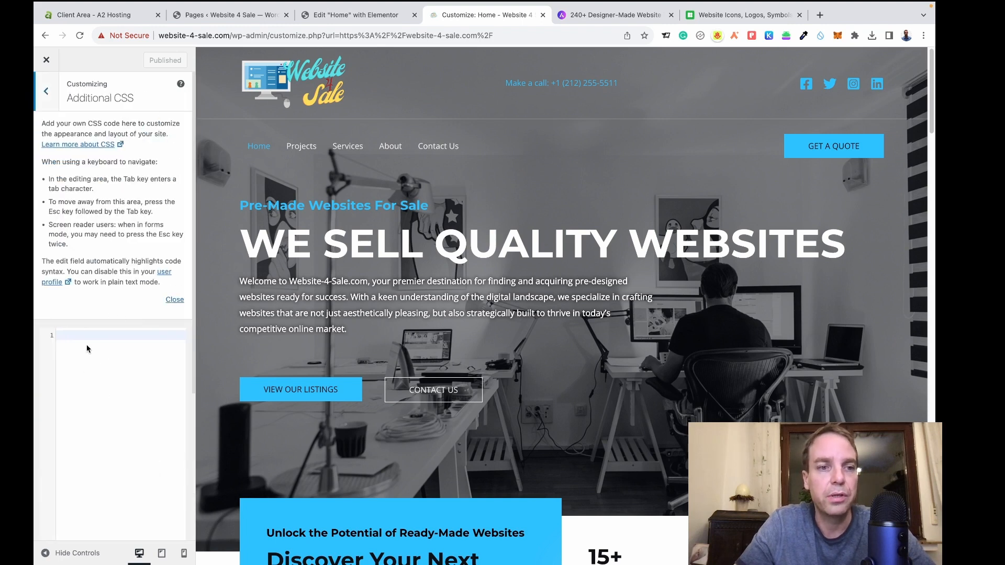
{"action": "left_click", "coordinate": [45, 97]}
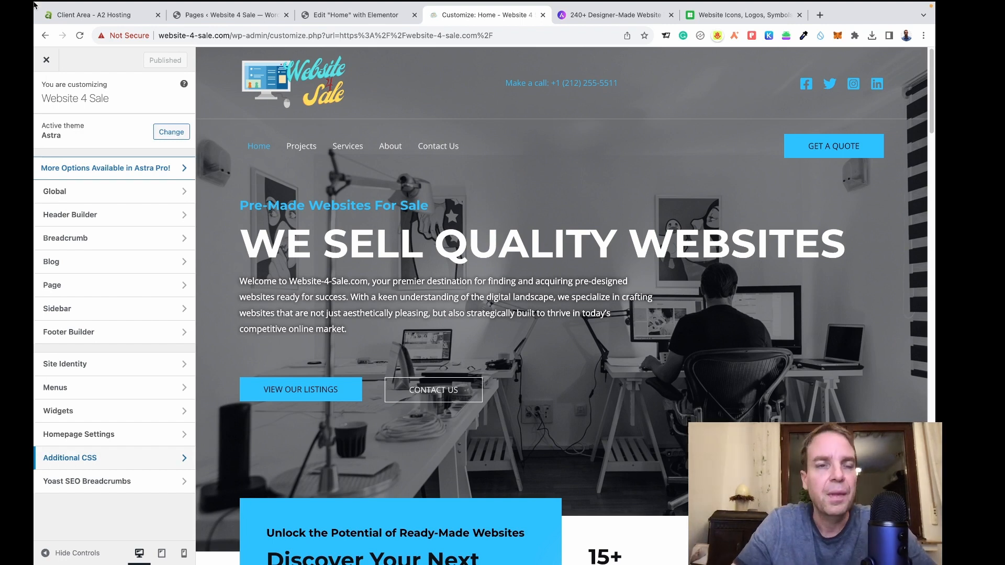
{"action": "scroll", "coordinate": [356, 193], "scroll_direction": "down", "scroll_amount": 3}
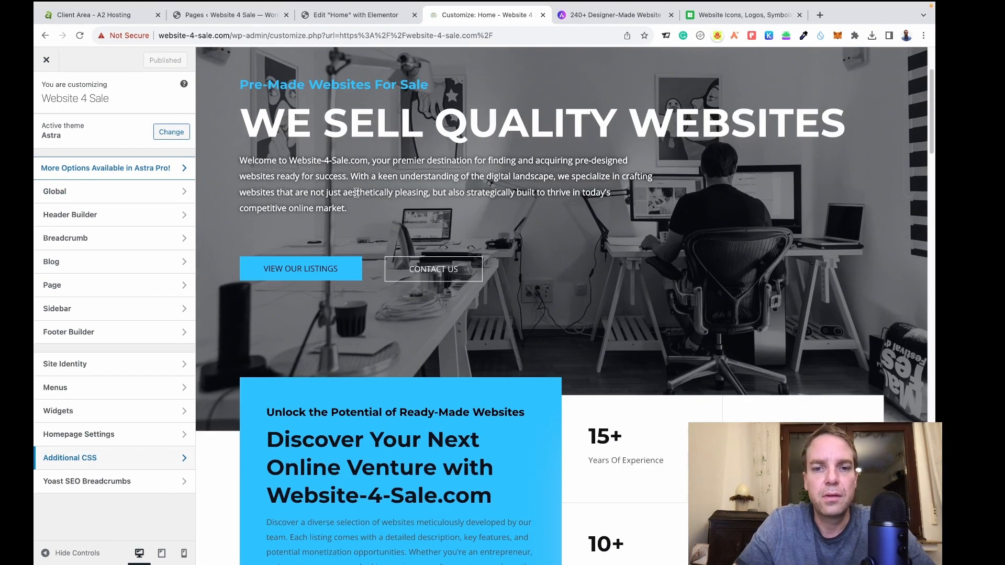
{"action": "scroll", "coordinate": [356, 192], "scroll_direction": "up", "scroll_amount": 3}
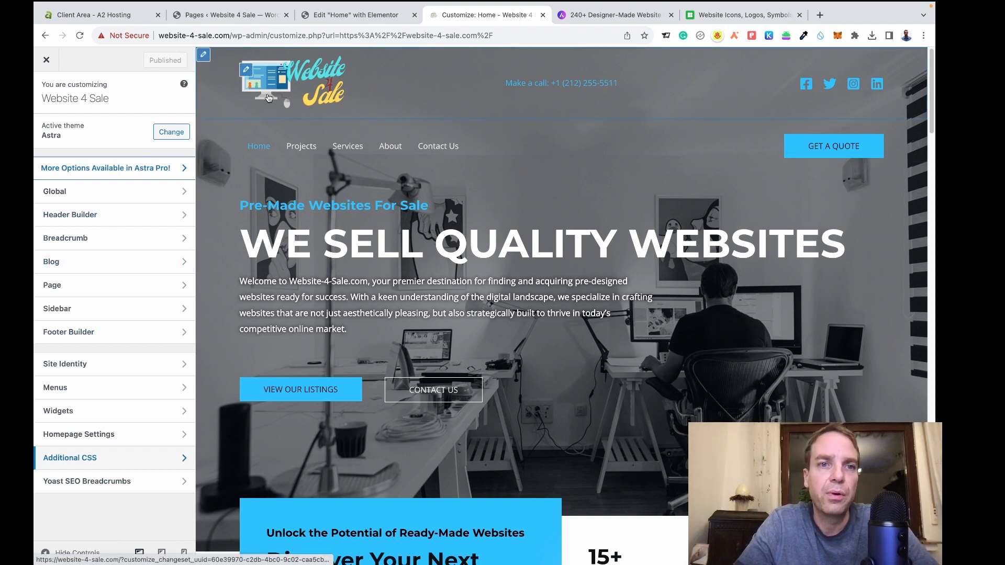
Move the header button to the top row and relabel it from 'Get a Quote' to 'View Our Listings'.
{"action": "left_click", "coordinate": [204, 55]}
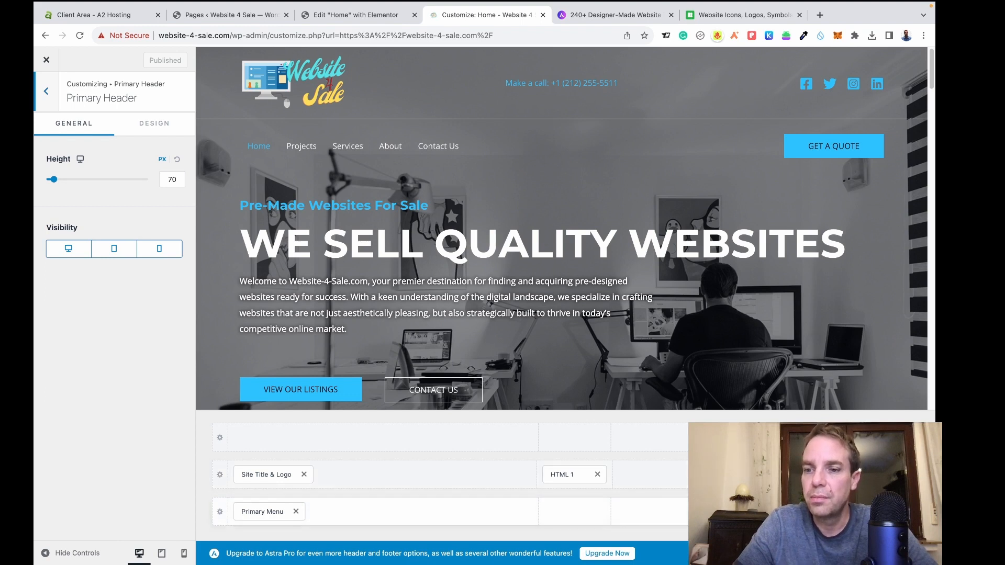
{"action": "left_click", "coordinate": [905, 475]}
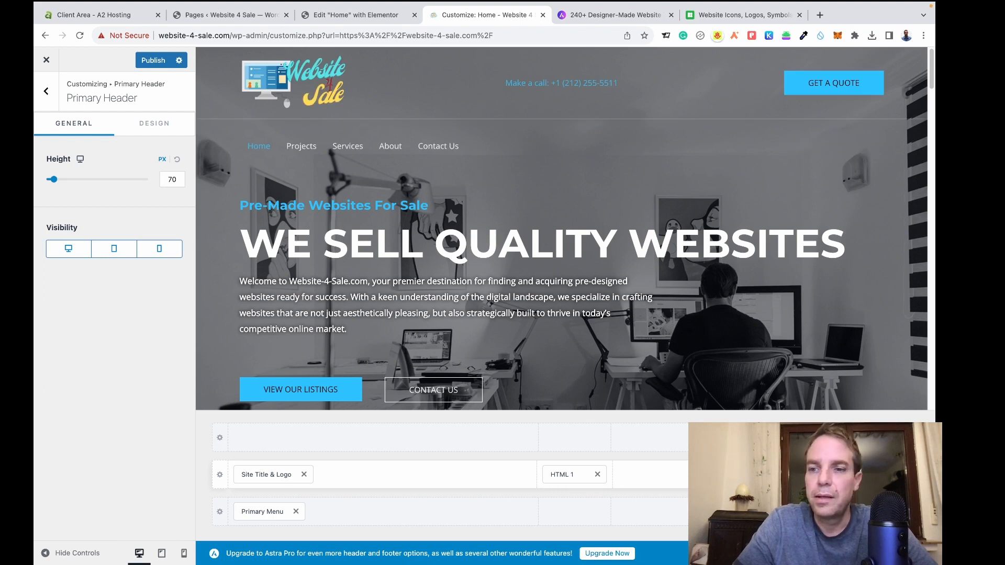
{"action": "left_click", "coordinate": [872, 475]}
{"action": "left_click_drag", "start_coordinate": [138, 177], "coordinate": [43, 175]}
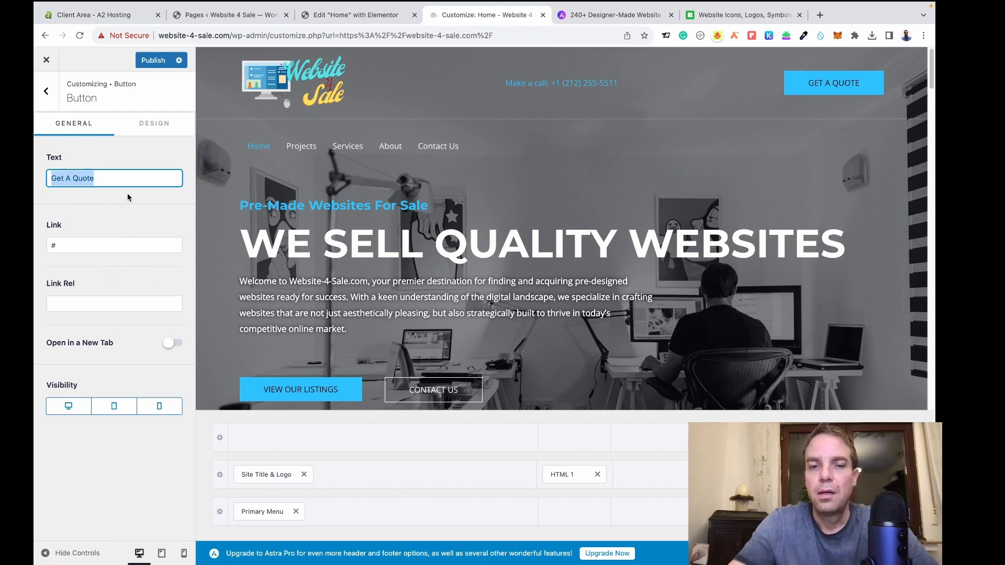
{"action": "type", "text": "V"}
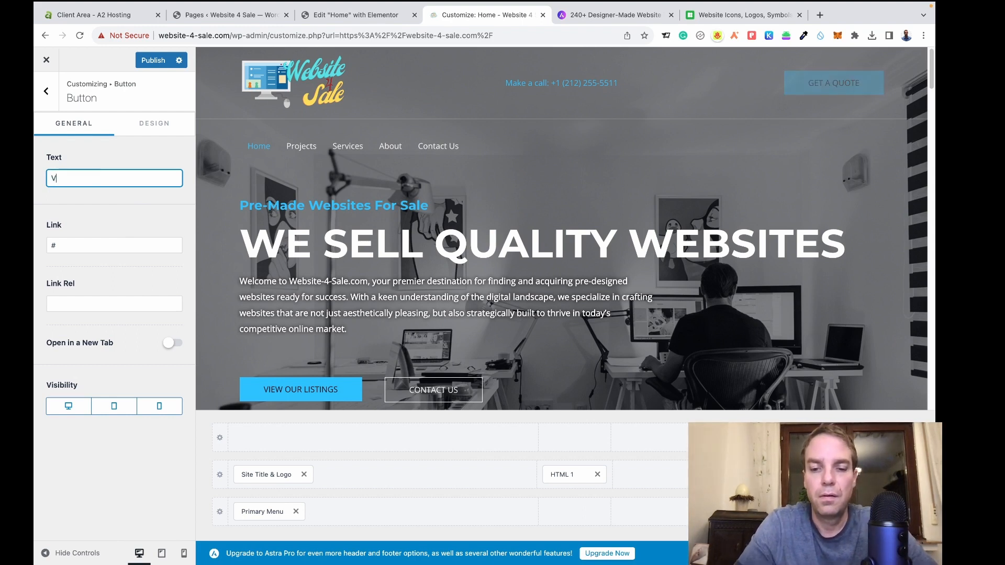
{"action": "type", "text": "iew Our "}
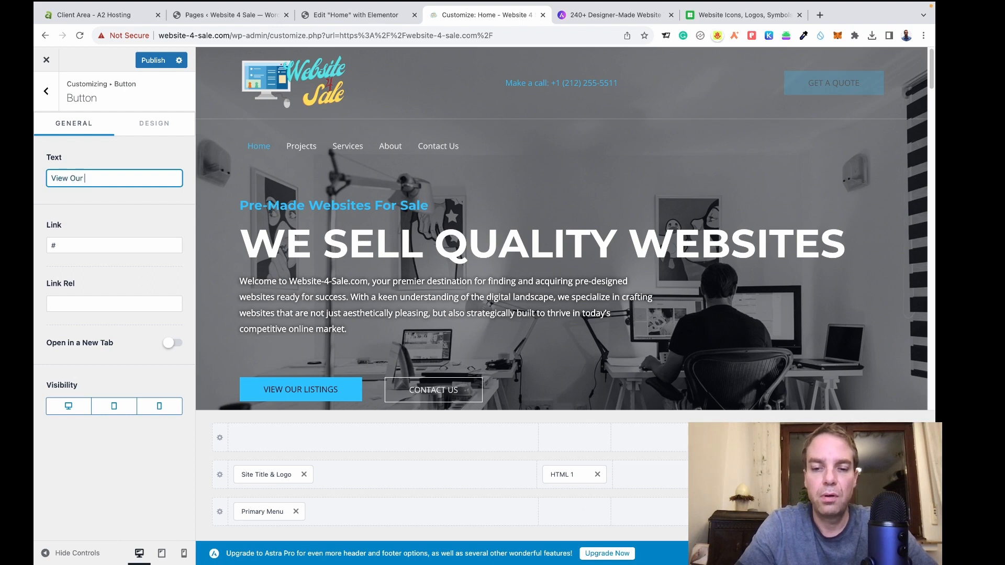
{"action": "type", "text": "Listings"}
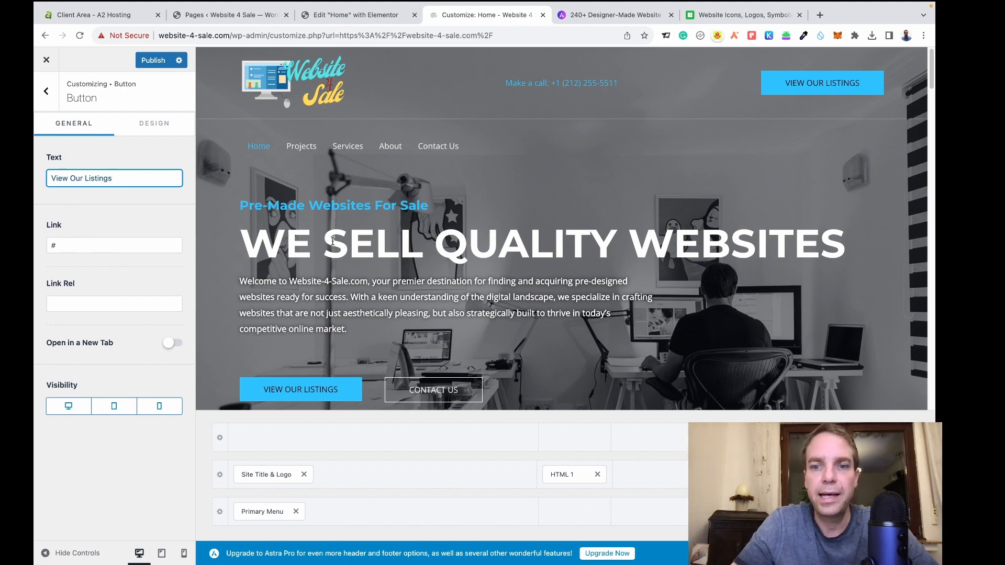
{"action": "left_click", "coordinate": [47, 94]}
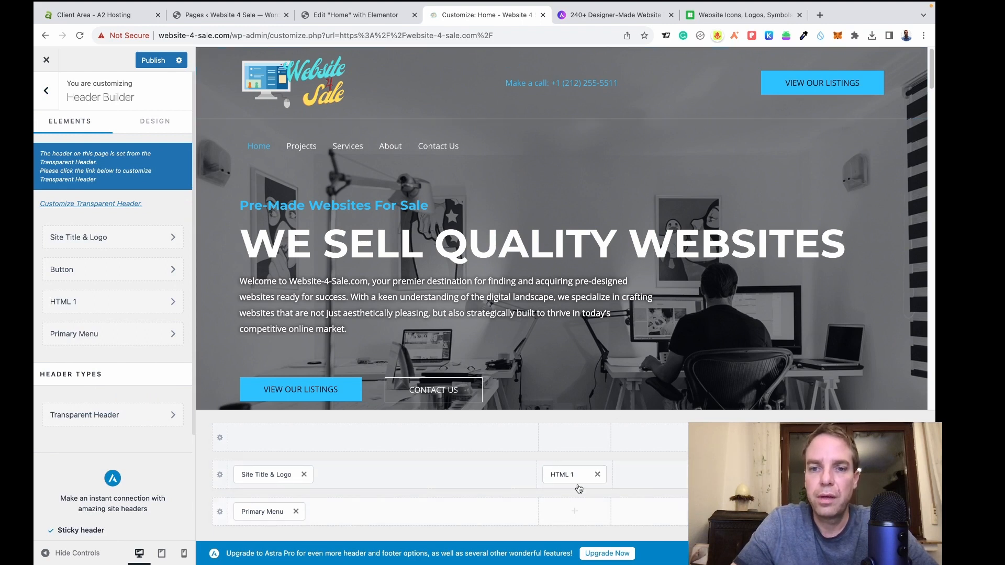
Remove the HTML 1 element from the header grid and open the Primary Menu settings.
{"action": "left_click", "coordinate": [598, 474]}
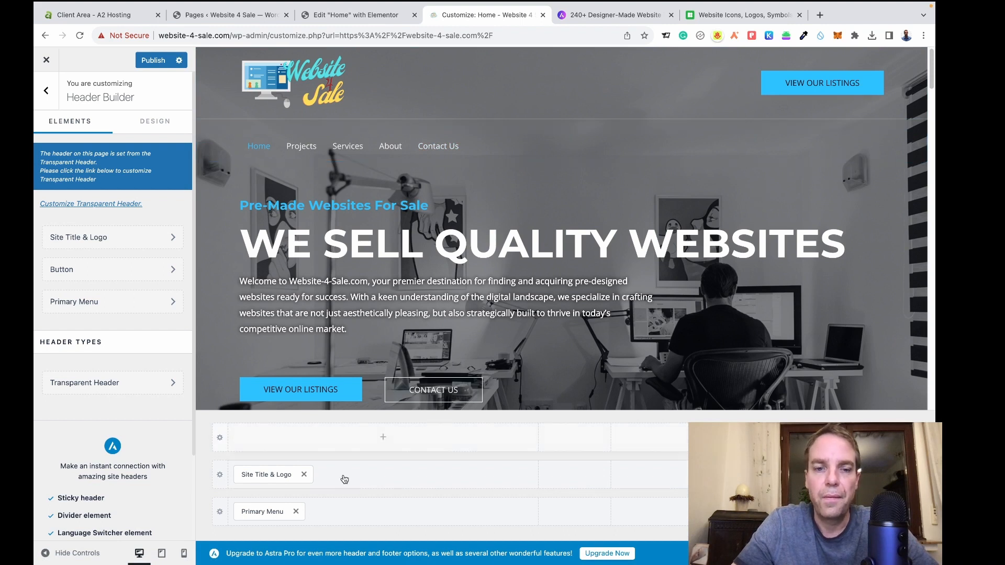
{"action": "left_click", "coordinate": [261, 512]}
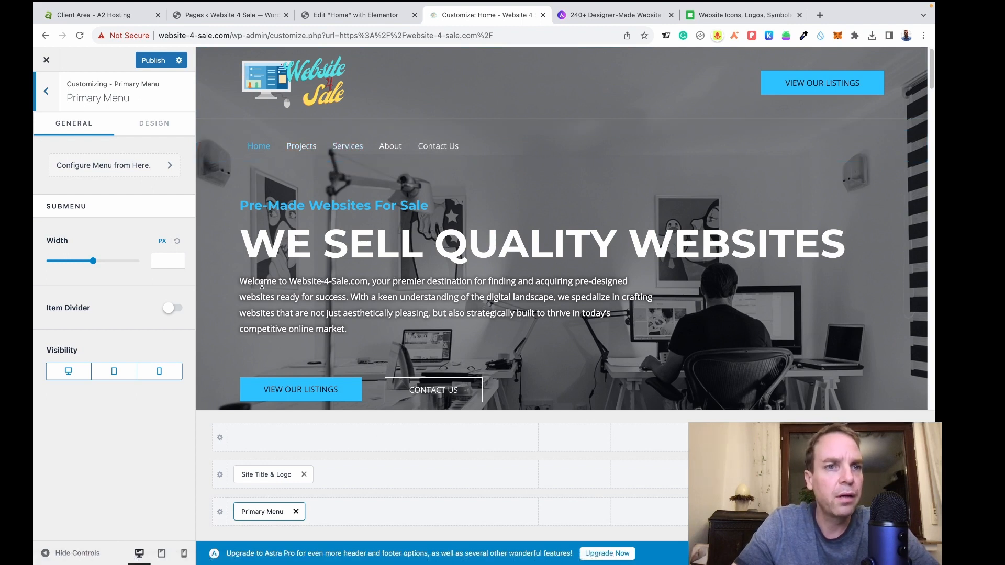
In the Primary Menu design options, review submenu animations and make menu items underline on hover.
{"action": "left_click", "coordinate": [154, 126]}
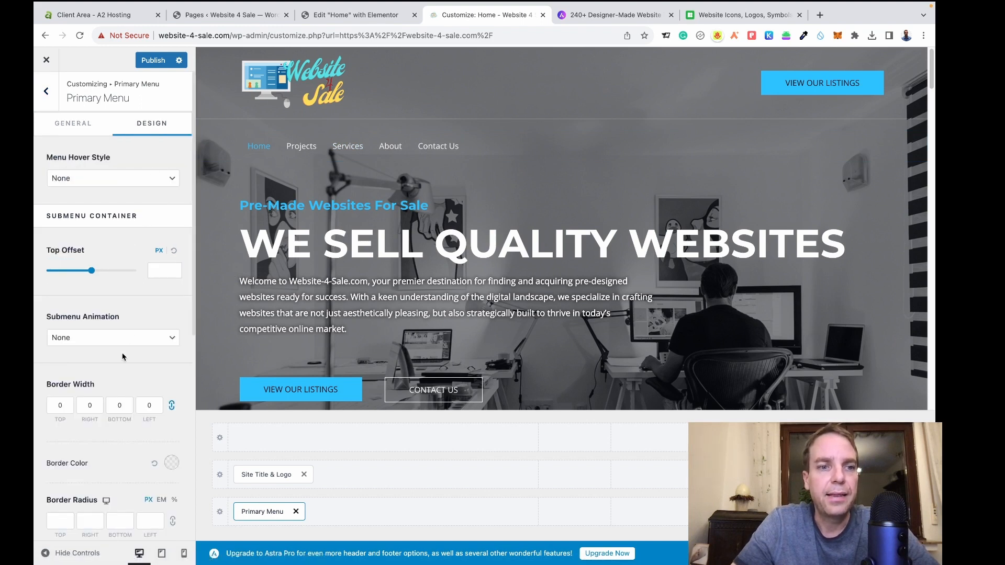
{"action": "scroll", "coordinate": [125, 351], "scroll_direction": "down", "scroll_amount": 1}
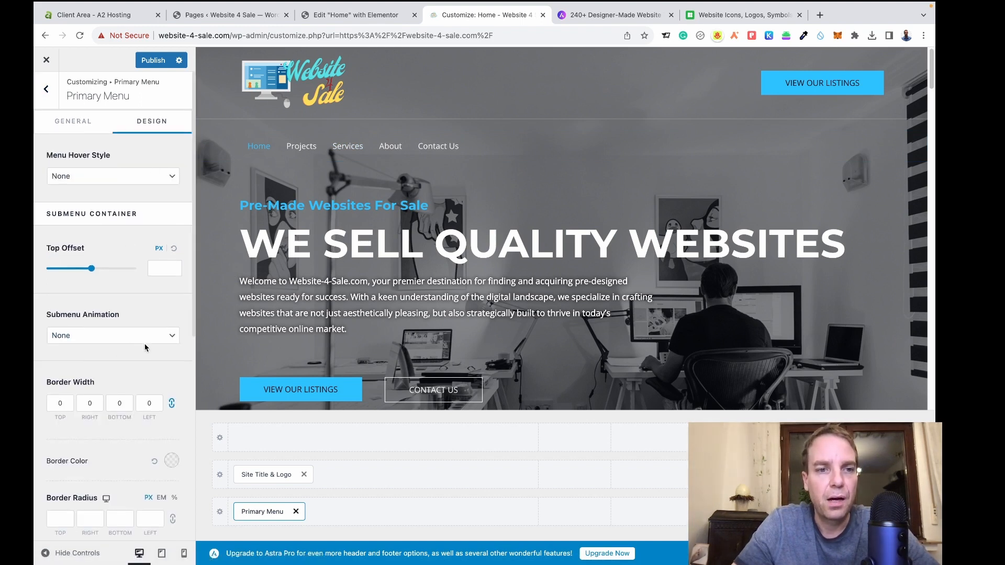
{"action": "left_click", "coordinate": [112, 343]}
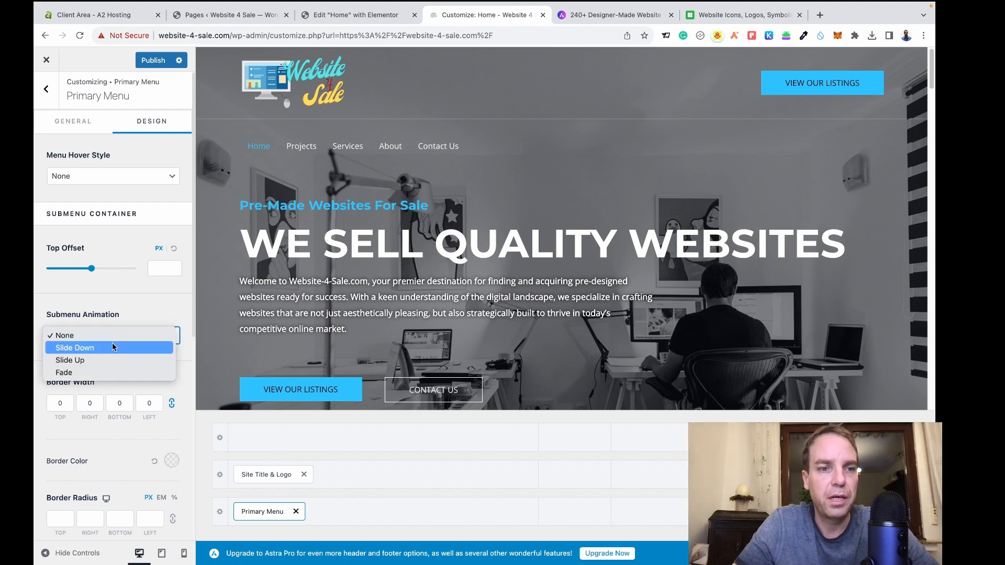
{"action": "left_click", "coordinate": [109, 178]}
{"action": "left_click", "coordinate": [108, 178]}
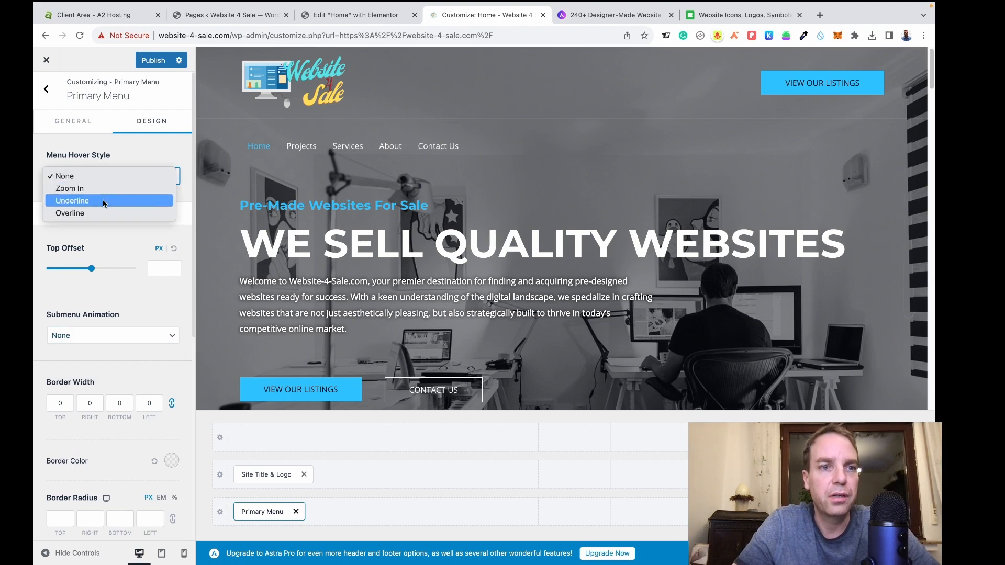
{"action": "left_click", "coordinate": [103, 203]}
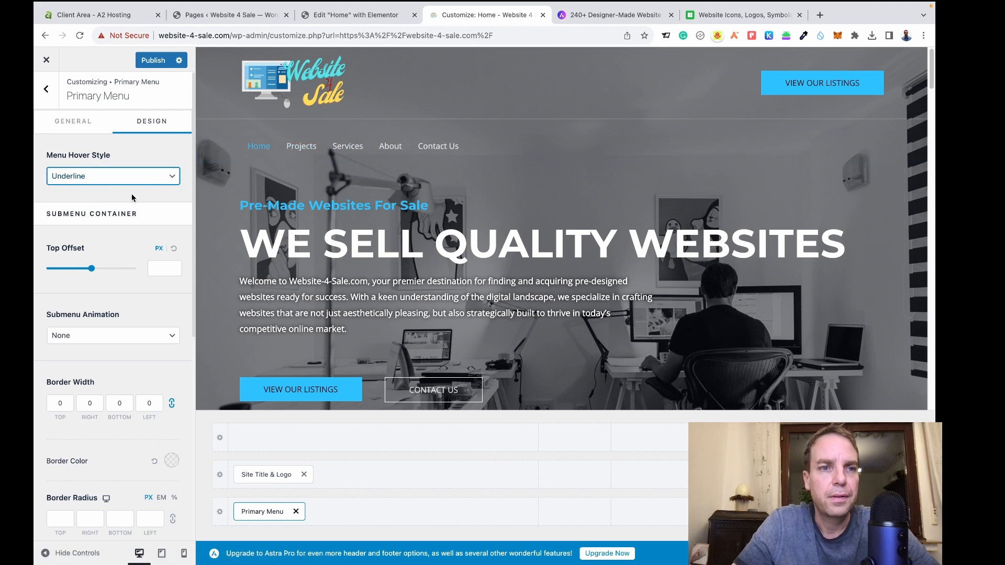
{"action": "left_click", "coordinate": [133, 196]}
{"action": "scroll", "coordinate": [153, 289], "scroll_direction": "down", "scroll_amount": 1}
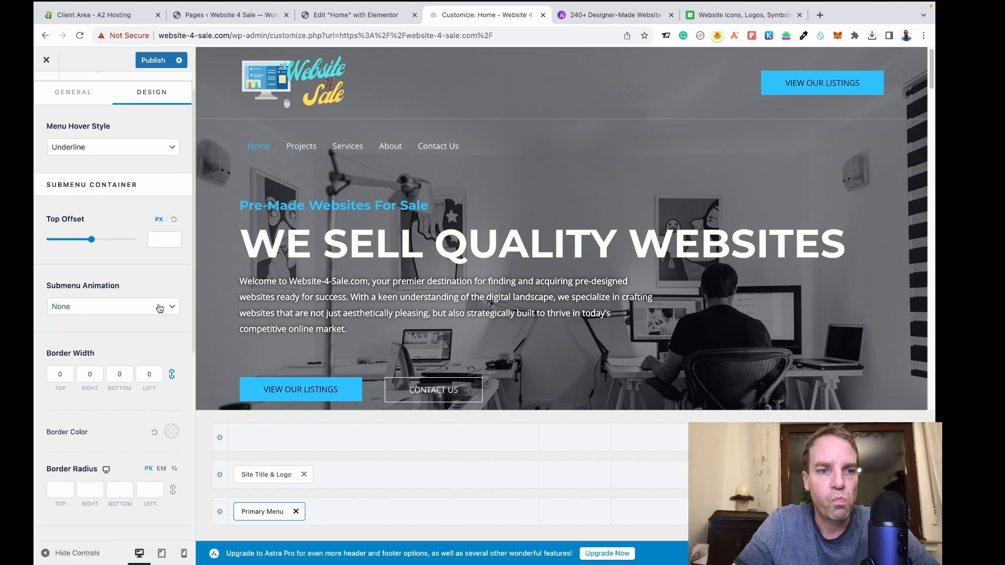
{"action": "scroll", "coordinate": [158, 314], "scroll_direction": "down", "scroll_amount": 5}
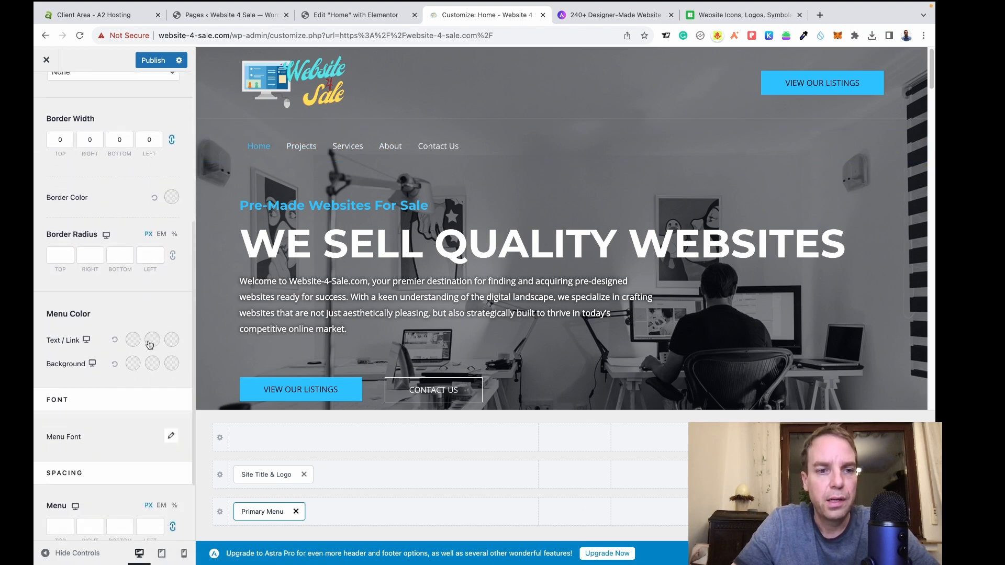
{"action": "scroll", "coordinate": [149, 344], "scroll_direction": "down", "scroll_amount": 1}
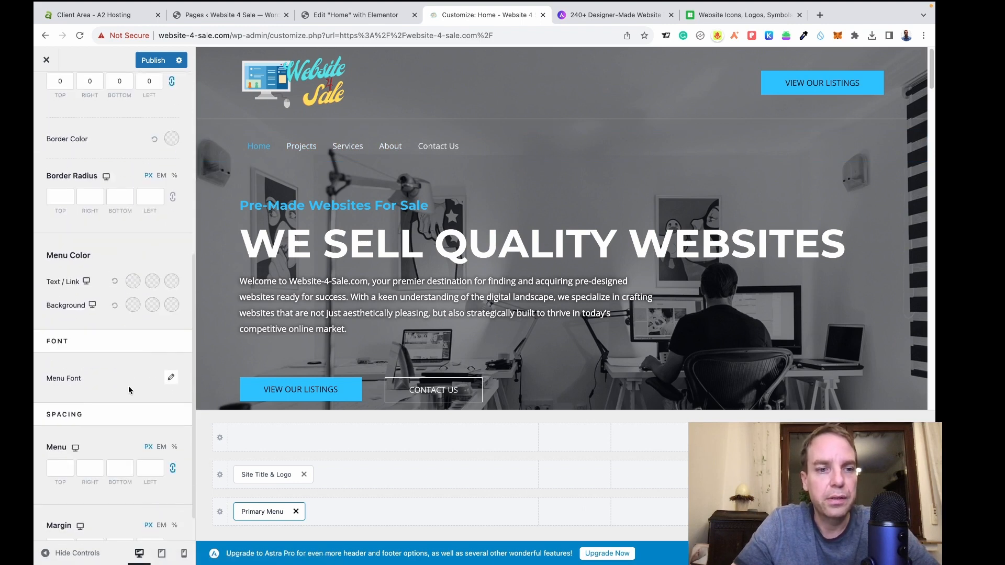
Set the header menu font to size 17 with Semi-Bold 600 weight.
{"action": "left_click", "coordinate": [171, 379]}
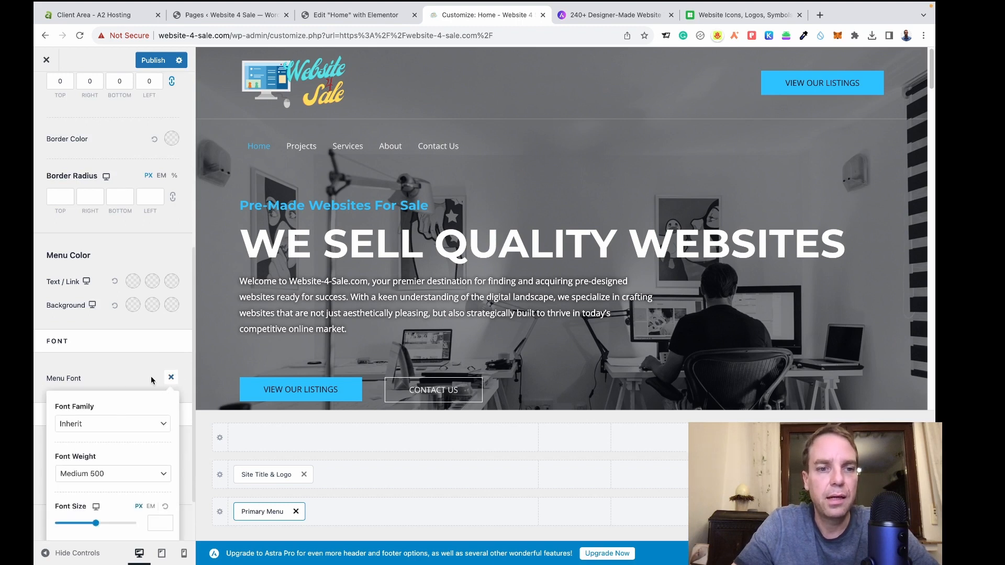
{"action": "scroll", "coordinate": [155, 397], "scroll_direction": "down", "scroll_amount": 1}
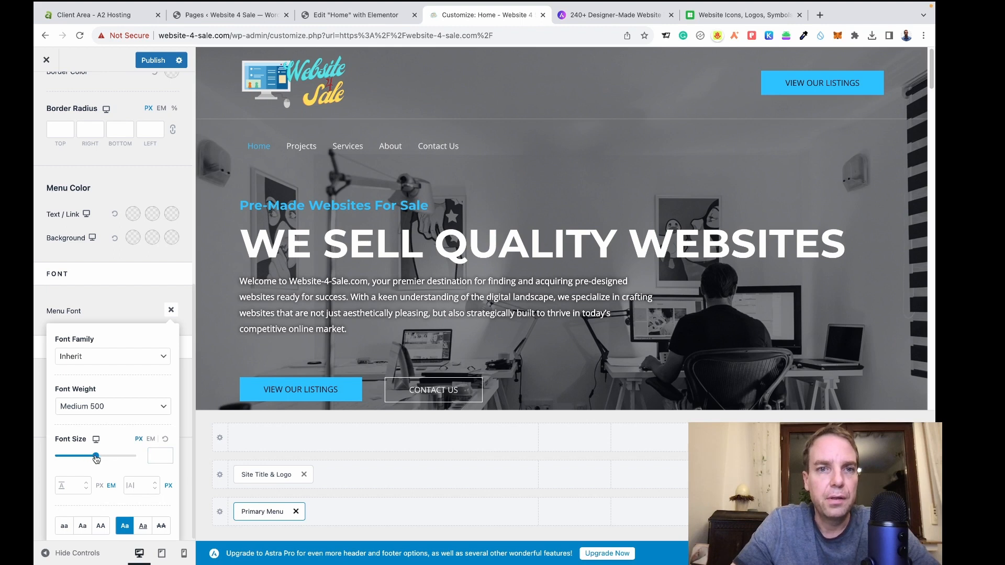
{"action": "left_click_drag", "start_coordinate": [96, 459], "coordinate": [65, 455]}
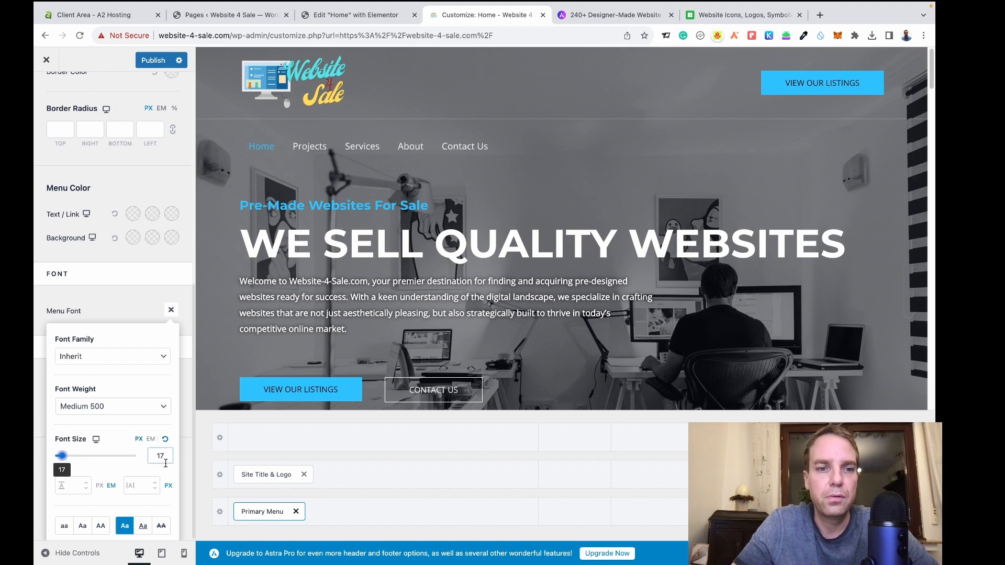
{"action": "left_click", "coordinate": [149, 409]}
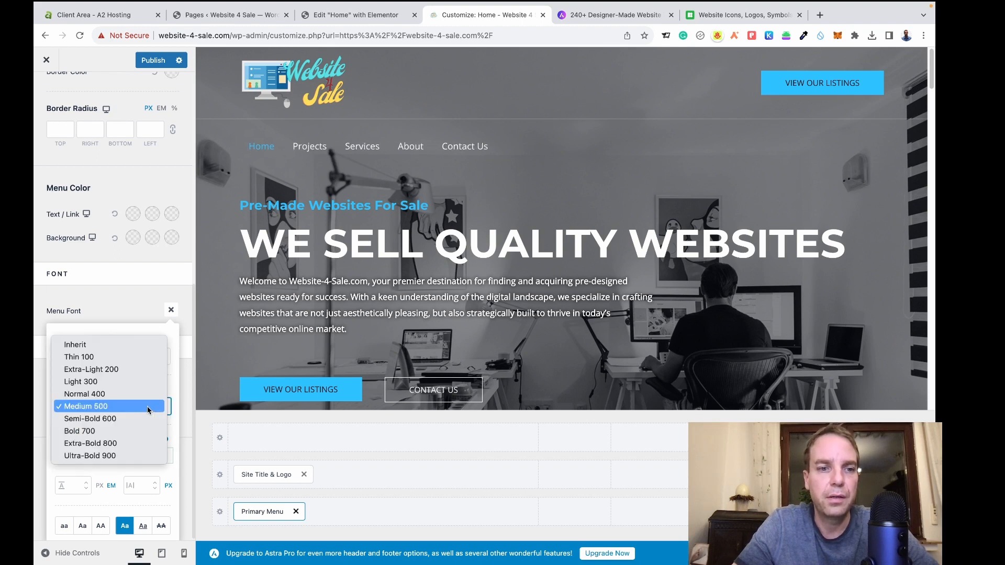
{"action": "left_click", "coordinate": [144, 423]}
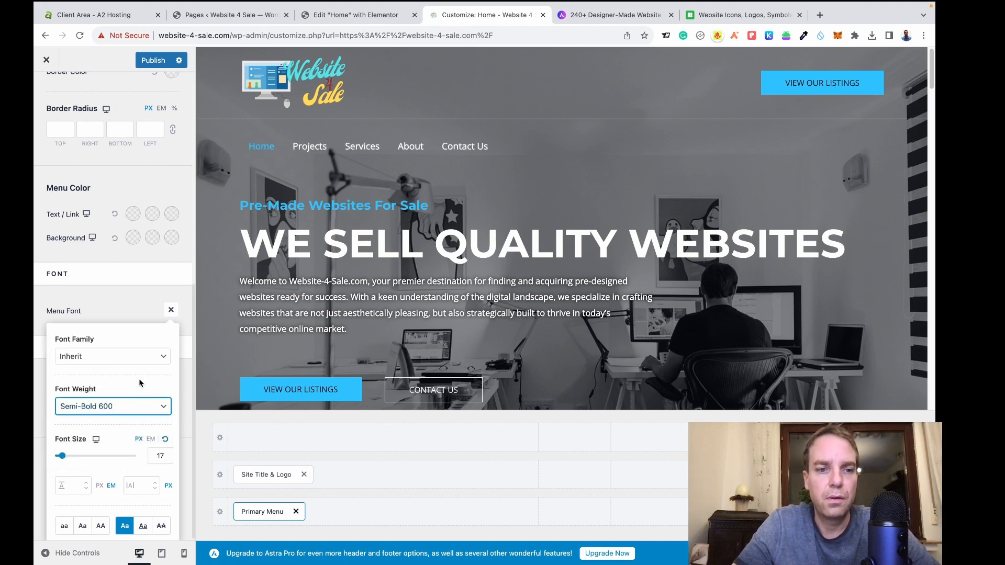
{"action": "left_click", "coordinate": [131, 294]}
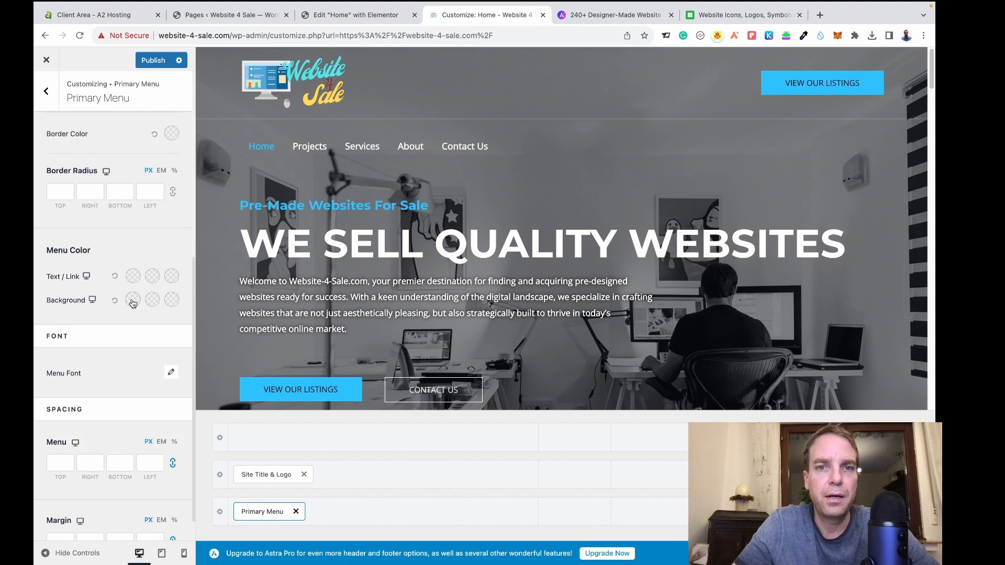
{"action": "scroll", "coordinate": [130, 381], "scroll_direction": "up", "scroll_amount": 6}
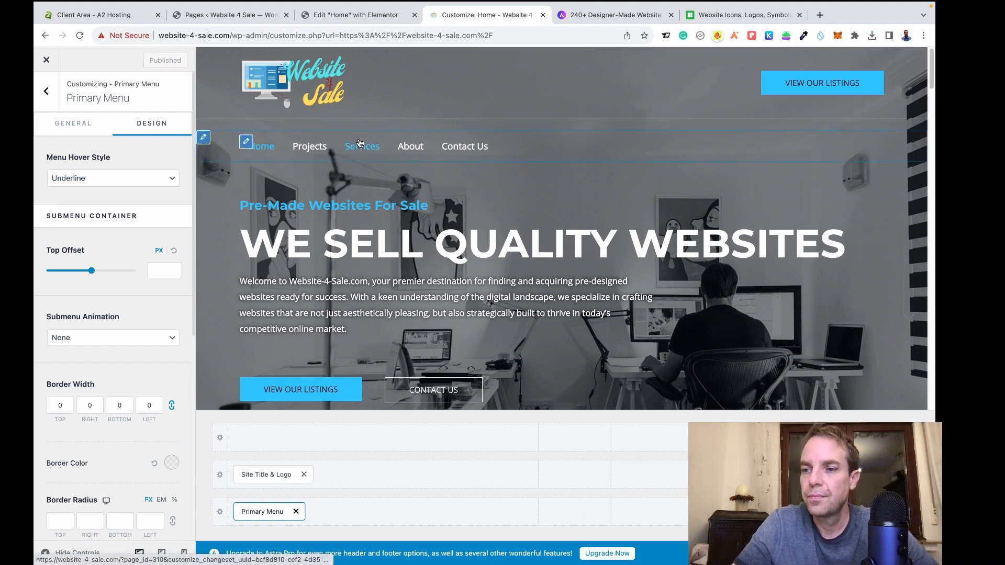
Review the header logo settings without changes, leaving the logo at 206 px width.
{"action": "scroll", "coordinate": [348, 231], "scroll_direction": "down", "scroll_amount": 3}
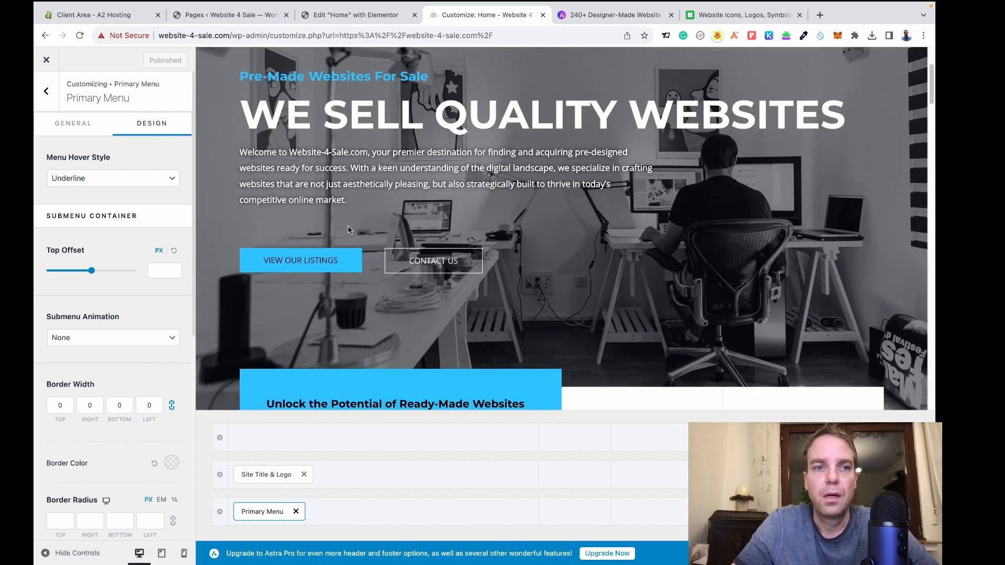
{"action": "left_click", "coordinate": [52, 99]}
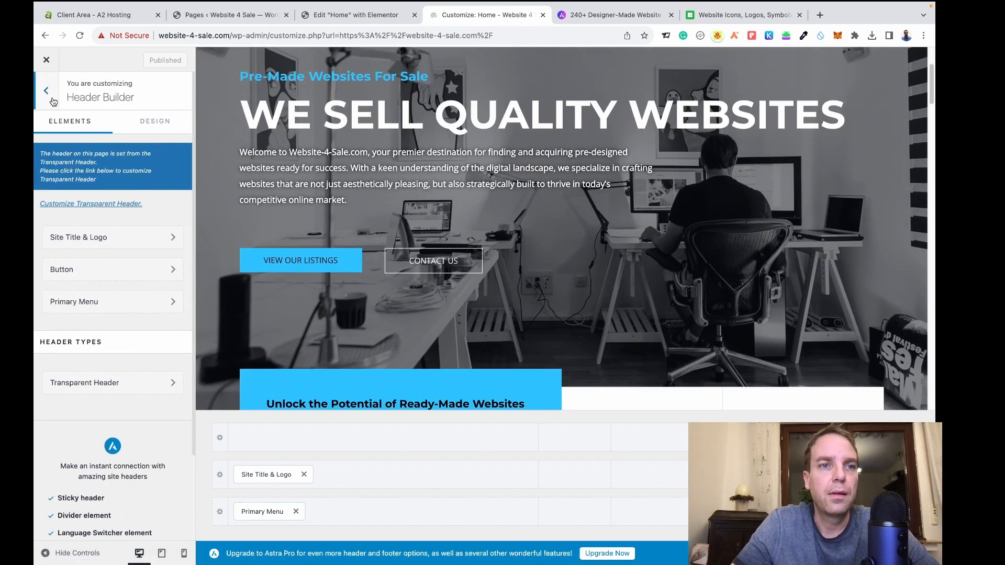
{"action": "left_click", "coordinate": [52, 97]}
{"action": "scroll", "coordinate": [366, 83], "scroll_direction": "up", "scroll_amount": 3}
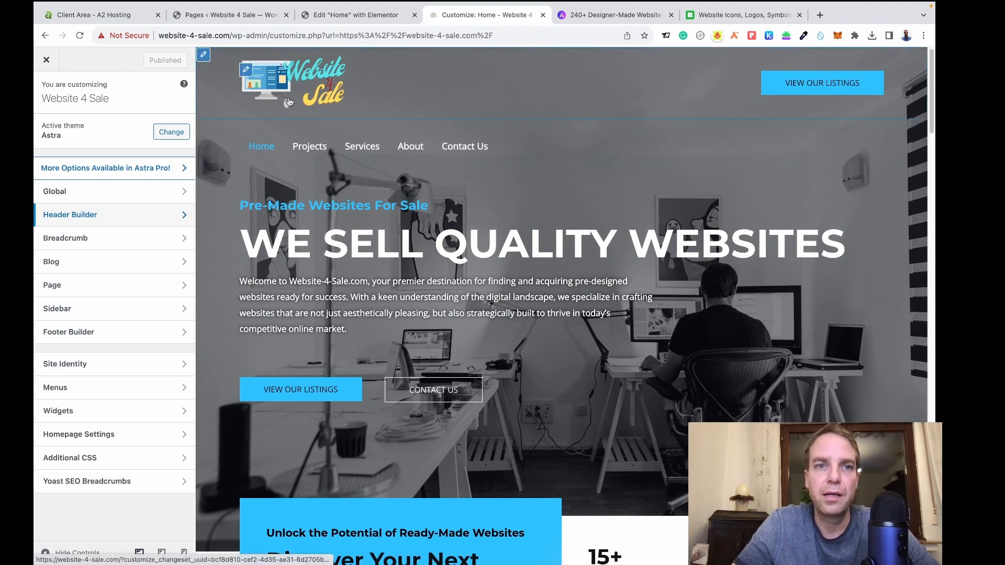
{"action": "left_click", "coordinate": [246, 70]}
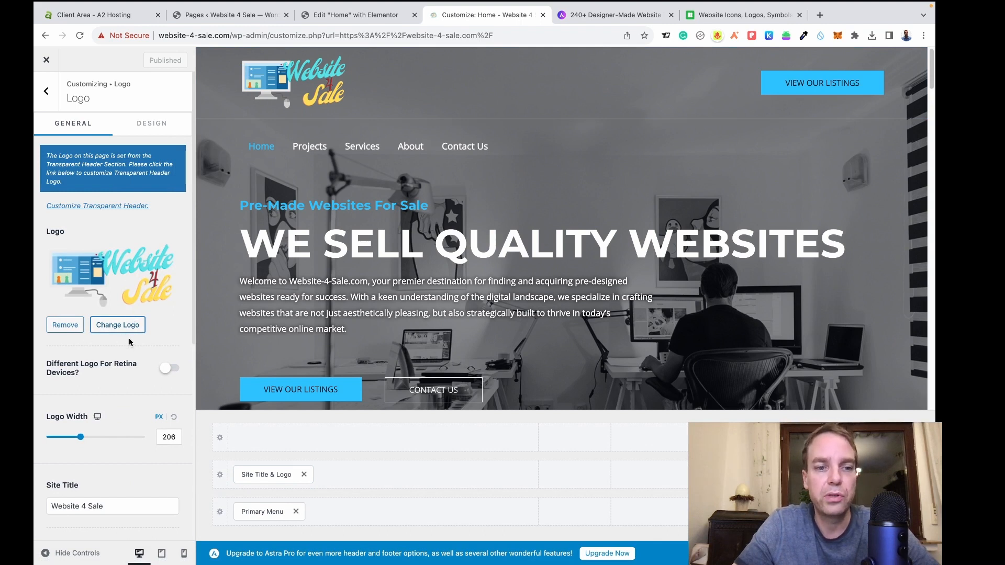
{"action": "scroll", "coordinate": [132, 326], "scroll_direction": "down", "scroll_amount": 1}
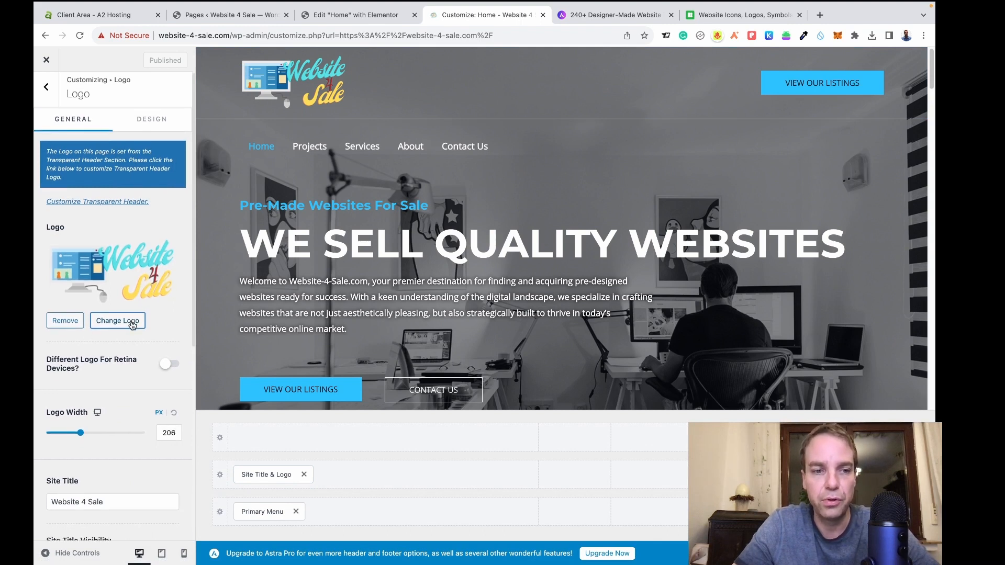
{"action": "scroll", "coordinate": [128, 272], "scroll_direction": "down", "scroll_amount": 5}
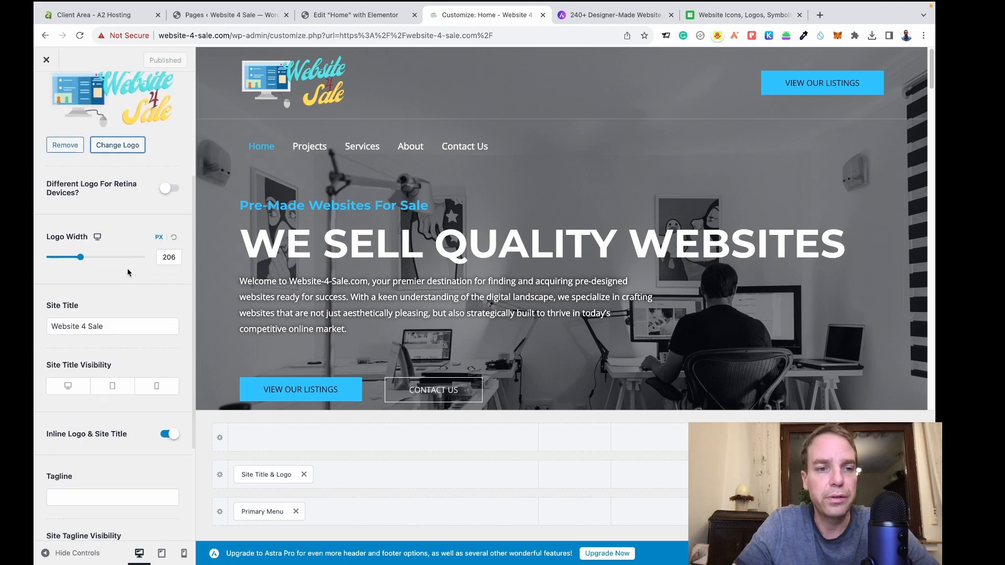
{"action": "scroll", "coordinate": [127, 267], "scroll_direction": "down", "scroll_amount": 1}
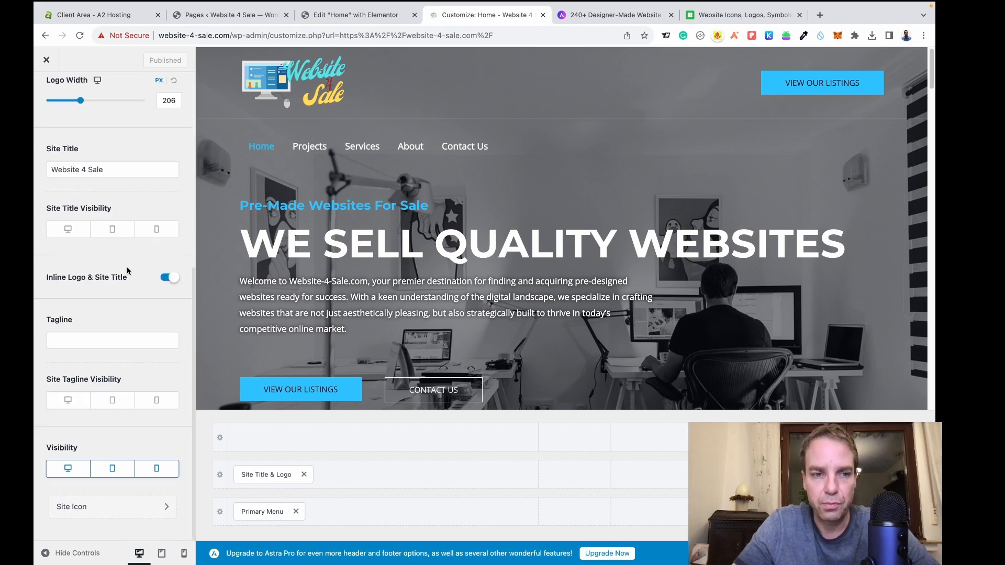
{"action": "scroll", "coordinate": [127, 266], "scroll_direction": "up", "scroll_amount": 6}
{"action": "left_click", "coordinate": [52, 98]}
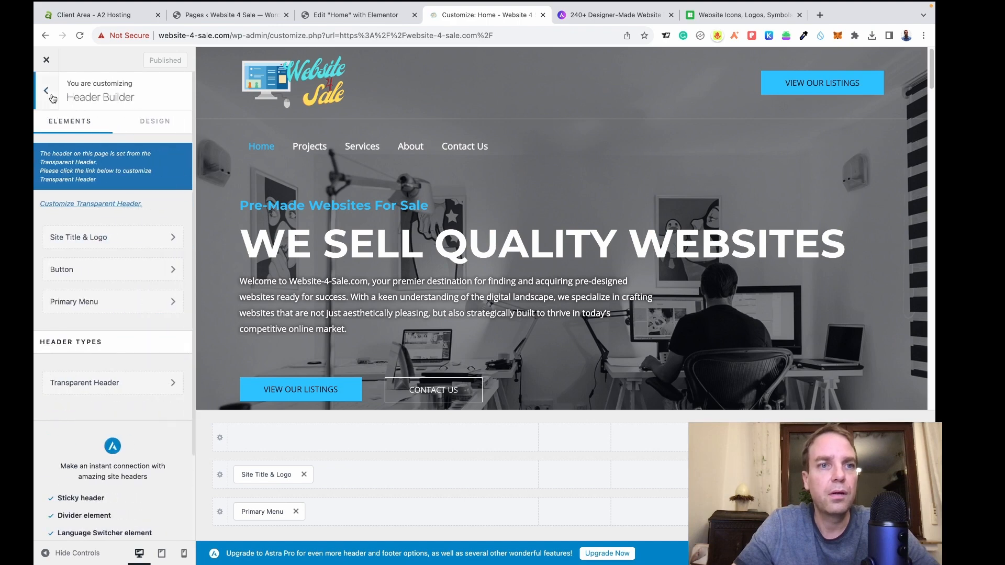
{"action": "left_click", "coordinate": [52, 98]}
Scroll the preview to the four-column footer and open its Primary Footer settings.
{"action": "scroll", "coordinate": [366, 272], "scroll_direction": "down", "scroll_amount": 1}
{"action": "scroll", "coordinate": [367, 272], "scroll_direction": "down", "scroll_amount": 15}
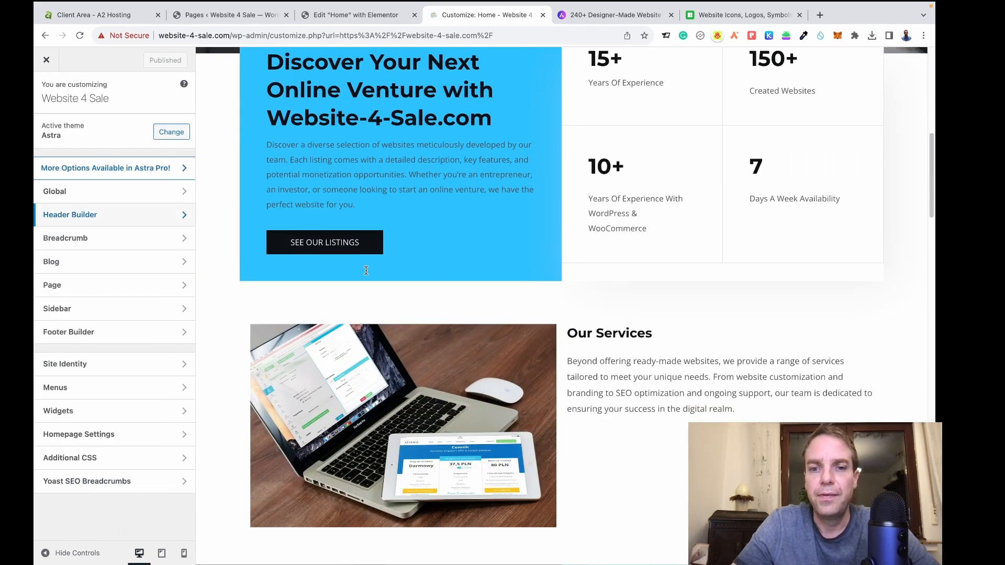
{"action": "scroll", "coordinate": [366, 271], "scroll_direction": "down", "scroll_amount": 20}
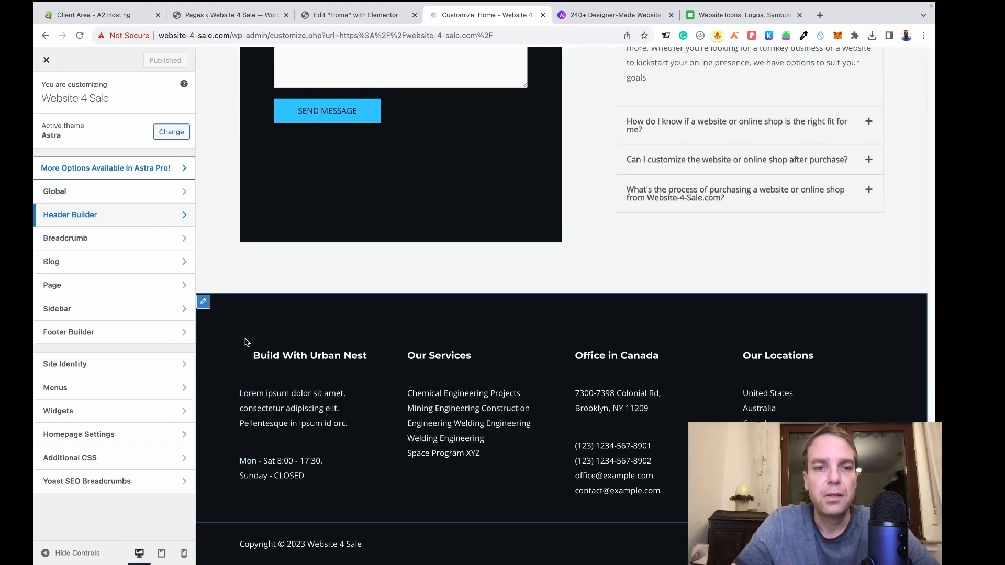
{"action": "left_click", "coordinate": [205, 303]}
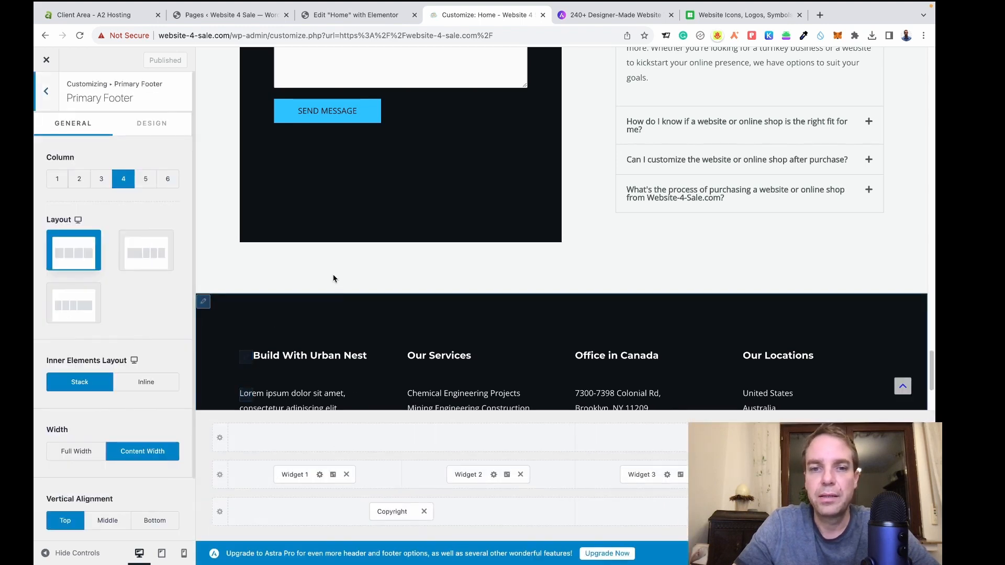
{"action": "scroll", "coordinate": [334, 277], "scroll_direction": "down", "scroll_amount": 3}
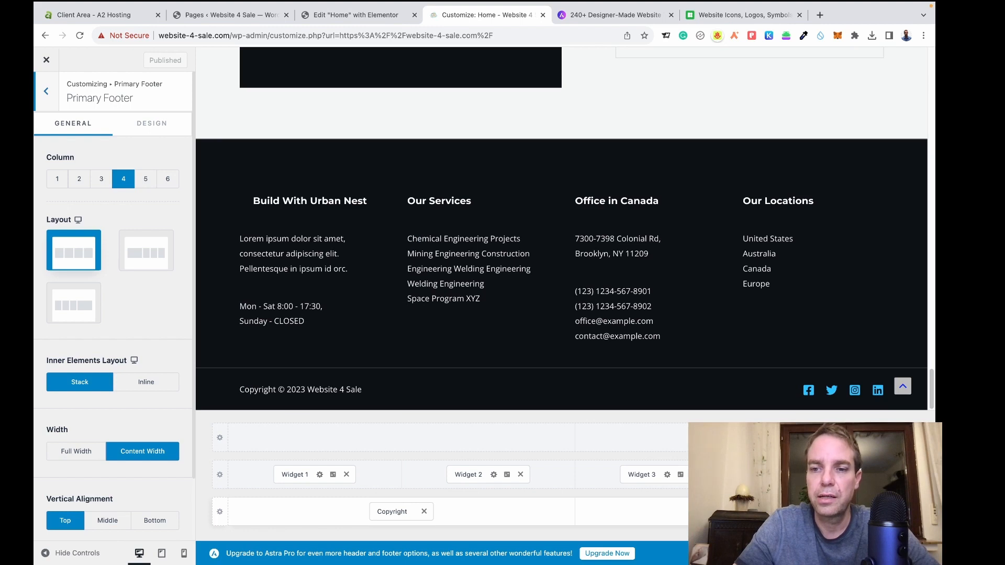
Remove the copyright bar's social icons and select the first footer column's heading in its HTML.
{"action": "left_click", "coordinate": [767, 511]}
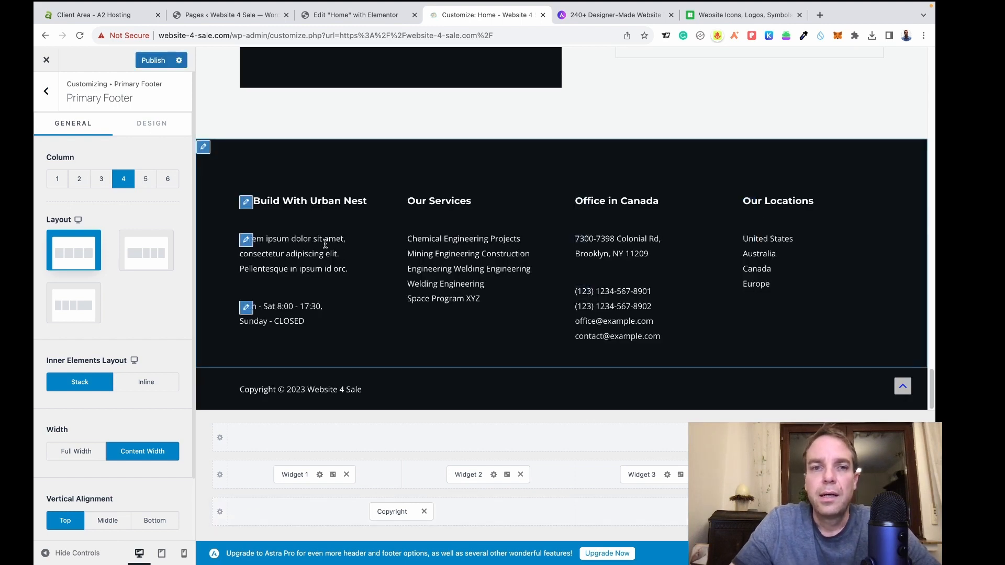
{"action": "left_click", "coordinate": [246, 203]}
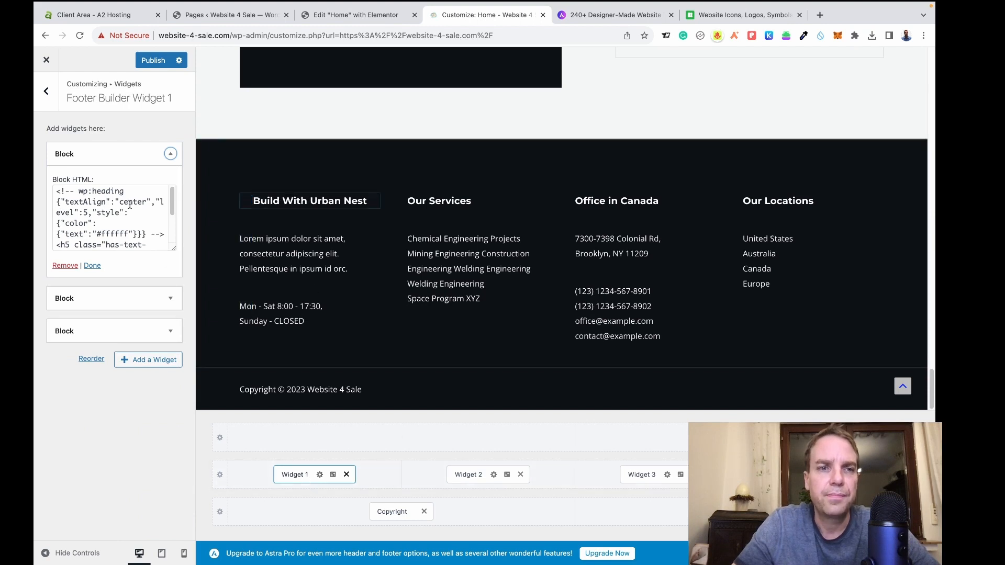
{"action": "left_click", "coordinate": [173, 207]}
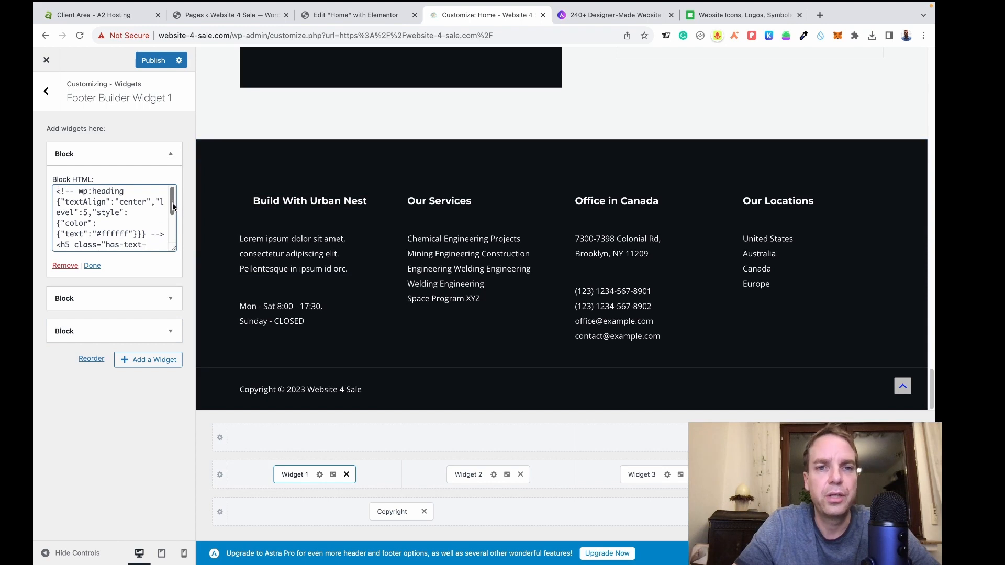
{"action": "left_click_drag", "start_coordinate": [172, 207], "coordinate": [169, 238]}
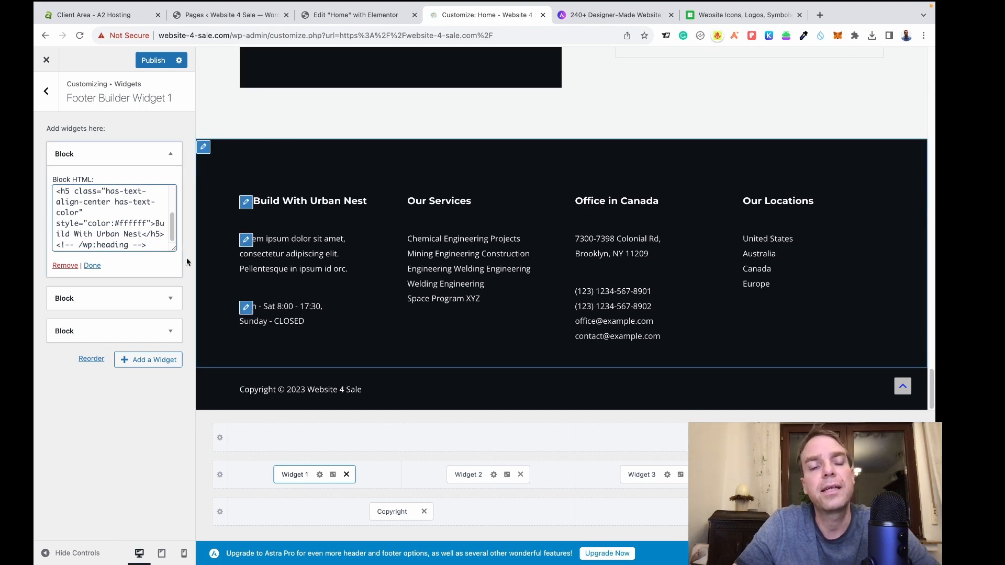
{"action": "left_click_drag", "start_coordinate": [155, 224], "coordinate": [148, 231]}
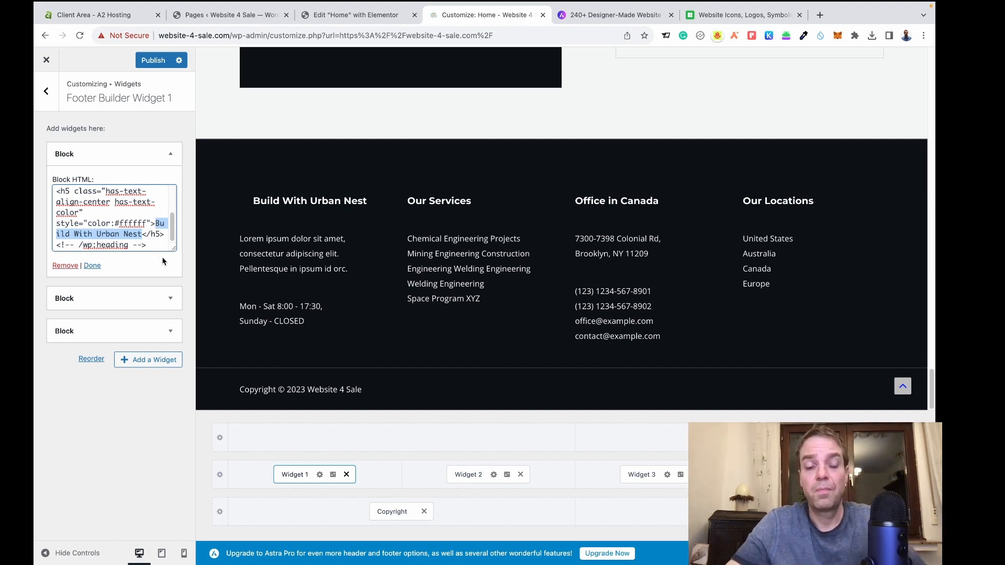
Change the heading to 'Buy Quality Pre-Made Websites', apply it, and expand the second block.
{"action": "type", "text": "Buy Qu"}
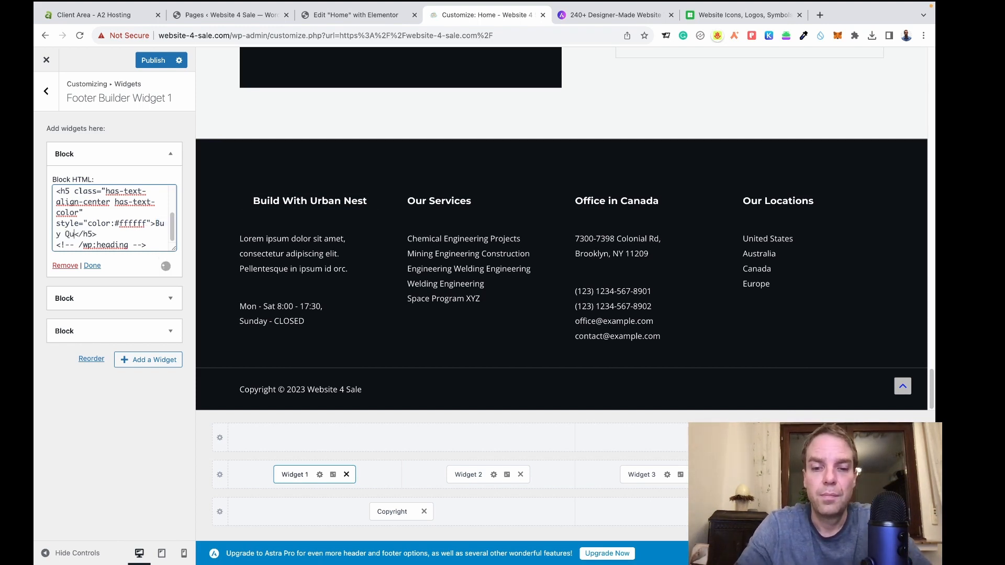
{"action": "type", "text": "ality We"}
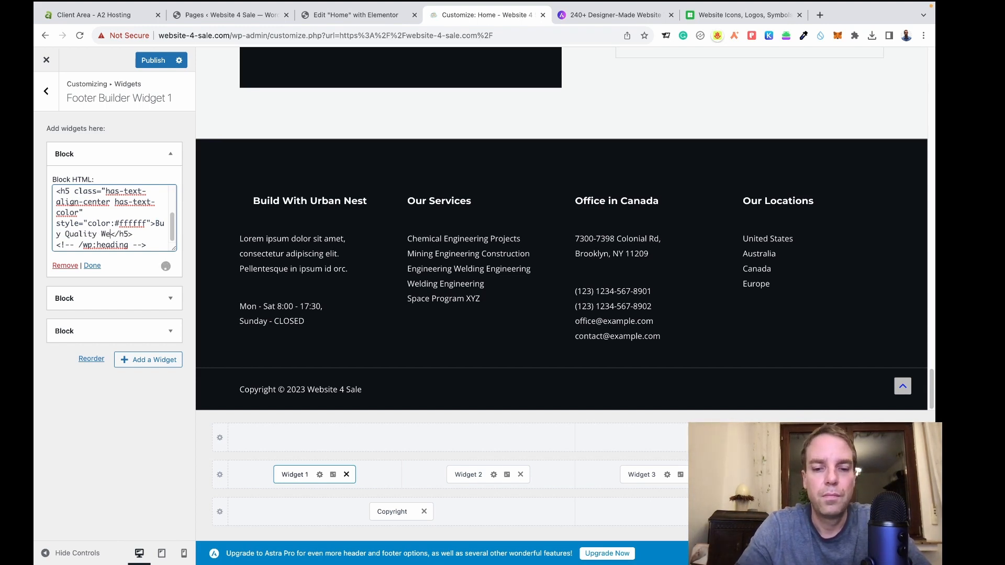
{"action": "type", "text": "bsites"}
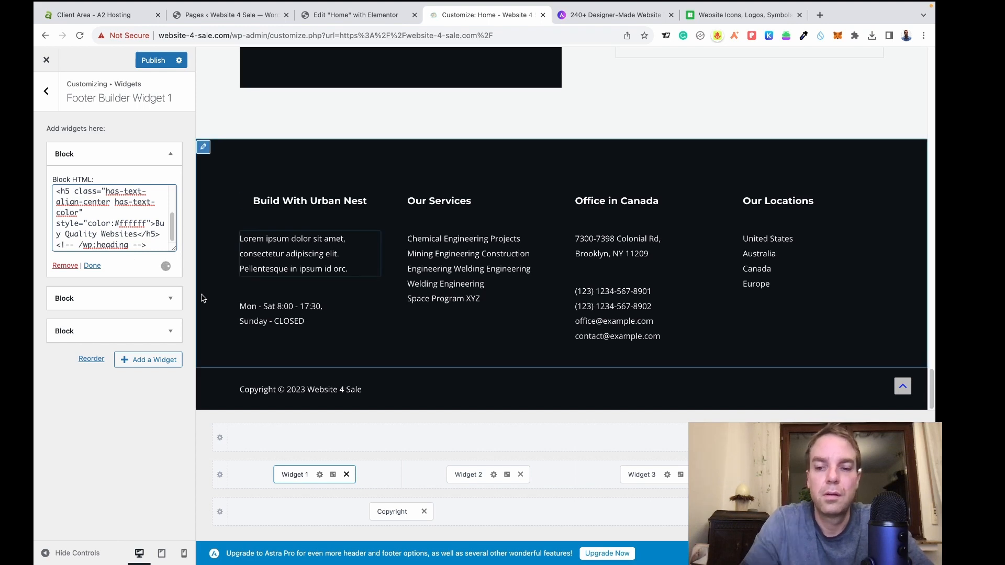
{"action": "type", "text": "Pre-Made"}
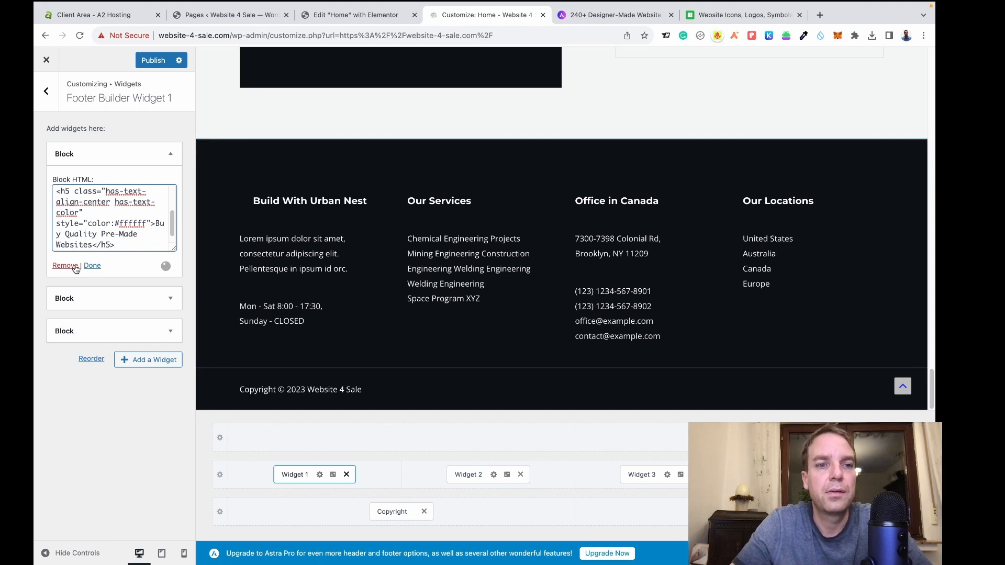
{"action": "left_click", "coordinate": [92, 266]}
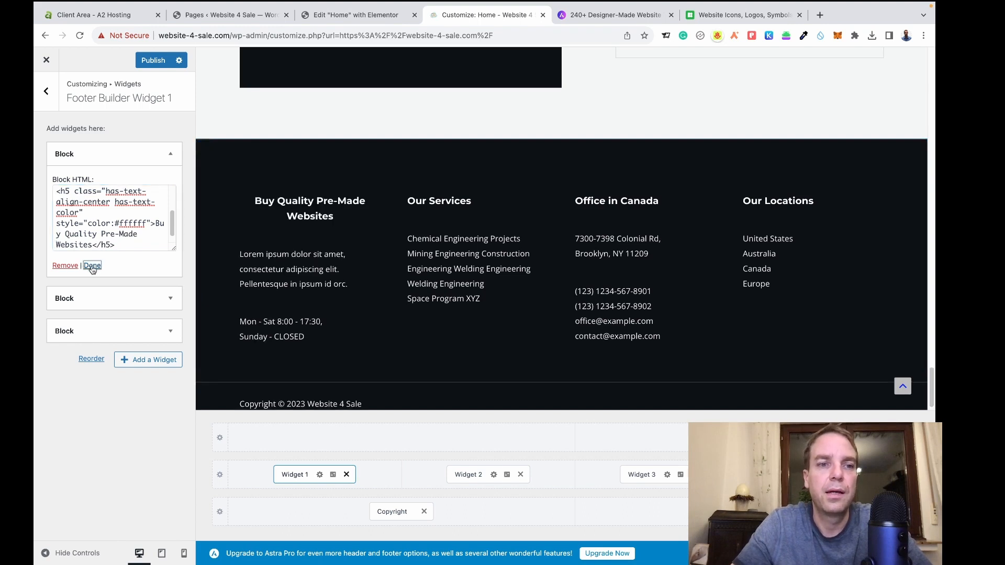
{"action": "left_click", "coordinate": [140, 154]}
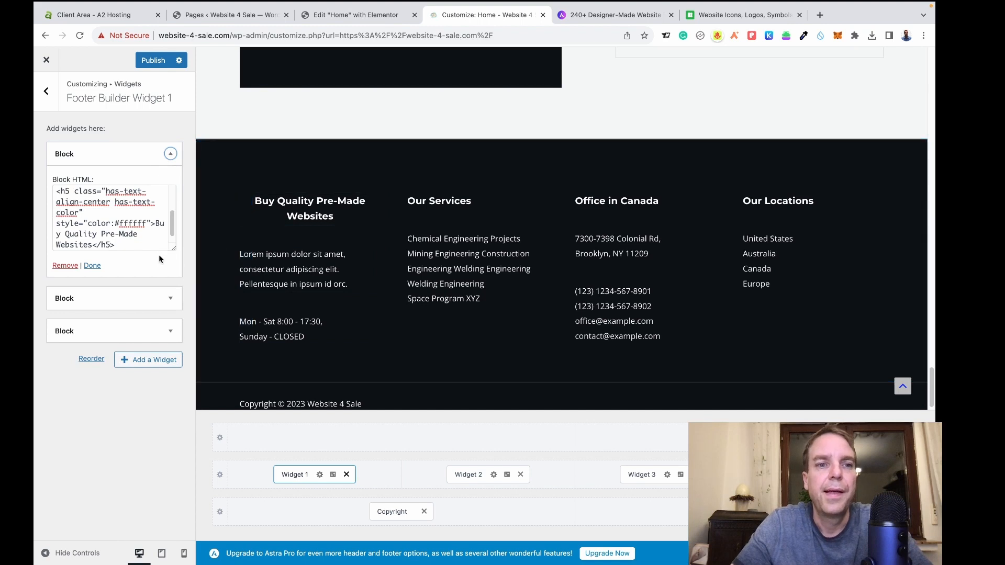
{"action": "left_click", "coordinate": [169, 298]}
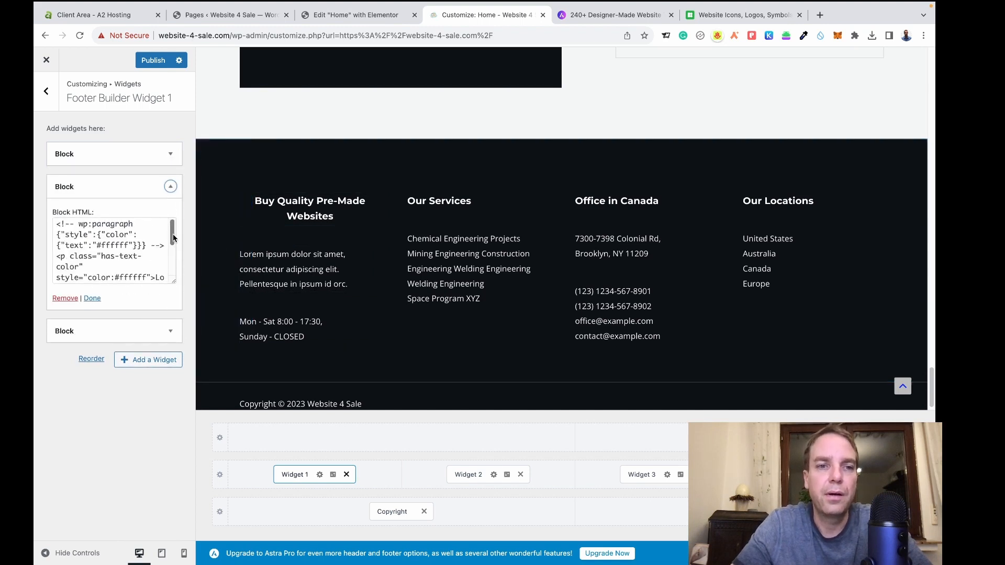
Browse the available widgets without adding any, then open the Our Services column's widget settings.
{"action": "left_click_drag", "start_coordinate": [173, 238], "coordinate": [174, 264]}
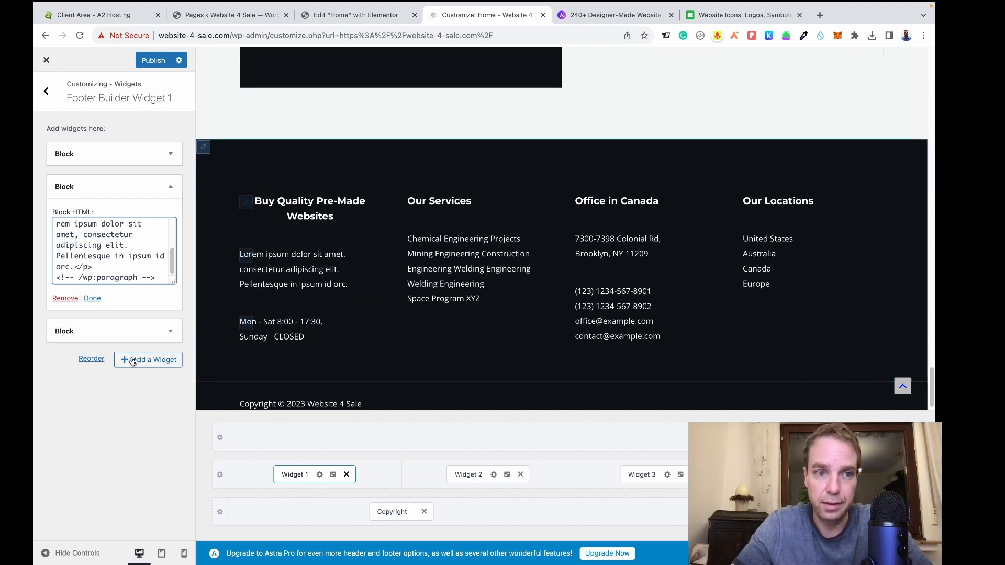
{"action": "left_click", "coordinate": [159, 365]}
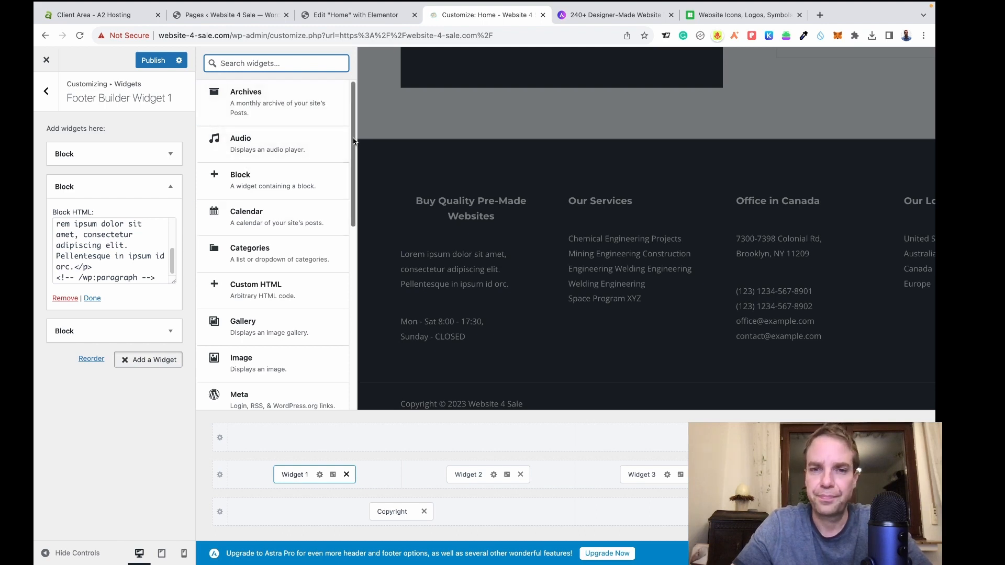
{"action": "scroll", "coordinate": [289, 313], "scroll_direction": "down", "scroll_amount": 1}
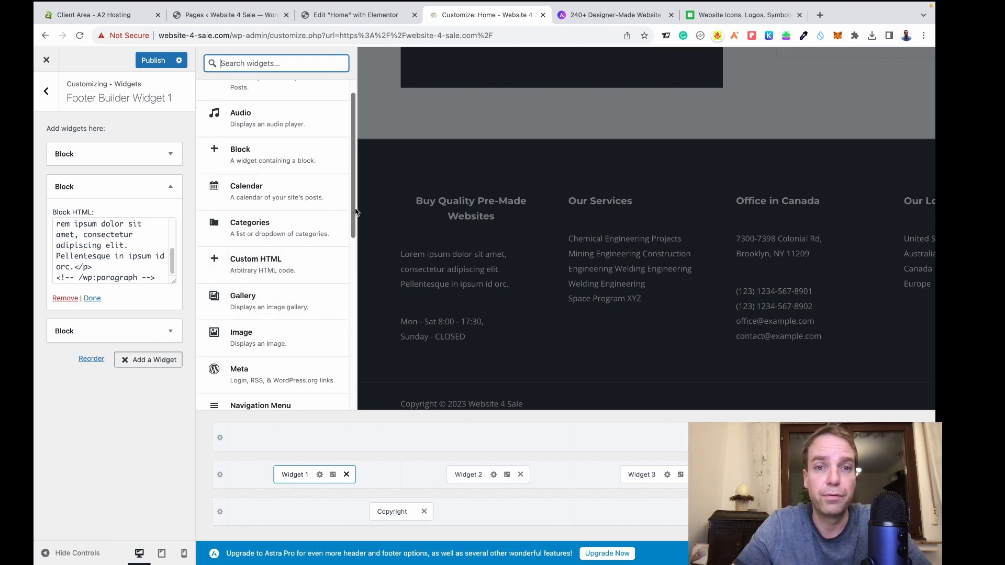
{"action": "left_click_drag", "start_coordinate": [354, 217], "coordinate": [359, 234]}
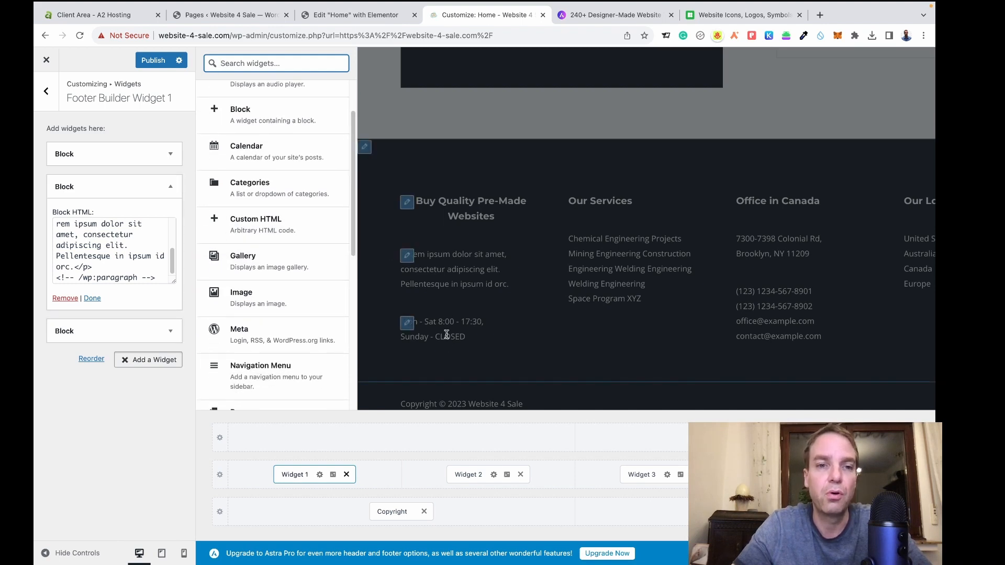
{"action": "left_click_drag", "start_coordinate": [354, 189], "coordinate": [353, 330]}
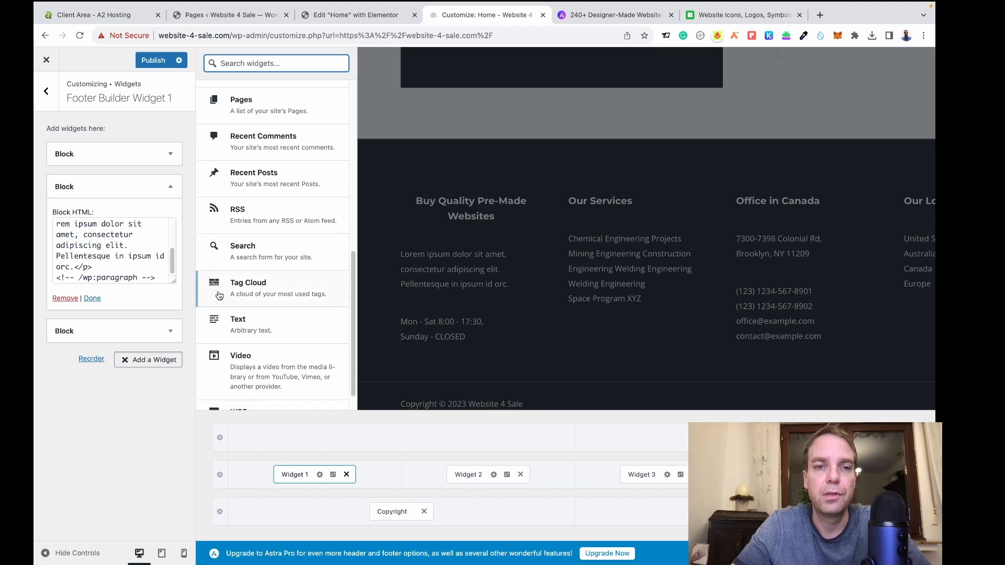
{"action": "left_click", "coordinate": [124, 401]}
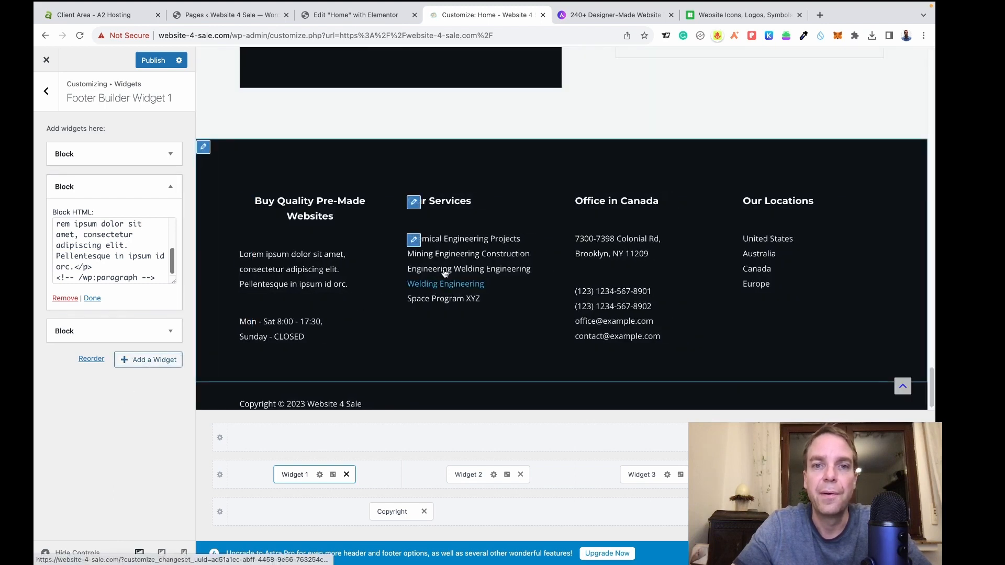
{"action": "left_click", "coordinate": [416, 203]}
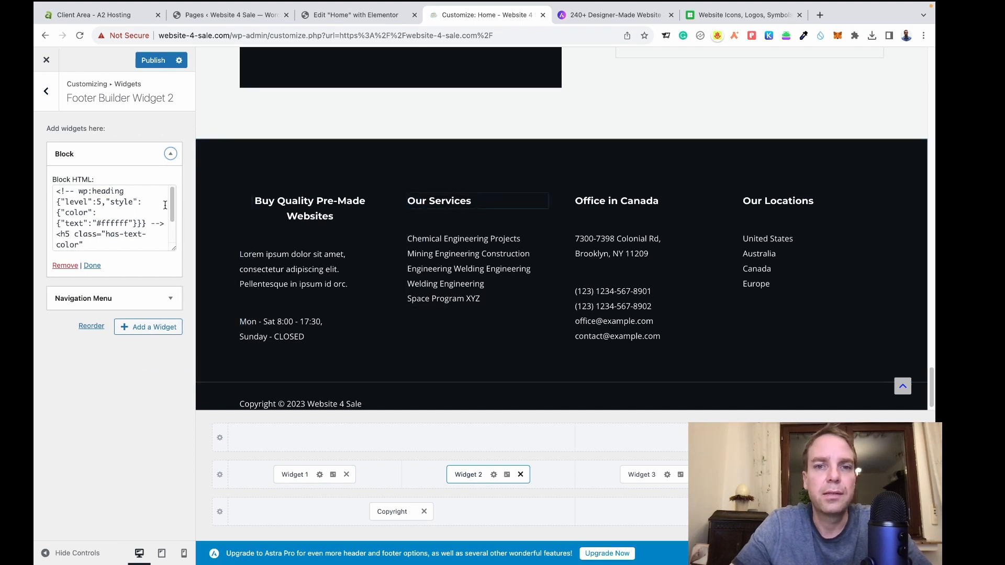
Rename the second footer column's heading from 'Our Services' to 'Links'.
{"action": "left_click_drag", "start_coordinate": [172, 207], "coordinate": [171, 235]}
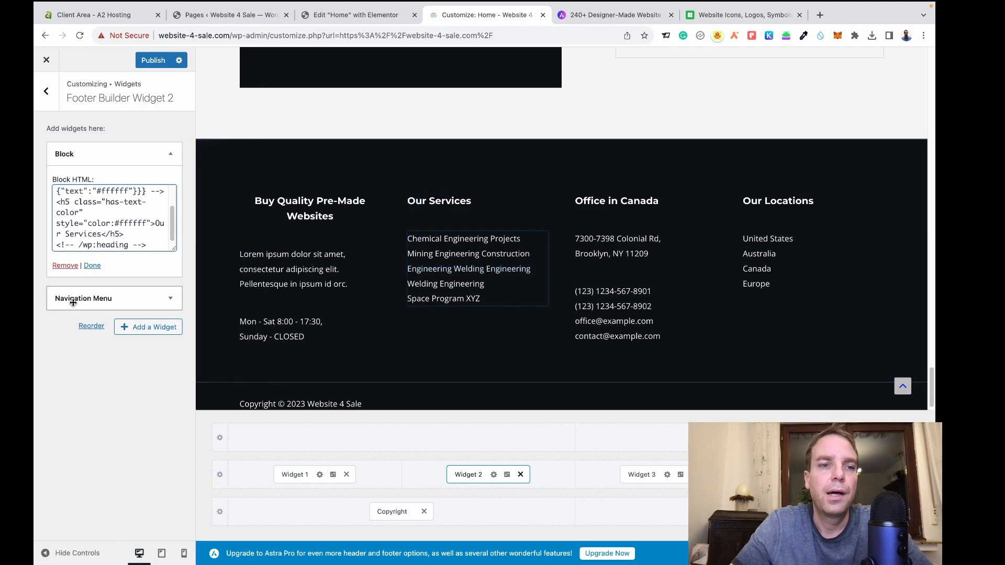
{"action": "left_click_drag", "start_coordinate": [154, 225], "coordinate": [119, 237]}
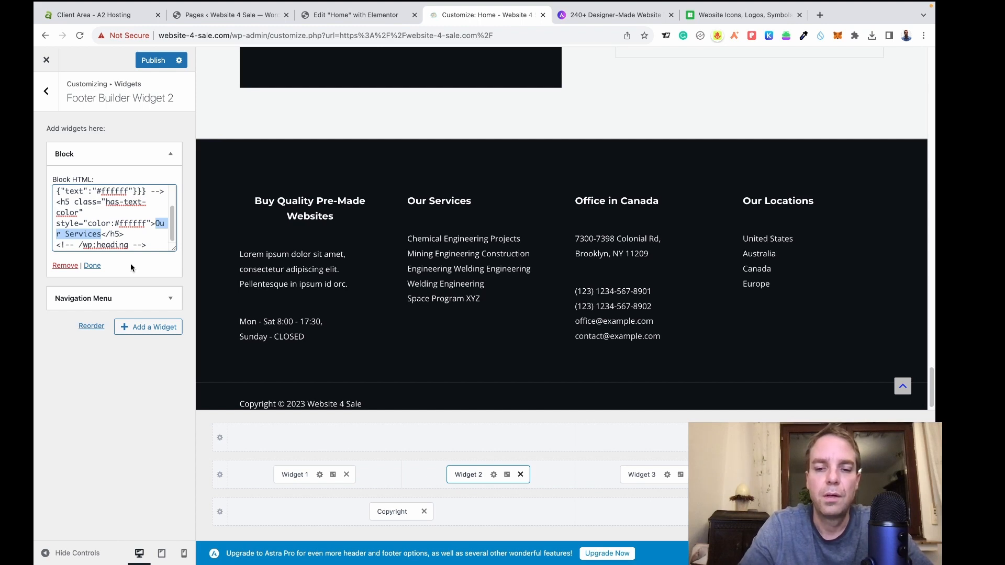
{"action": "type", "text": "Li"}
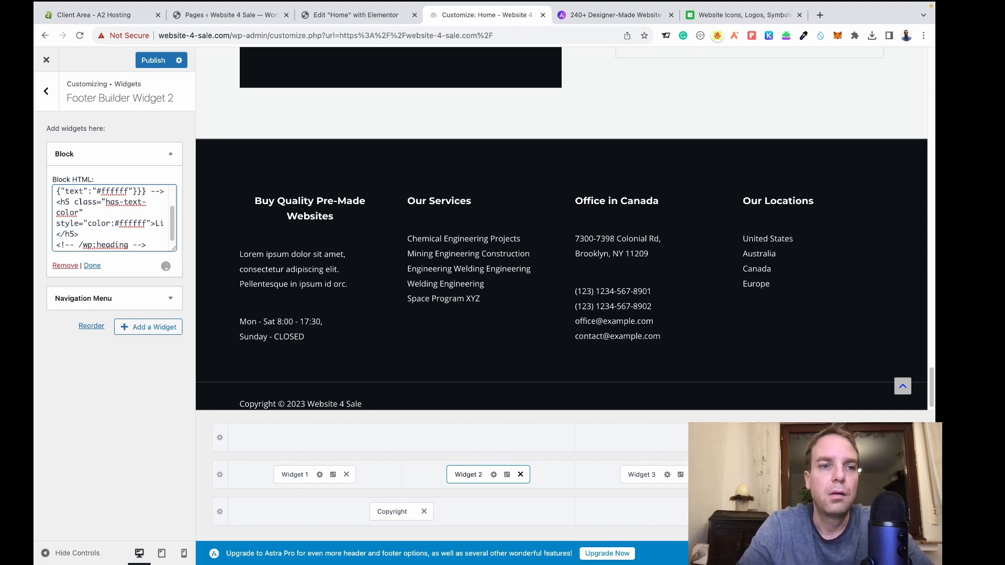
{"action": "type", "text": "nks"}
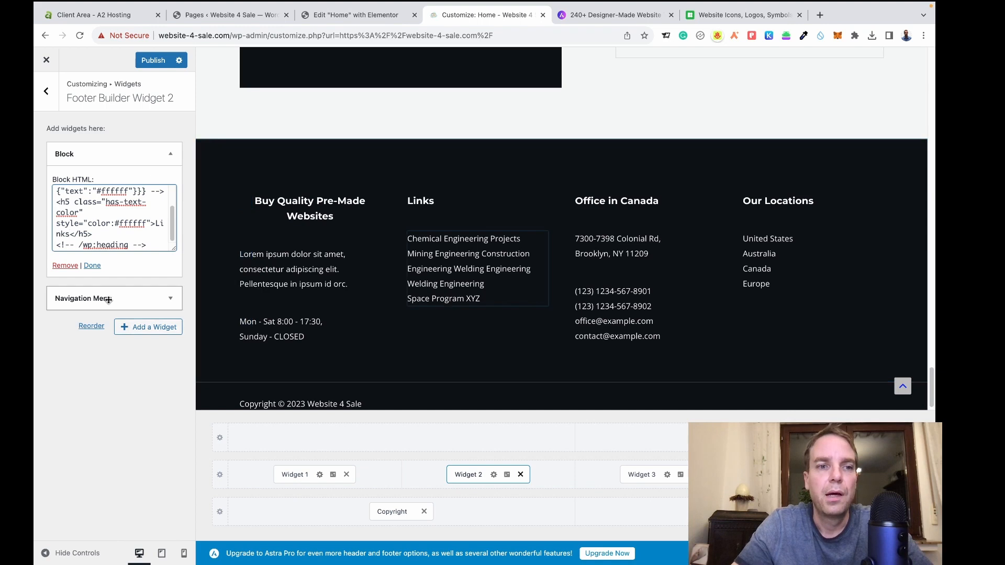
Make the column's Navigation Menu display the Main Menu.
{"action": "left_click", "coordinate": [171, 300]}
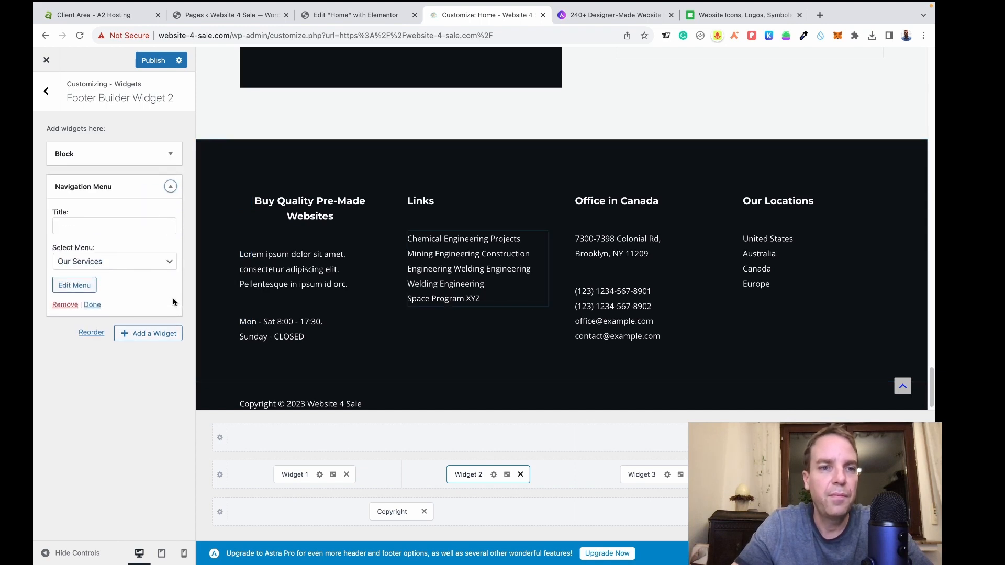
{"action": "left_click", "coordinate": [171, 264]}
{"action": "left_click", "coordinate": [128, 253]}
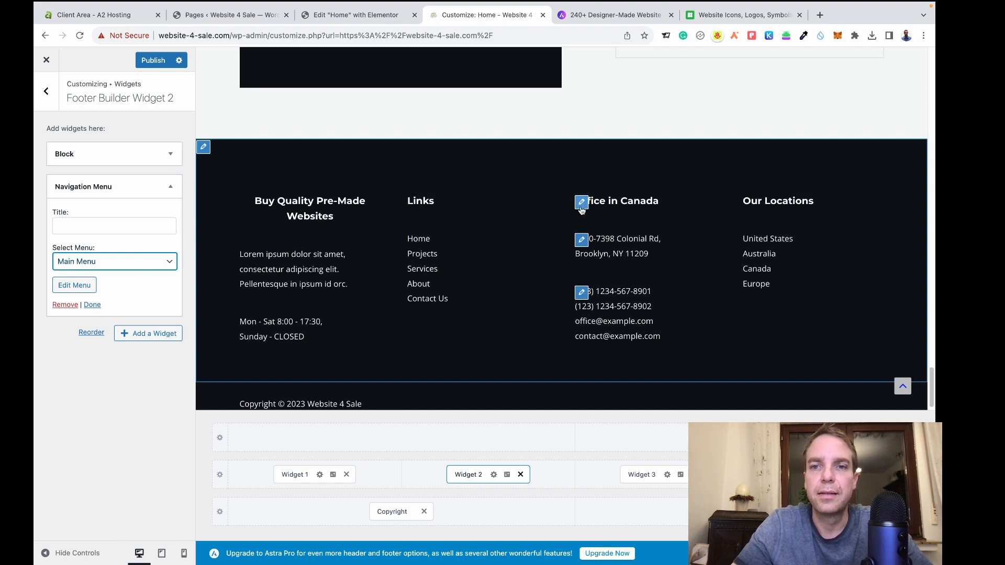
{"action": "left_click", "coordinate": [47, 91]}
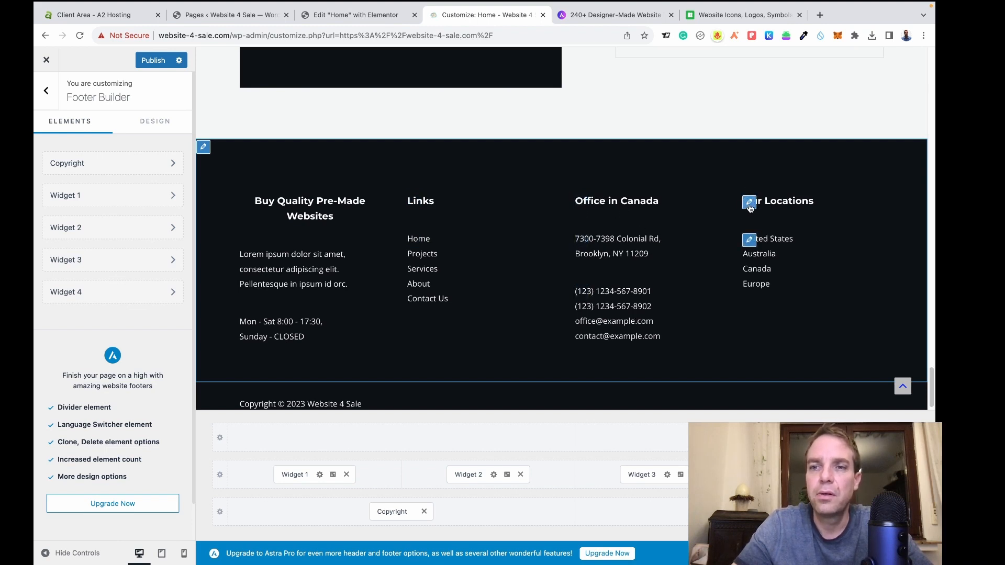
Change the Our Locations column heading to 'Legal'.
{"action": "left_click", "coordinate": [749, 203]}
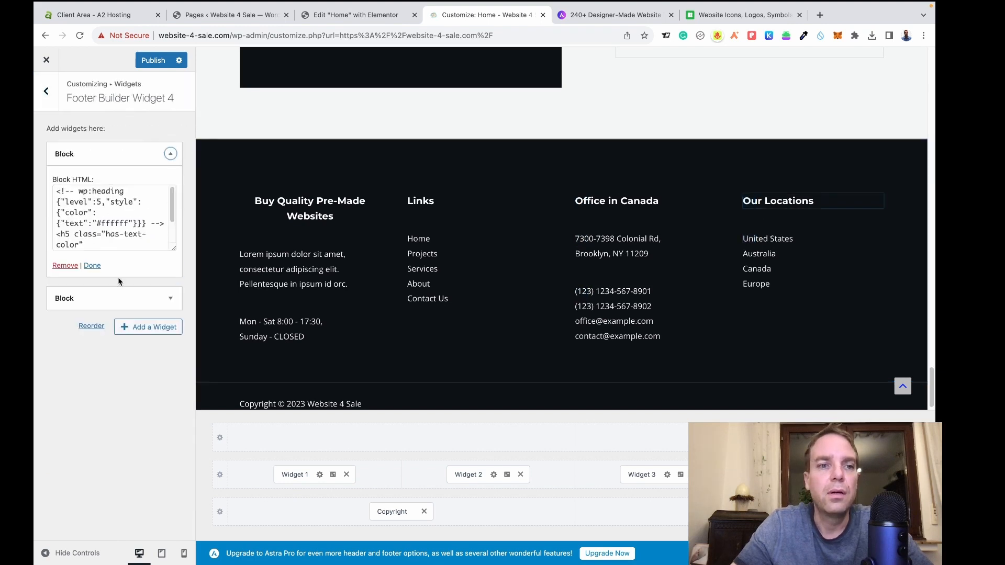
{"action": "left_click", "coordinate": [172, 299]}
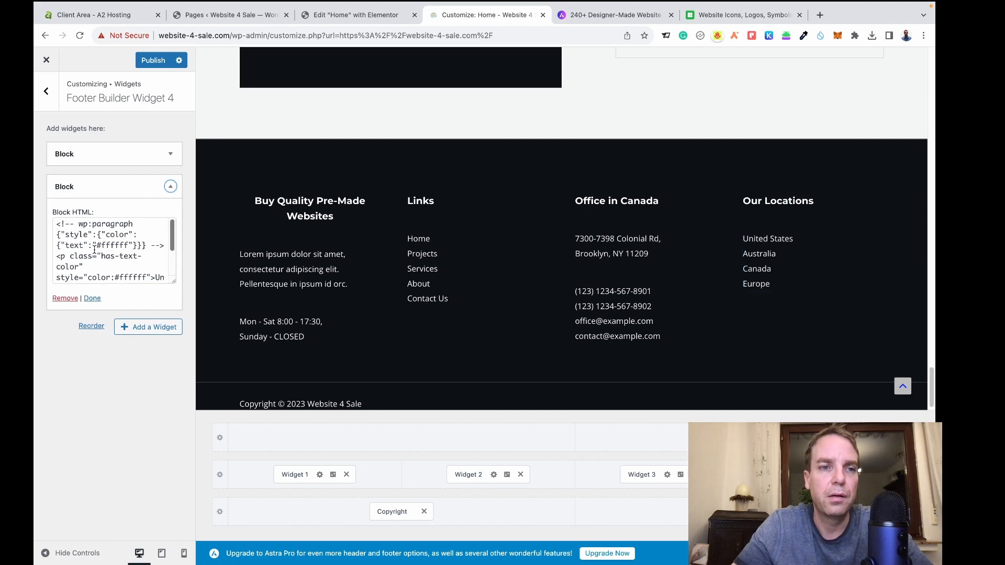
{"action": "left_click", "coordinate": [171, 156]}
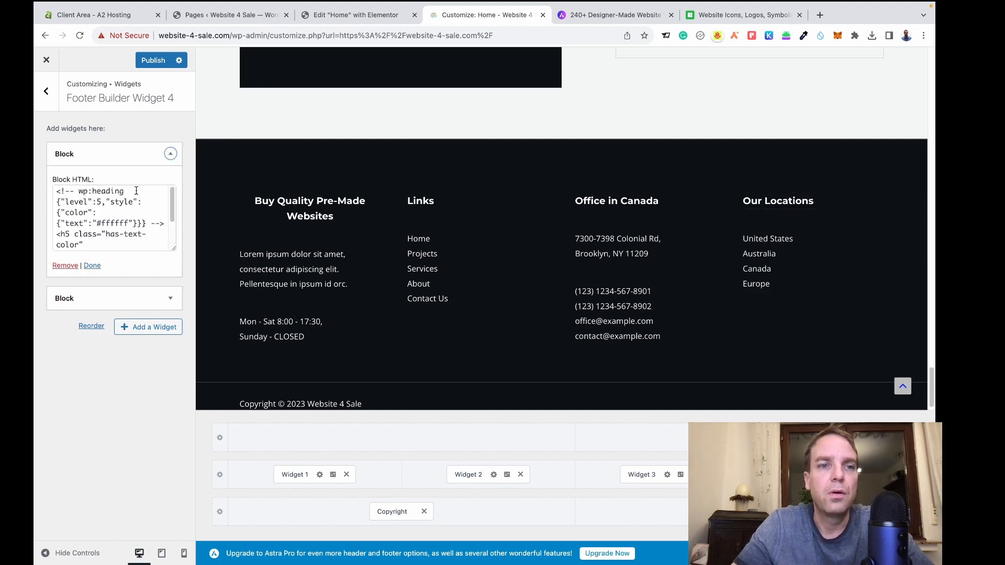
{"action": "scroll", "coordinate": [142, 227], "scroll_direction": "down", "scroll_amount": 2}
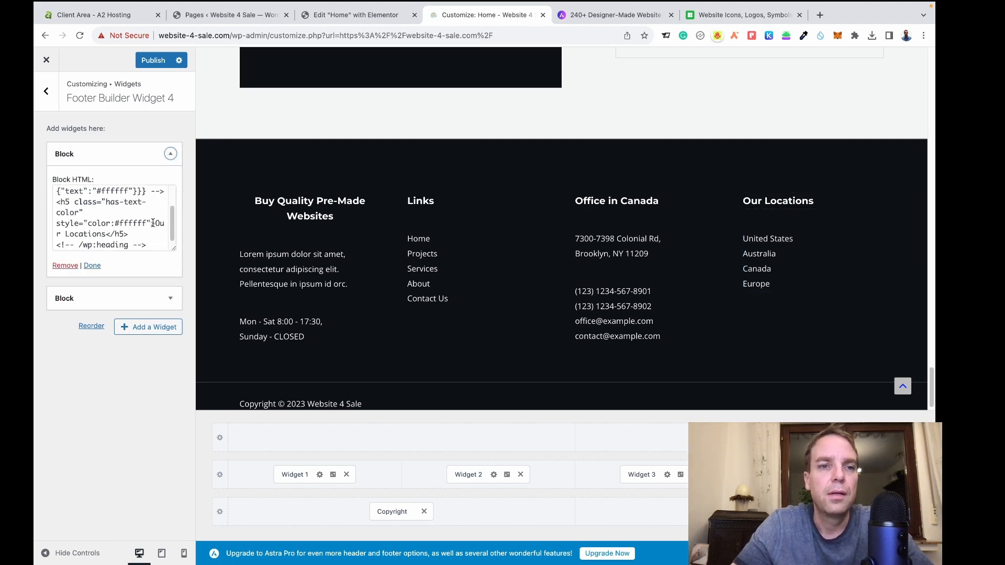
{"action": "left_click_drag", "start_coordinate": [153, 223], "coordinate": [105, 231]}
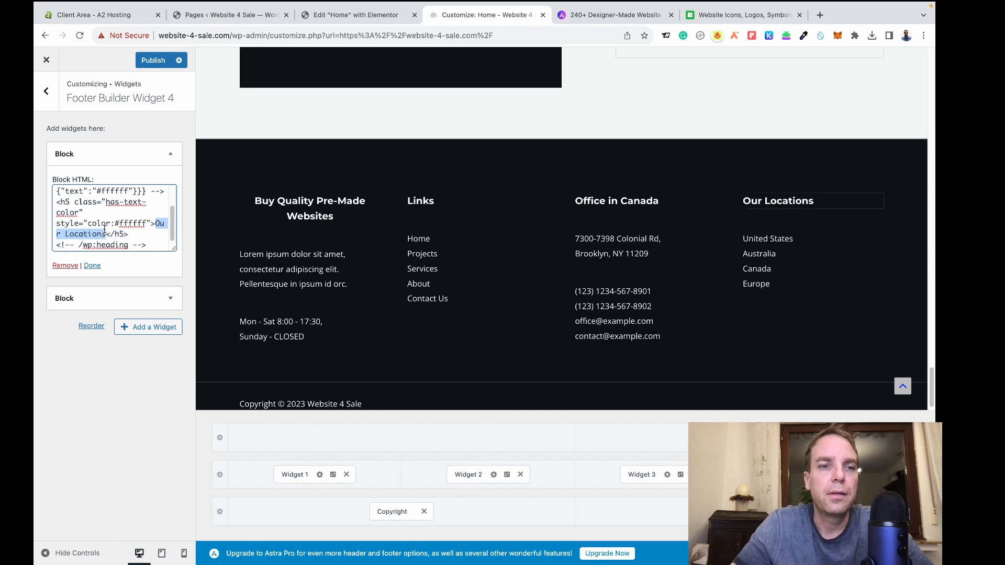
{"action": "type", "text": "Legal"}
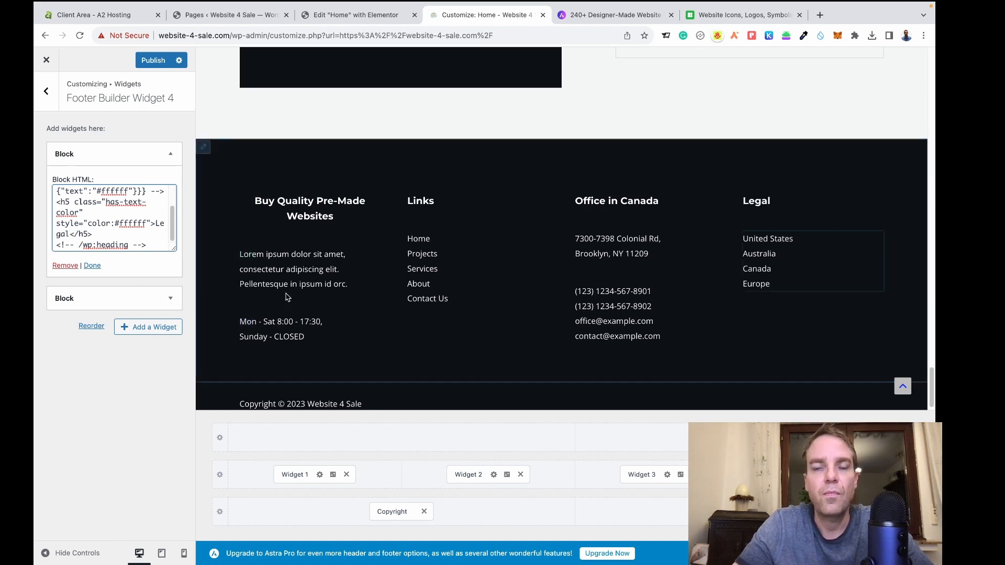
Remove the country list block from the column and bring up the available widgets list.
{"action": "left_click", "coordinate": [170, 299]}
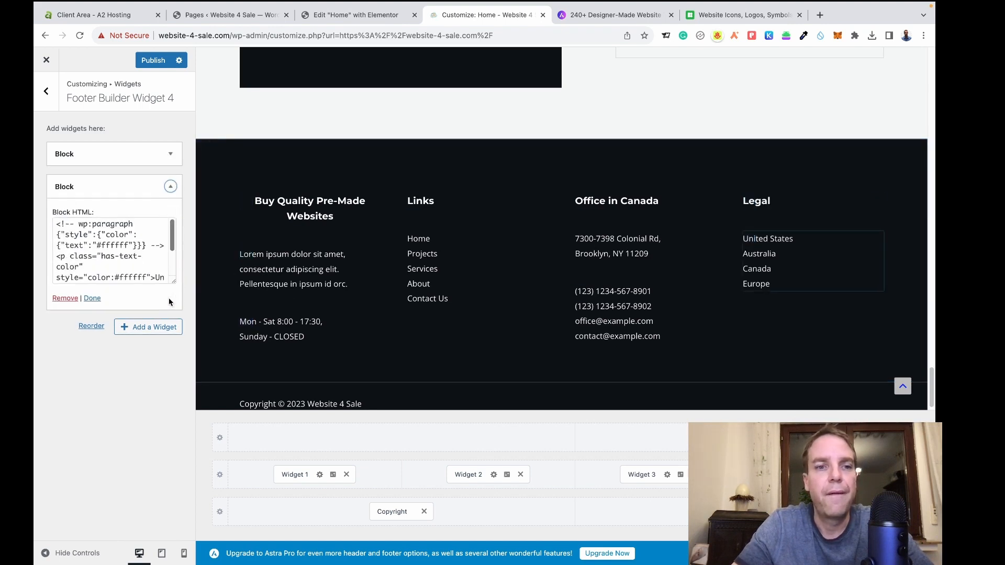
{"action": "left_click", "coordinate": [67, 298]}
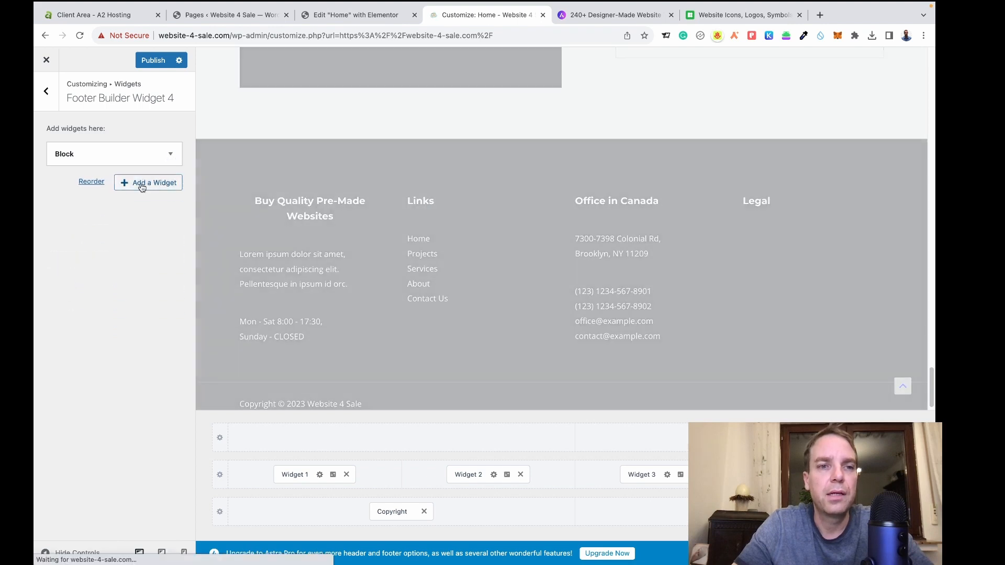
{"action": "left_click", "coordinate": [142, 185]}
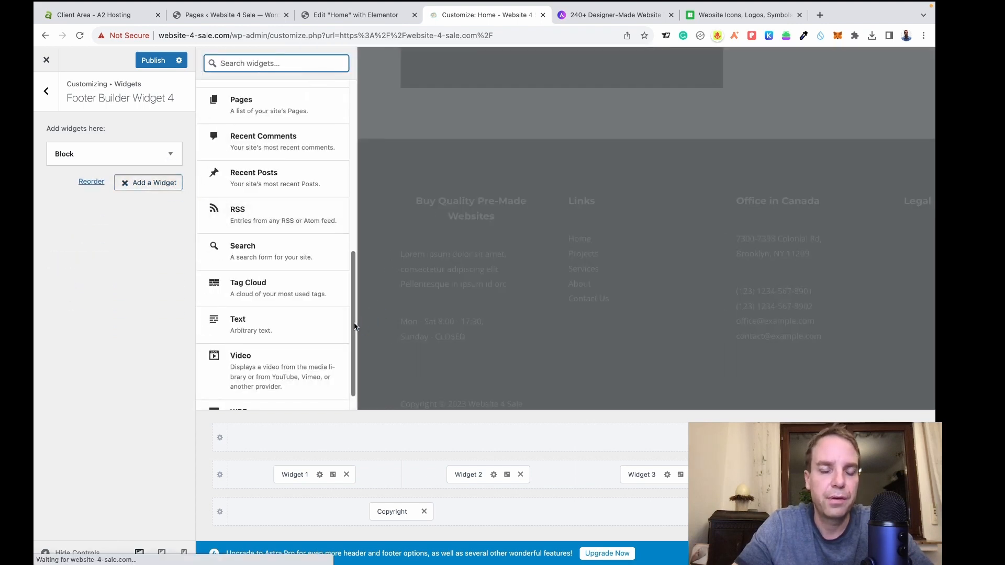
Add a Navigation Menu widget set to Main Menu (Home through Contact Us) to the Legal column, then publish.
{"action": "scroll", "coordinate": [354, 335], "scroll_direction": "down", "scroll_amount": 1}
{"action": "scroll", "coordinate": [335, 256], "scroll_direction": "up", "scroll_amount": 6}
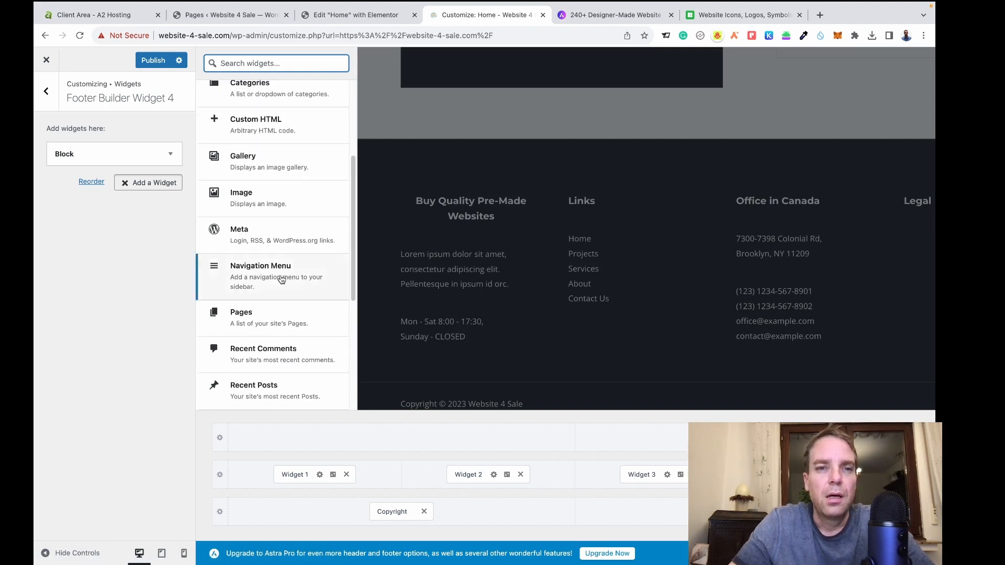
{"action": "left_click", "coordinate": [281, 277]}
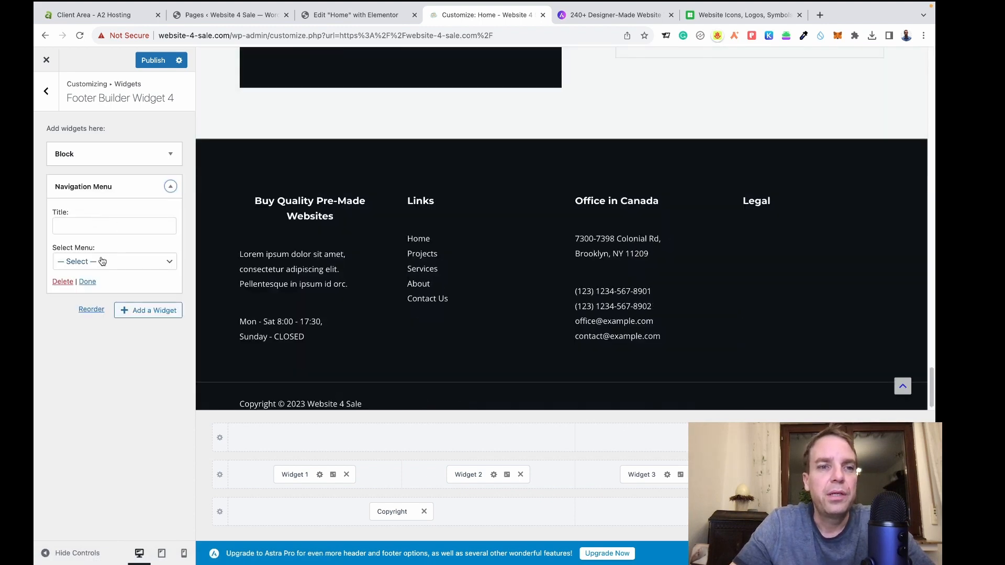
{"action": "left_click", "coordinate": [122, 265]}
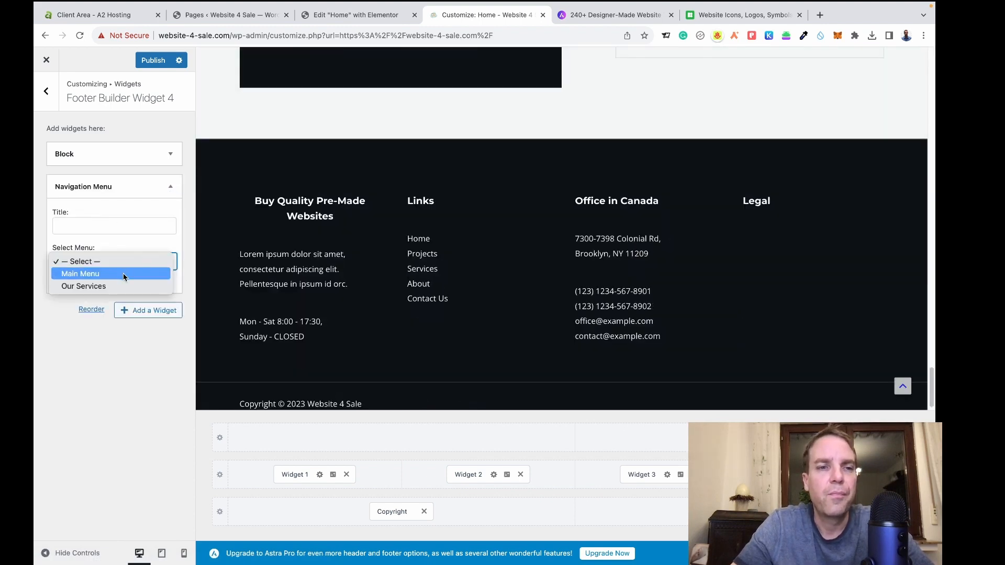
{"action": "left_click", "coordinate": [125, 276]}
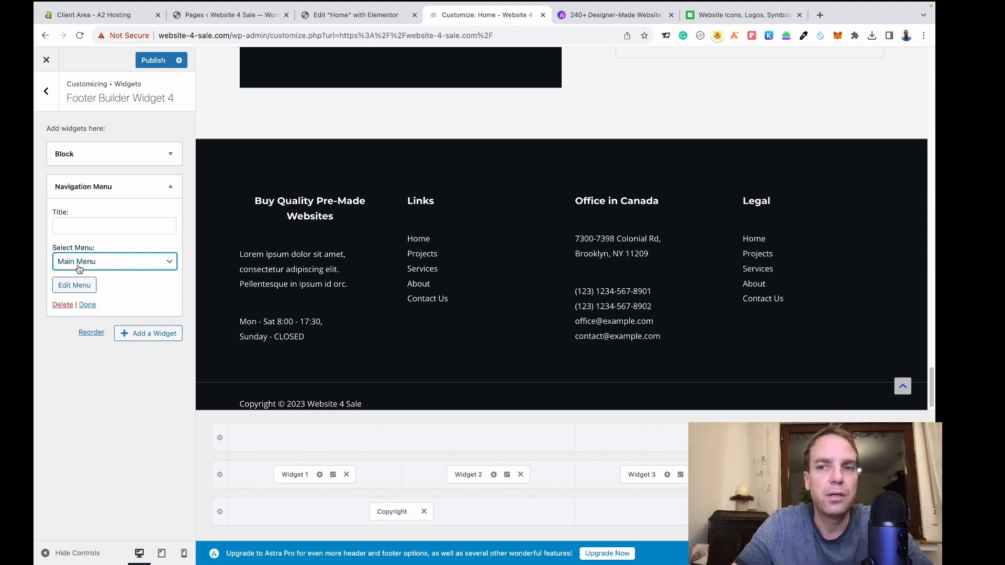
{"action": "left_click", "coordinate": [154, 61]}
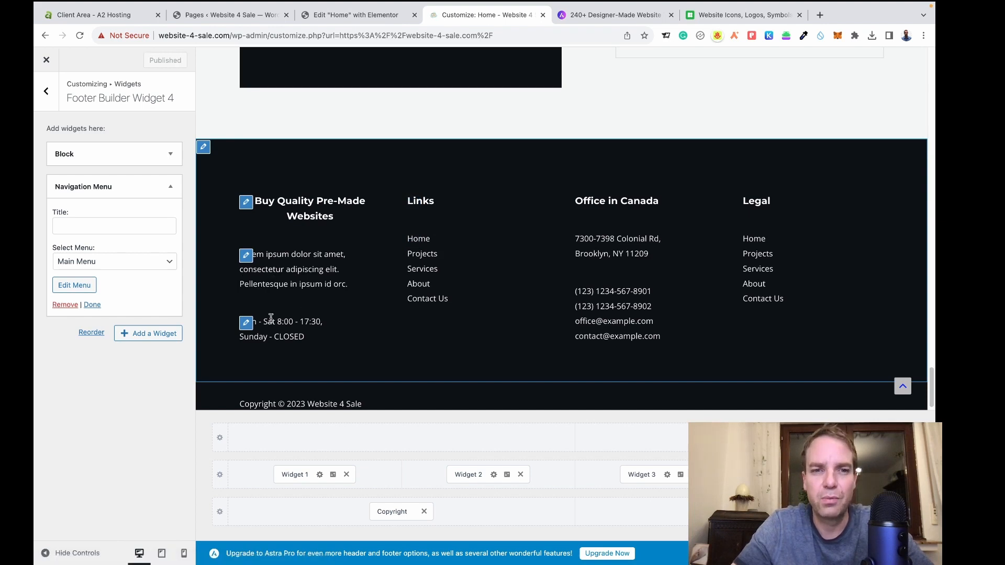
{"action": "scroll", "coordinate": [453, 278], "scroll_direction": "down", "scroll_amount": 1}
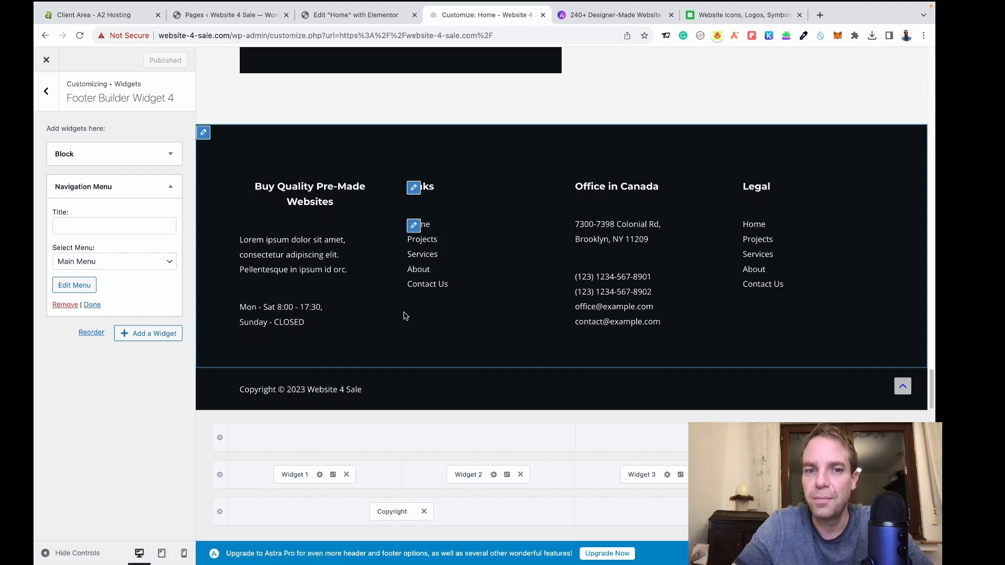
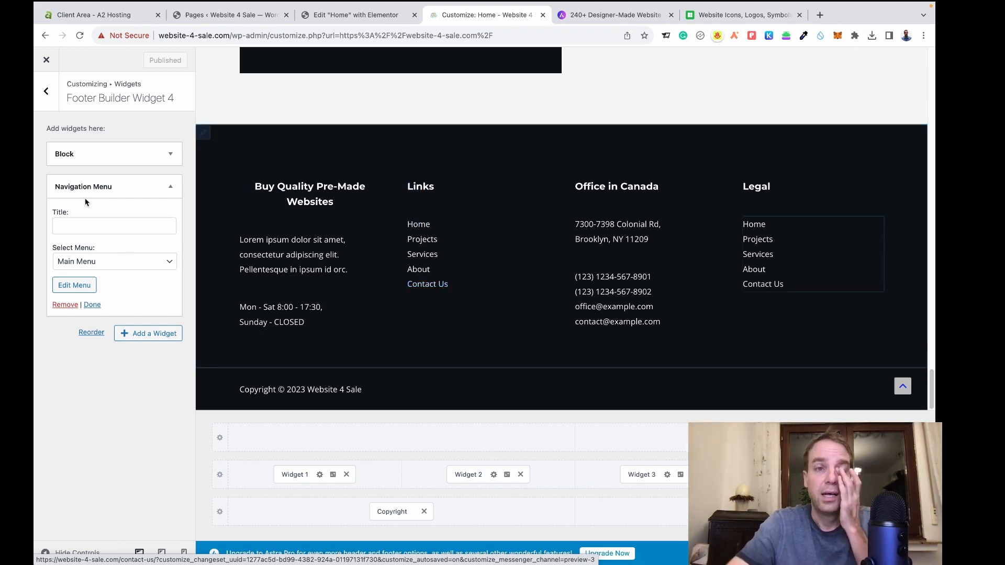
Close the Astra Customizer and bring up the Website 4 Sale Pages list.
{"action": "left_click", "coordinate": [51, 67]}
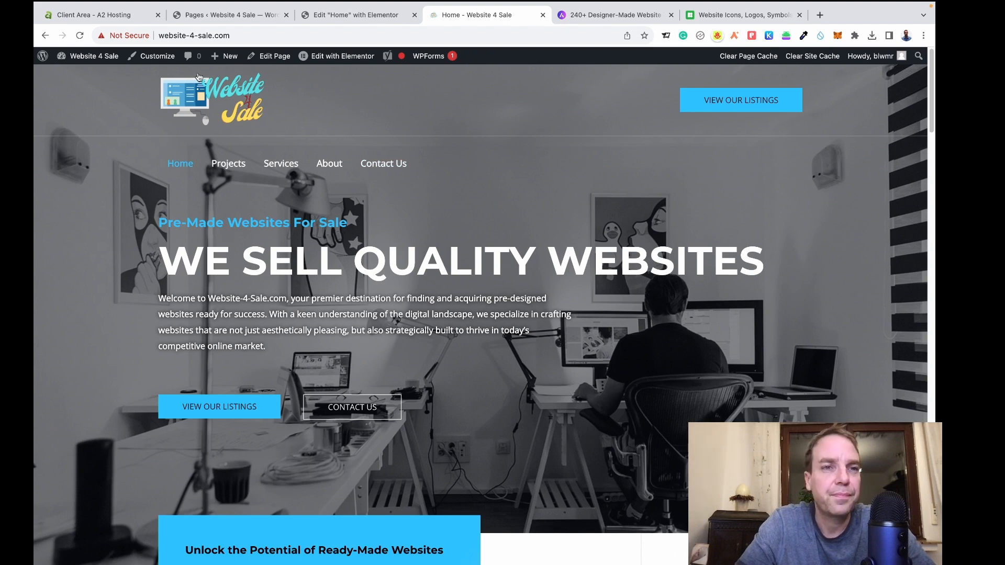
{"action": "left_click", "coordinate": [208, 16]}
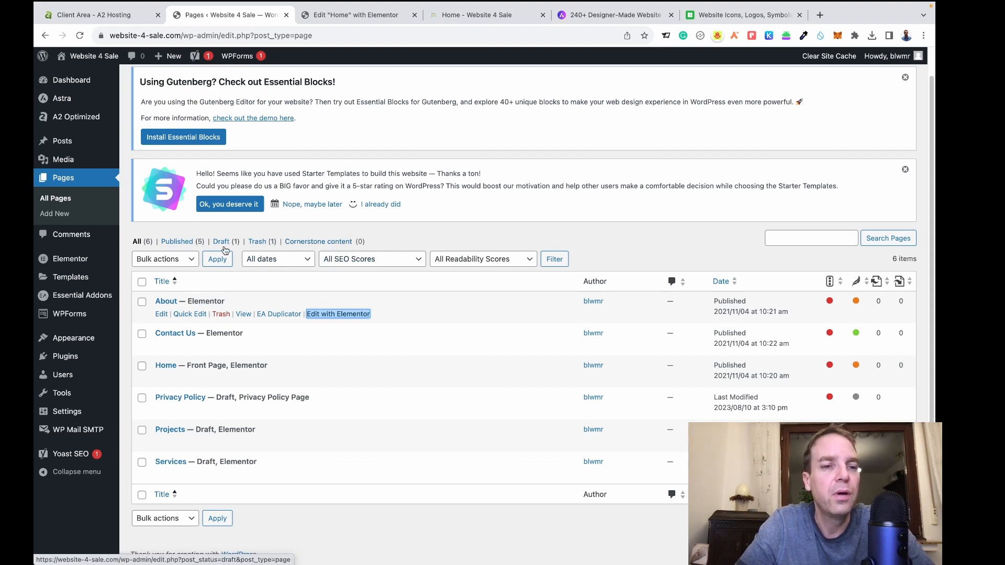
{"action": "mouse_move", "coordinate": [74, 338]}
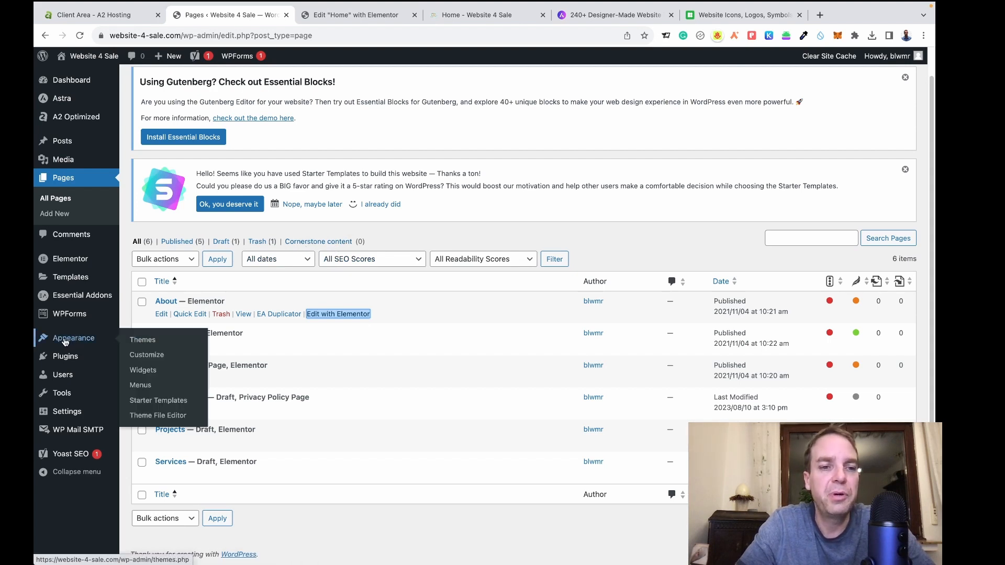
Remove the Projects and Services items from the Main Menu.
{"action": "left_click", "coordinate": [142, 390]}
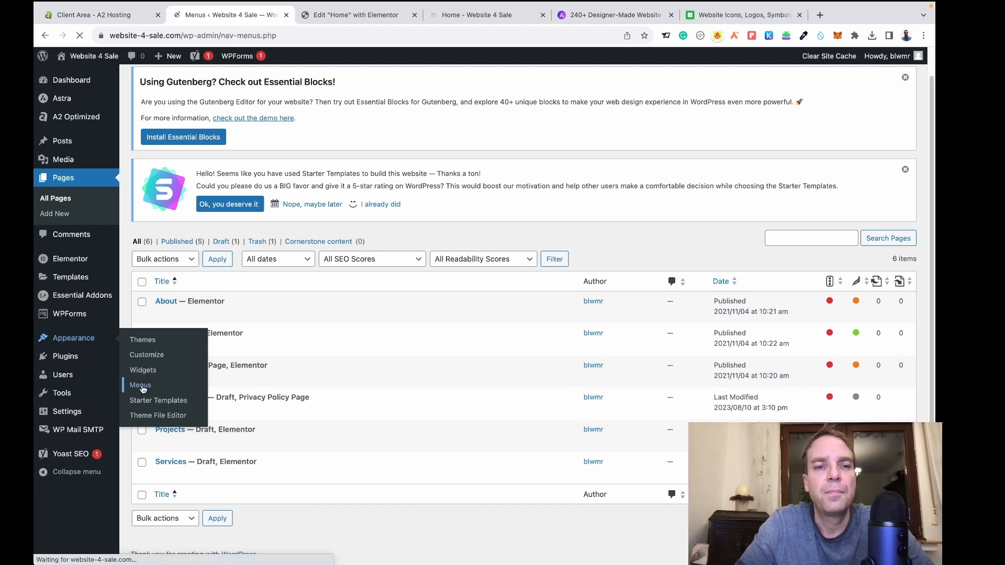
{"action": "scroll", "coordinate": [476, 363], "scroll_direction": "down", "scroll_amount": 5}
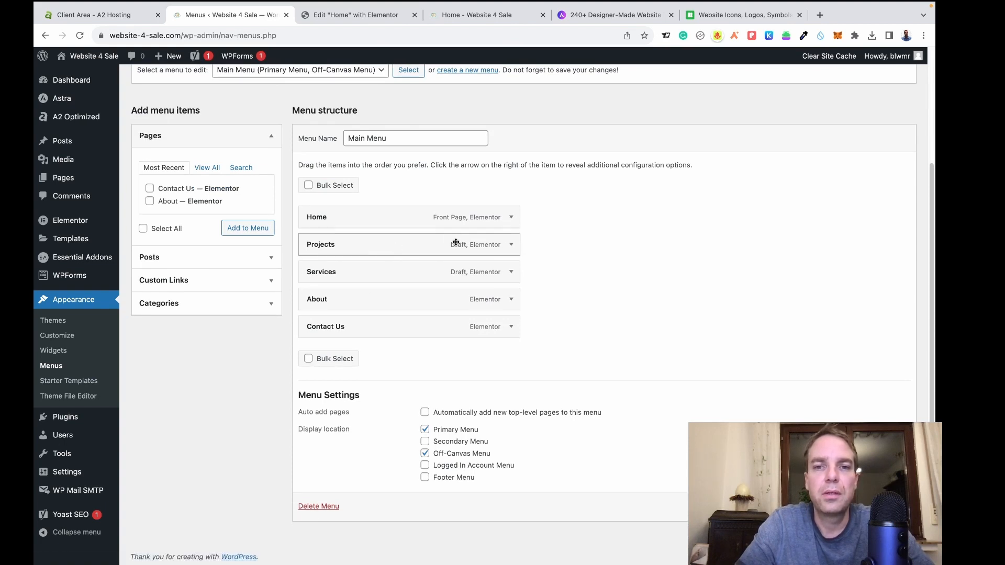
{"action": "left_click", "coordinate": [511, 246]}
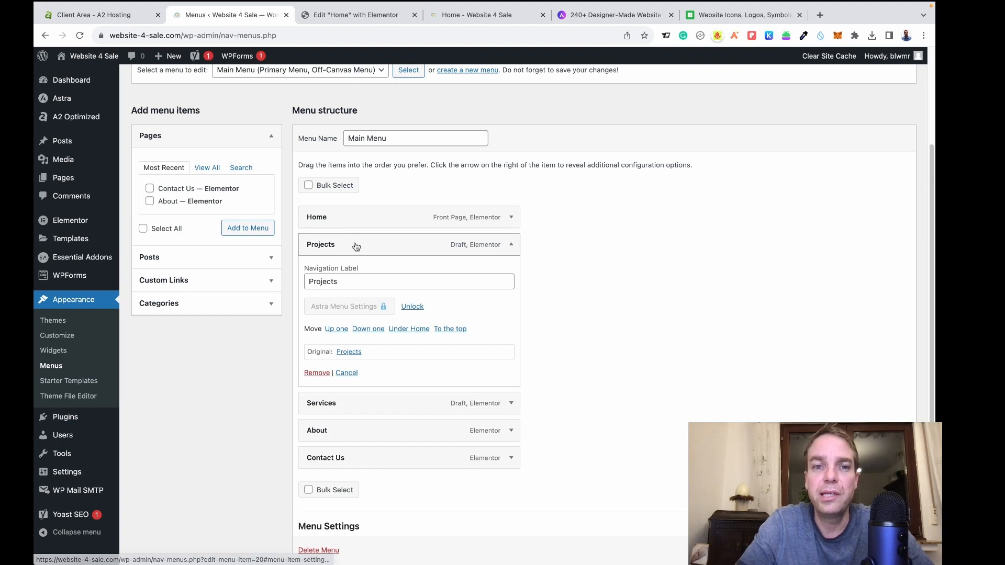
{"action": "left_click", "coordinate": [317, 374]}
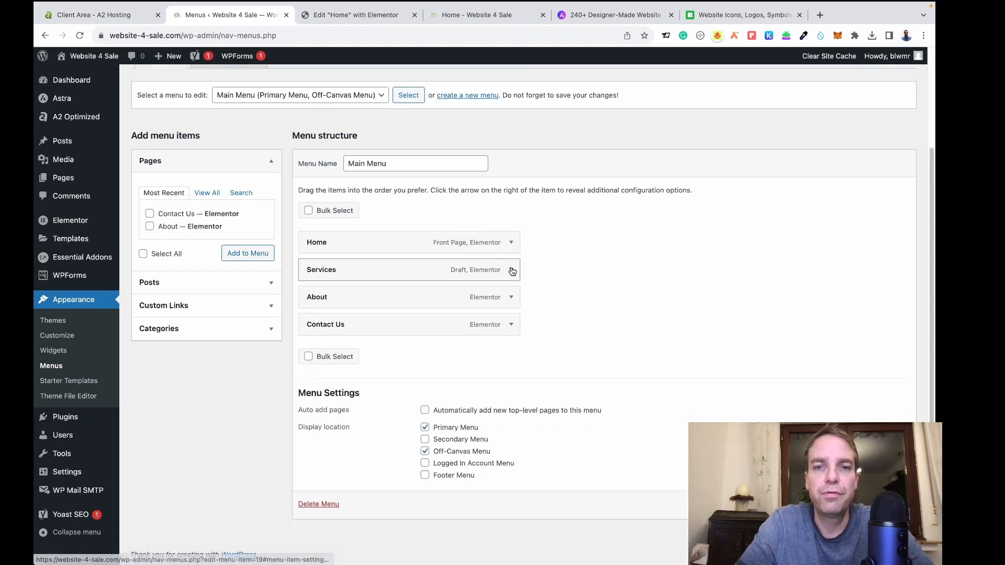
{"action": "left_click", "coordinate": [512, 270]}
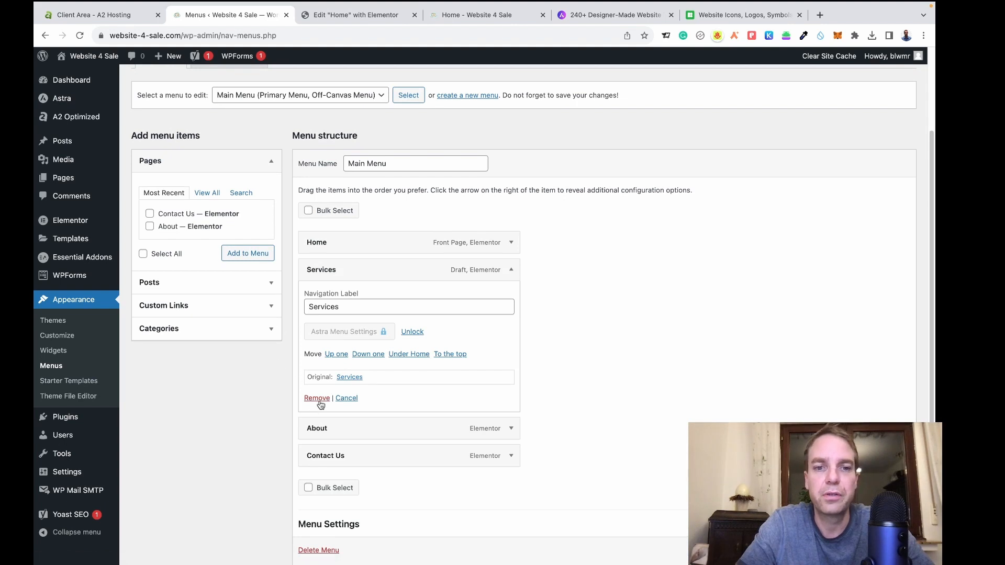
{"action": "left_click", "coordinate": [316, 399]}
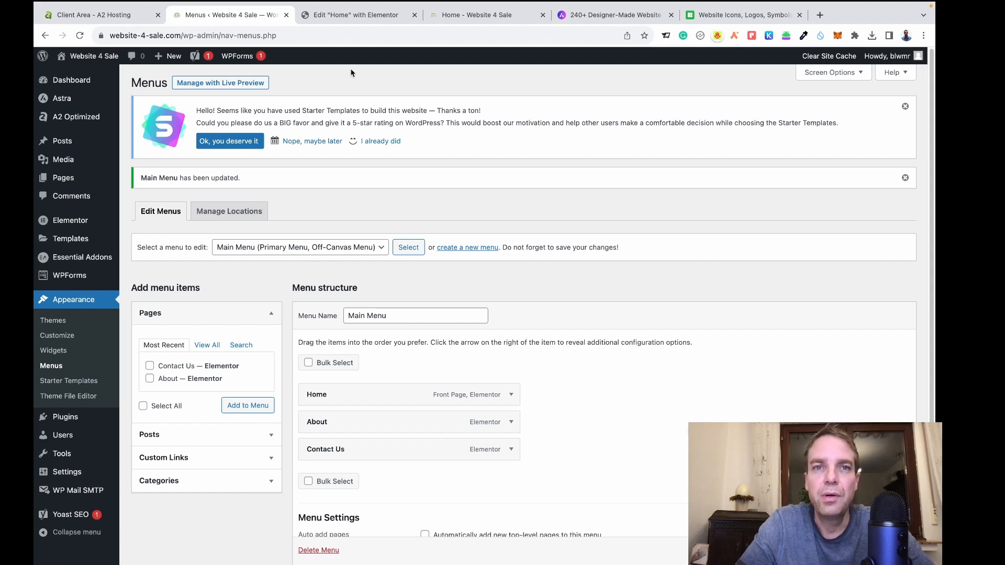
{"action": "left_click", "coordinate": [361, 16]}
Start a new menu named 'Legal Pages' on the Menus page.
{"action": "scroll", "coordinate": [693, 230], "scroll_direction": "down", "scroll_amount": 15}
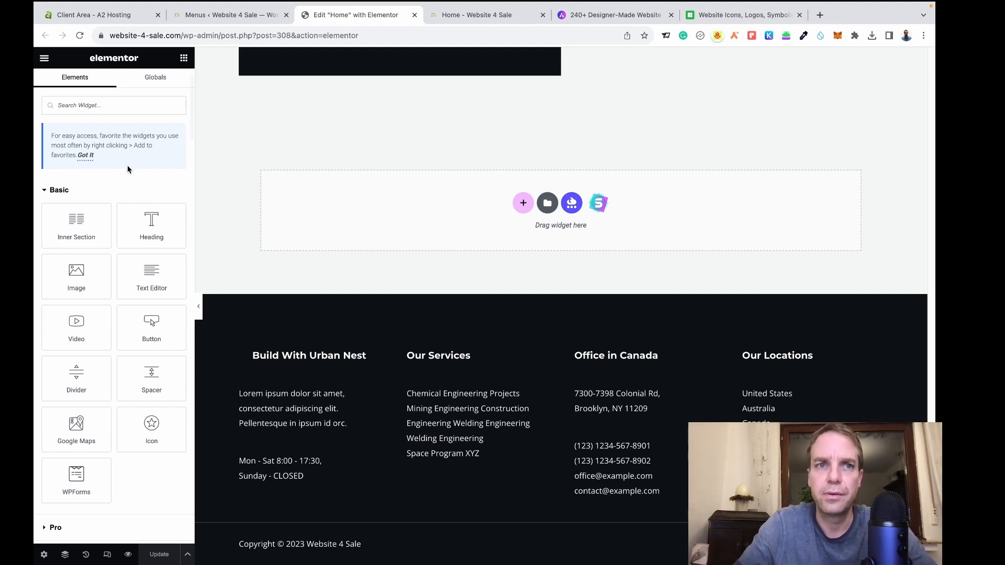
{"action": "left_click", "coordinate": [194, 17]}
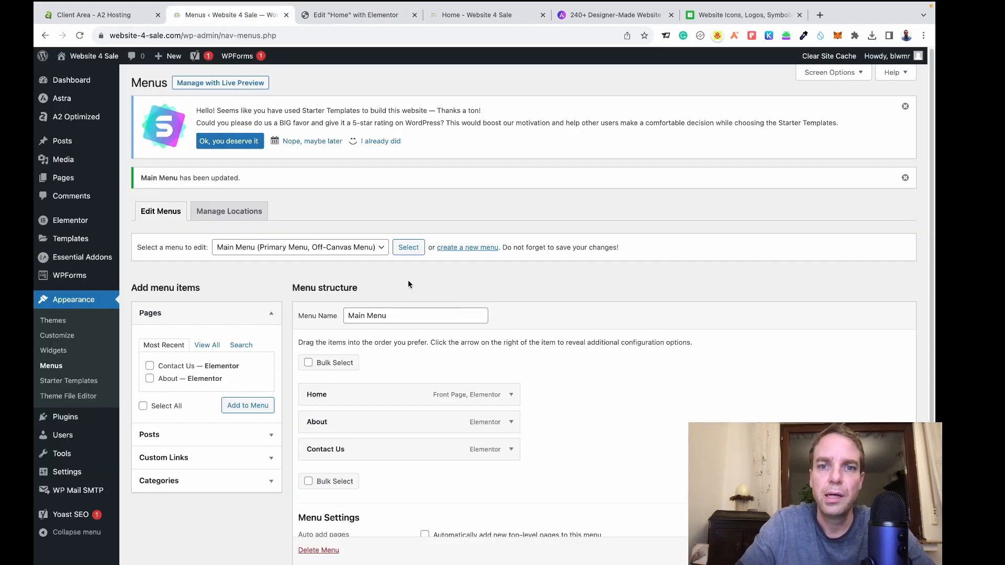
{"action": "left_click", "coordinate": [463, 249]}
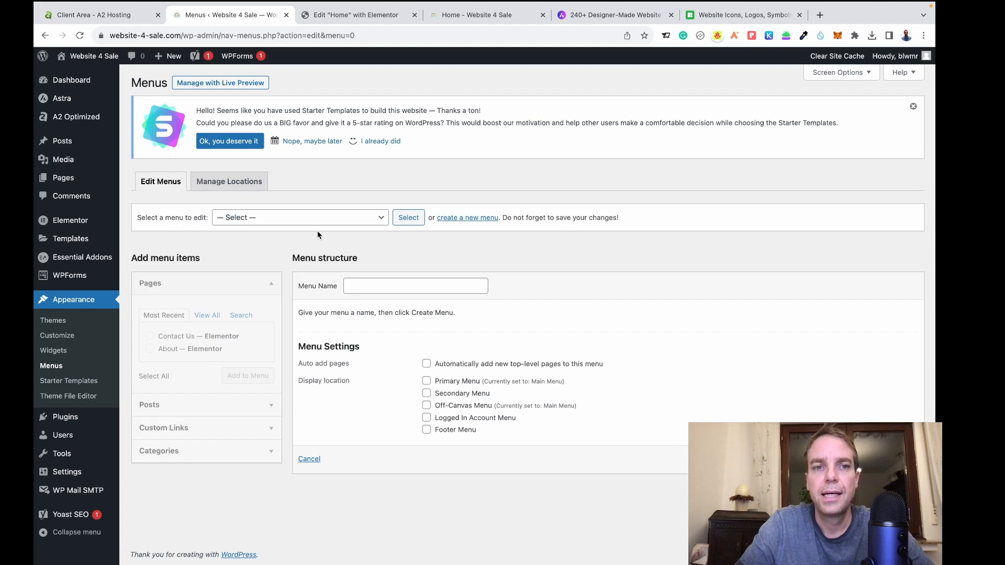
{"action": "left_click", "coordinate": [410, 287]}
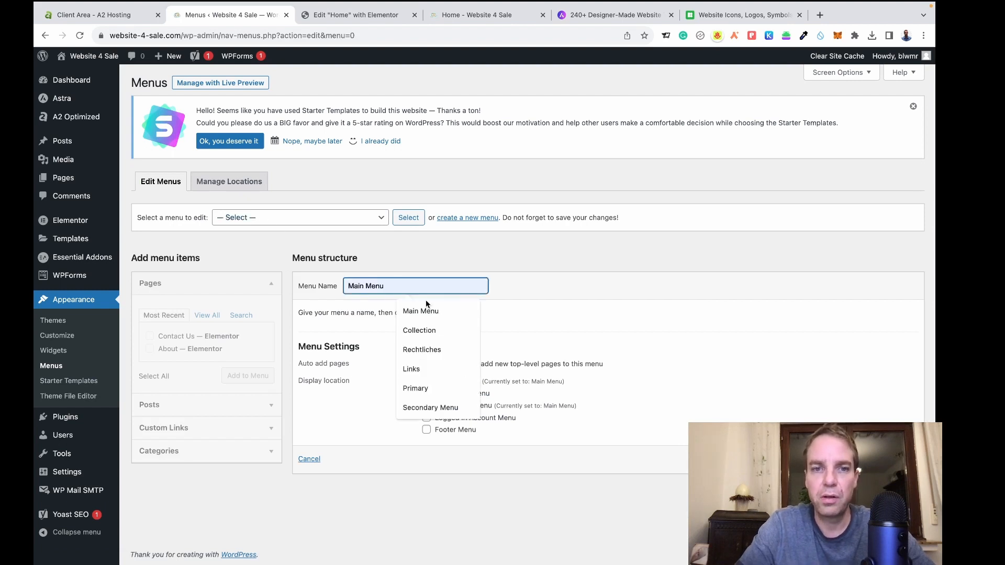
{"action": "type", "text": "Lega"}
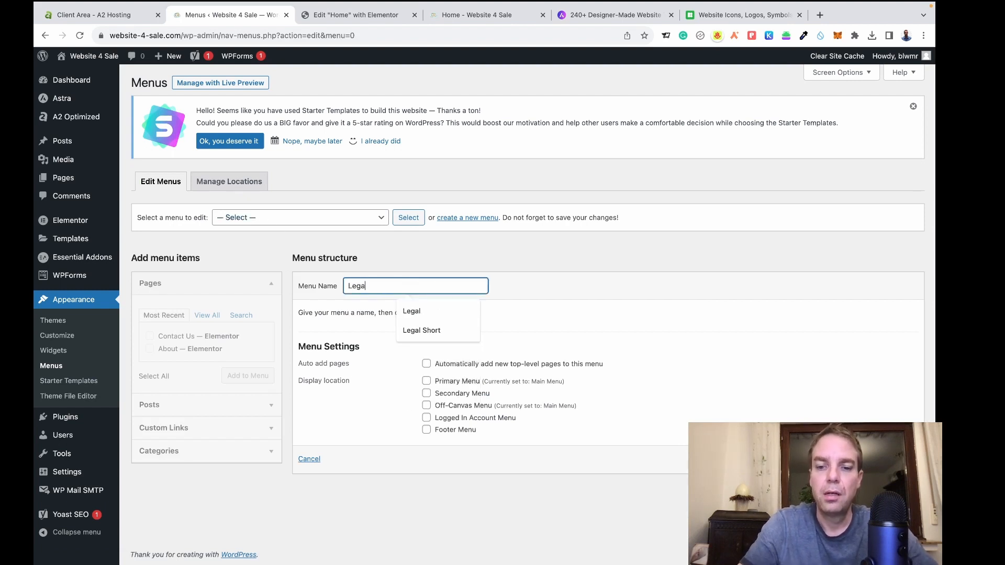
{"action": "type", "text": "l Pages"}
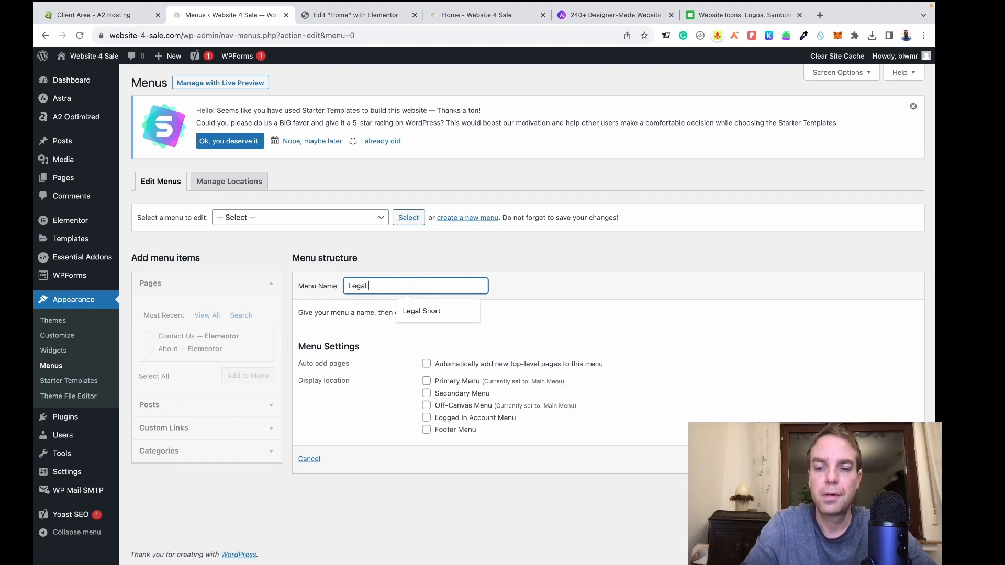
{"action": "left_click", "coordinate": [585, 301]}
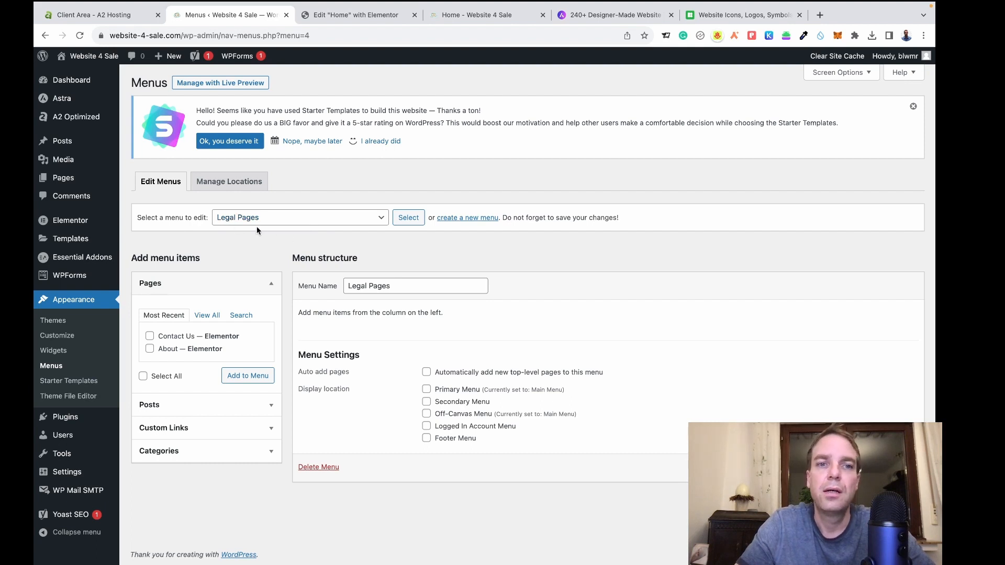
Keep Legal Pages selected, list all pages, and save the empty menu.
{"action": "left_click", "coordinate": [329, 221]}
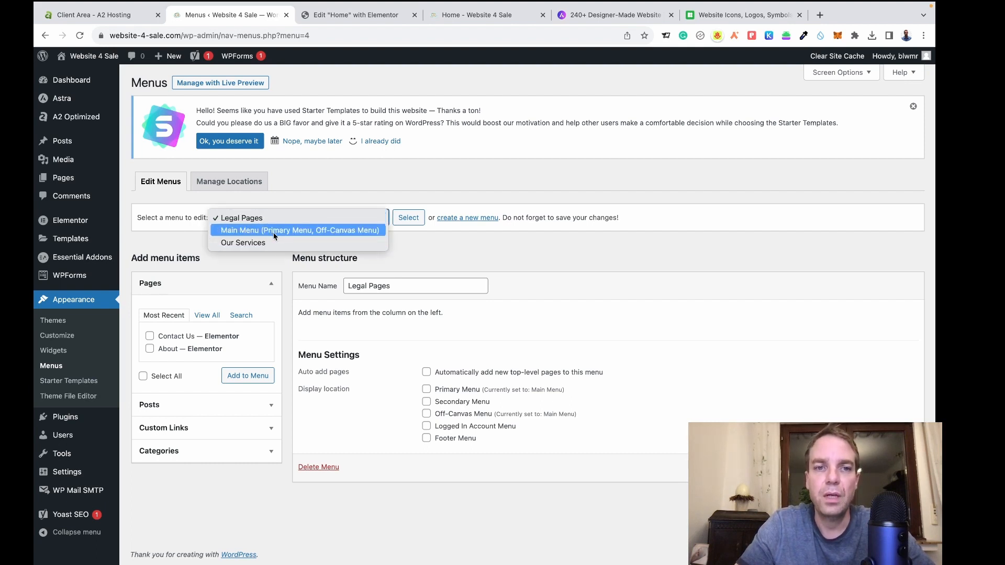
{"action": "left_click", "coordinate": [465, 256]}
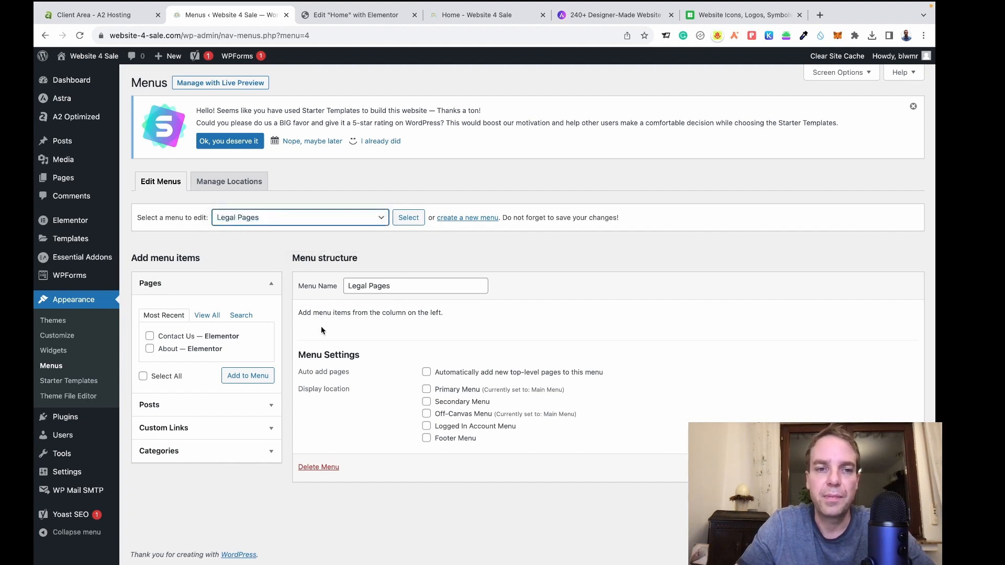
{"action": "left_click", "coordinate": [208, 317]}
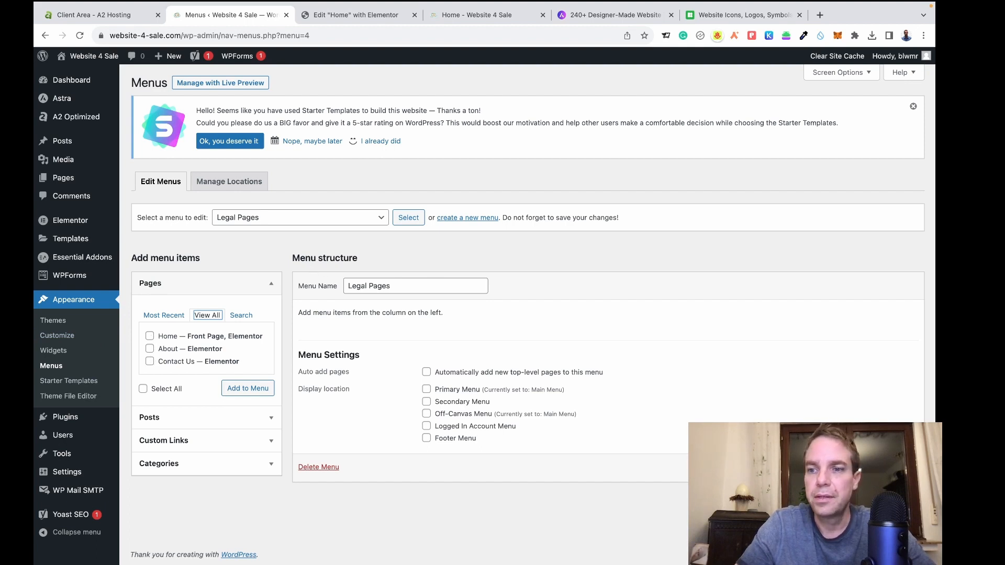
{"action": "left_click", "coordinate": [895, 467]}
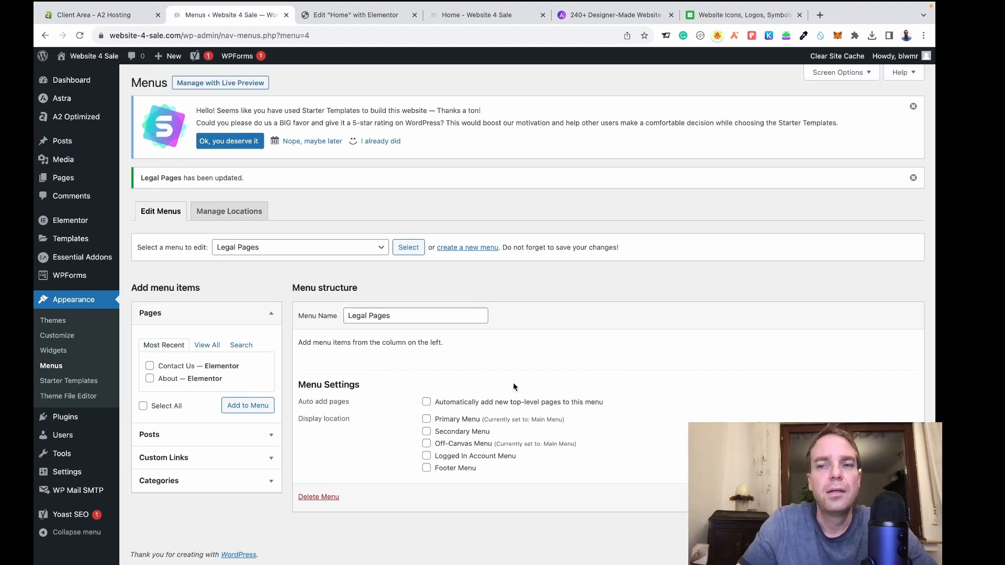
{"action": "mouse_move", "coordinate": [68, 82]}
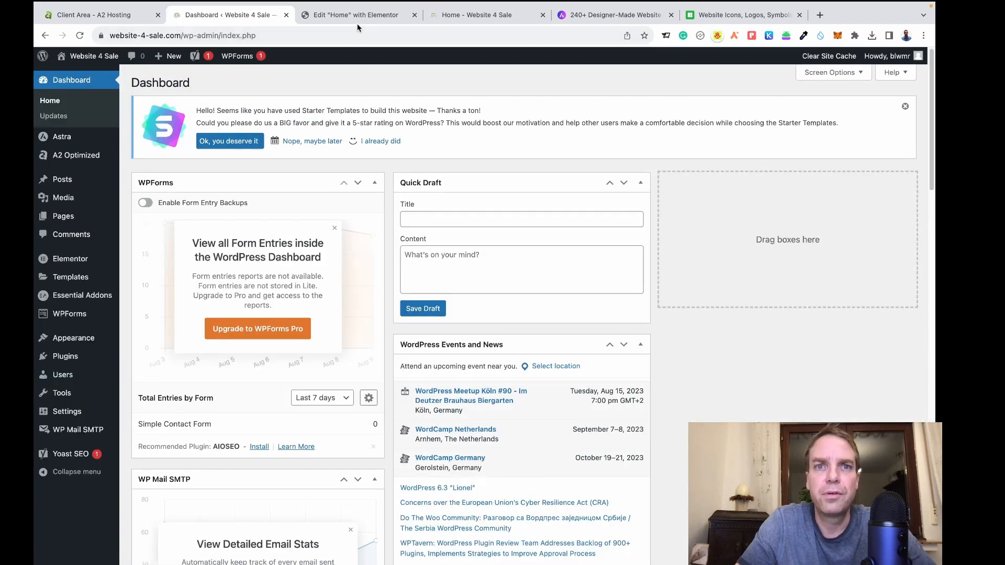
Scroll back up through the Home page sections in the Elementor editor.
{"action": "left_click", "coordinate": [355, 20]}
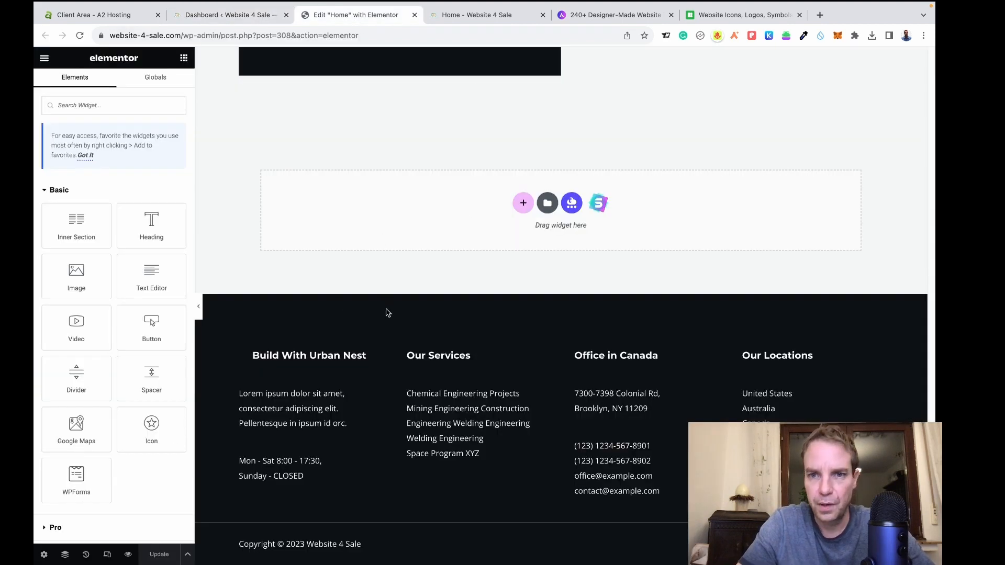
{"action": "scroll", "coordinate": [387, 312], "scroll_direction": "up", "scroll_amount": 20}
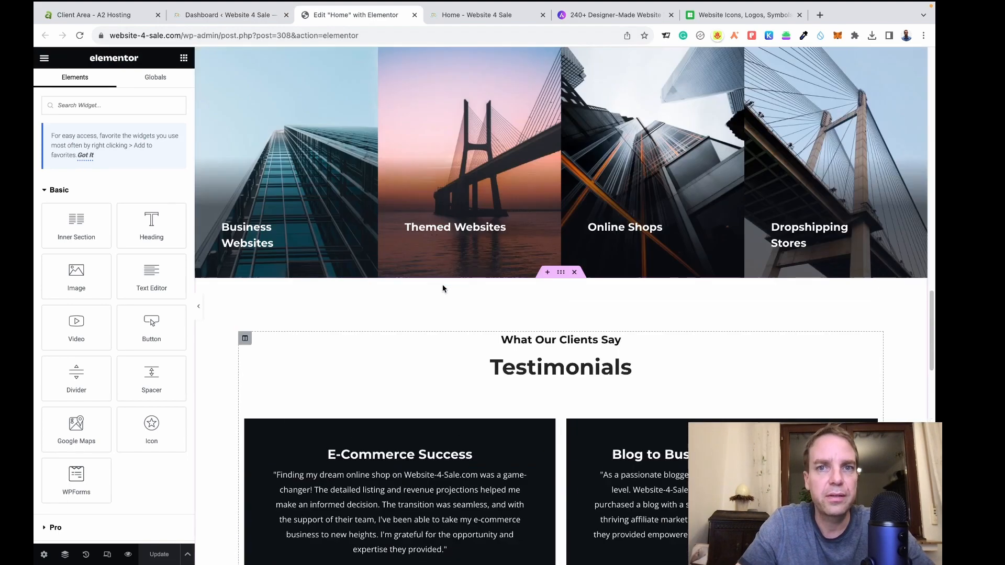
{"action": "scroll", "coordinate": [443, 289], "scroll_direction": "up", "scroll_amount": 12}
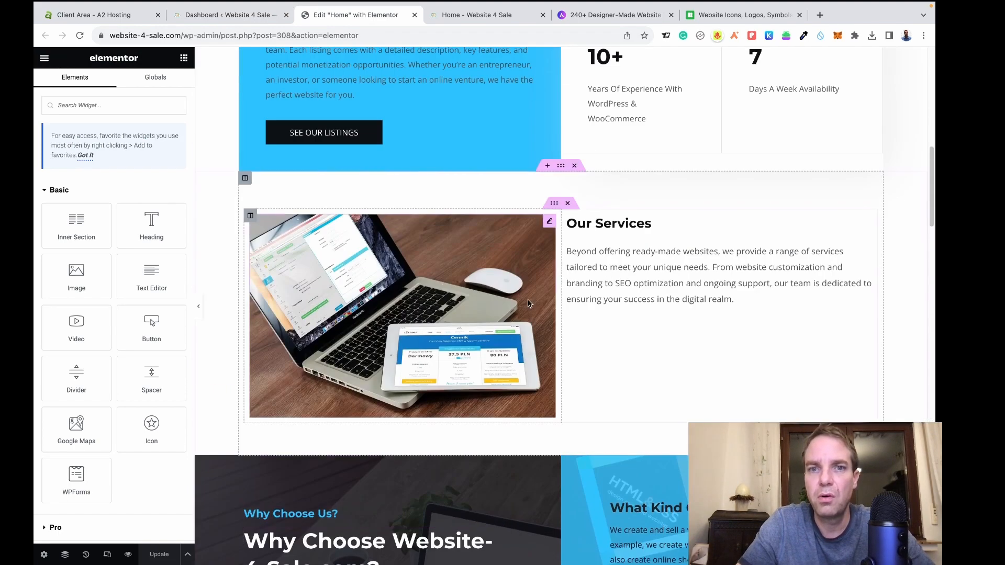
{"action": "scroll", "coordinate": [530, 302], "scroll_direction": "up", "scroll_amount": 6}
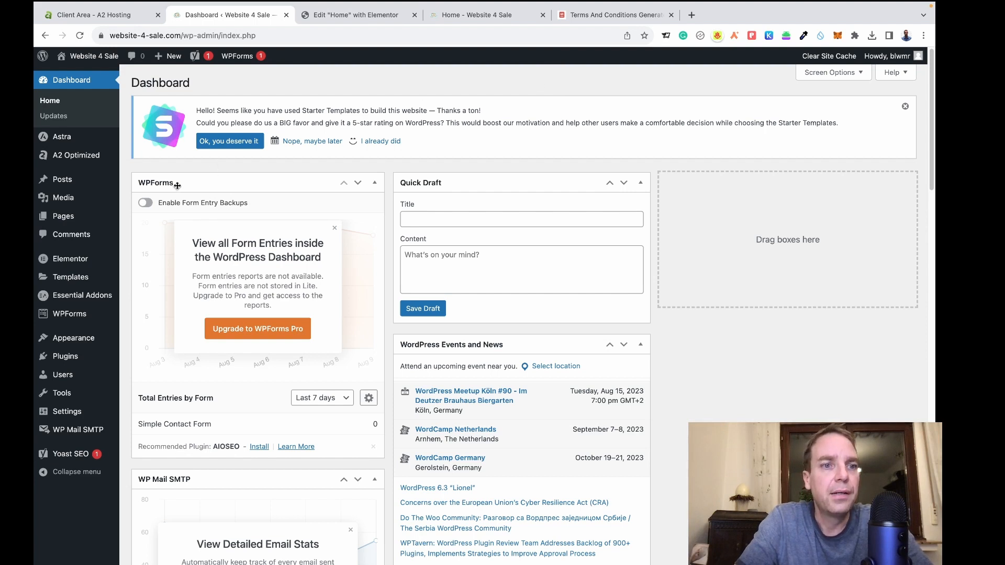
Create a new page in a separate tab titled 'TERMS AND CONDITIONS'.
{"action": "mouse_move", "coordinate": [78, 216]}
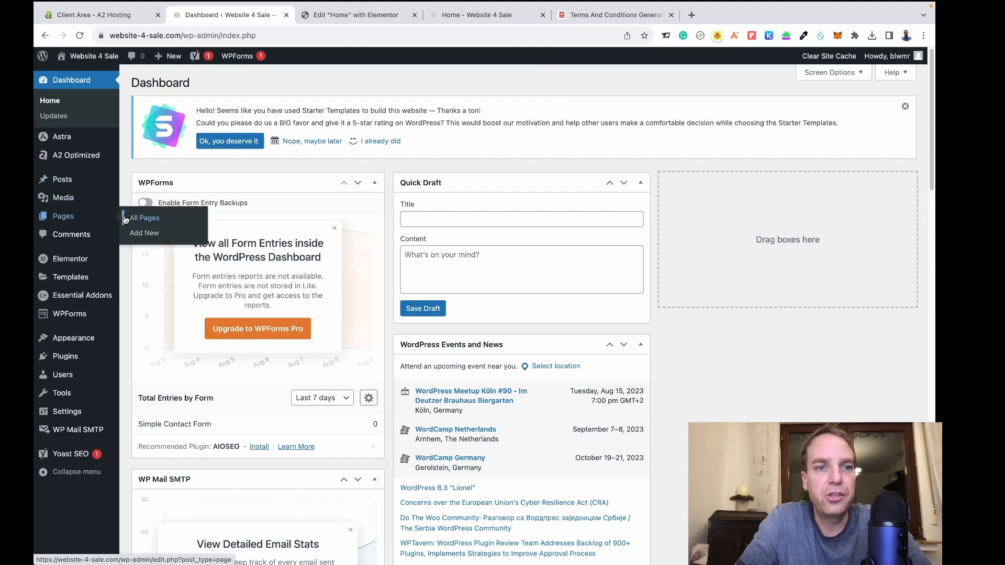
{"action": "right_click", "coordinate": [143, 236]}
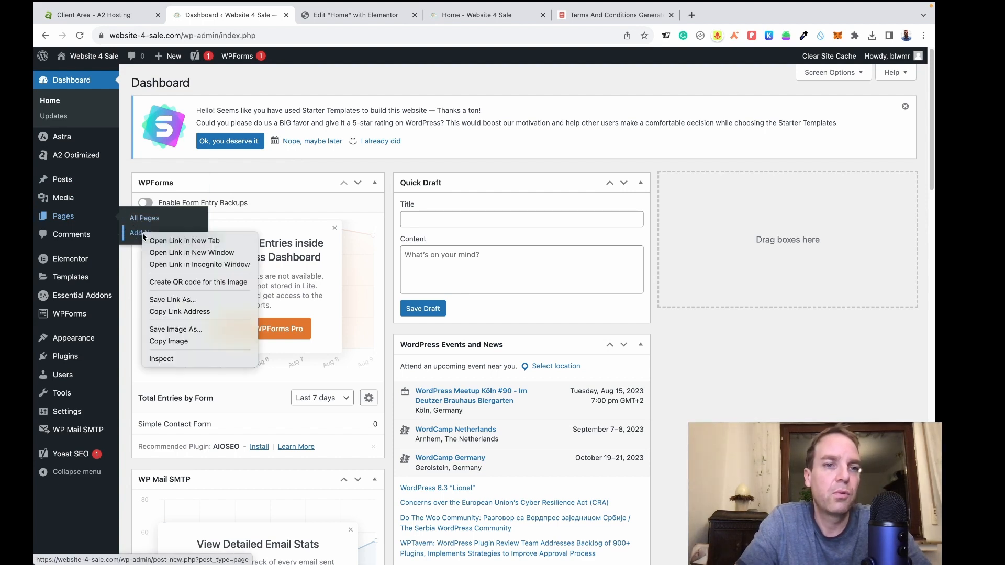
{"action": "left_click", "coordinate": [162, 240]}
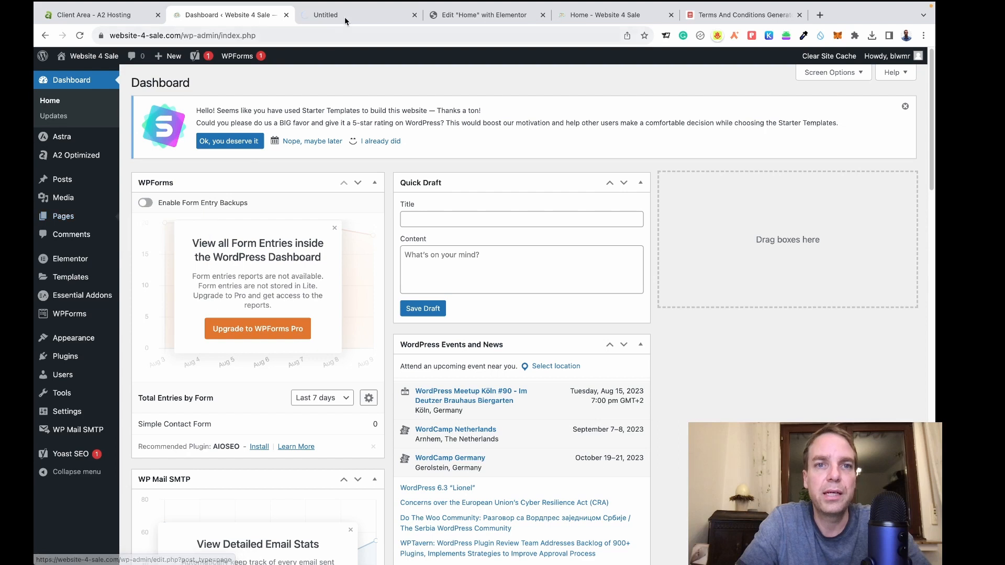
{"action": "left_click", "coordinate": [346, 16]}
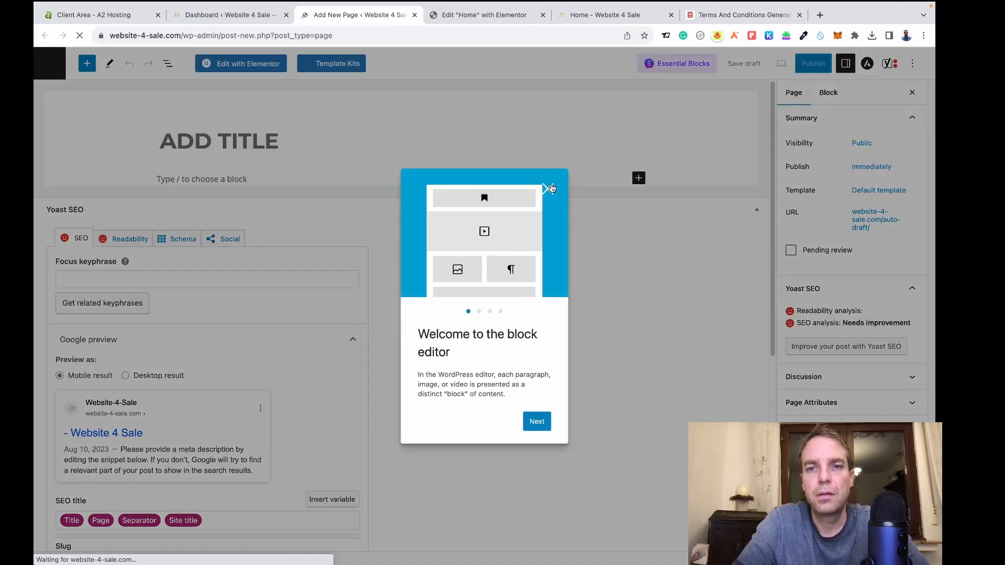
{"action": "left_click", "coordinate": [551, 188]}
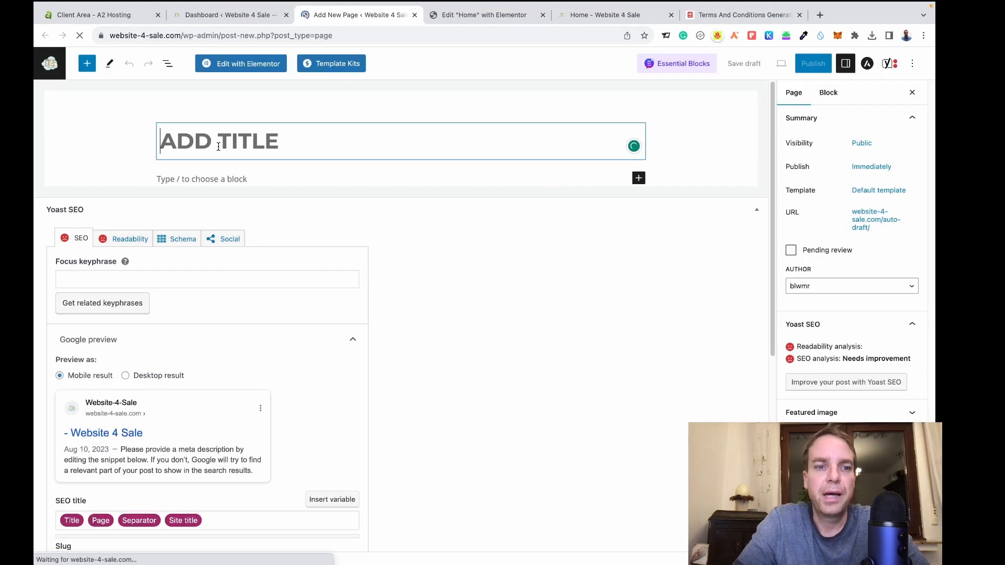
{"action": "type", "text": "TERMS AND CONDITIONS"}
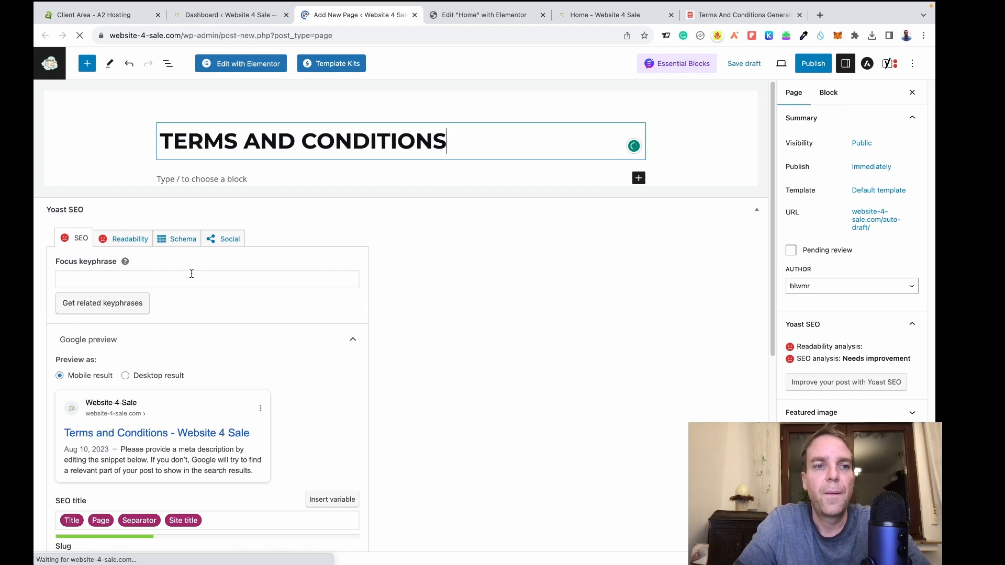
{"action": "left_click", "coordinate": [419, 267]}
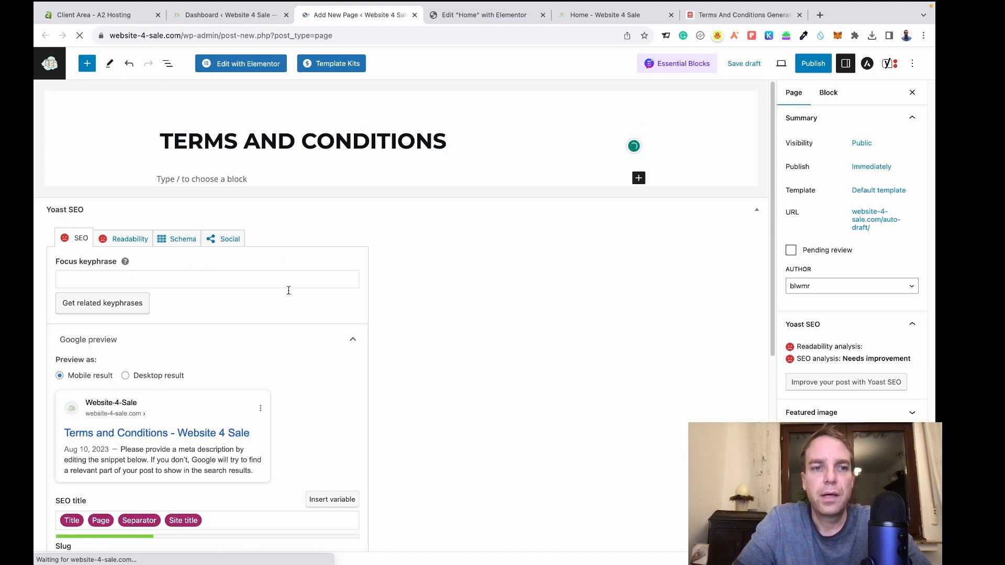
Look over the draft page, then bring up the Terms and Conditions Generator site.
{"action": "scroll", "coordinate": [304, 289], "scroll_direction": "down", "scroll_amount": 3}
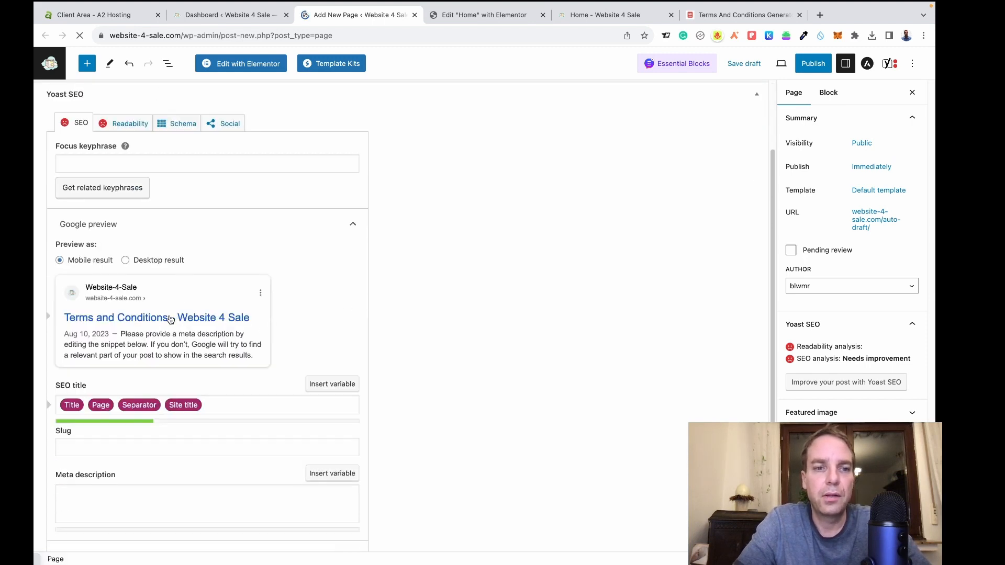
{"action": "scroll", "coordinate": [448, 302], "scroll_direction": "down", "scroll_amount": 3}
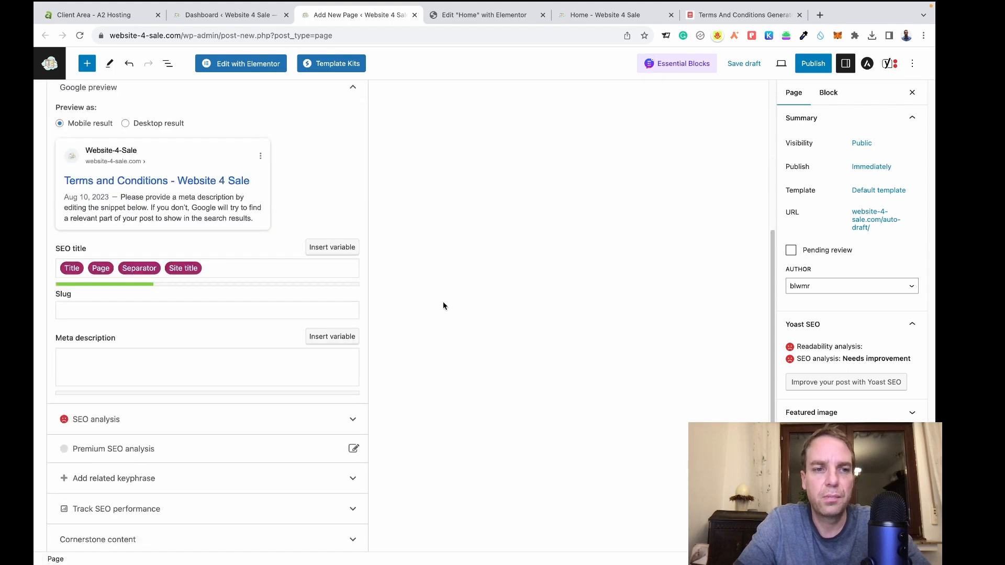
{"action": "scroll", "coordinate": [312, 298], "scroll_direction": "up", "scroll_amount": 1}
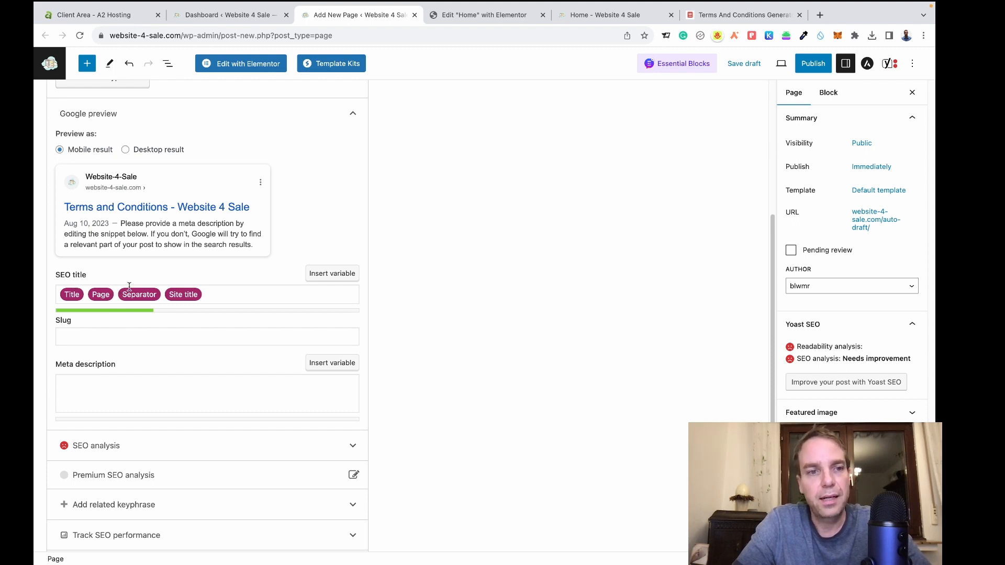
{"action": "scroll", "coordinate": [420, 309], "scroll_direction": "down", "scroll_amount": 3}
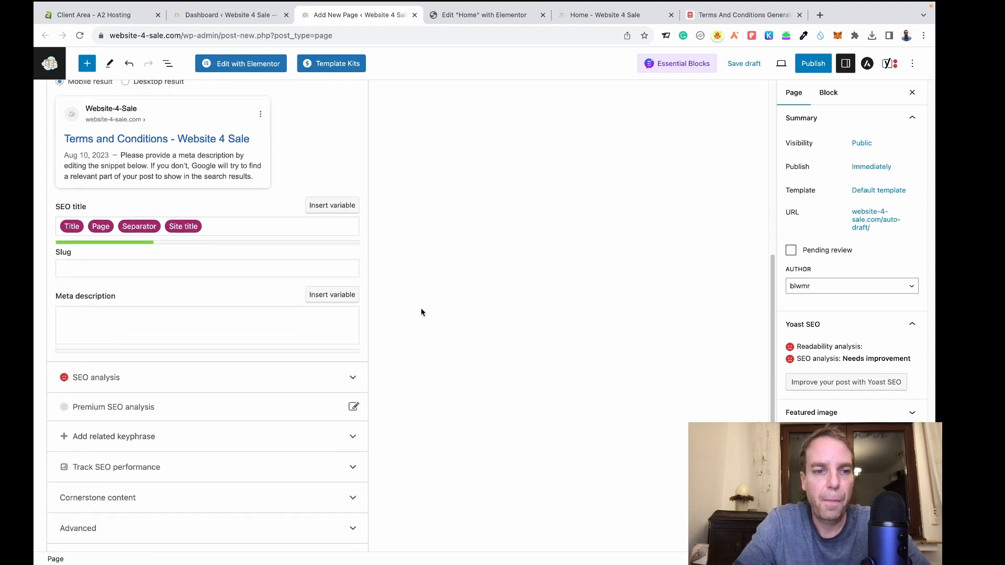
{"action": "scroll", "coordinate": [421, 311], "scroll_direction": "up", "scroll_amount": 3}
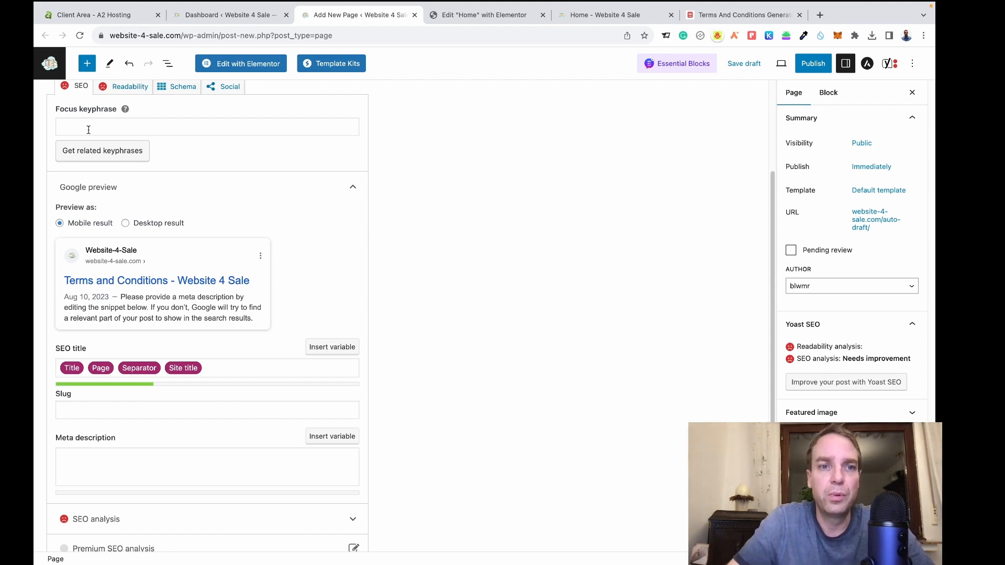
{"action": "scroll", "coordinate": [386, 246], "scroll_direction": "up", "scroll_amount": 3}
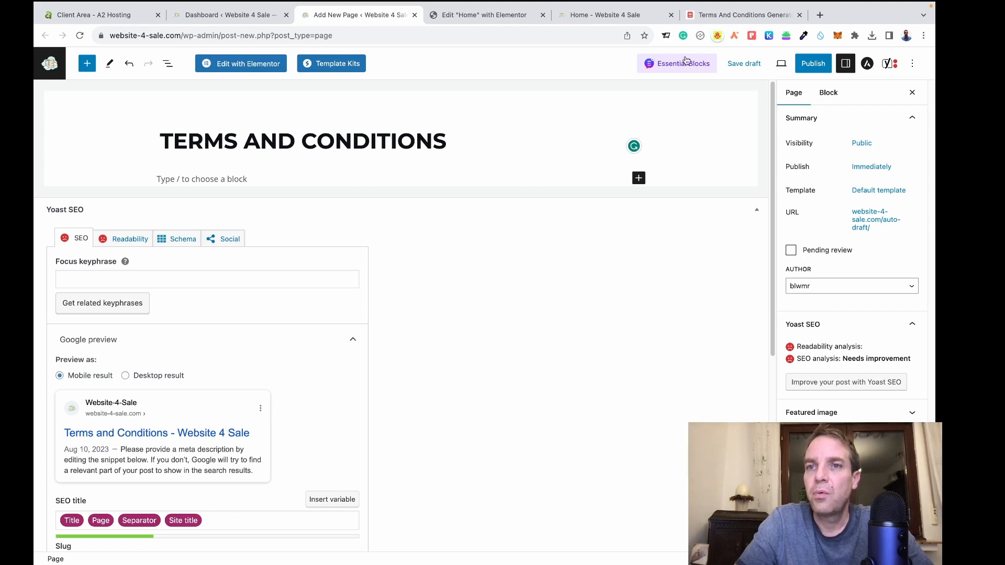
{"action": "left_click", "coordinate": [724, 19]}
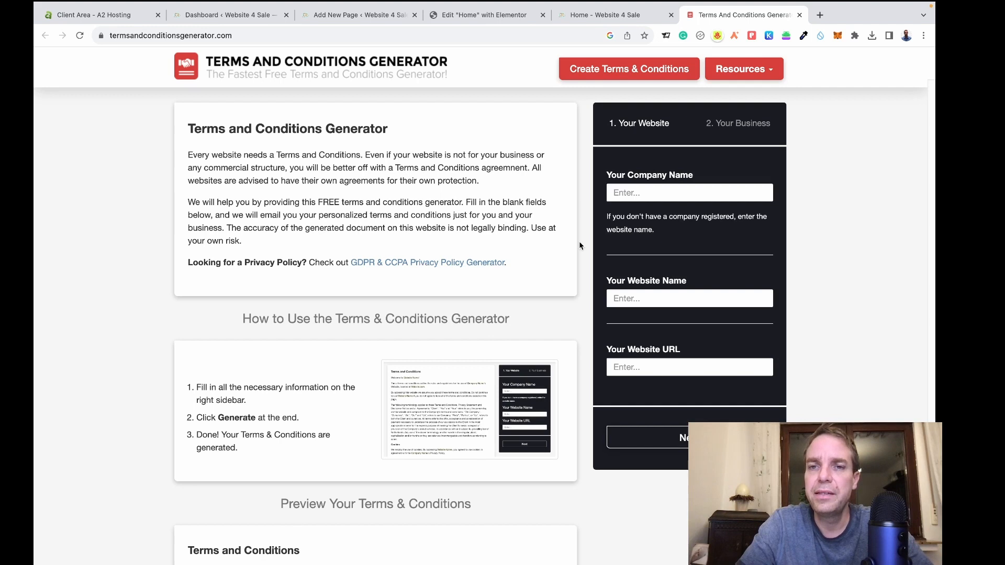
Enter 'Website 4 Sale' as both the company name and the website name.
{"action": "left_click", "coordinate": [630, 192]}
{"action": "type", "text": "Web"}
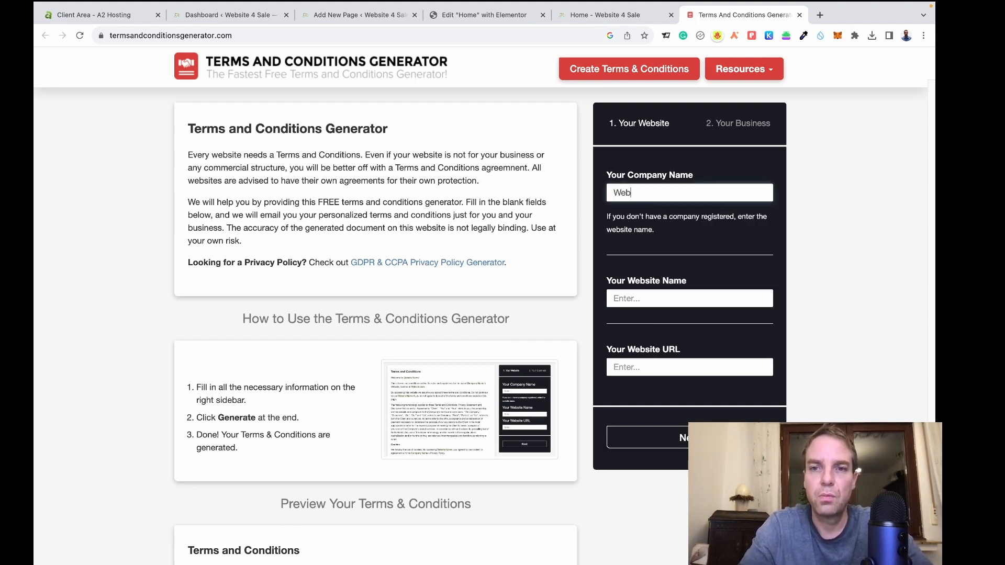
{"action": "type", "text": "site"}
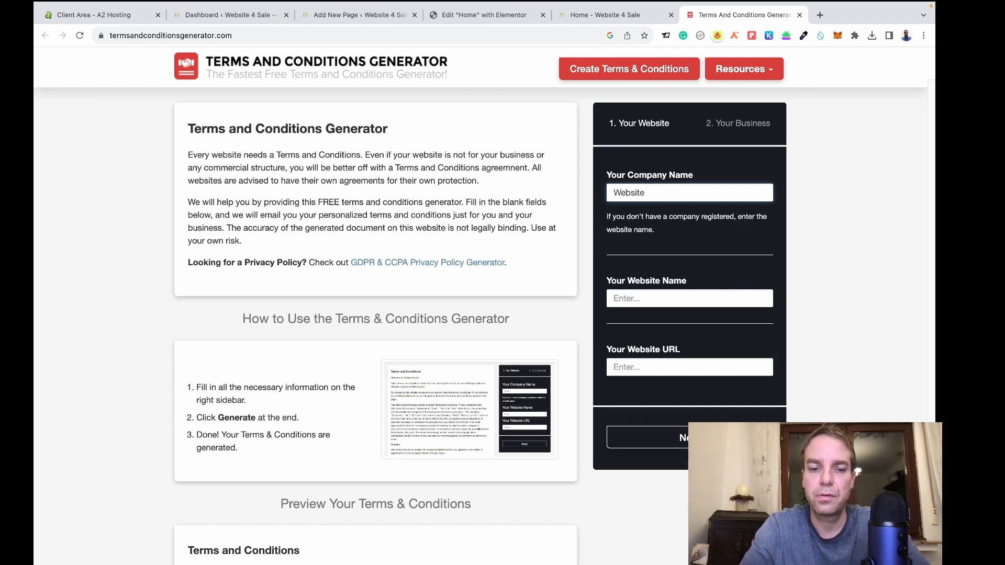
{"action": "type", "text": " 4 Sale"}
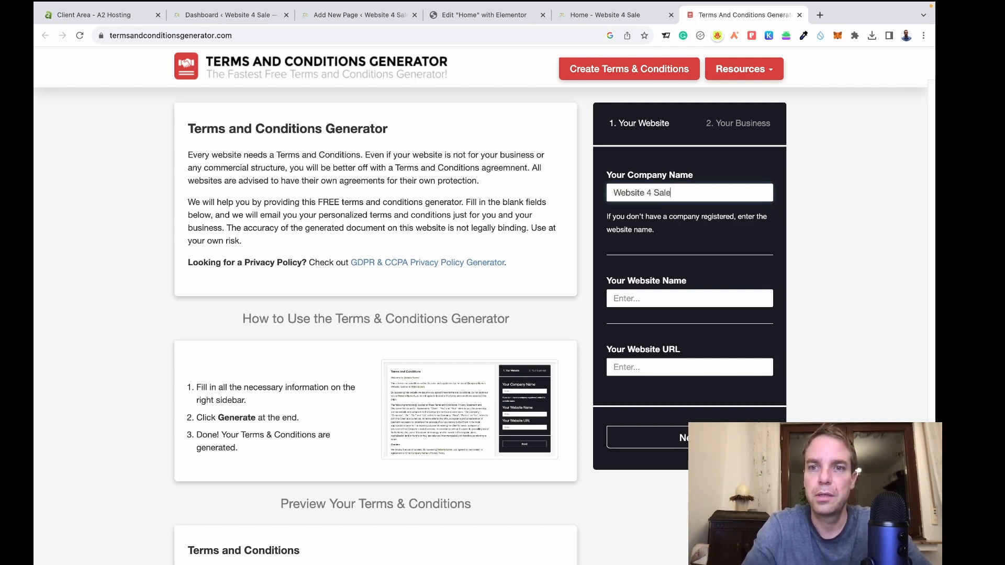
{"action": "triple_click", "coordinate": [612, 198]}
{"action": "key", "text": "super+c"}
{"action": "left_click", "coordinate": [681, 297]}
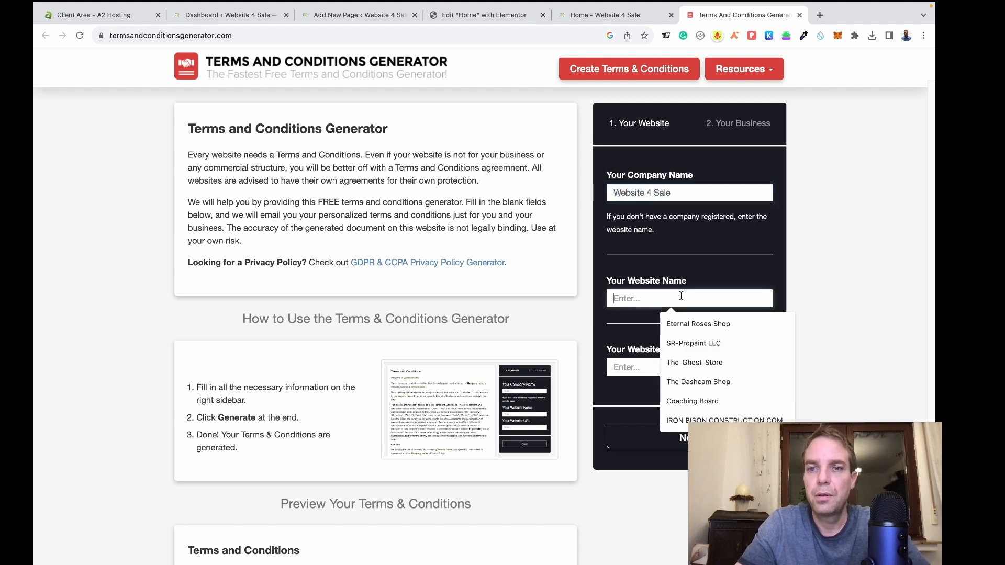
{"action": "key", "text": "super+v"}
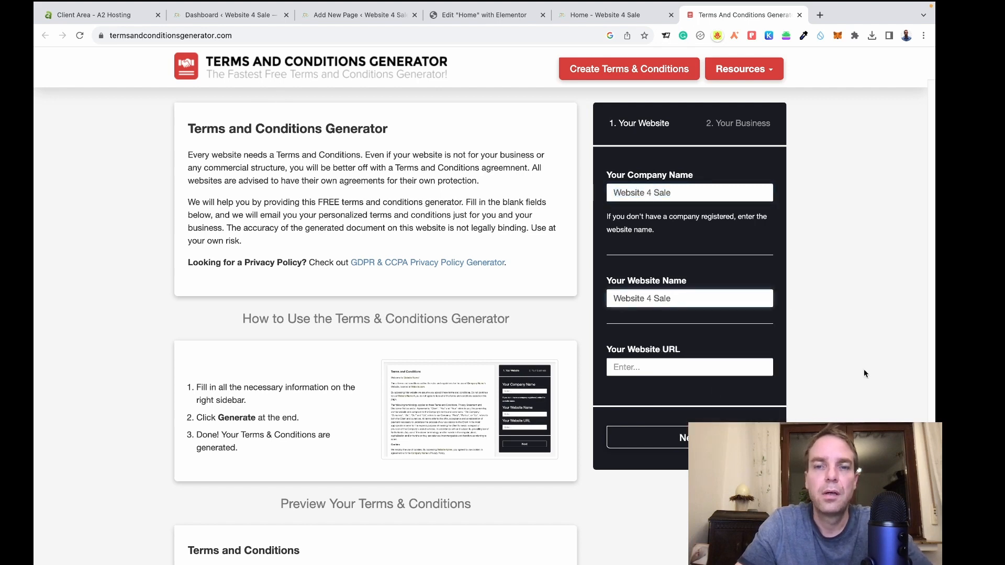
Copy the site's base URL from the dashboard into the Website URL field.
{"action": "left_click", "coordinate": [195, 16]}
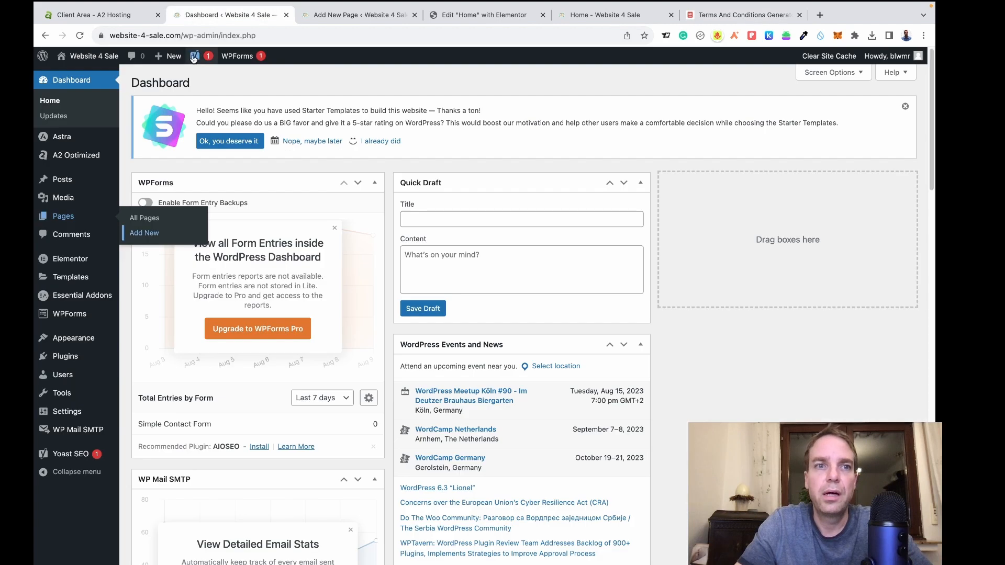
{"action": "left_click", "coordinate": [204, 36]}
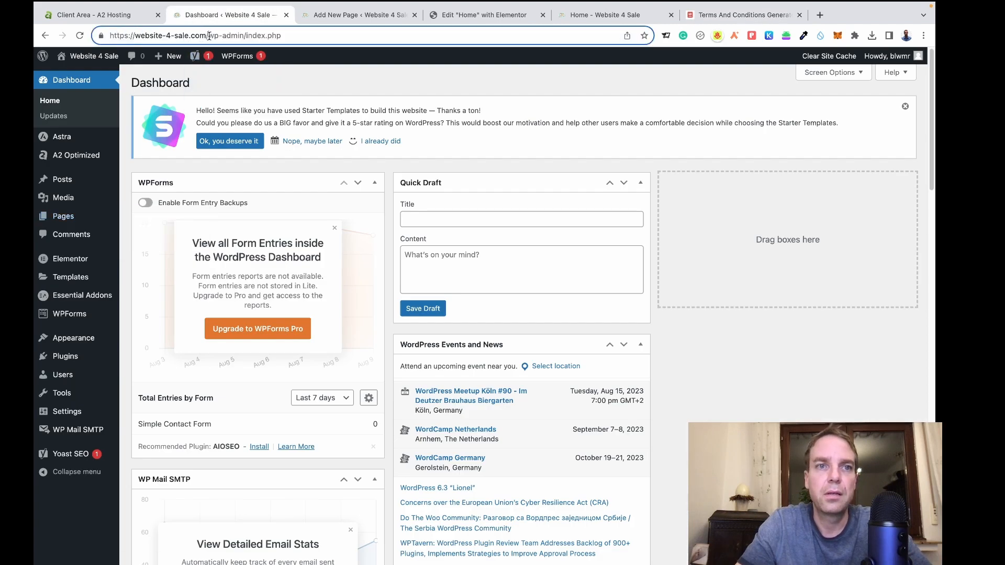
{"action": "left_click_drag", "start_coordinate": [208, 35], "coordinate": [105, 35]}
{"action": "key", "text": "ctrl+c"}
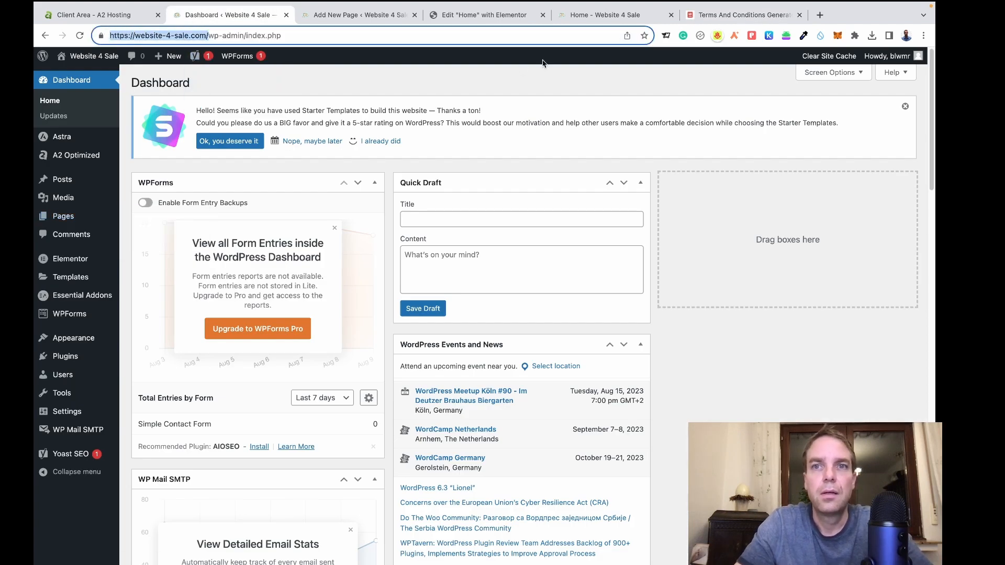
{"action": "left_click", "coordinate": [743, 14]}
{"action": "left_click", "coordinate": [649, 369]}
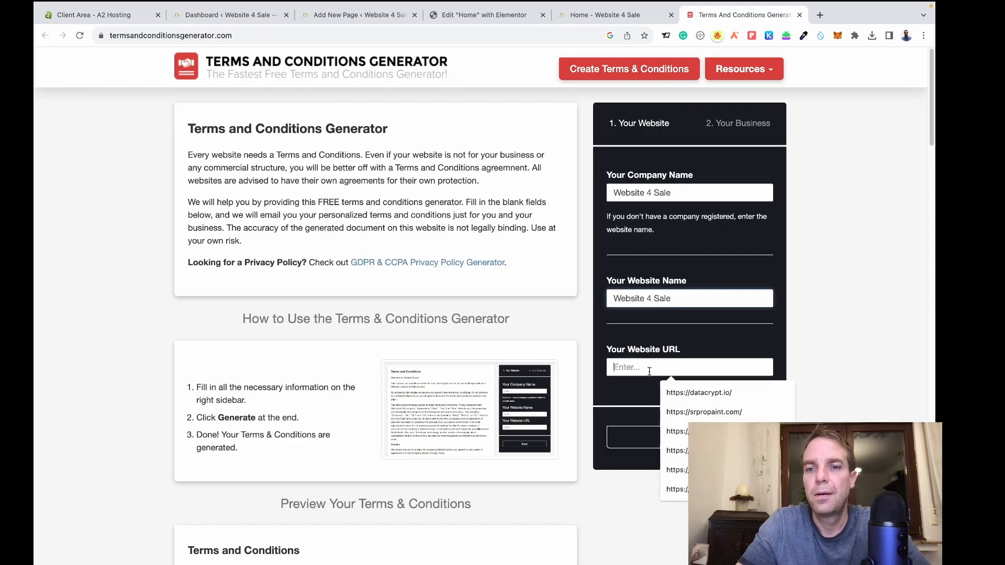
{"action": "key", "text": "ctrl+v"}
Set the business location to Germany, state Nordrhein-Westfalen.
{"action": "left_click", "coordinate": [690, 437]}
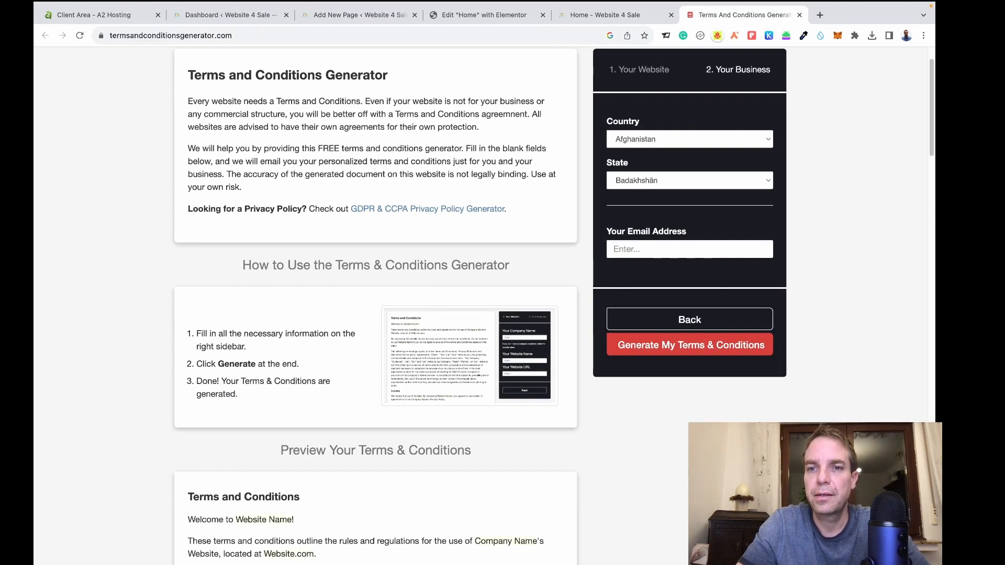
{"action": "scroll", "coordinate": [576, 175], "scroll_direction": "up", "scroll_amount": 2}
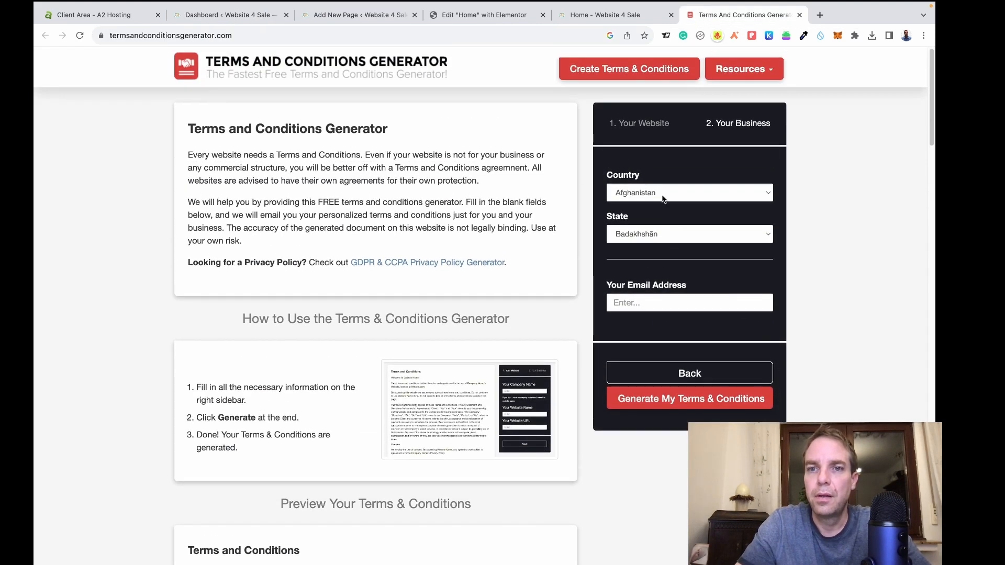
{"action": "left_click", "coordinate": [662, 194]}
{"action": "scroll", "coordinate": [729, 316], "scroll_direction": "down", "scroll_amount": 10}
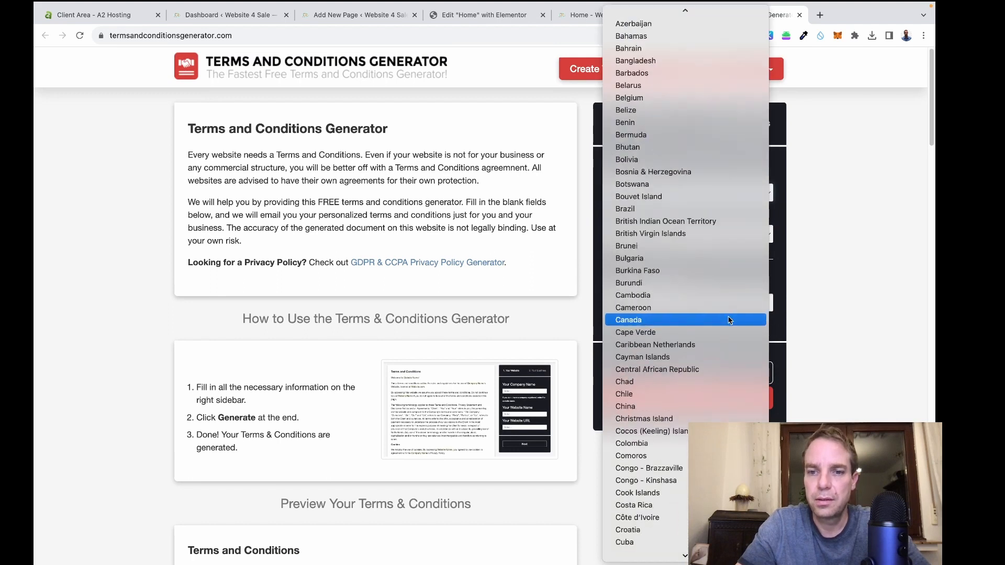
{"action": "scroll", "coordinate": [729, 319], "scroll_direction": "down", "scroll_amount": 6}
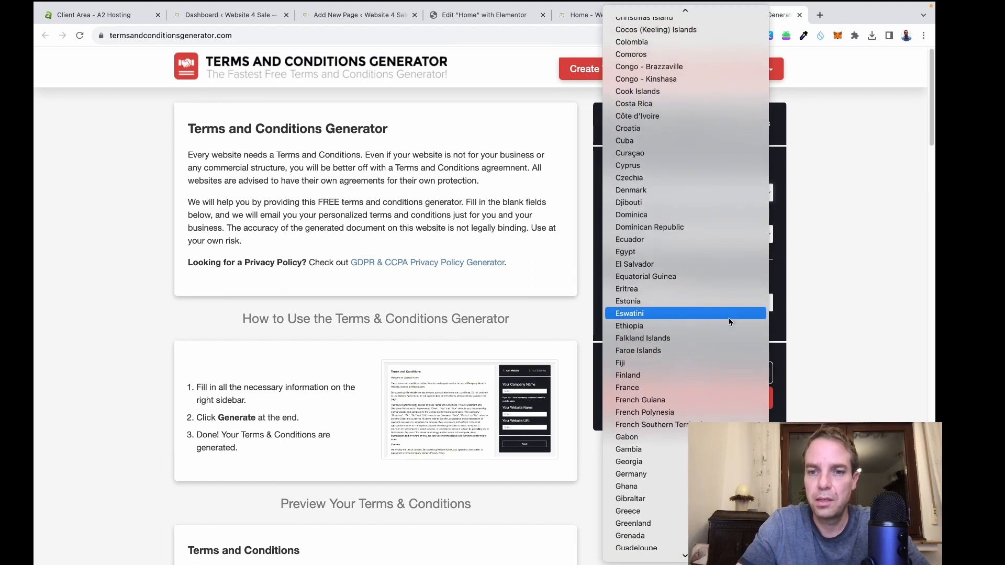
{"action": "left_click", "coordinate": [727, 474]}
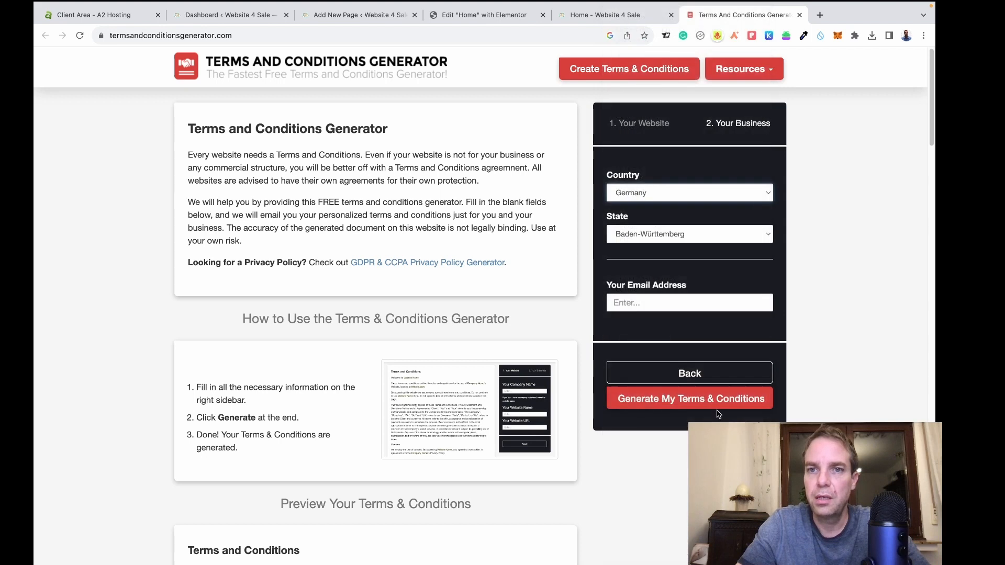
{"action": "left_click", "coordinate": [715, 235]}
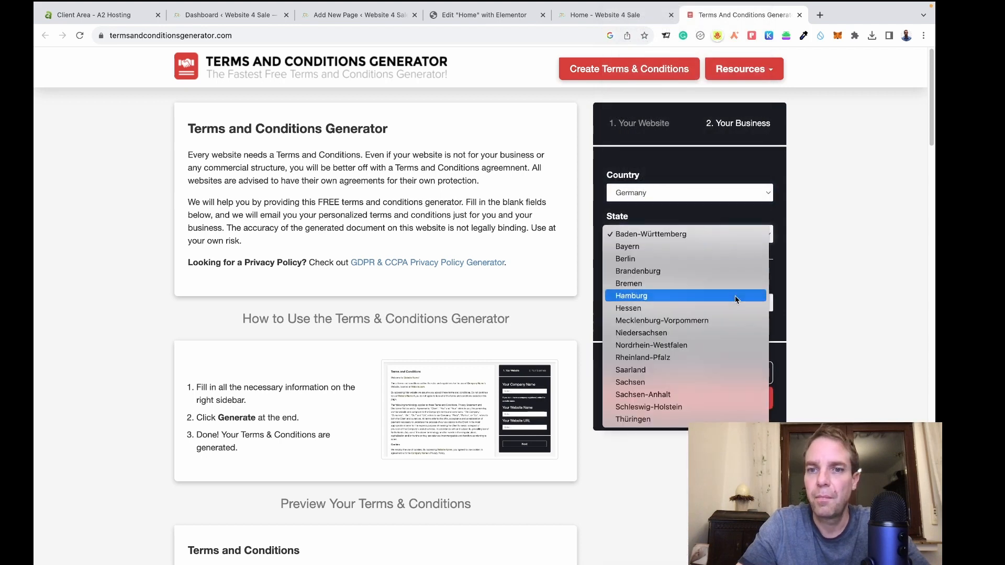
{"action": "left_click", "coordinate": [736, 343]}
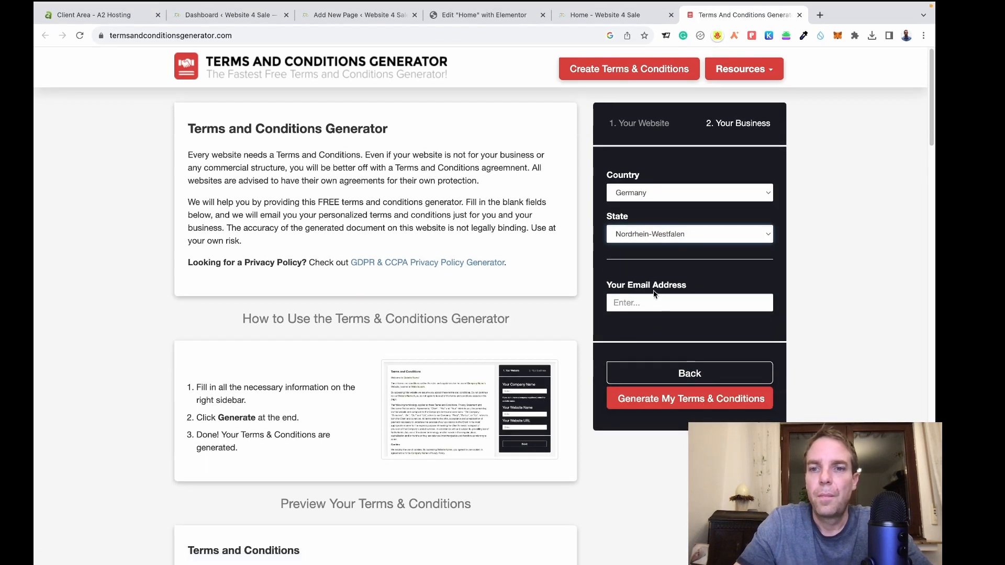
Enter an info@ address on the site's domain as the email and generate the terms.
{"action": "left_click", "coordinate": [655, 296]}
{"action": "type", "text": "https://website-4-sale.com"}
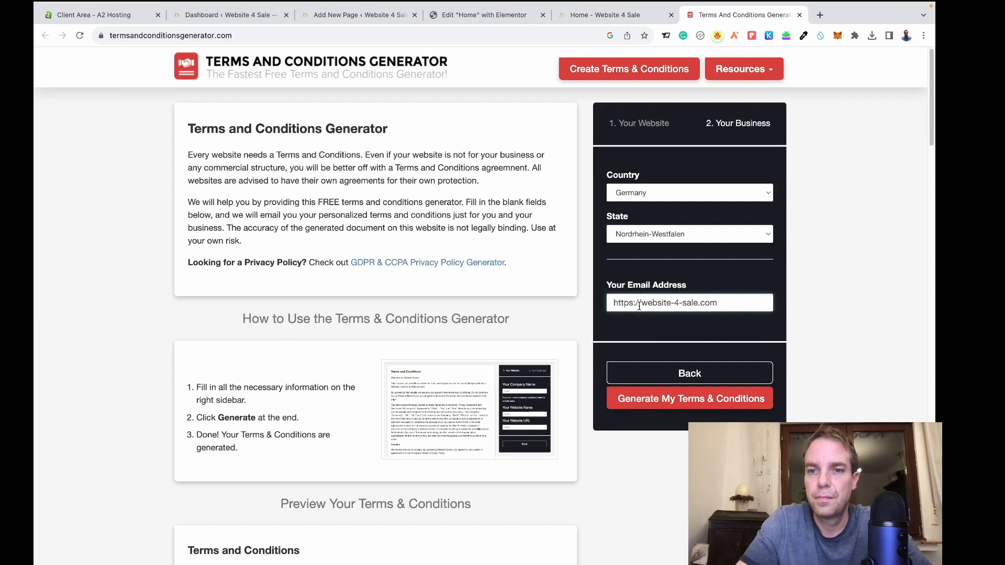
{"action": "left_click_drag", "start_coordinate": [642, 303], "coordinate": [582, 287]}
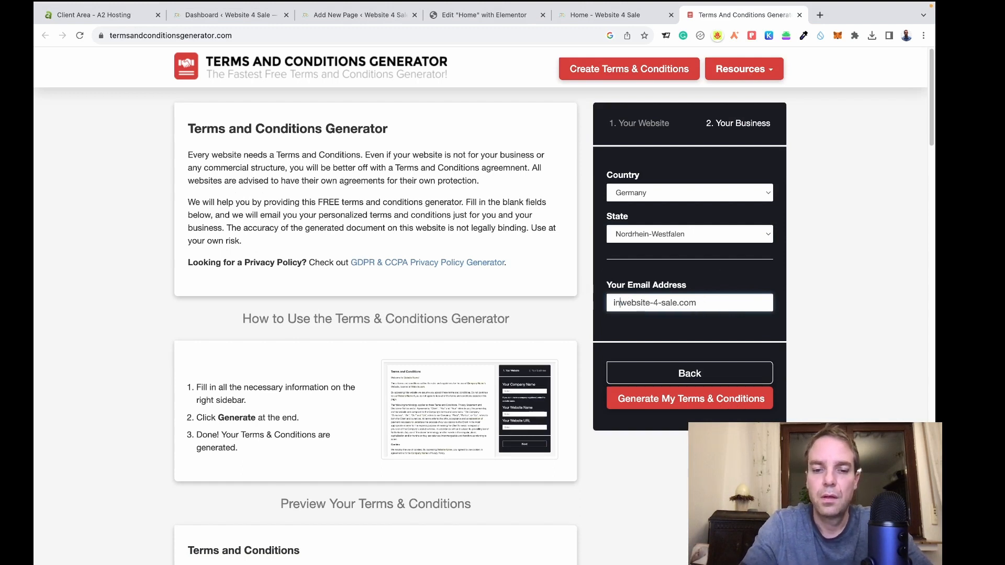
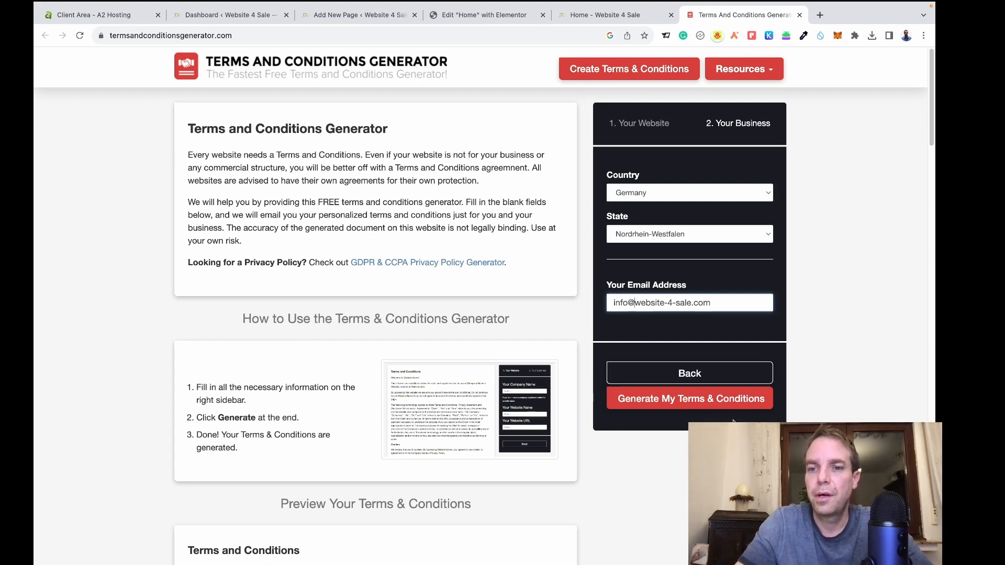
{"action": "left_click", "coordinate": [688, 400]}
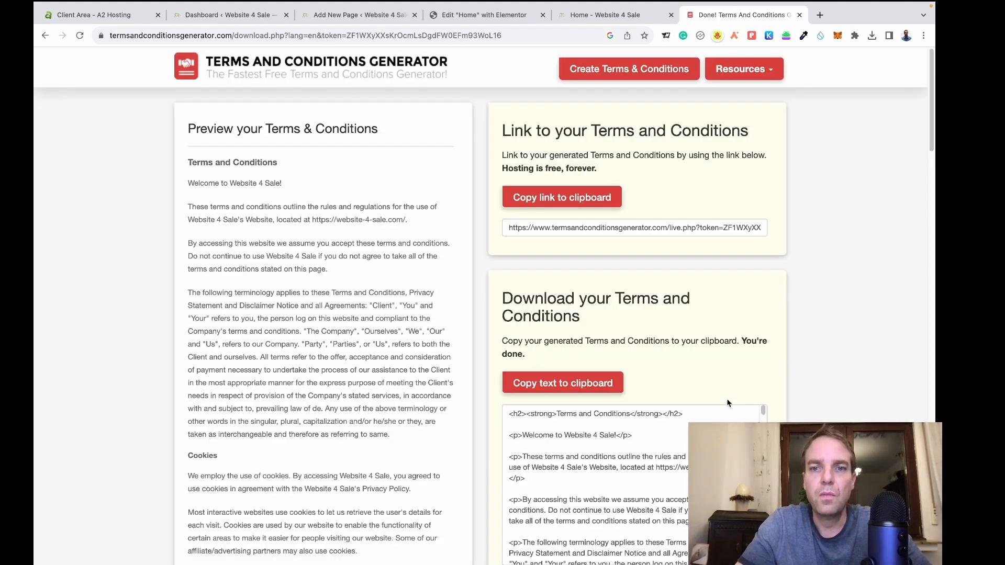
Copy the generated terms HTML and return to the TERMS AND CONDITIONS draft.
{"action": "scroll", "coordinate": [799, 372], "scroll_direction": "down", "scroll_amount": 3}
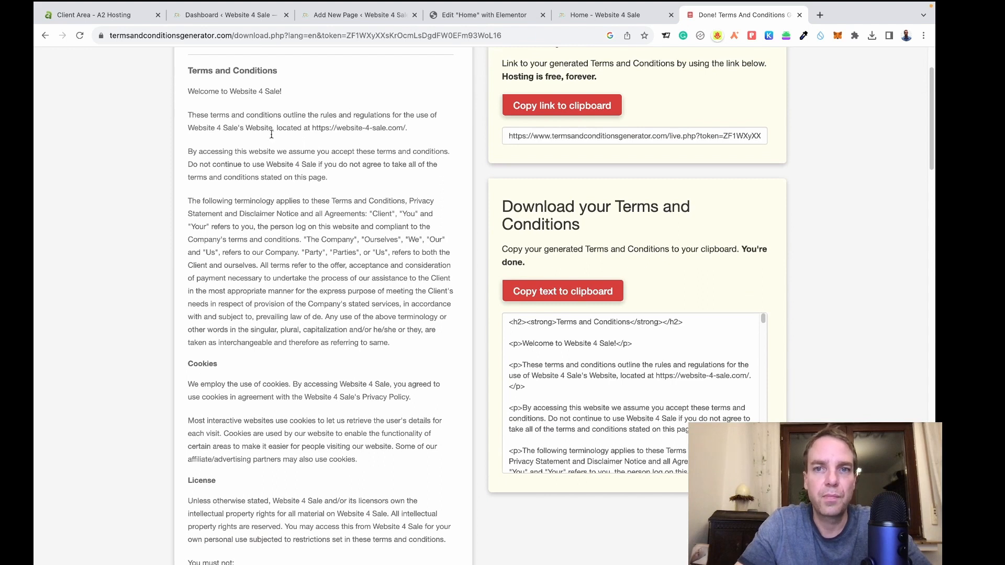
{"action": "scroll", "coordinate": [767, 192], "scroll_direction": "down", "scroll_amount": 2}
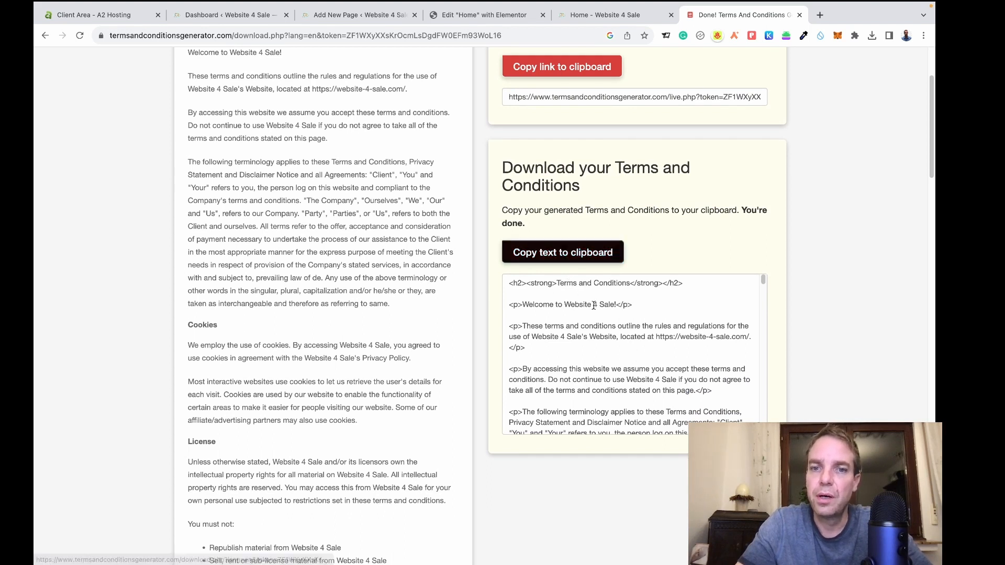
{"action": "left_click", "coordinate": [565, 256]}
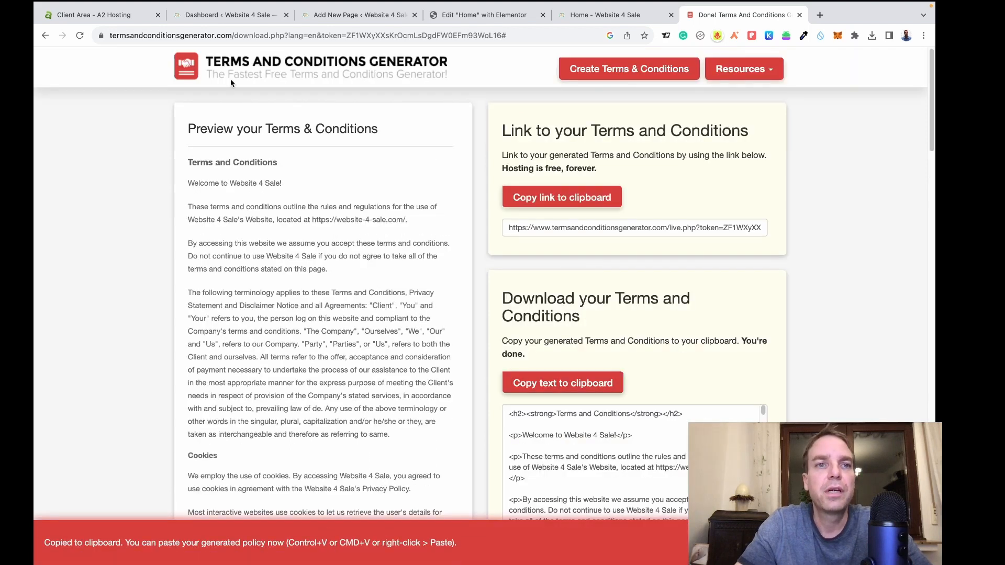
{"action": "left_click", "coordinate": [345, 15]}
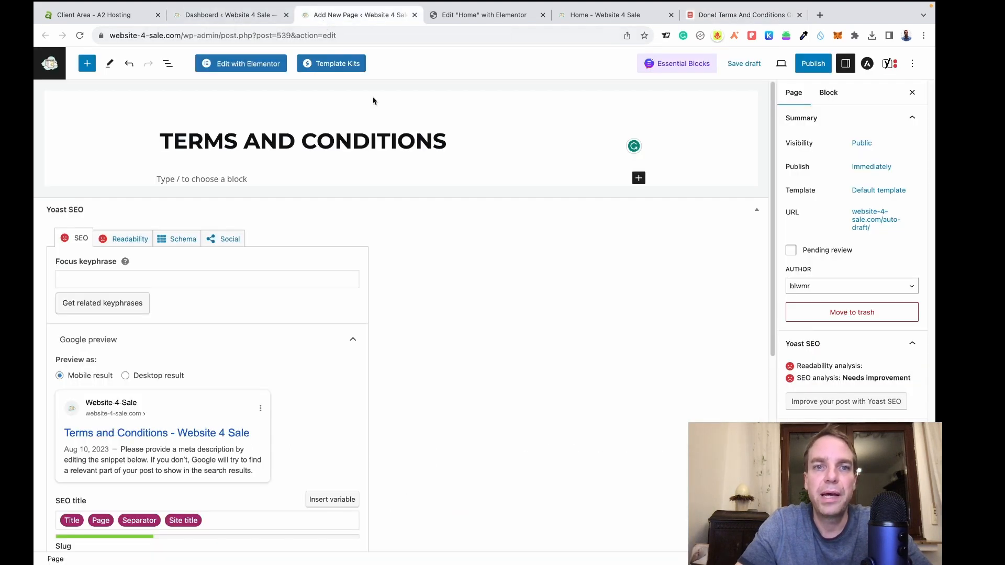
Paste the generated terms into a Custom HTML block and preview them as rendered text.
{"action": "left_click", "coordinate": [639, 178]}
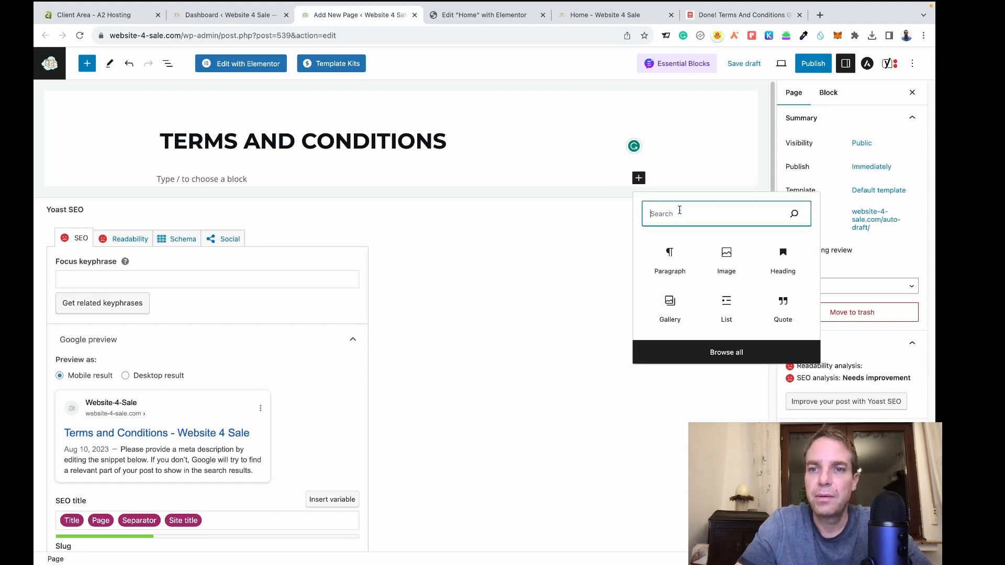
{"action": "type", "text": "html"}
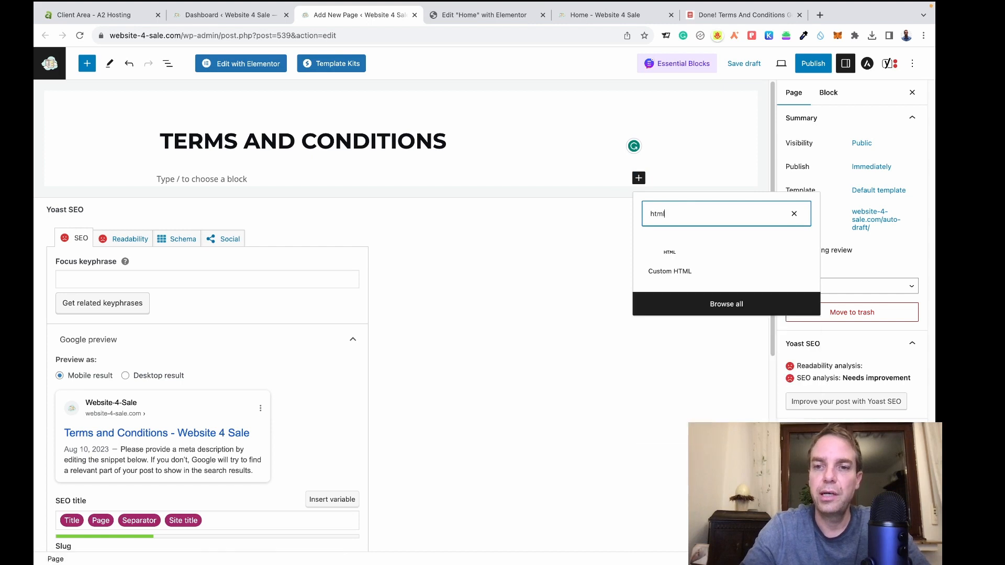
{"action": "left_click", "coordinate": [692, 275]}
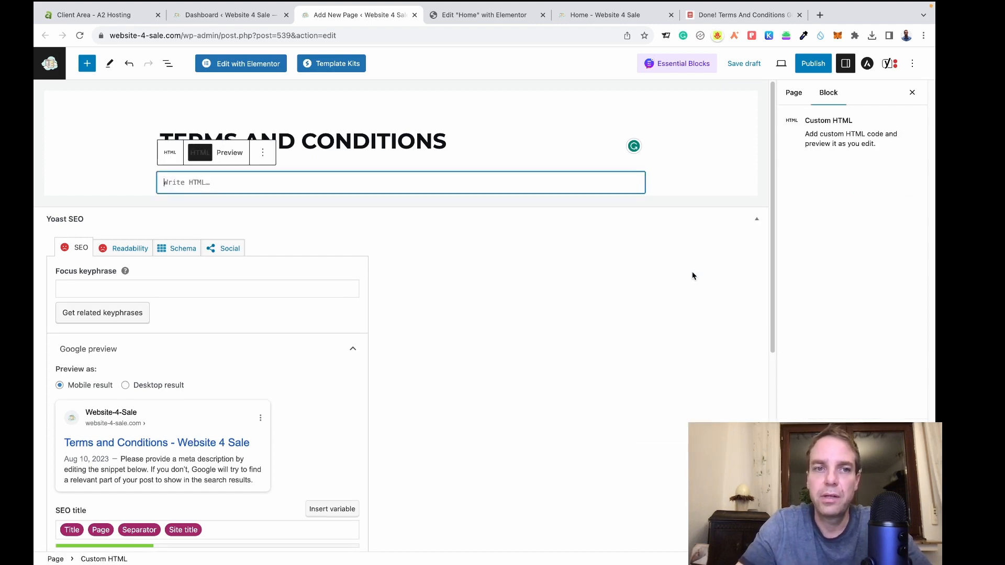
{"action": "left_click", "coordinate": [199, 183]}
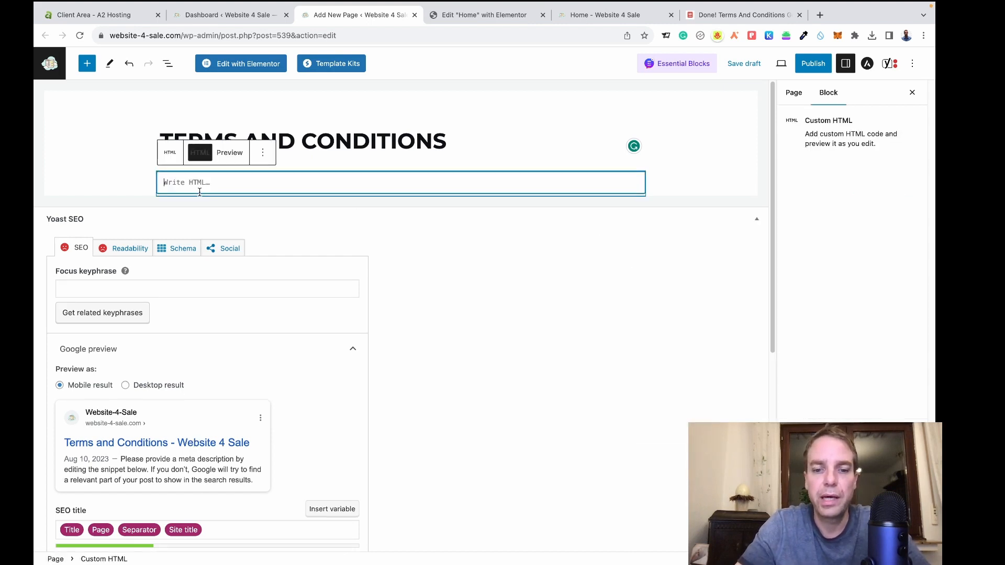
{"action": "key", "text": "super+v"}
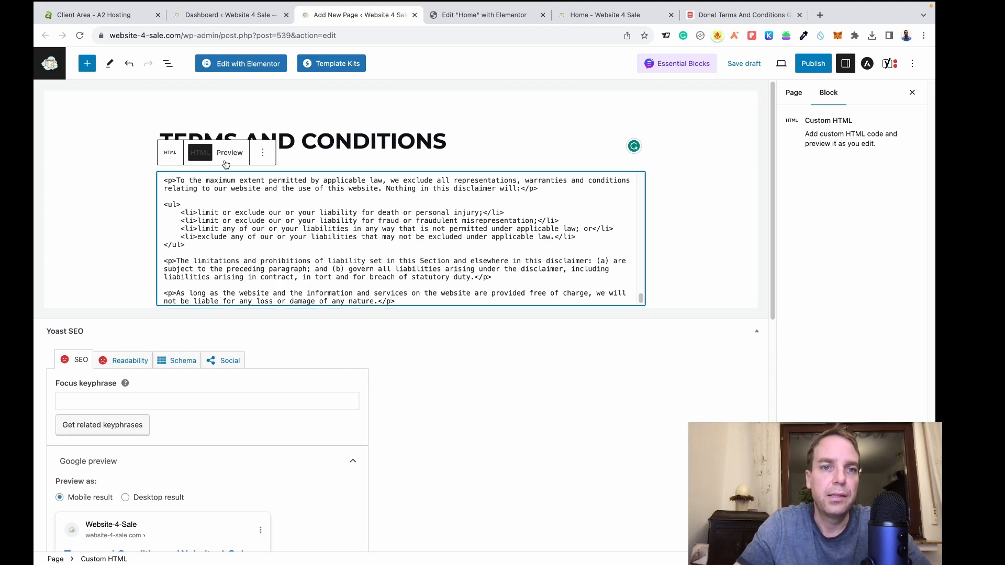
{"action": "left_click", "coordinate": [231, 154]}
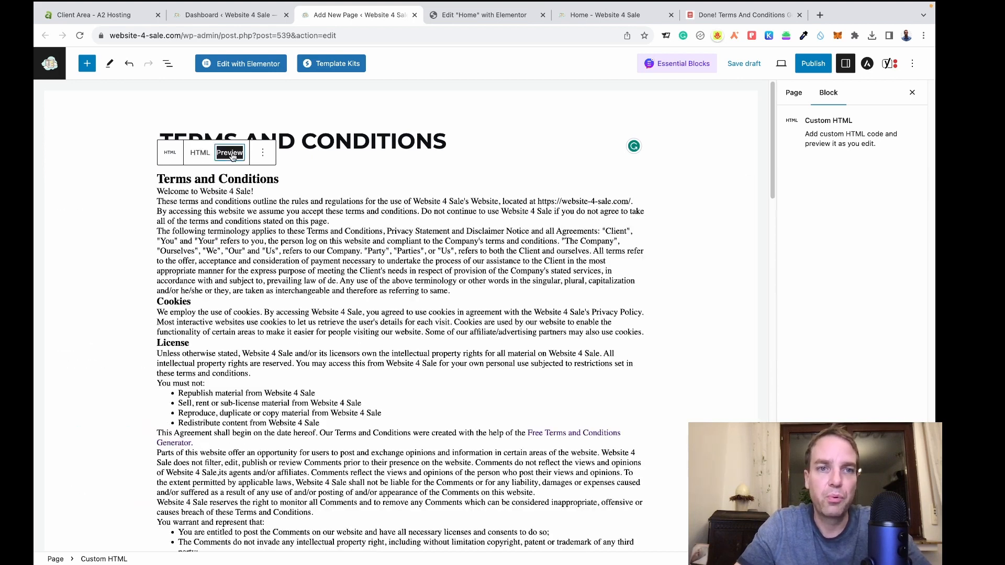
Publish the Terms and Conditions page and view it live at /terms-and-conditions/.
{"action": "scroll", "coordinate": [438, 237], "scroll_direction": "down", "scroll_amount": 15}
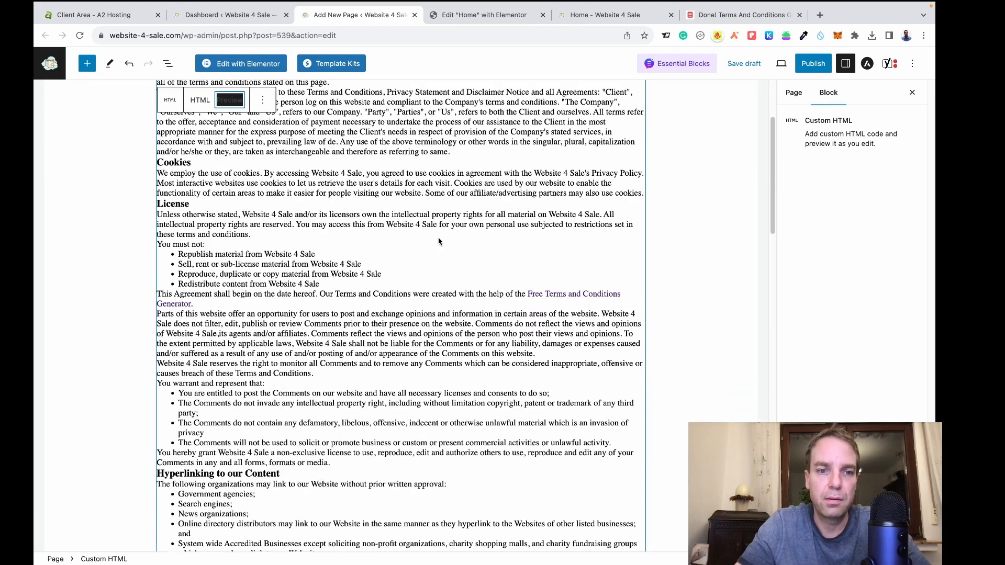
{"action": "scroll", "coordinate": [531, 261], "scroll_direction": "up", "scroll_amount": 15}
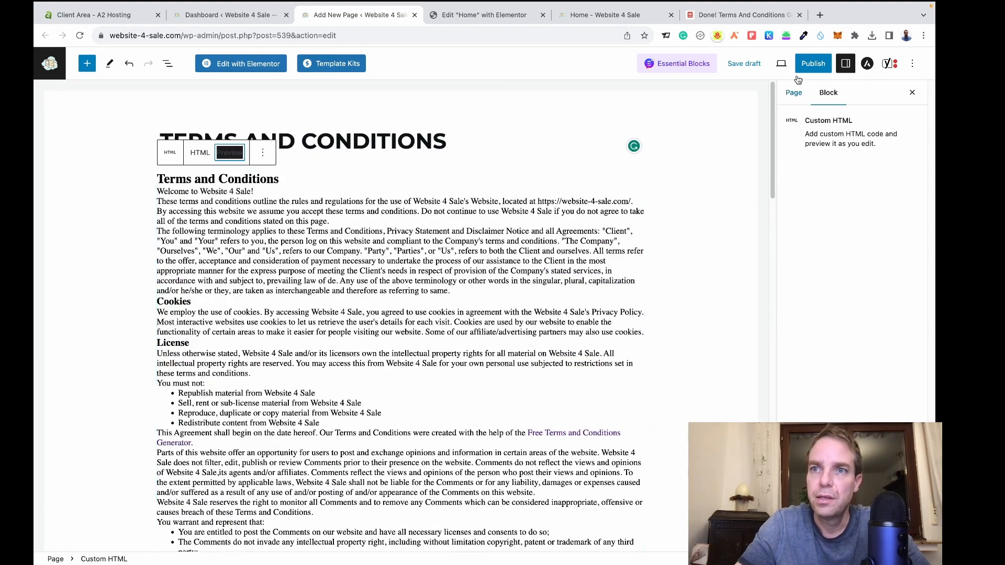
{"action": "left_click", "coordinate": [817, 68]}
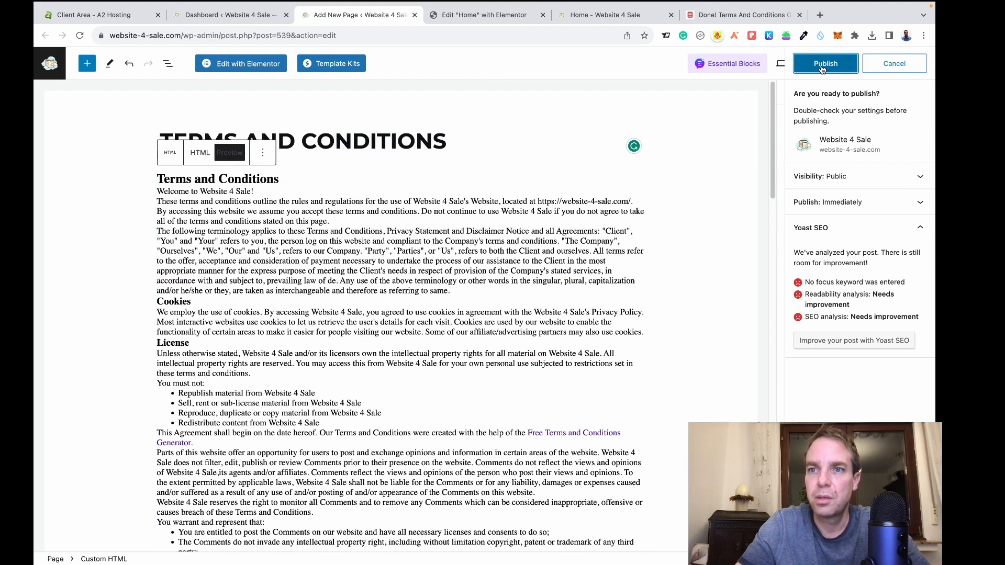
{"action": "left_click", "coordinate": [823, 66]}
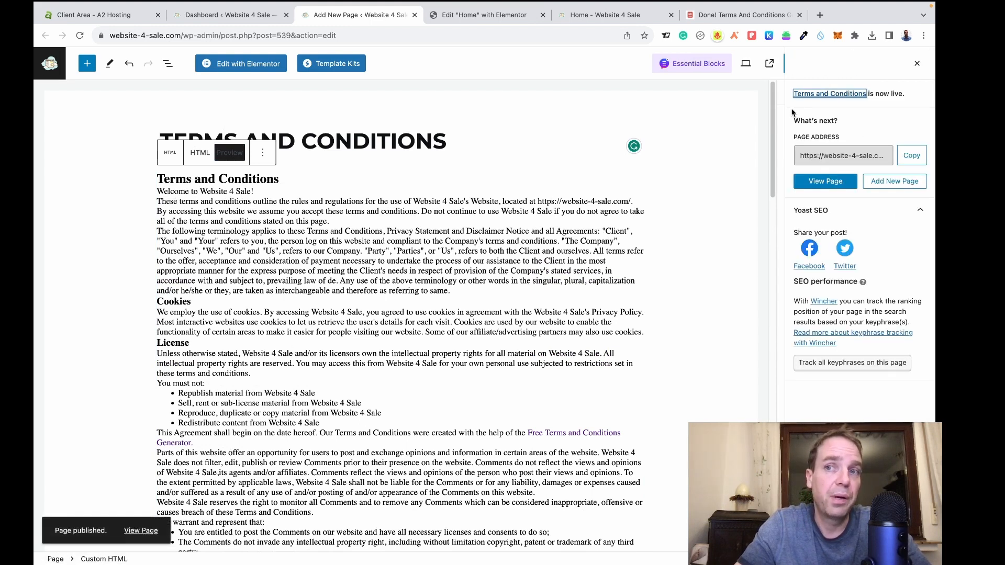
{"action": "left_click", "coordinate": [919, 65]}
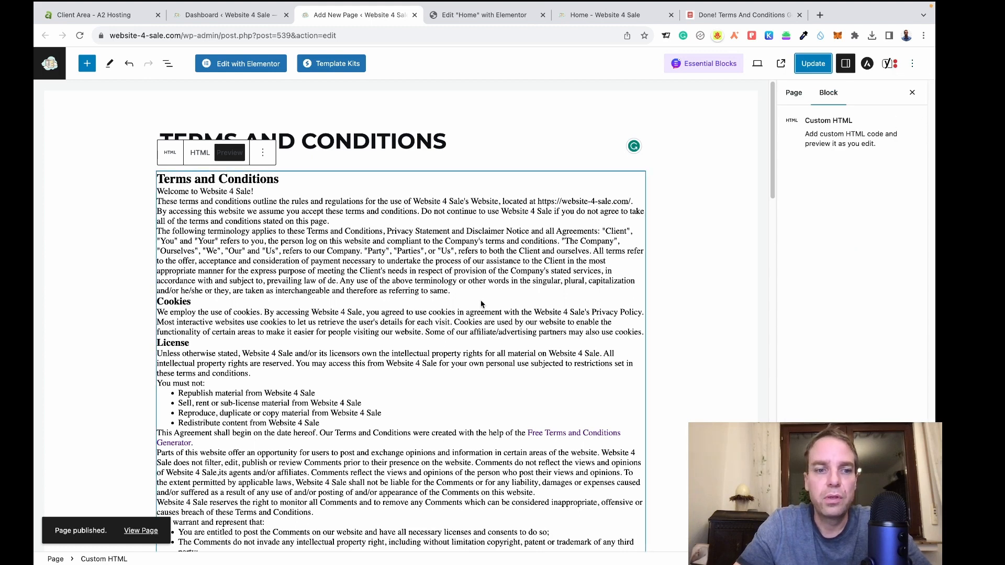
{"action": "left_click", "coordinate": [140, 531]}
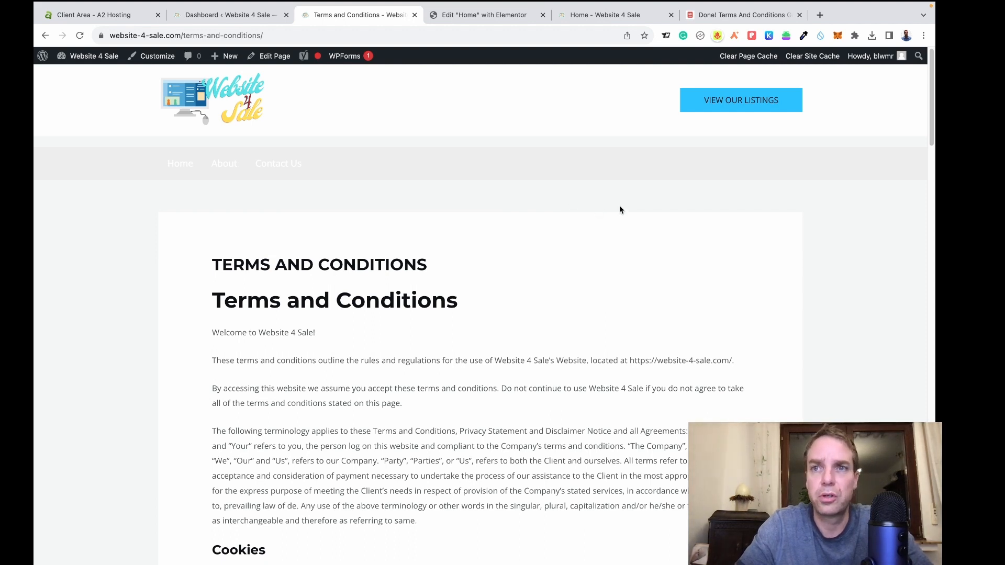
Check the terms generator tab, return to the live Terms page, then go to the WordPress Dashboard.
{"action": "left_click", "coordinate": [701, 16]}
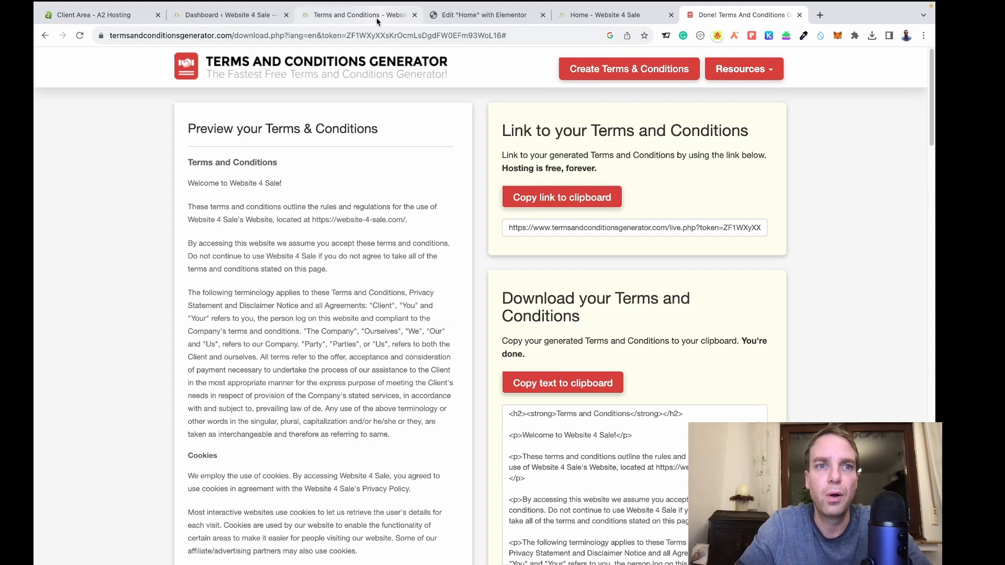
{"action": "left_click", "coordinate": [361, 15]}
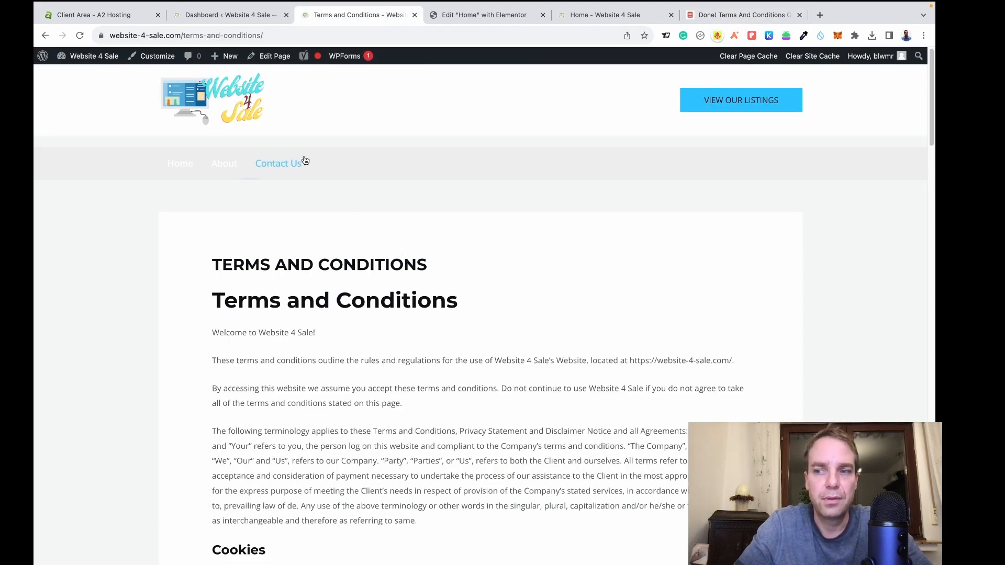
{"action": "left_click", "coordinate": [230, 20]}
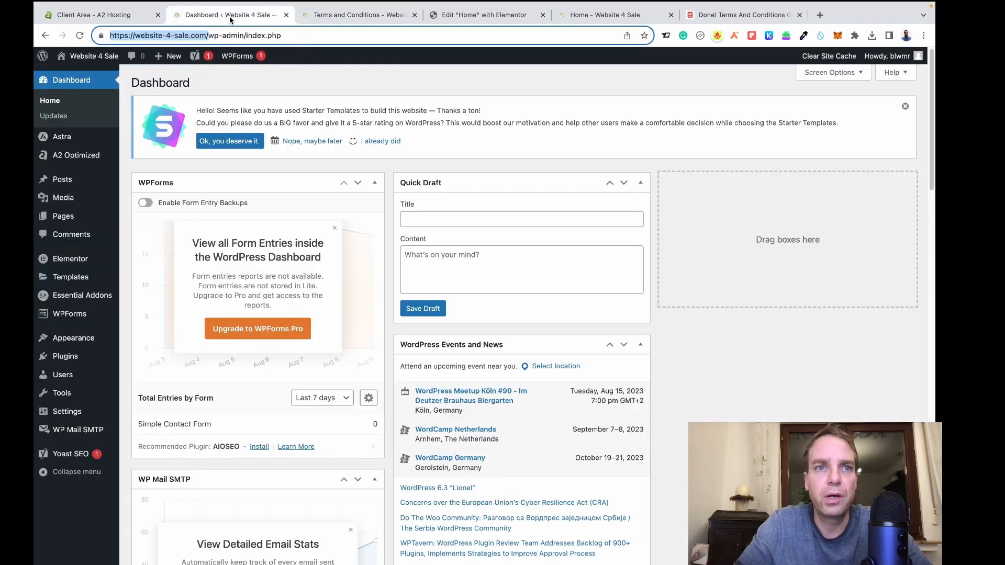
{"action": "left_click", "coordinate": [375, 95]}
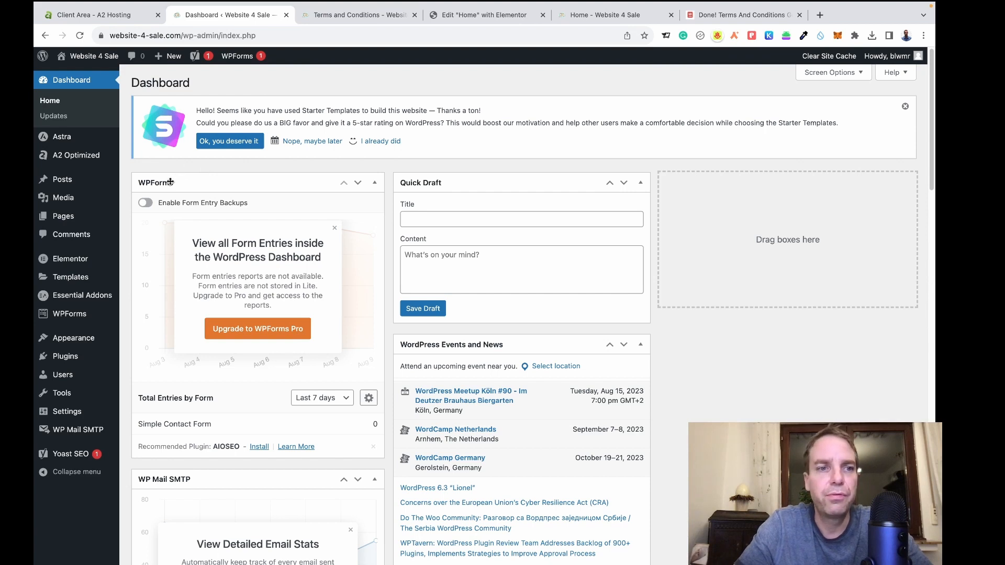
Add the Terms and Conditions page to the Legal Pages menu, save it, and return to the live page.
{"action": "mouse_move", "coordinate": [67, 343]}
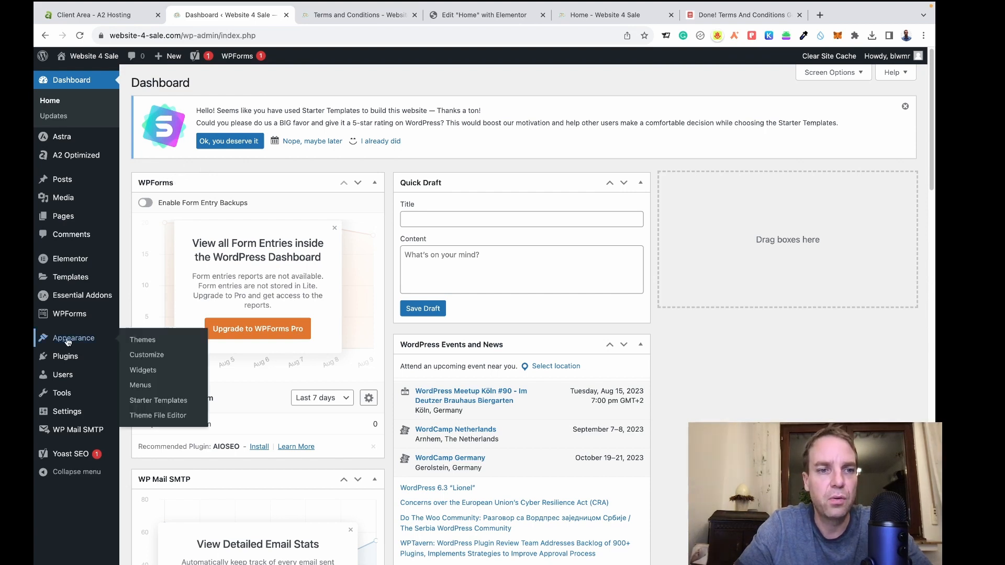
{"action": "left_click", "coordinate": [141, 386]}
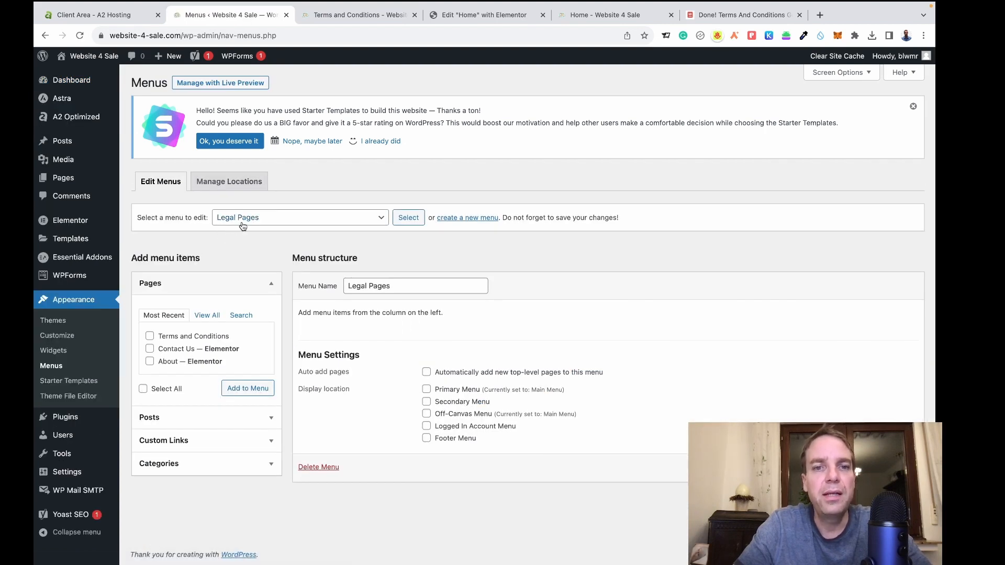
{"action": "left_click", "coordinate": [212, 317]}
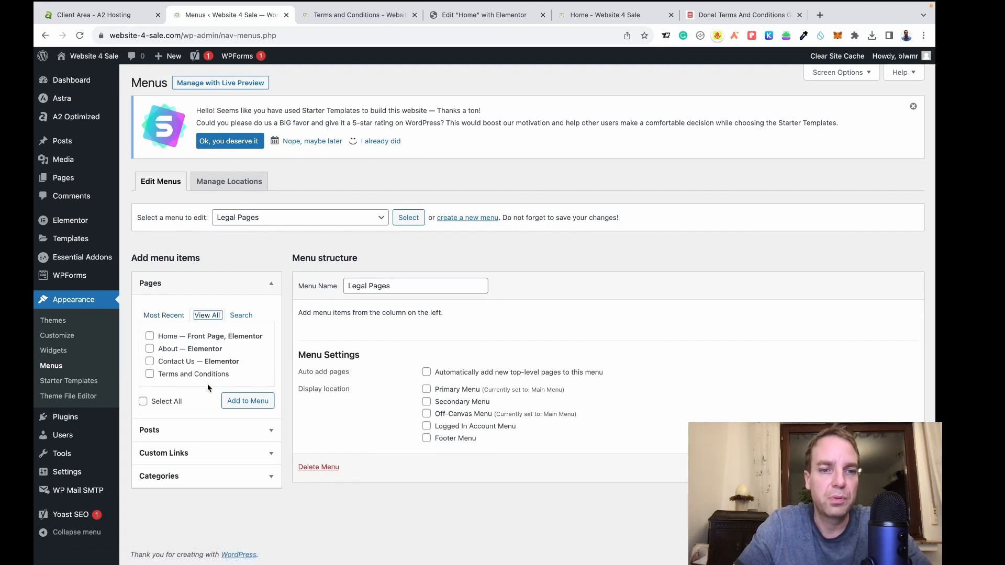
{"action": "left_click", "coordinate": [149, 374]}
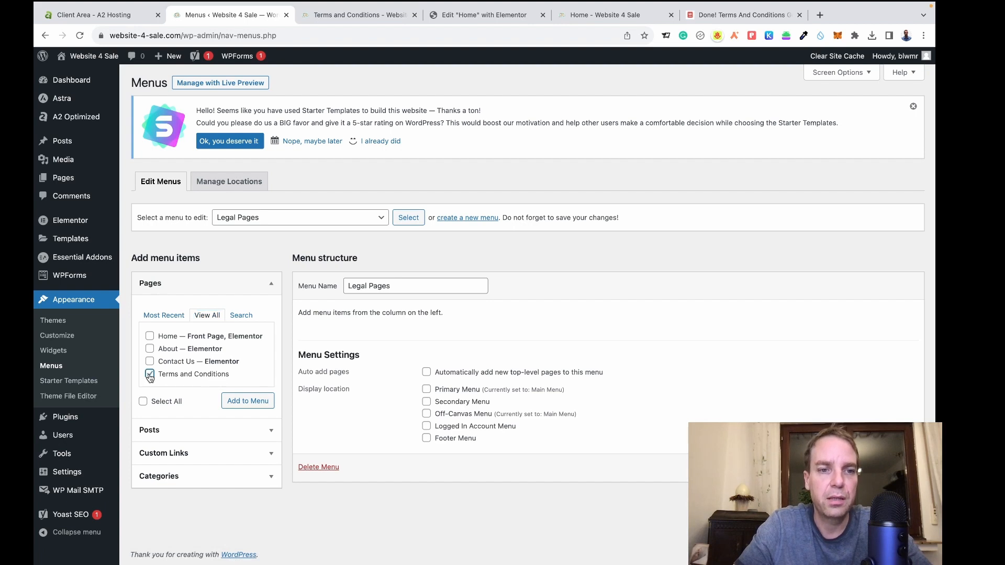
{"action": "left_click", "coordinate": [236, 405]}
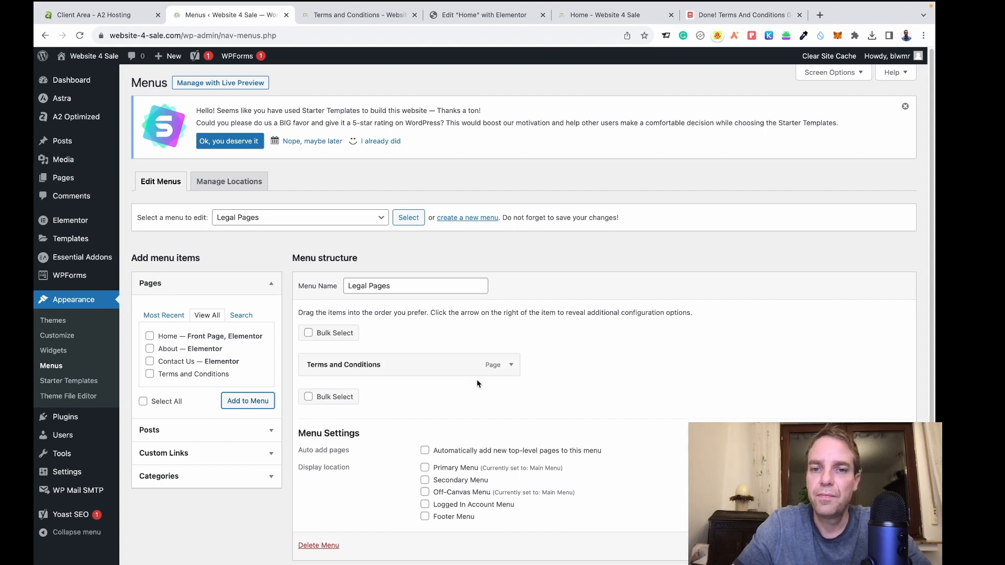
{"action": "scroll", "coordinate": [884, 518], "scroll_direction": "down", "scroll_amount": 1}
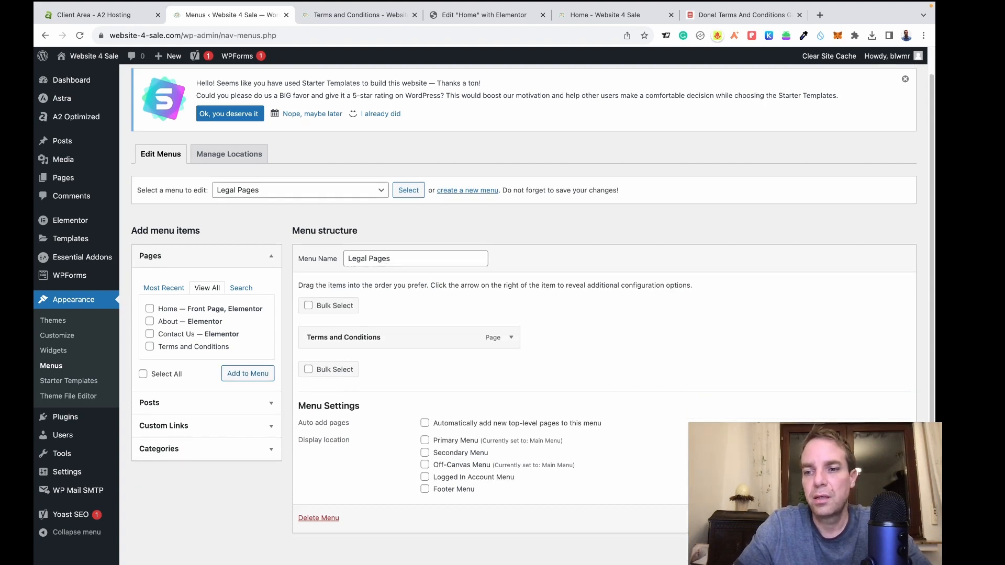
{"action": "left_click", "coordinate": [888, 518]}
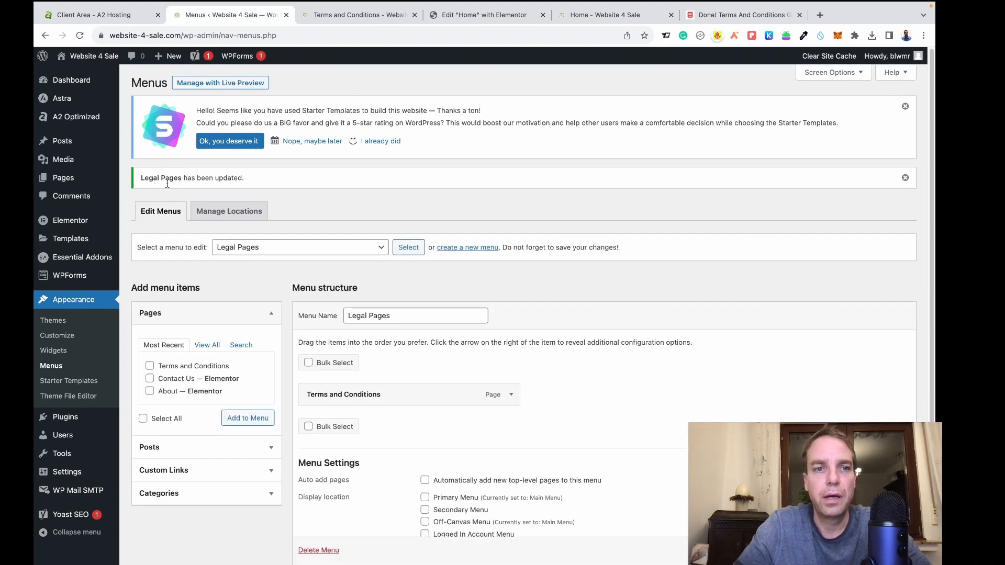
{"action": "left_click", "coordinate": [338, 21]}
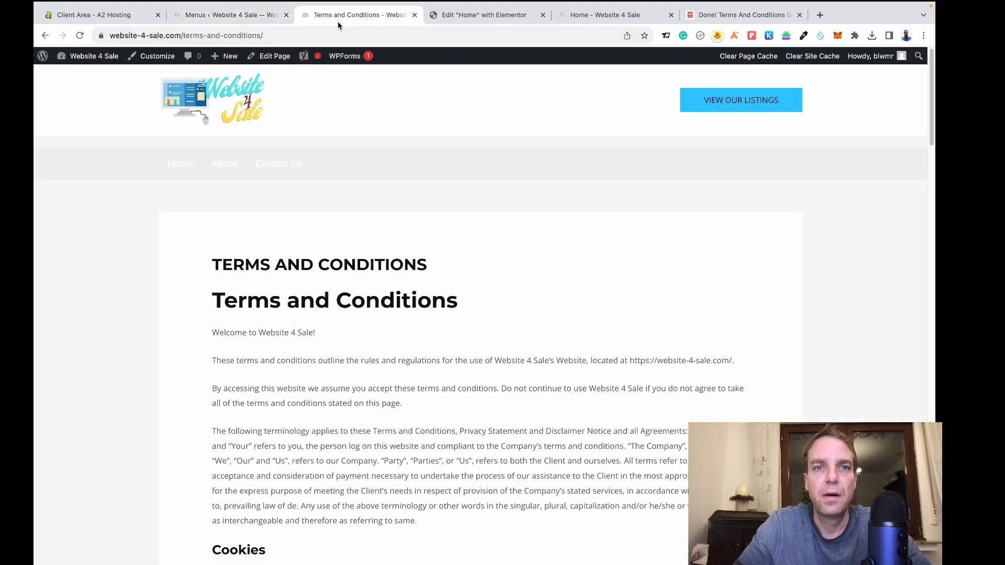
Glance at the Elementor homepage tab, then scroll down the live Terms and Conditions page.
{"action": "left_click", "coordinate": [477, 15]}
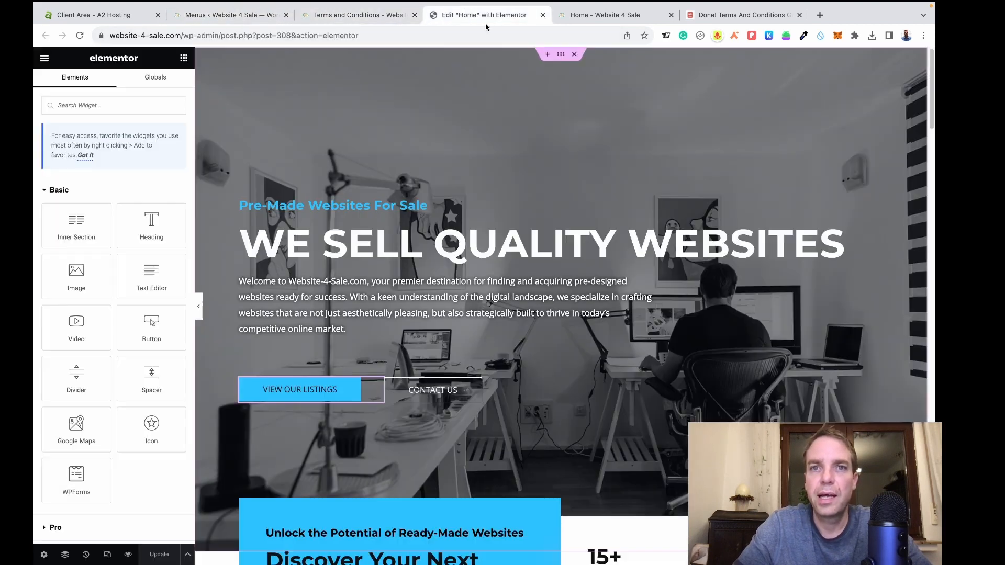
{"action": "left_click", "coordinate": [356, 15]}
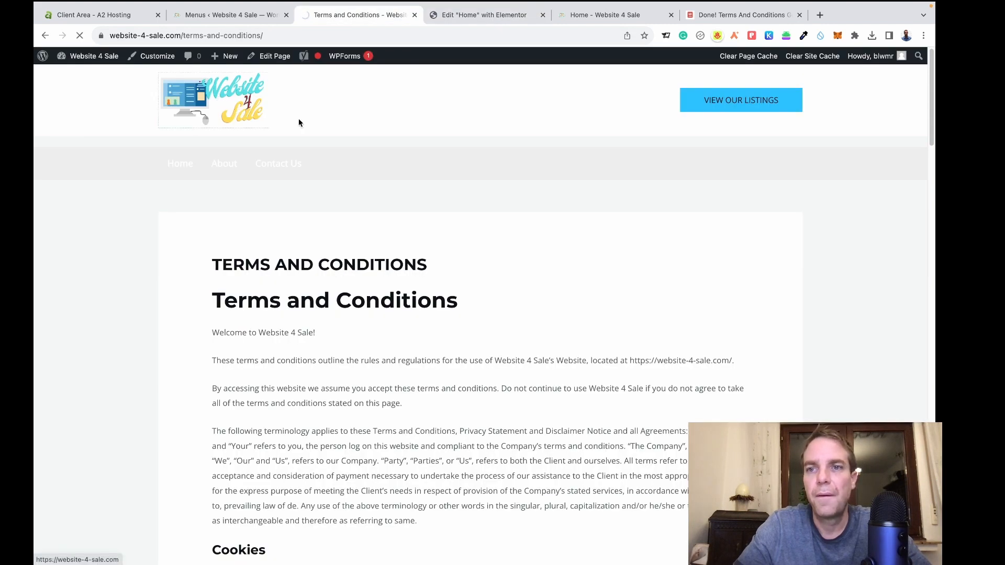
{"action": "scroll", "coordinate": [729, 291], "scroll_direction": "down", "scroll_amount": 10}
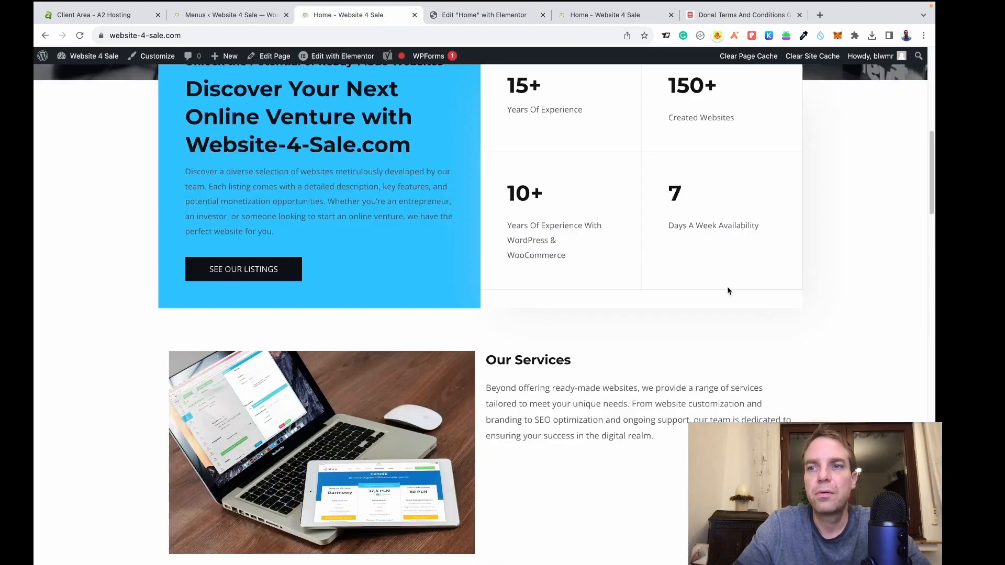
{"action": "scroll", "coordinate": [907, 159], "scroll_direction": "down", "scroll_amount": 2}
{"action": "left_click_drag", "start_coordinate": [931, 160], "coordinate": [931, 499]}
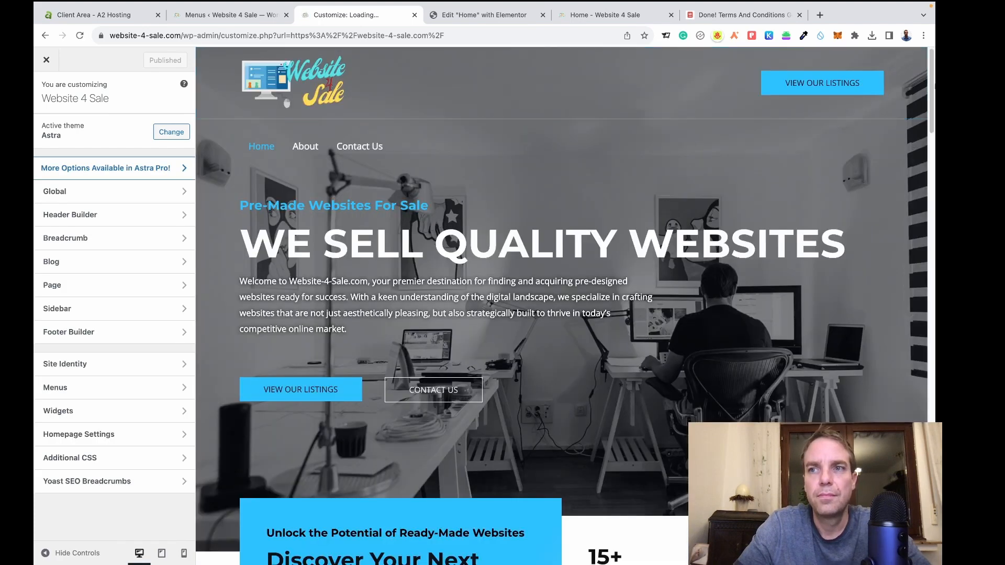
Switch the Navigation Menu widget in Footer Builder Widget 4 to the Legal Pages menu.
{"action": "left_click_drag", "start_coordinate": [933, 81], "coordinate": [933, 511]}
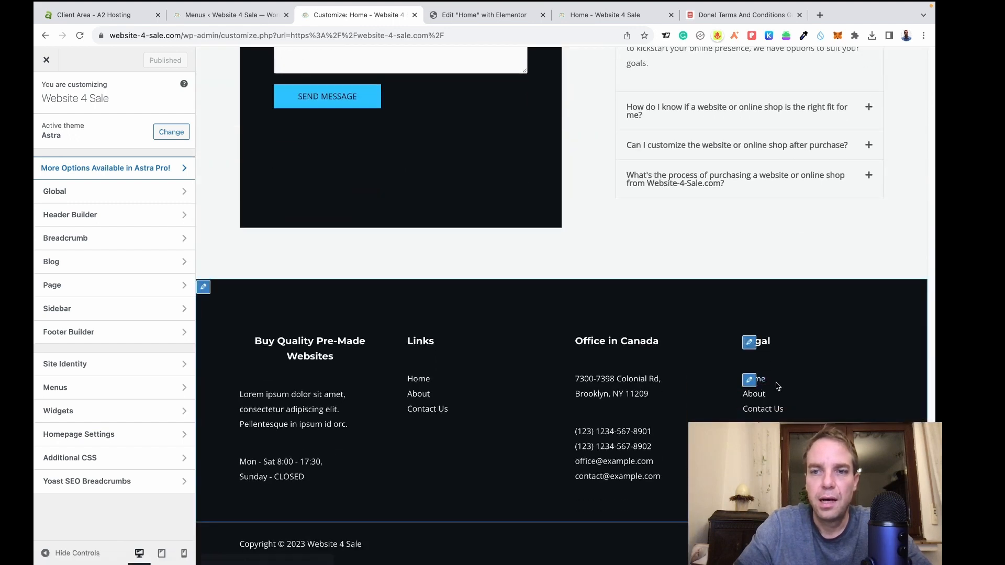
{"action": "left_click", "coordinate": [750, 381]}
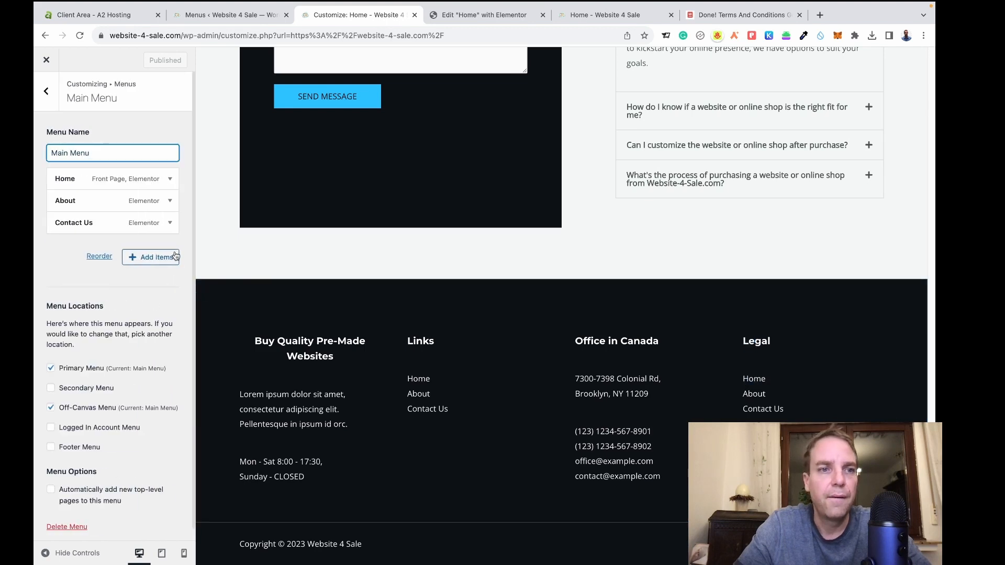
{"action": "left_click", "coordinate": [45, 92]}
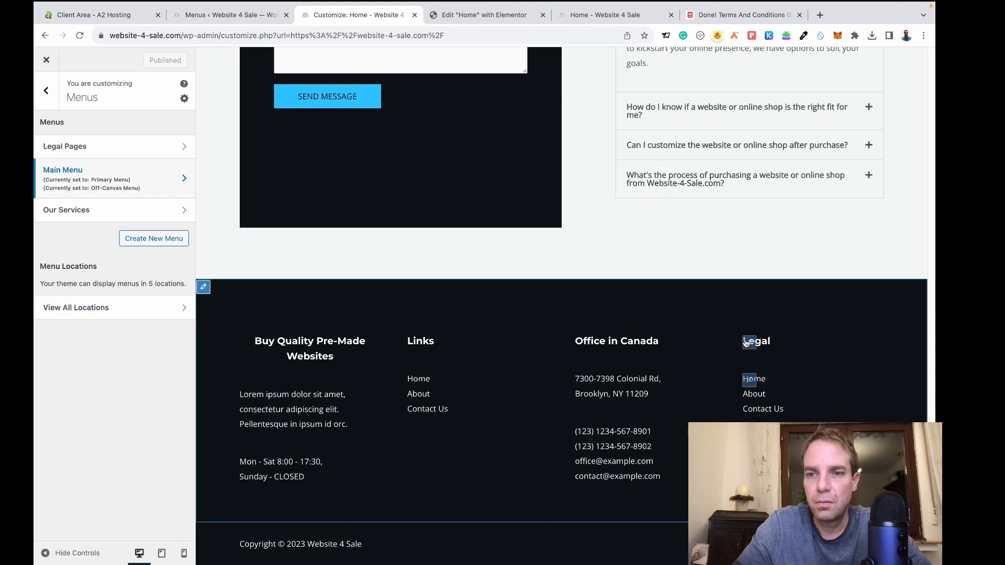
{"action": "left_click", "coordinate": [203, 287]}
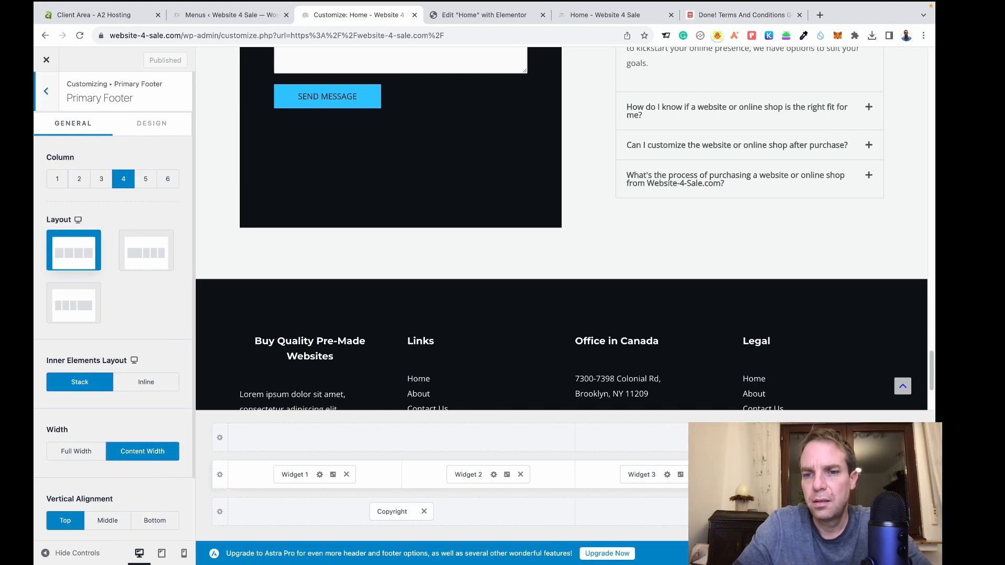
{"action": "left_click", "coordinate": [839, 475]}
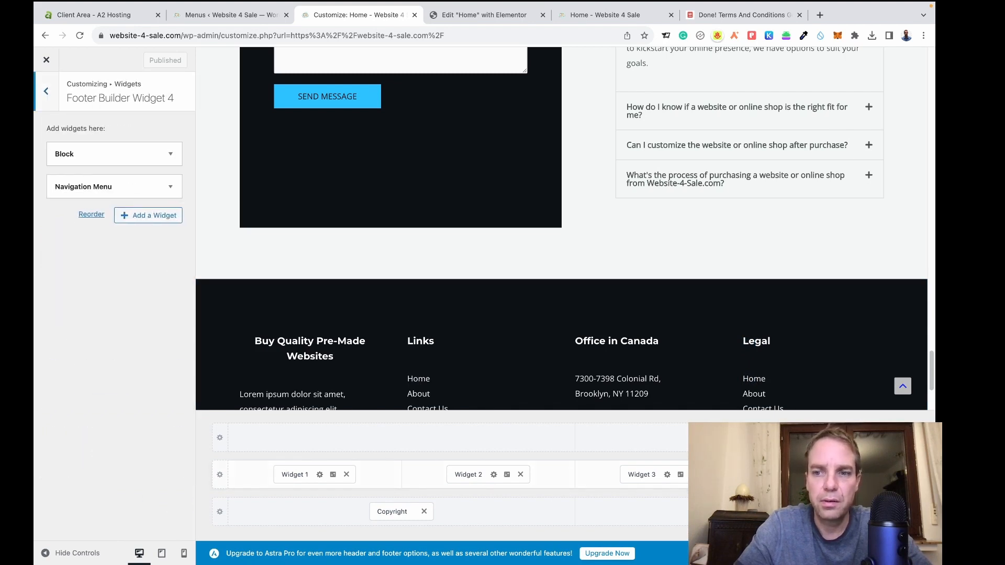
{"action": "left_click", "coordinate": [169, 188]}
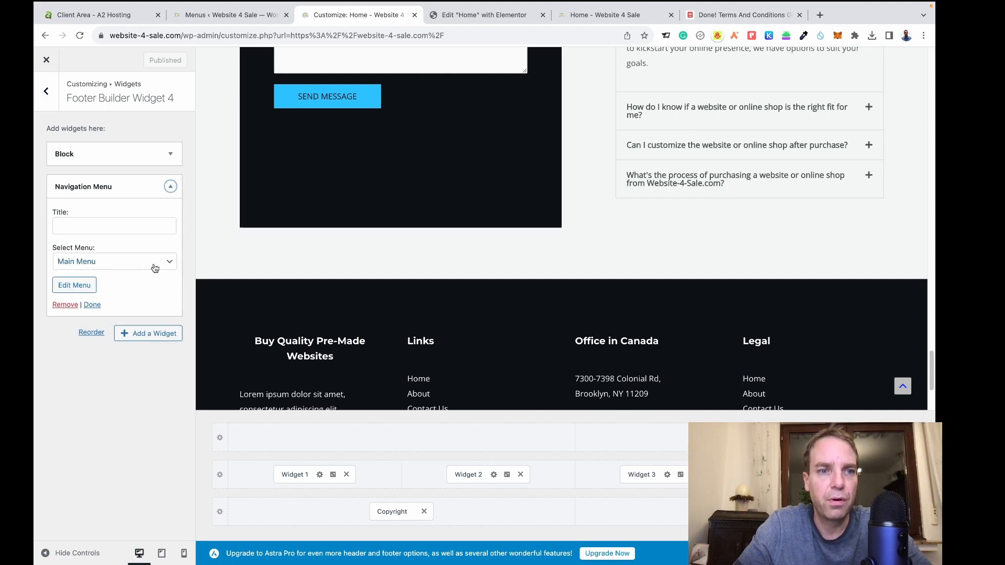
{"action": "left_click", "coordinate": [127, 265]}
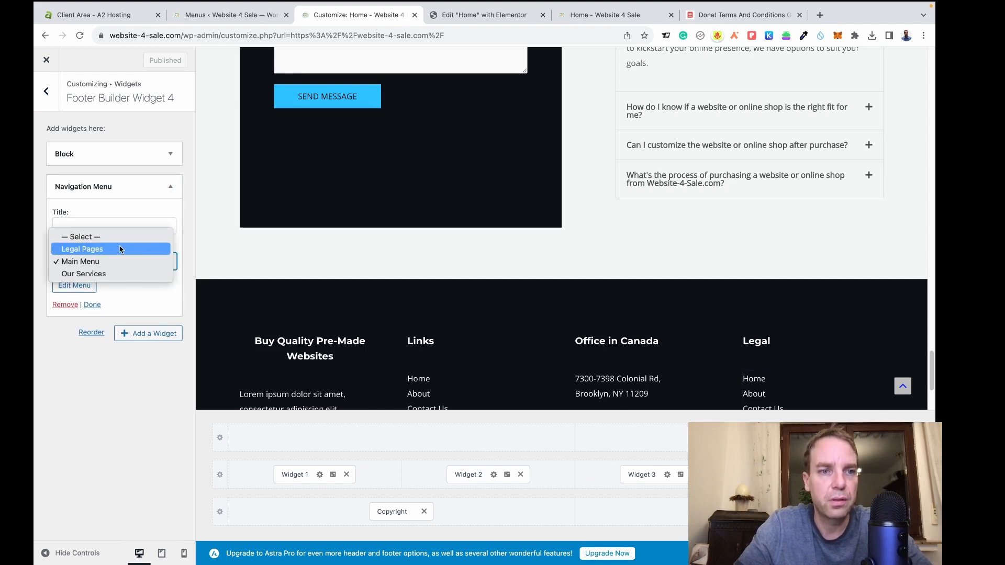
{"action": "left_click", "coordinate": [120, 251]}
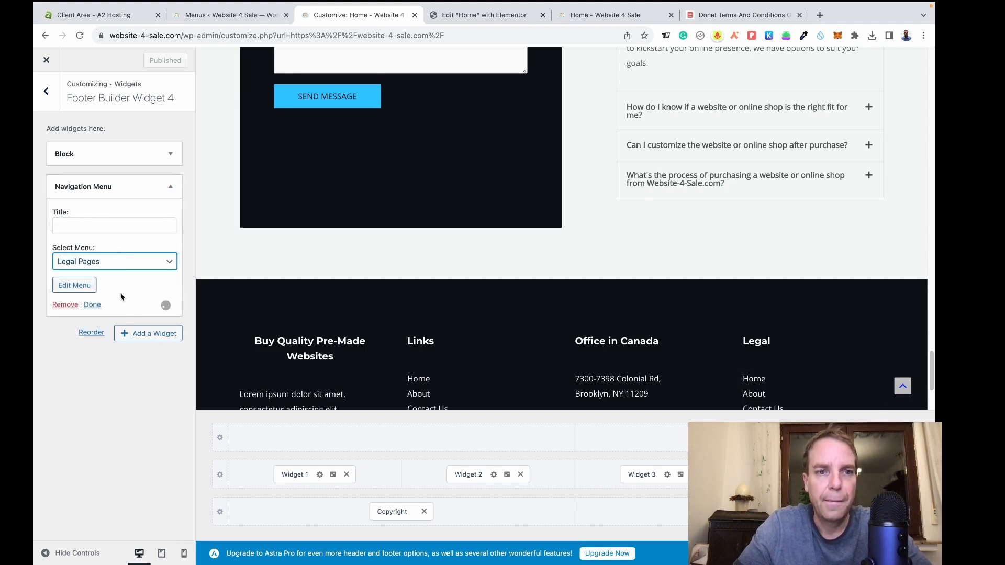
{"action": "scroll", "coordinate": [340, 279], "scroll_direction": "down", "scroll_amount": 3}
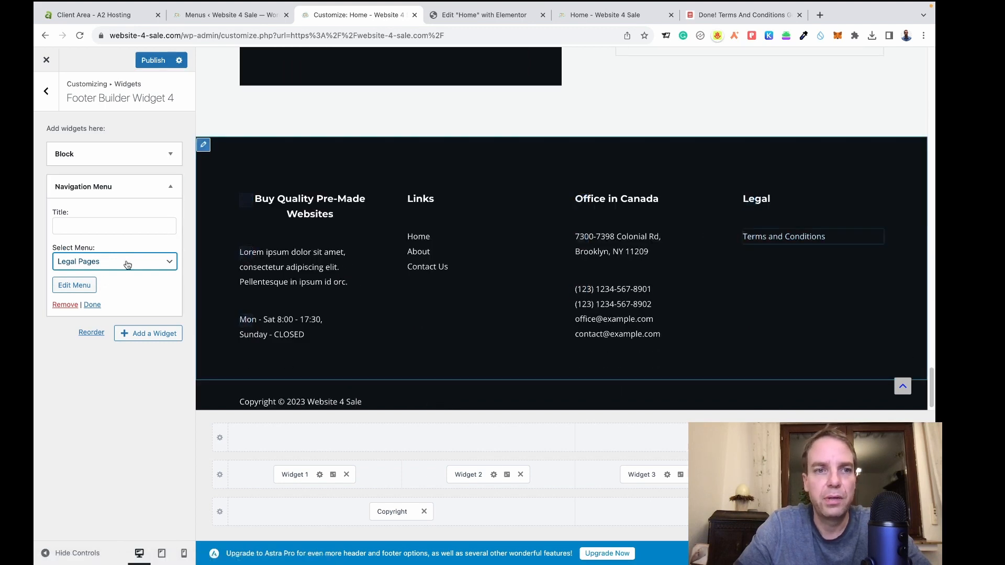
{"action": "left_click", "coordinate": [91, 306]}
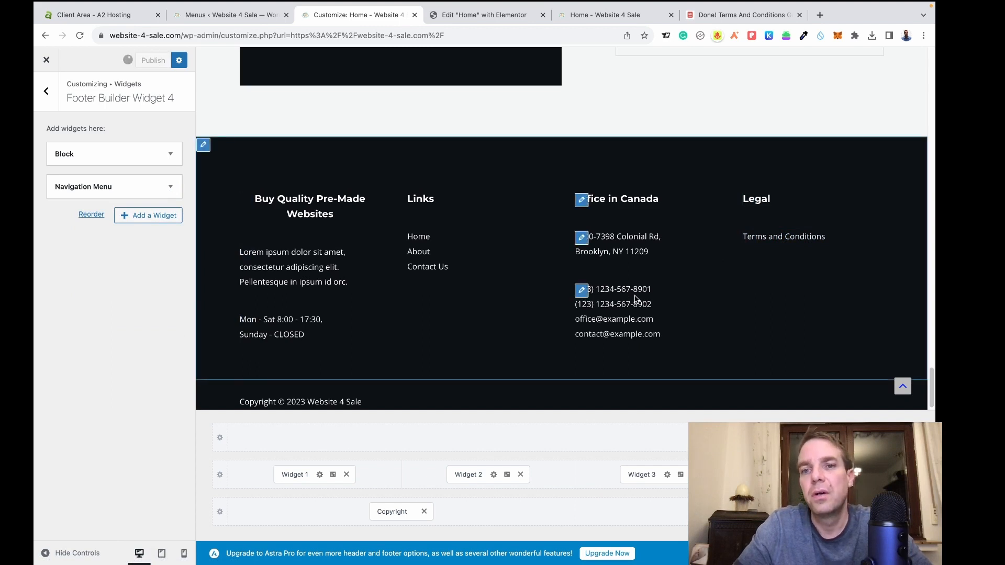
Close the Customizer and scroll through the live Website 4 Sale homepage.
{"action": "left_click", "coordinate": [47, 61]}
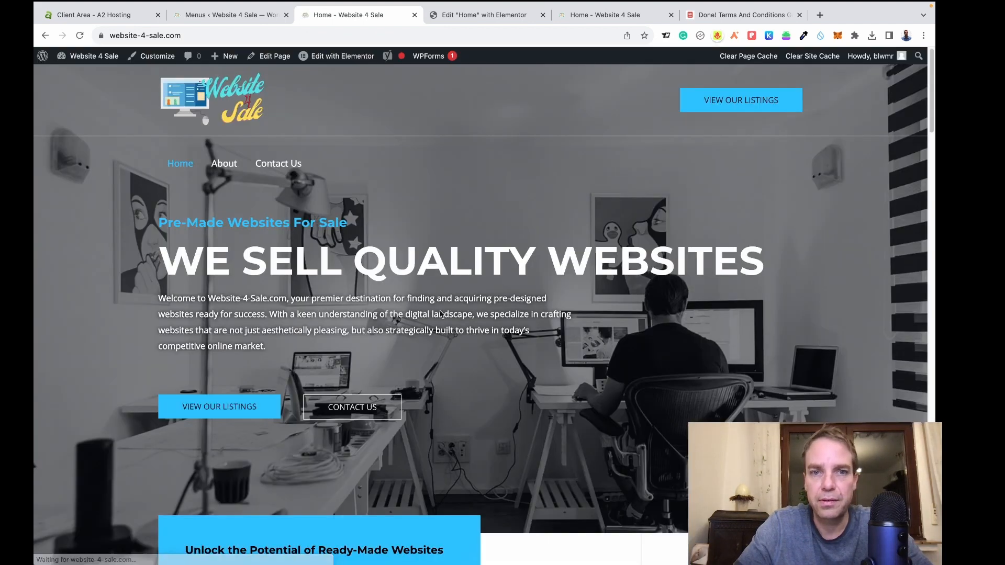
{"action": "scroll", "coordinate": [933, 121], "scroll_direction": "down", "scroll_amount": 3}
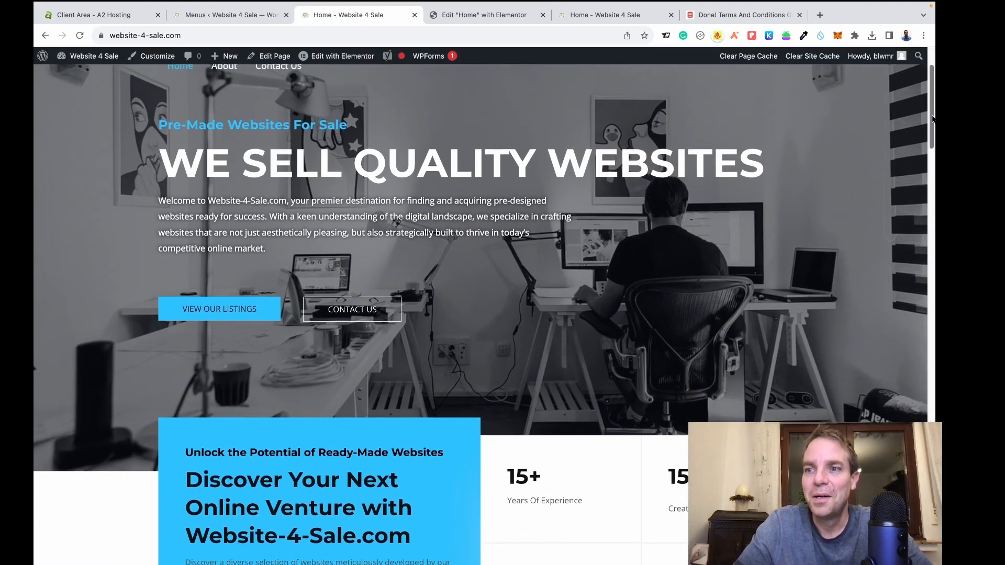
{"action": "left_click_drag", "start_coordinate": [933, 122], "coordinate": [933, 101]}
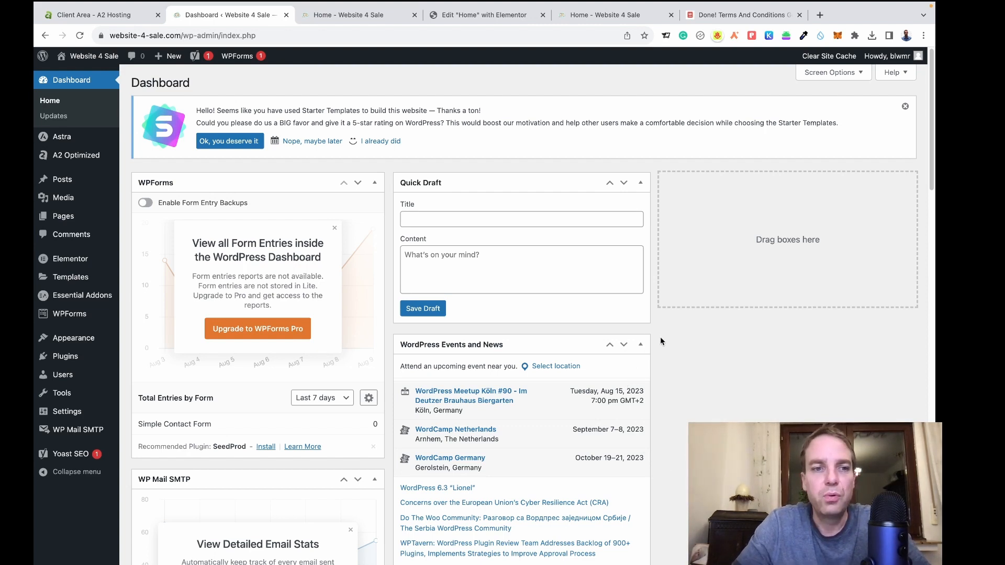
{"action": "mouse_move", "coordinate": [65, 359]}
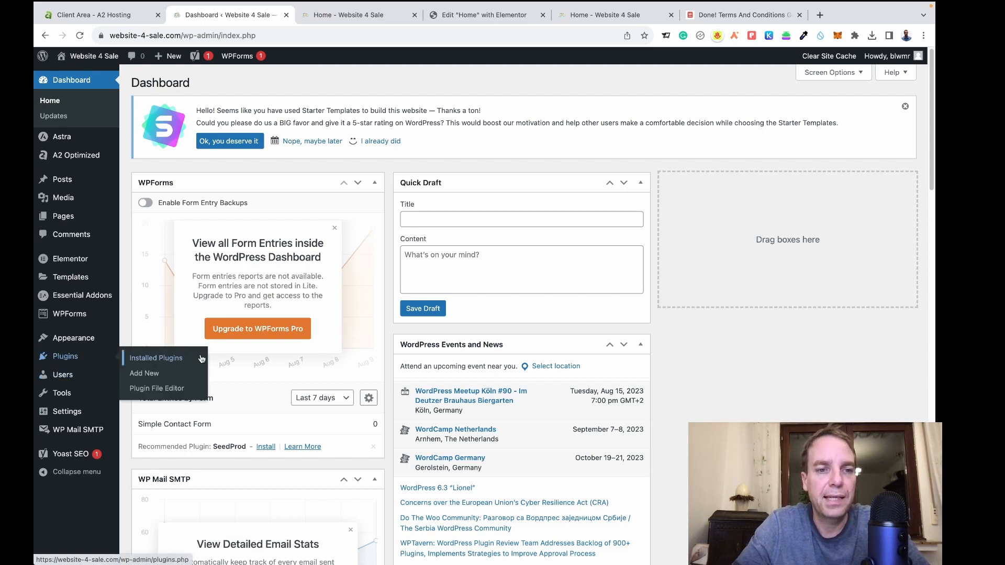
Activate the UpdraftPlus - Backup/Restore plugin and dismiss its welcome popup.
{"action": "left_click", "coordinate": [168, 360]}
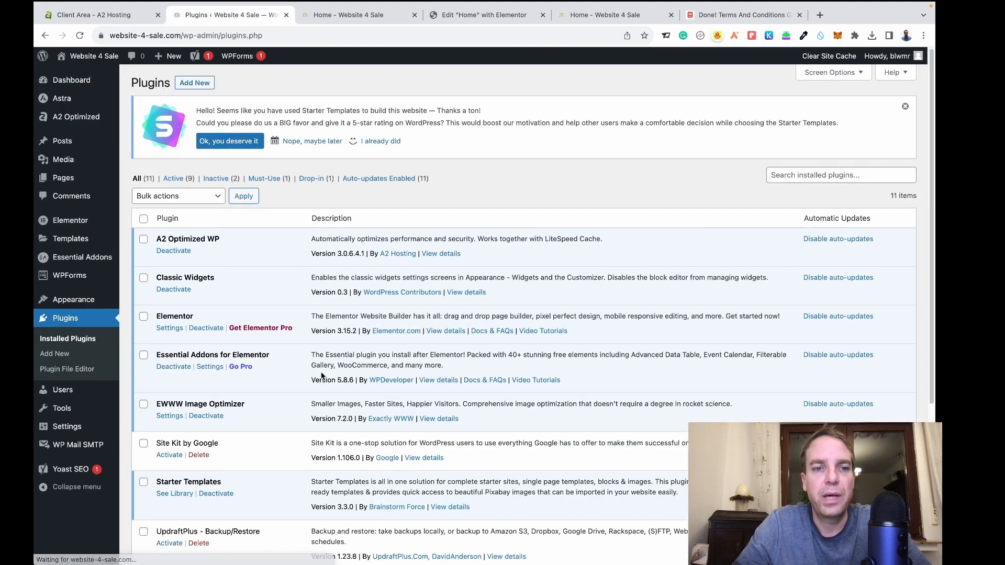
{"action": "scroll", "coordinate": [363, 377], "scroll_direction": "down", "scroll_amount": 2}
{"action": "scroll", "coordinate": [363, 378], "scroll_direction": "down", "scroll_amount": 2}
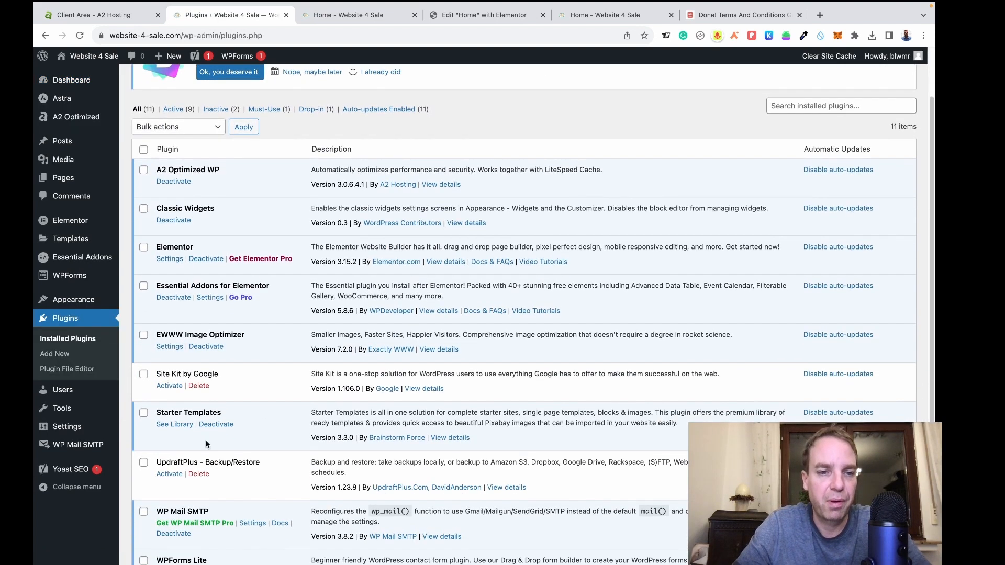
{"action": "left_click", "coordinate": [169, 475]}
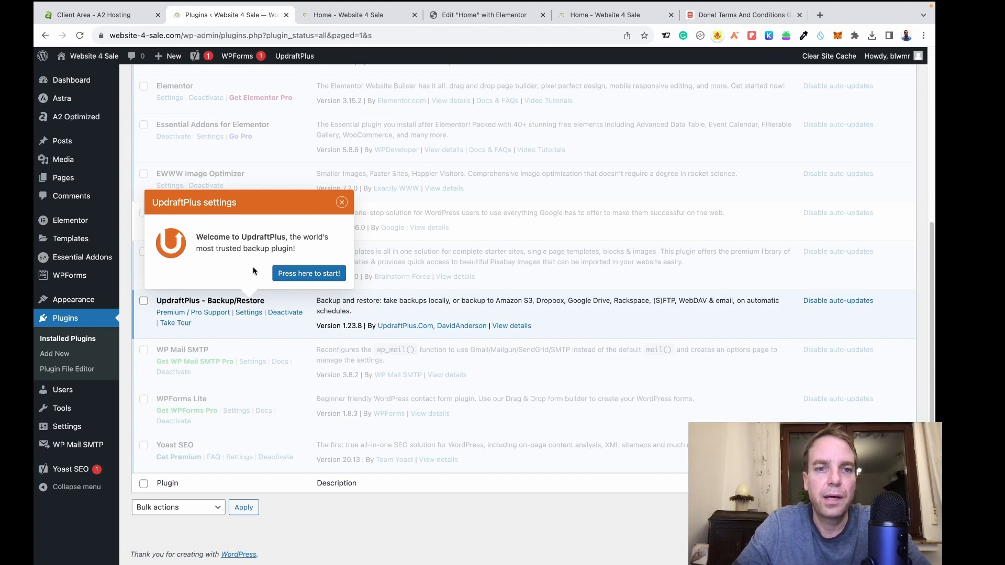
{"action": "left_click", "coordinate": [342, 205]}
{"action": "scroll", "coordinate": [300, 274], "scroll_direction": "up", "scroll_amount": 5}
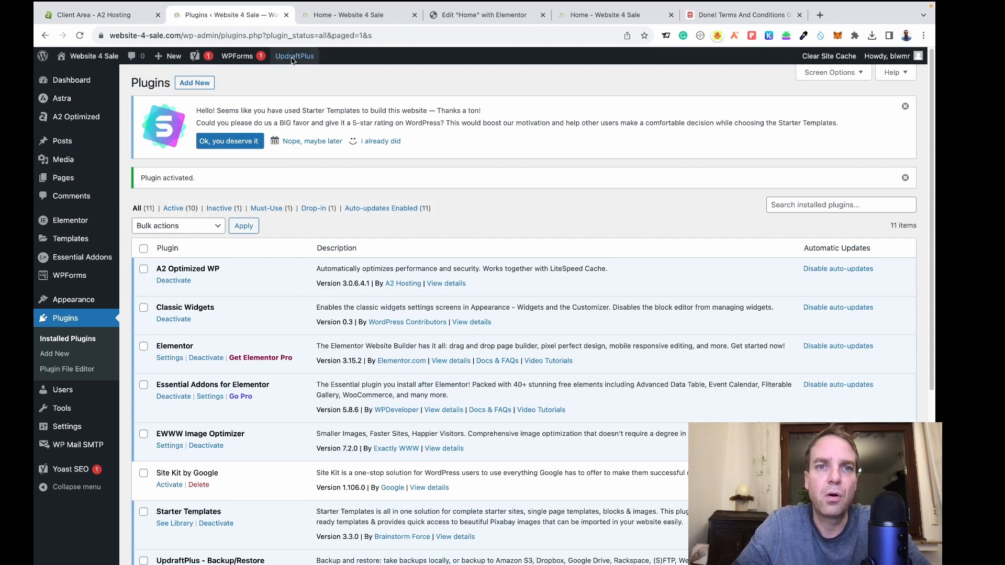
{"action": "mouse_move", "coordinate": [296, 58]}
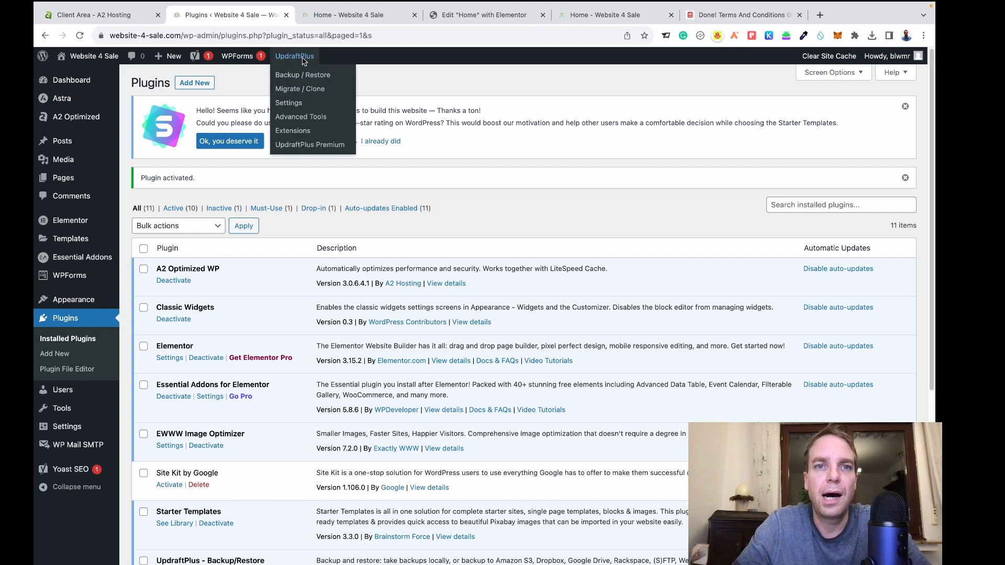
Schedule UpdraftPlus file backups weekly and database backups daily, retaining 10 database backups.
{"action": "left_click", "coordinate": [298, 104]}
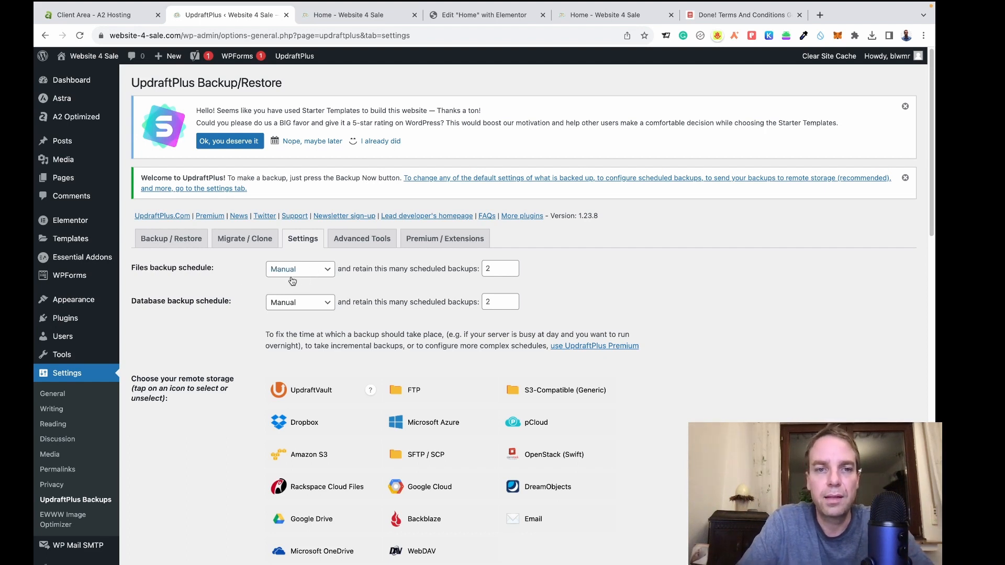
{"action": "left_click", "coordinate": [314, 275]}
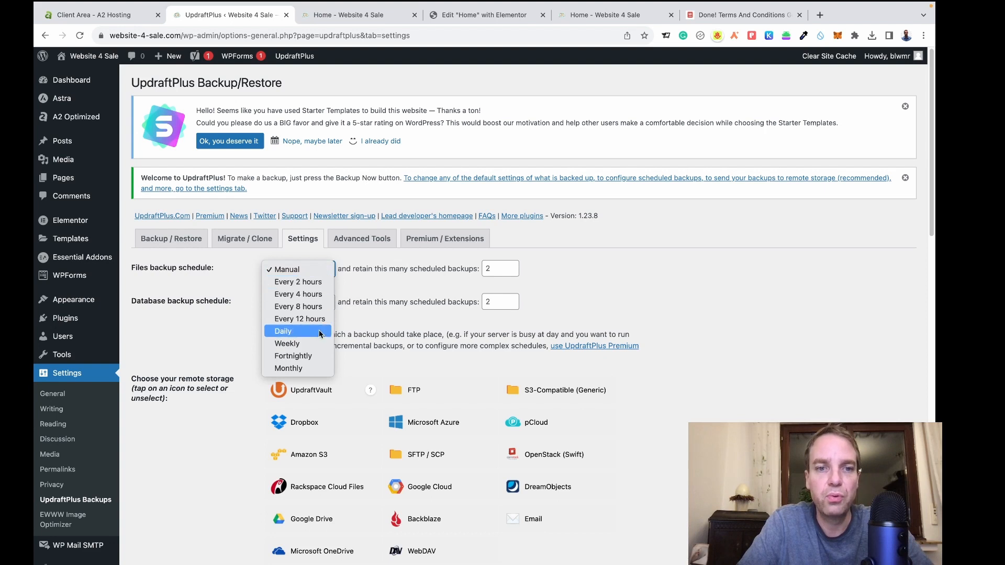
{"action": "left_click", "coordinate": [287, 344]}
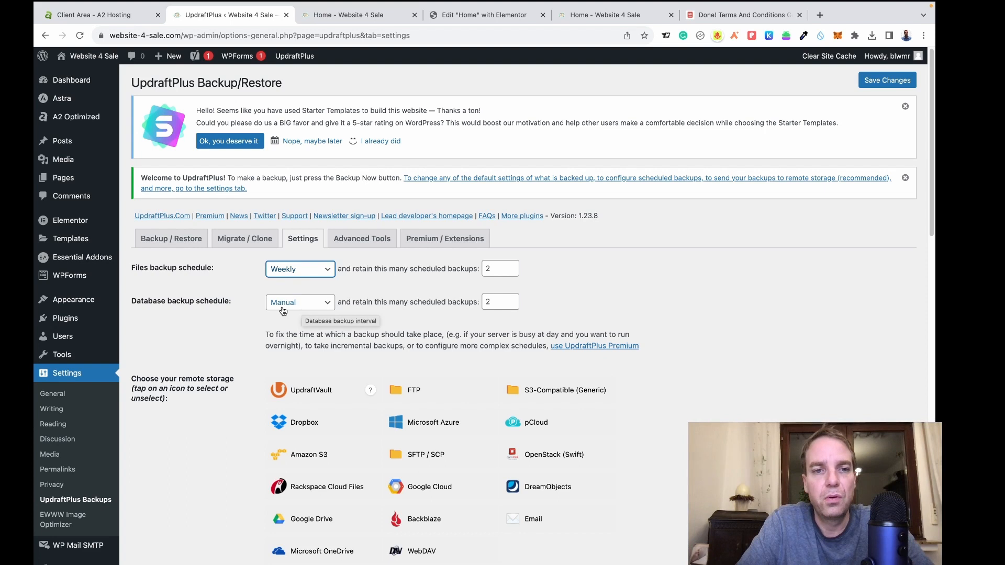
{"action": "left_click", "coordinate": [297, 303]}
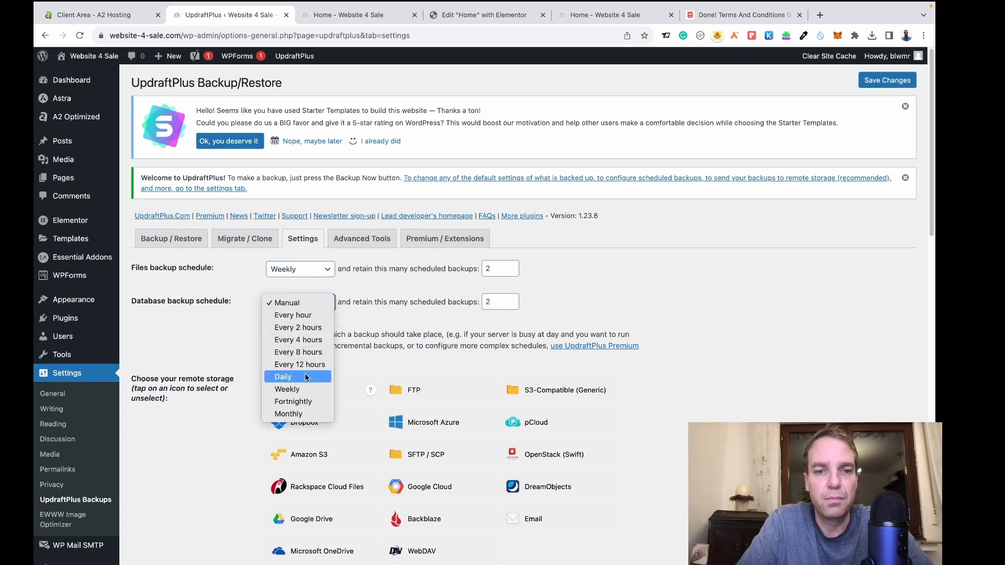
{"action": "left_click", "coordinate": [289, 381]}
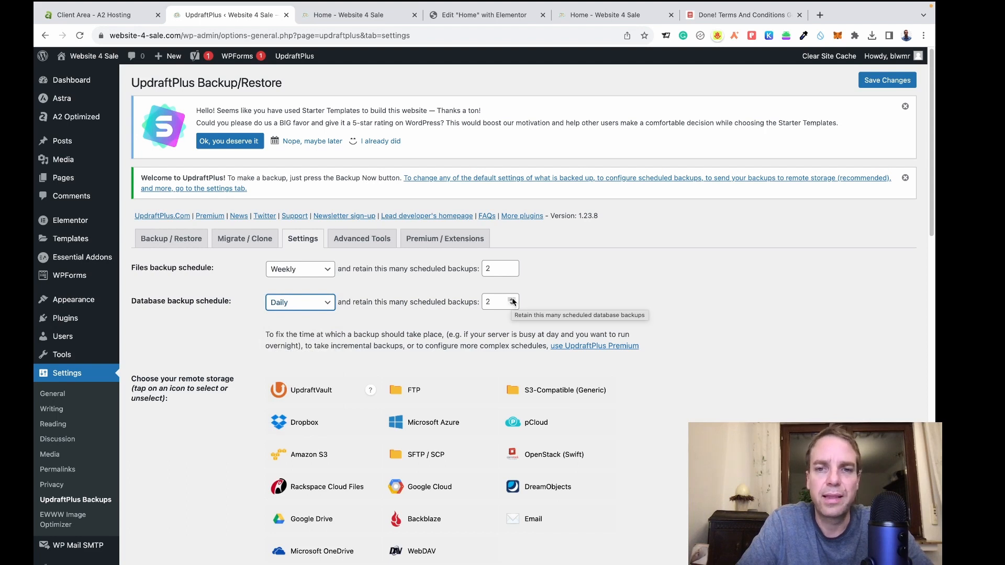
{"action": "left_click_drag", "start_coordinate": [505, 301], "coordinate": [477, 302]}
{"action": "type", "text": "10"}
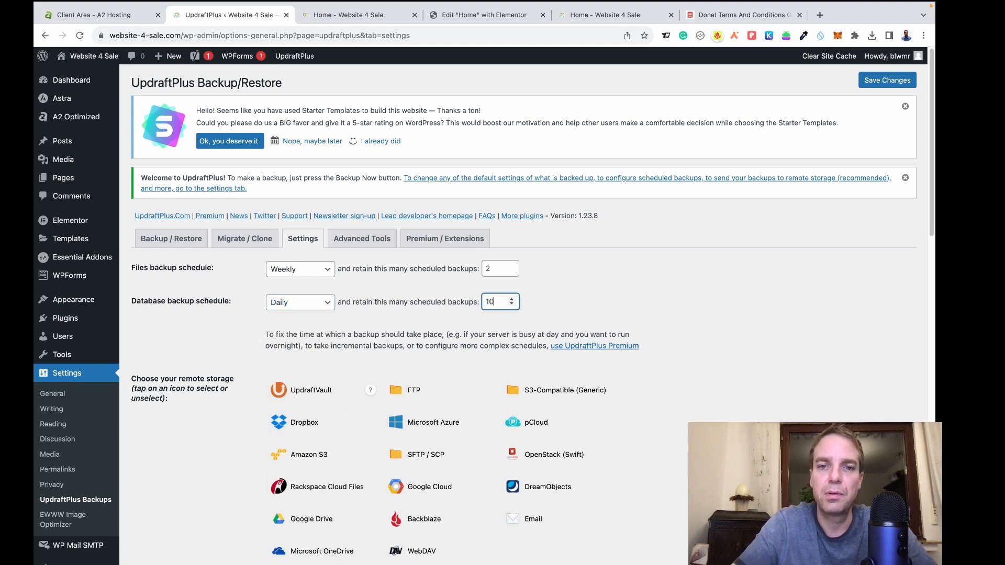
{"action": "left_click", "coordinate": [571, 305]}
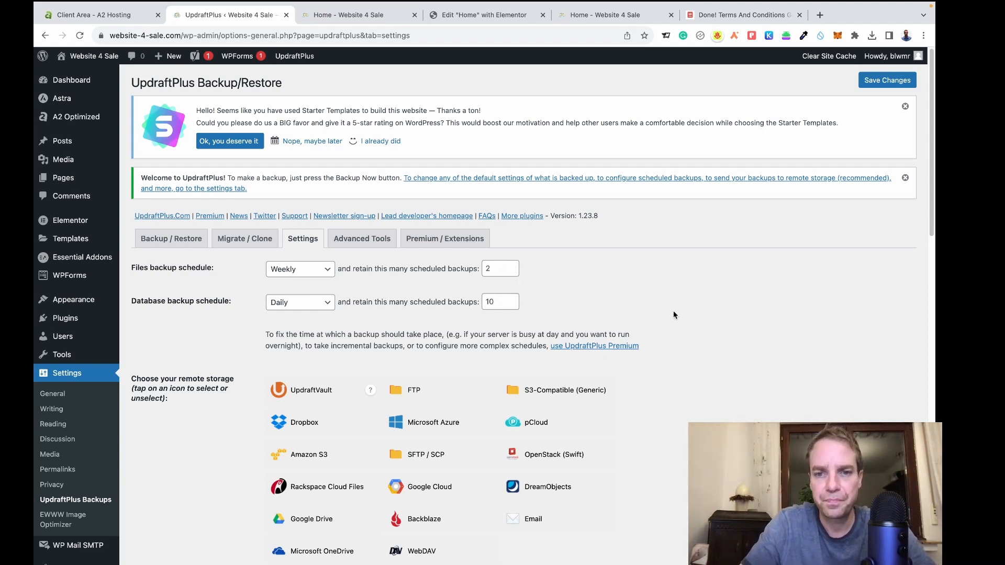
{"action": "scroll", "coordinate": [675, 314], "scroll_direction": "down", "scroll_amount": 1}
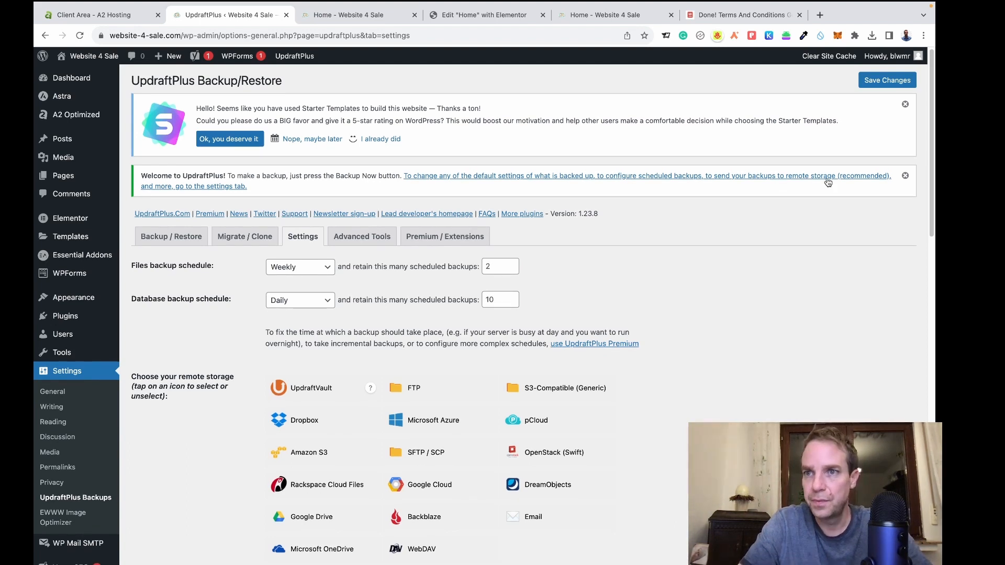
Save the UpdraftPlus schedule changes and look over the remote storage and file include options.
{"action": "left_click", "coordinate": [875, 84]}
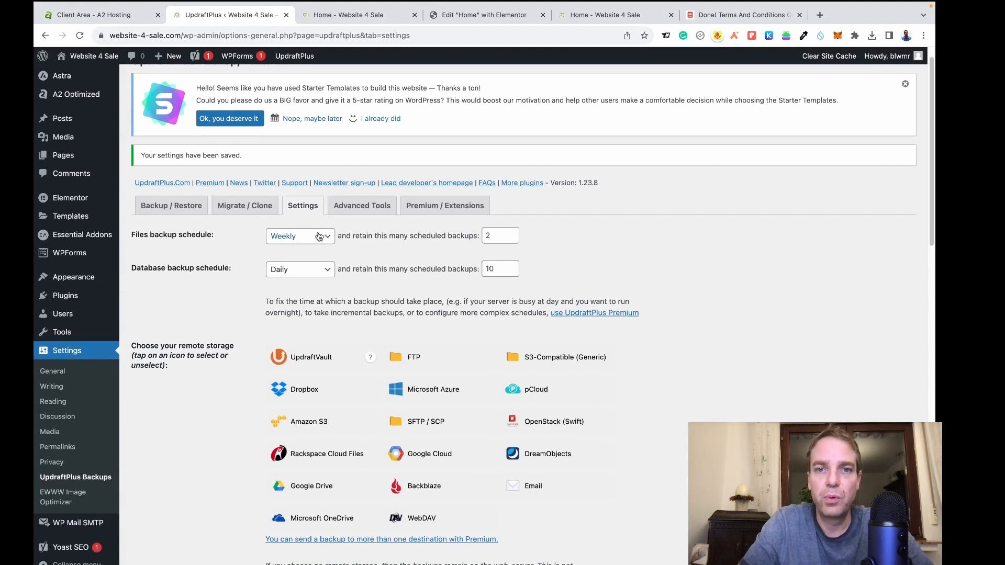
{"action": "scroll", "coordinate": [742, 293], "scroll_direction": "down", "scroll_amount": 5}
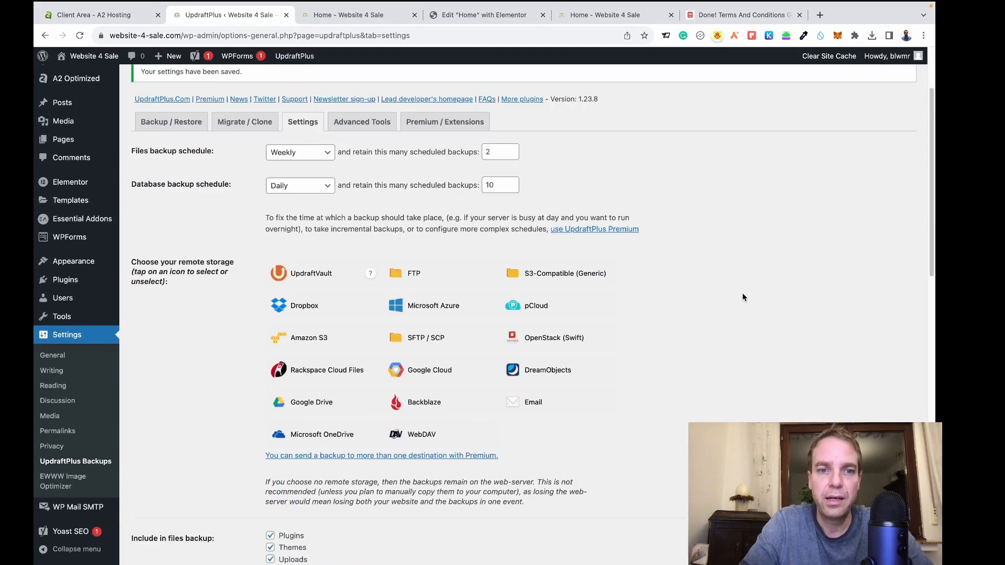
{"action": "scroll", "coordinate": [675, 287], "scroll_direction": "up", "scroll_amount": 1}
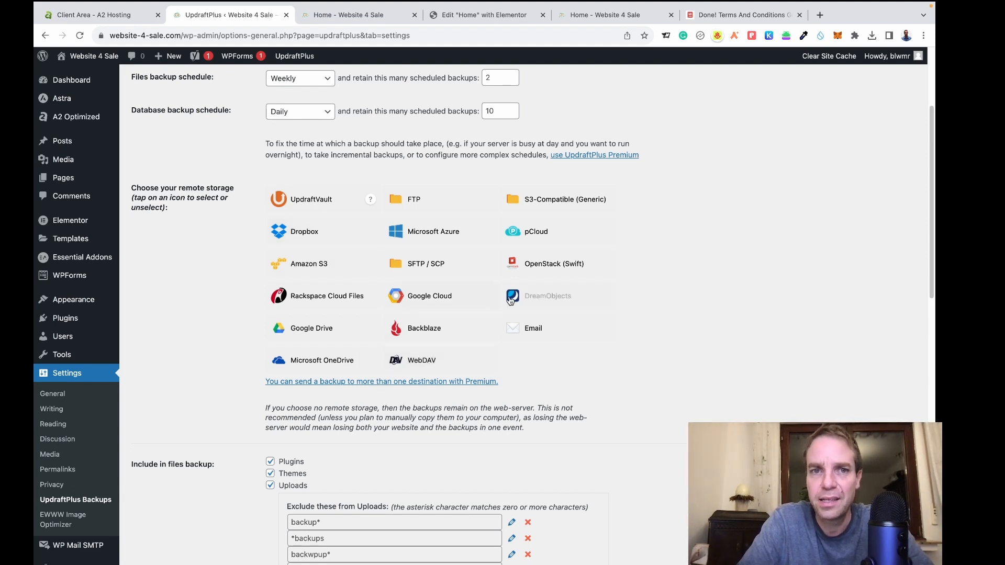
{"action": "scroll", "coordinate": [667, 365], "scroll_direction": "down", "scroll_amount": 1}
{"action": "scroll", "coordinate": [667, 365], "scroll_direction": "up", "scroll_amount": 5}
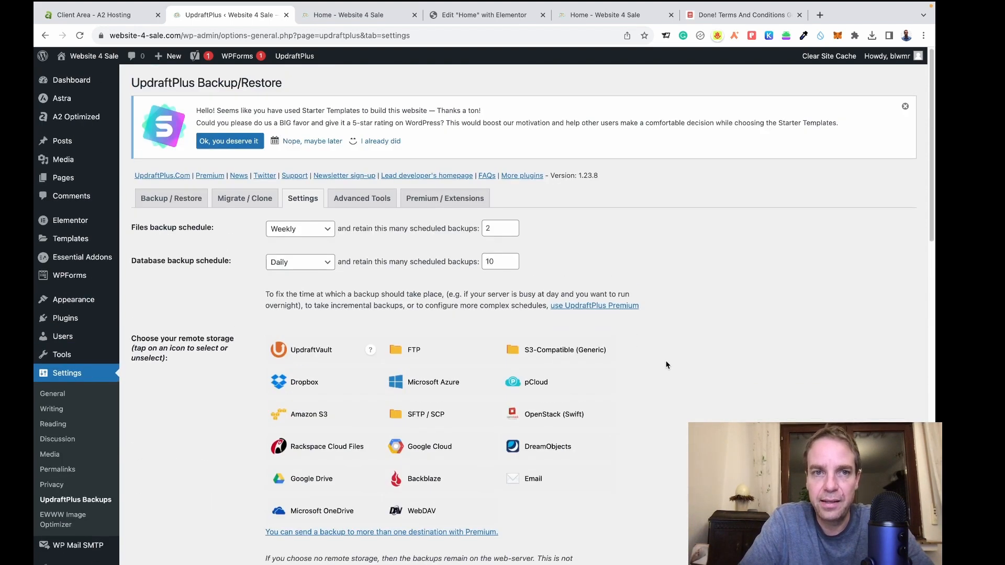
Open the UpdraftPlus Backup / Restore tab showing backups scheduled for Fri, August 11, 2023 08:07.
{"action": "left_click", "coordinate": [141, 201]}
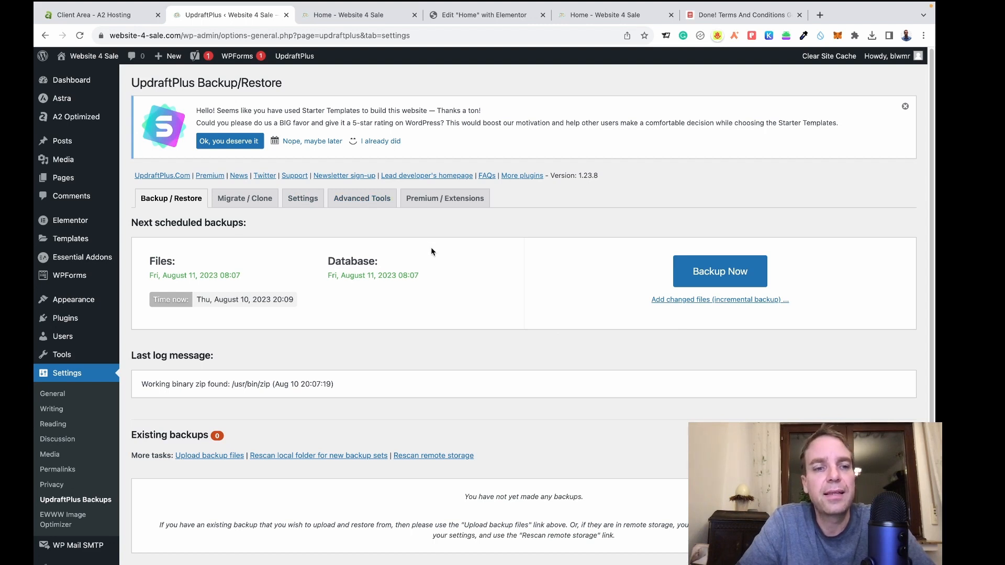
Return to the Installed Plugins list, where Site Kit by Google is still inactive.
{"action": "left_click", "coordinate": [65, 322]}
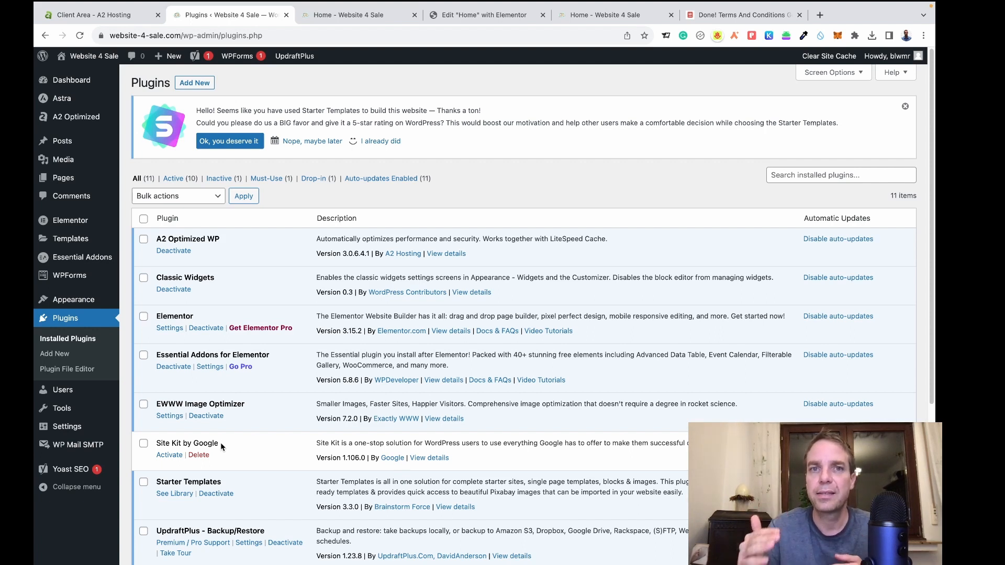
Activate the Site Kit by Google plugin and go to its dashboard entry in the sidebar.
{"action": "left_click", "coordinate": [169, 454]}
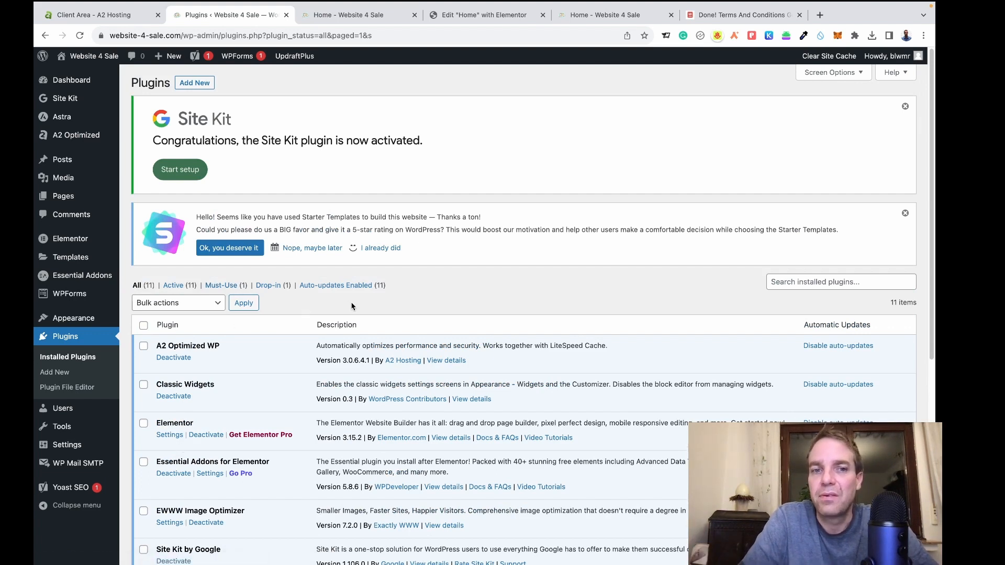
{"action": "left_click", "coordinate": [63, 99]}
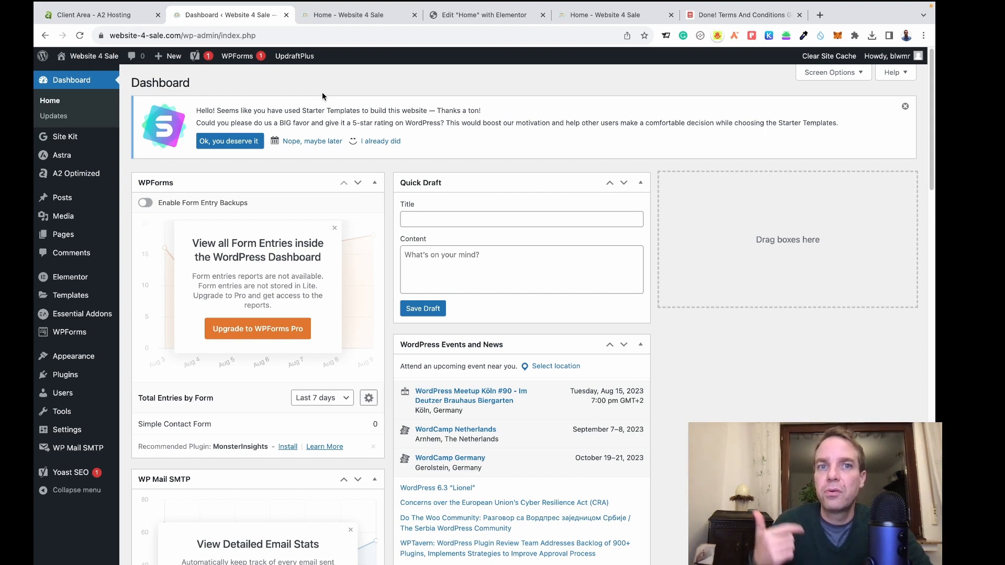
Switch to the live Website 4 Sale homepage and scroll past hero, stats, services and Why Choose Us.
{"action": "left_click", "coordinate": [355, 16]}
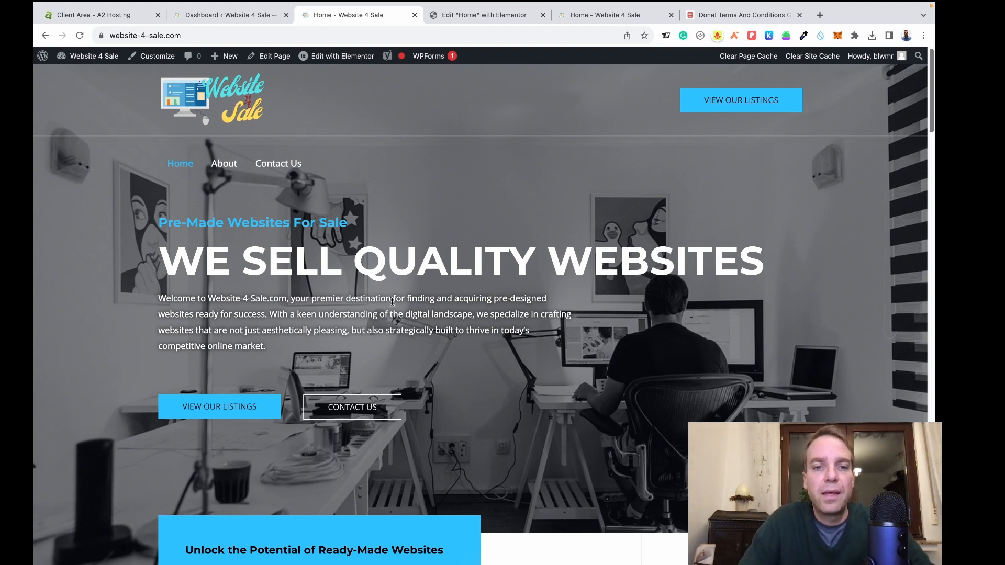
{"action": "scroll", "coordinate": [392, 302], "scroll_direction": "down", "scroll_amount": 6}
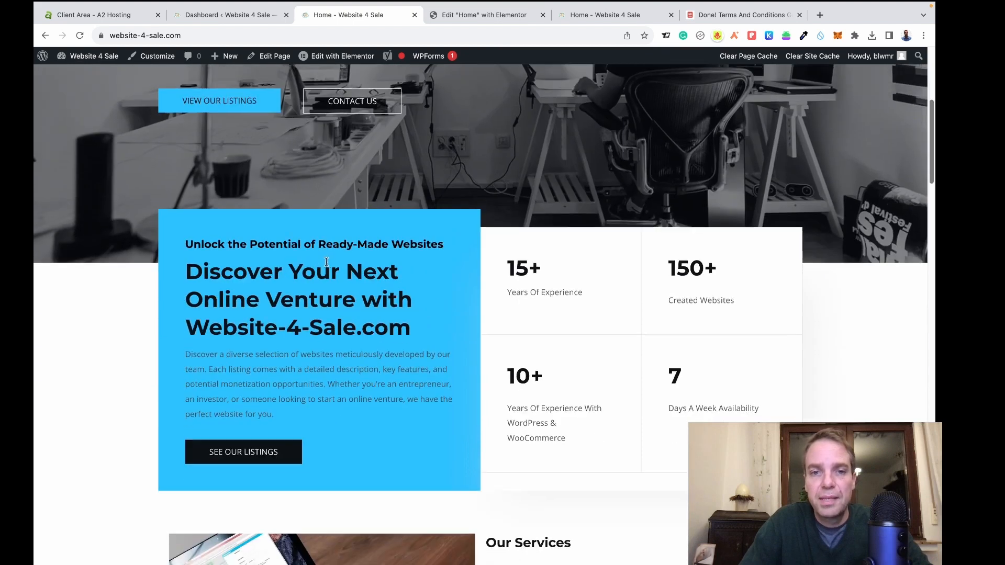
{"action": "scroll", "coordinate": [330, 261], "scroll_direction": "down", "scroll_amount": 2}
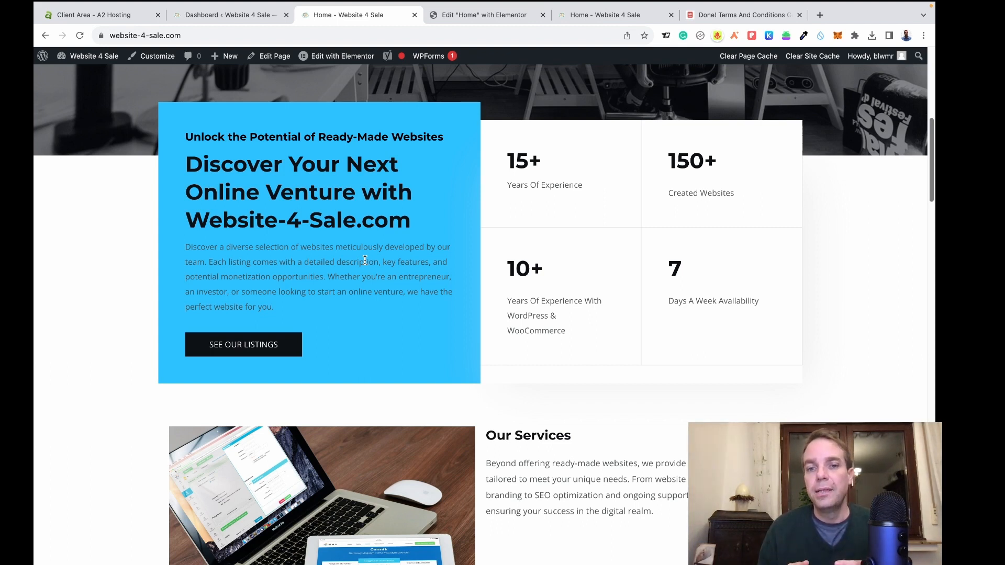
{"action": "scroll", "coordinate": [574, 297], "scroll_direction": "down", "scroll_amount": 5}
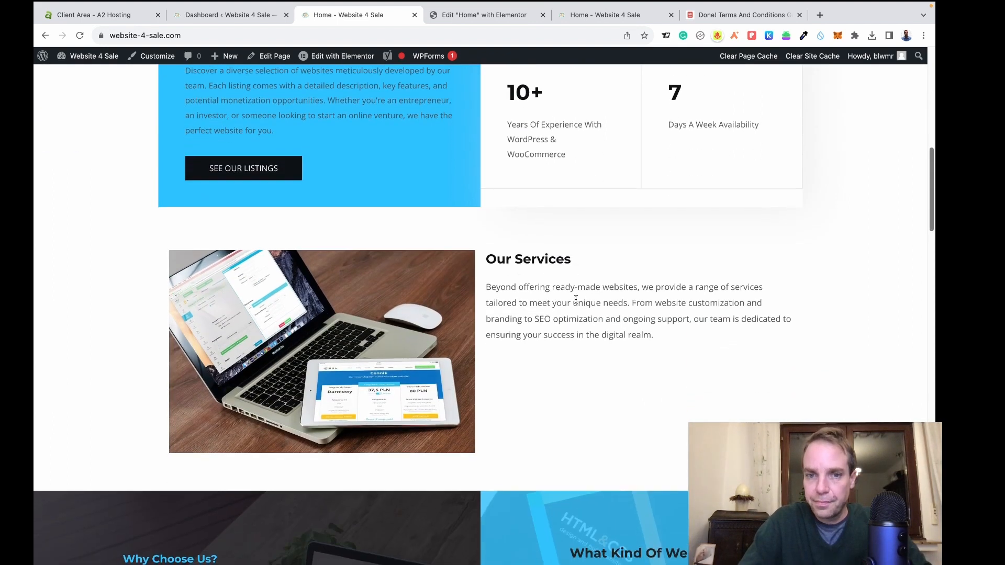
{"action": "scroll", "coordinate": [576, 299], "scroll_direction": "down", "scroll_amount": 2}
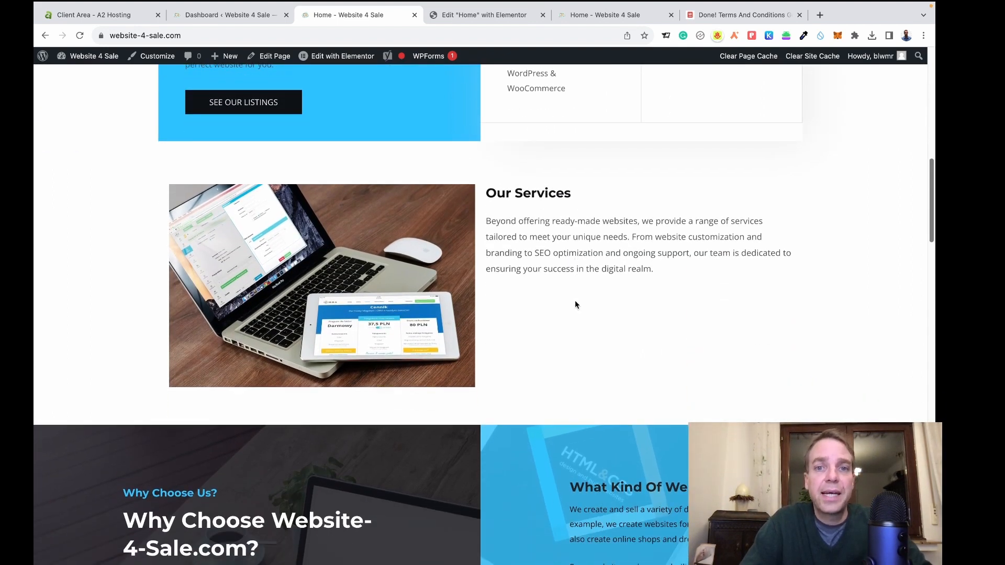
{"action": "scroll", "coordinate": [575, 302], "scroll_direction": "down", "scroll_amount": 5}
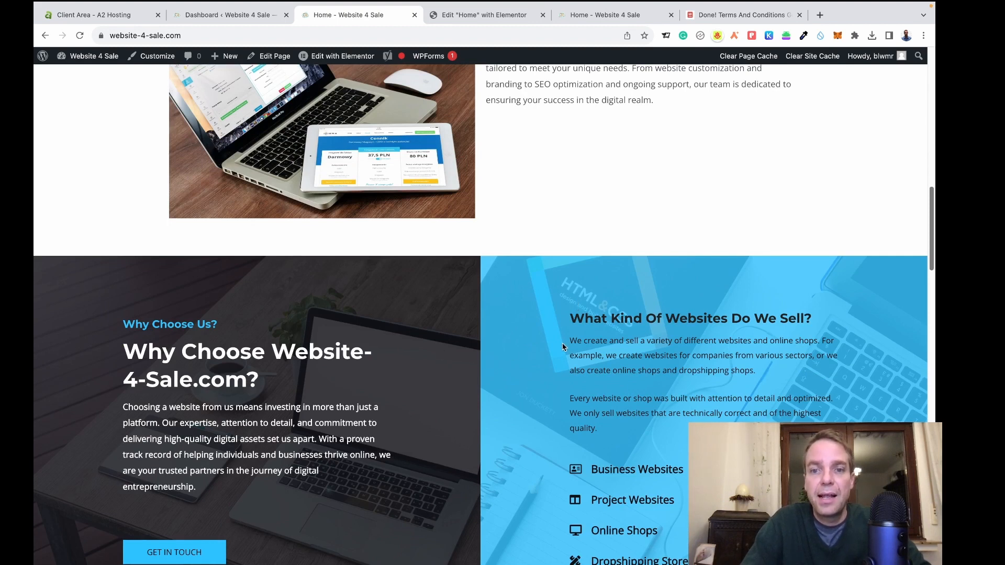
{"action": "scroll", "coordinate": [564, 342], "scroll_direction": "down", "scroll_amount": 8}
{"action": "scroll", "coordinate": [564, 344], "scroll_direction": "down", "scroll_amount": 4}
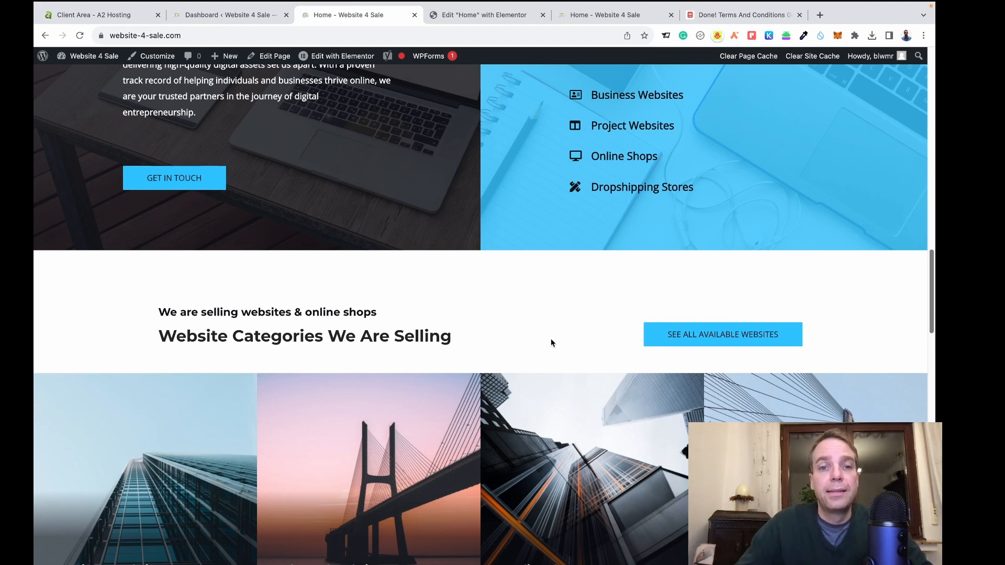
Scroll past the category tiles and Testimonials down to the Request a Quote form and FAQ.
{"action": "scroll", "coordinate": [522, 343], "scroll_direction": "down", "scroll_amount": 3}
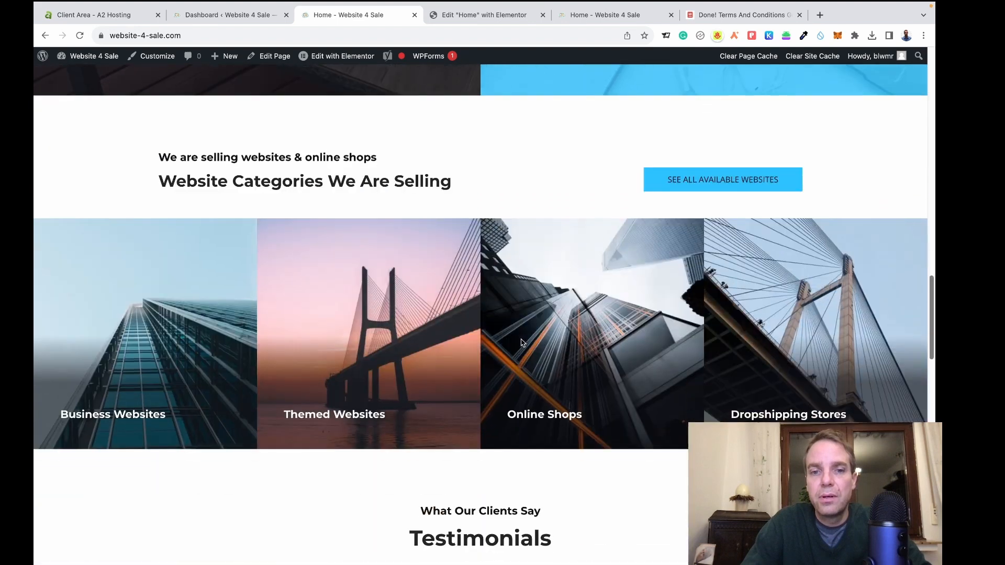
{"action": "scroll", "coordinate": [522, 338], "scroll_direction": "up", "scroll_amount": 1}
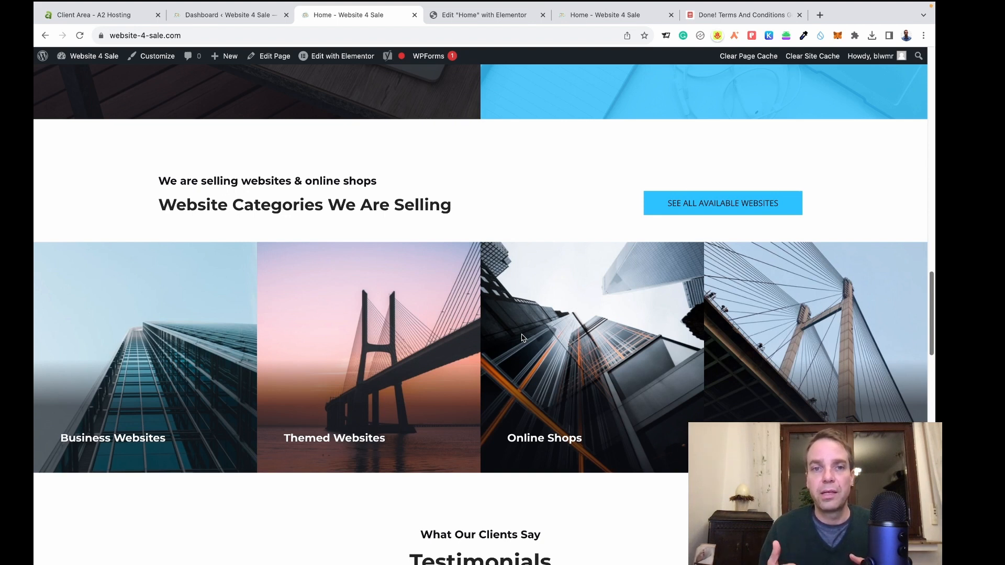
{"action": "scroll", "coordinate": [528, 304], "scroll_direction": "down", "scroll_amount": 1}
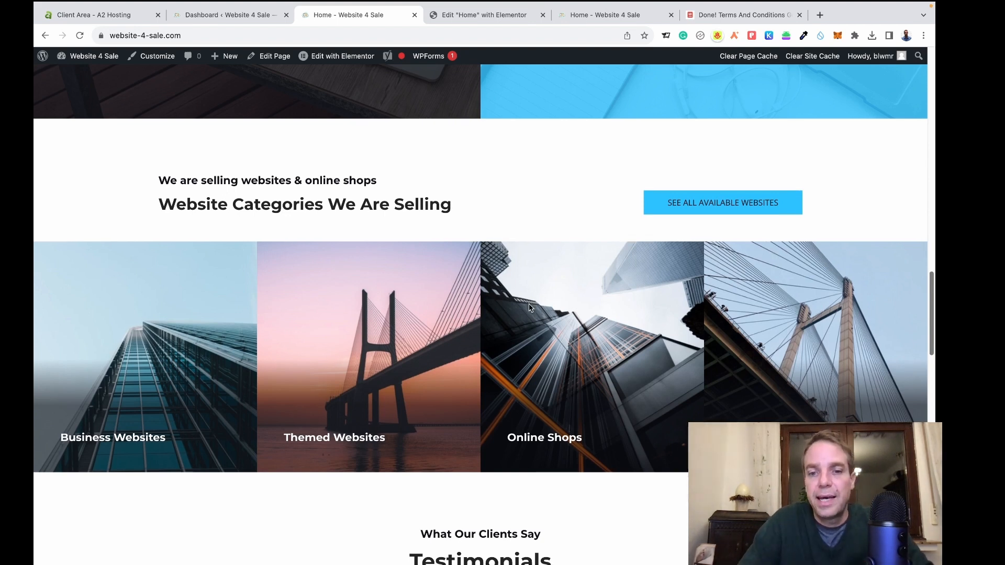
{"action": "scroll", "coordinate": [529, 308], "scroll_direction": "down", "scroll_amount": 8}
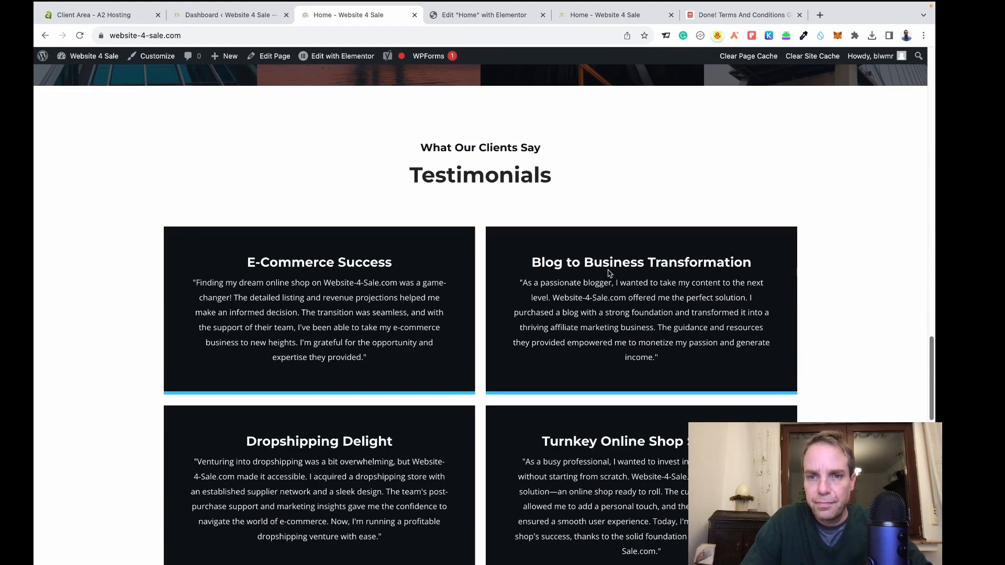
{"action": "scroll", "coordinate": [609, 272], "scroll_direction": "down", "scroll_amount": 6}
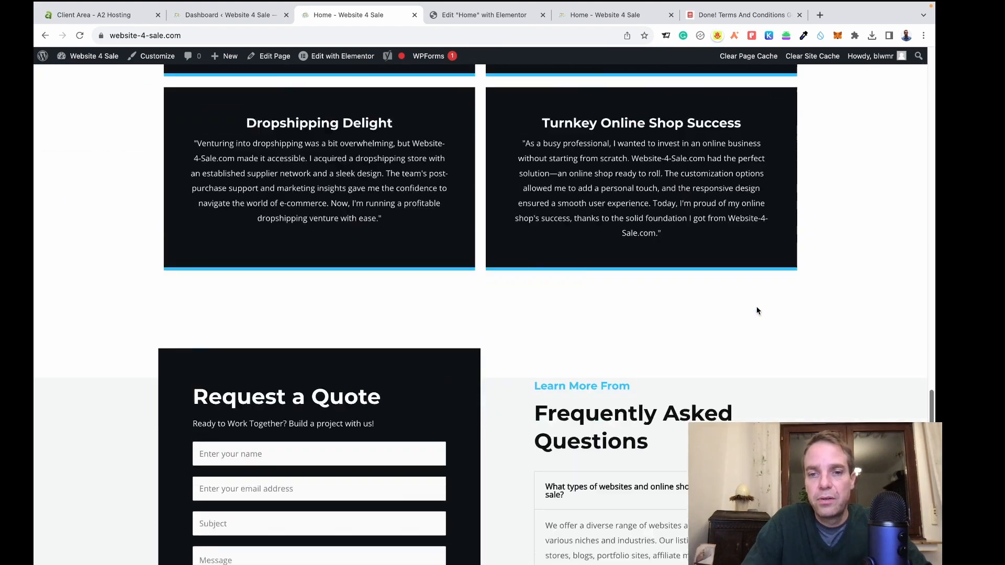
{"action": "scroll", "coordinate": [756, 311], "scroll_direction": "down", "scroll_amount": 3}
{"action": "scroll", "coordinate": [756, 310], "scroll_direction": "up", "scroll_amount": 6}
{"action": "scroll", "coordinate": [756, 311], "scroll_direction": "down", "scroll_amount": 9}
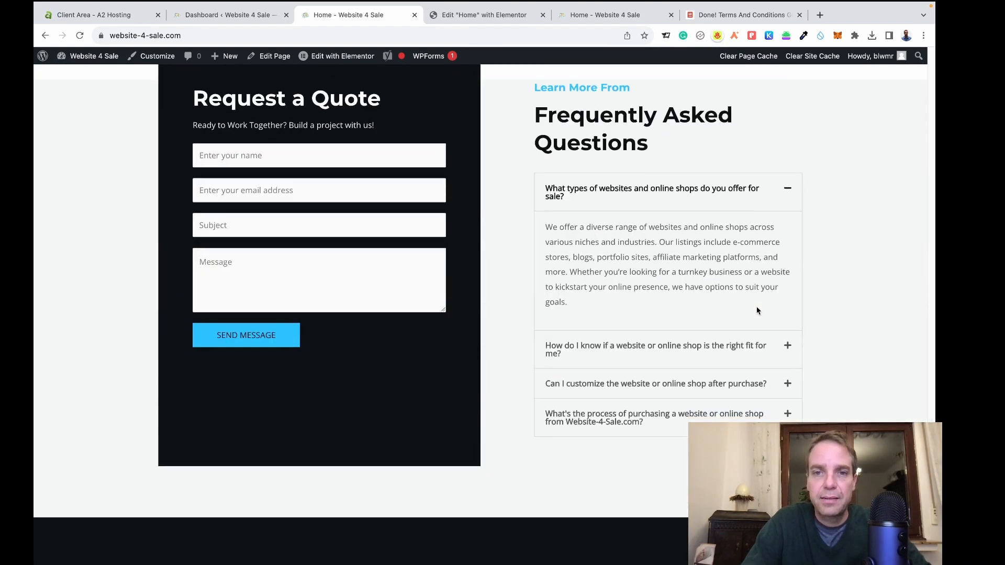